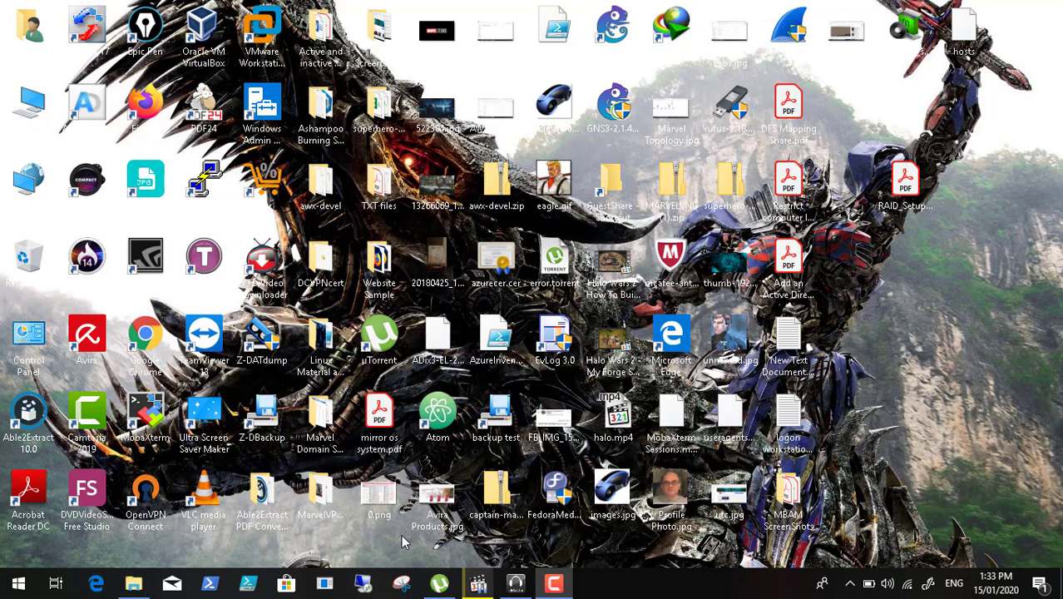
Switch to the media player holding Video4.mp4, play the video and show it full screen.
mouse_move(489, 587)
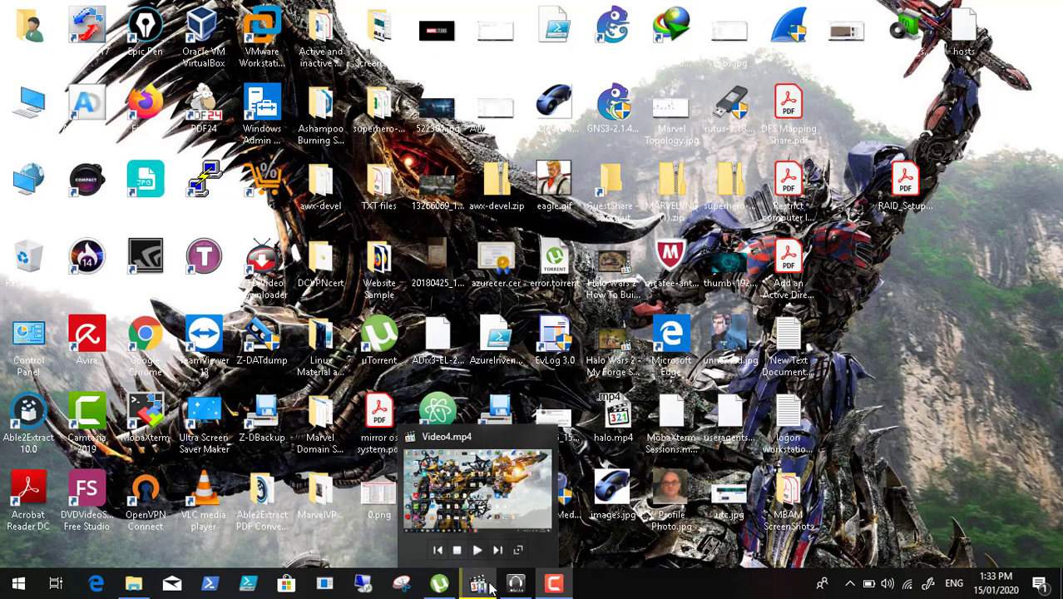
click(486, 585)
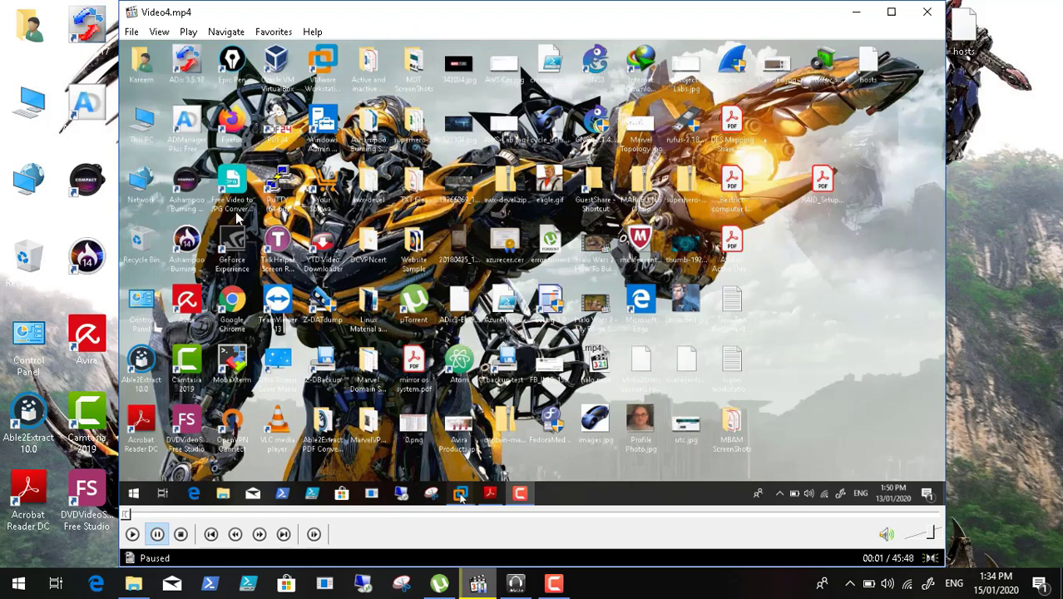
click(132, 543)
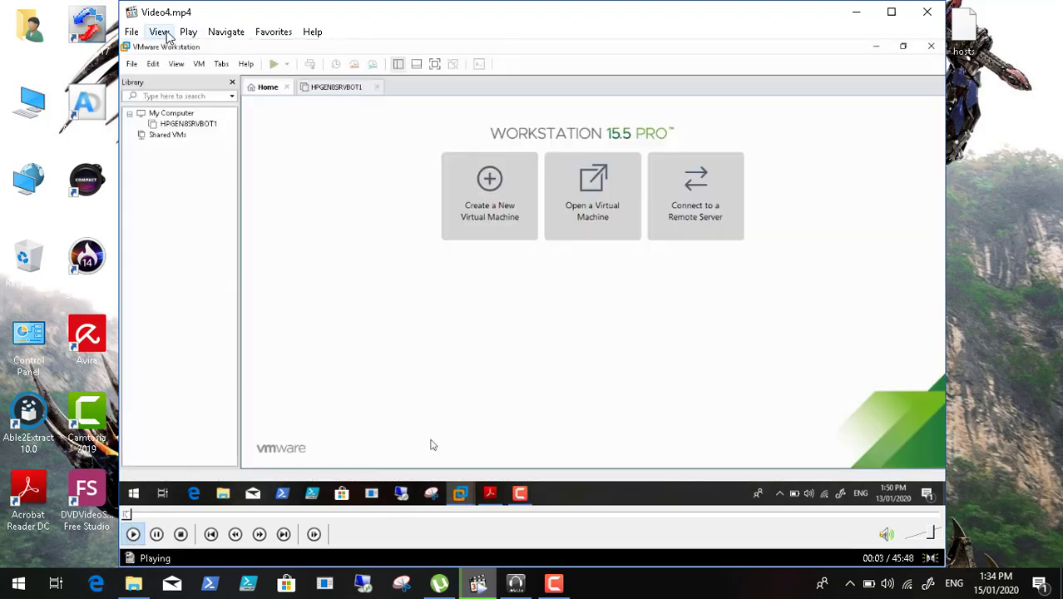
click(166, 35)
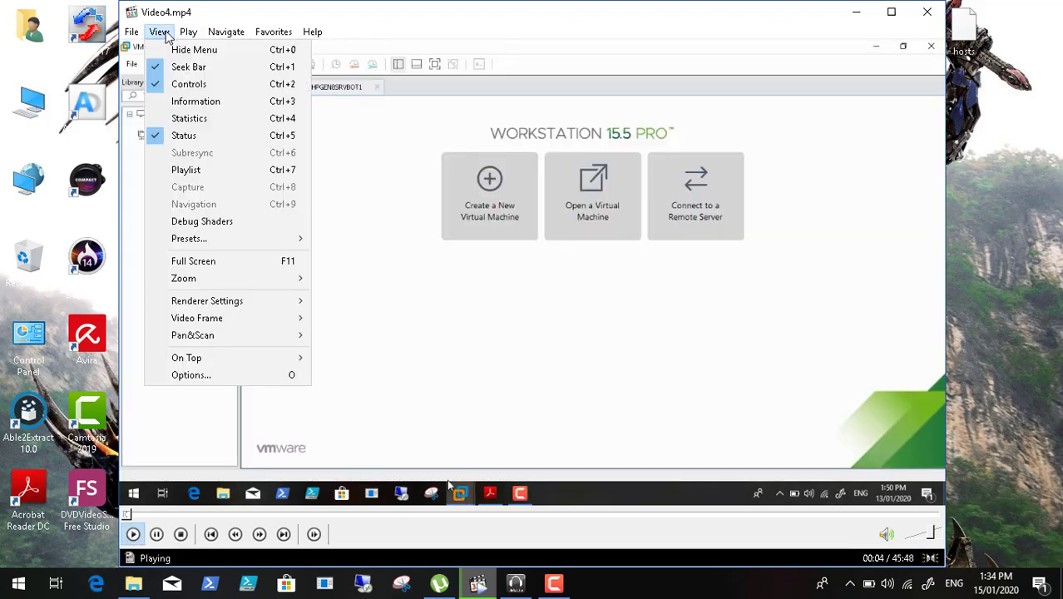
click(239, 264)
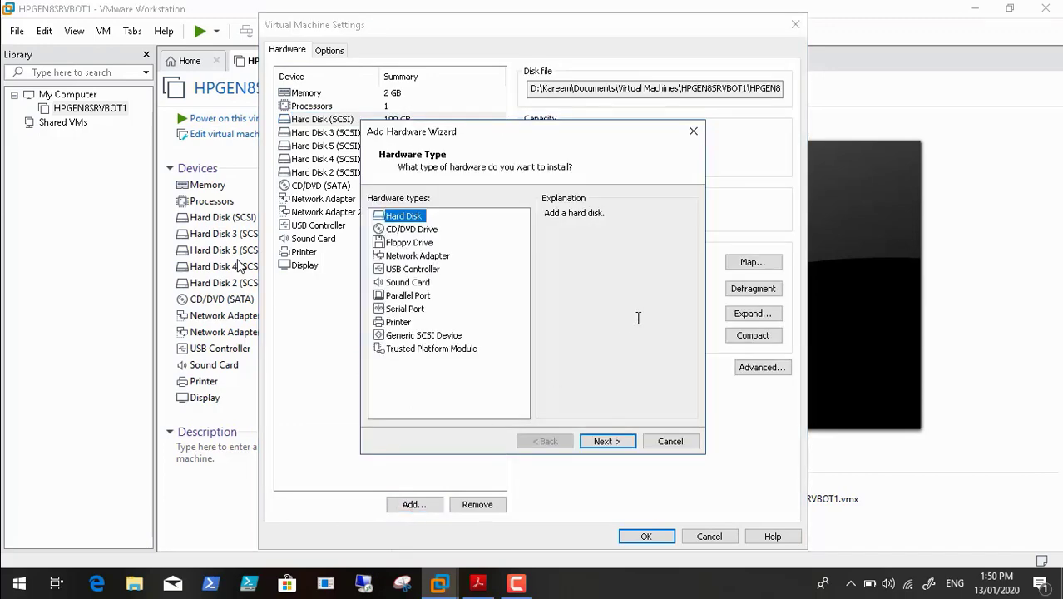
Add a new 20 GB virtual hard disk split into multiple files, stored as HPGEN8SRVBOT1-4.vmdk.
click(605, 442)
click(607, 441)
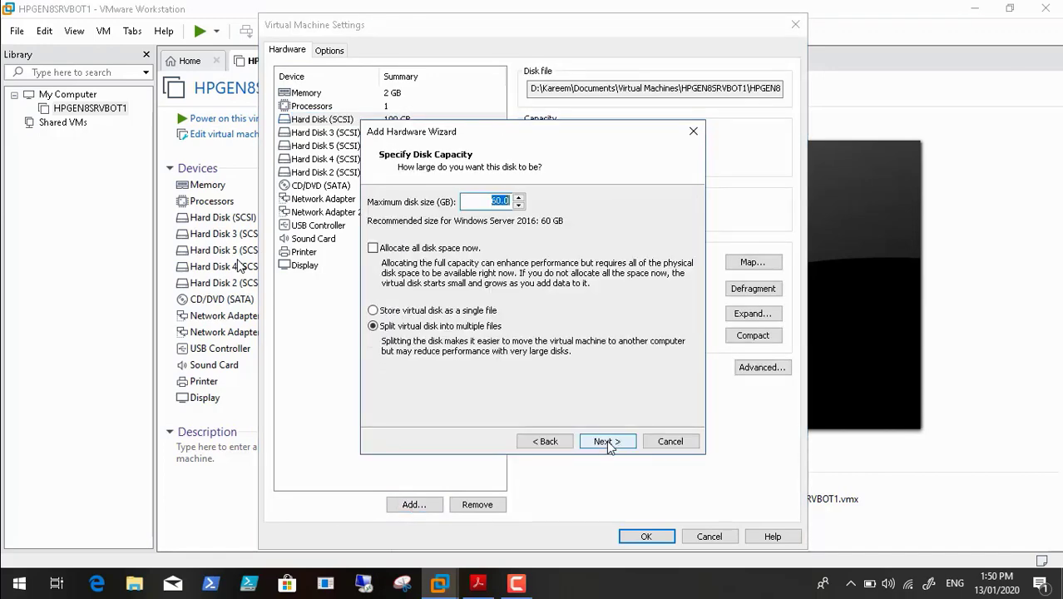
click(498, 201)
key(BackSpace)
click(605, 442)
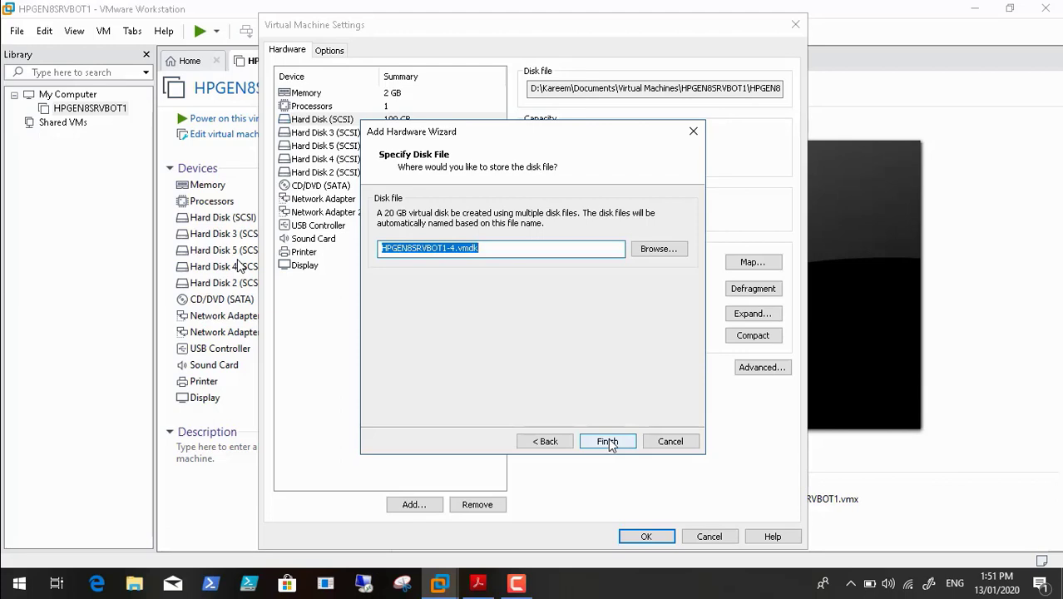
click(607, 441)
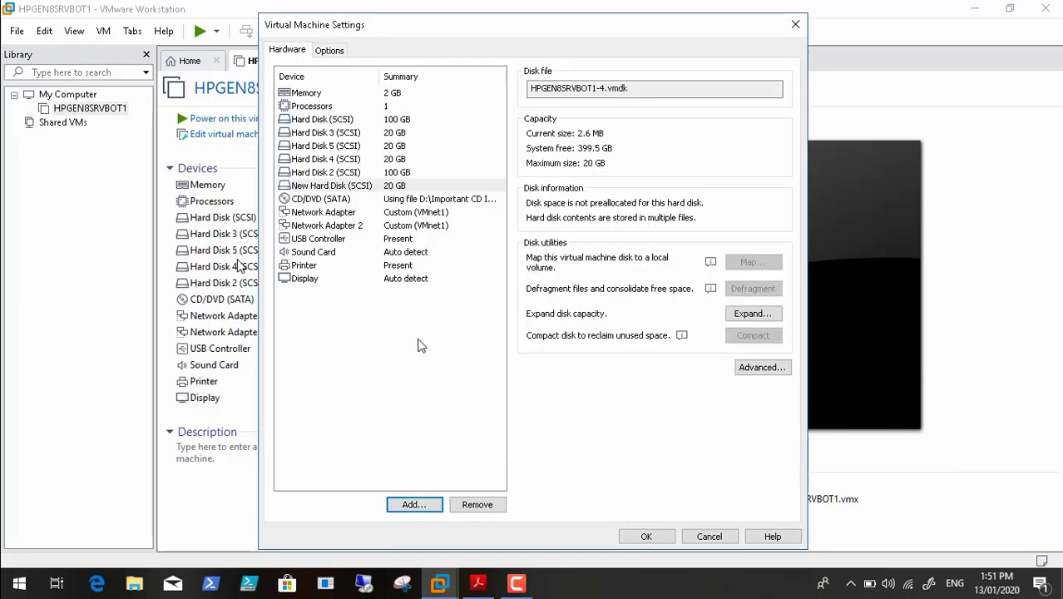
Check the new hard disk's advanced settings, cancel out of them, and save the virtual machine settings.
click(757, 368)
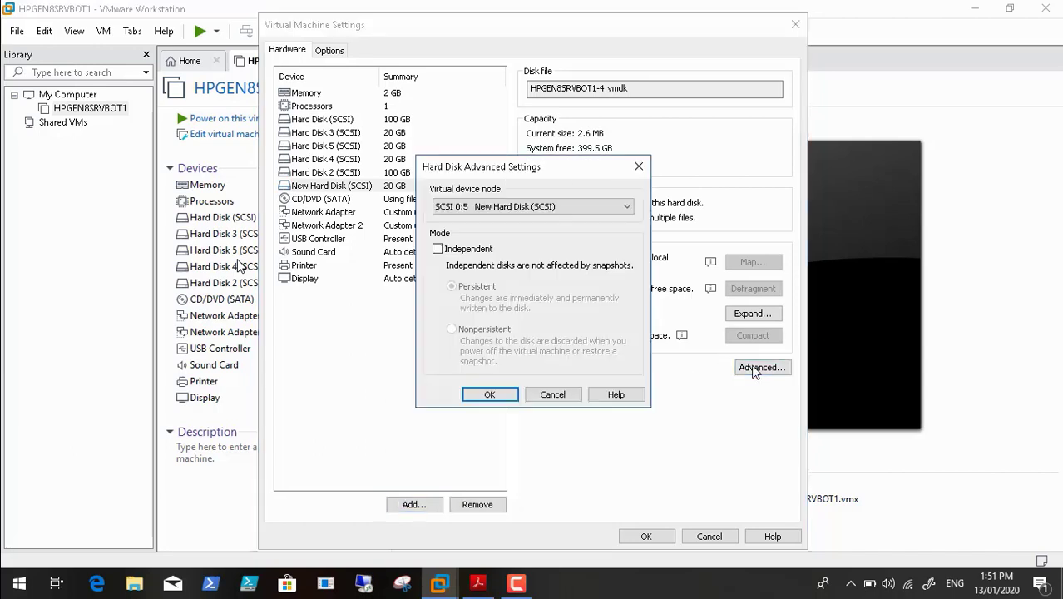
click(552, 395)
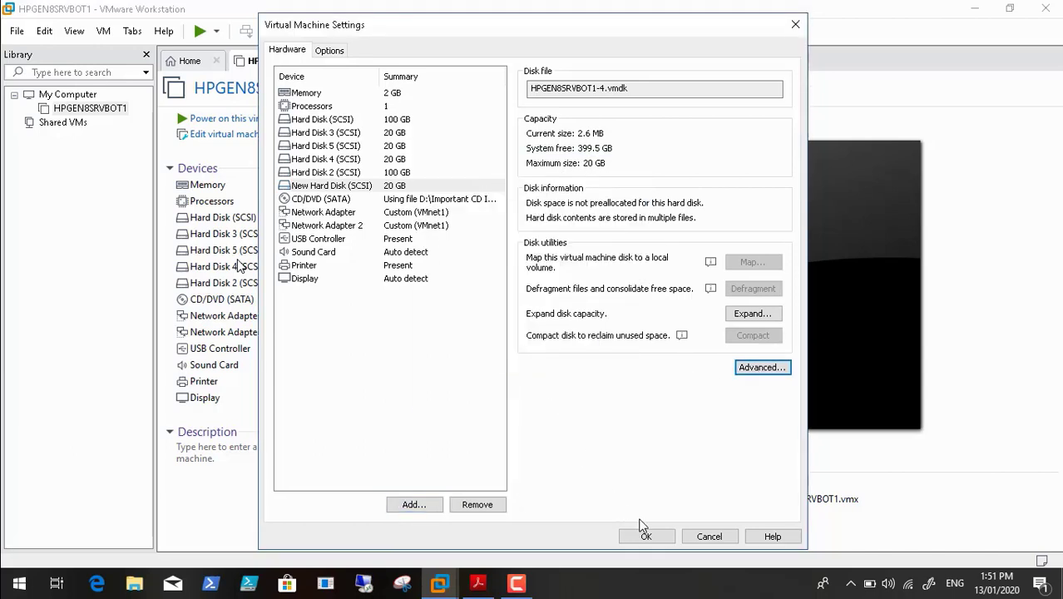
click(655, 537)
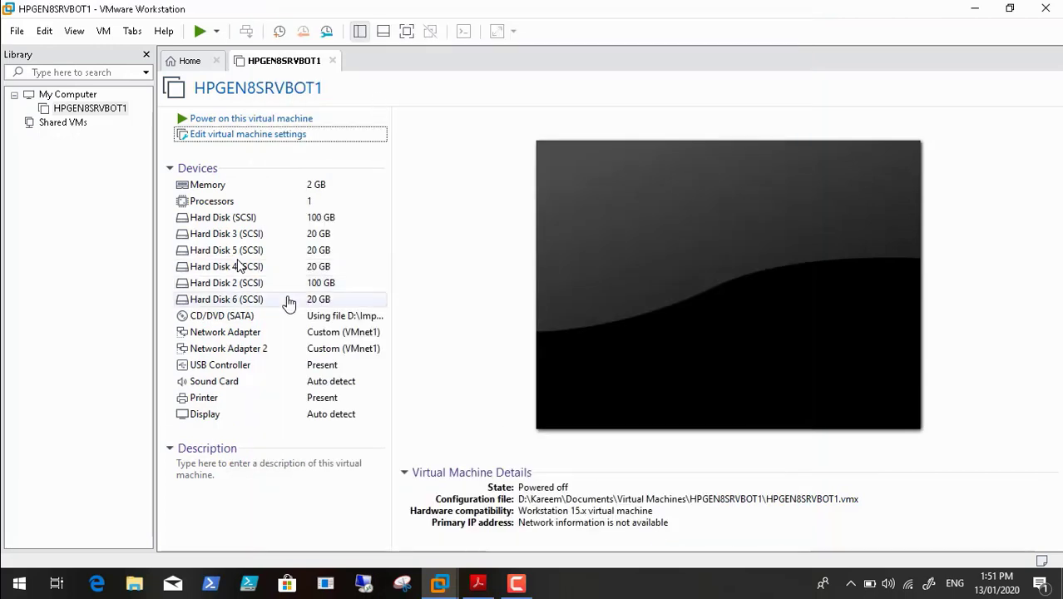
Power on the HPGEN8SRVBOT1 virtual machine and show it full screen.
click(255, 121)
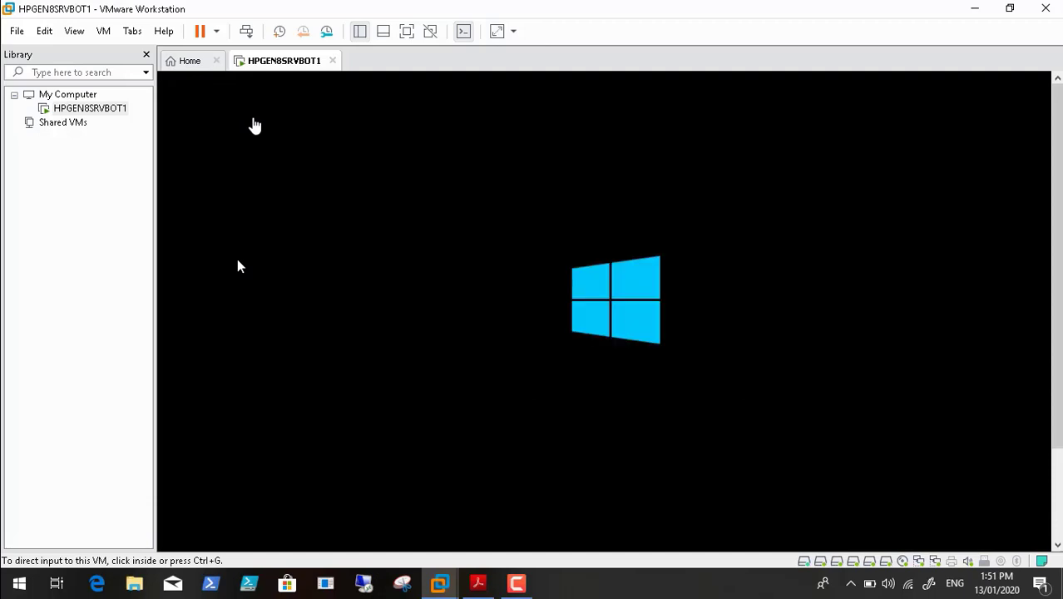
click(406, 30)
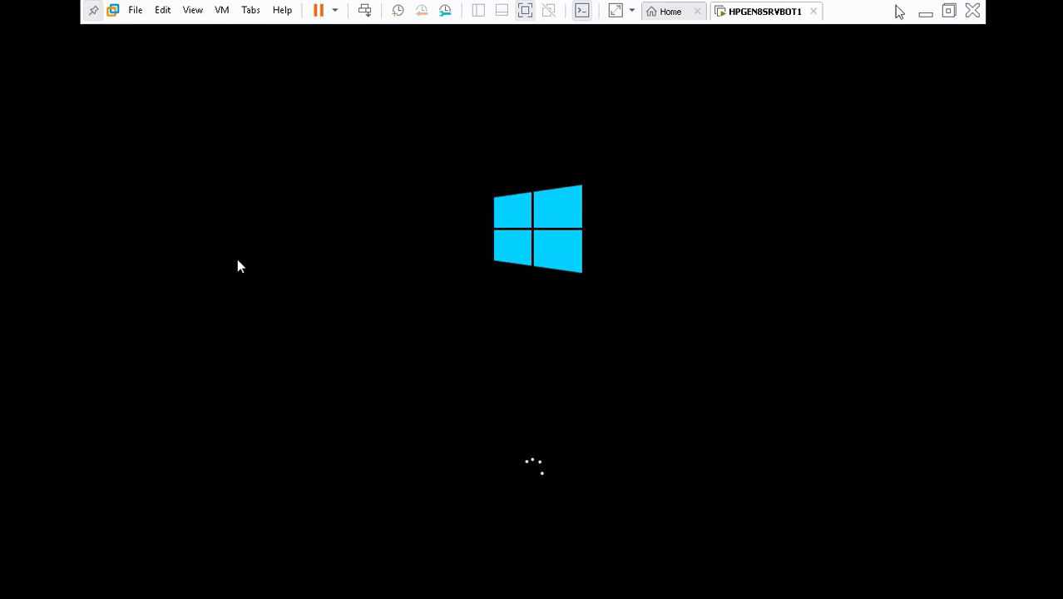
Open mirror os system.pdf from the host desktop and read its introduction and the requirements for a mirrored boot drive.
click(924, 14)
double_click(380, 412)
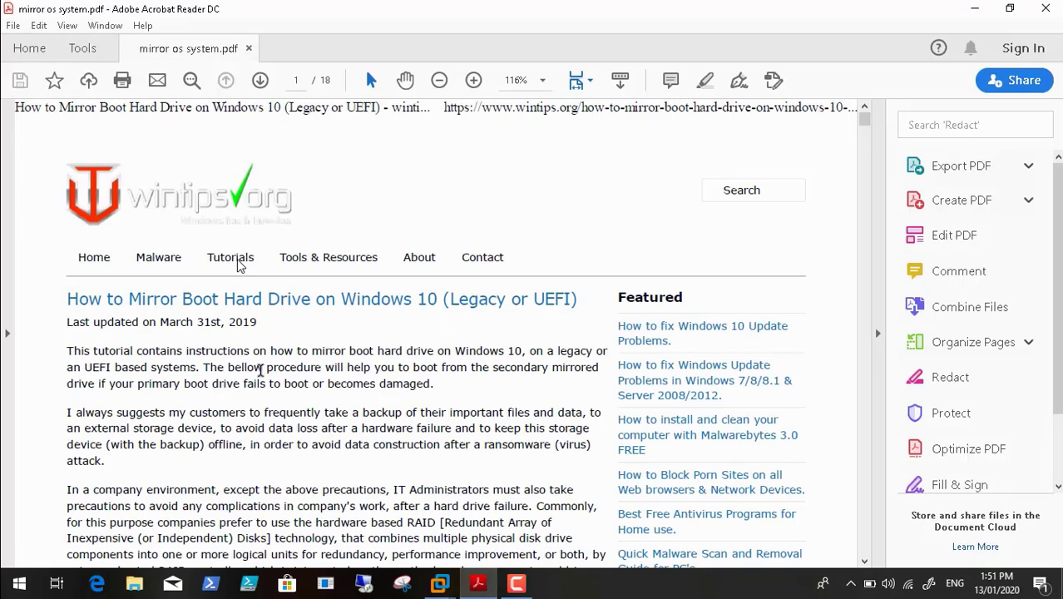
scroll(261, 372, down, 1)
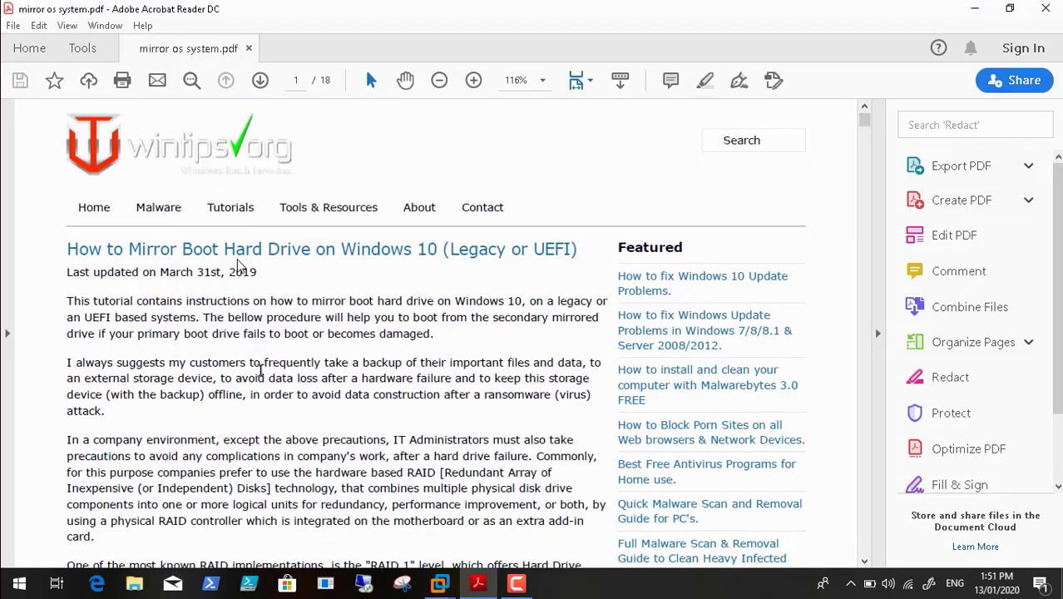
scroll(260, 372, down, 4)
scroll(260, 372, up, 1)
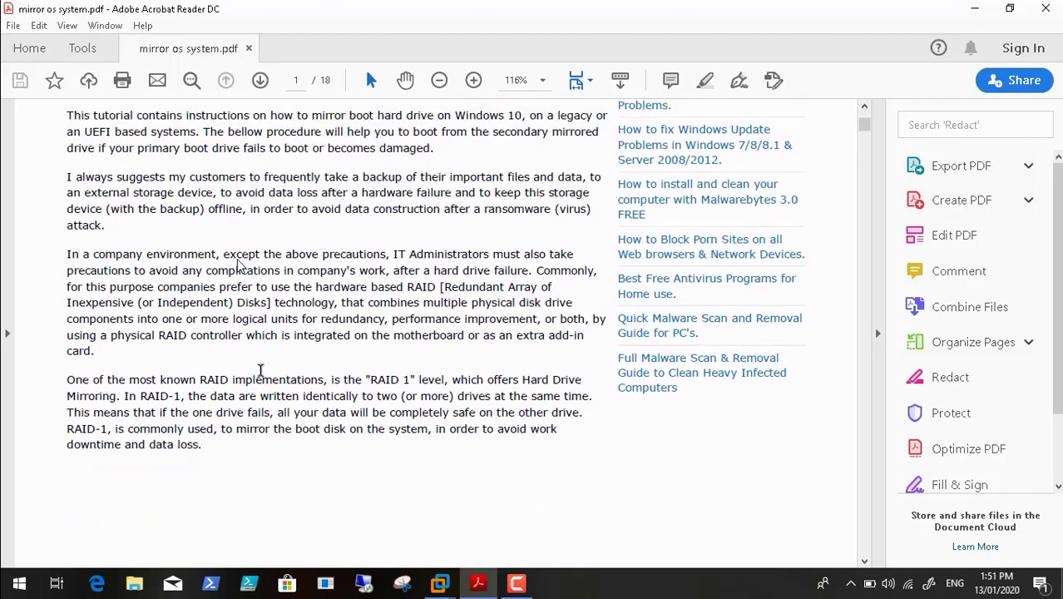
scroll(260, 371, down, 1)
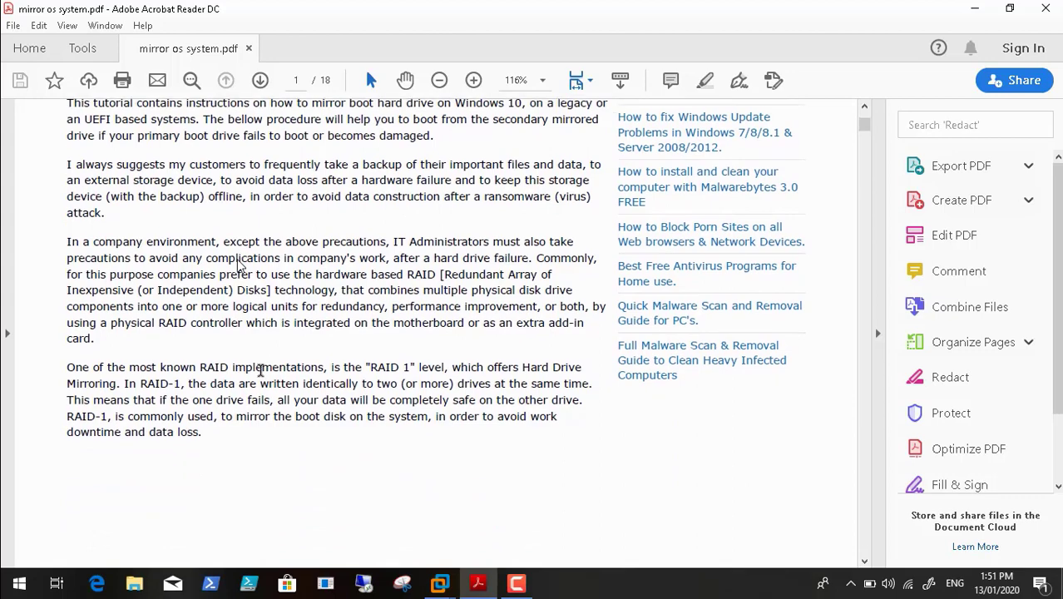
scroll(261, 372, down, 6)
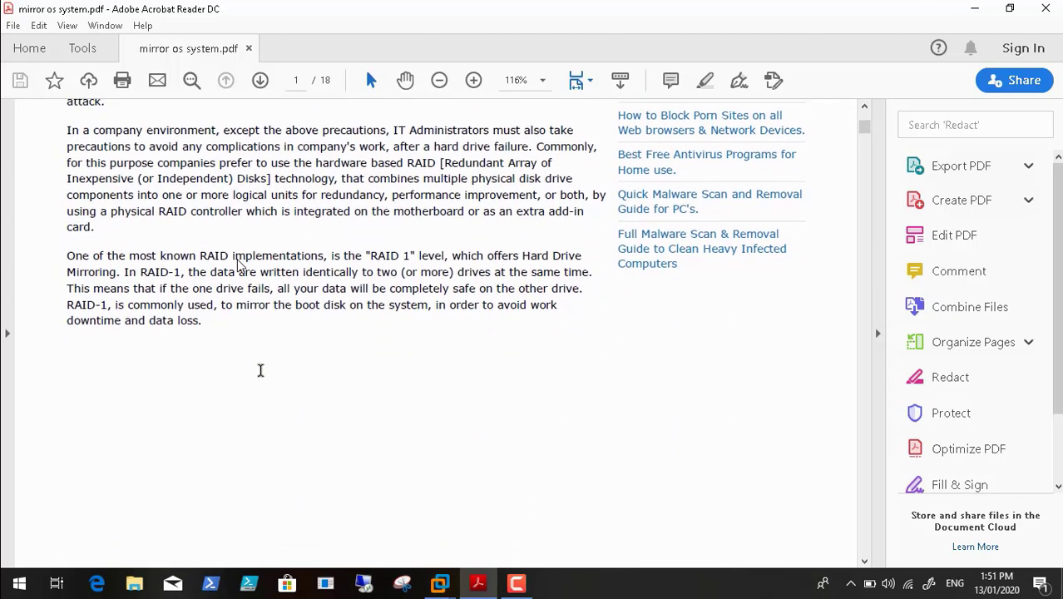
scroll(260, 372, down, 1)
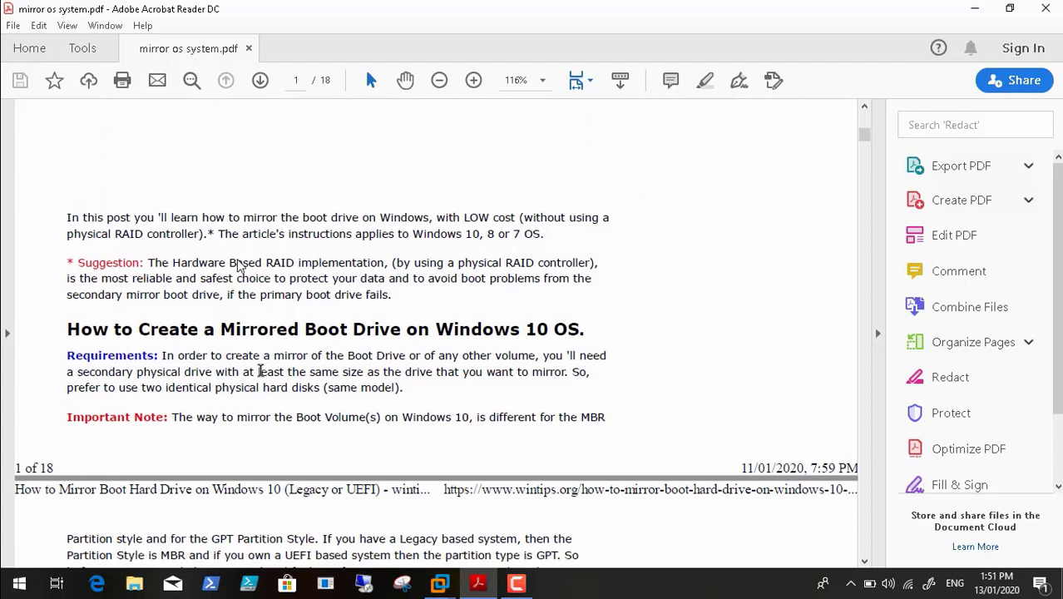
scroll(260, 372, down, 1)
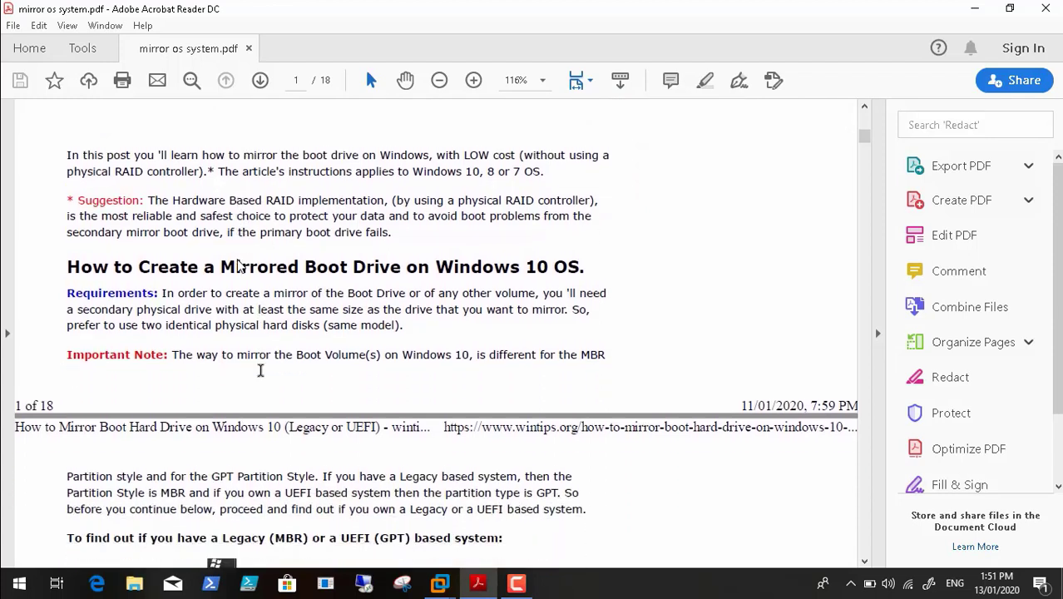
scroll(261, 372, down, 2)
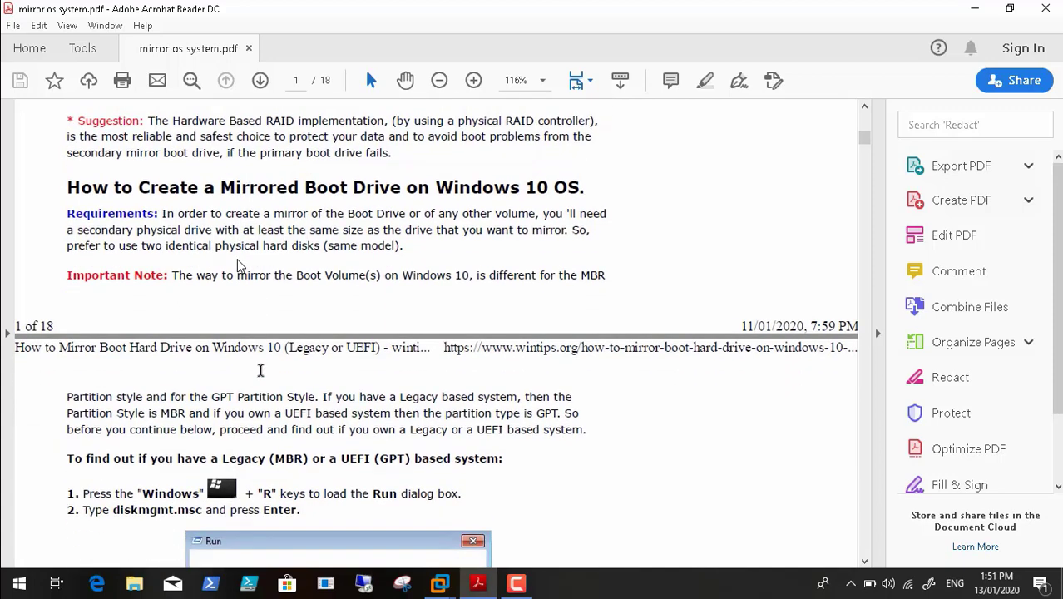
scroll(260, 372, down, 1)
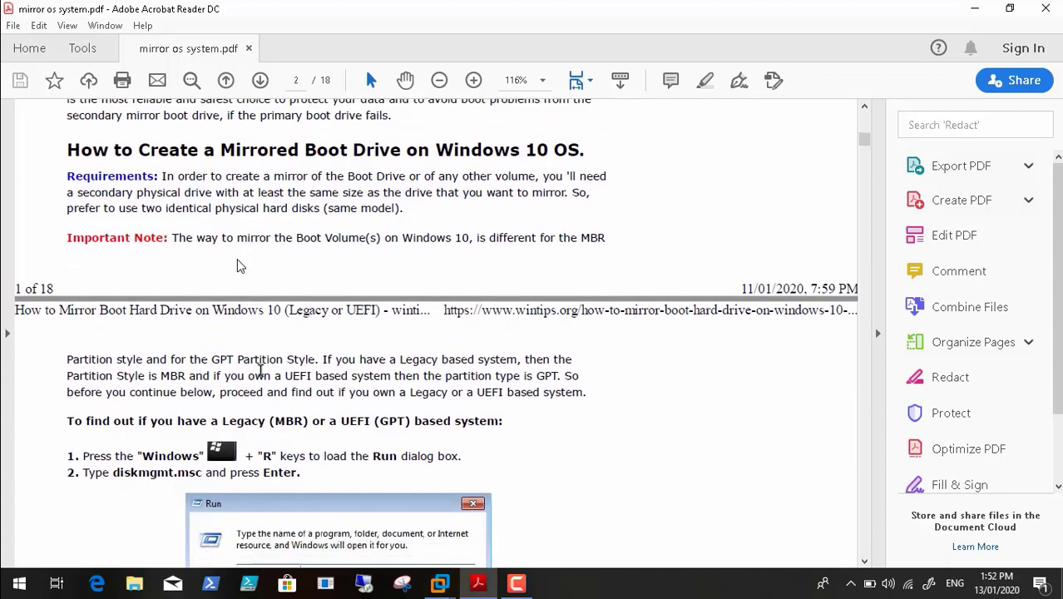
Examine the PDF's instructions for finding out whether a system is Legacy (MBR) or UEFI (GPT) based.
scroll(260, 372, down, 4)
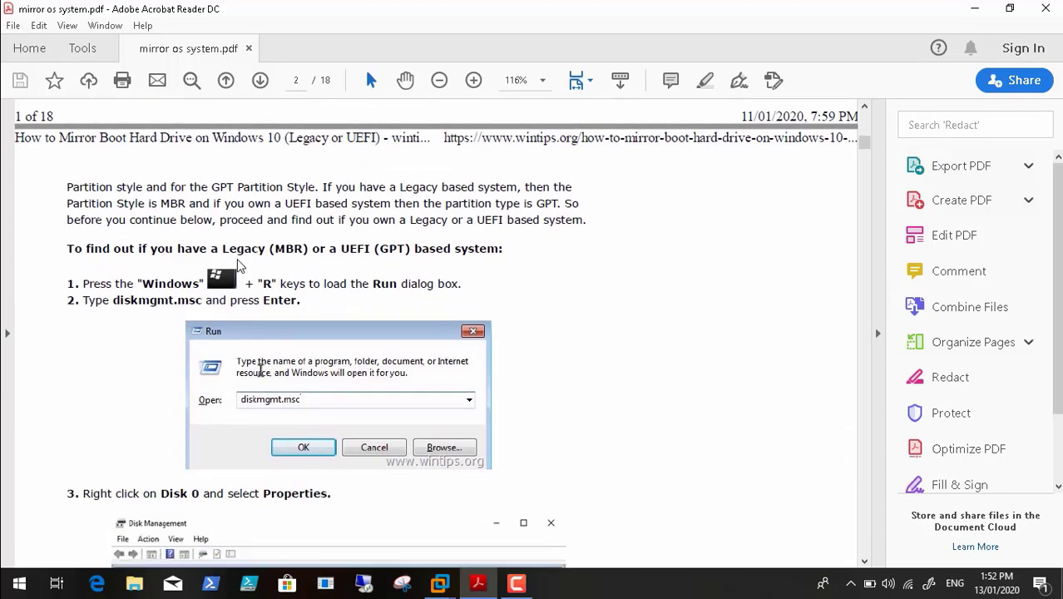
scroll(260, 372, down, 1)
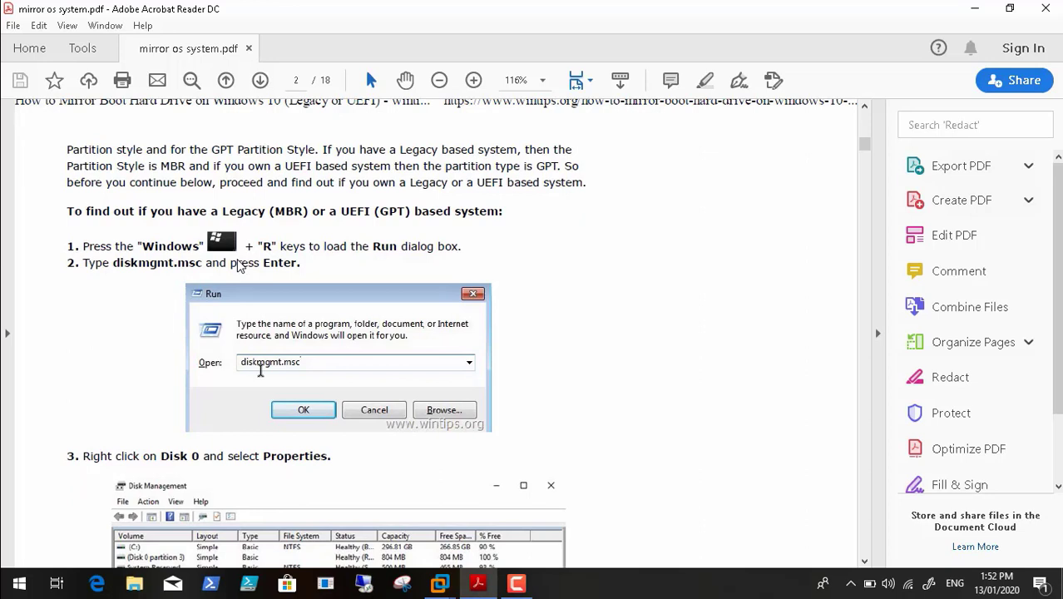
scroll(260, 371, up, 1)
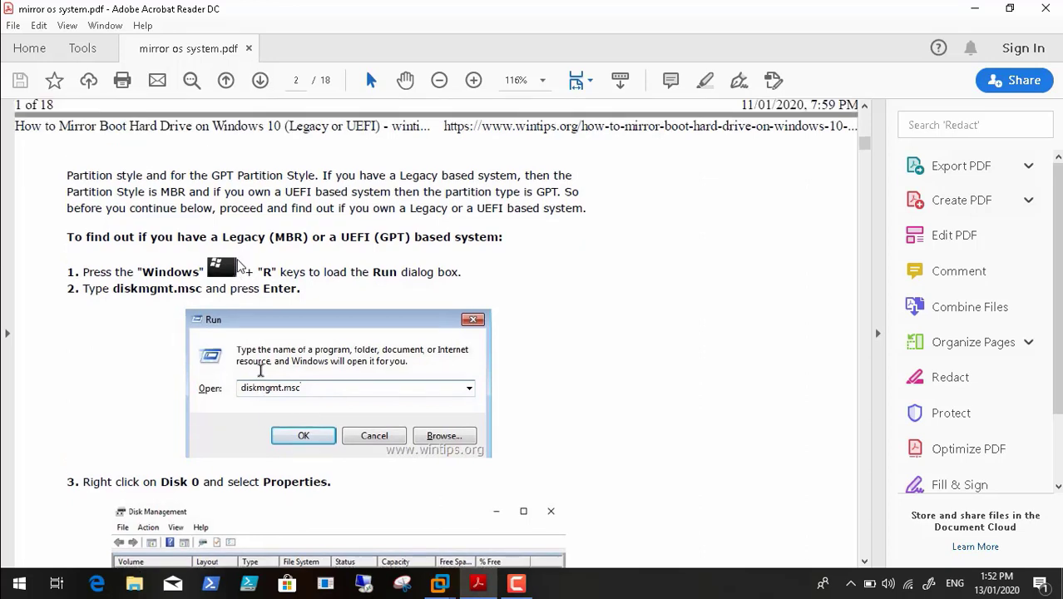
scroll(260, 370, down, 1)
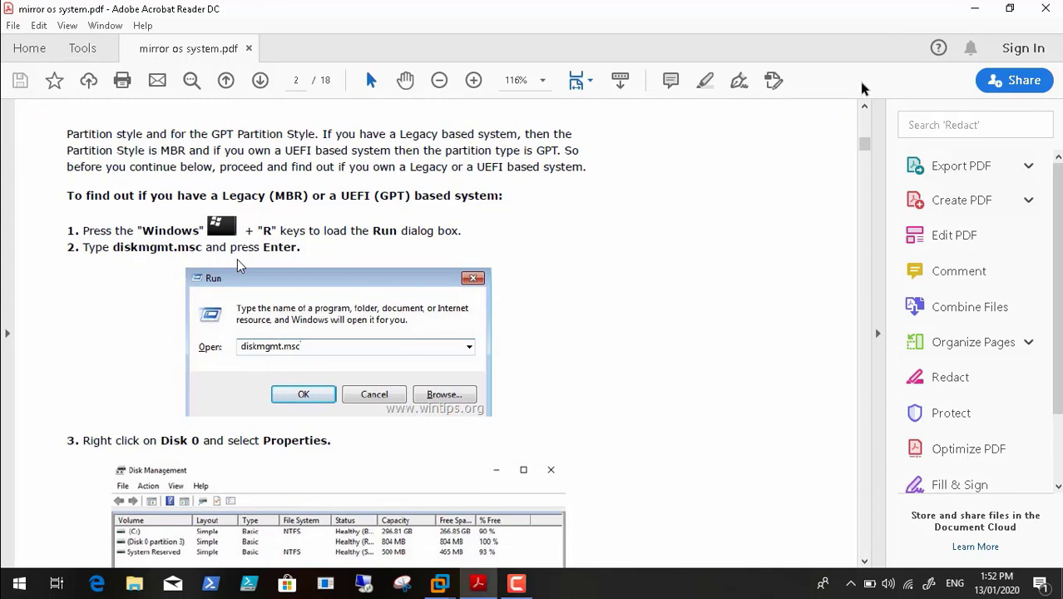
scroll(607, 331, down, 1)
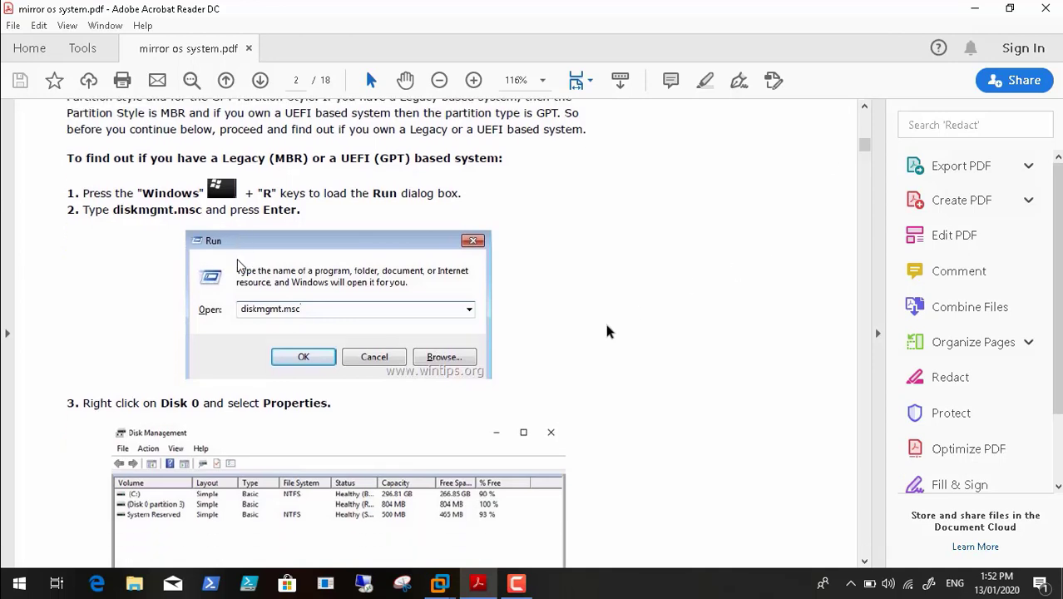
scroll(607, 331, down, 5)
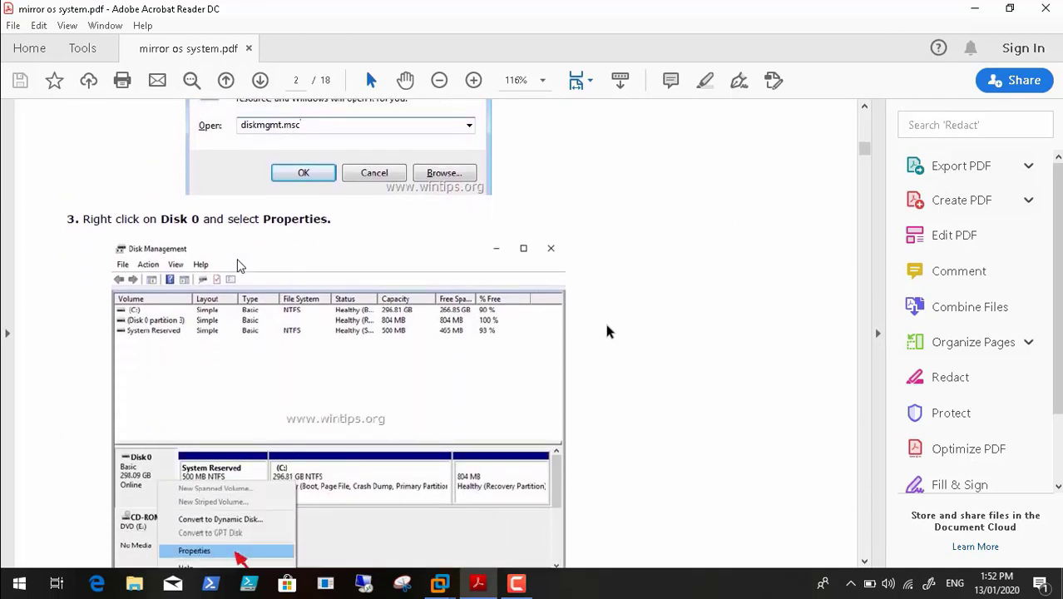
scroll(607, 331, up, 1)
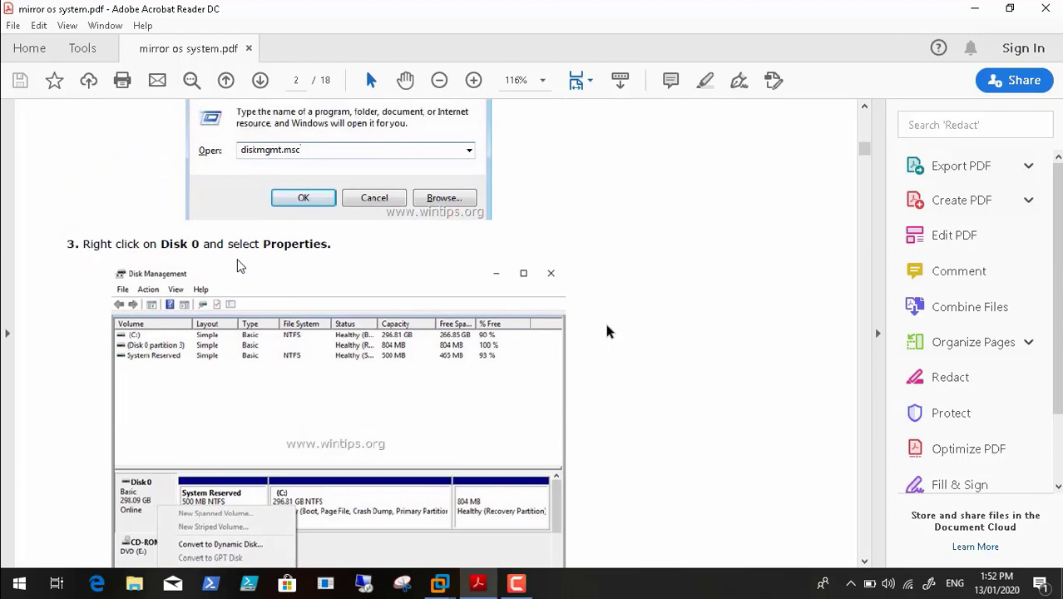
Return to the HPGEN8SRVBOT1 virtual machine, unlock it and sign in as Administrator with the account password.
click(974, 8)
click(439, 583)
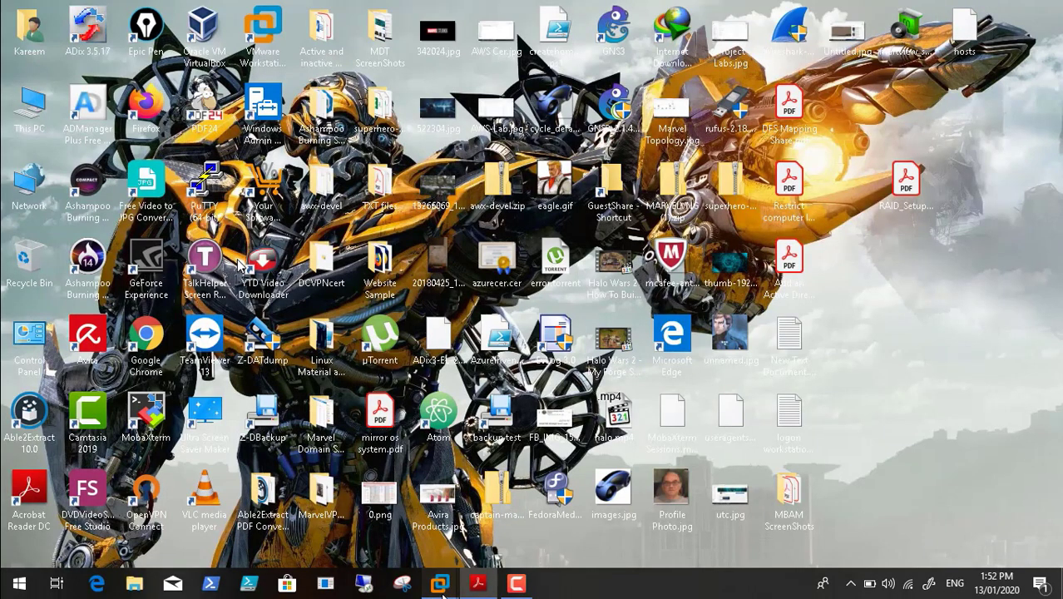
click(559, 466)
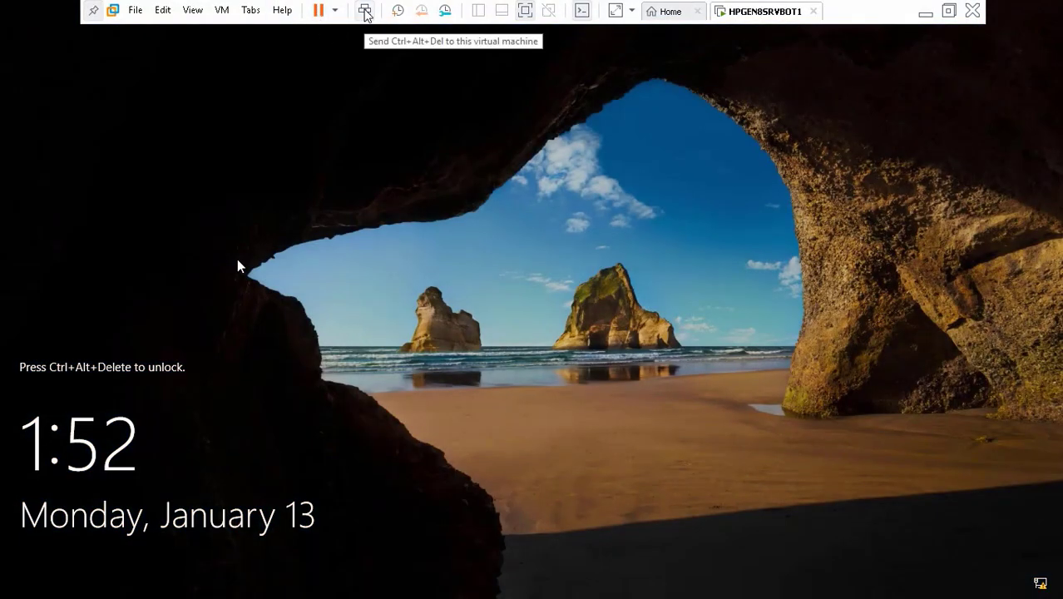
click(365, 12)
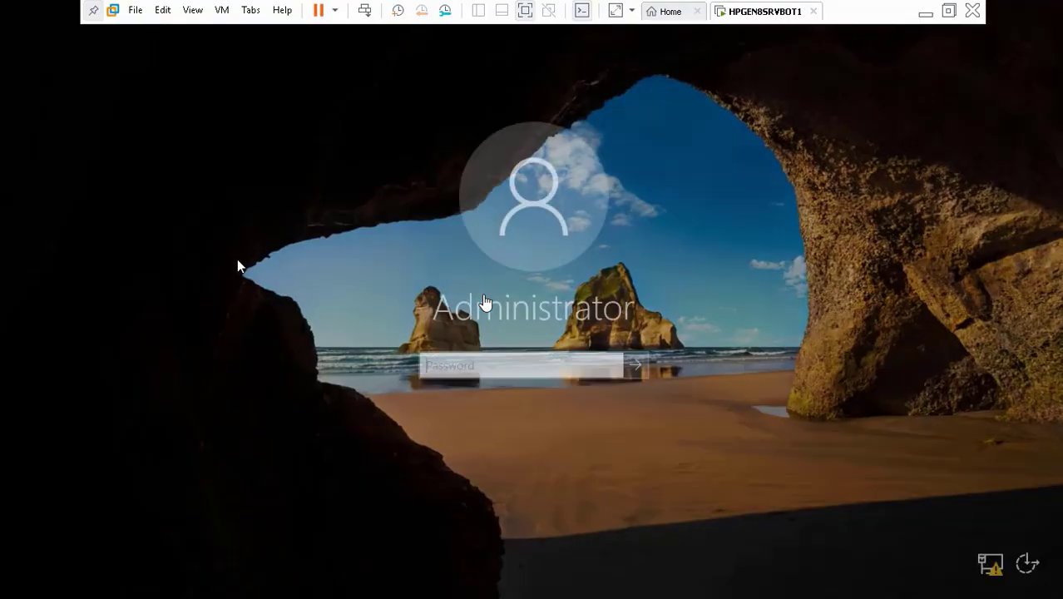
click(455, 368)
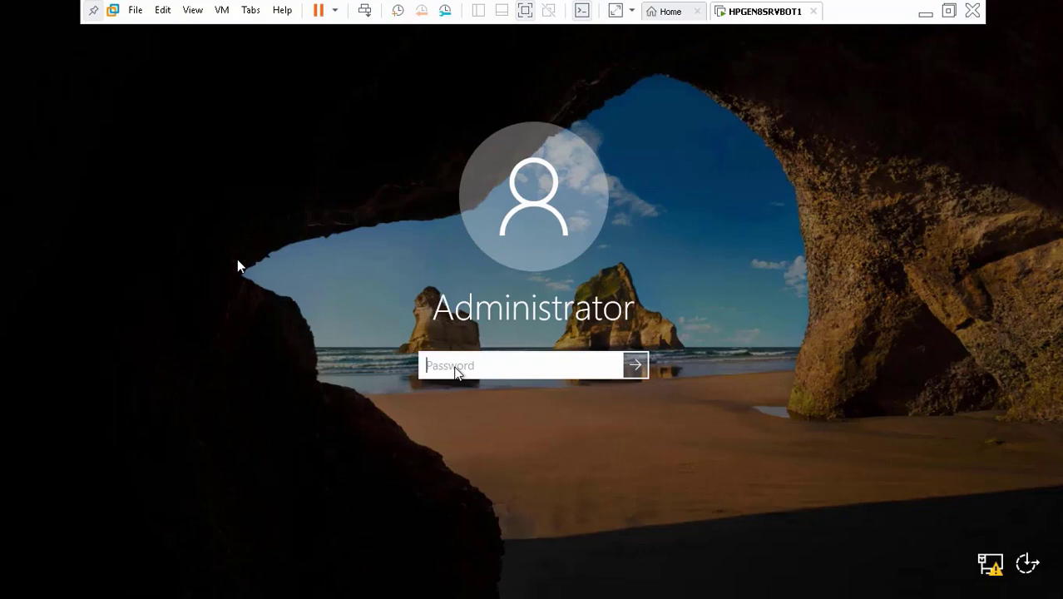
text(**********)
key(Return)
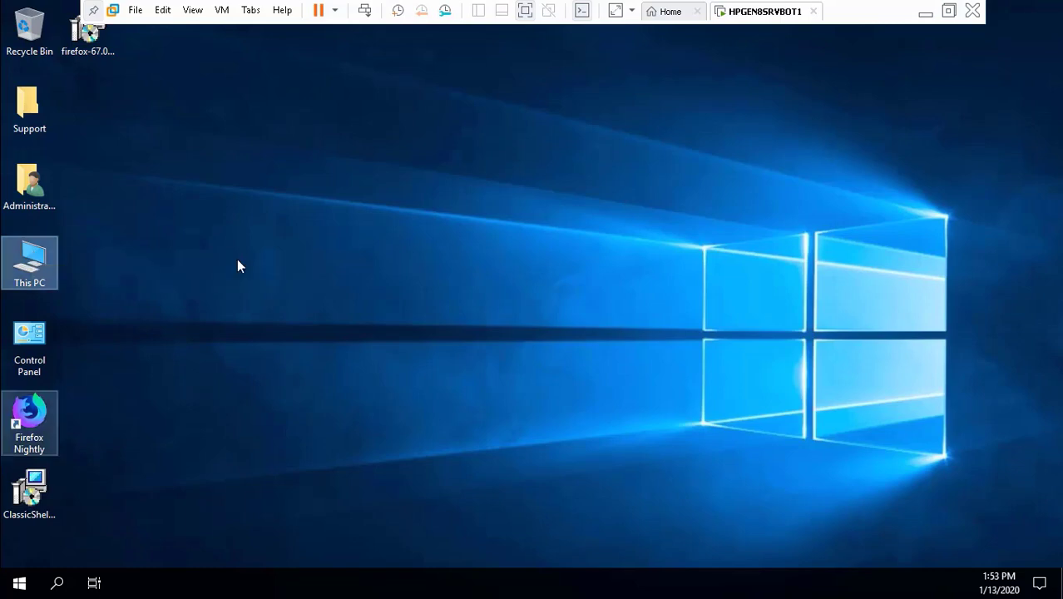
Enable "Right click opens Win+X menu" in the Classic Start Menu settings, with all settings shown, and save the change.
right_click(10, 587)
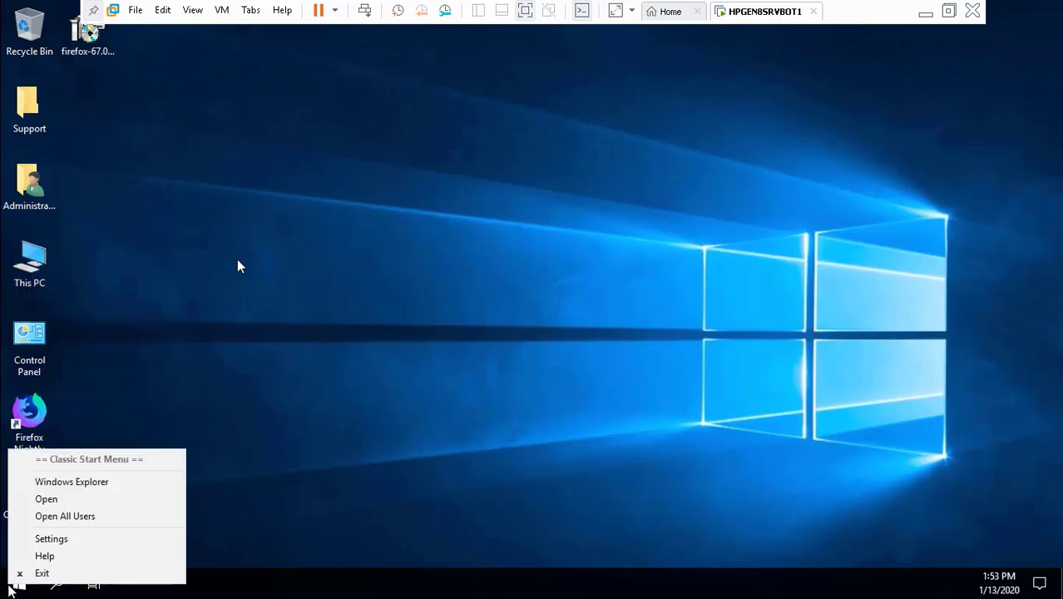
click(78, 540)
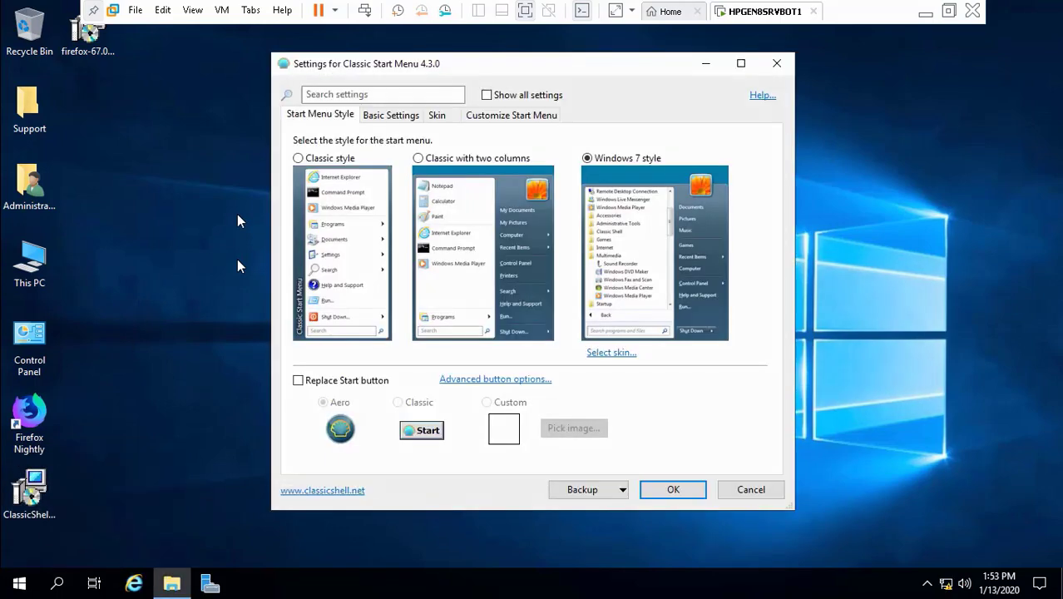
click(487, 95)
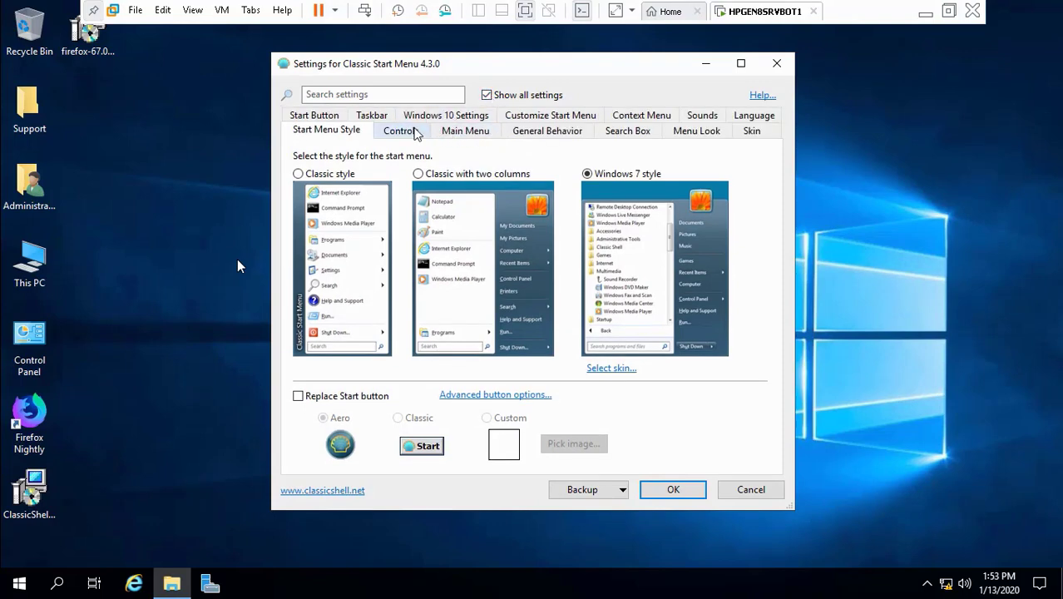
click(462, 138)
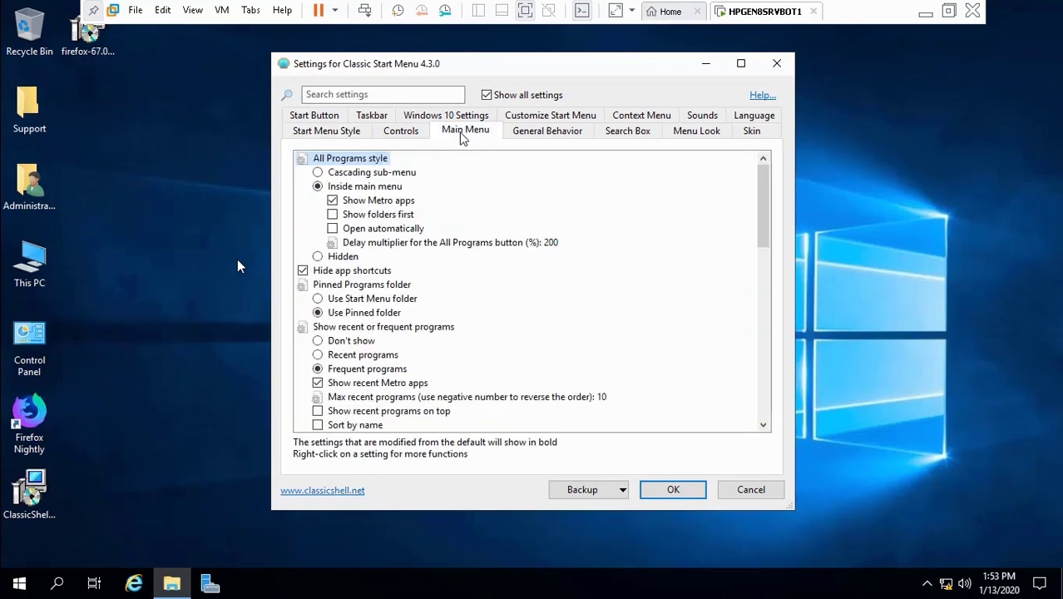
click(405, 136)
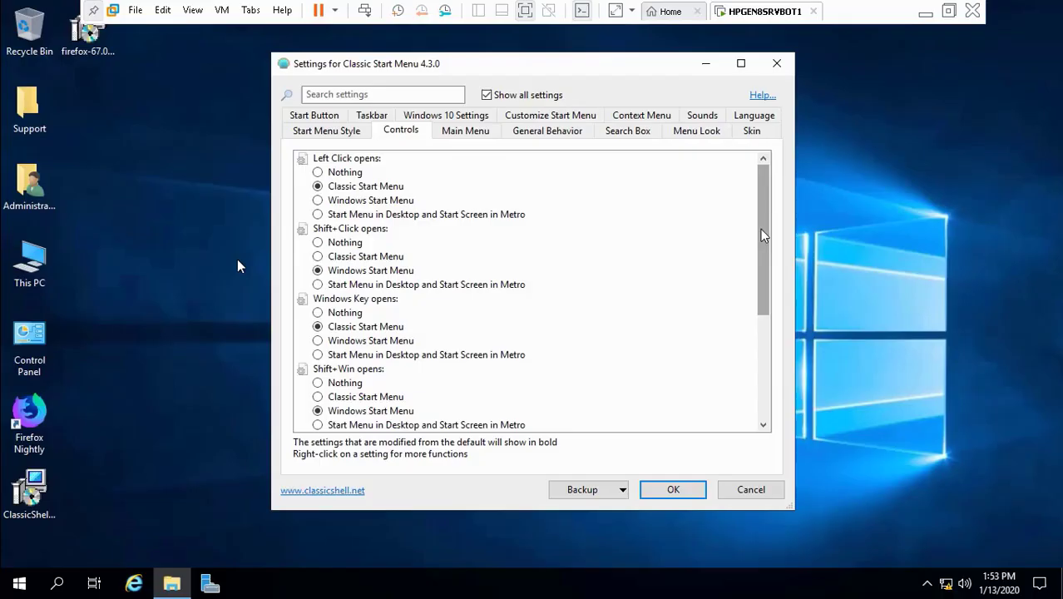
drag(764, 236, 763, 358)
click(302, 382)
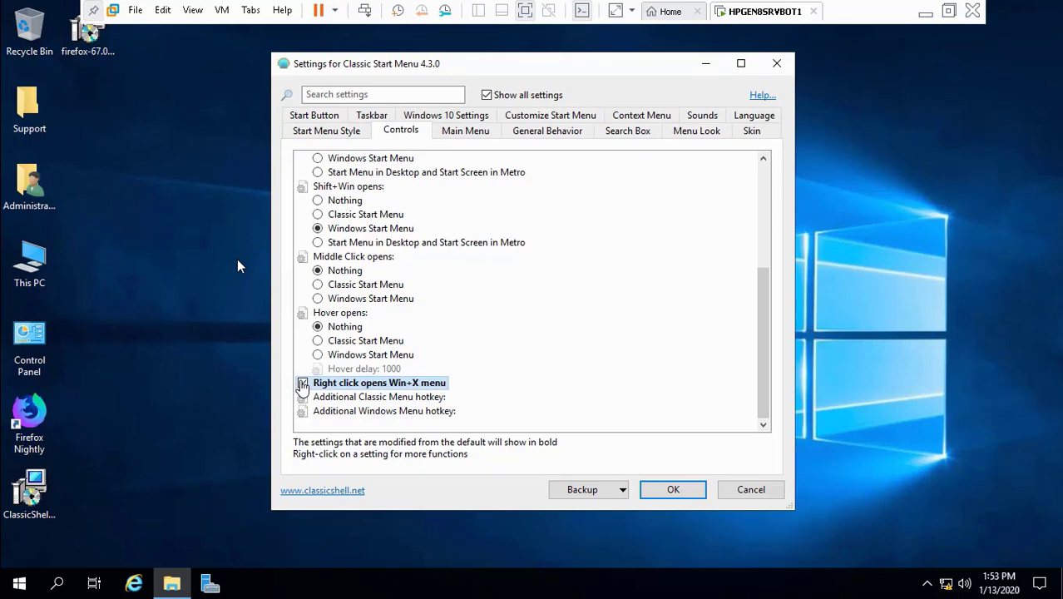
click(672, 490)
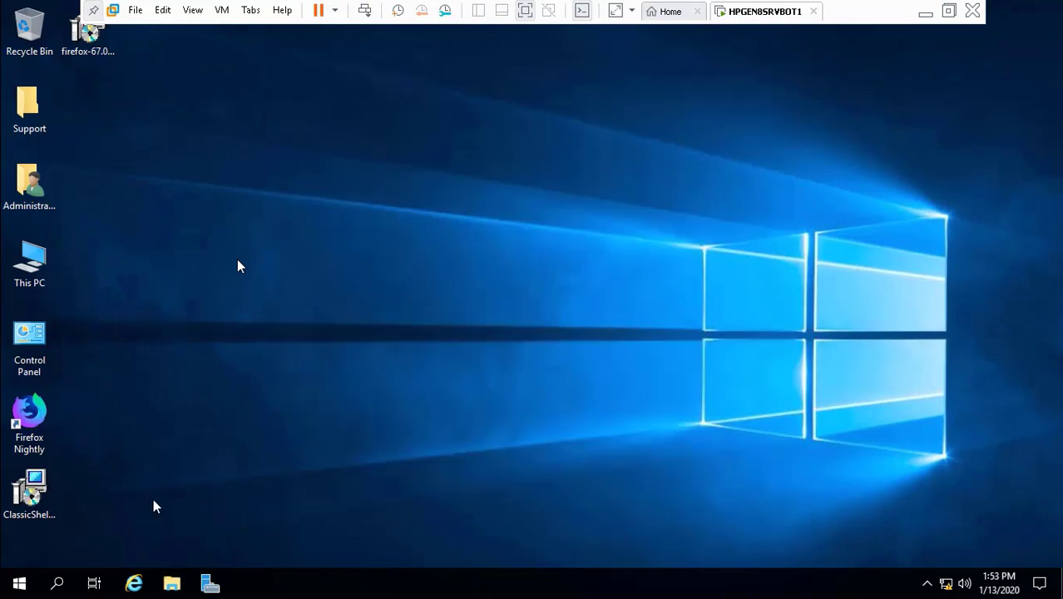
right_click(14, 585)
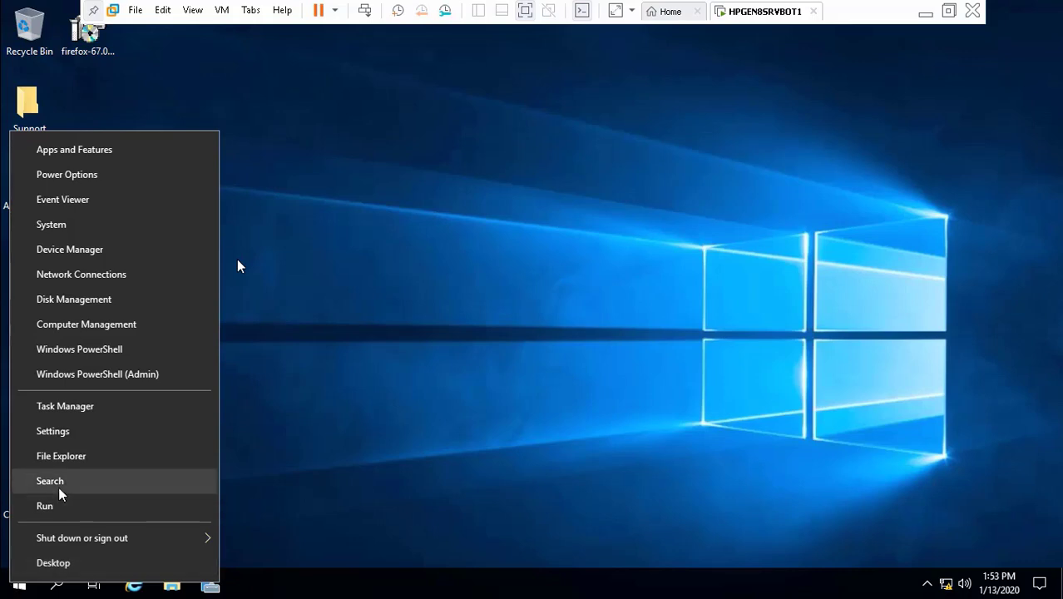
click(143, 325)
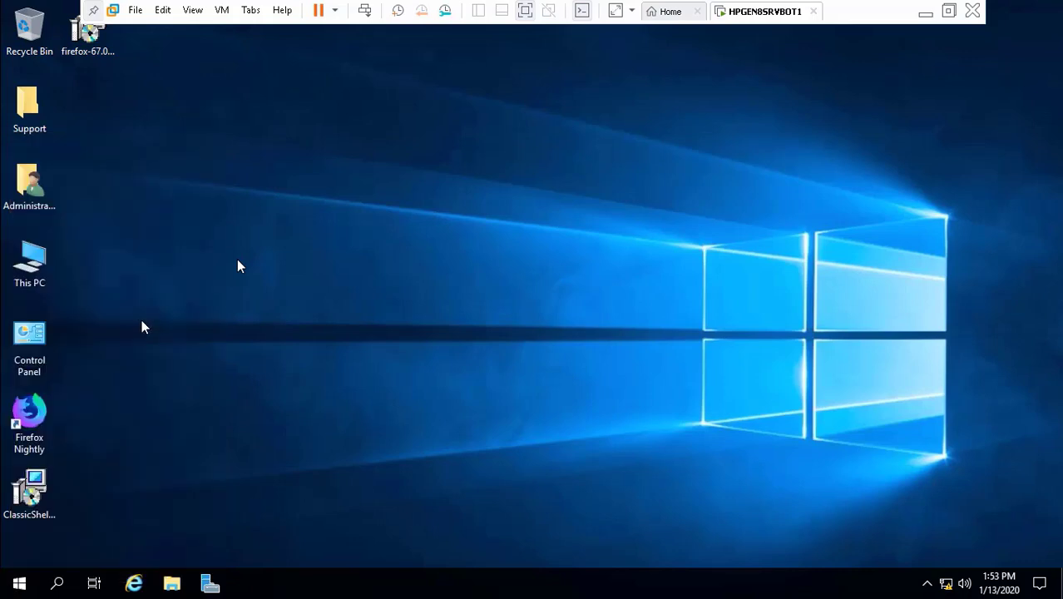
right_click(19, 585)
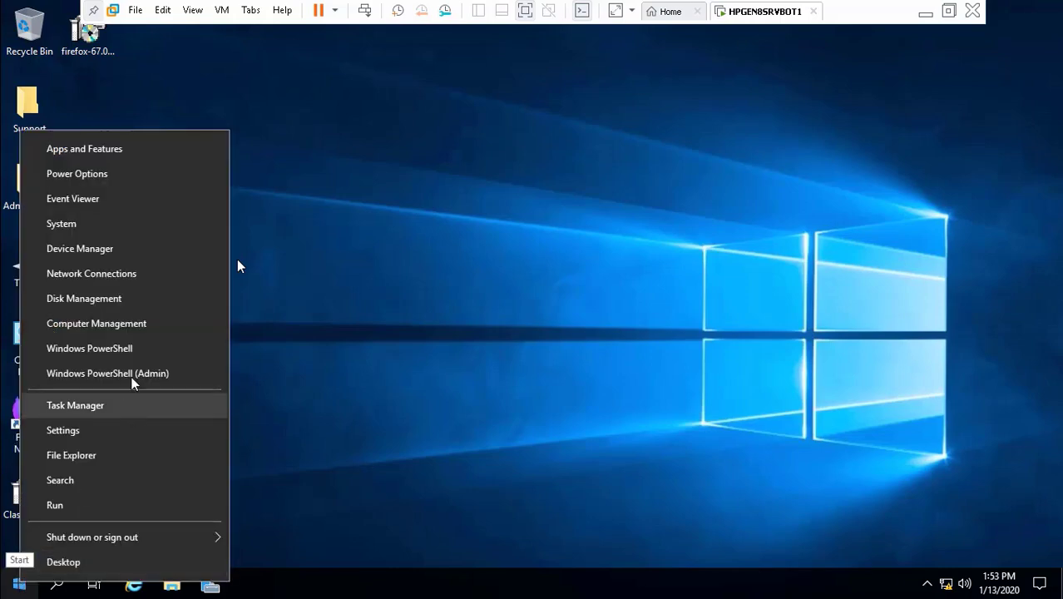
click(141, 324)
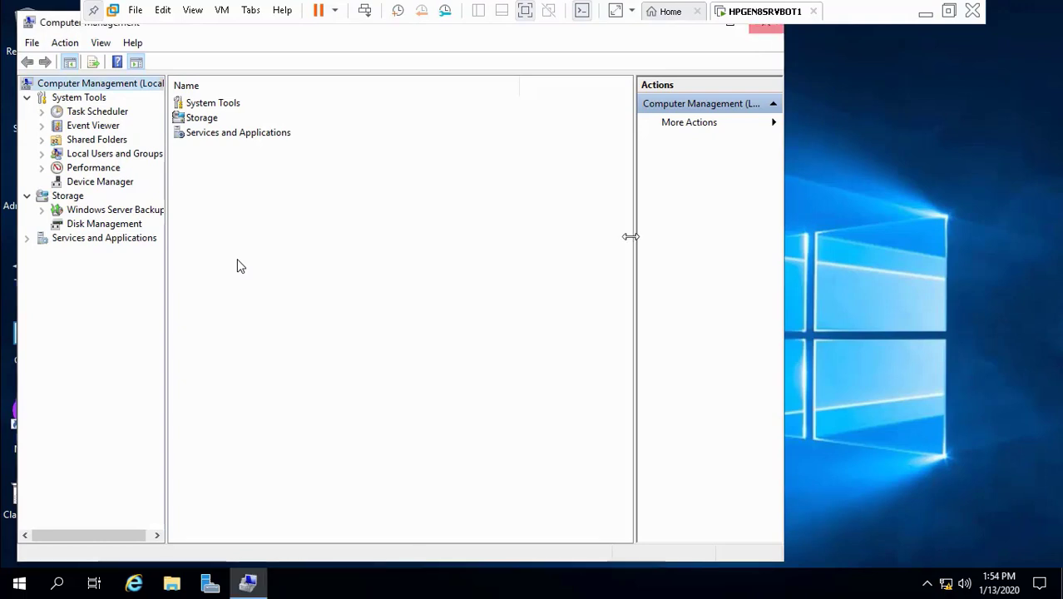
click(764, 31)
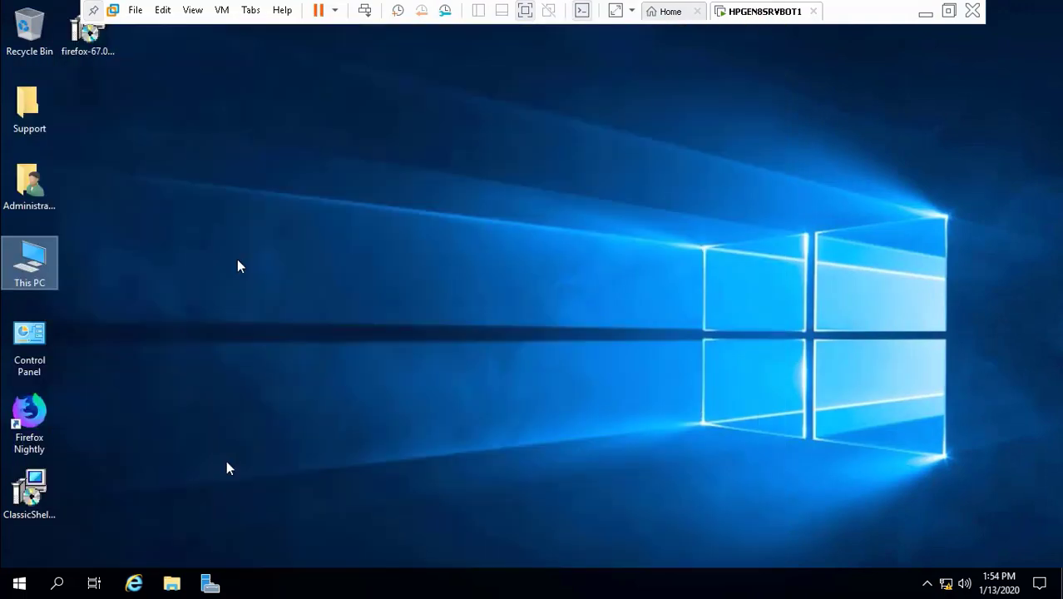
Open Disk Management and review all disks attached to the server, including the CD-ROM drive.
right_click(11, 585)
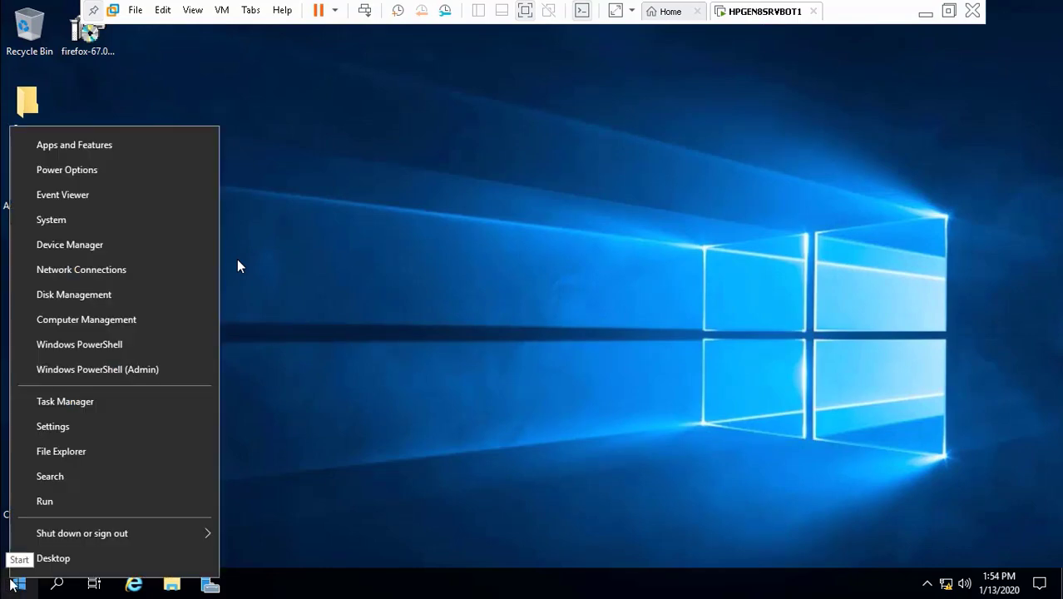
click(134, 297)
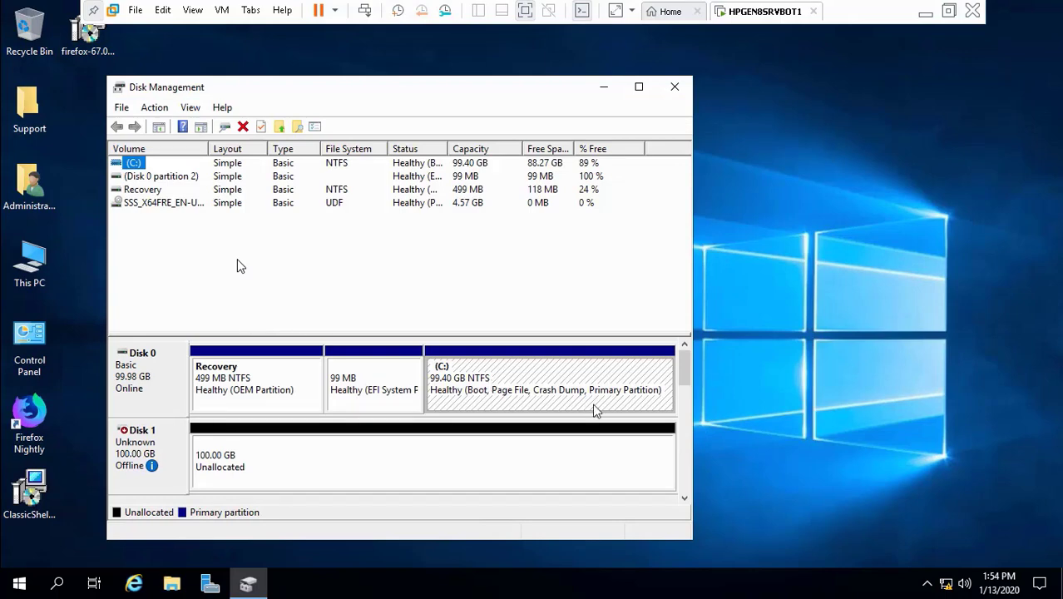
click(686, 480)
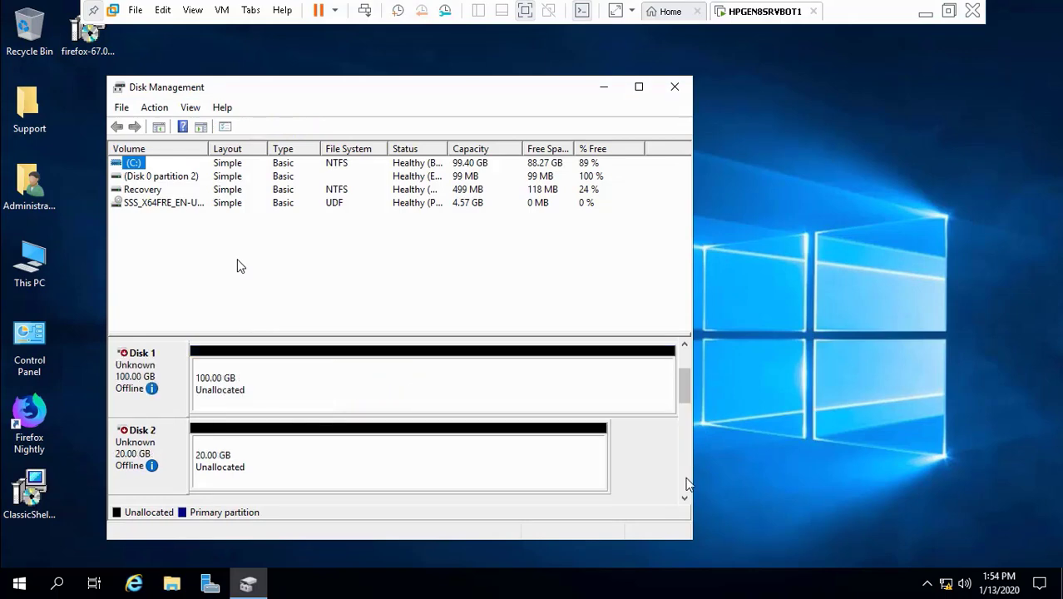
click(686, 483)
click(686, 478)
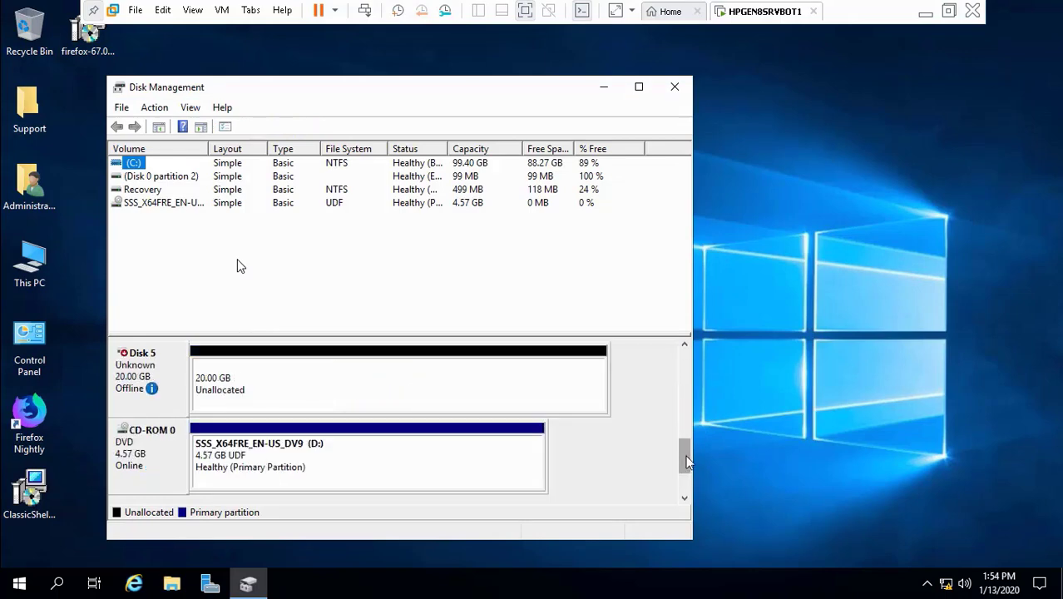
drag(685, 455, 683, 370)
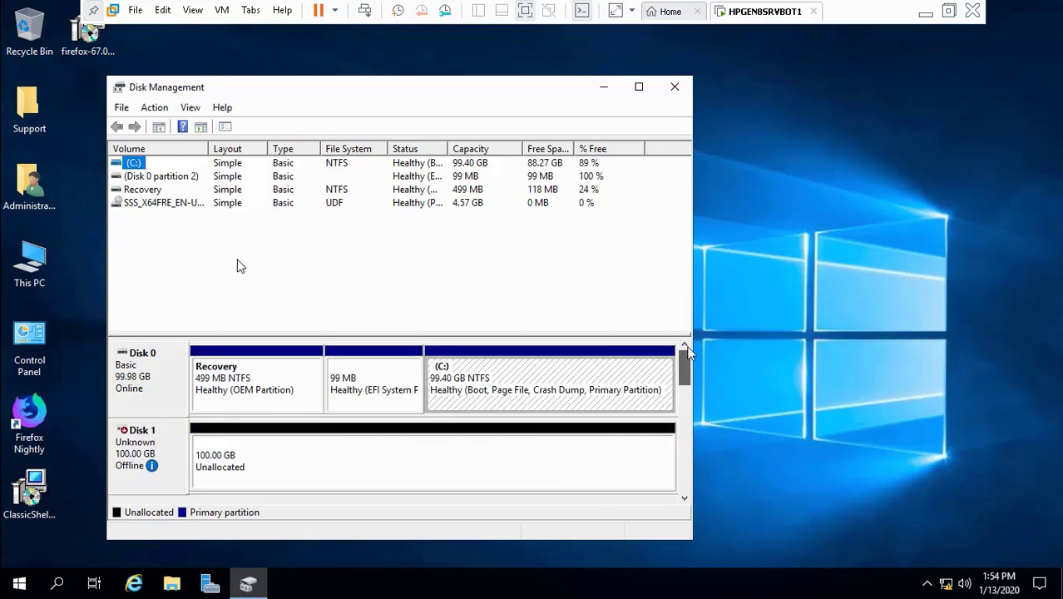
Open the properties of Disk 0, then read in mirror os system.pdf how the partition style tells MBR and GPT systems apart.
right_click(145, 381)
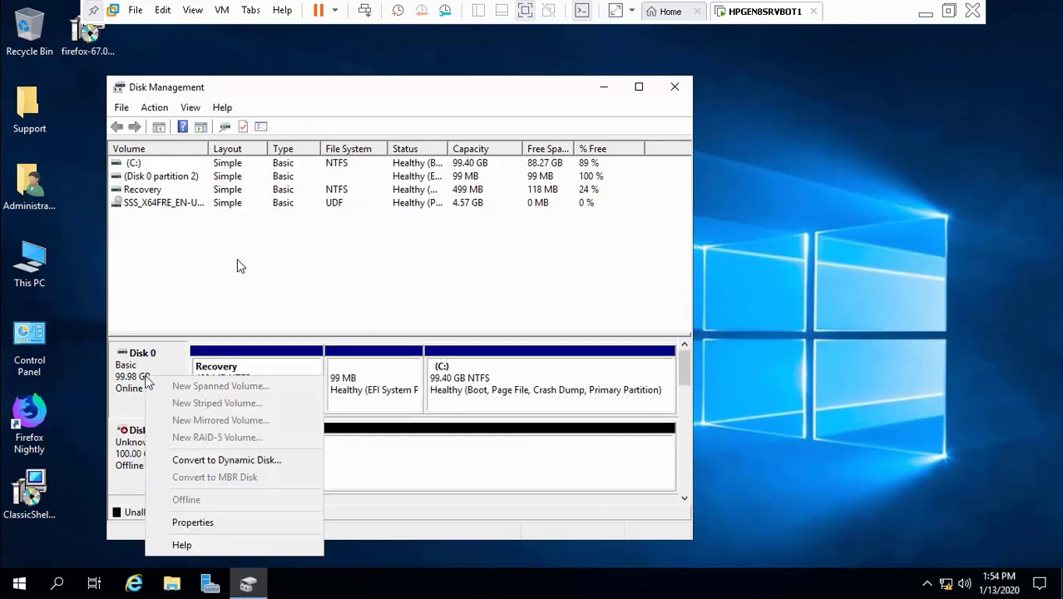
click(227, 524)
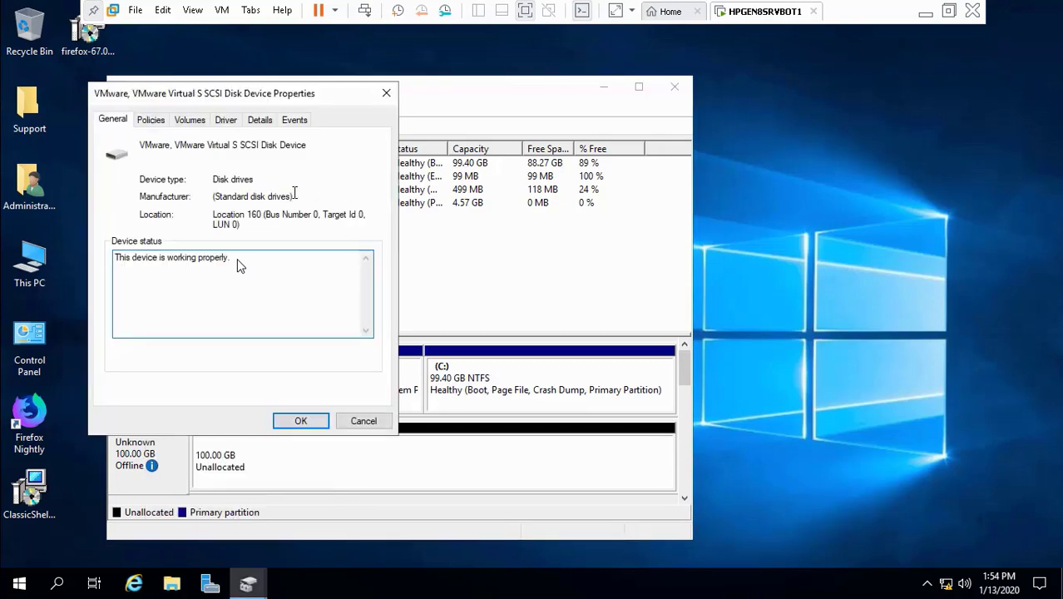
click(925, 14)
click(477, 583)
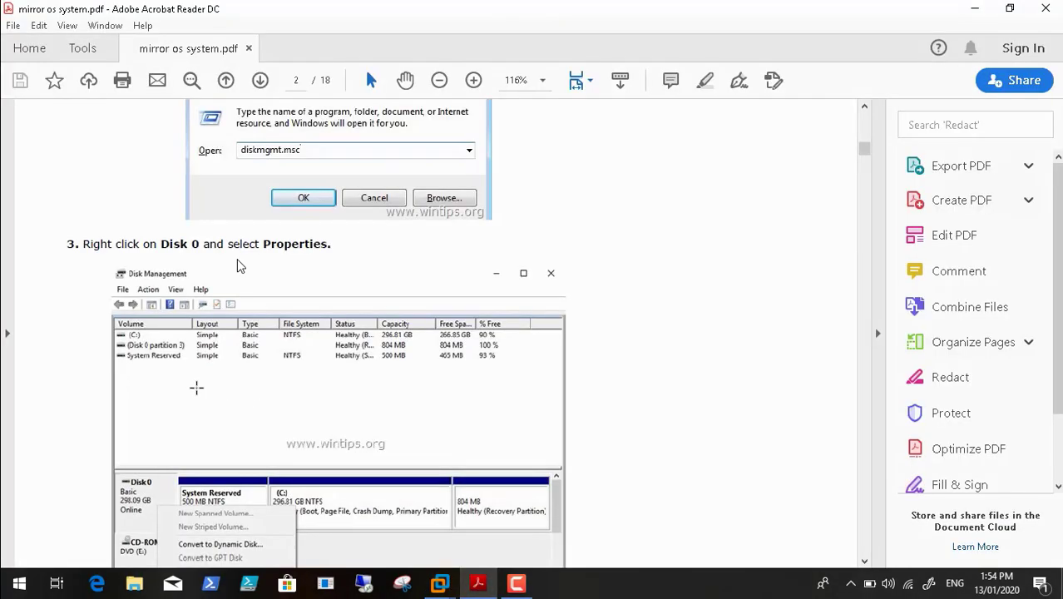
scroll(197, 387, down, 1)
scroll(197, 387, down, 8)
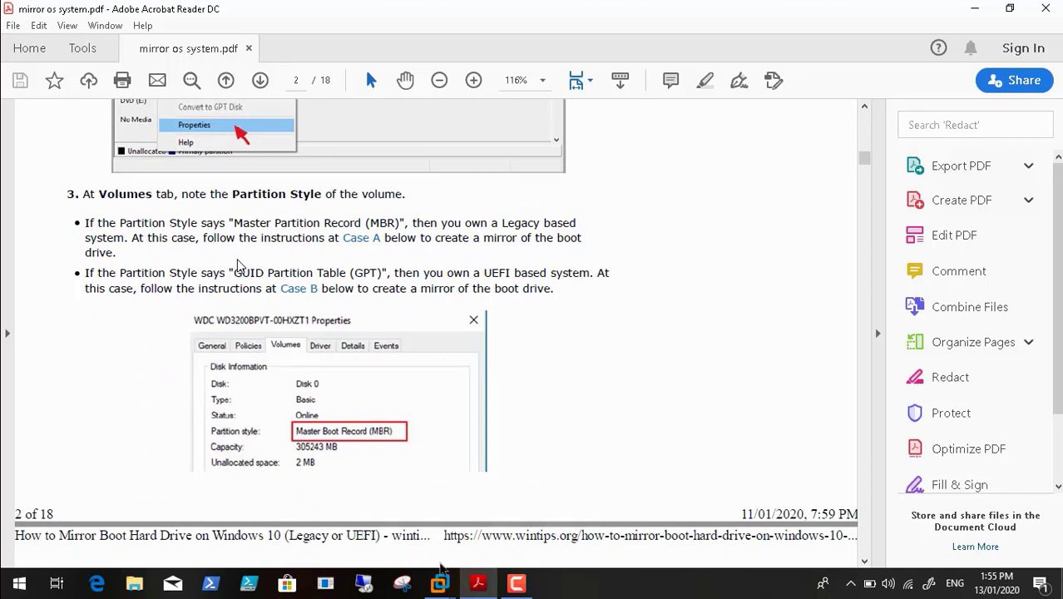
Return to the HPGEN8SRVBOT1 virtual machine and check the partition style in Disk 0's volume information.
mouse_move(450, 587)
click(537, 474)
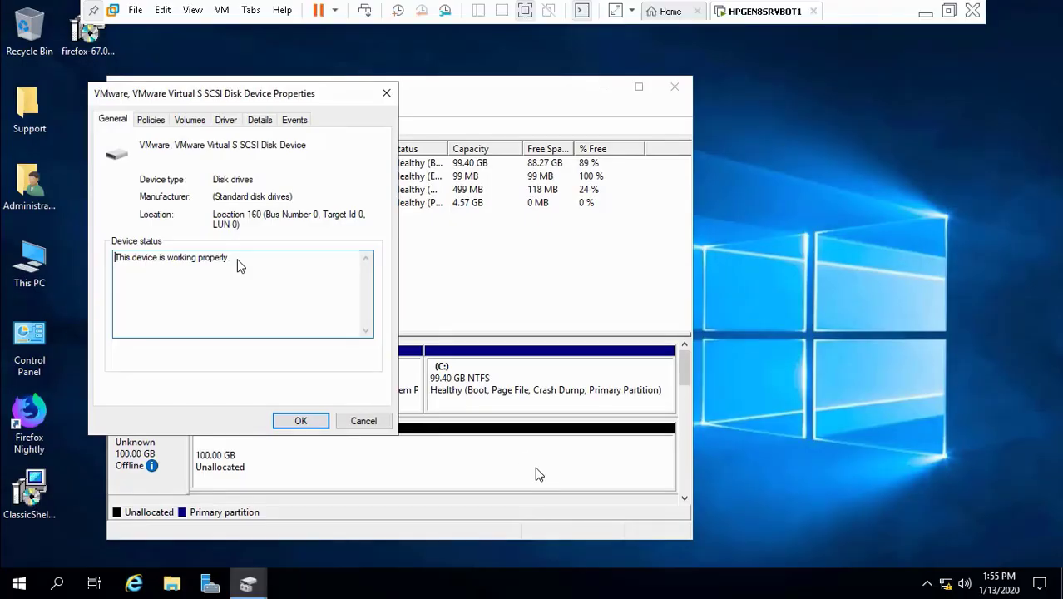
click(198, 121)
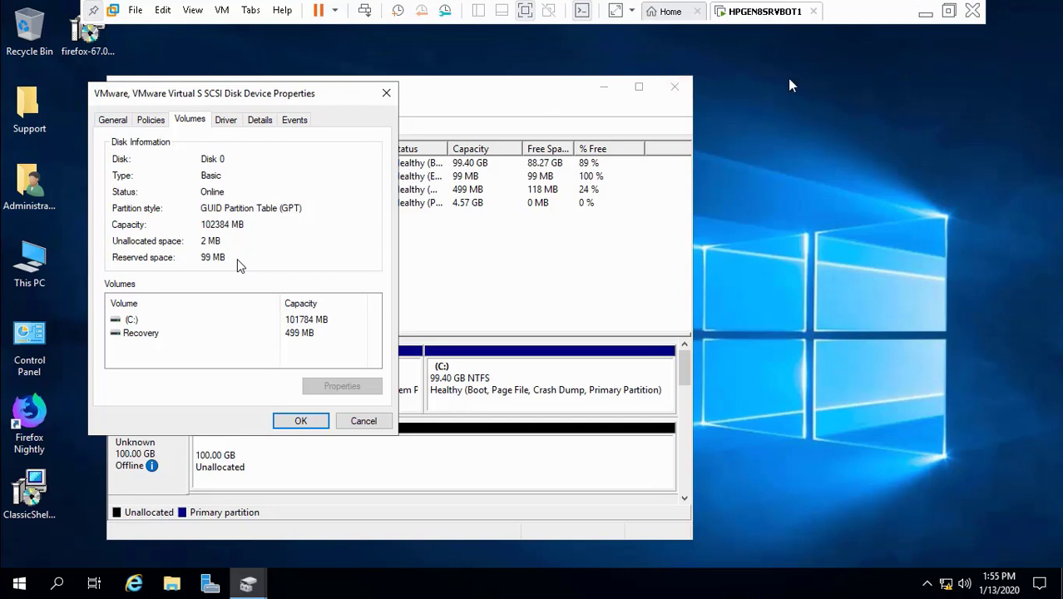
Go back to mirror os system.pdf and read the instructions for disabling hibernation before mirroring the boot drive.
click(925, 11)
scroll(237, 264, down, 5)
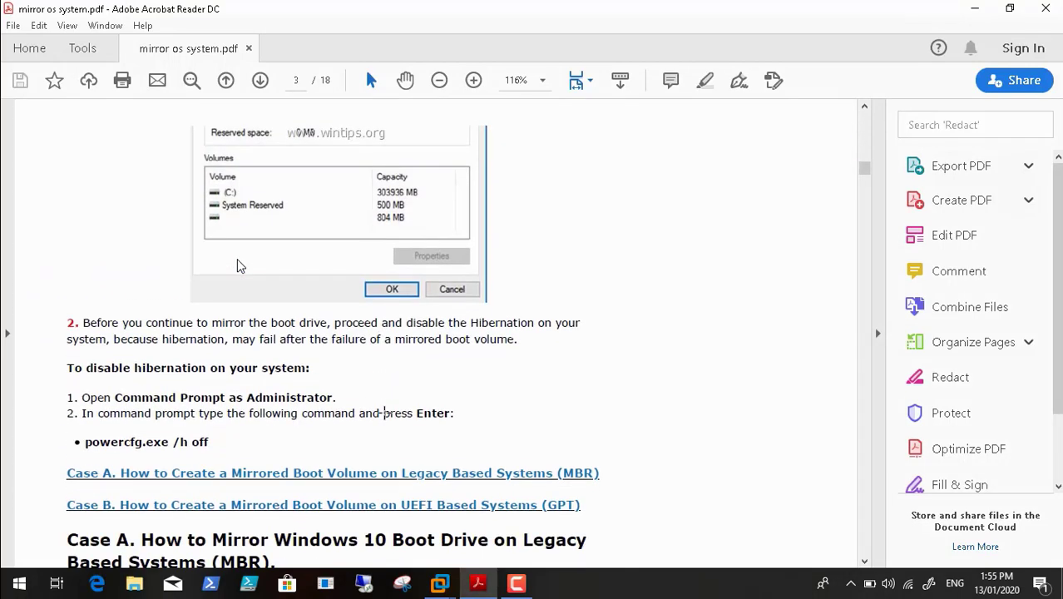
scroll(237, 264, down, 1)
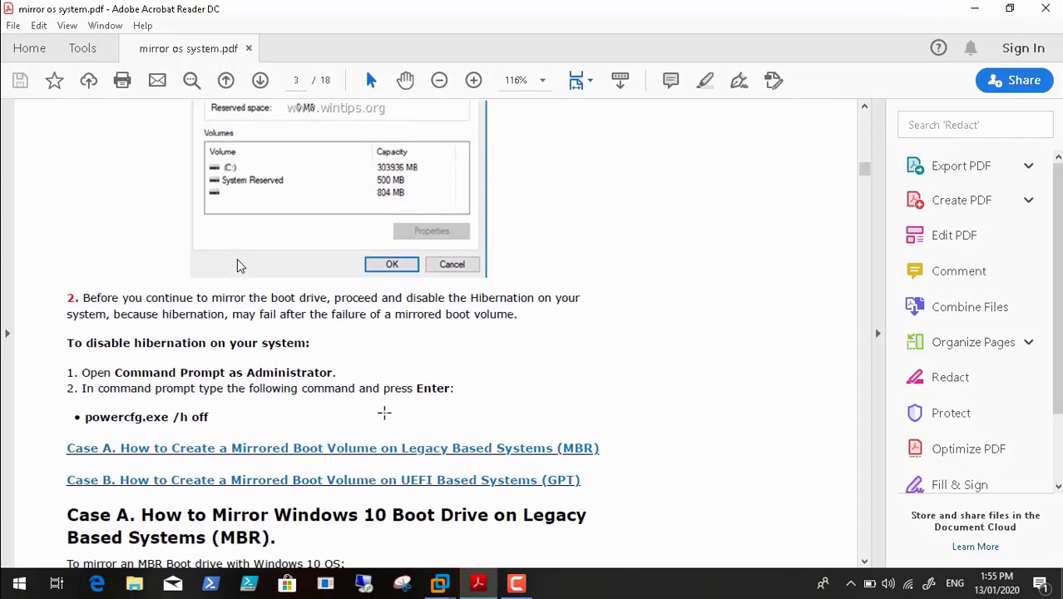
scroll(237, 265, down, 1)
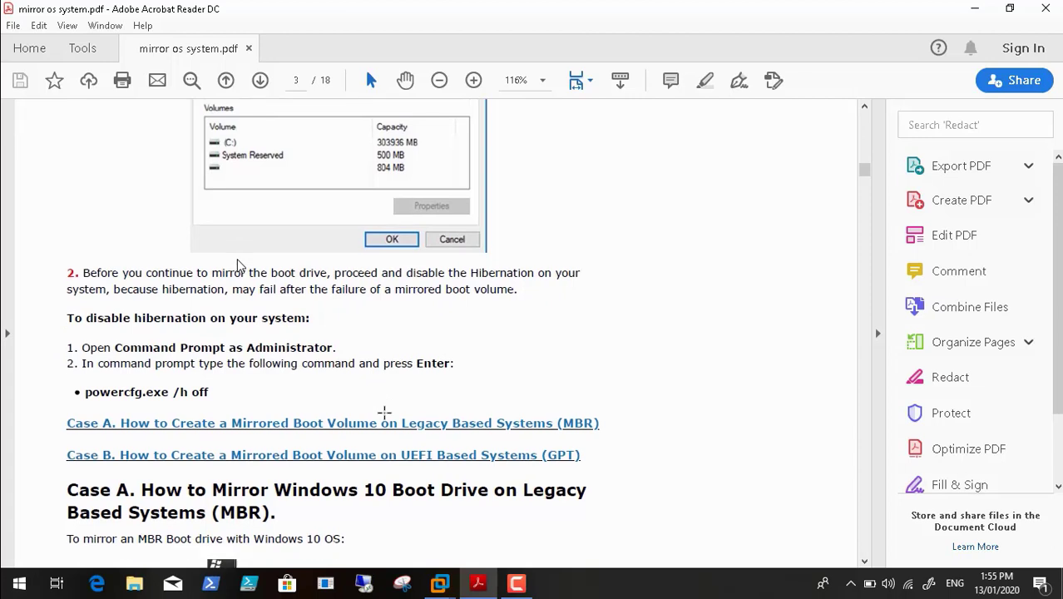
Skim past the guide's Case A for MBR systems and read the overview of Case B for UEFI (GPT) systems.
scroll(237, 264, down, 15)
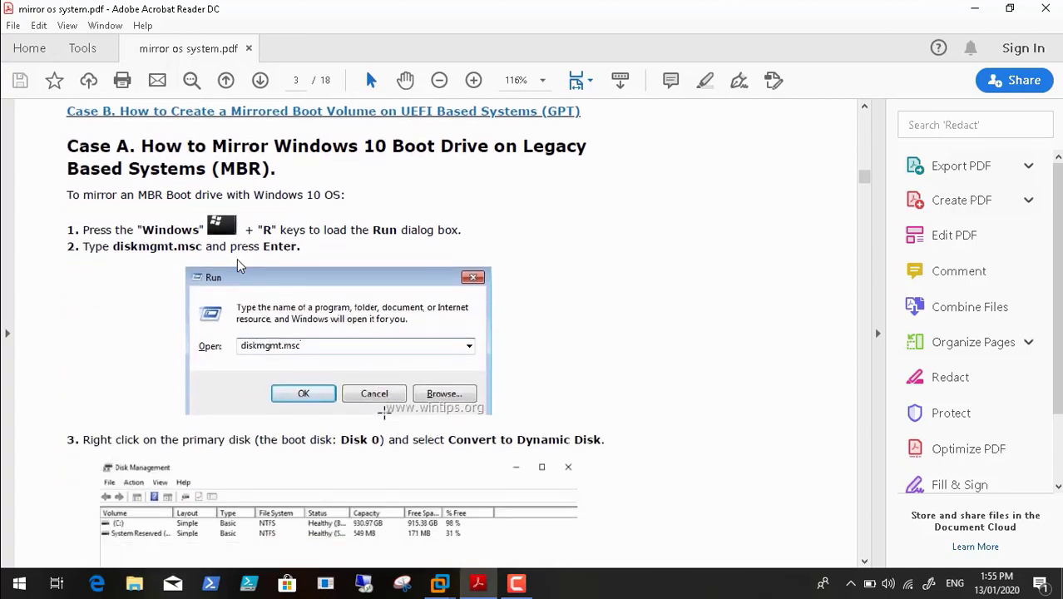
scroll(237, 264, down, 12)
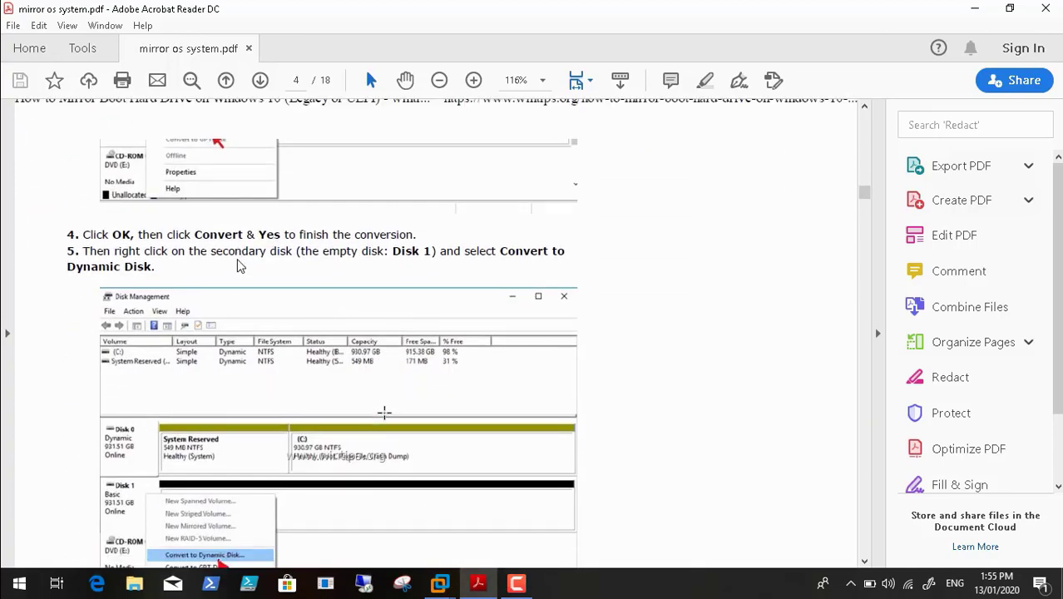
scroll(237, 265, down, 15)
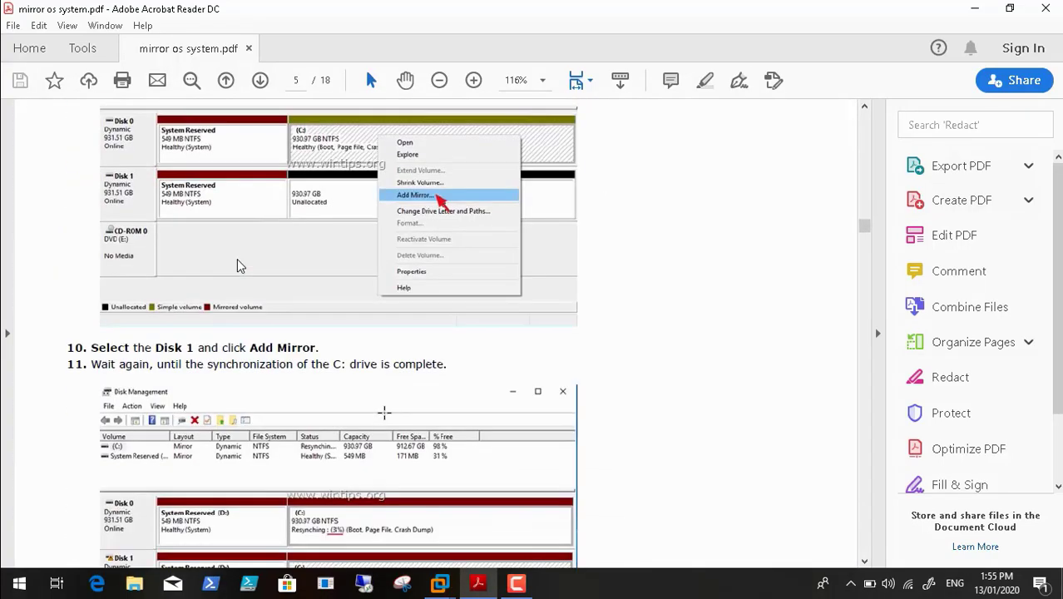
scroll(238, 264, down, 12)
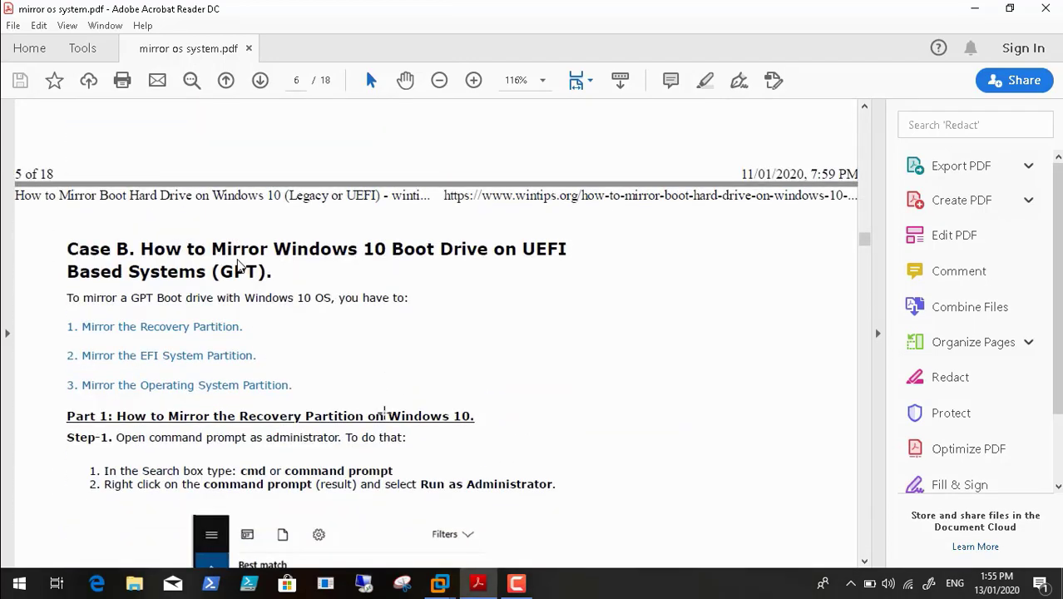
scroll(237, 264, down, 3)
scroll(238, 265, down, 2)
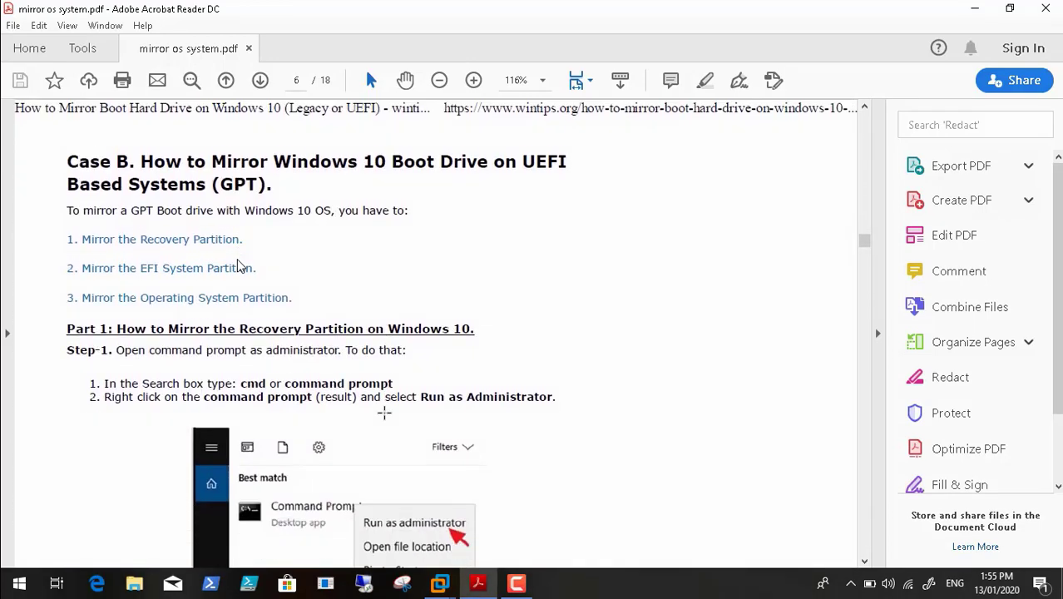
Read Part 1 on mirroring the Recovery partition, covering the diskpart commands and noting the partition's Type ID and size.
scroll(237, 265, down, 15)
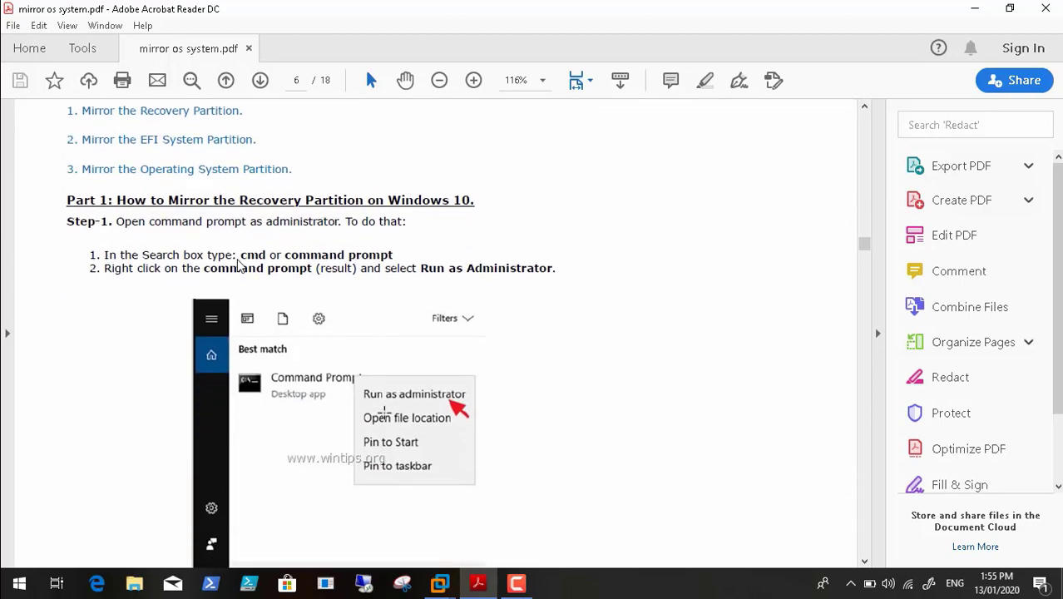
scroll(239, 265, down, 2)
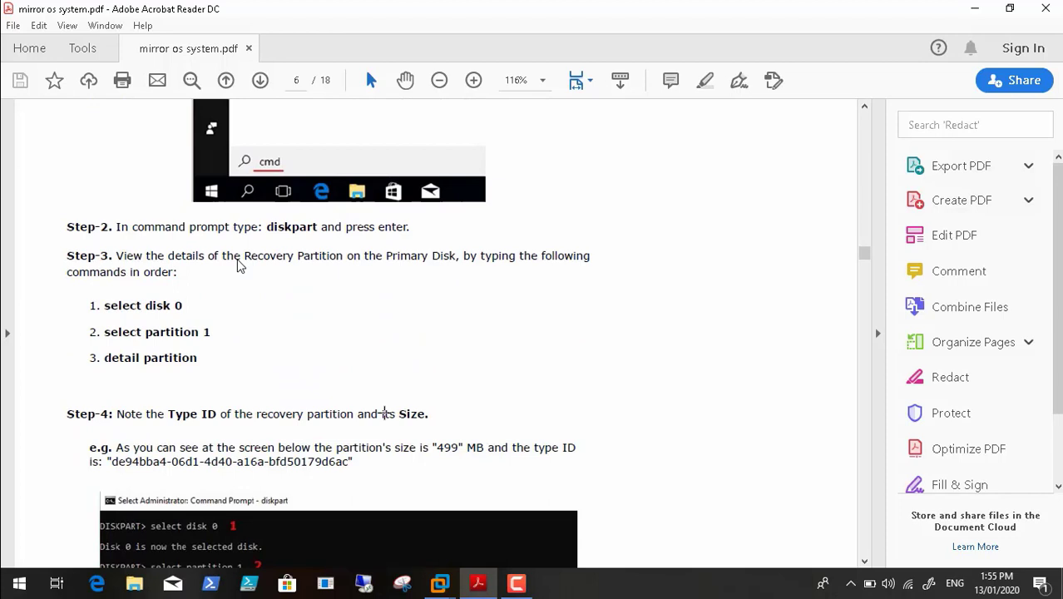
scroll(240, 264, down, 2)
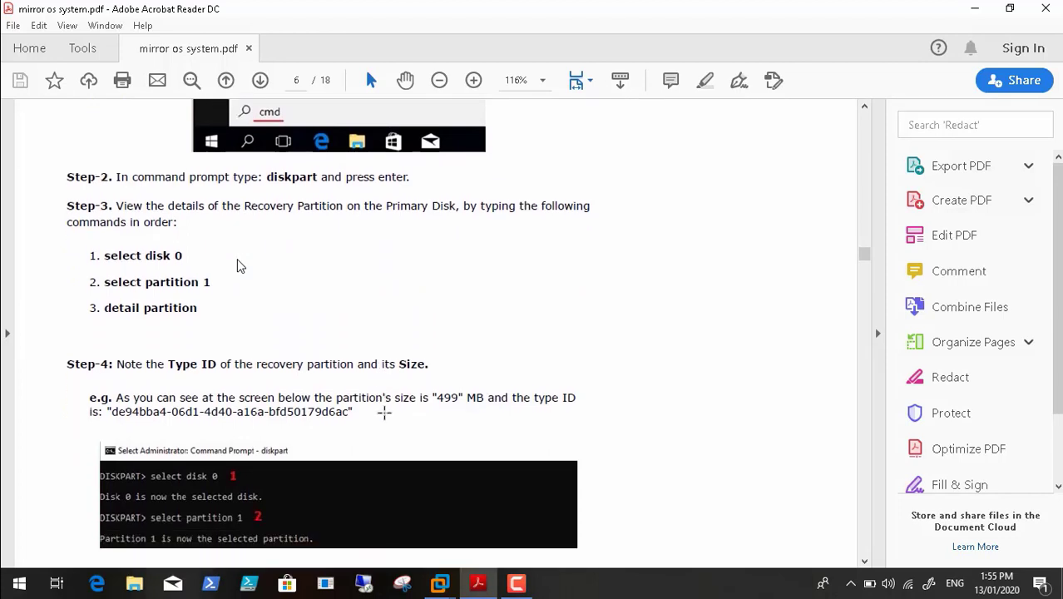
scroll(239, 265, up, 10)
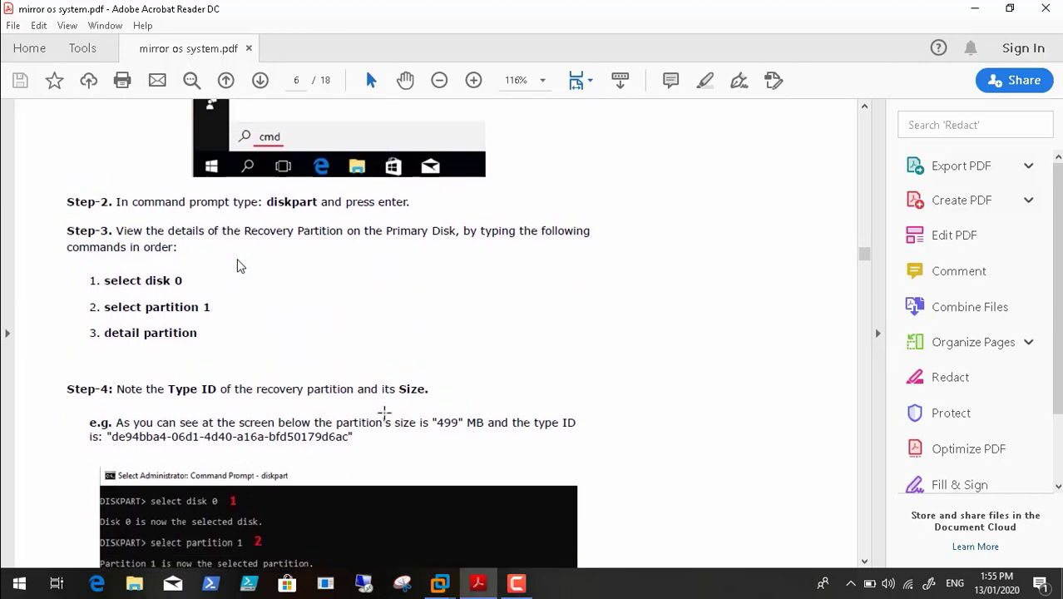
Return to the Case B overview in the guide and reread the three partitions to mirror on UEFI (GPT) systems.
scroll(239, 265, up, 6)
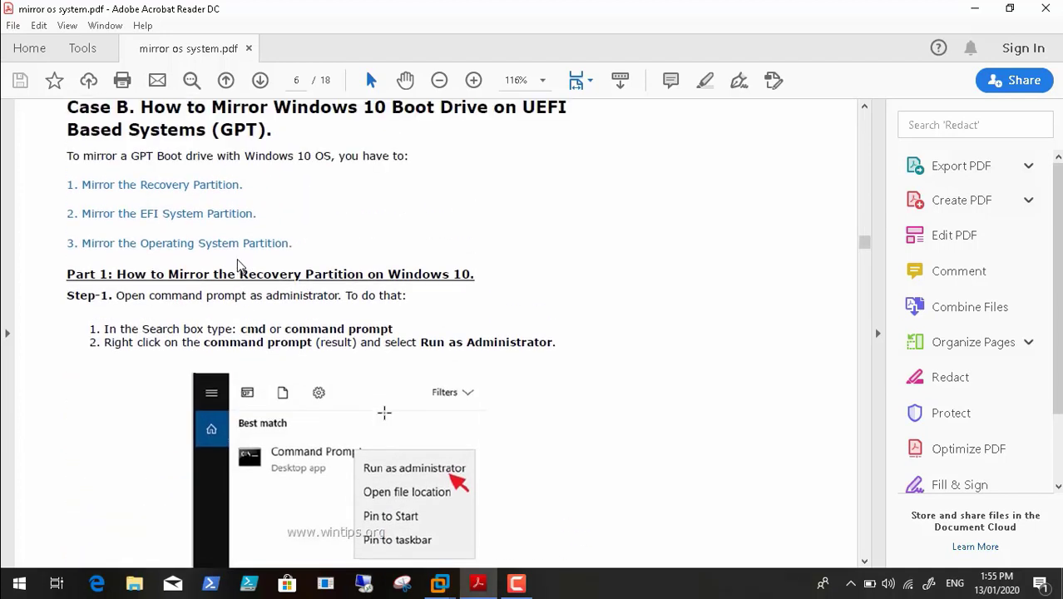
scroll(238, 264, up, 1)
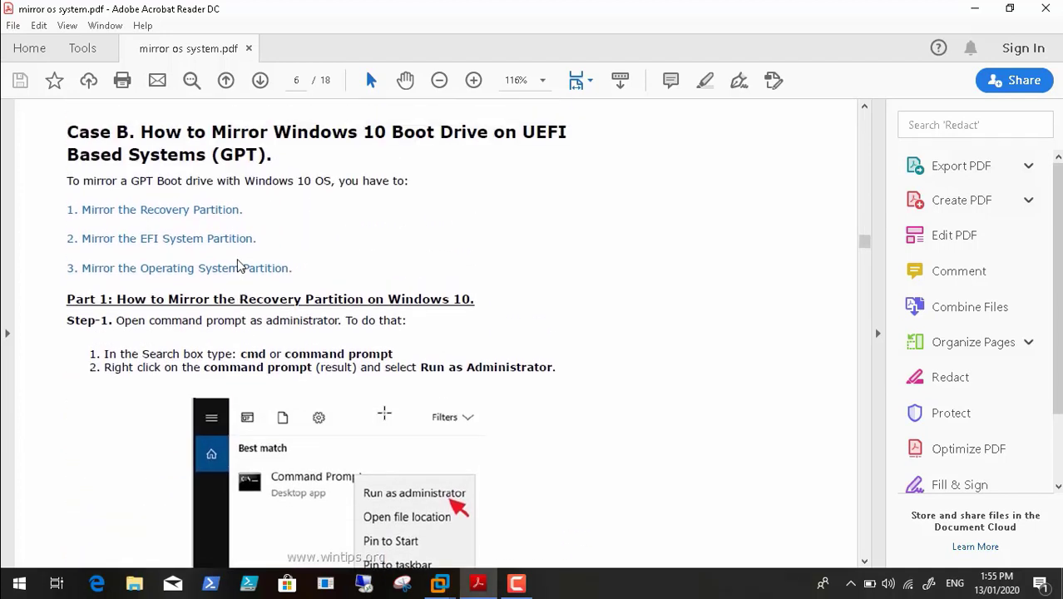
scroll(238, 264, down, 1)
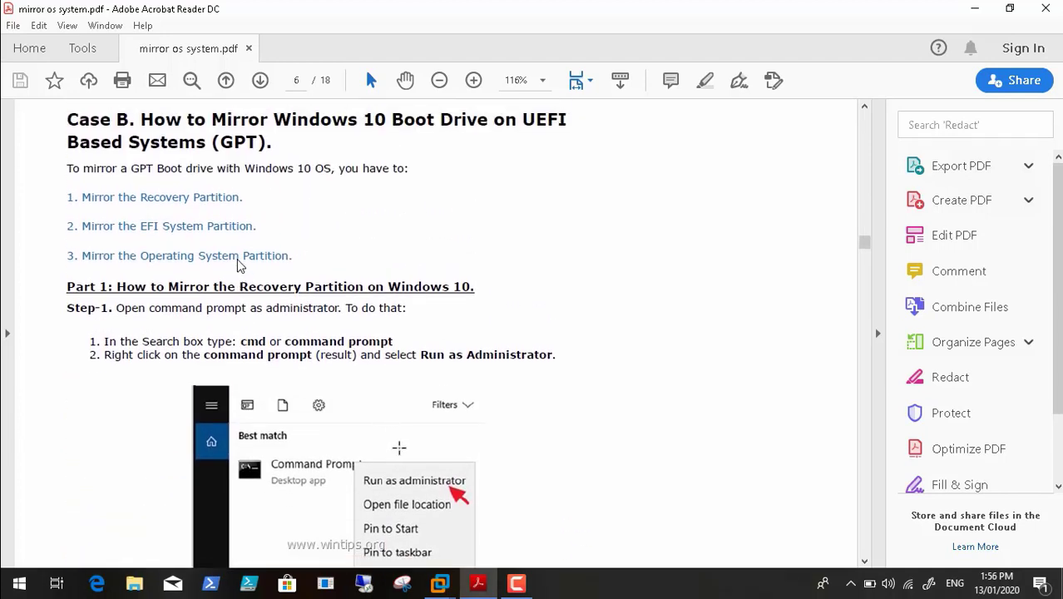
Switch to the HPGEN8SRVBOT1 virtual machine in VMware Workstation and take a snapshot named "Before Mirror OS".
click(441, 583)
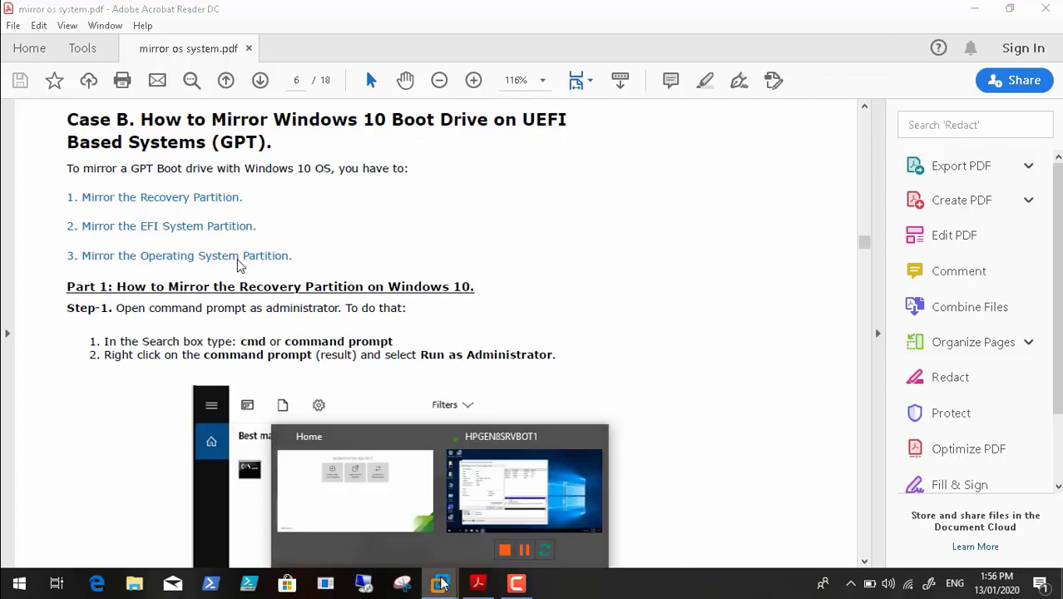
click(468, 497)
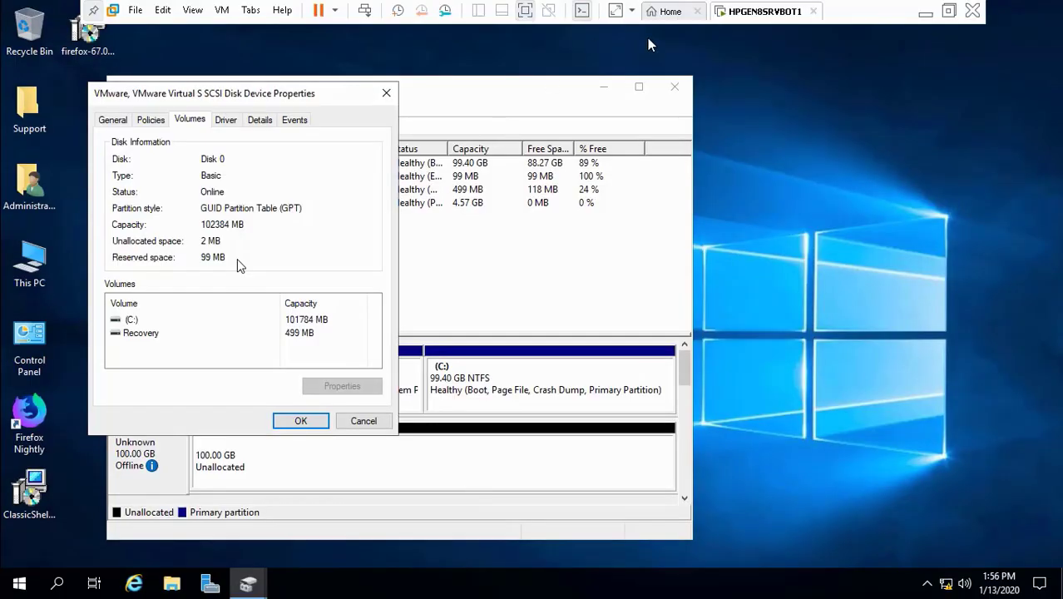
click(222, 10)
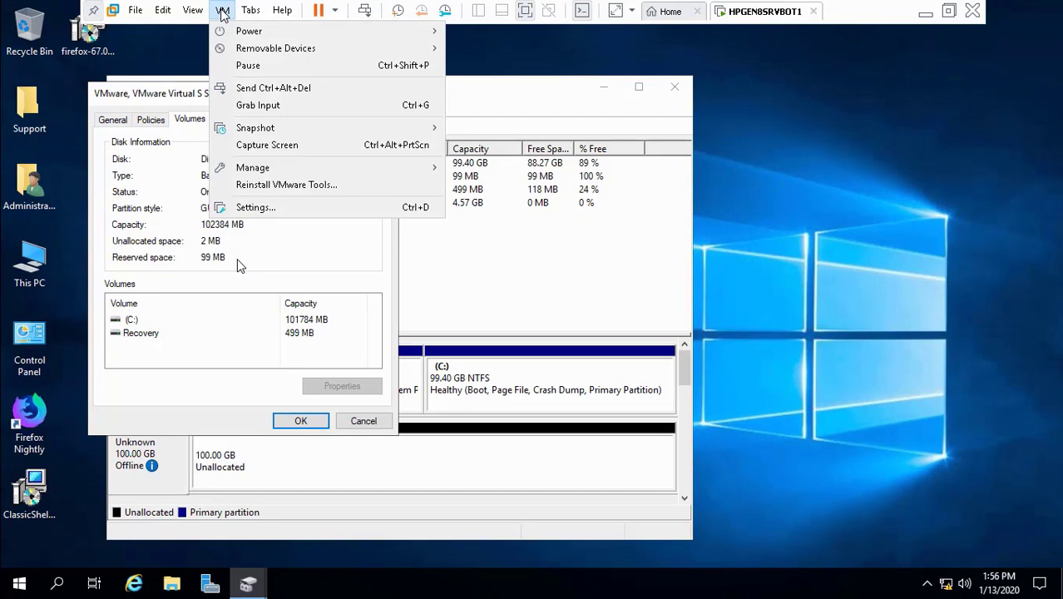
mouse_move(271, 132)
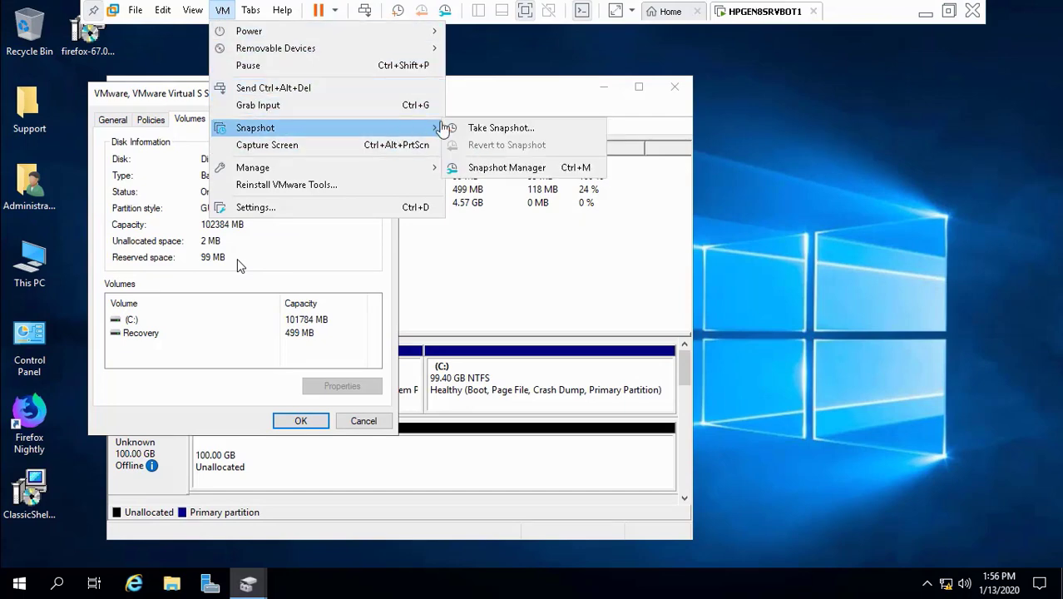
click(469, 129)
key(BackSpace)
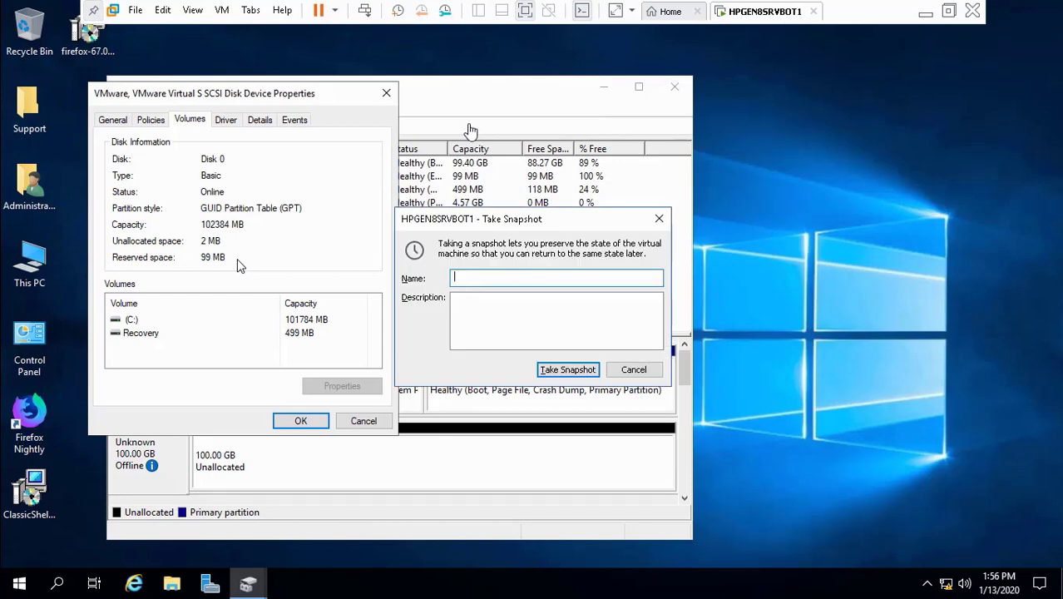
text(Before Mirror OS)
click(559, 371)
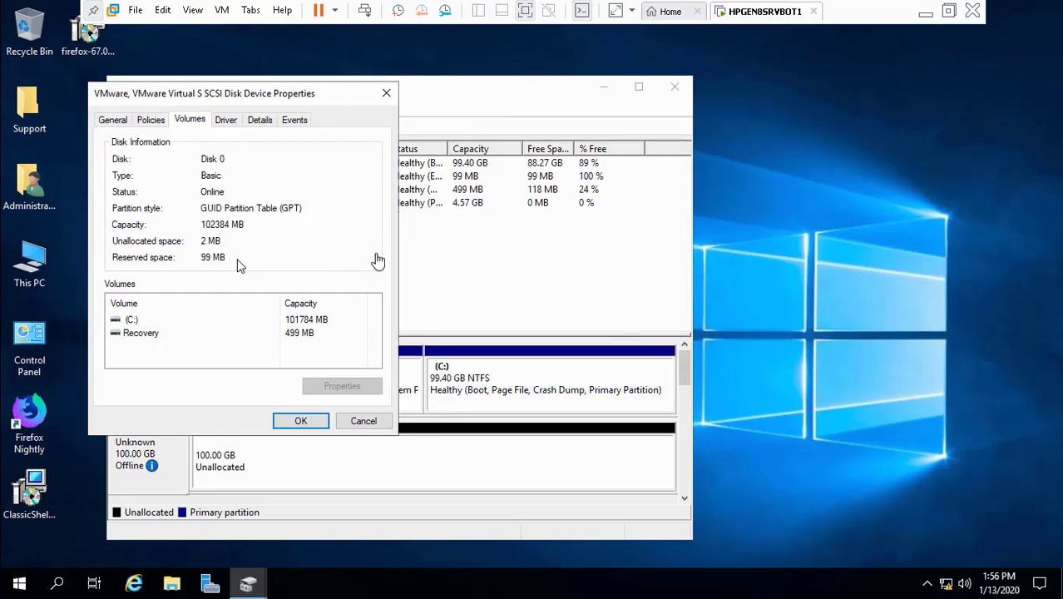
Leave full-screen mode to monitor the snapshot's saving progress, and return the virtual machine to full screen once it has finished.
click(525, 11)
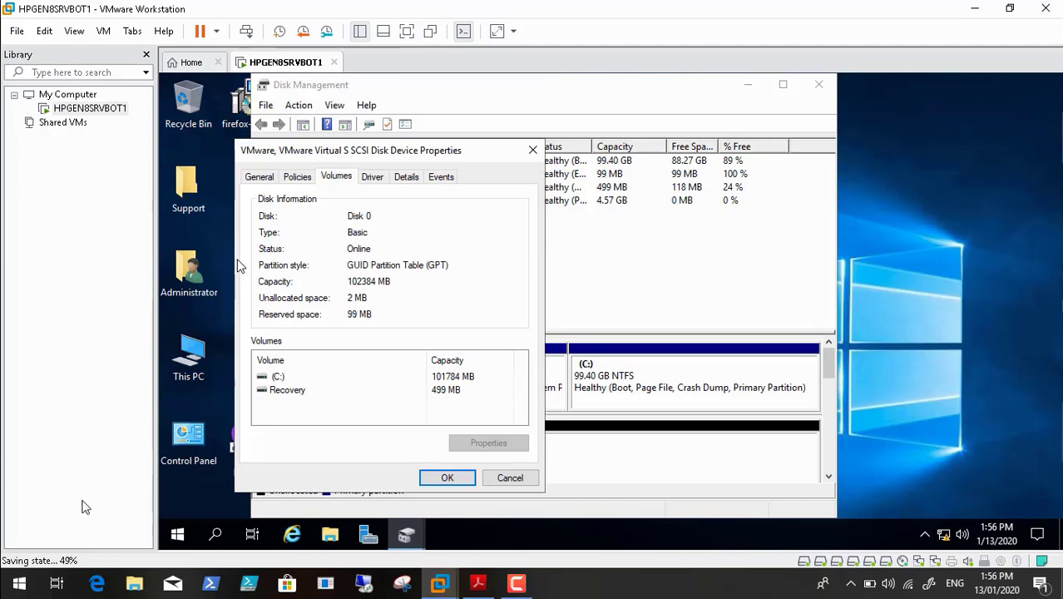
click(517, 583)
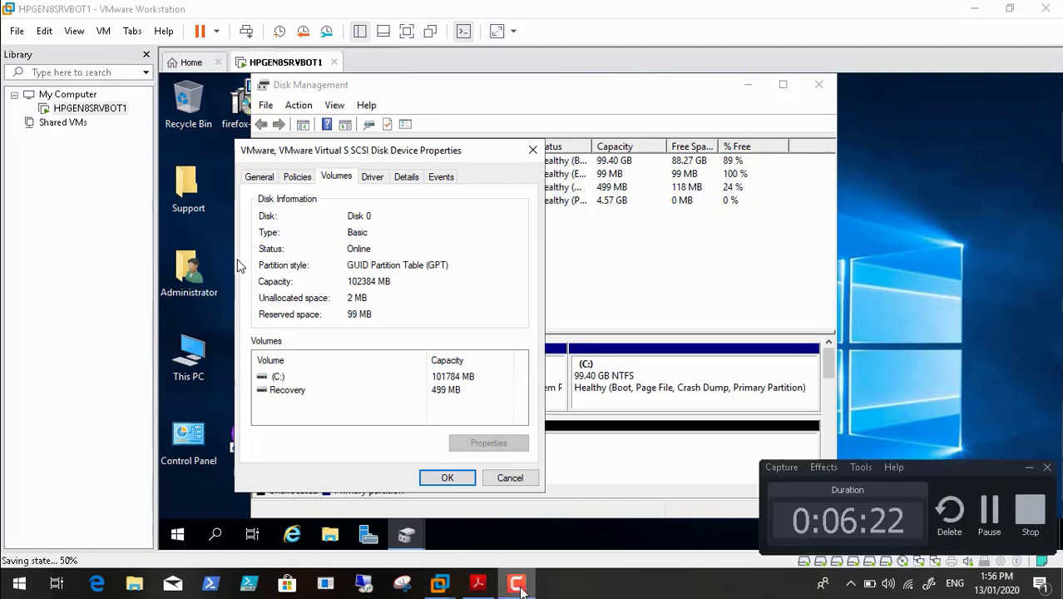
click(988, 509)
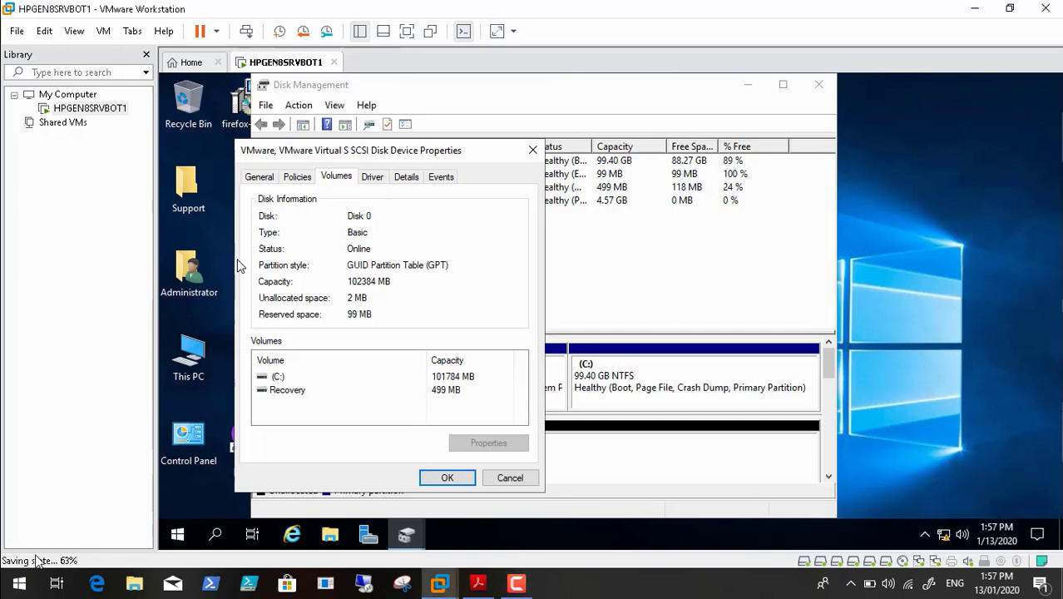
click(516, 583)
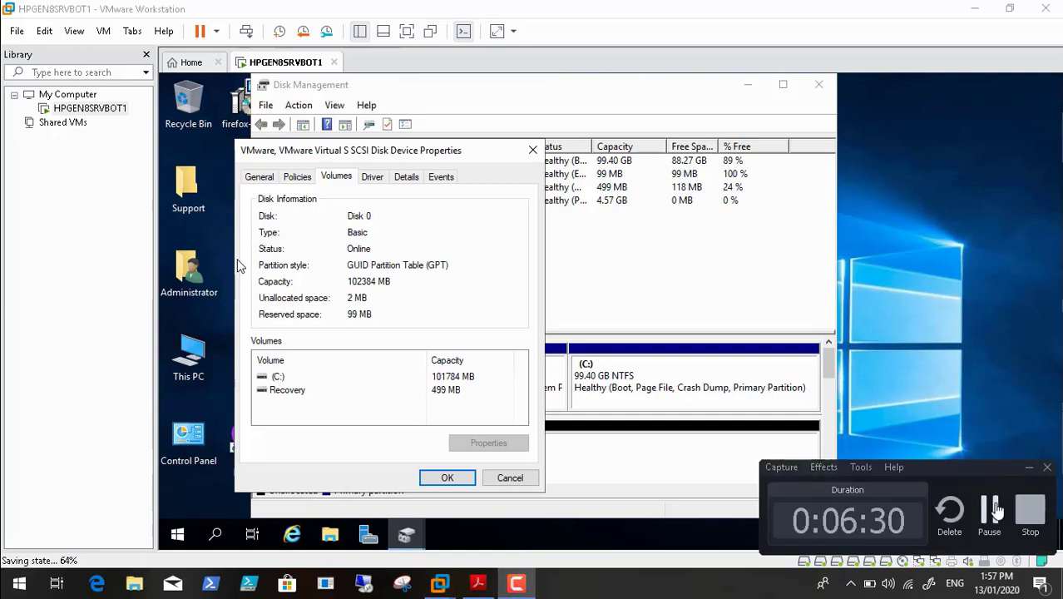
click(989, 509)
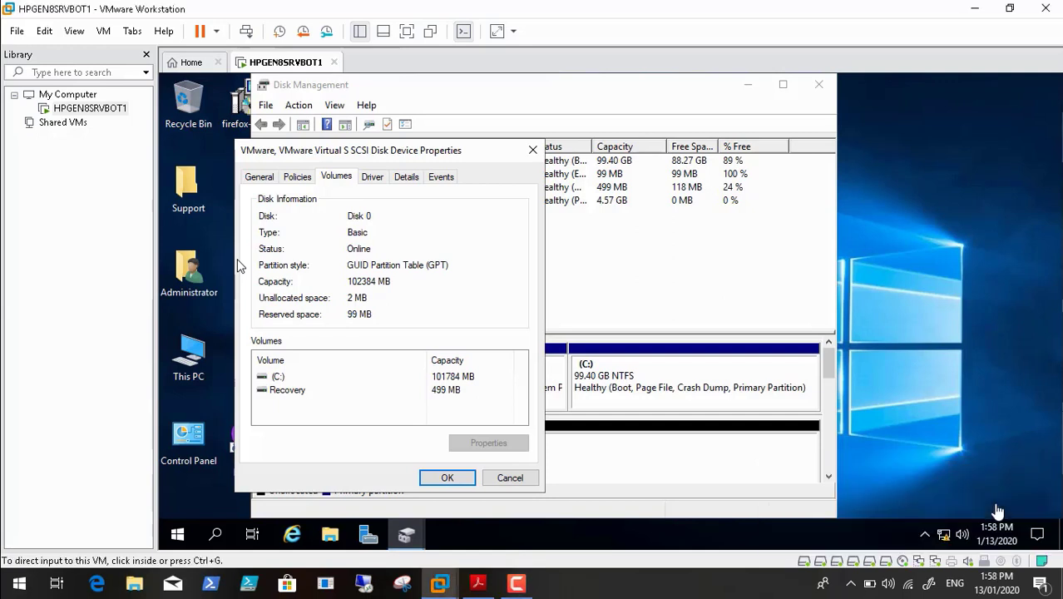
click(407, 31)
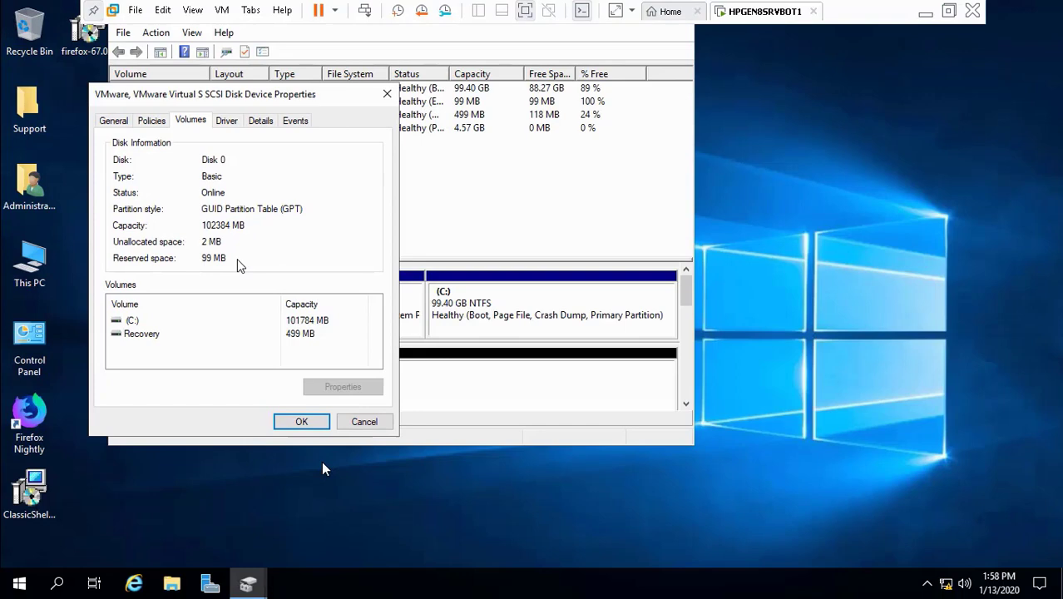
Clear the Disk 0 properties and Disk Management windows from view and open a command prompt by running cmd.
click(303, 421)
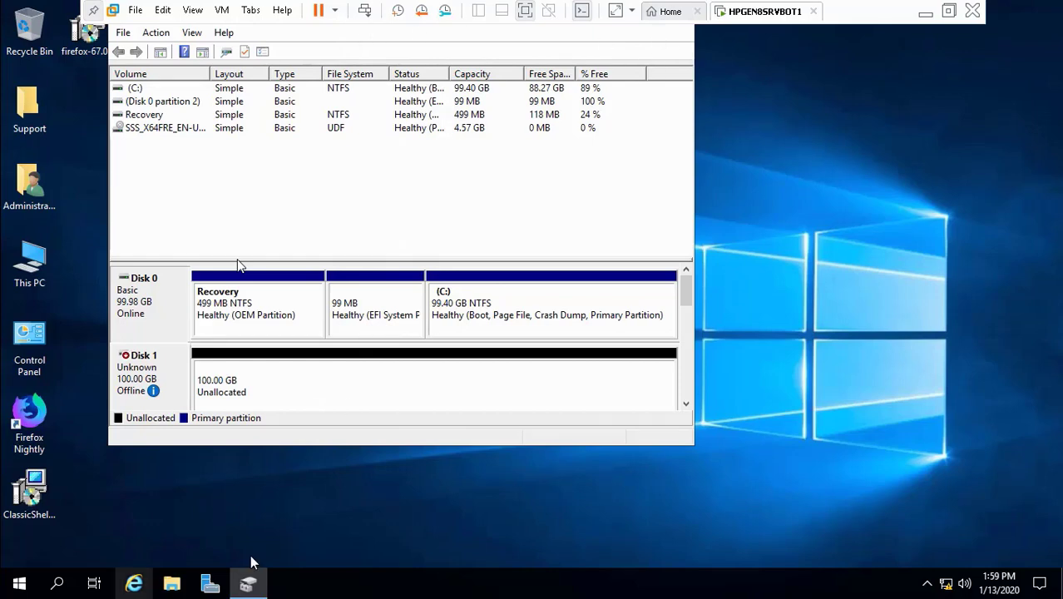
click(250, 587)
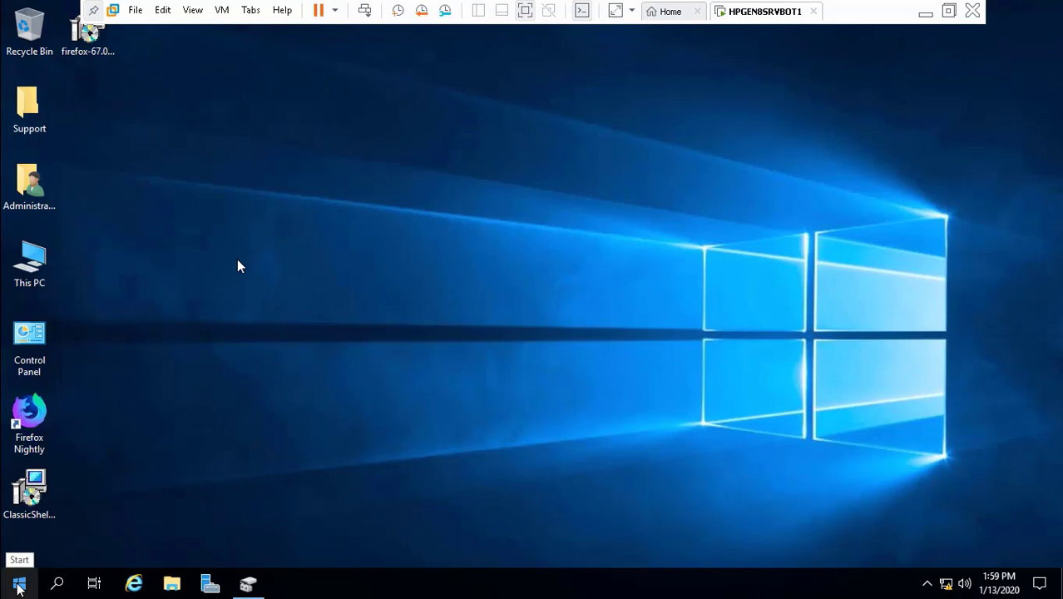
right_click(18, 585)
click(82, 509)
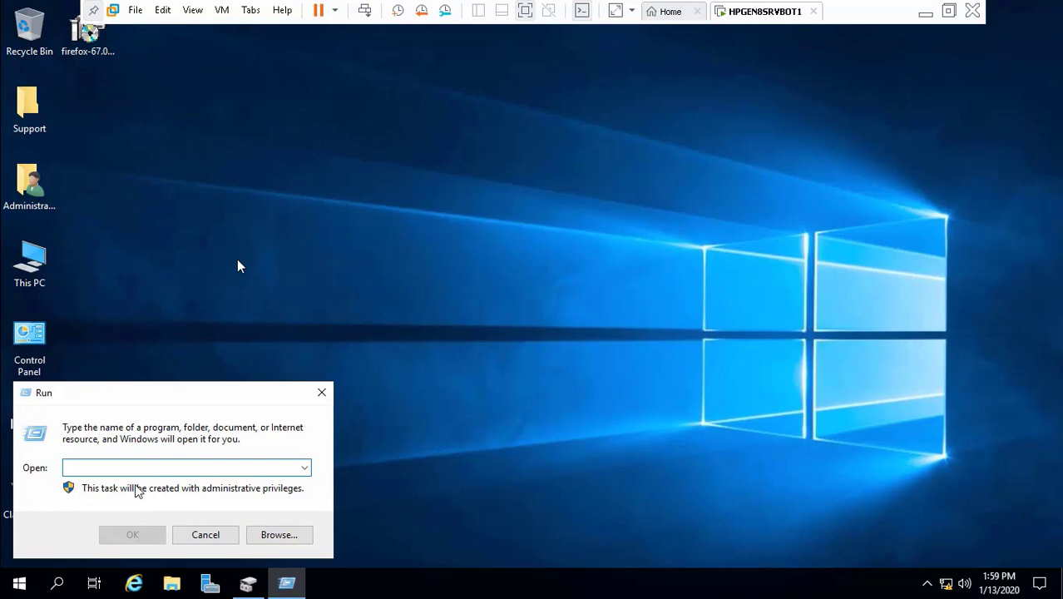
text(cmd)
key(Return)
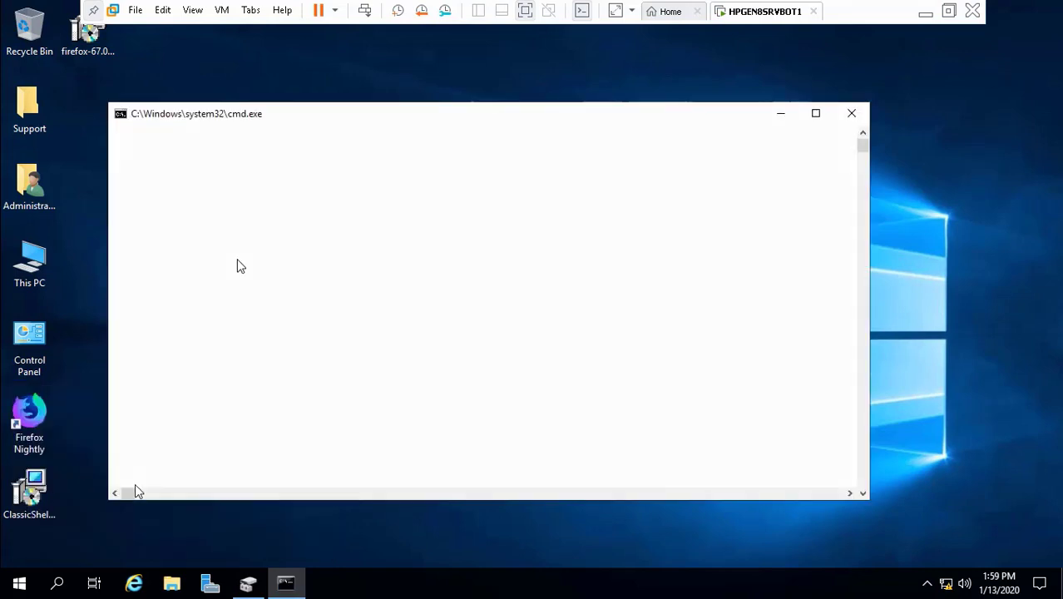
Switch to mirror os system.pdf, select the Step-3 command "select disk 0", and return to the HPGEN8SRVBOT1 virtual machine.
click(925, 11)
click(516, 586)
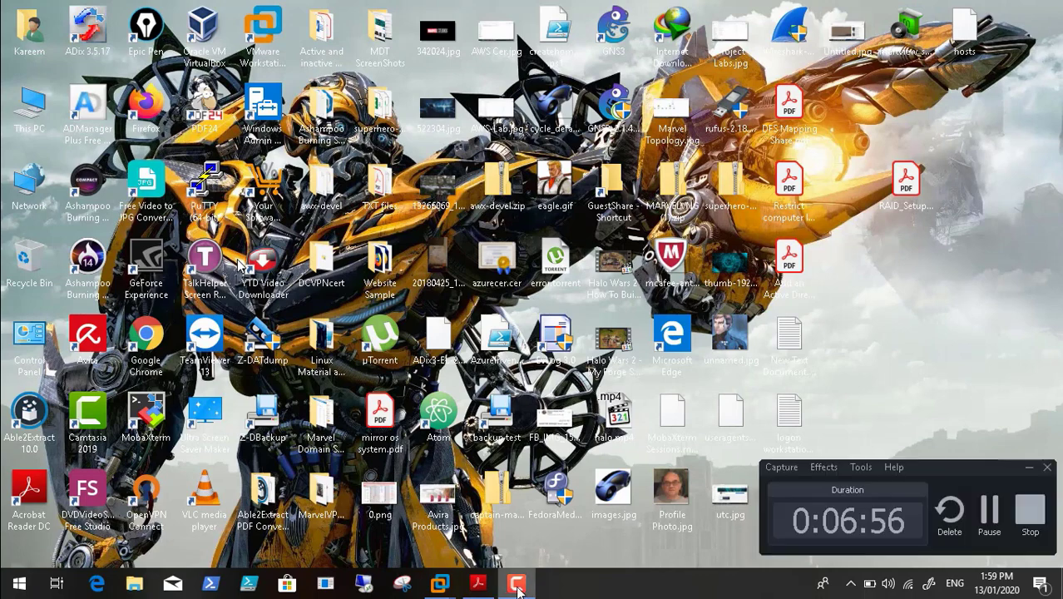
click(481, 585)
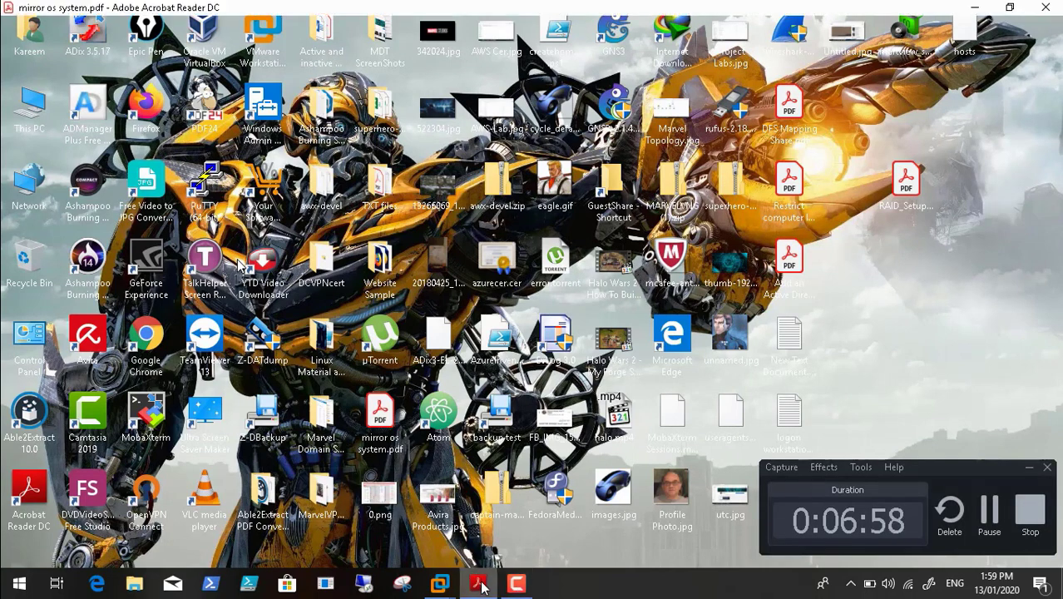
click(1030, 468)
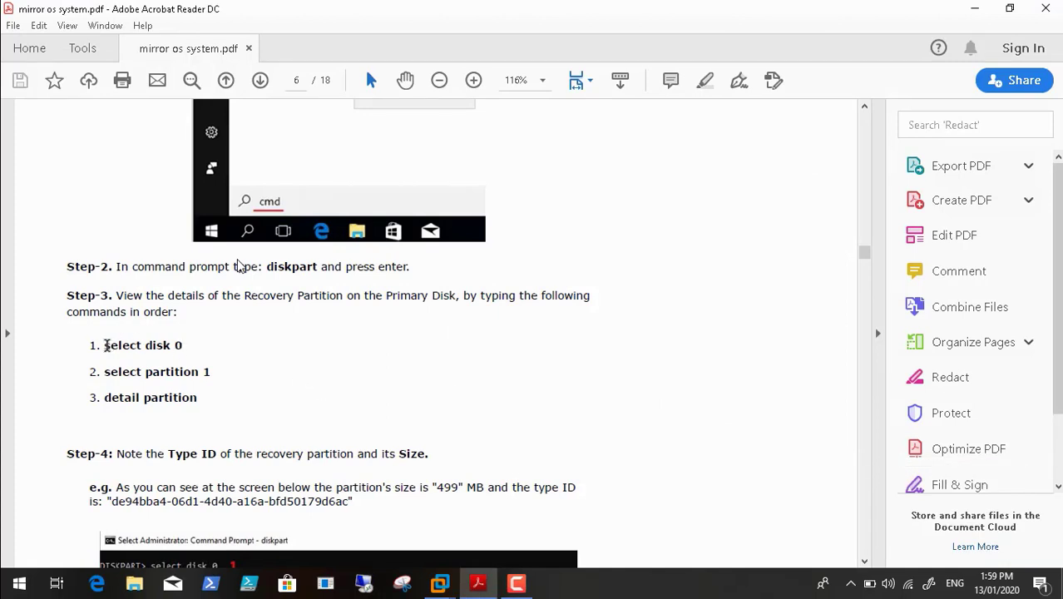
drag(105, 344, 184, 346)
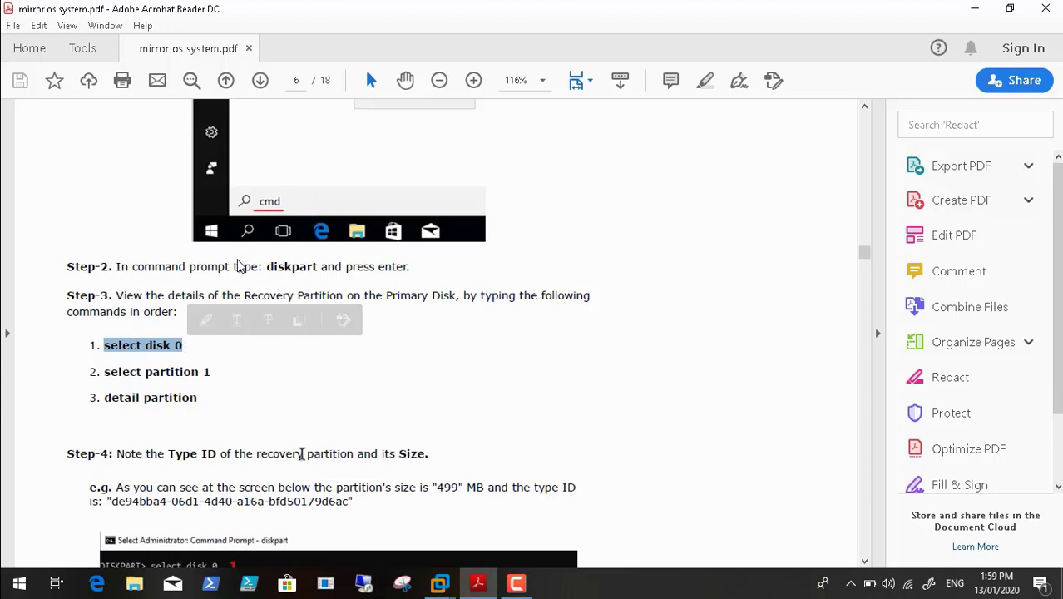
click(440, 585)
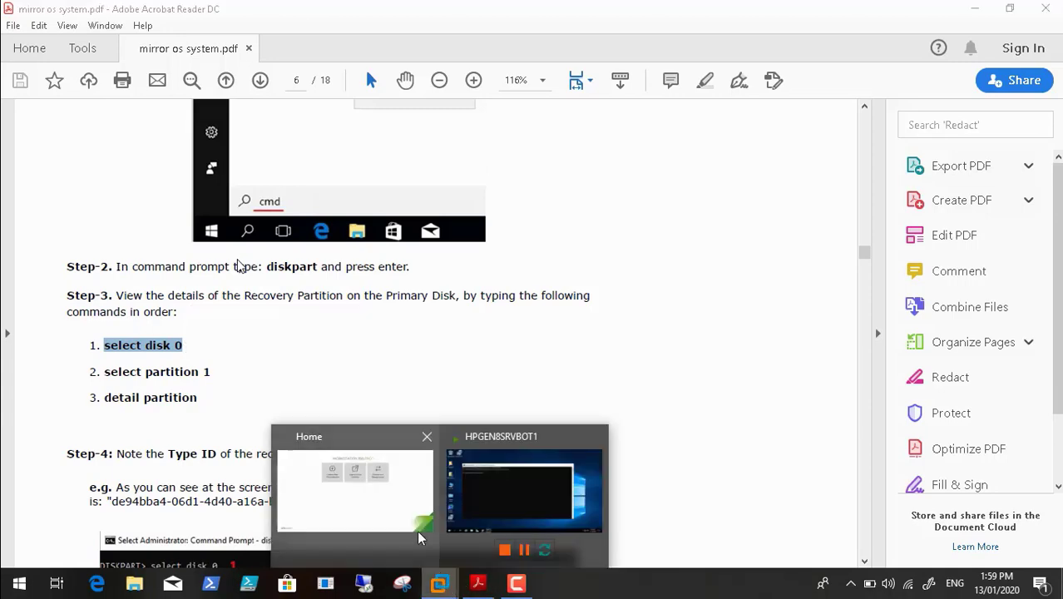
click(401, 504)
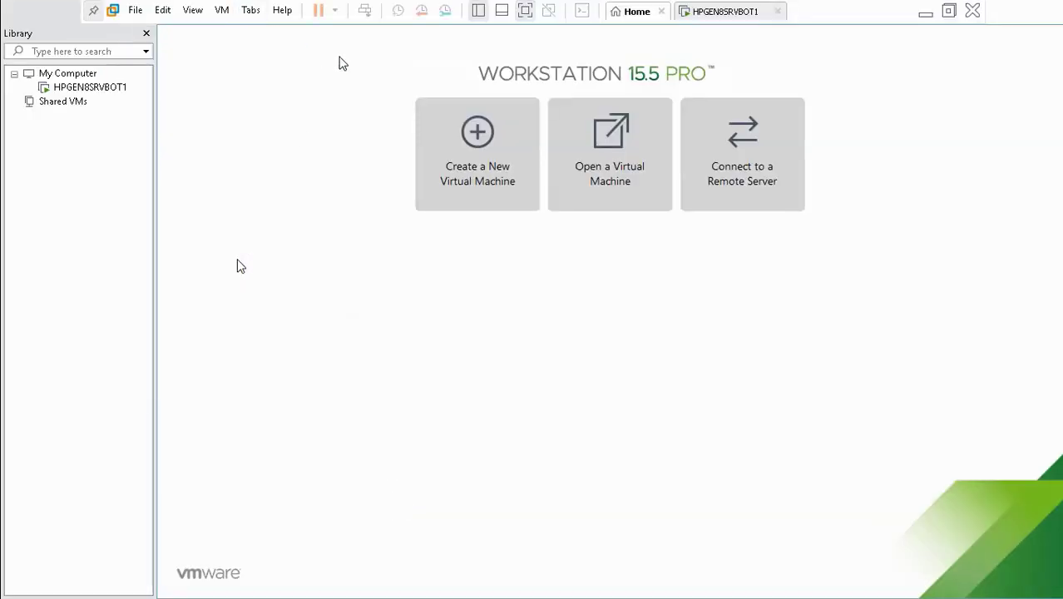
click(714, 12)
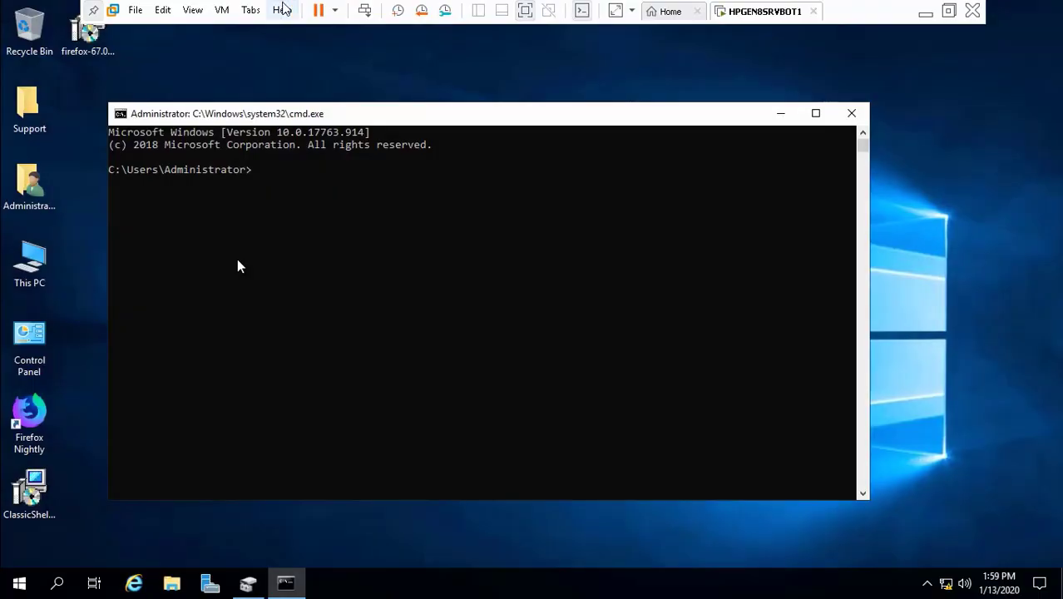
Look through the virtual machine's option settings for the Guest Isolation copy-and-paste option, and leave the settings without changing anything.
click(222, 10)
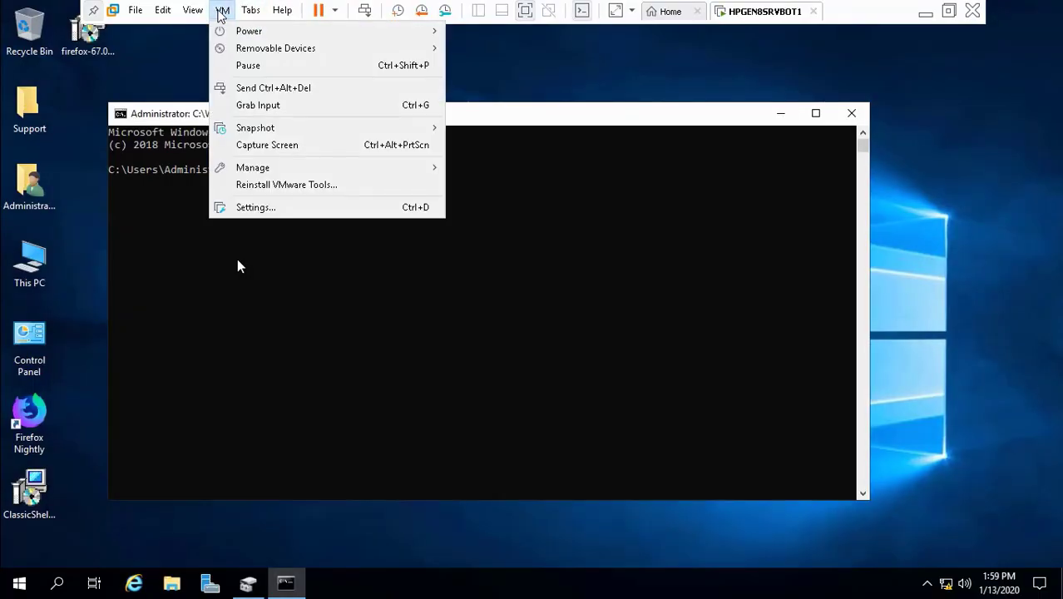
click(275, 209)
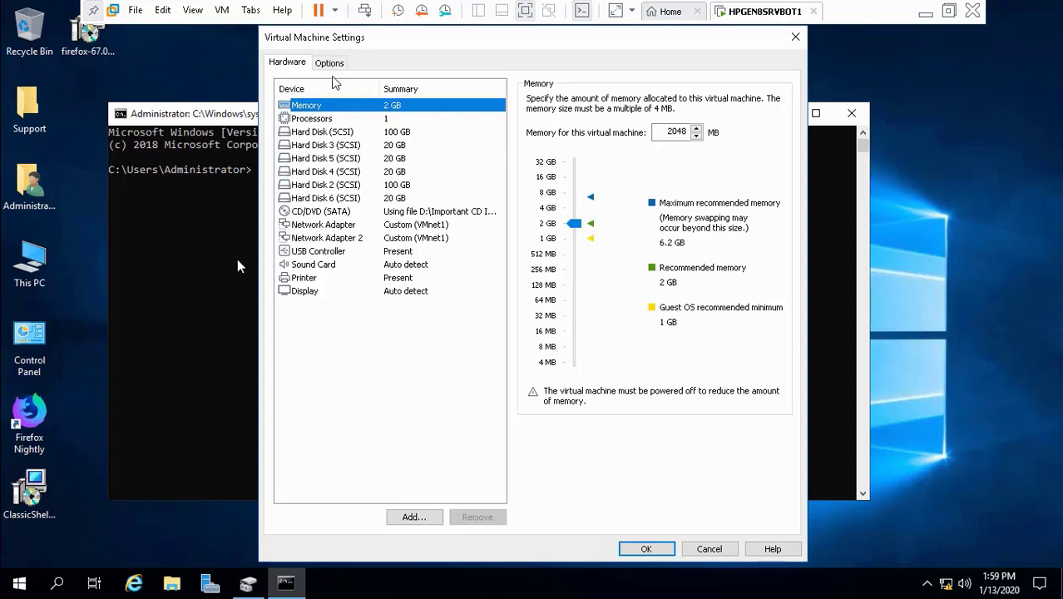
click(329, 63)
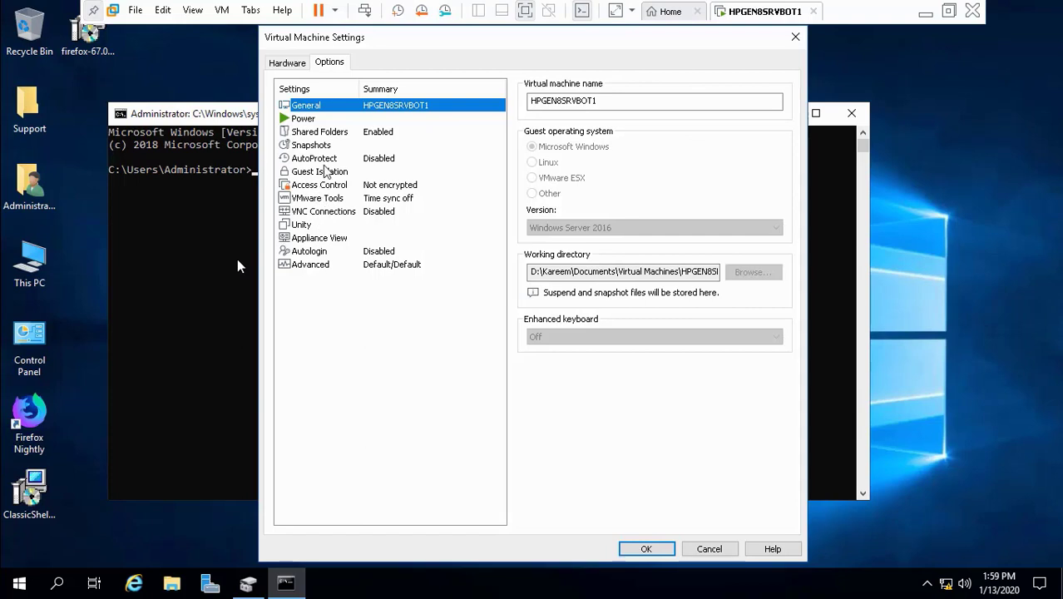
click(320, 266)
click(323, 249)
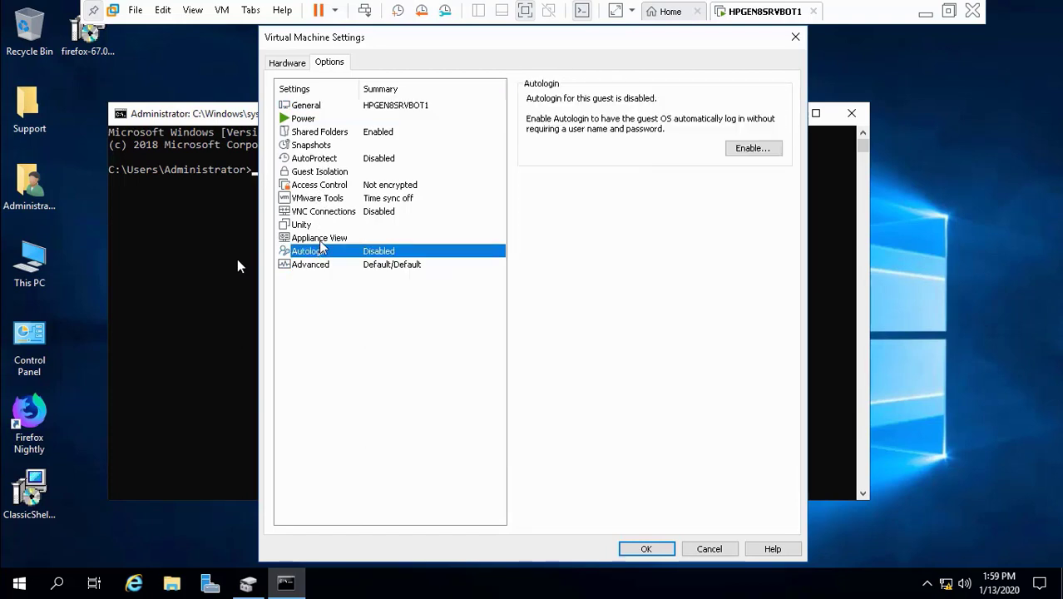
click(321, 239)
click(309, 225)
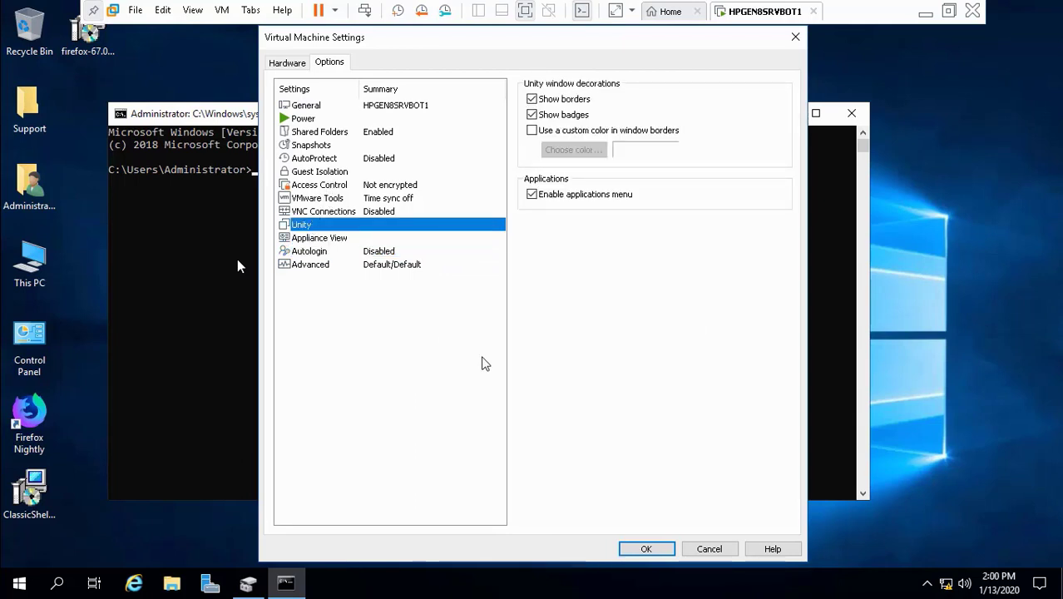
click(337, 174)
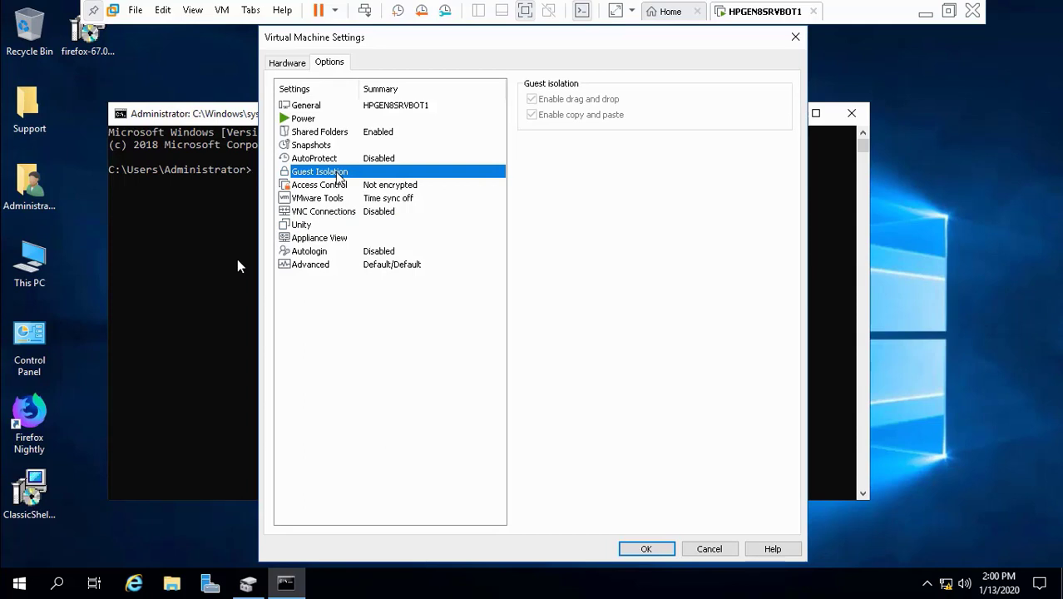
click(700, 551)
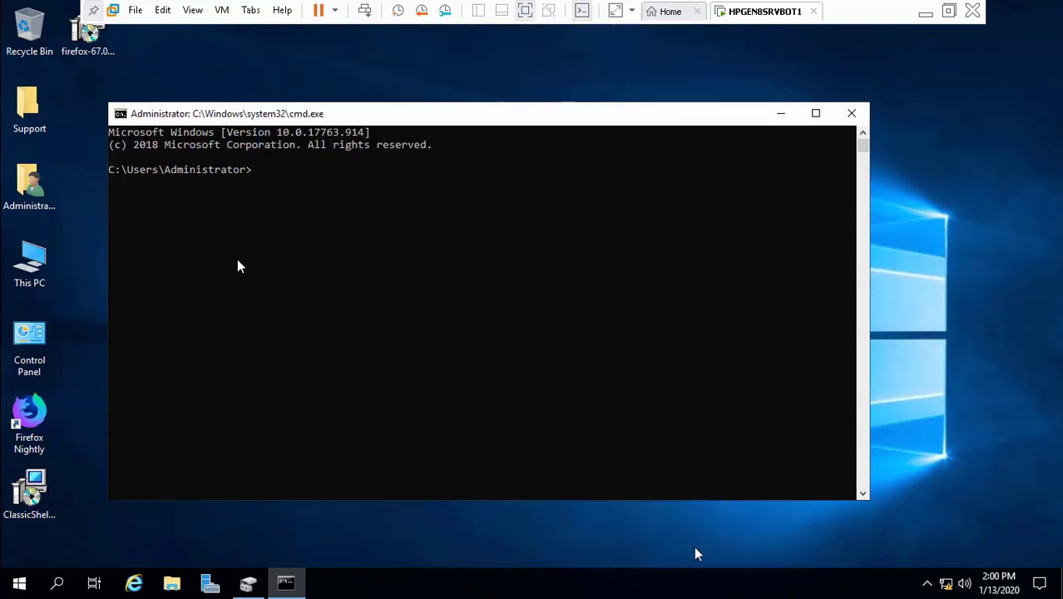
Try to run "select disk 0" at the command prompt, checking the disk layout in Disk Management first.
text(select disk 0)
click(249, 586)
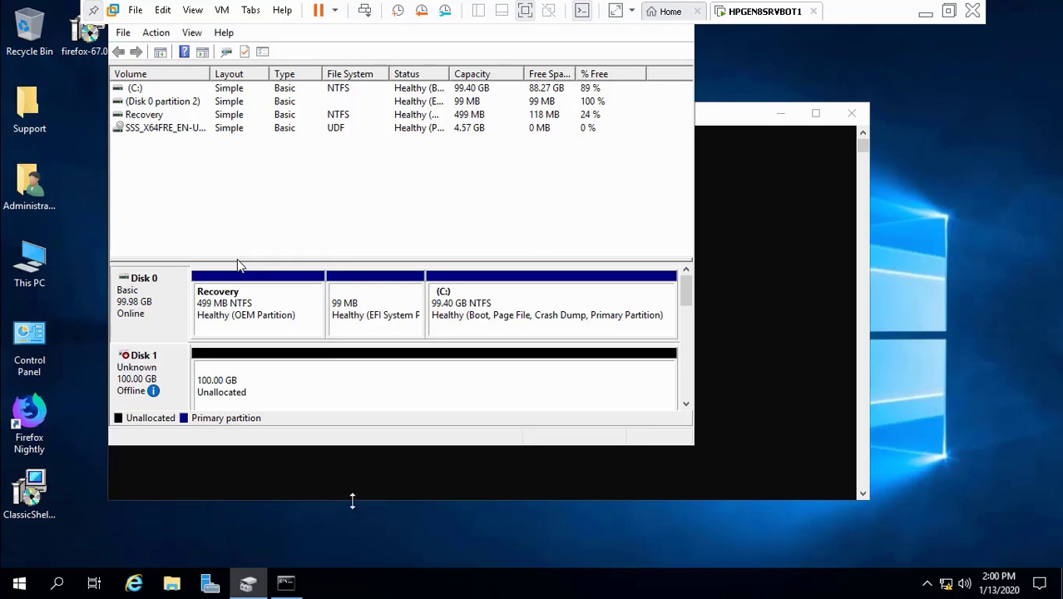
click(258, 581)
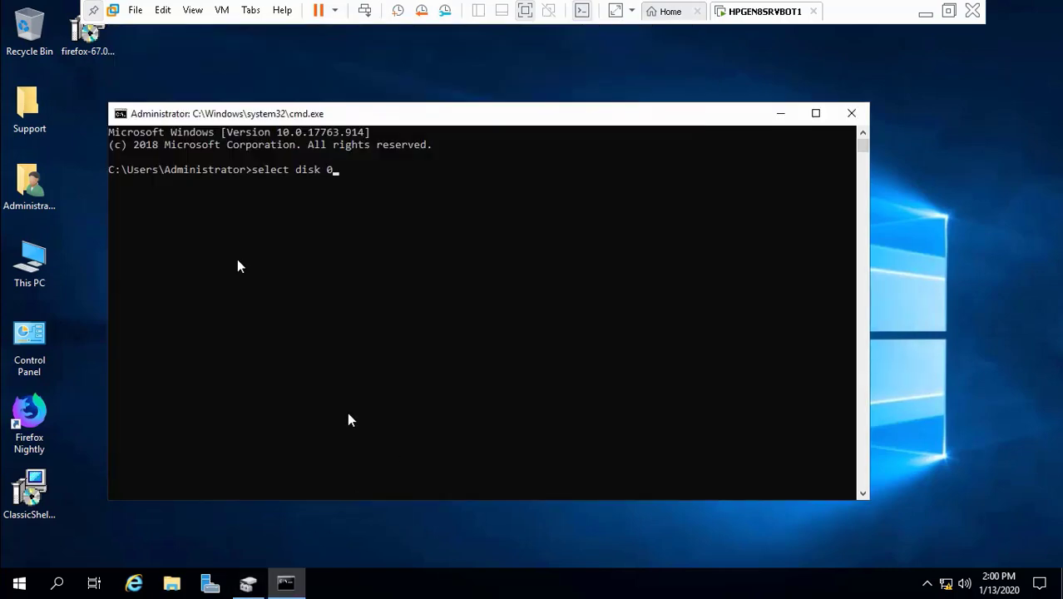
key(Return)
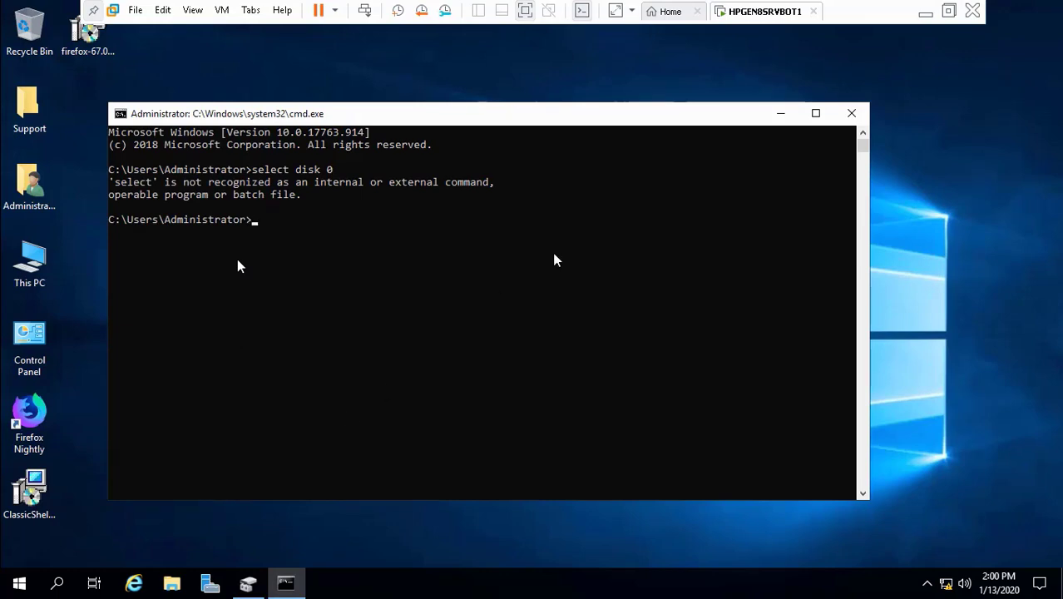
Copy the Step-2 command "diskpart" from mirror os system.pdf and run it in the HPGEN8SRVBOT1 command prompt.
click(924, 13)
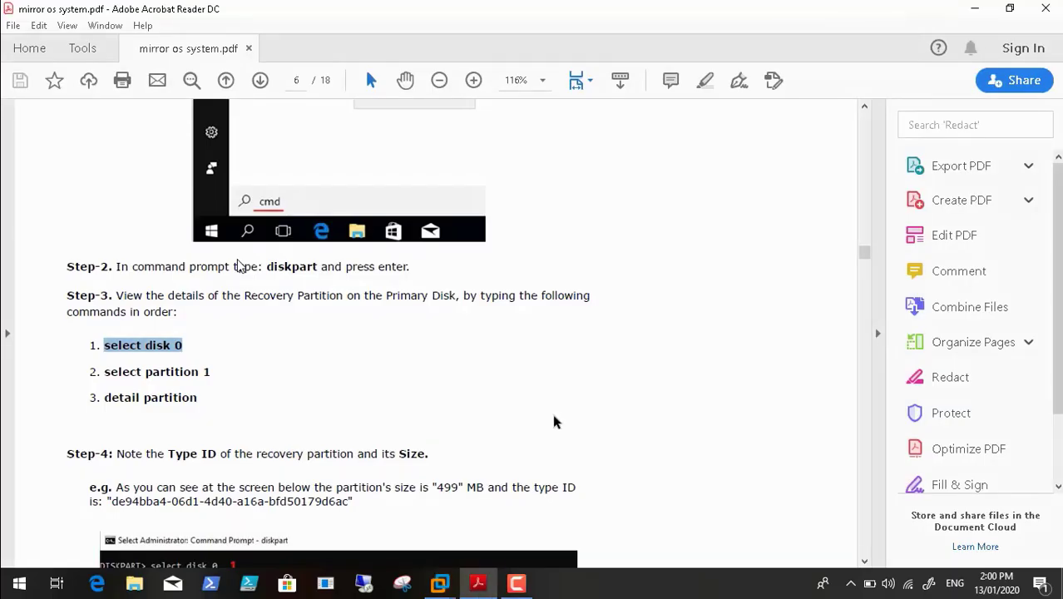
click(330, 309)
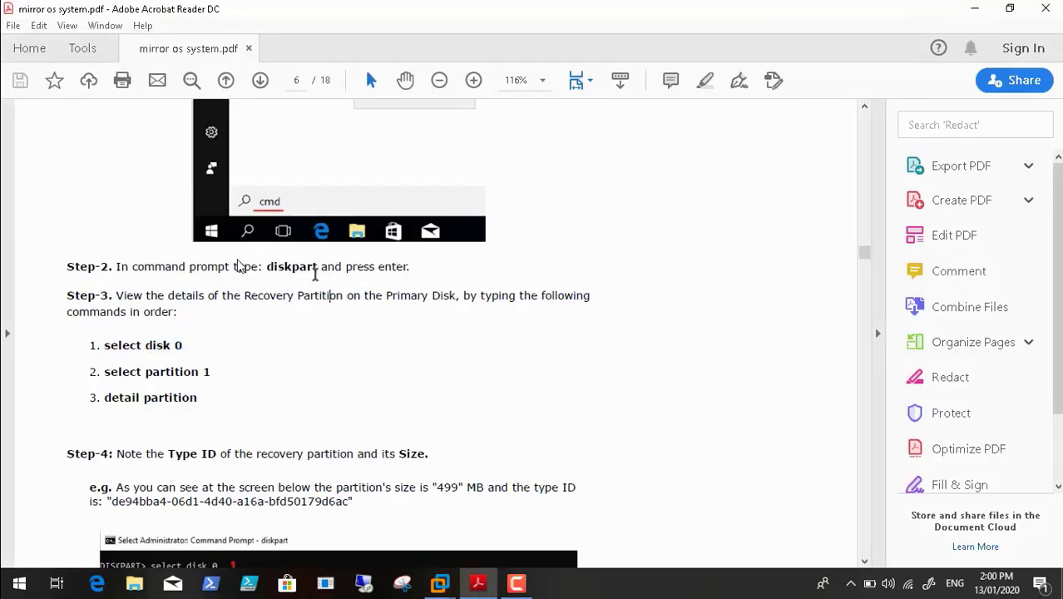
double_click(304, 265)
key(ctrl+c)
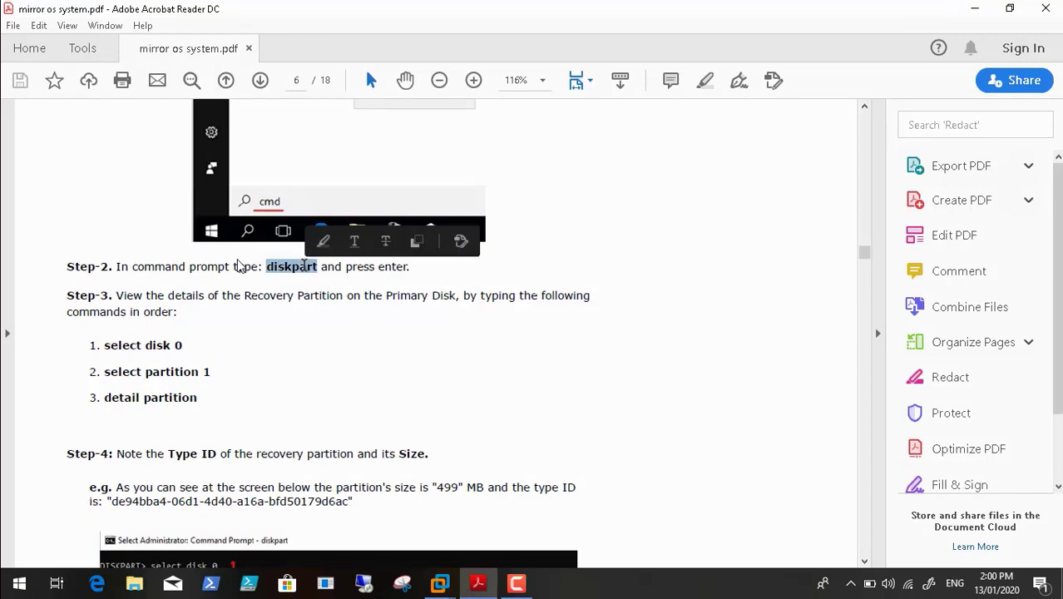
mouse_move(440, 582)
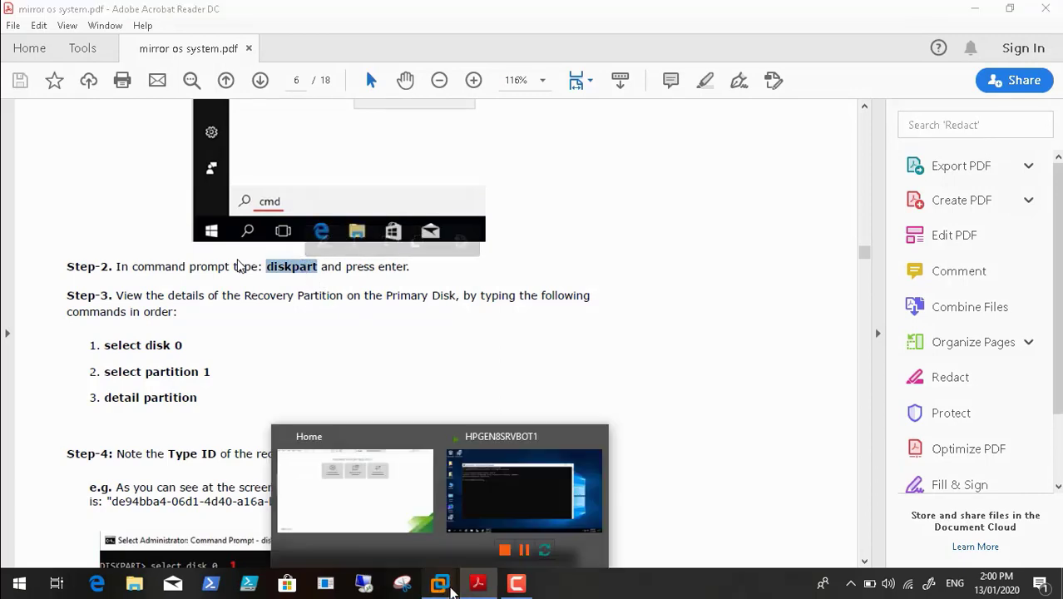
click(495, 467)
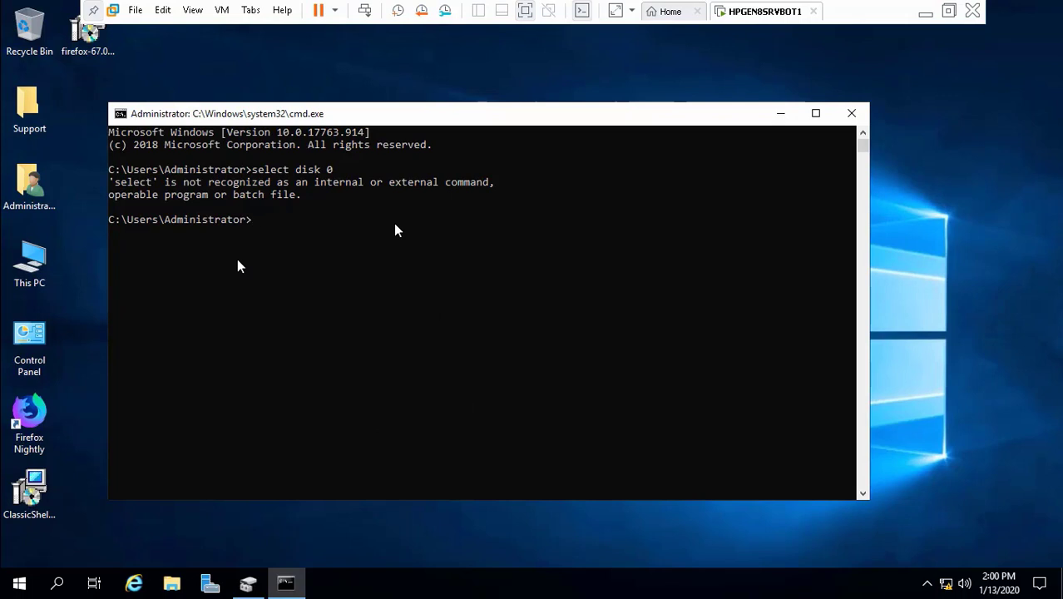
key(ctrl+v)
key(Return)
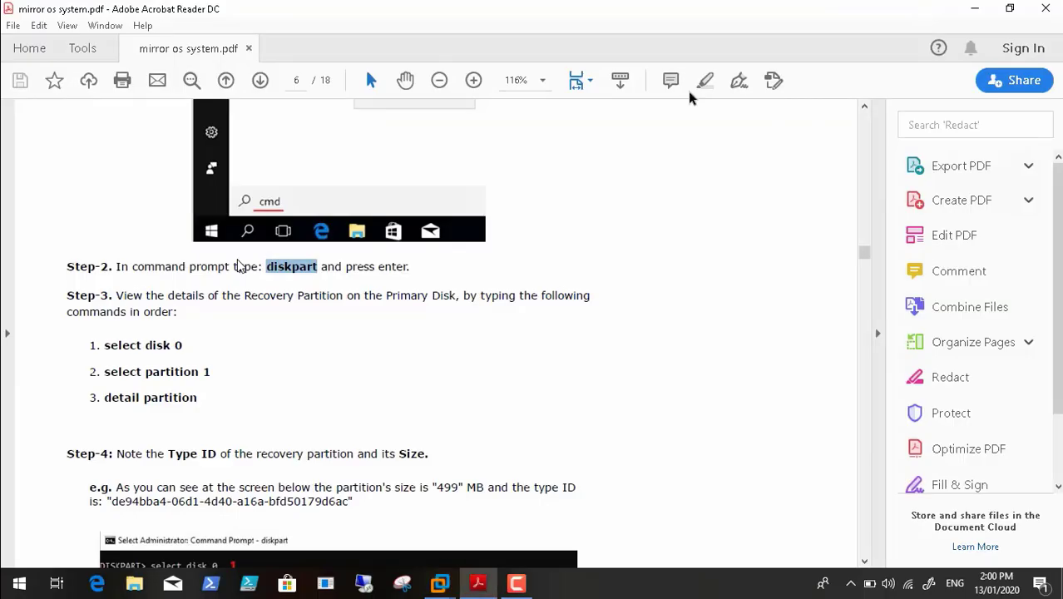
Copy the Step-3 command "select disk 0" from mirror os system.pdf and run it in the virtual machine's diskpart session.
click(925, 12)
drag(177, 344, 129, 346)
key(super+c)
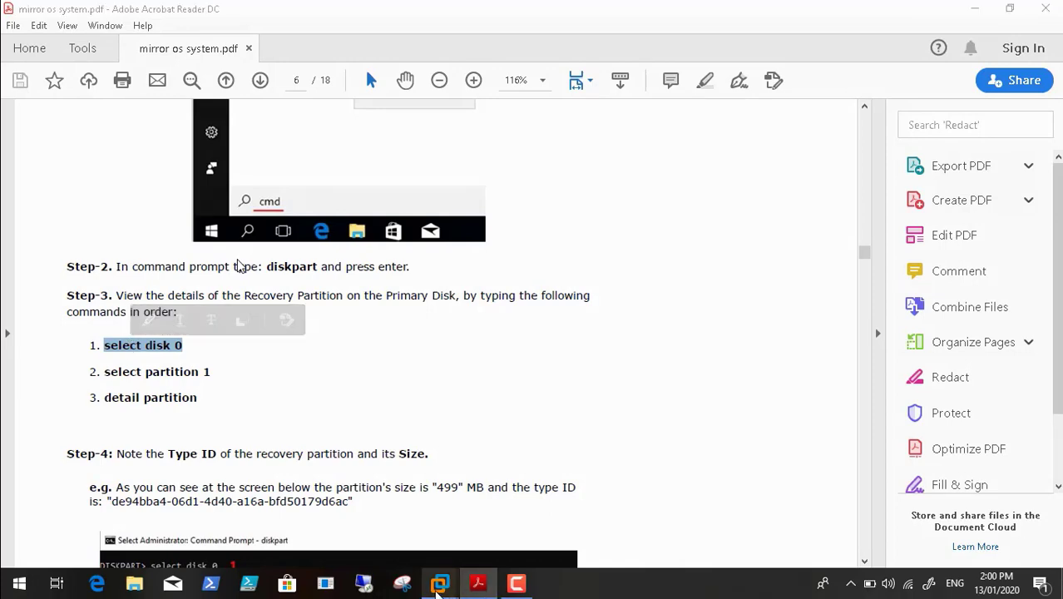
mouse_move(452, 587)
click(499, 520)
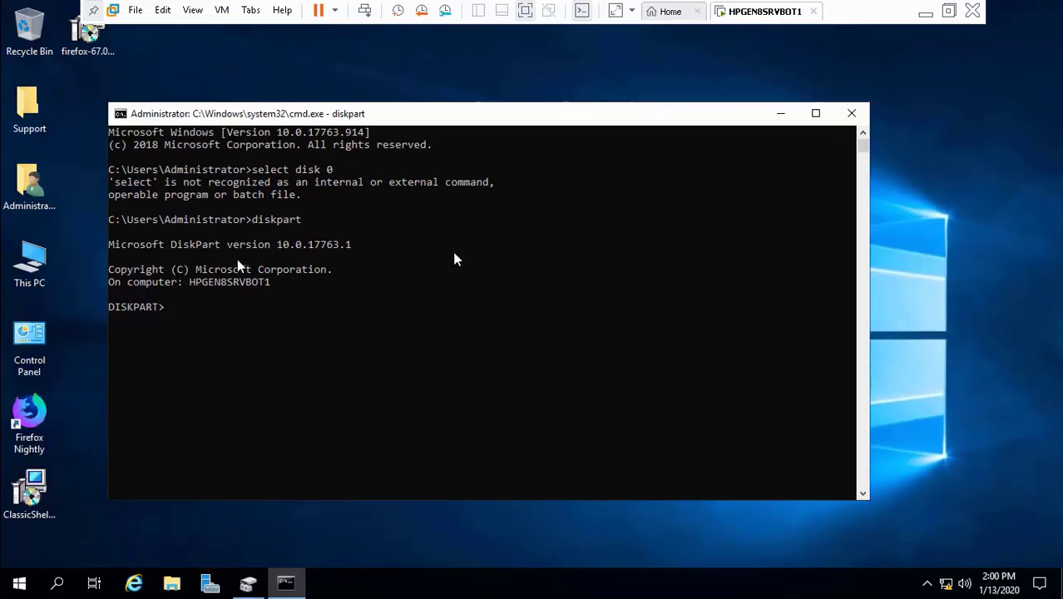
right_click(454, 259)
key(Return)
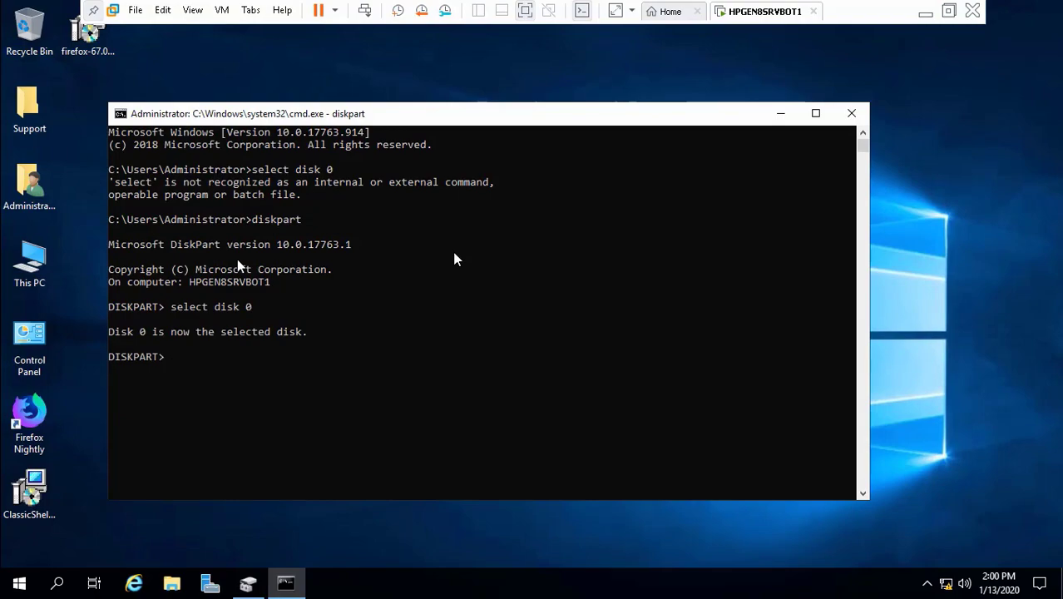
Copy "select partition 1" from the PDF guide and run it in the virtual machine's diskpart session.
click(925, 11)
drag(212, 373, 116, 375)
key(ctrl+c)
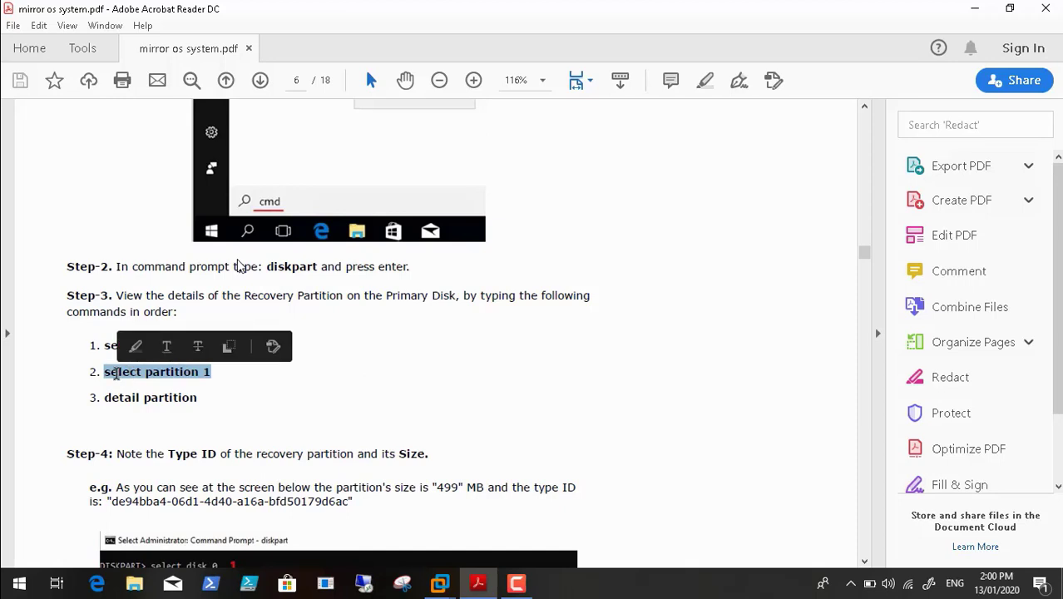
mouse_move(439, 583)
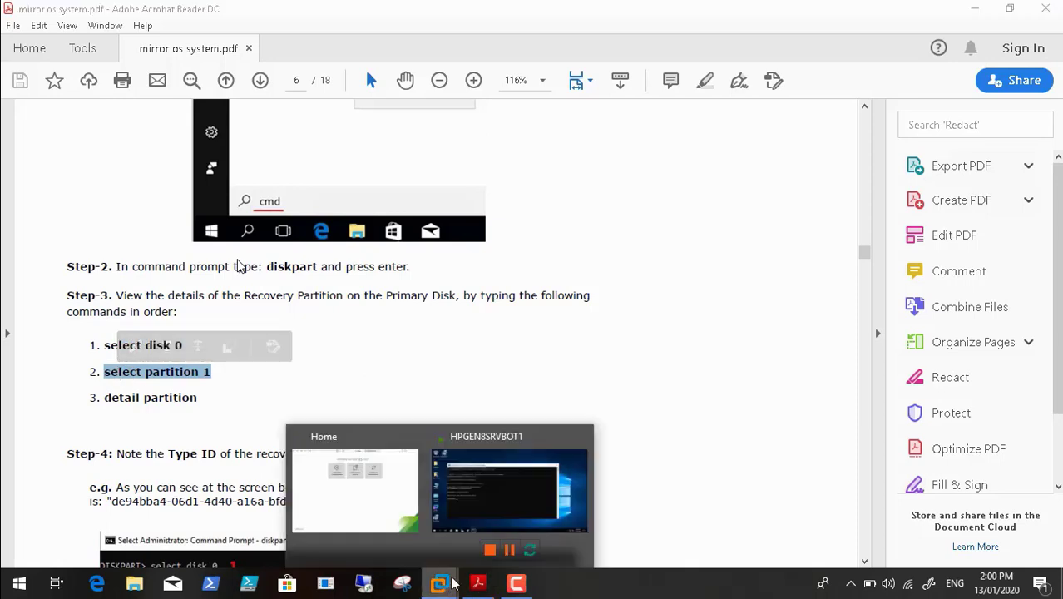
click(494, 512)
key(ctrl+v)
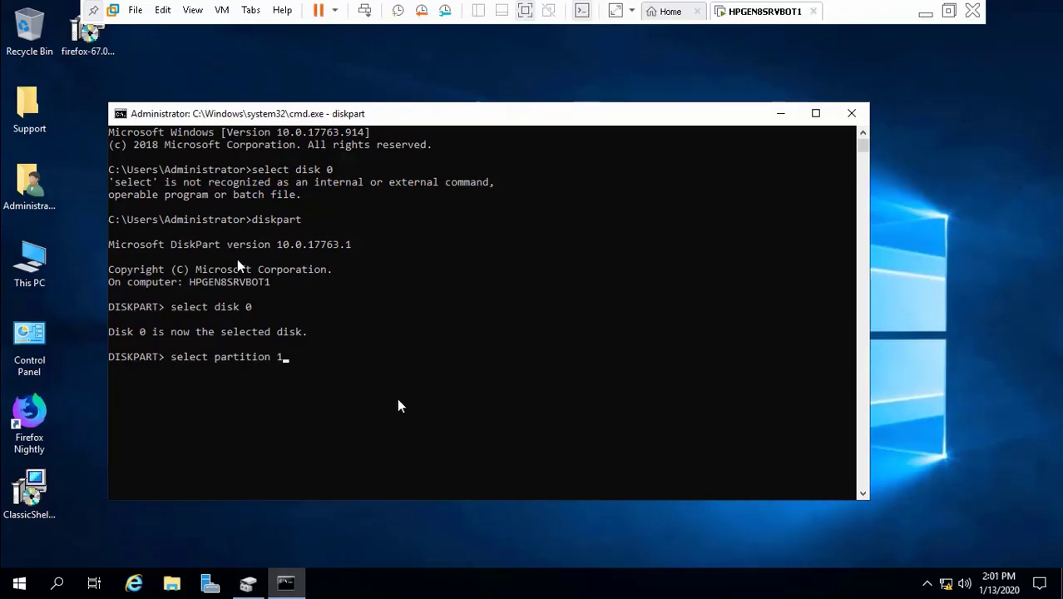
key(Return)
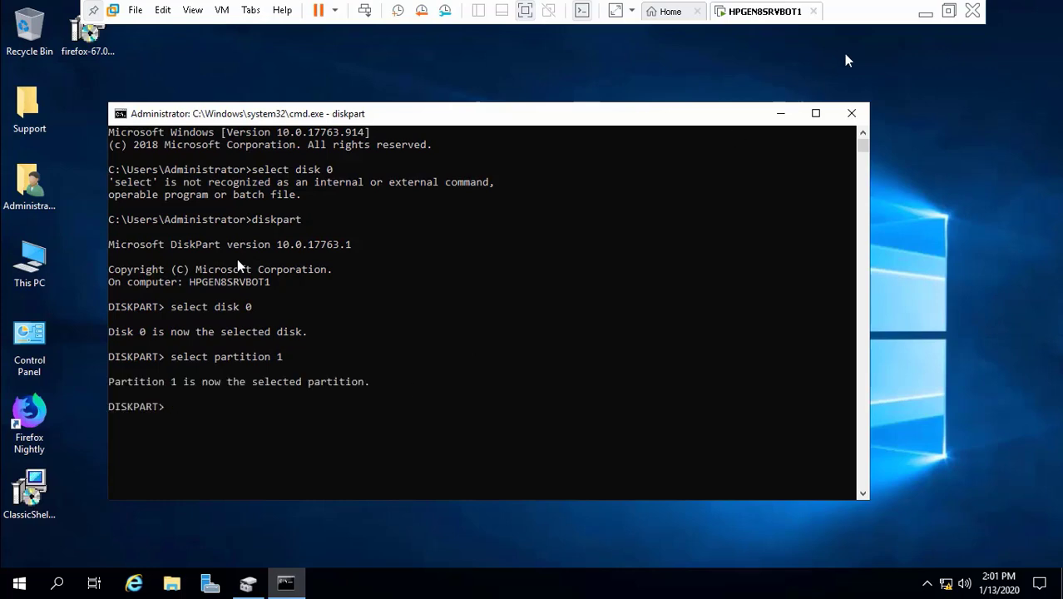
Copy "detail partition" from the PDF guide and run it in diskpart to list the Recovery partition's details.
click(925, 13)
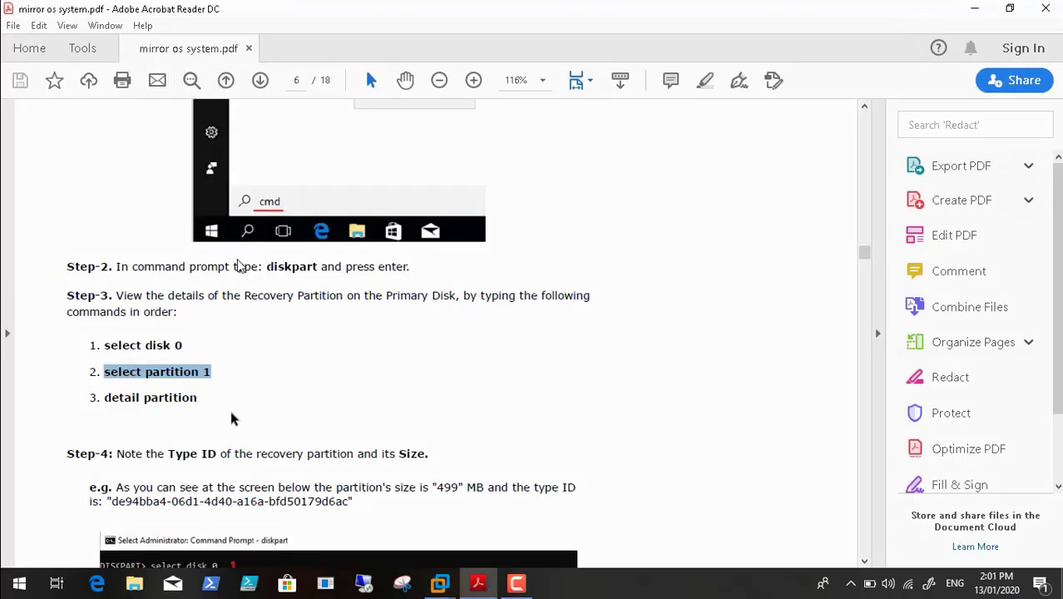
drag(199, 398, 116, 396)
key(super+c)
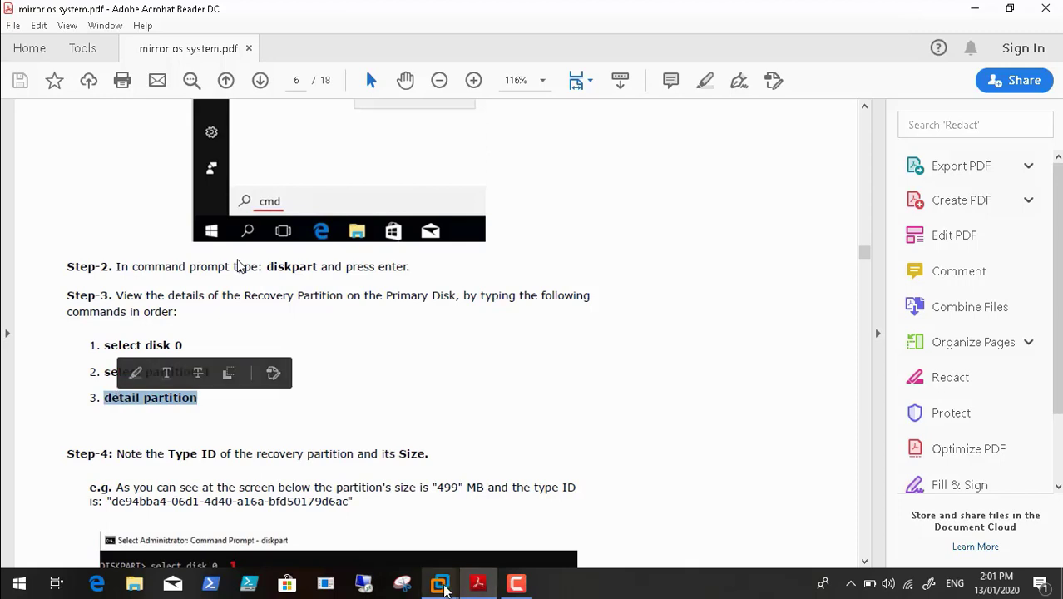
mouse_move(439, 582)
click(505, 510)
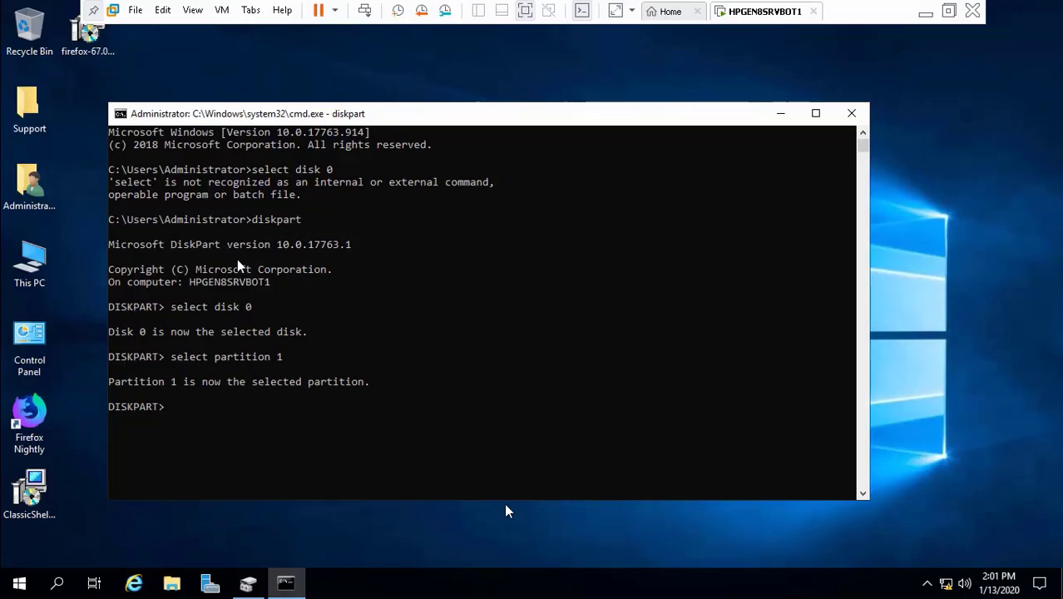
right_click(416, 475)
key(Return)
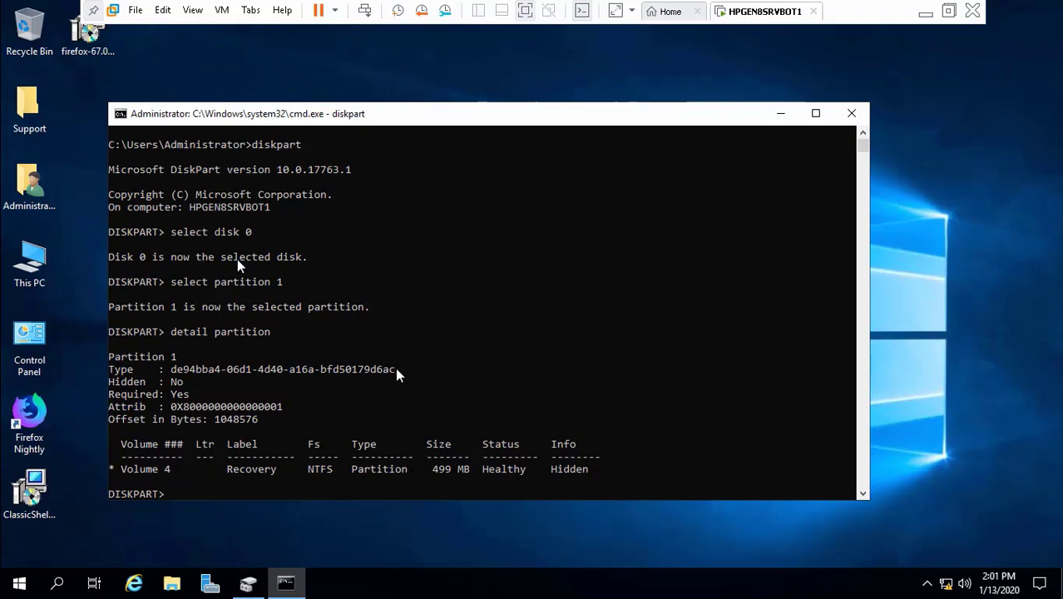
Copy the Recovery partition's Type ID from the diskpart output.
drag(398, 370, 174, 379)
key(ctrl+c)
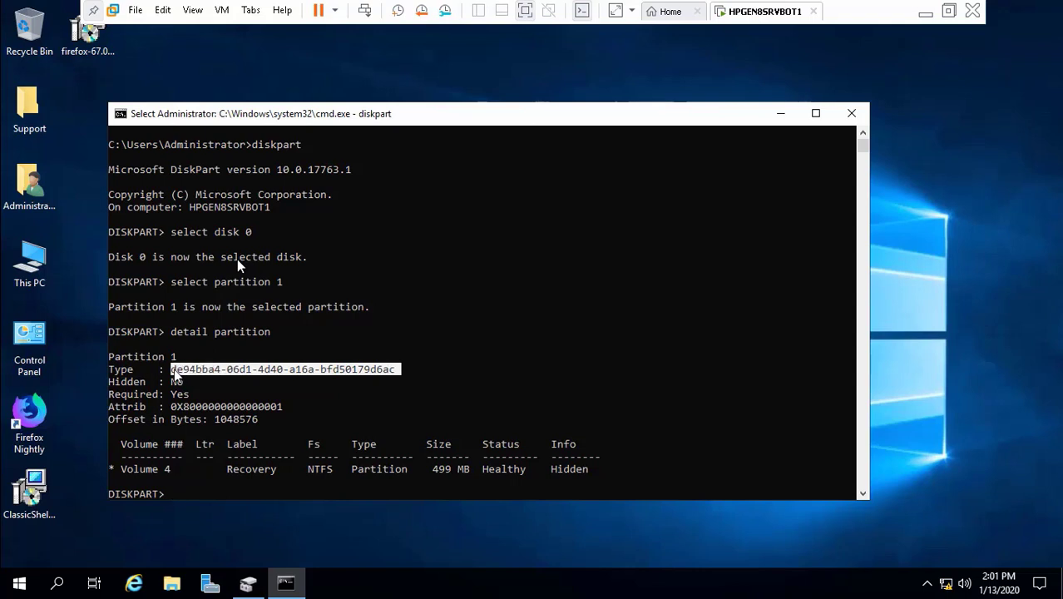
right_click(174, 371)
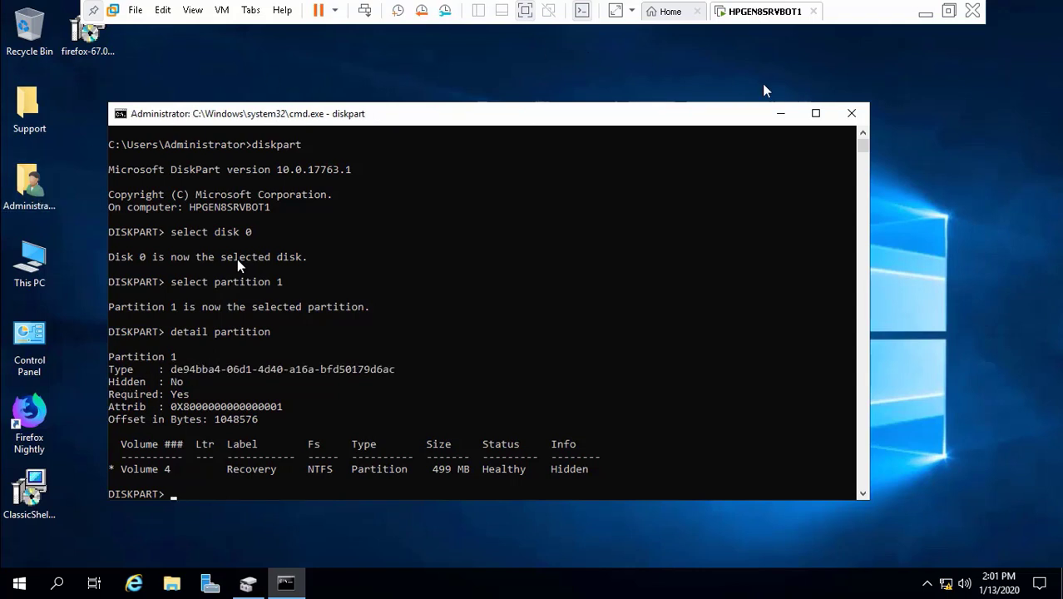
Create New Text Document on the virtual machine's desktop, paste the type ID de94bba4-06d1-4d40-a16a-bfd50179d6ac into it, and minimize Notepad.
click(780, 113)
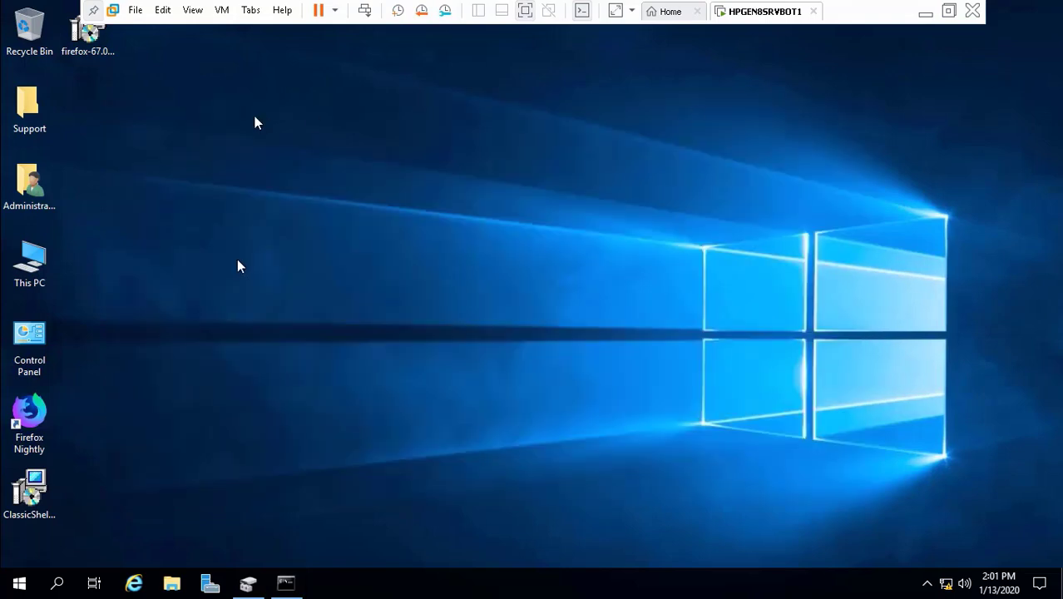
right_click(191, 123)
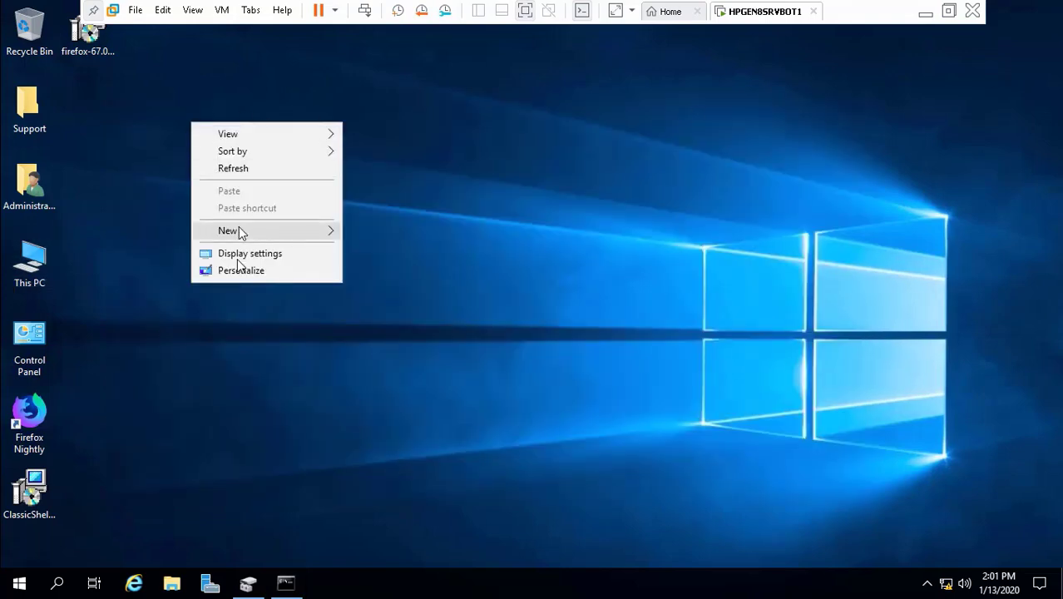
mouse_move(239, 233)
click(406, 341)
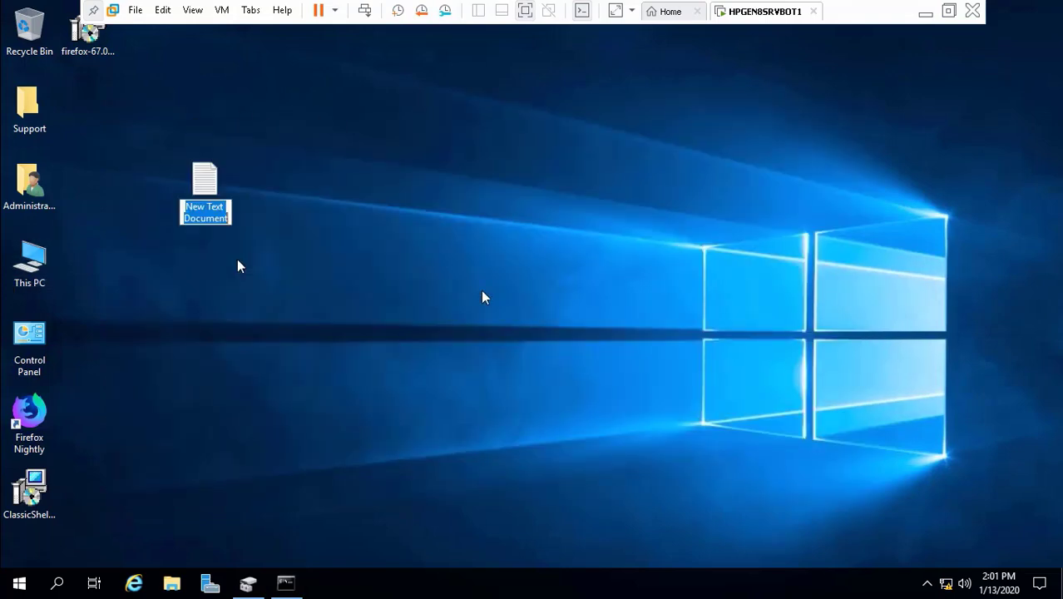
key(Return)
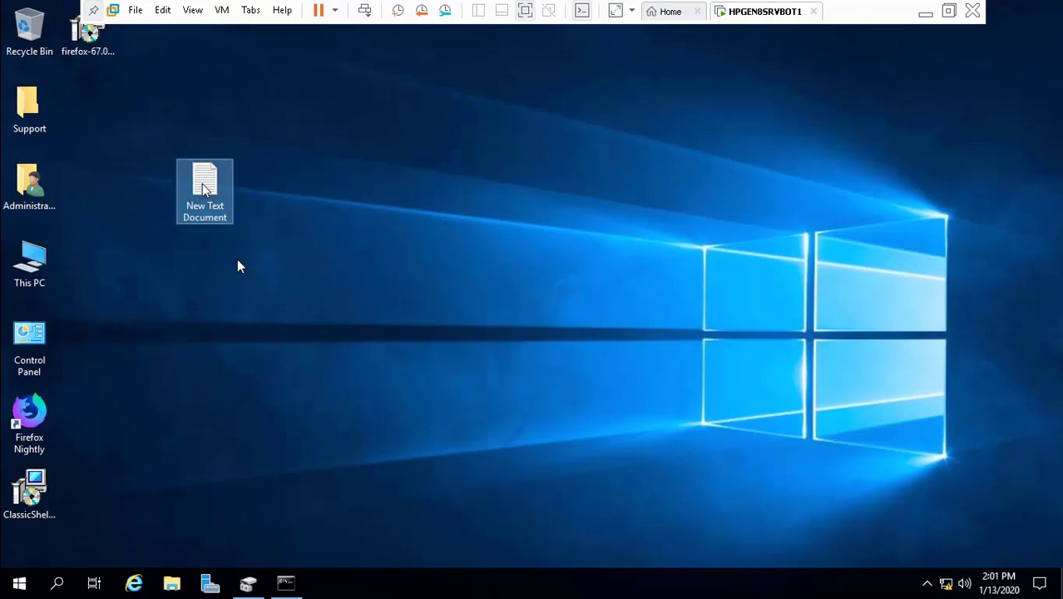
key(Return)
key(ctrl+v)
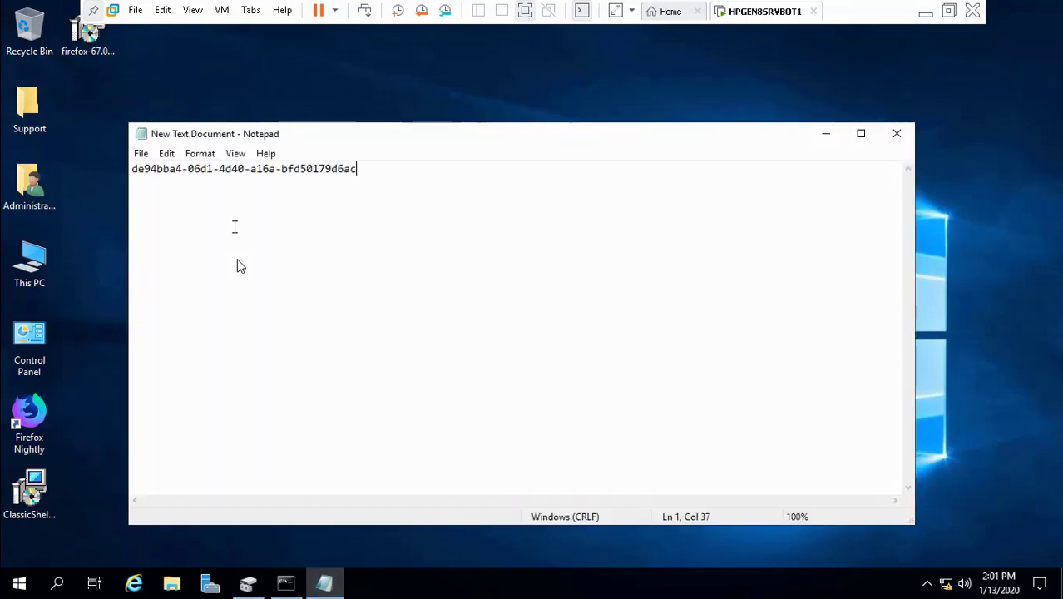
click(826, 134)
Switch to mirror os system.pdf and read the Step-5 commands for converting Disk 1 to GPT and creating a Recovery partition.
click(925, 14)
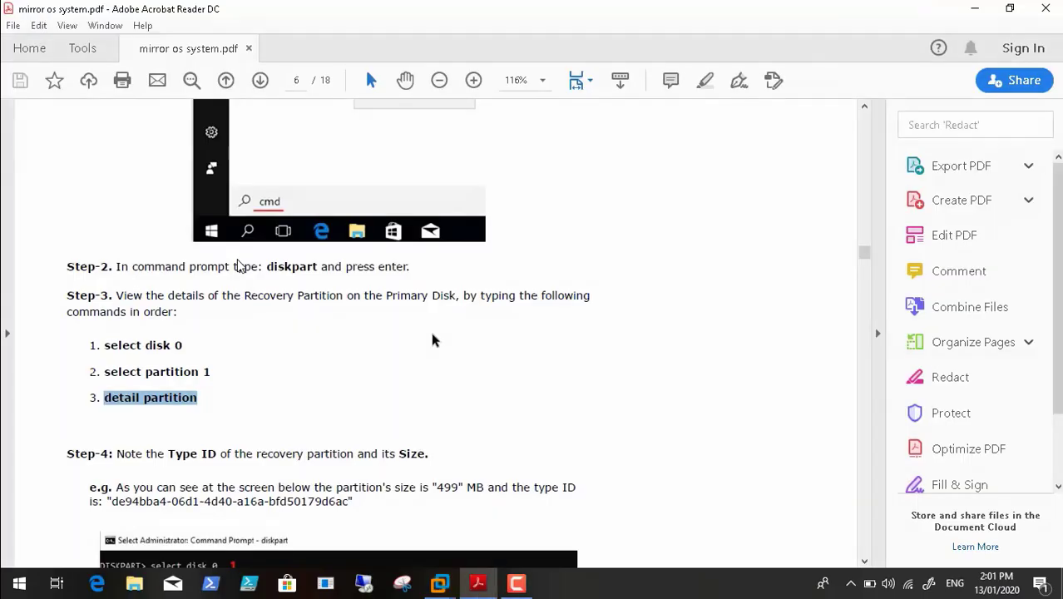
click(269, 501)
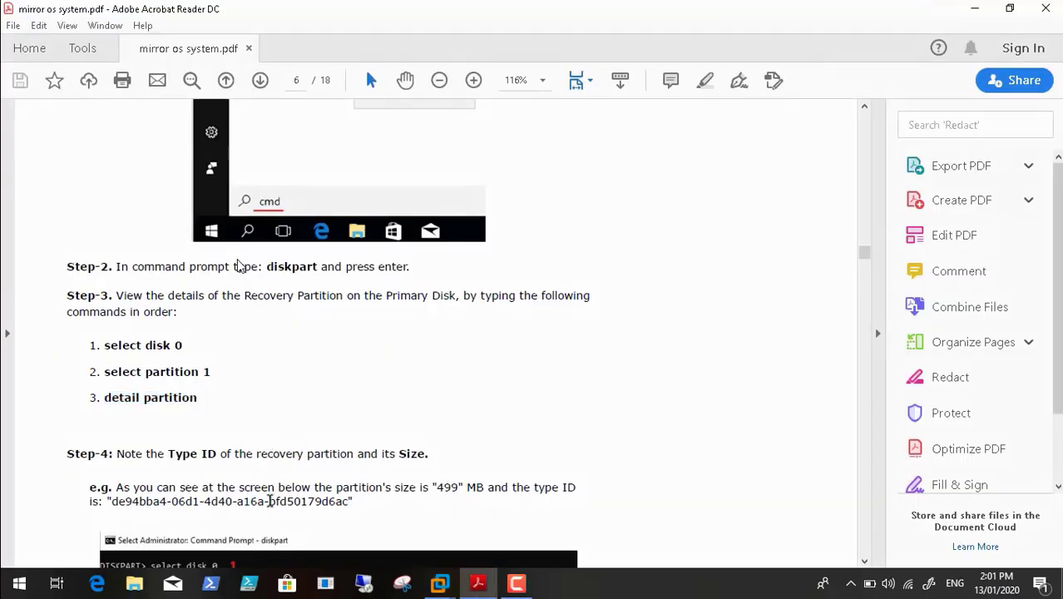
scroll(351, 485, down, 3)
scroll(351, 485, up, 10)
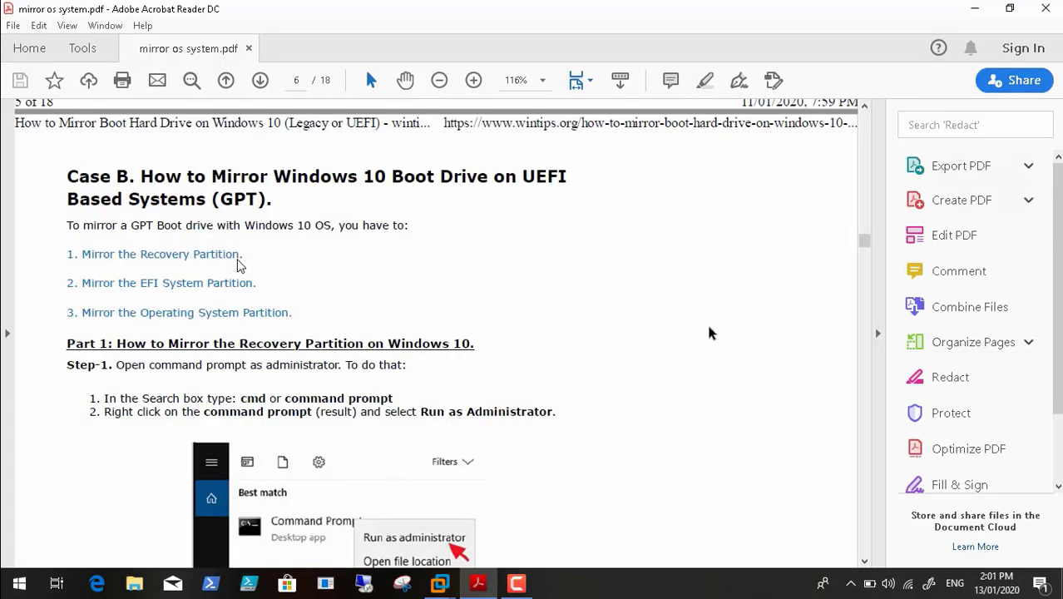
drag(865, 243, 865, 269)
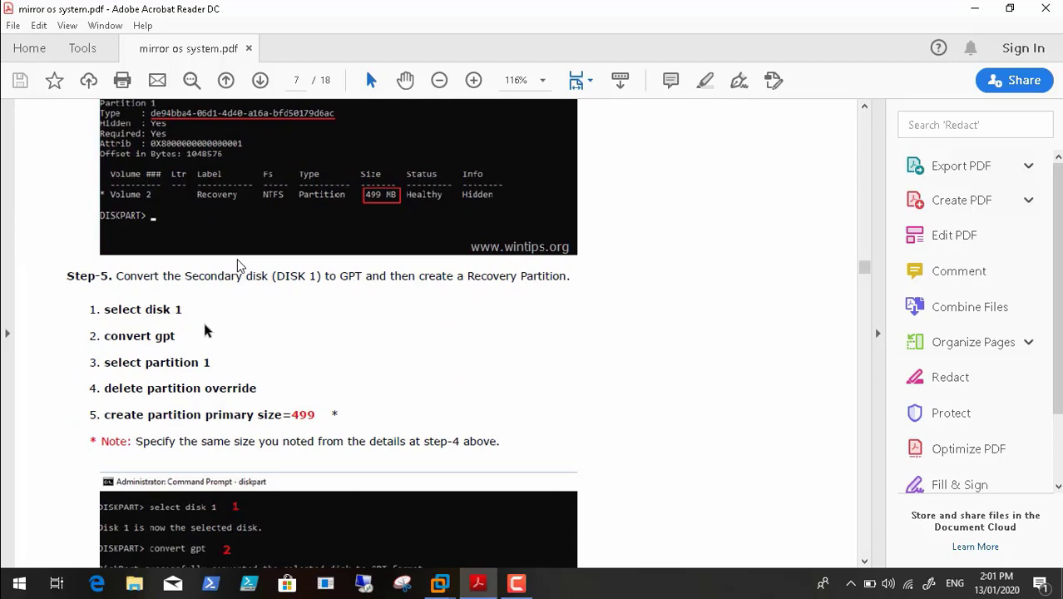
Switch to the HPGEN8SRVBOT1 virtual machine and bring Disk 1 online in Disk Management.
click(439, 583)
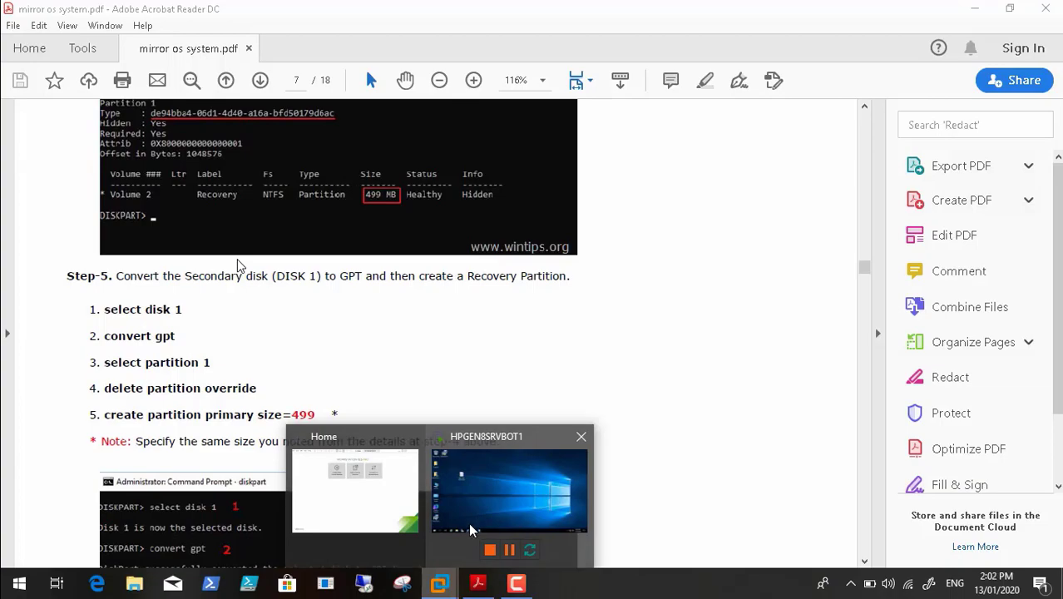
click(470, 529)
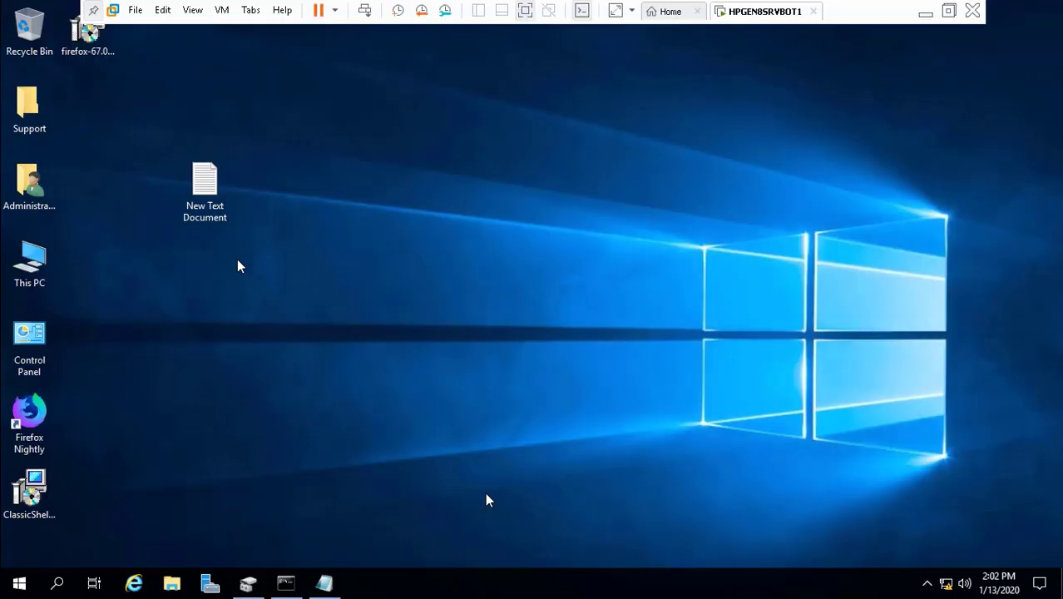
click(247, 584)
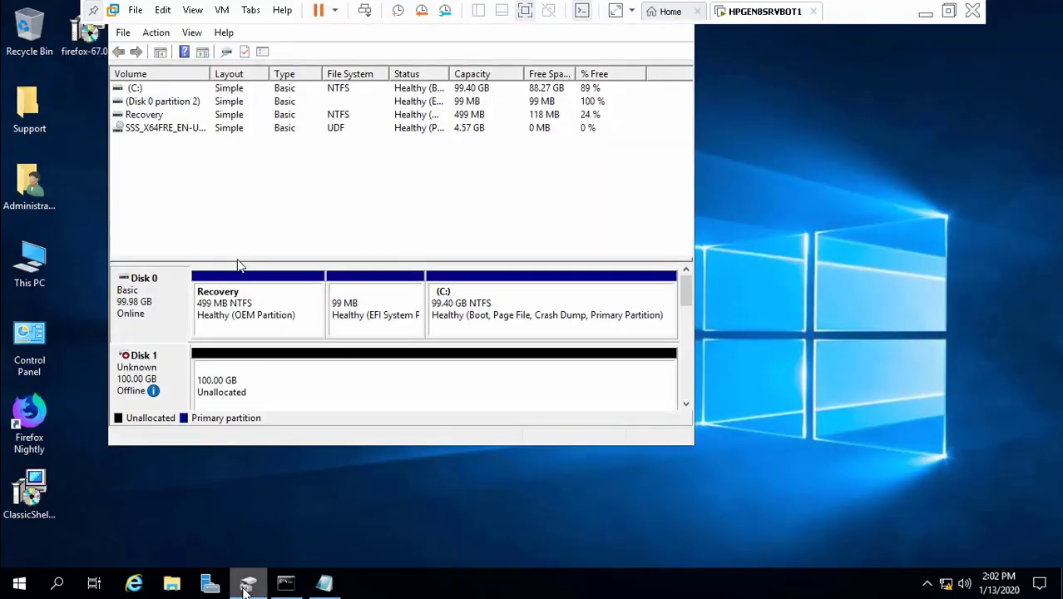
right_click(153, 373)
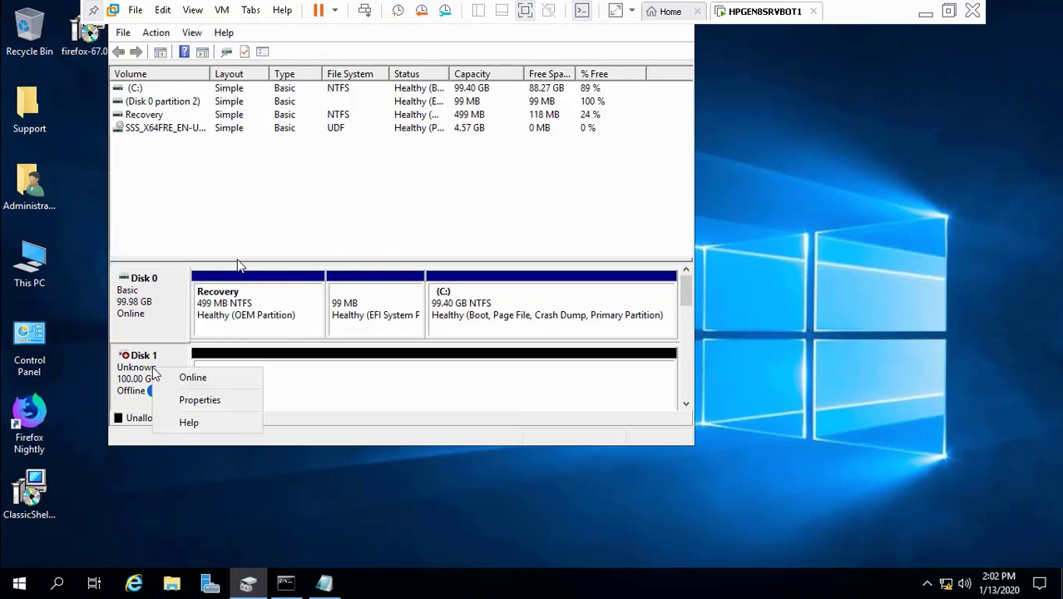
click(191, 379)
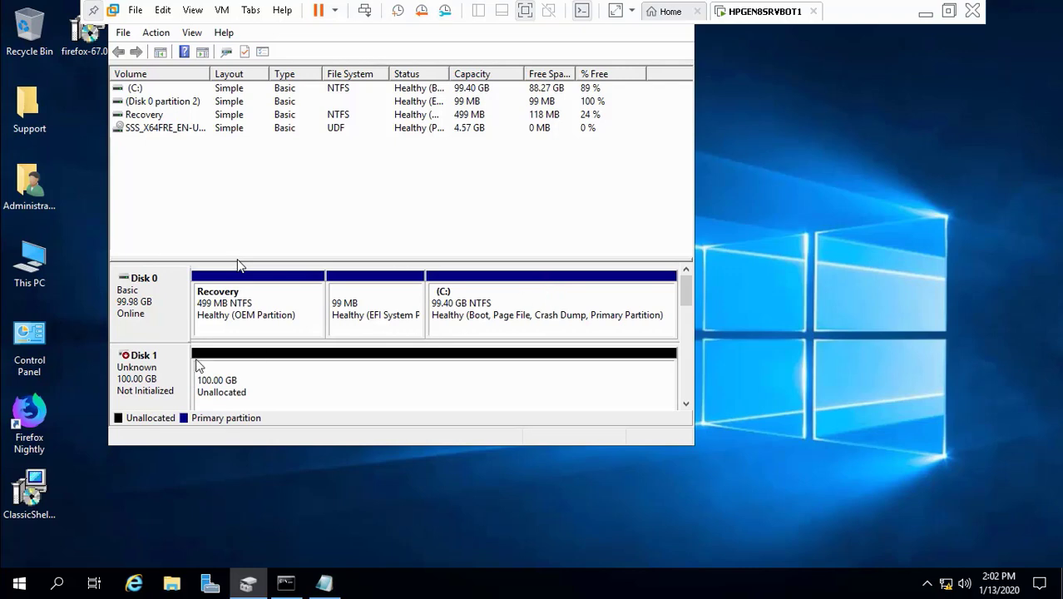
Initialize Disk 1 with the GPT (GUID Partition Table) partition style.
right_click(153, 382)
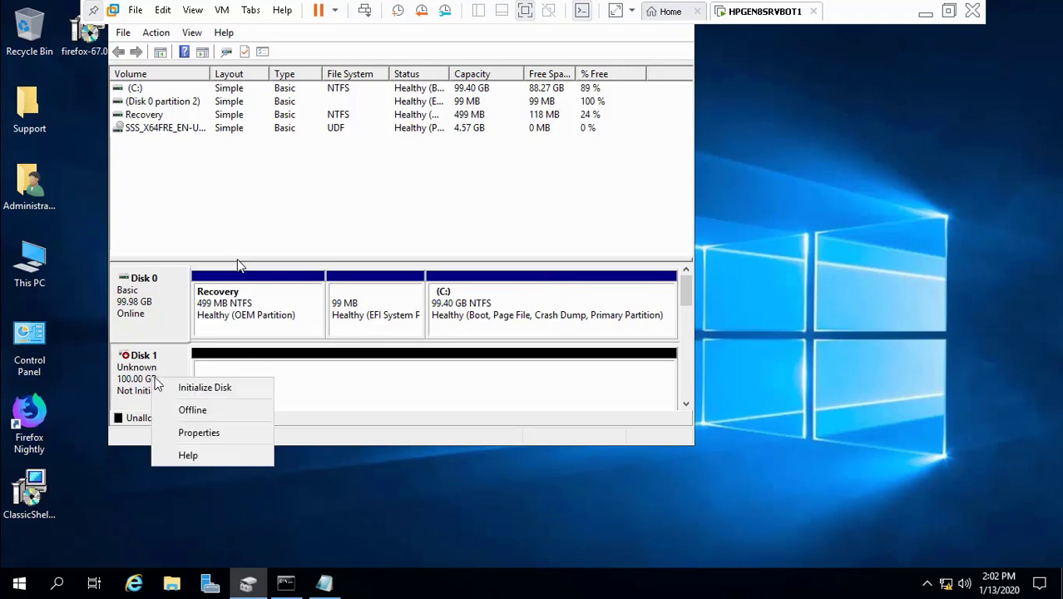
click(178, 385)
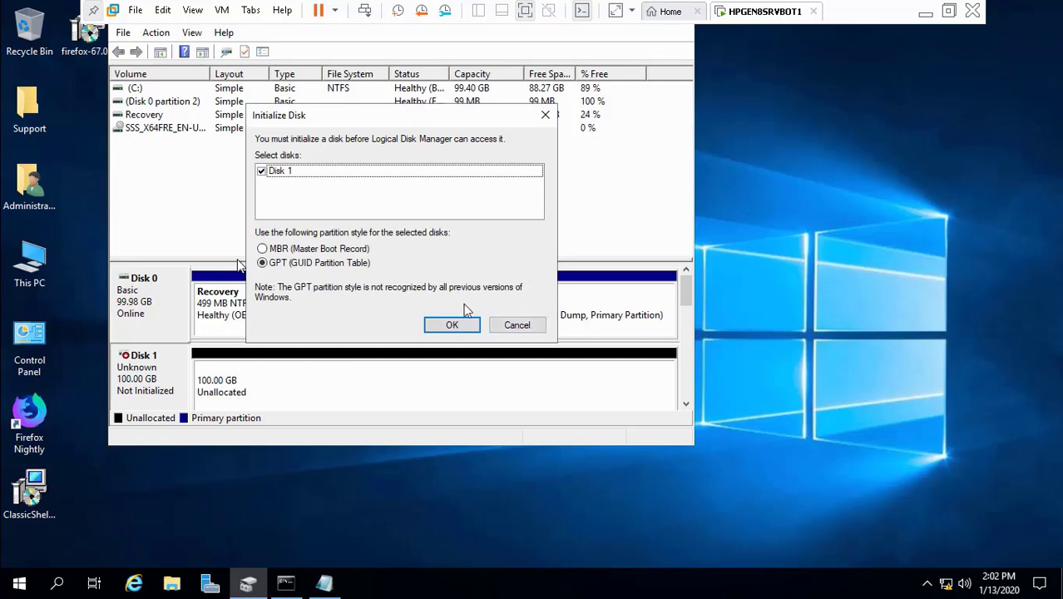
click(452, 325)
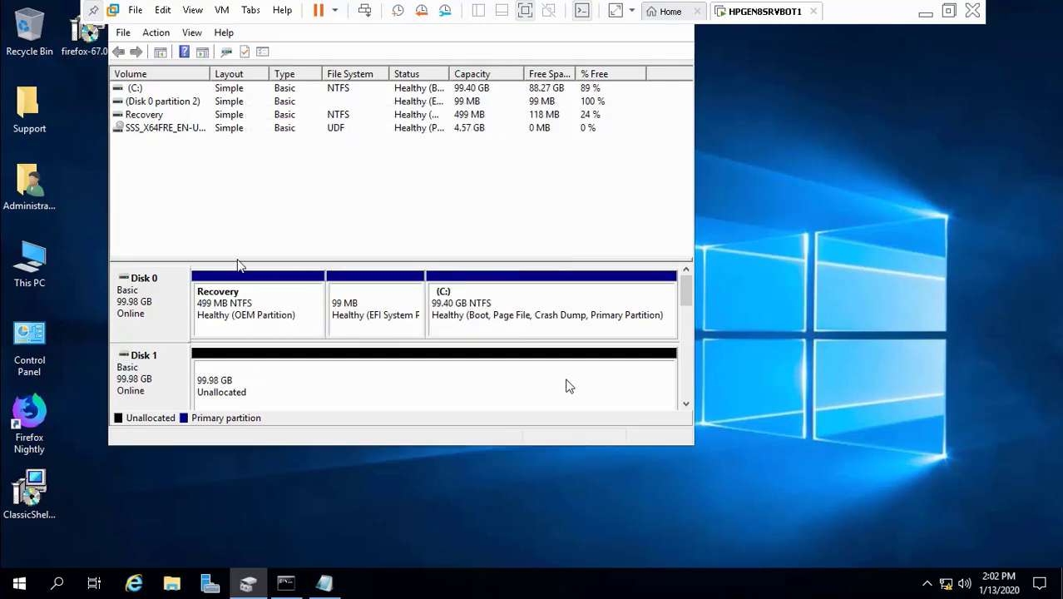
Copy the "select disk 1" command from mirror os system.pdf and return to the diskpart window in the virtual machine.
click(286, 582)
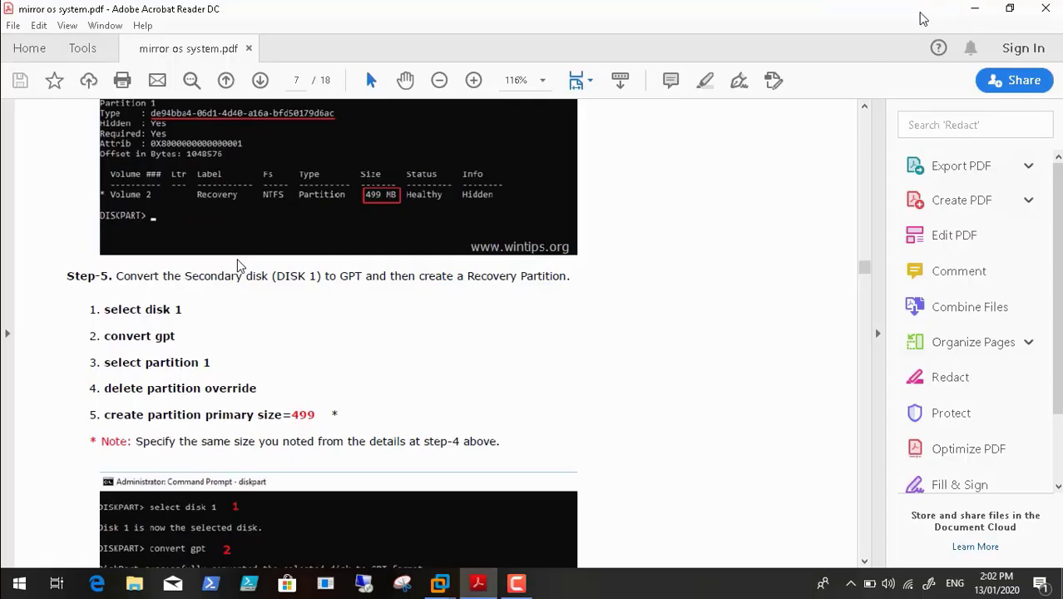
click(925, 12)
drag(106, 309, 192, 309)
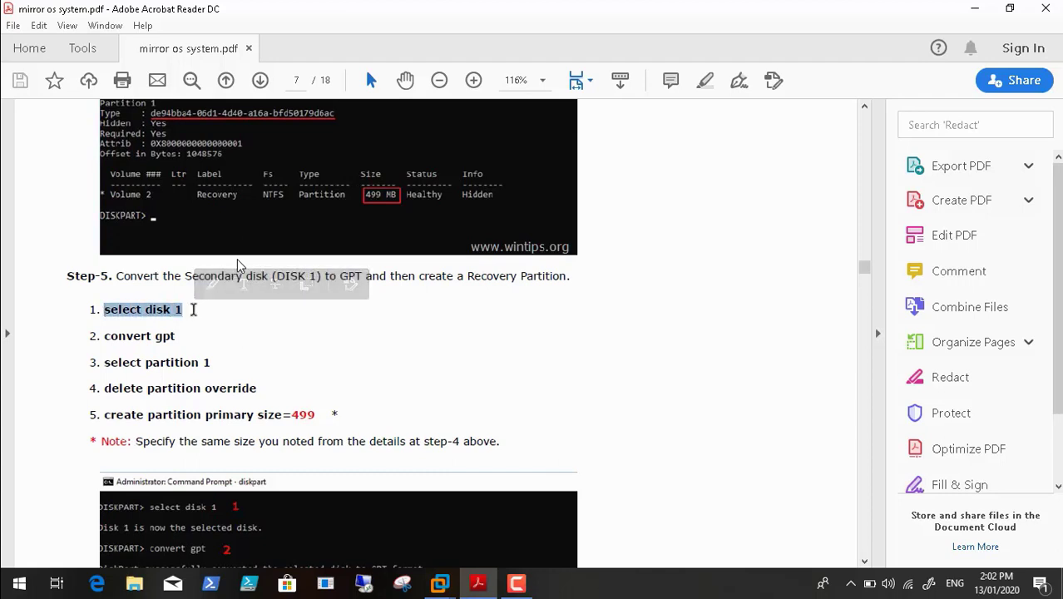
click(440, 583)
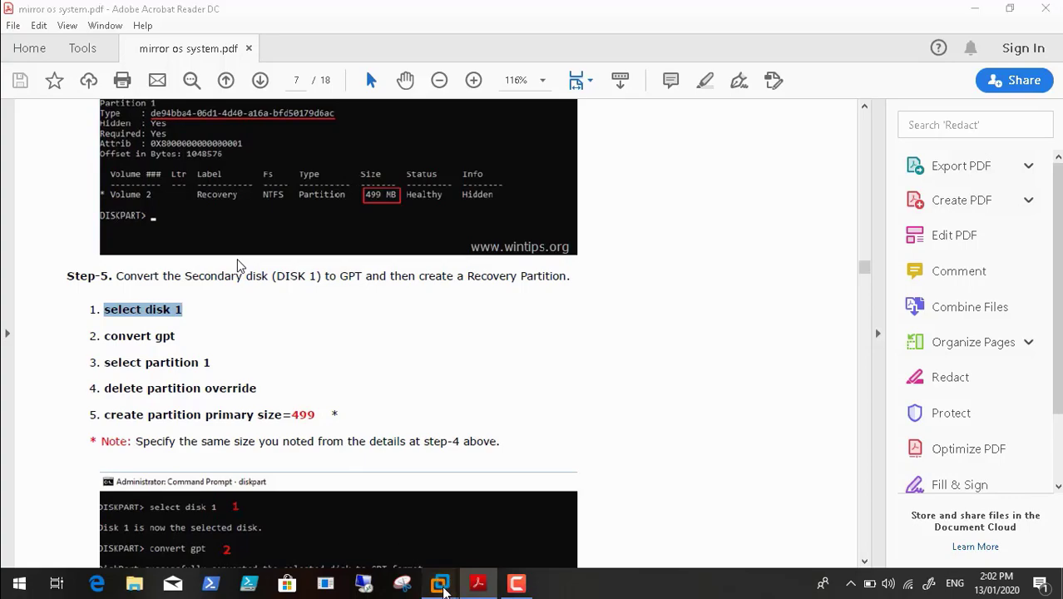
click(505, 498)
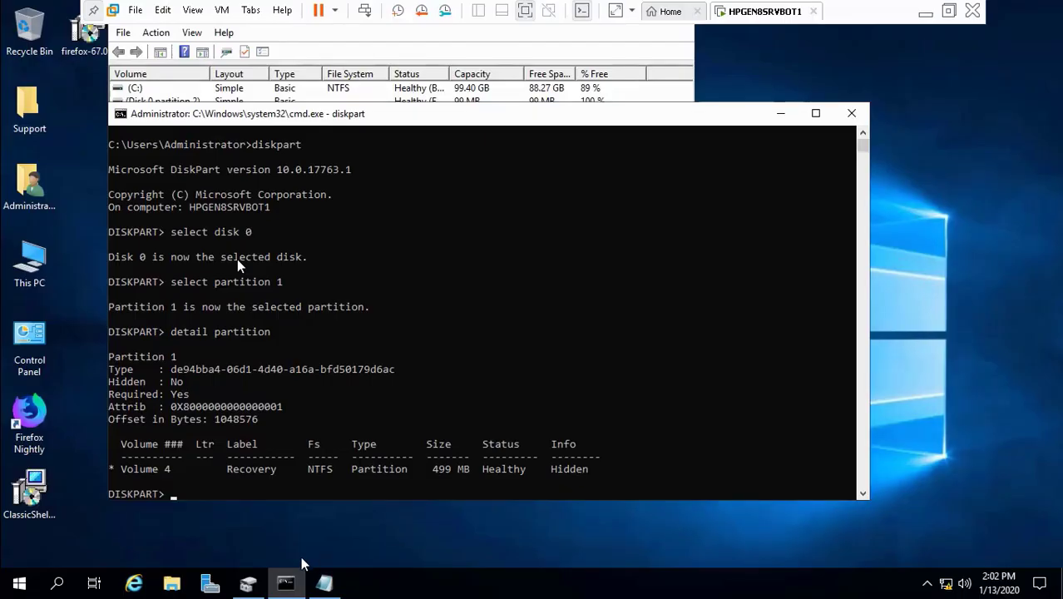
Check Disk 1's partition style in its volume properties in Disk Management, then return to the diskpart window.
click(248, 583)
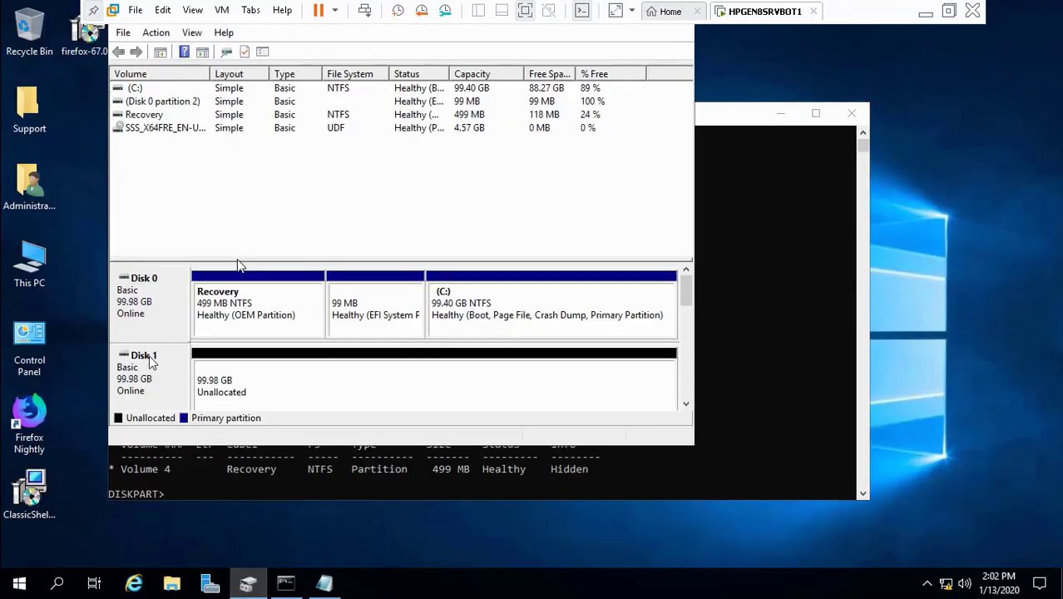
right_click(152, 378)
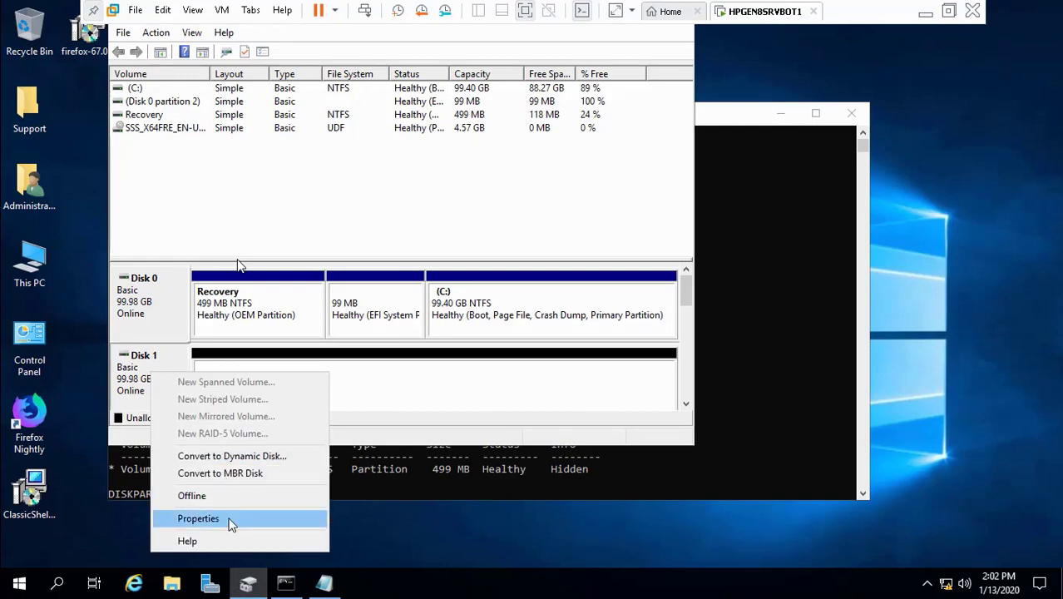
click(198, 518)
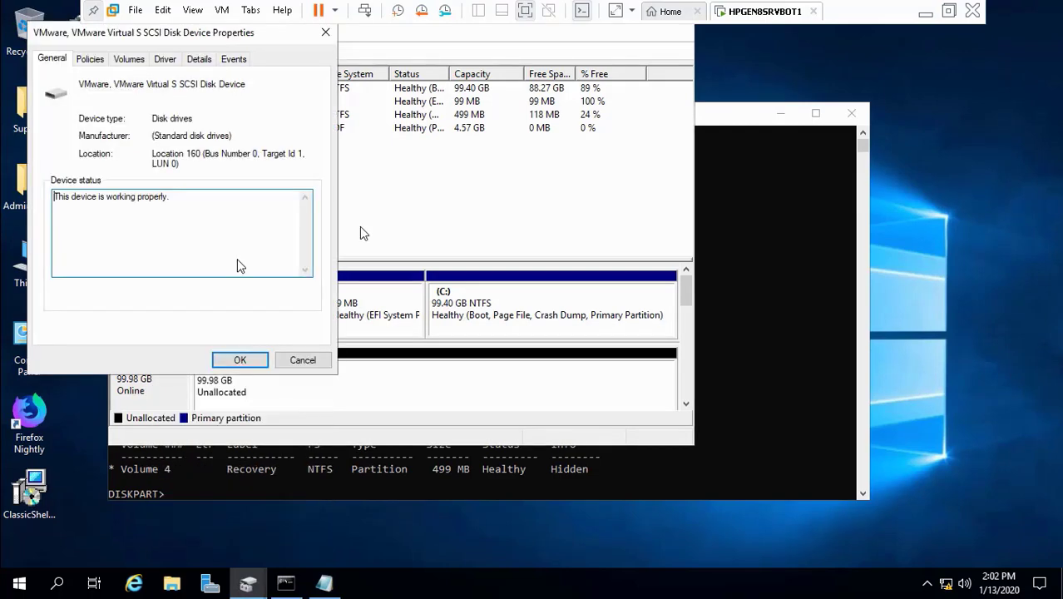
click(129, 60)
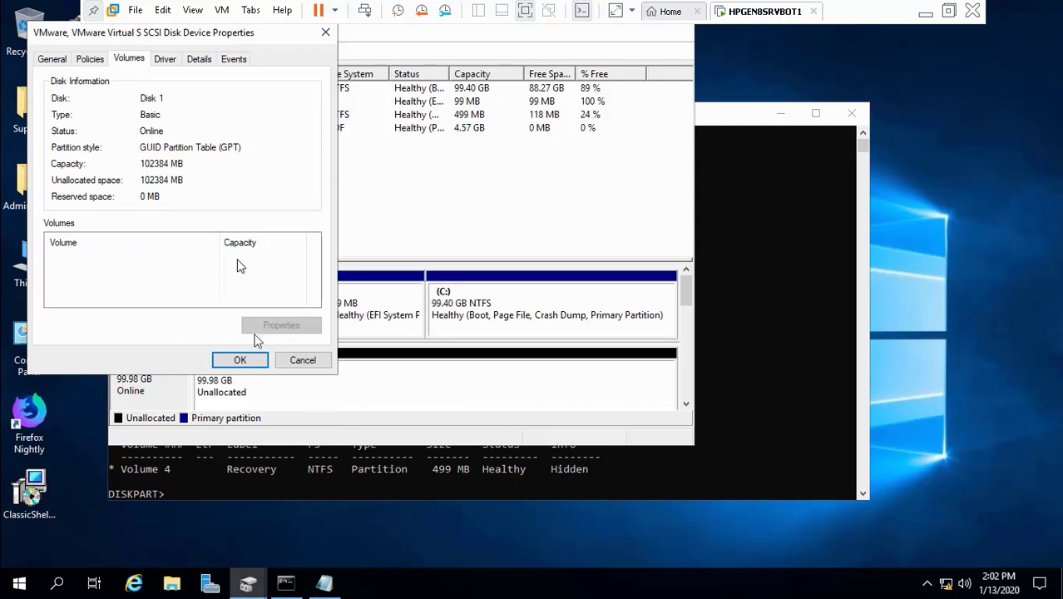
click(293, 366)
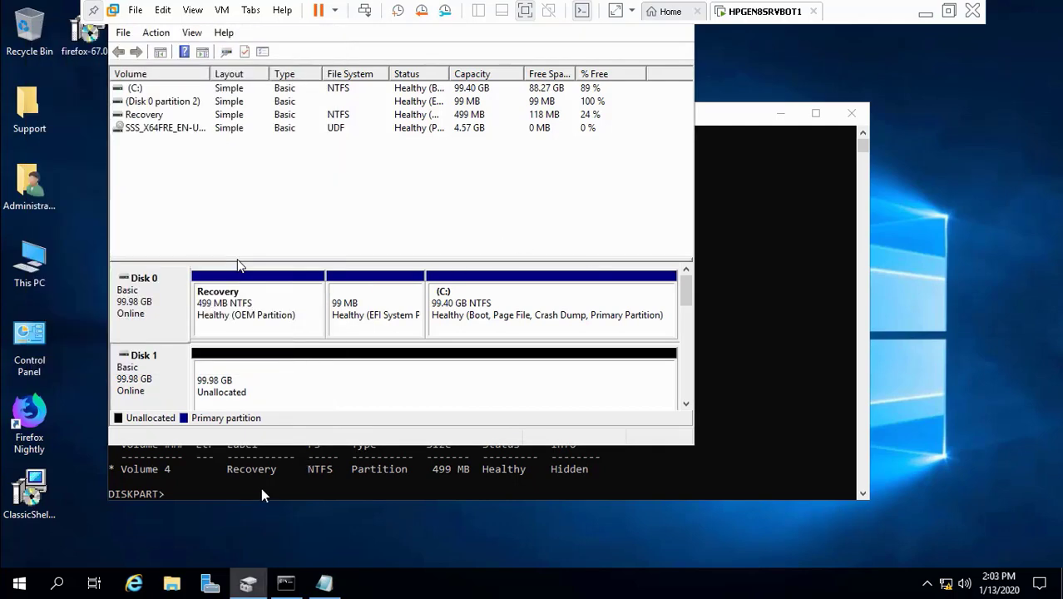
click(247, 585)
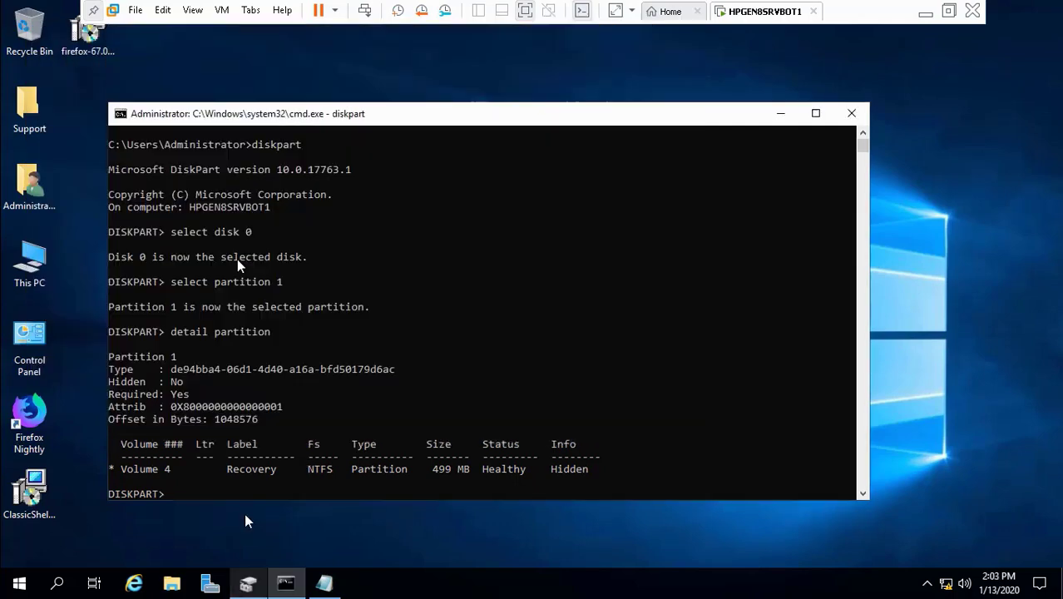
Run "select disk 1" in diskpart.
click(207, 496)
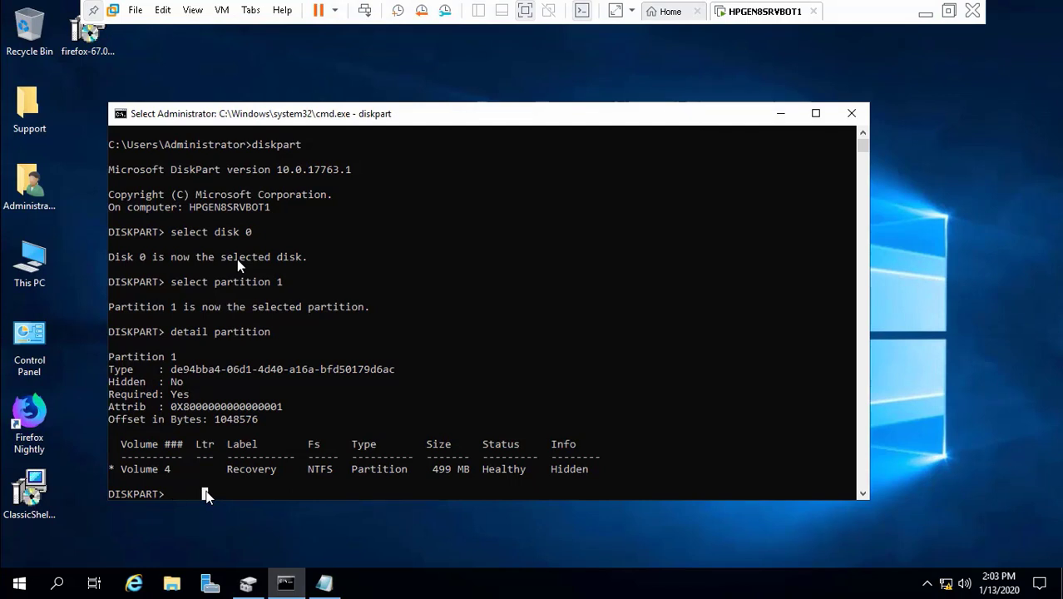
key(Escape)
text(select disk 1)
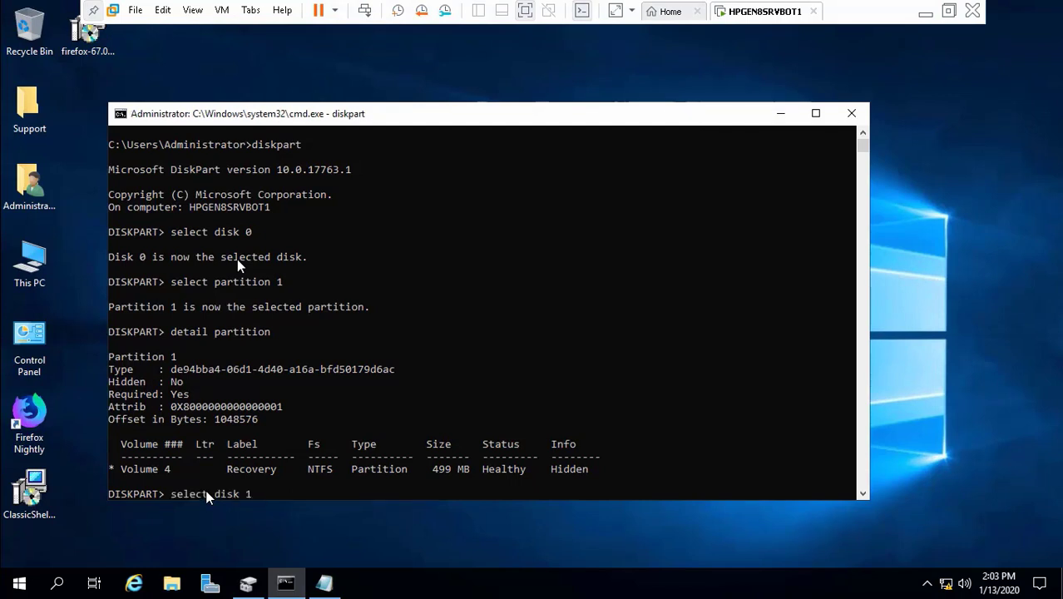
key(Return)
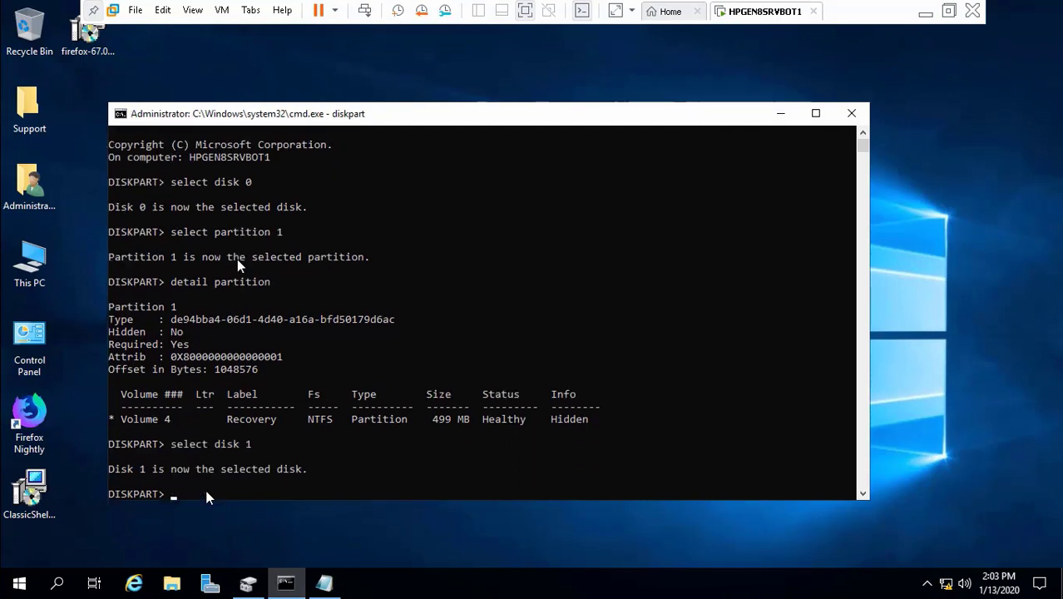
Copy "select partition 1" from the PDF guide and run it in diskpart on the virtual machine.
click(922, 14)
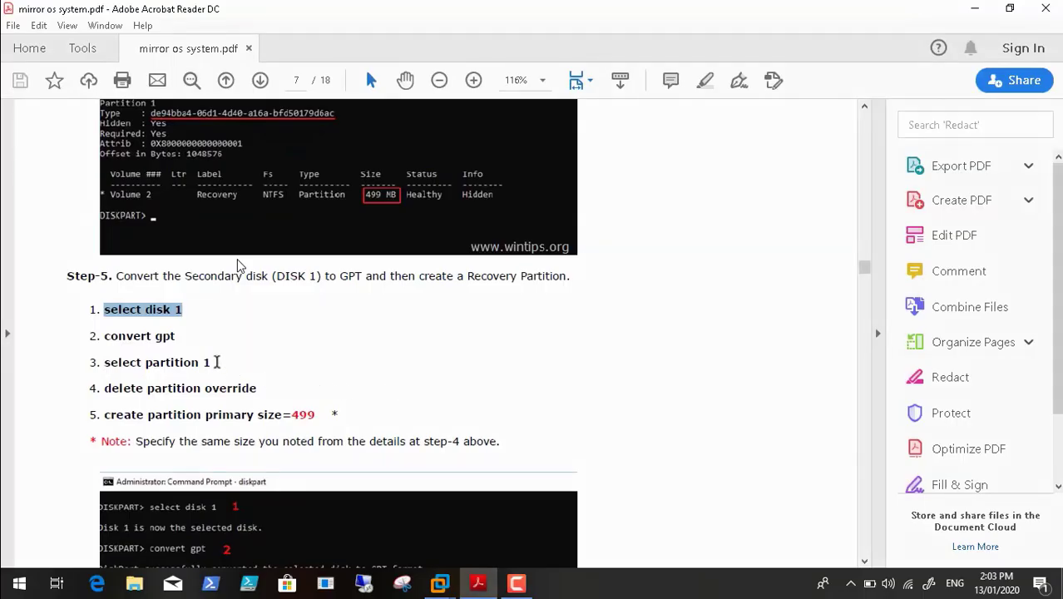
drag(214, 362, 126, 362)
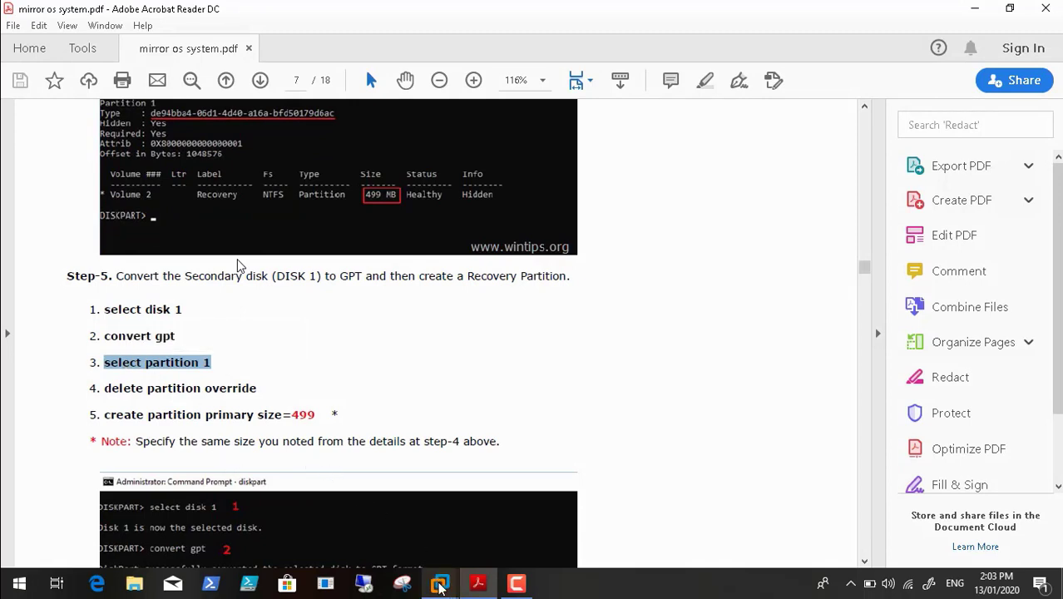
mouse_move(439, 584)
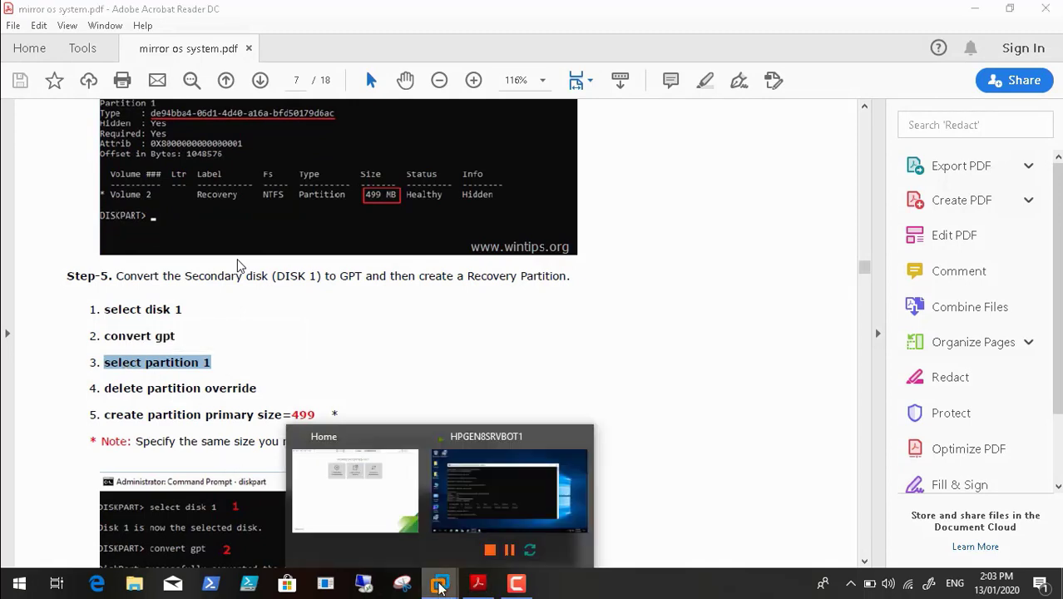
click(488, 492)
text(select partition 1)
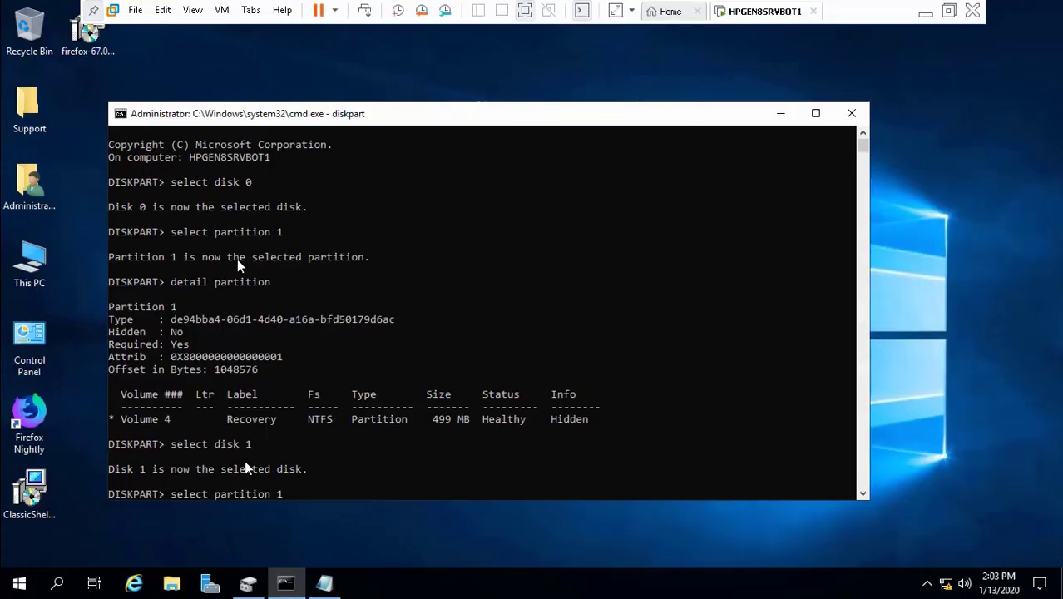
key(Return)
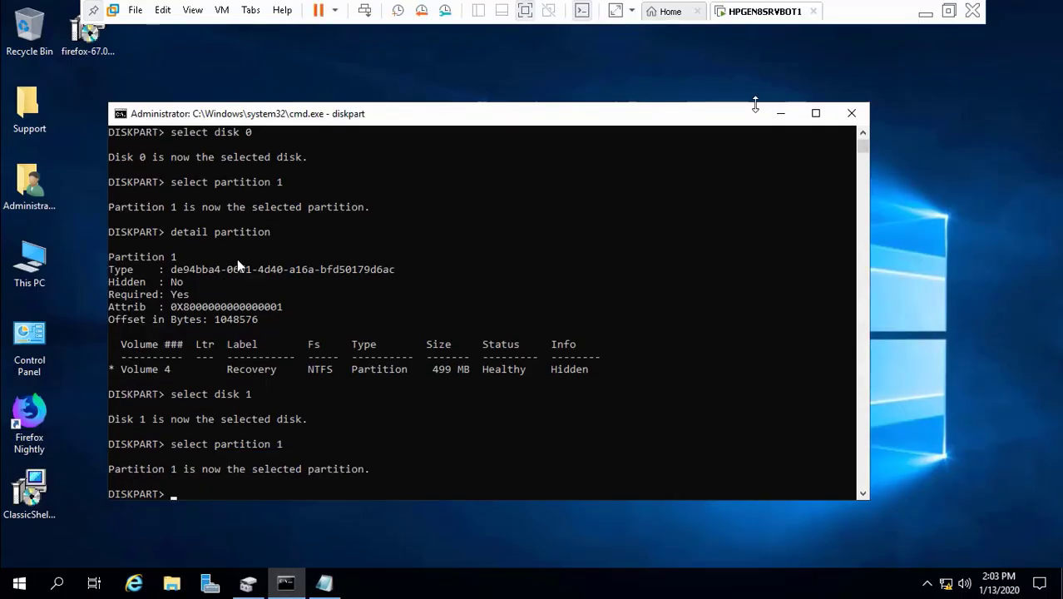
Copy "create partition primary size=499" from the PDF guide and run it in diskpart to create the partition on Disk 1.
click(936, 11)
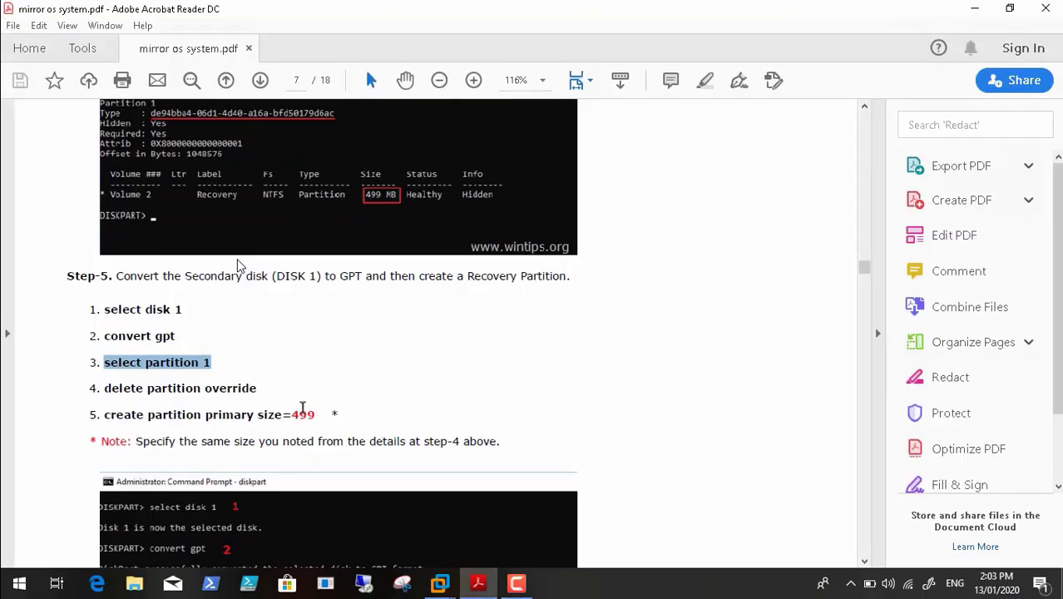
drag(105, 415, 306, 414)
key(ctrl+c)
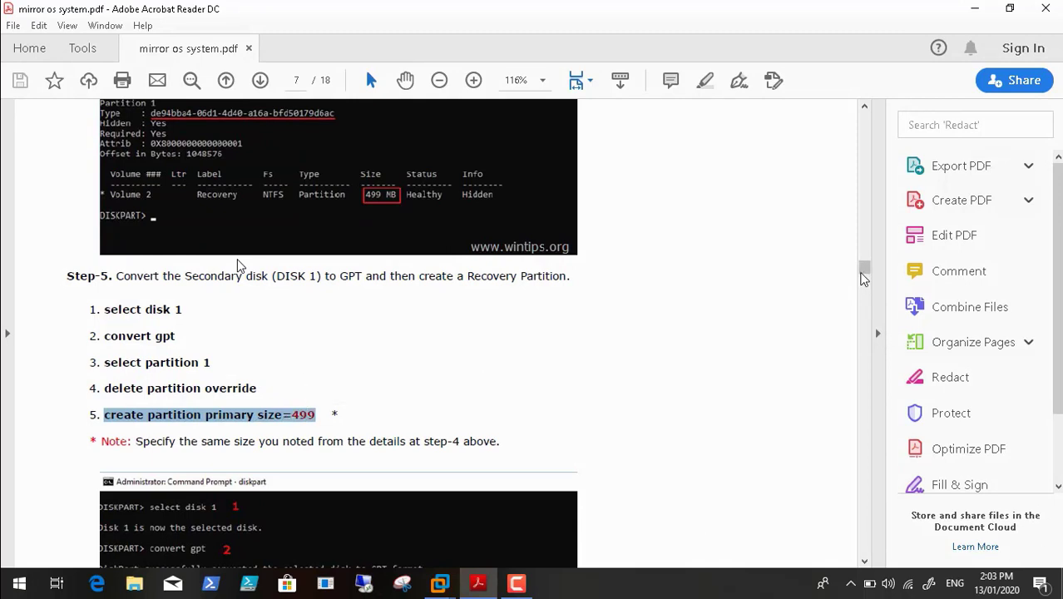
drag(865, 267, 865, 273)
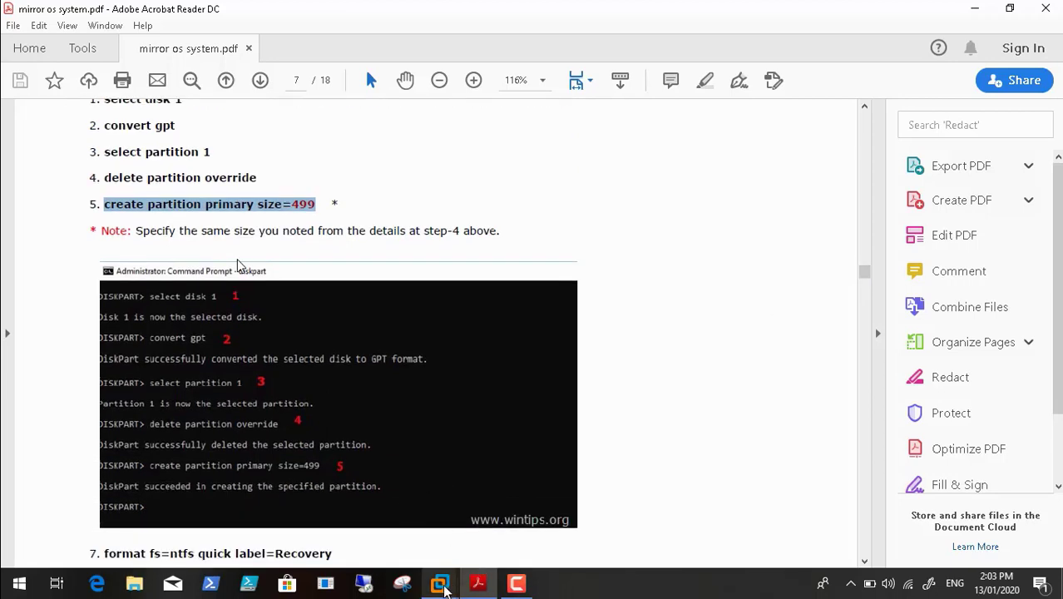
mouse_move(437, 579)
click(493, 488)
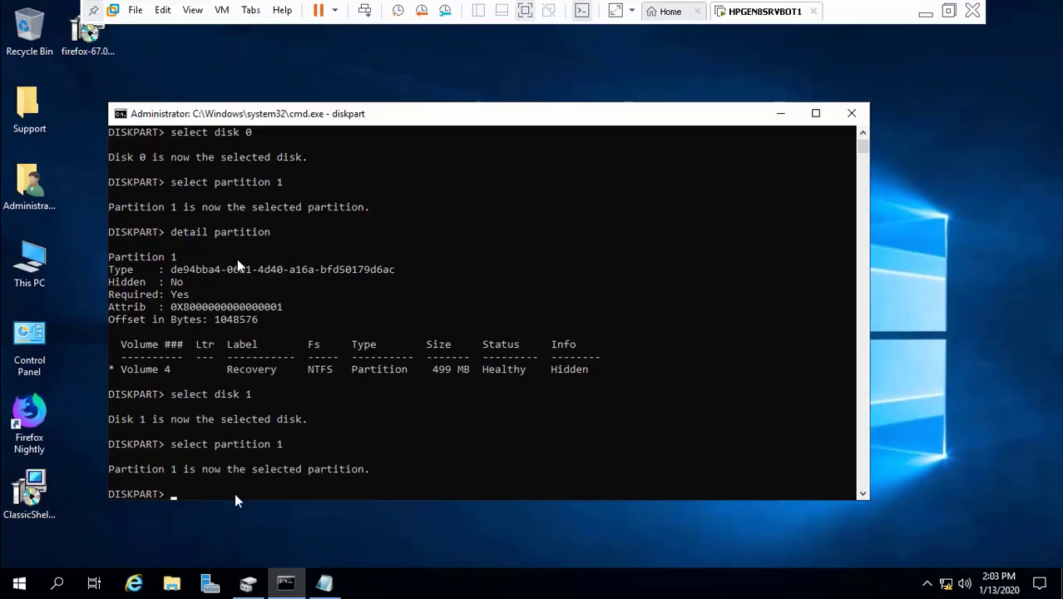
key(ctrl+v)
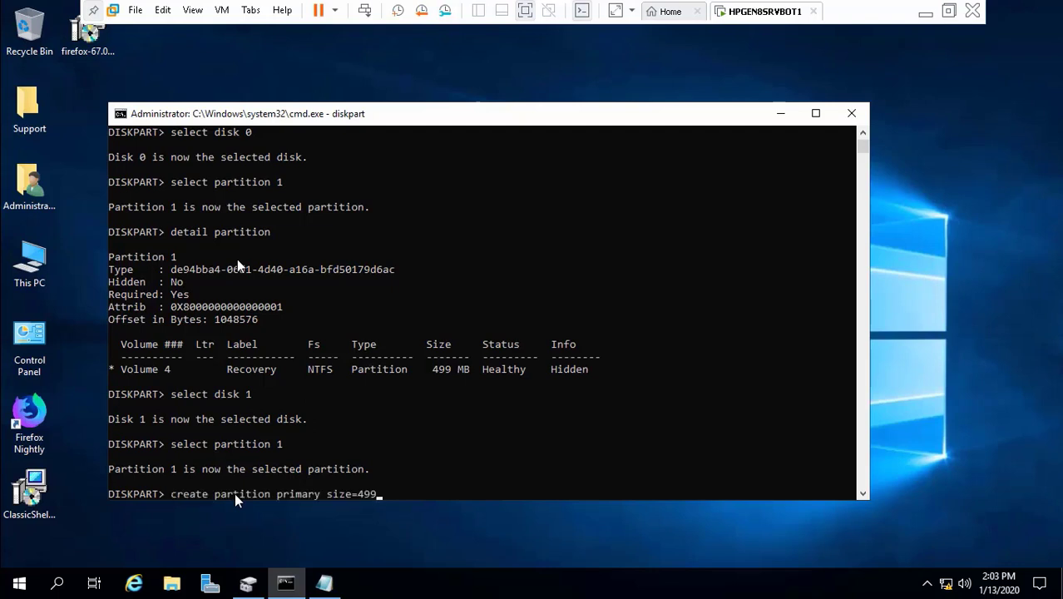
key(Return)
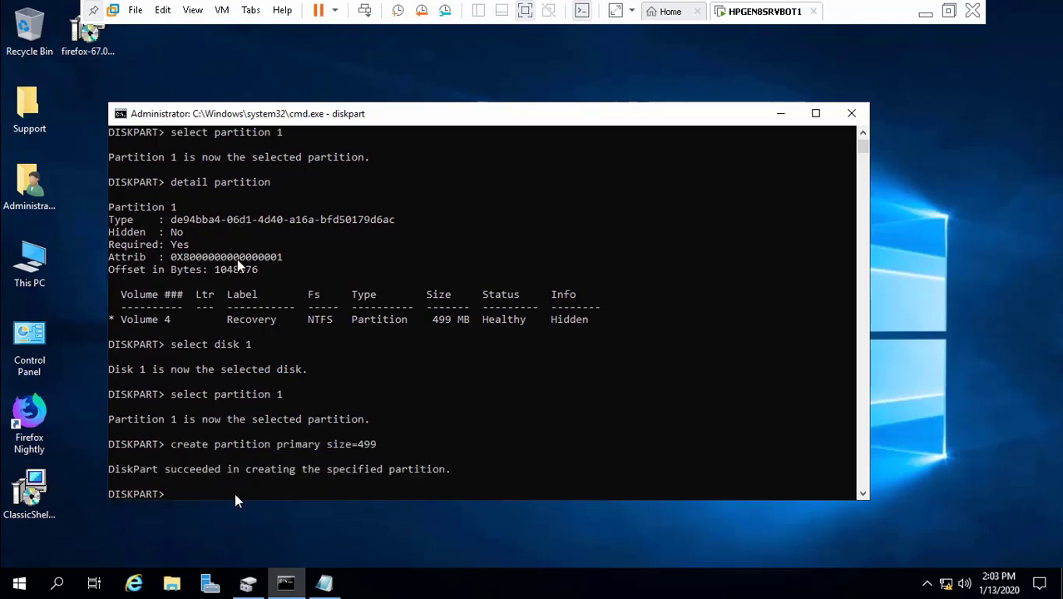
Copy "format fs=ntfs quick label=Recovery" from the PDF guide and run it in diskpart on the virtual machine.
click(925, 13)
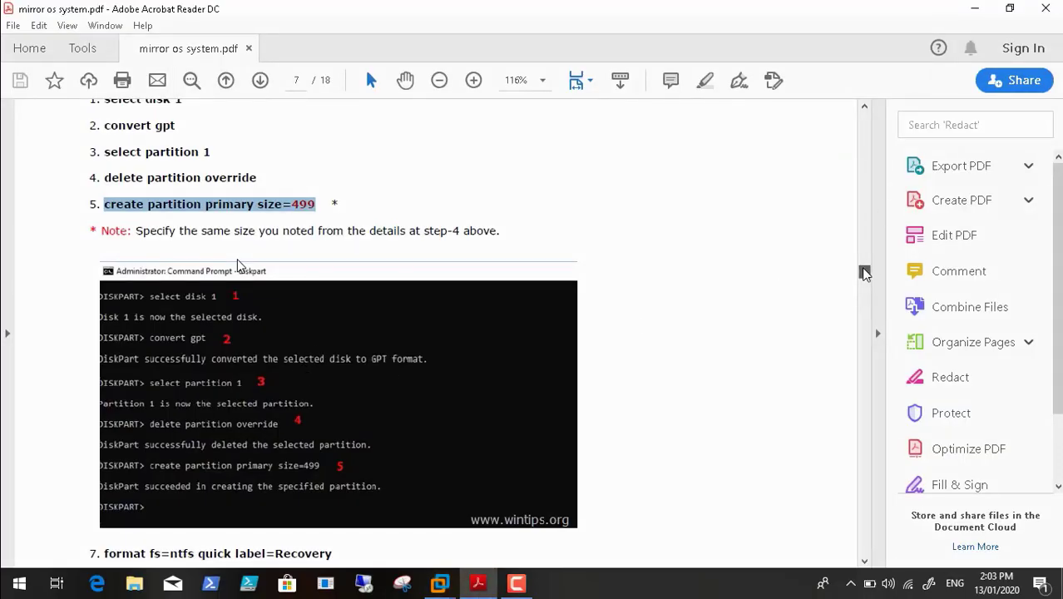
scroll(865, 272, down, 4)
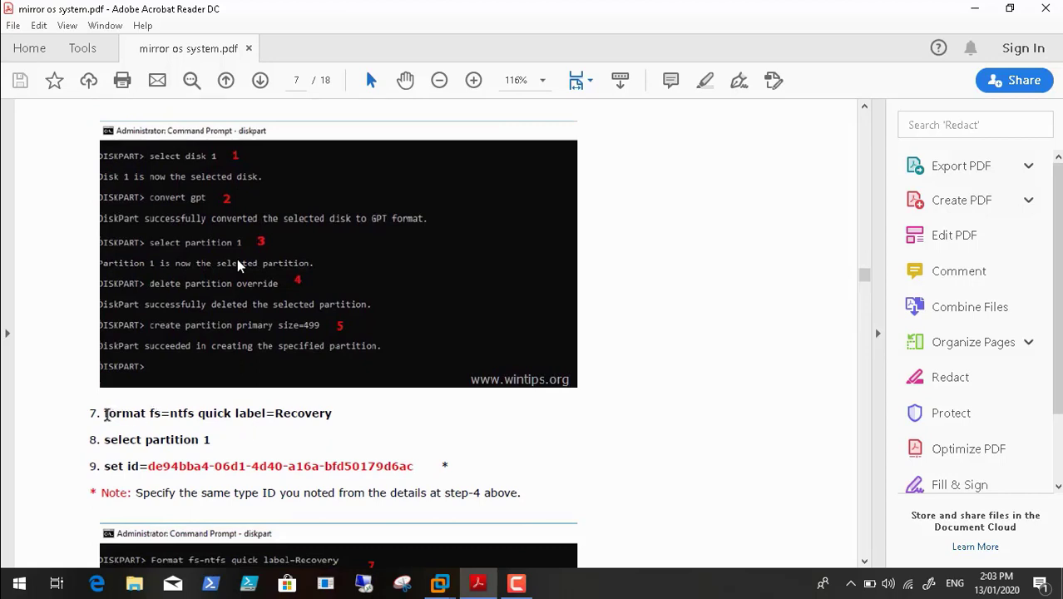
drag(106, 414, 329, 413)
key(super+c)
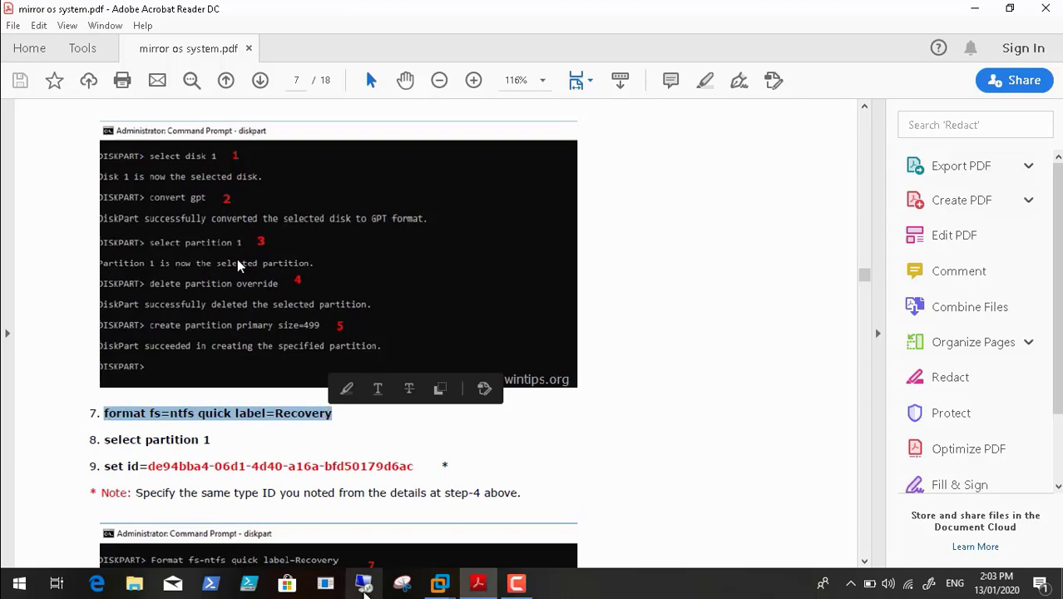
mouse_move(440, 583)
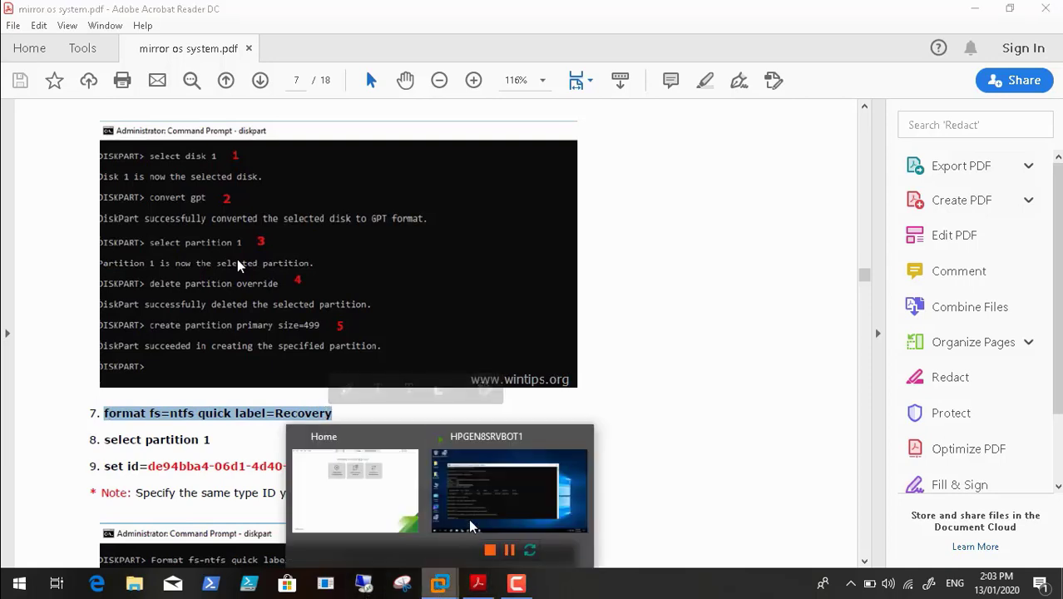
click(487, 481)
right_click(262, 491)
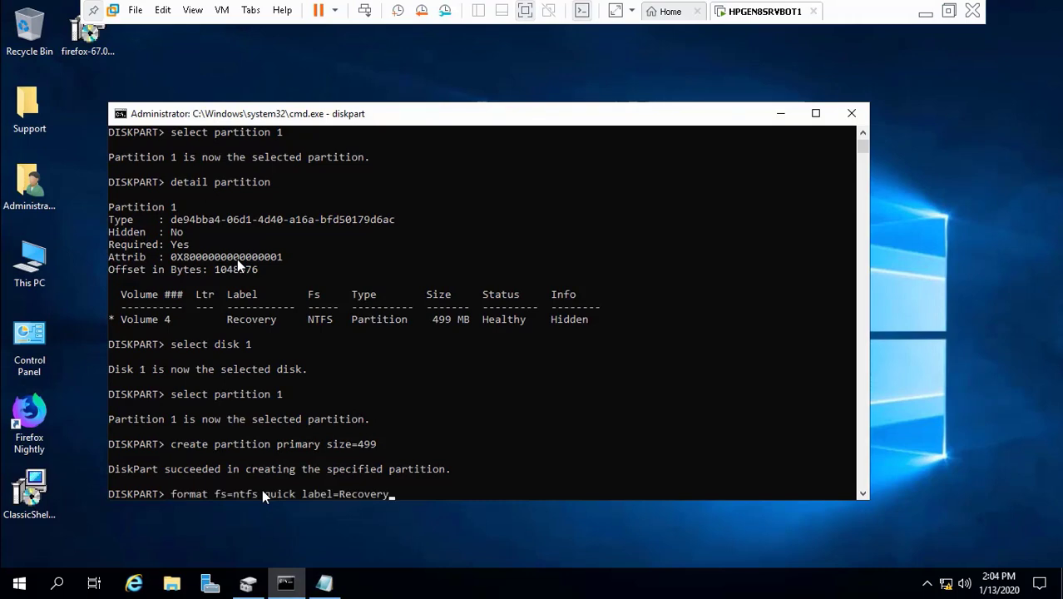
key(Return)
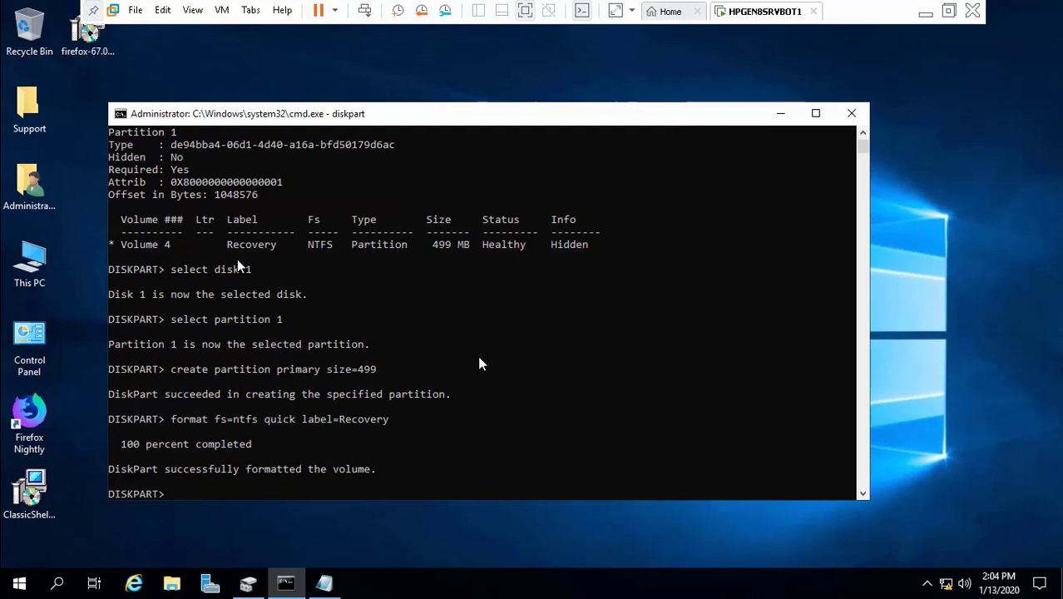
Copy "select partition 1" from step 8 of the PDF guide and run it in diskpart.
click(924, 16)
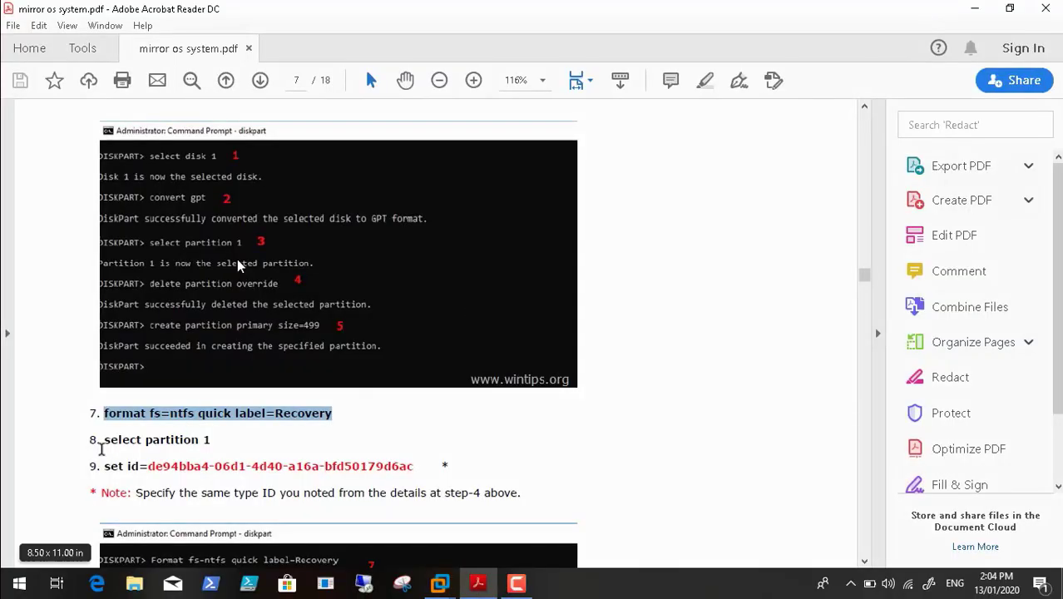
drag(103, 441, 211, 438)
key(super+c)
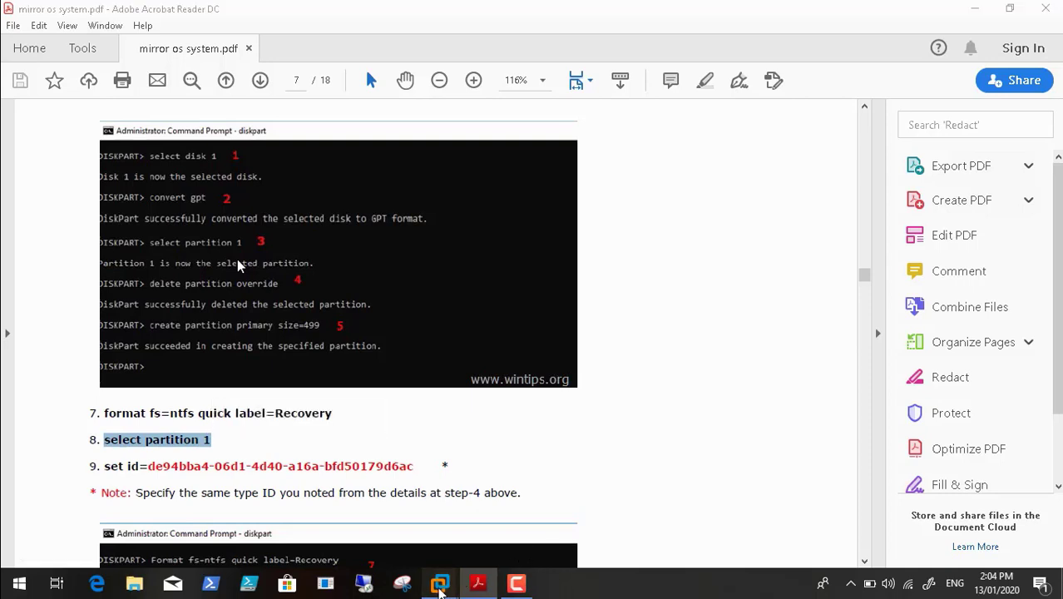
mouse_move(443, 587)
click(486, 493)
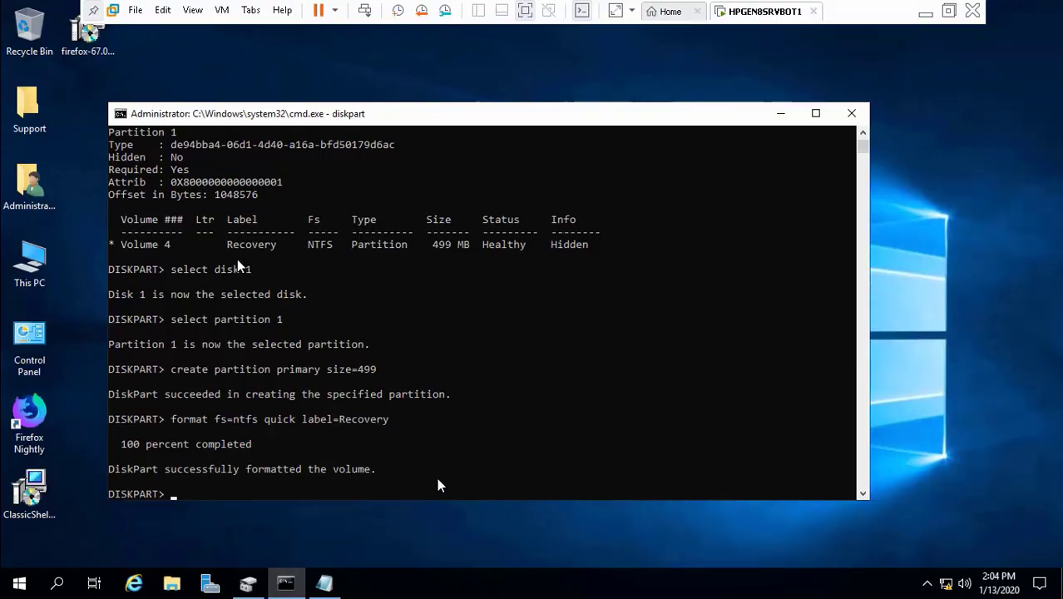
right_click(395, 471)
key(Return)
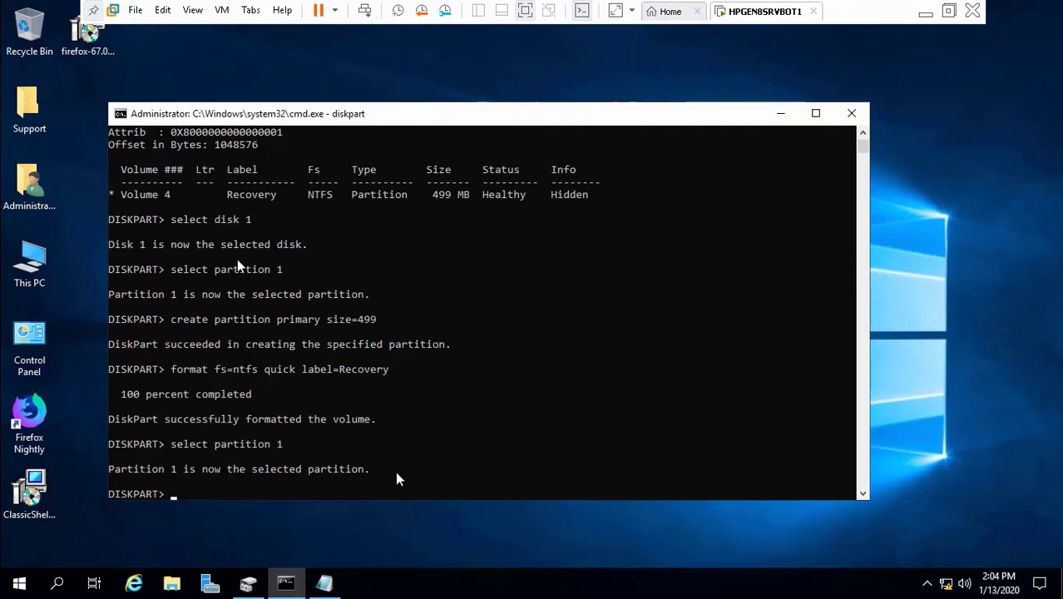
Look up the set id command in the PDF guide and put "set id=" before the saved type ID in the virtual machine's Notepad.
click(925, 11)
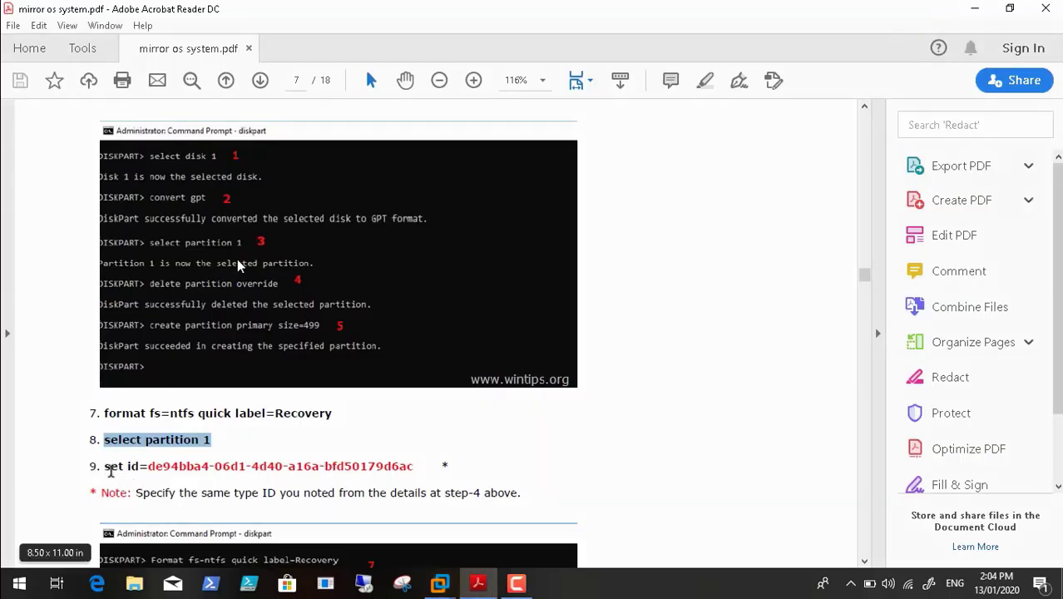
drag(105, 468, 141, 470)
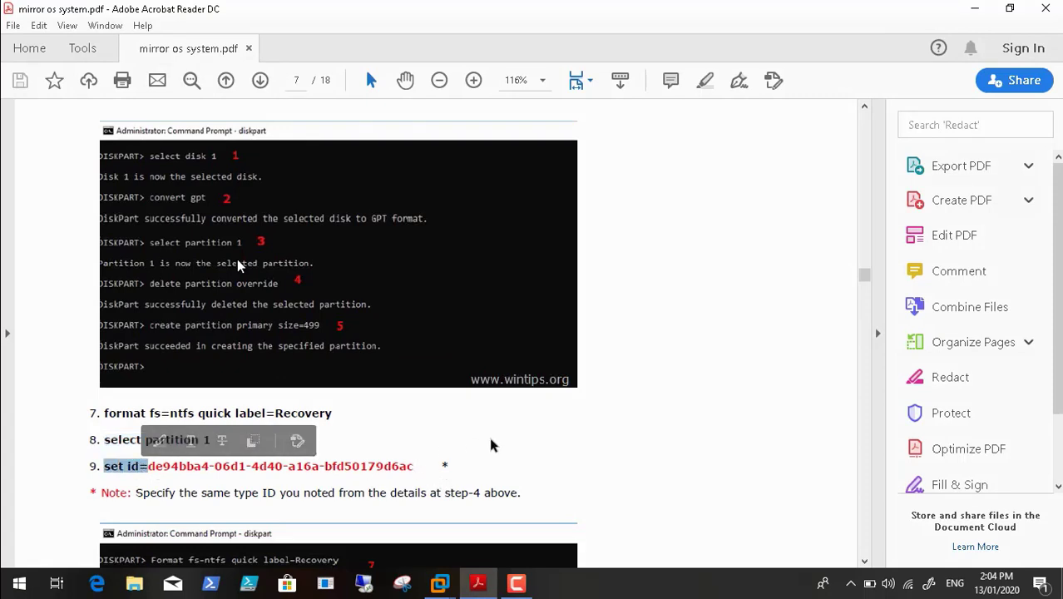
drag(864, 275, 863, 258)
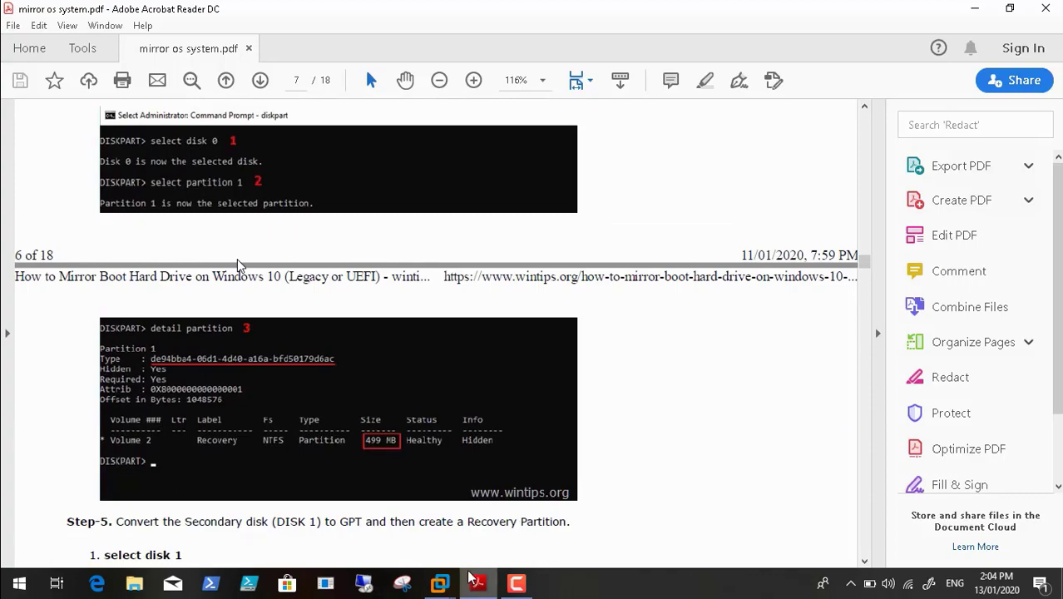
mouse_move(449, 584)
click(494, 499)
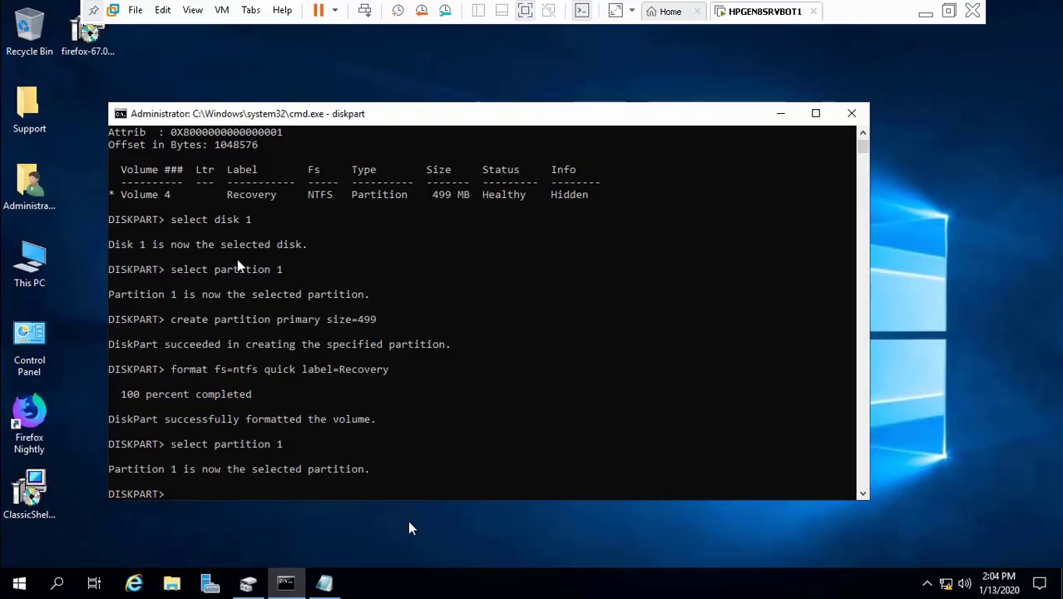
click(334, 578)
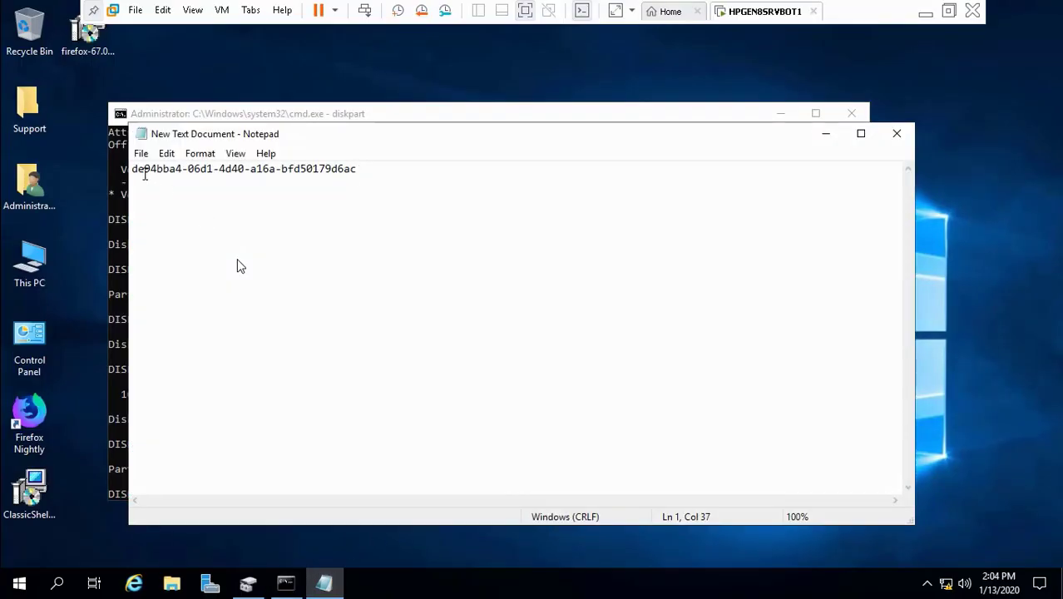
text(set id=)
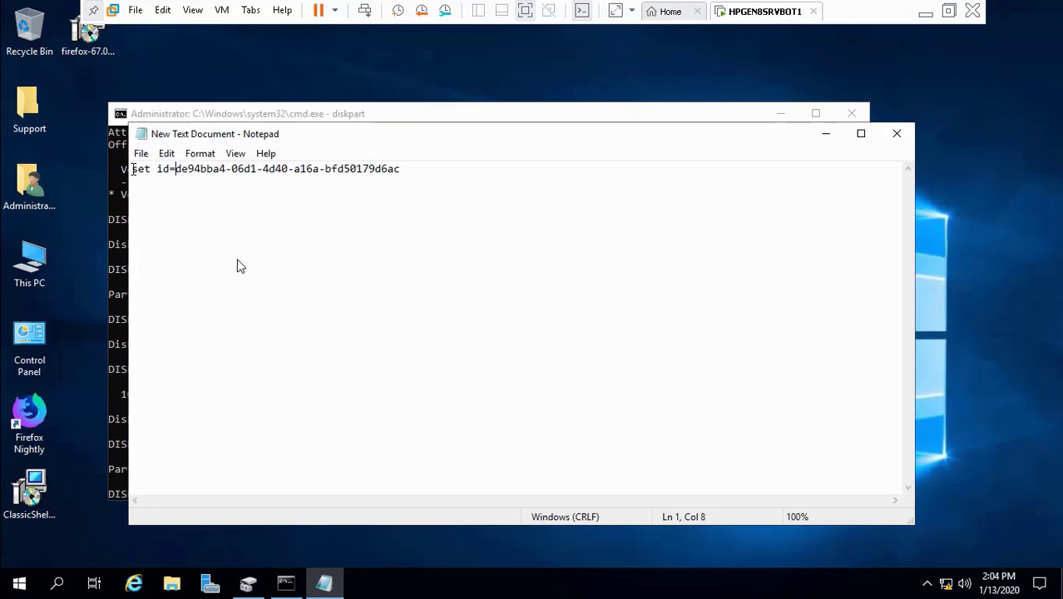
key(Right)
key(Right)
key(Right)
key(Right)
key(Right)
key(Right)
key(Right)
key(Right)
key(Right)
key(Right)
key(Right)
key(Right)
key(Right)
key(Right)
key(Right)
key(Right)
key(Right)
key(Right)
key(Right)
key(Right)
Check the command against the PDF guide, then copy "set id=de94bba4-06d1-4d40-a16a-bfd50179d6ac" from Notepad and try to run it in diskpart.
click(925, 10)
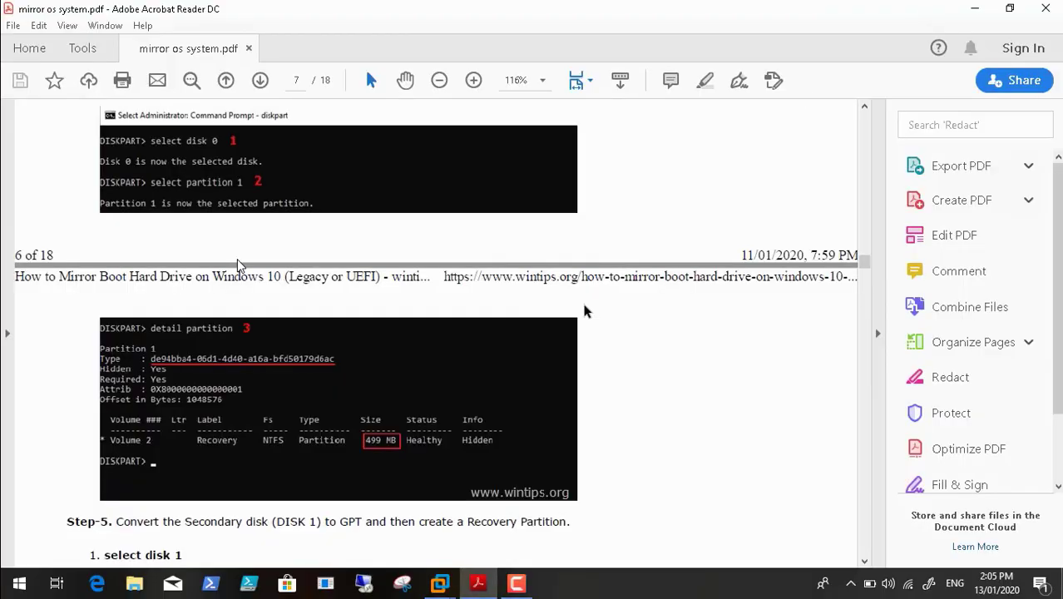
drag(864, 261, 864, 267)
scroll(237, 266, down, 10)
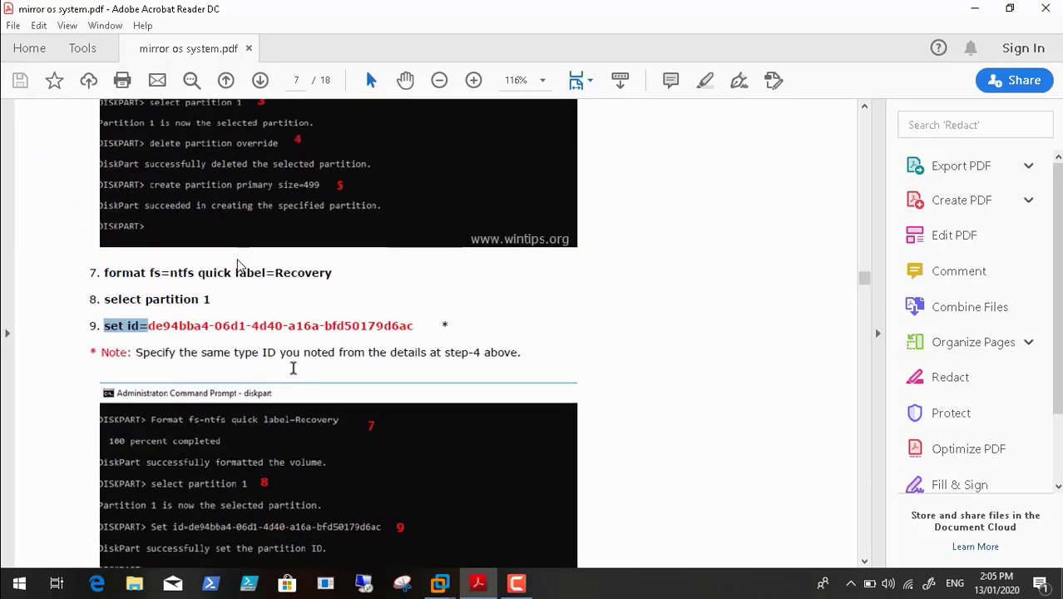
mouse_move(440, 580)
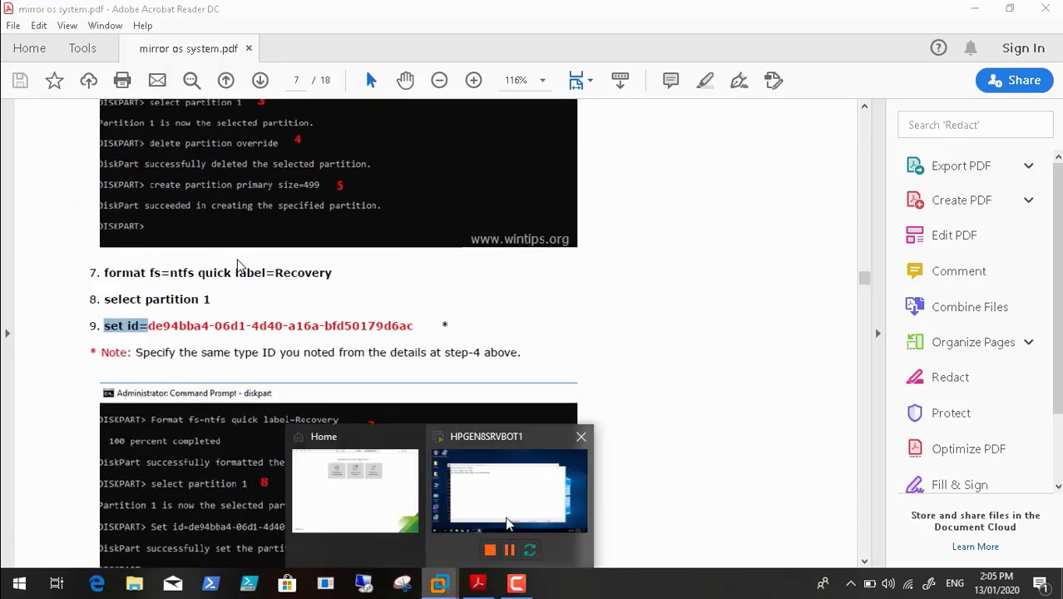
click(506, 517)
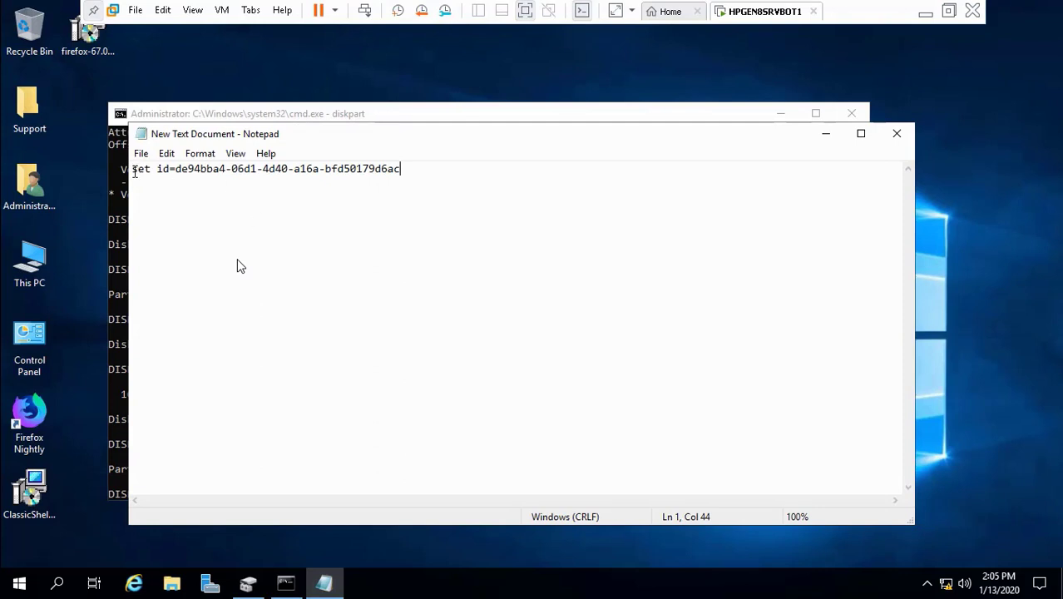
drag(132, 169, 407, 171)
key(super+c)
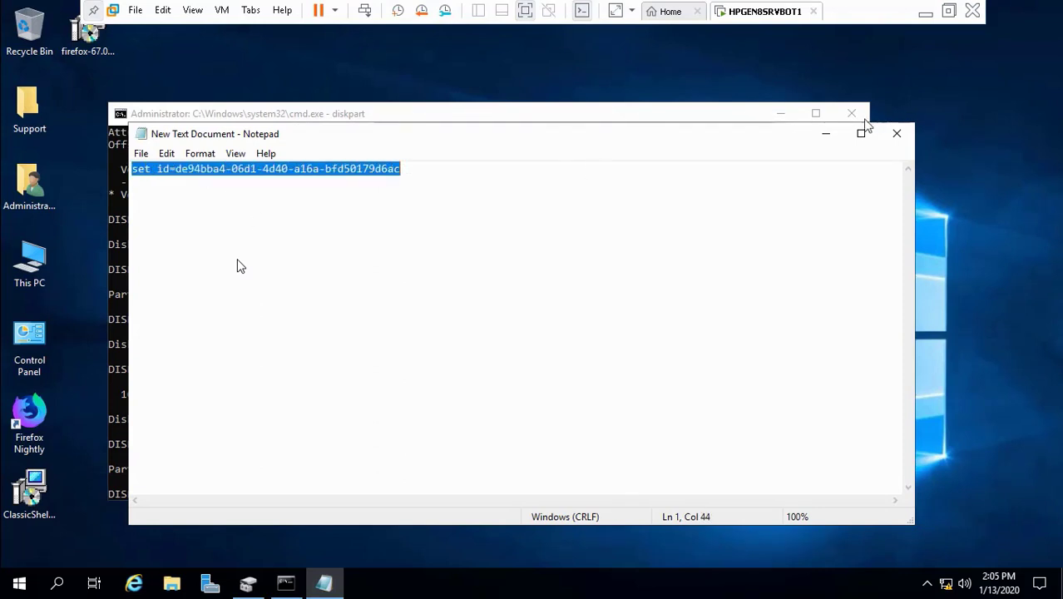
click(826, 134)
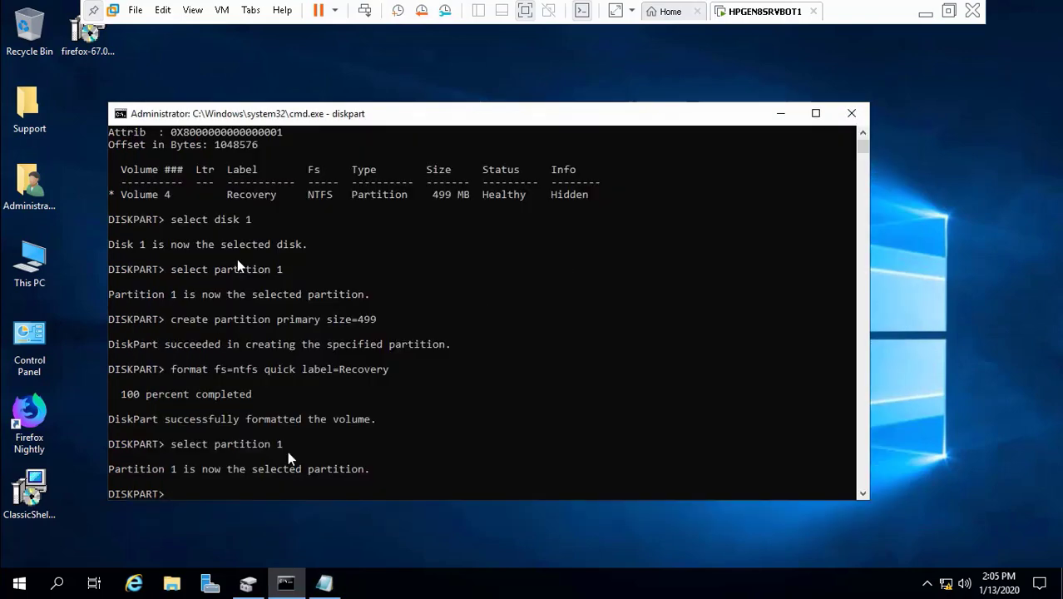
right_click(225, 487)
key(Return)
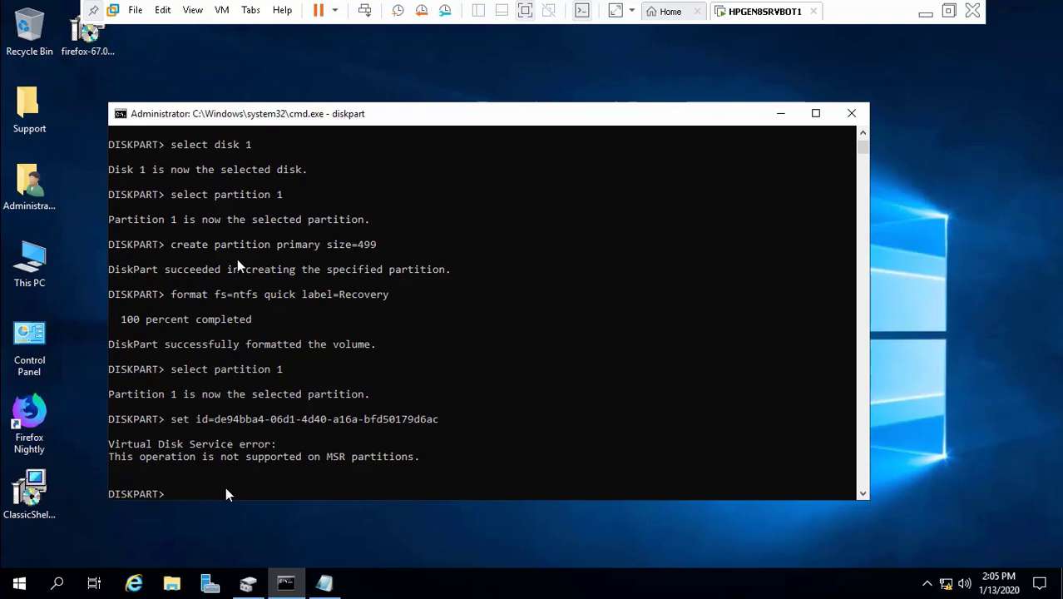
Delete the 499 MB Recovery volume on Disk 1 in Disk Management.
click(247, 585)
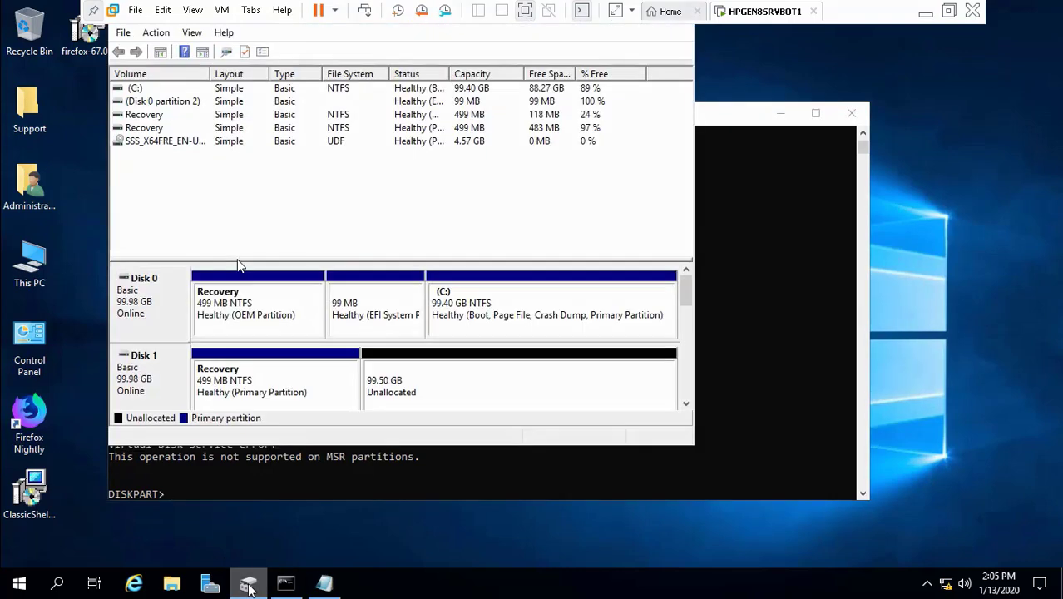
click(272, 387)
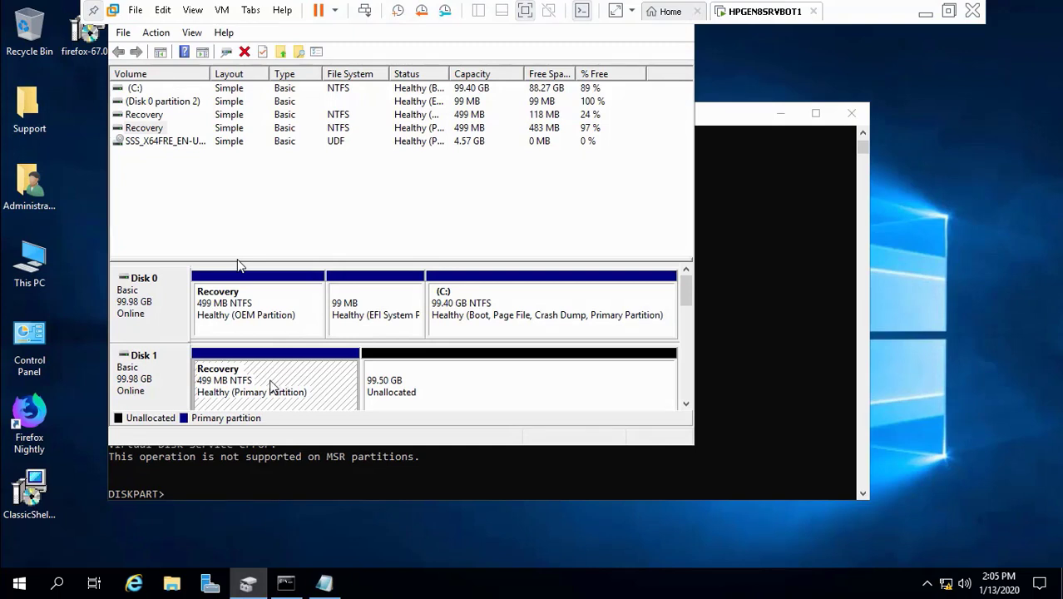
right_click(270, 387)
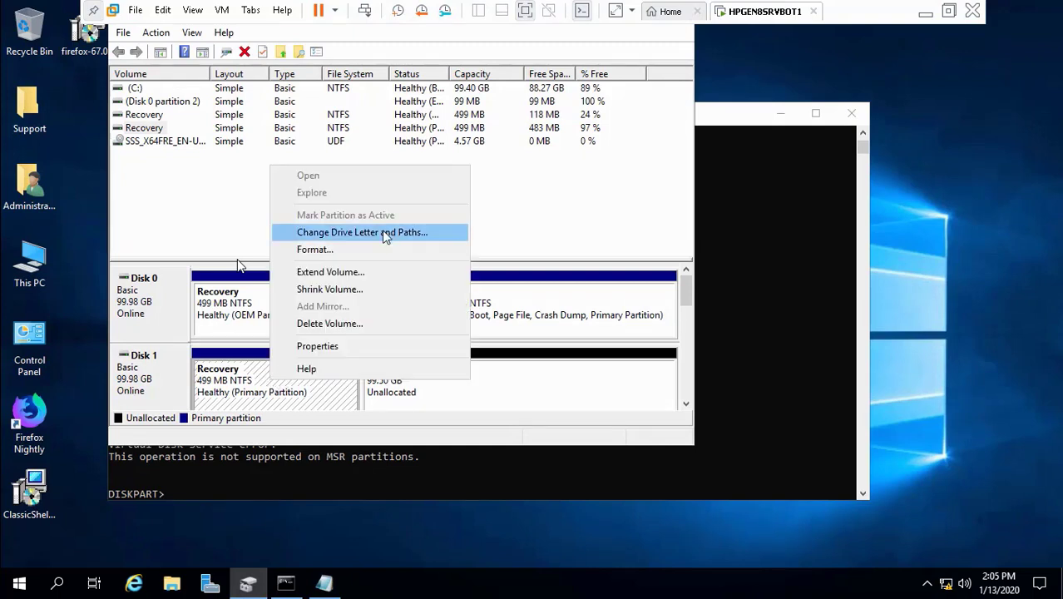
click(353, 325)
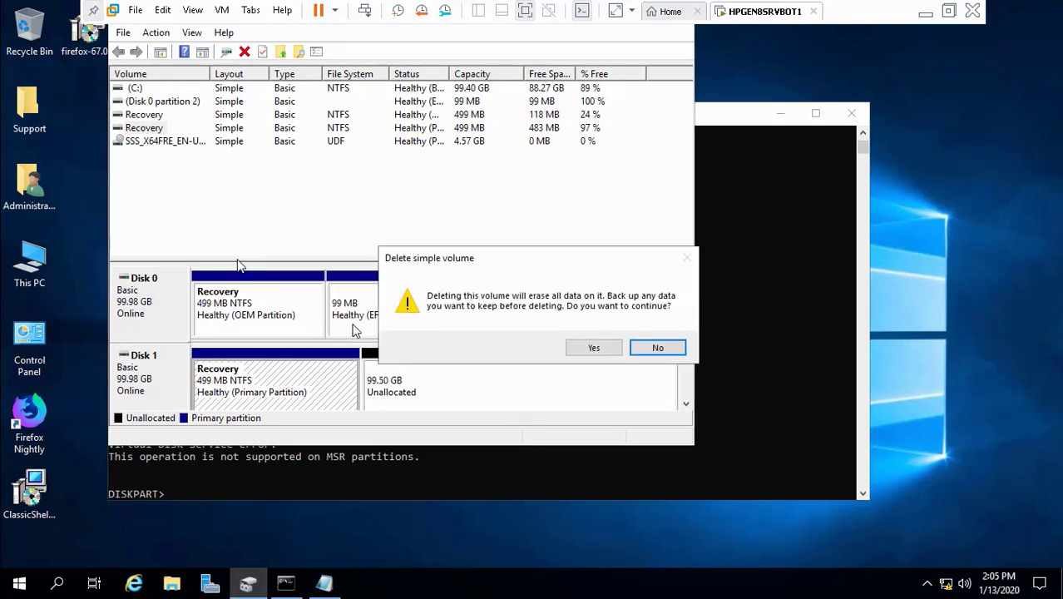
click(593, 348)
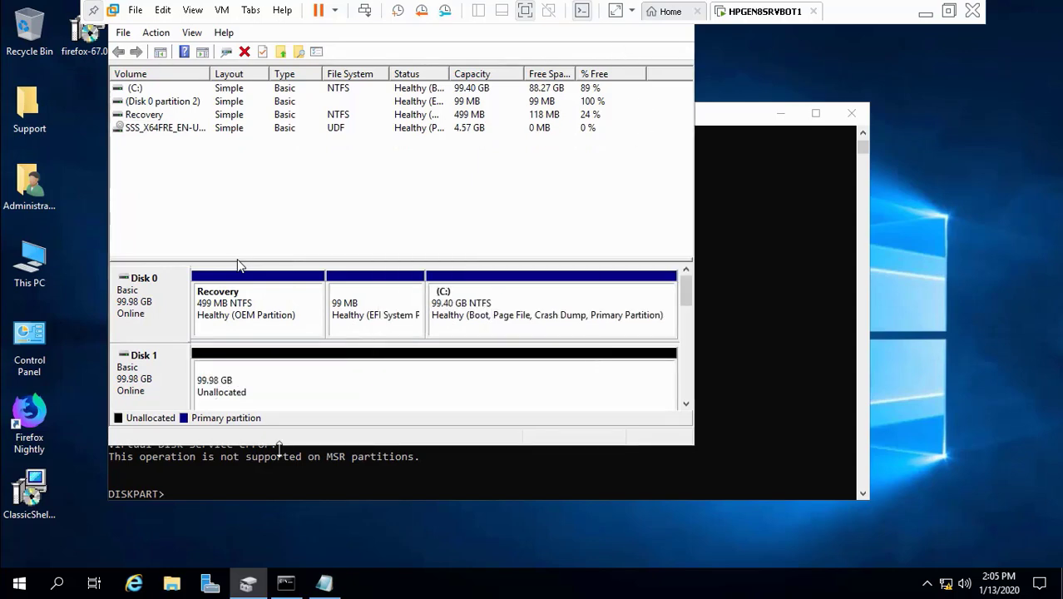
click(249, 489)
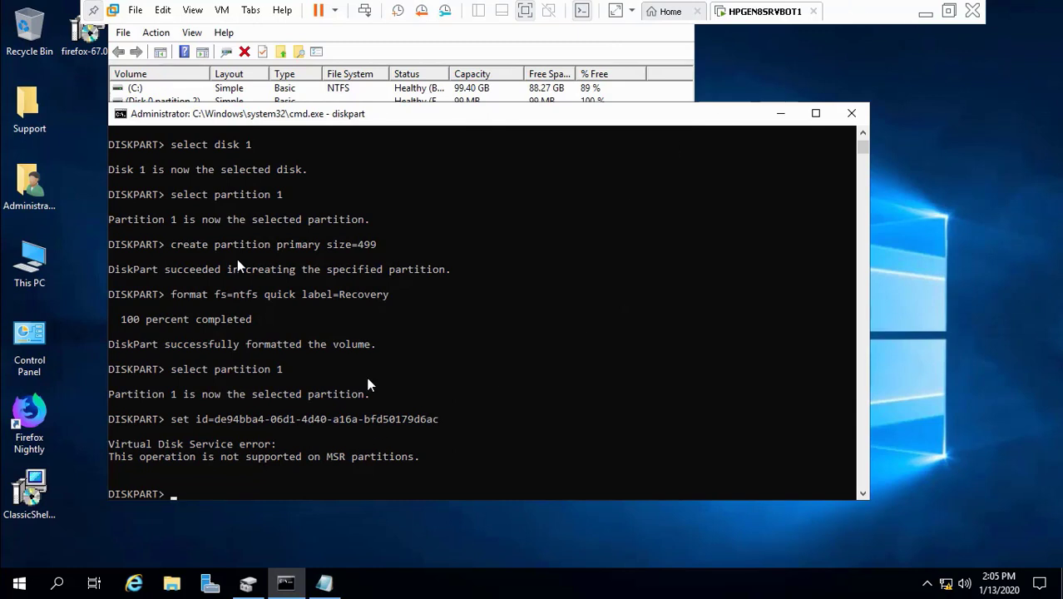
click(262, 577)
click(167, 391)
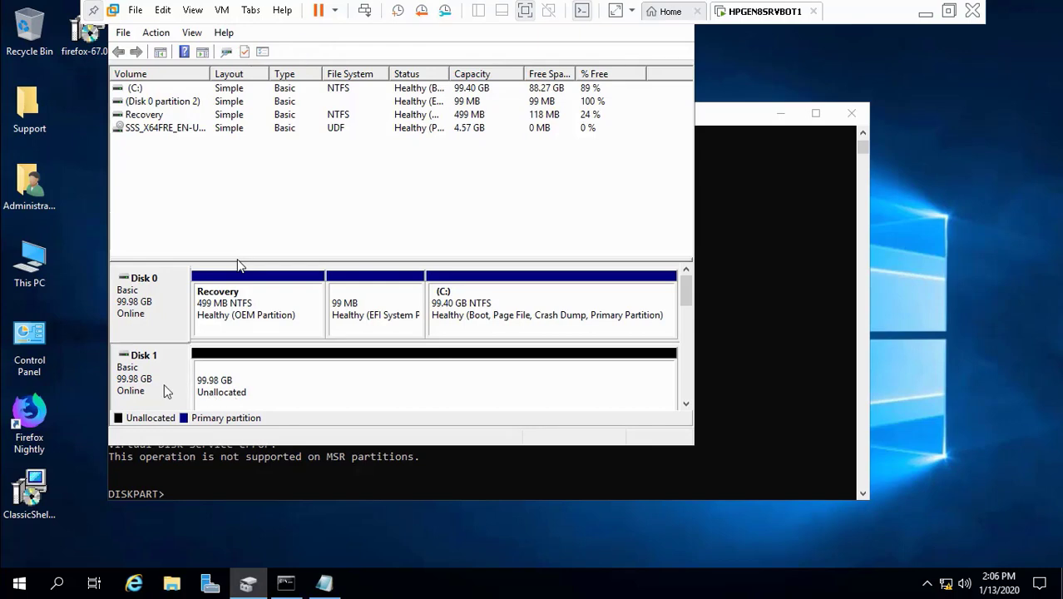
Copy "select disk 1" from Step-5 of the PDF guide and run it in diskpart on the virtual machine.
click(925, 12)
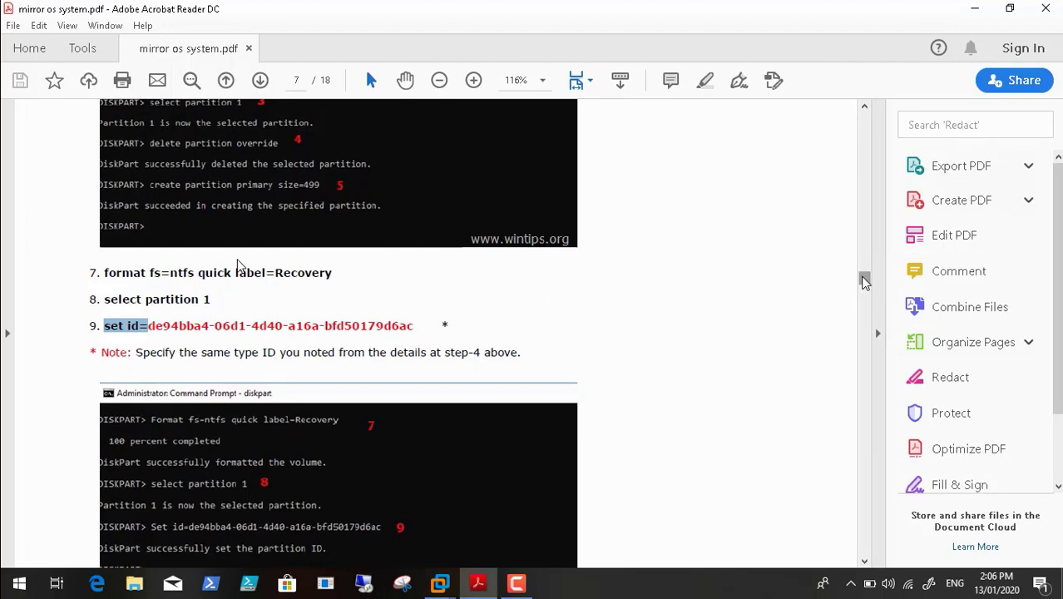
drag(865, 281, 865, 268)
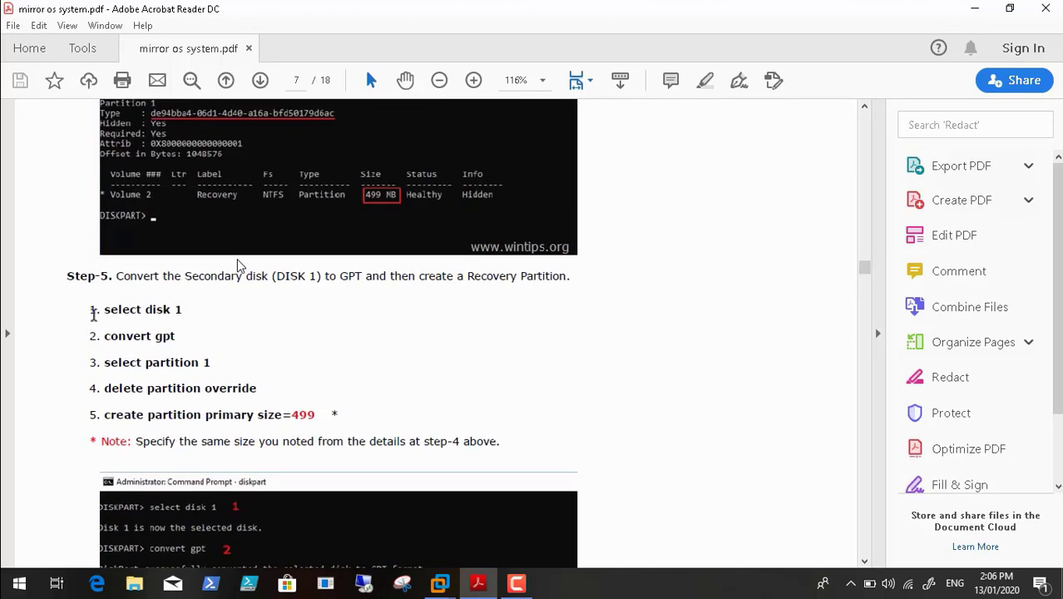
drag(104, 309, 183, 310)
key(ctrl+c)
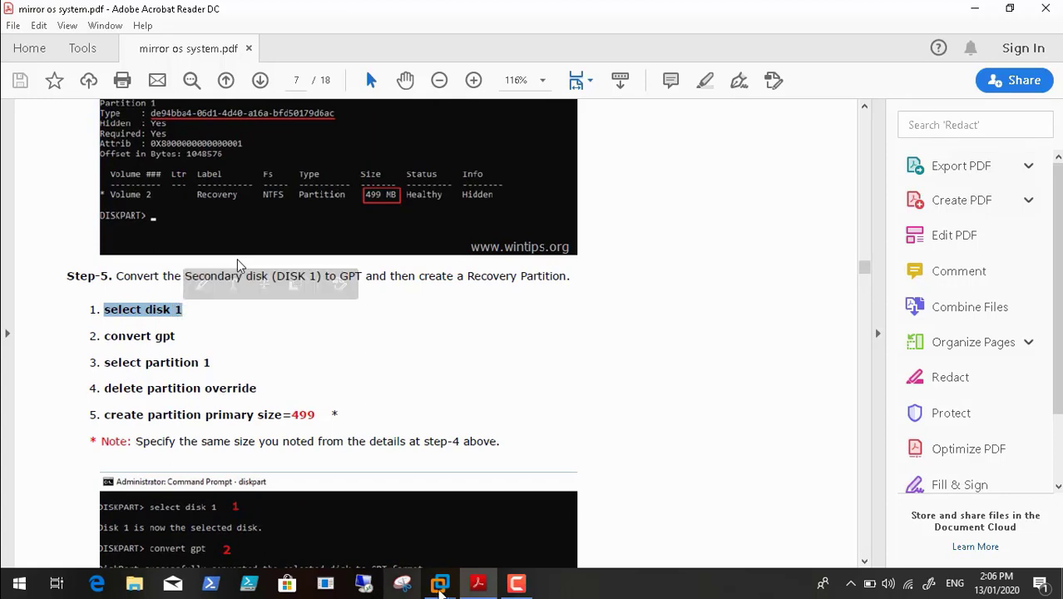
mouse_move(440, 586)
click(505, 490)
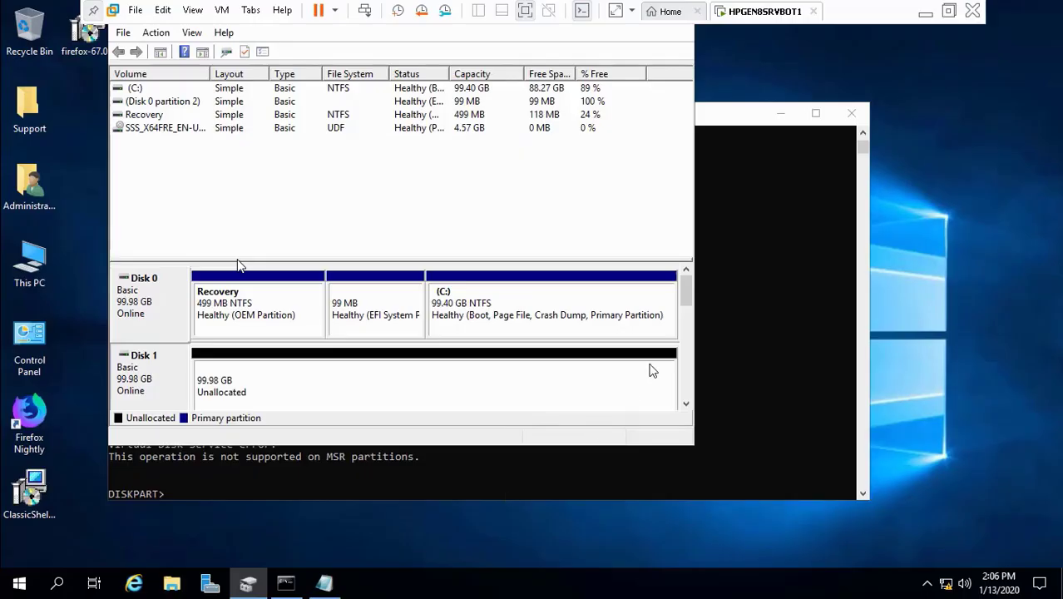
click(350, 483)
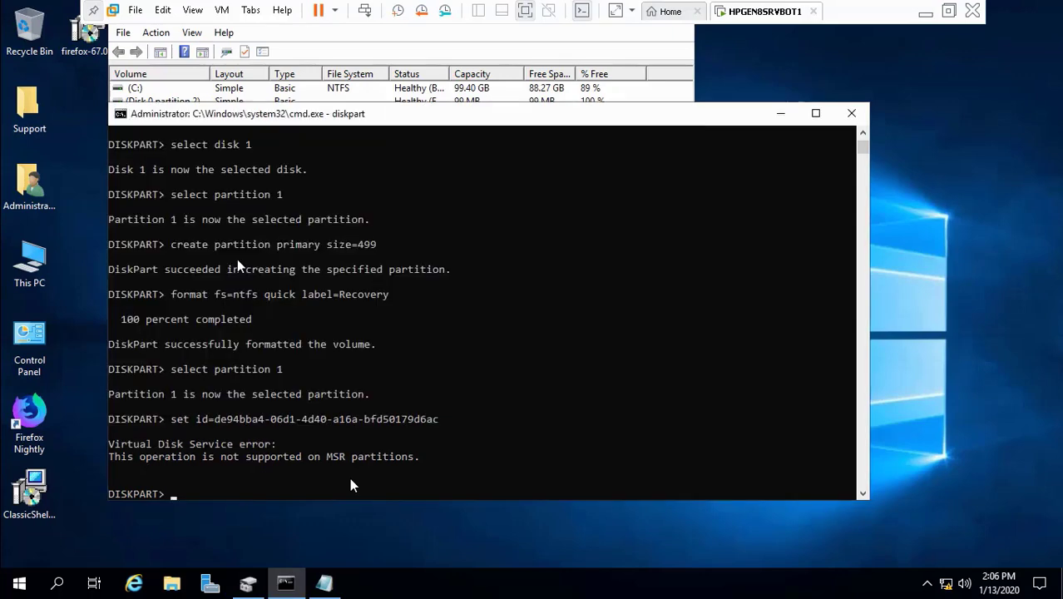
key(ctrl+v)
key(Return)
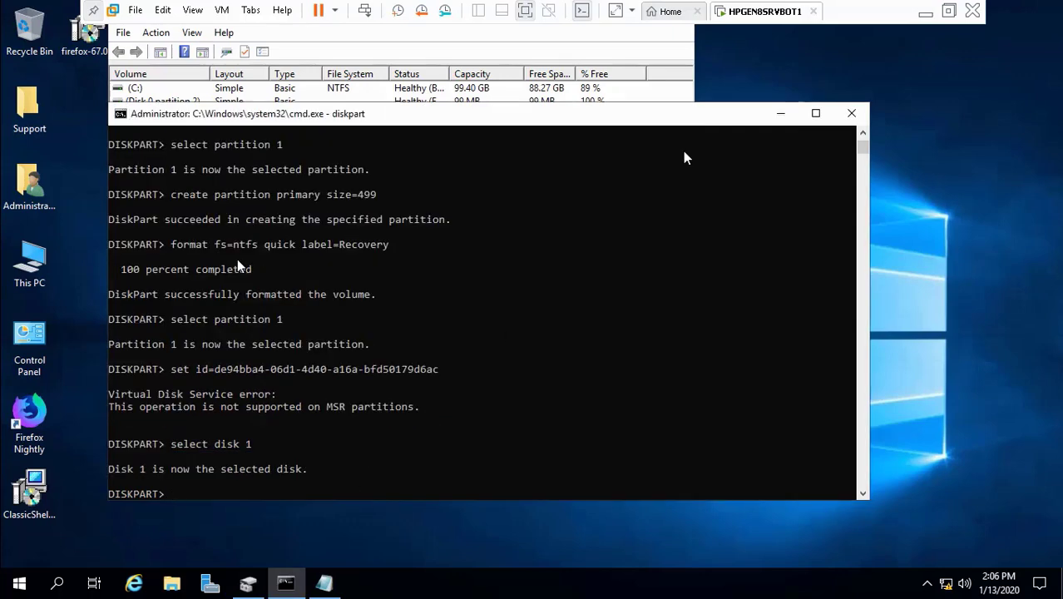
Copy "convert gpt" from Step-5 of the PDF guide and try to run it in diskpart.
click(925, 12)
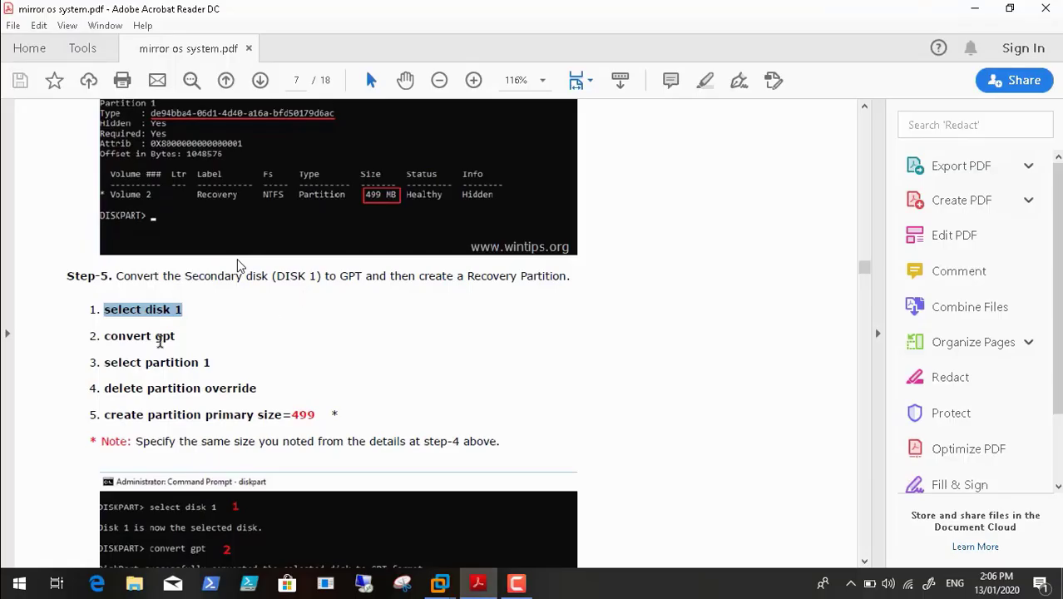
drag(109, 337, 171, 335)
key(super+c)
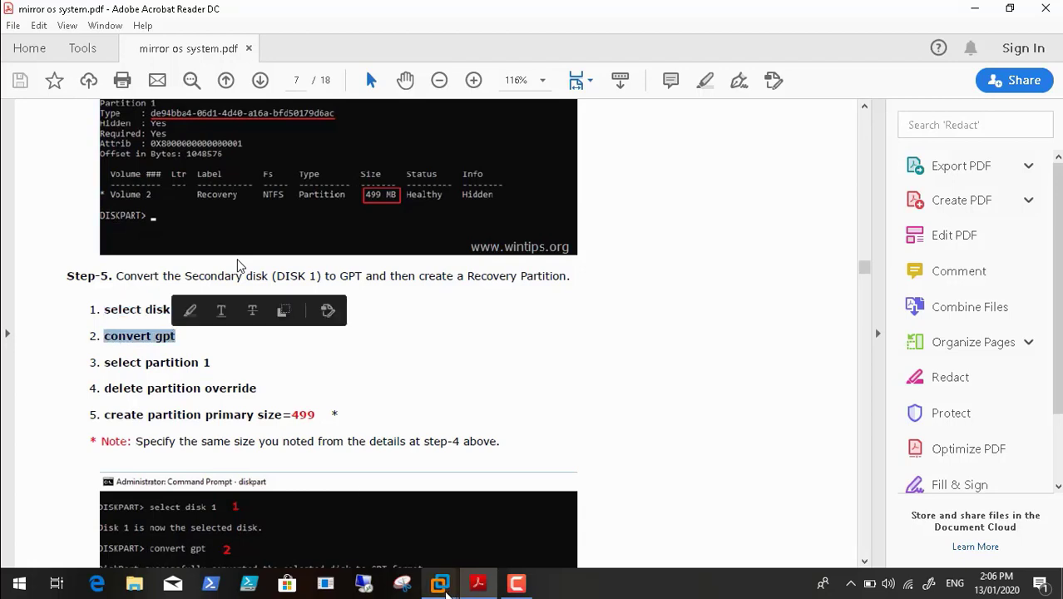
mouse_move(439, 584)
click(503, 510)
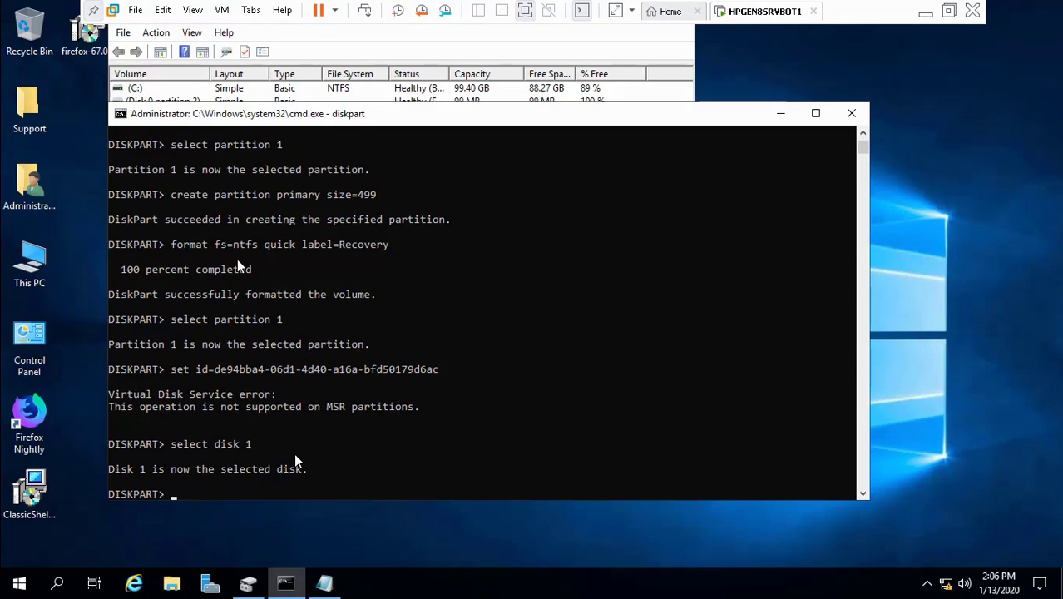
right_click(295, 455)
key(Return)
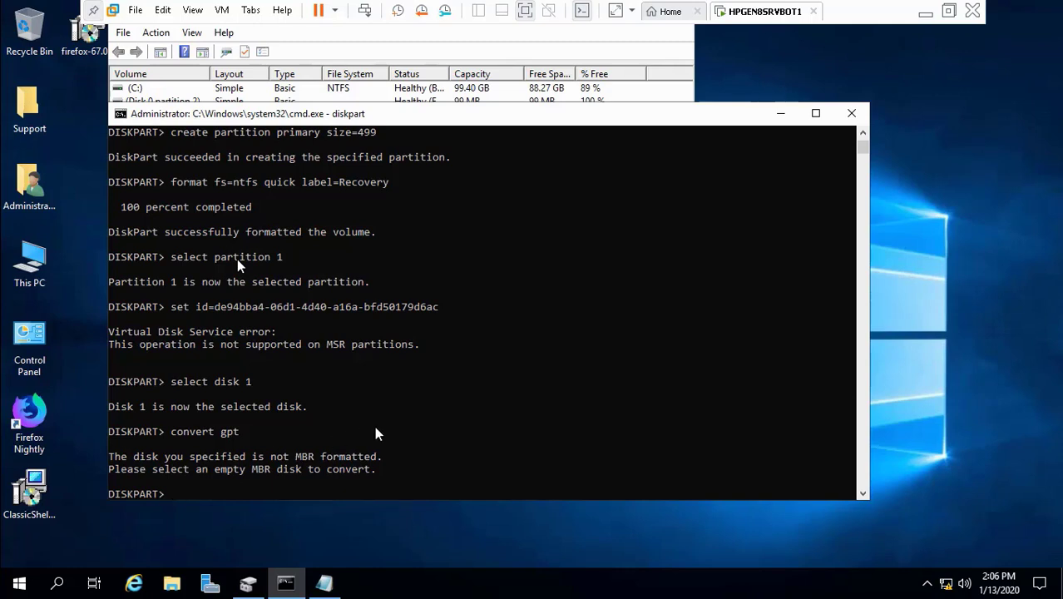
Check the conversion options of Disk 1 and Disk 0 and the general properties of Disk 0 in Disk Management.
click(781, 113)
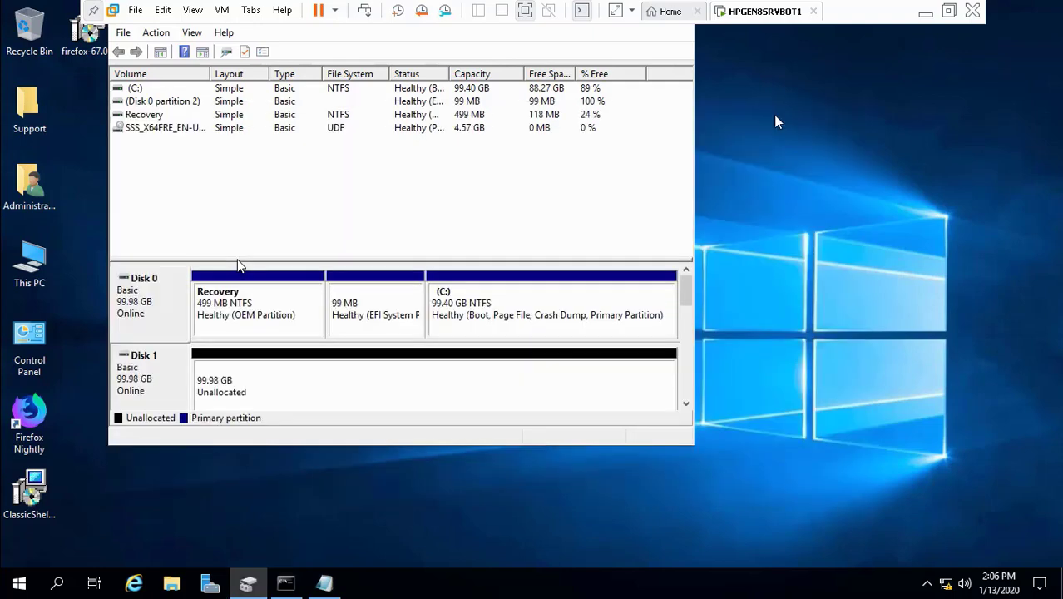
right_click(148, 368)
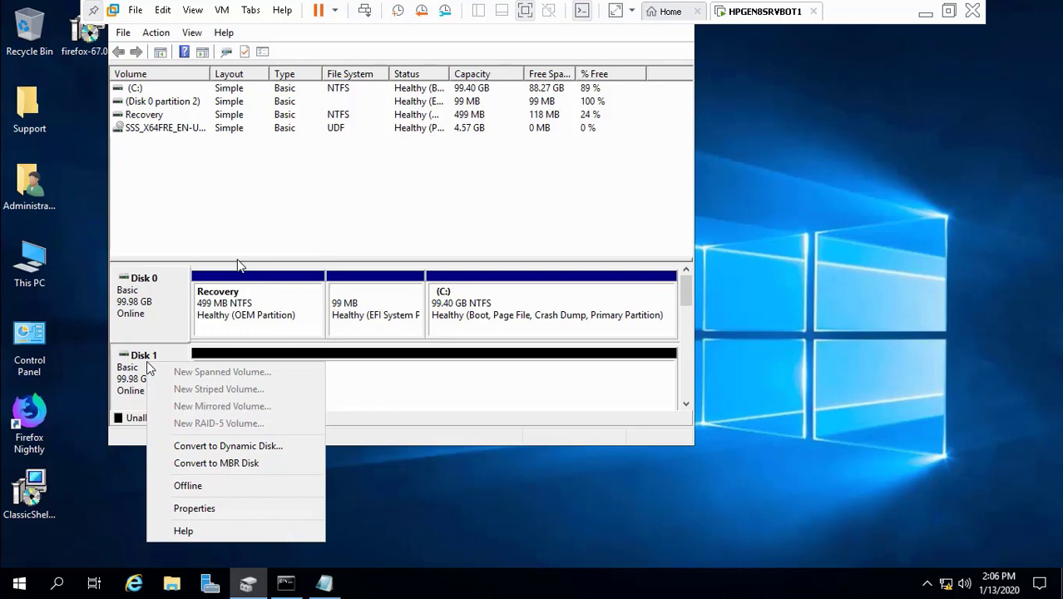
click(137, 319)
right_click(139, 320)
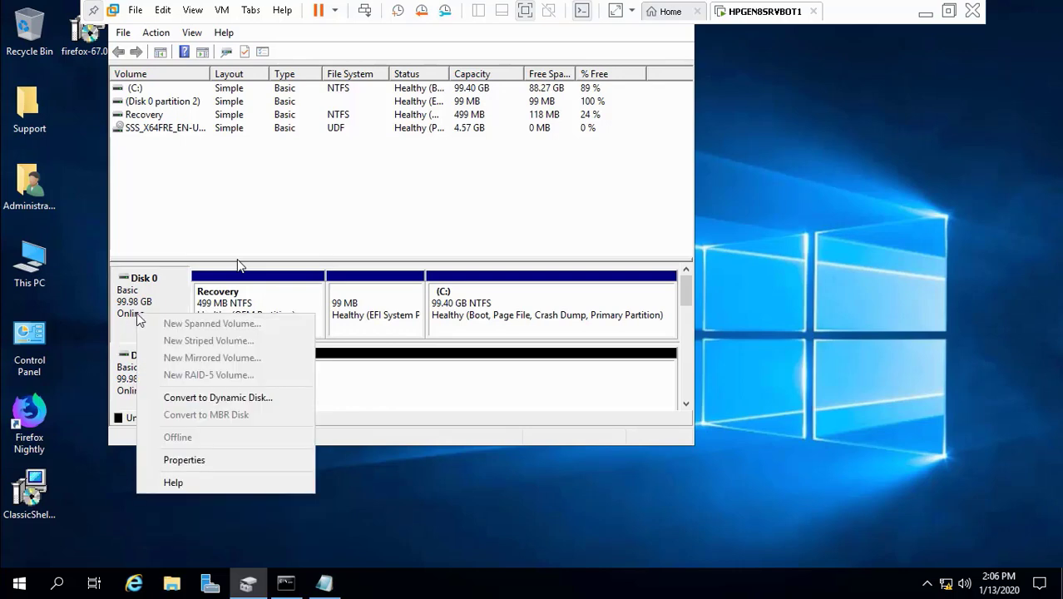
click(203, 459)
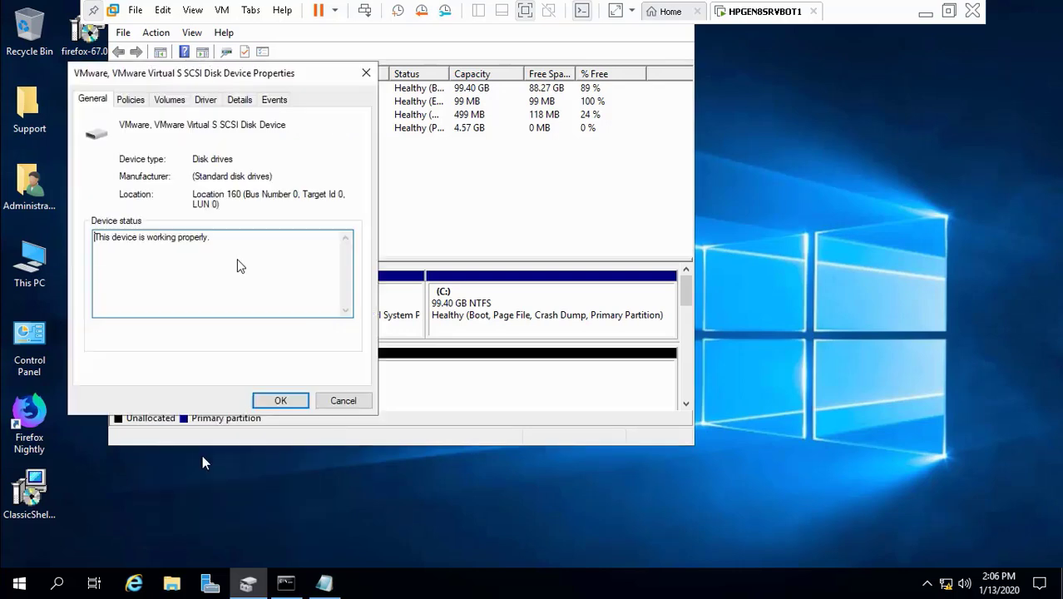
click(343, 400)
right_click(150, 314)
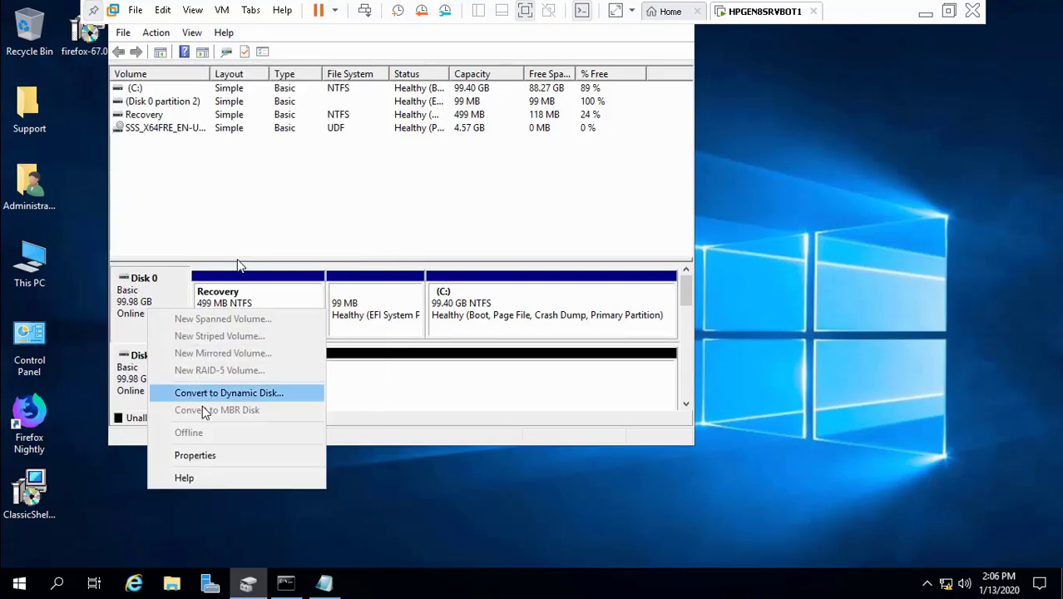
click(349, 385)
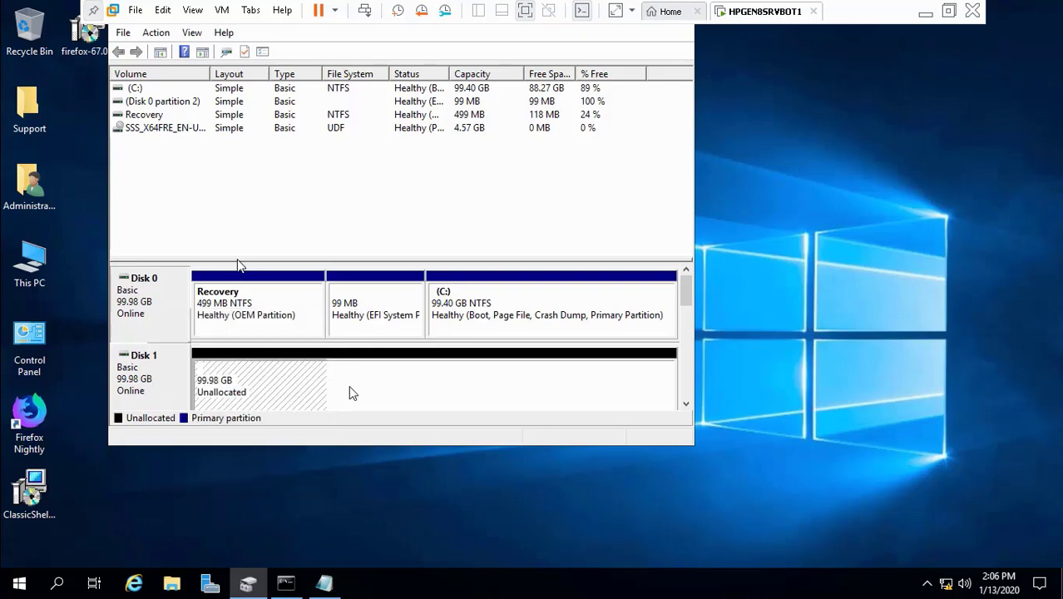
Convert the empty Disk 1 to an MBR disk in Disk Management.
click(164, 381)
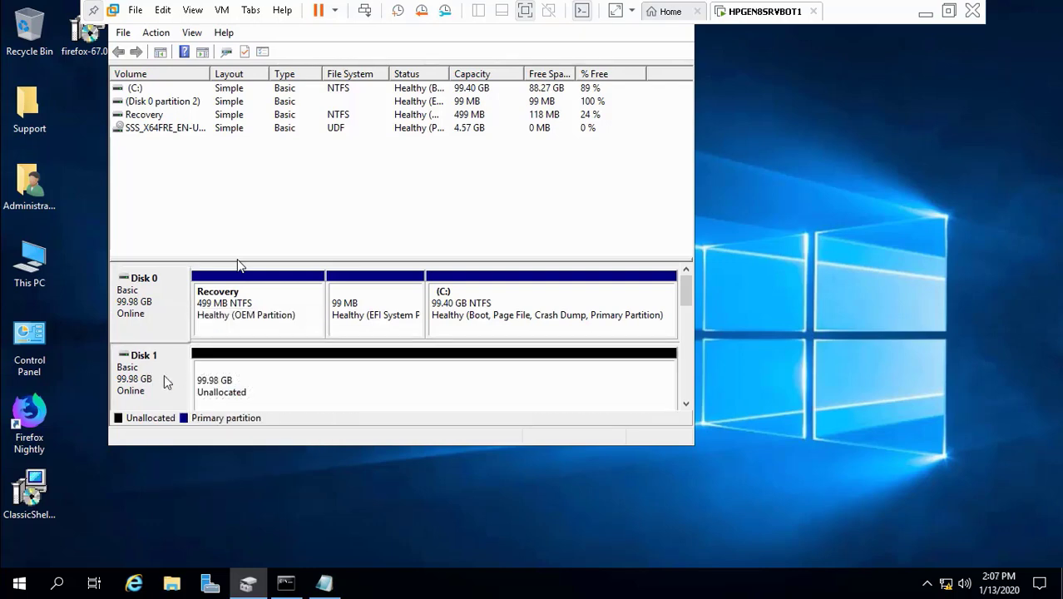
right_click(164, 378)
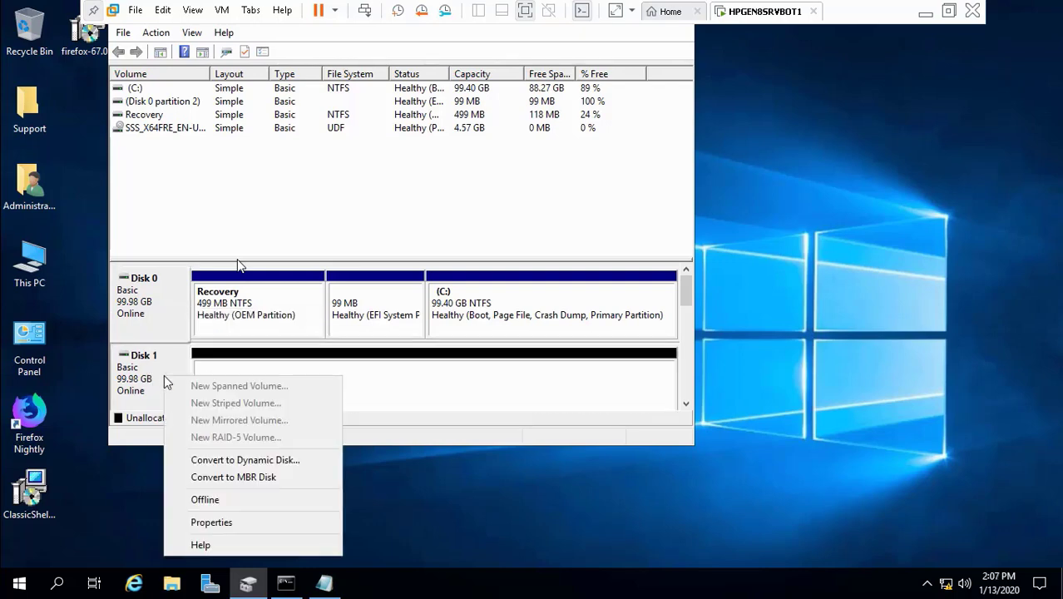
click(248, 477)
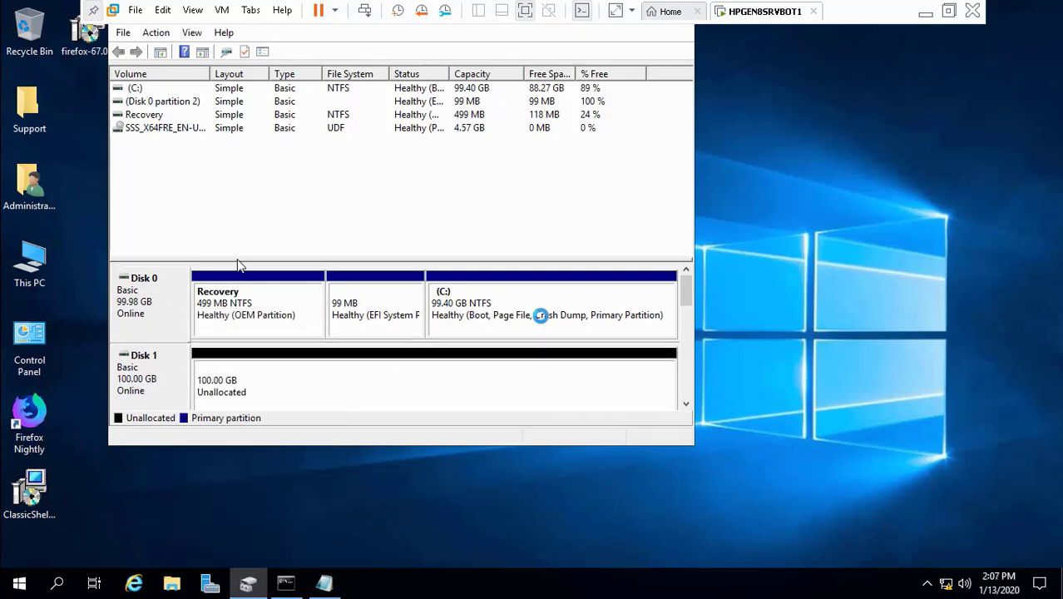
Check the conversion options of Disk 1, and look up the partition style of Disk 0 in its volume properties.
right_click(146, 383)
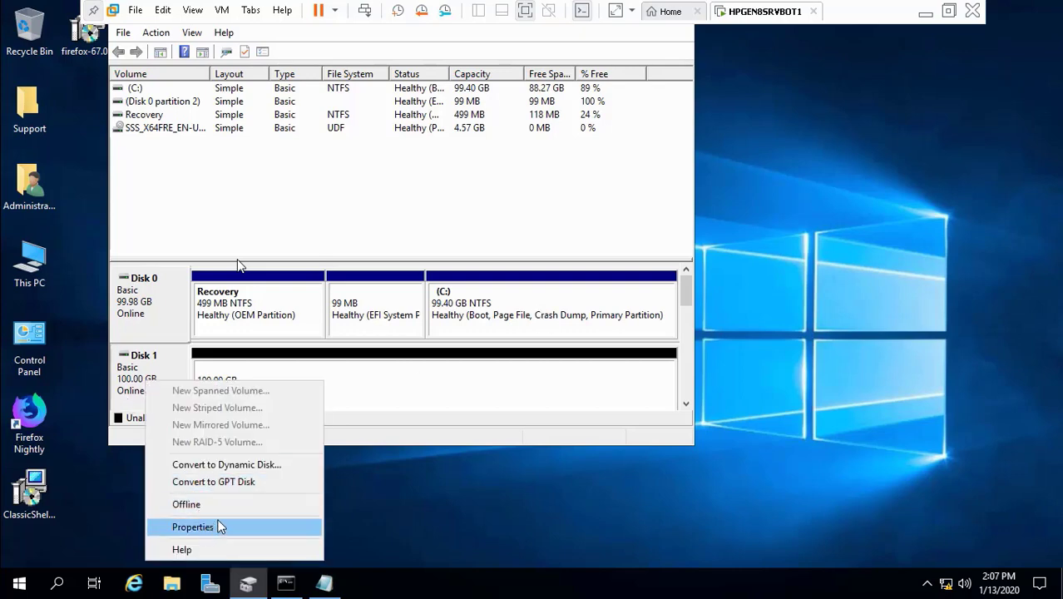
click(154, 313)
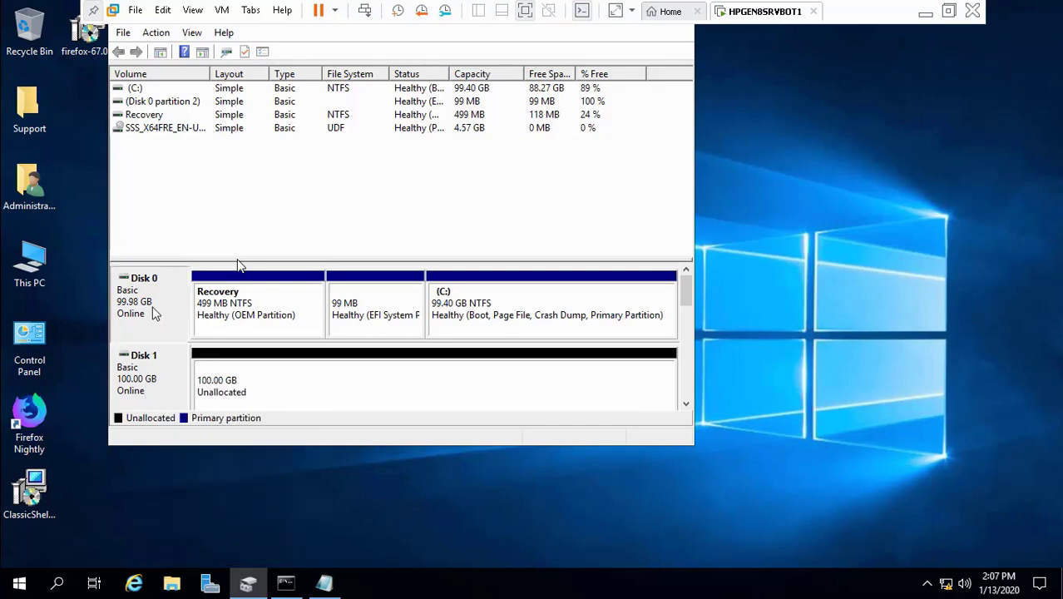
right_click(154, 312)
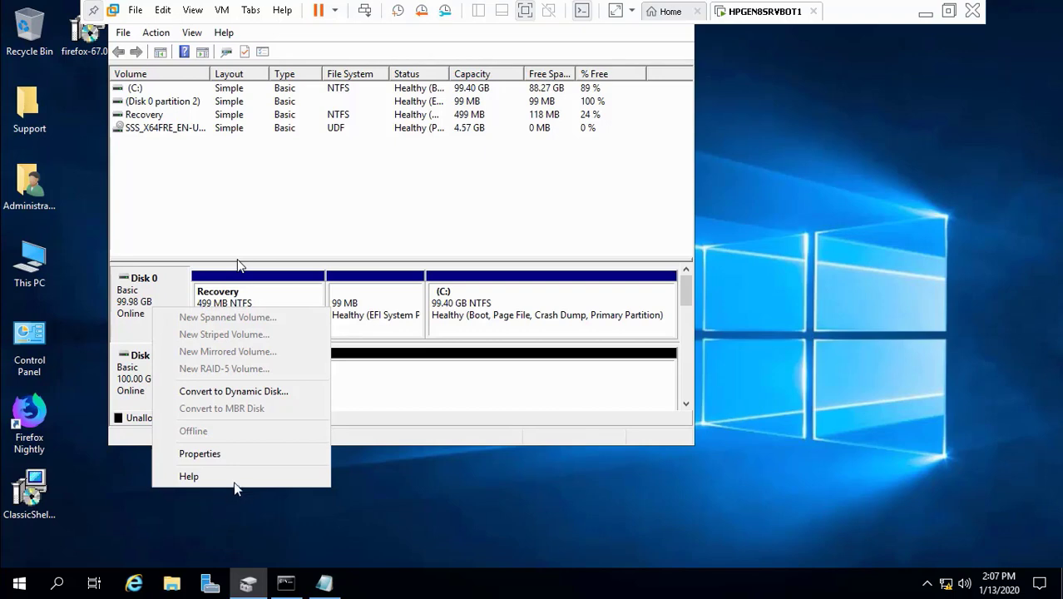
click(258, 457)
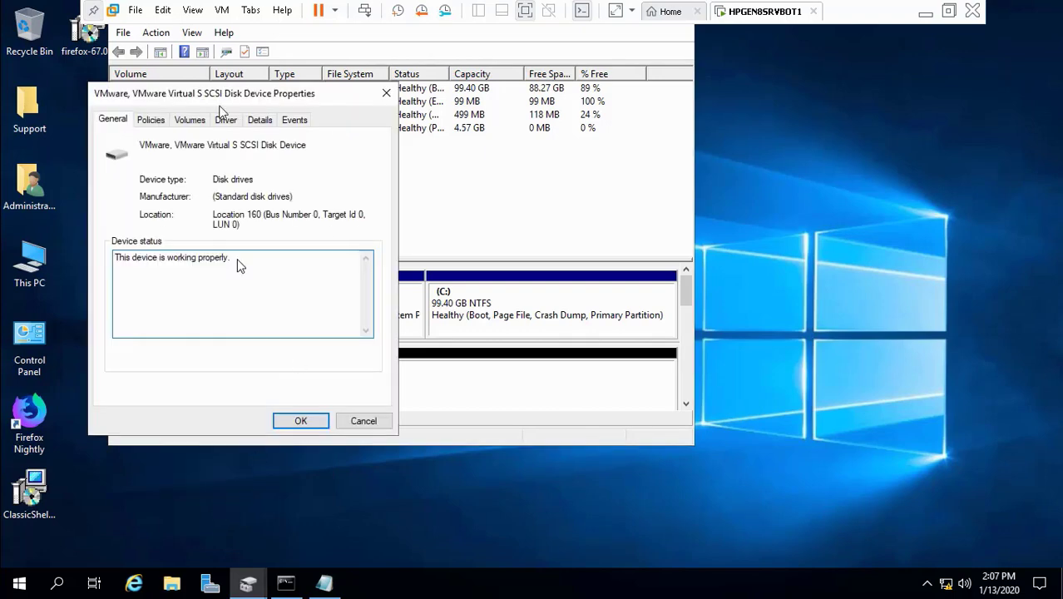
click(191, 121)
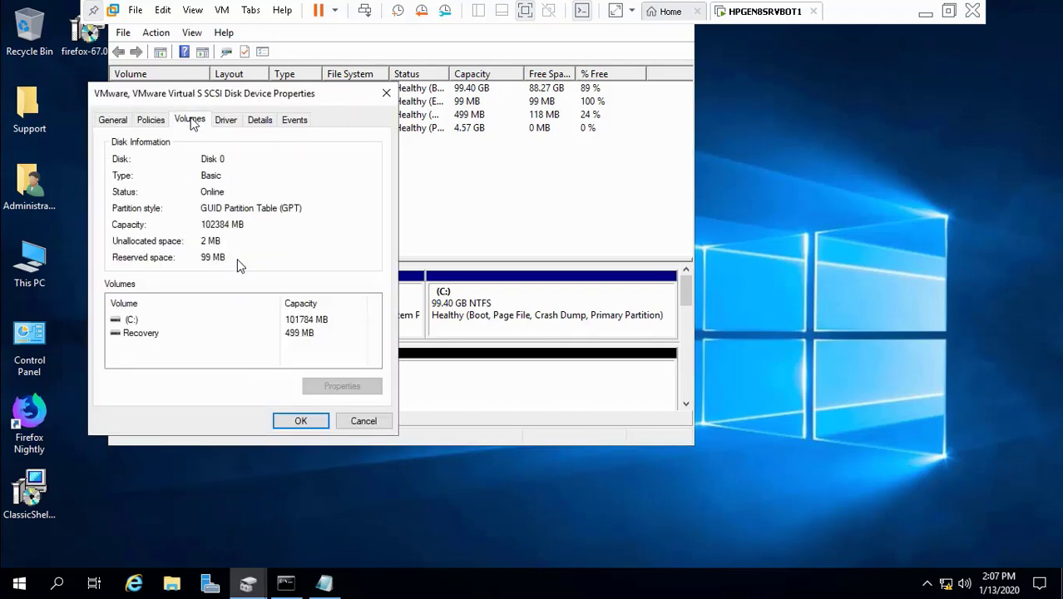
click(358, 422)
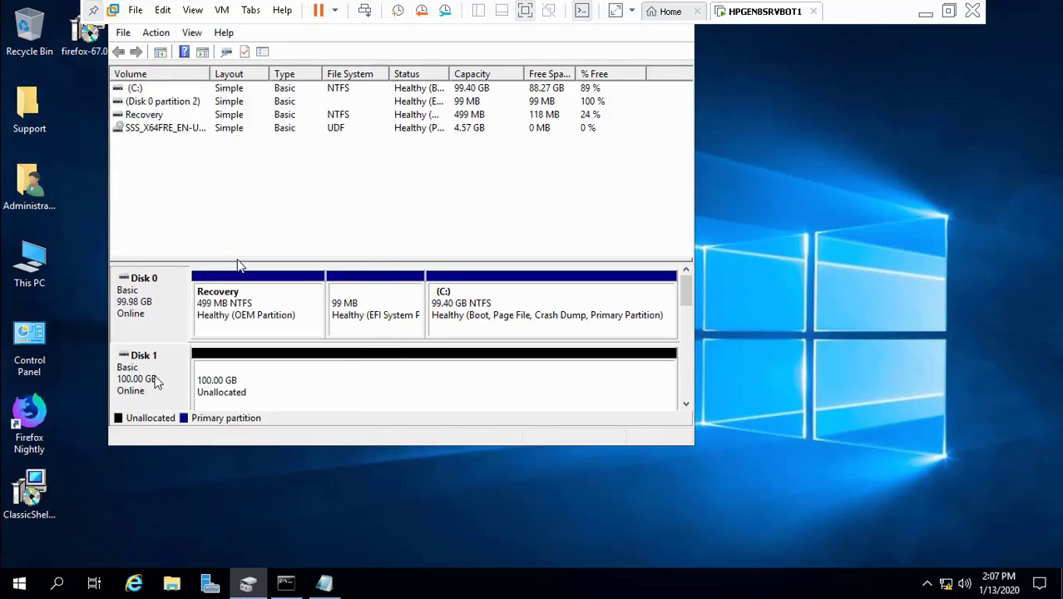
Compare the available conversion options of Disk 1 and Disk 0 once more.
right_click(157, 381)
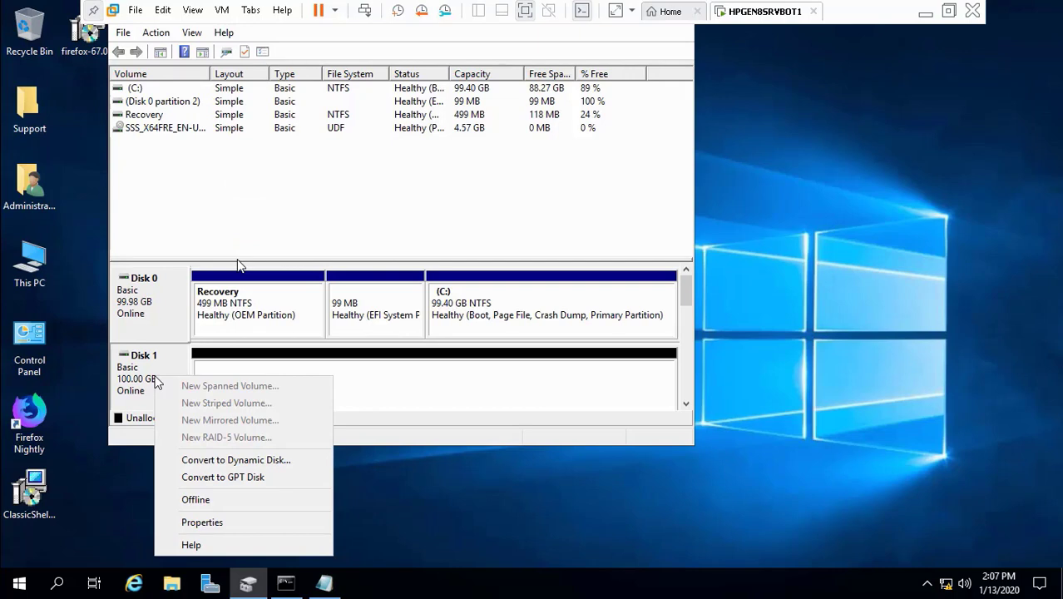
click(157, 315)
right_click(158, 314)
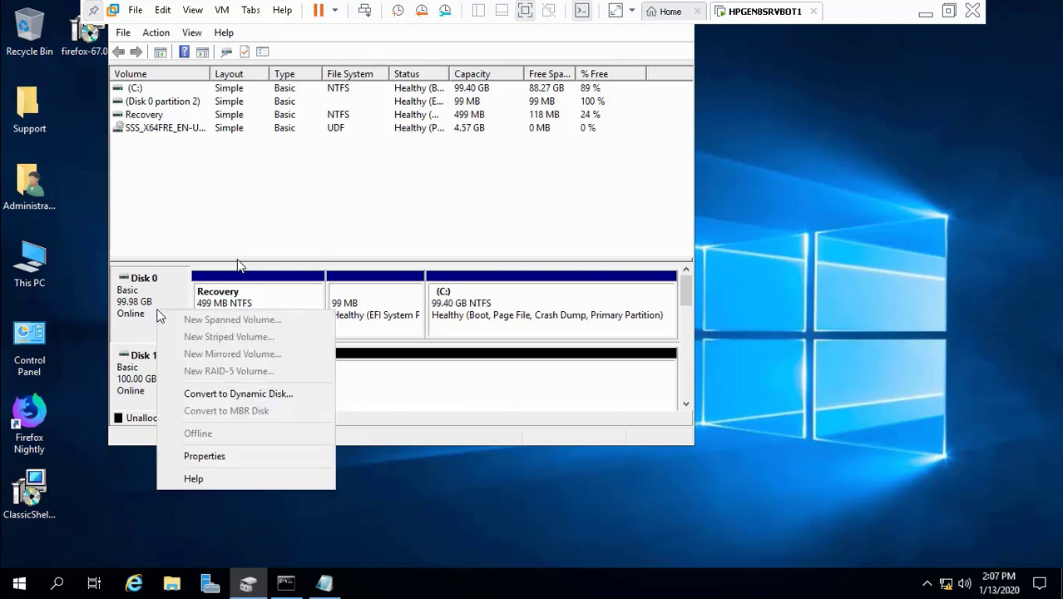
click(133, 375)
right_click(133, 374)
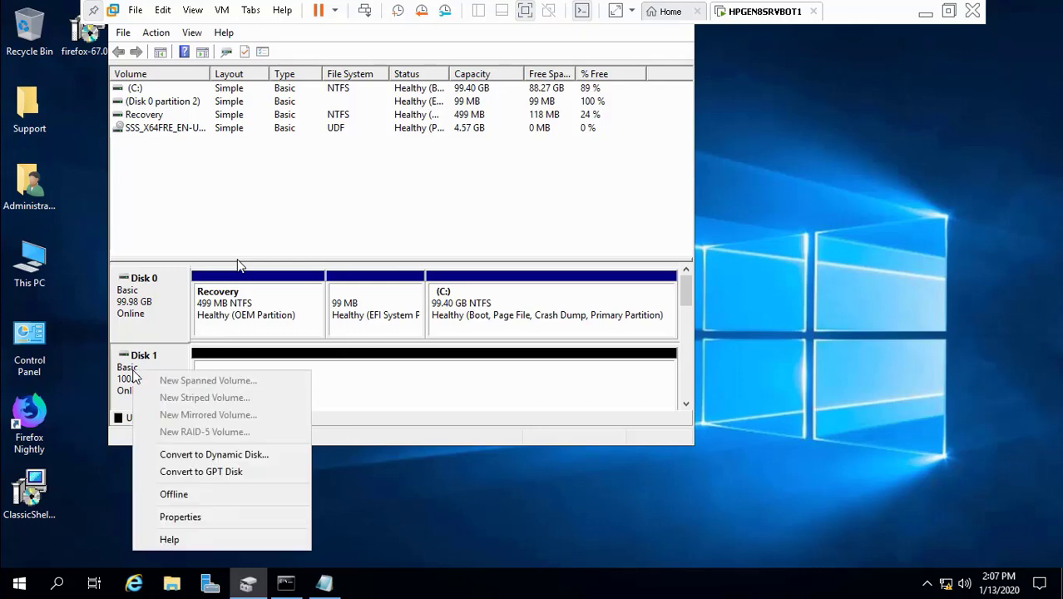
Review the PDF guide's partition style check, MBR section and Step-5 on converting Disk 1 to GPT, and return to the virtual machine.
click(925, 12)
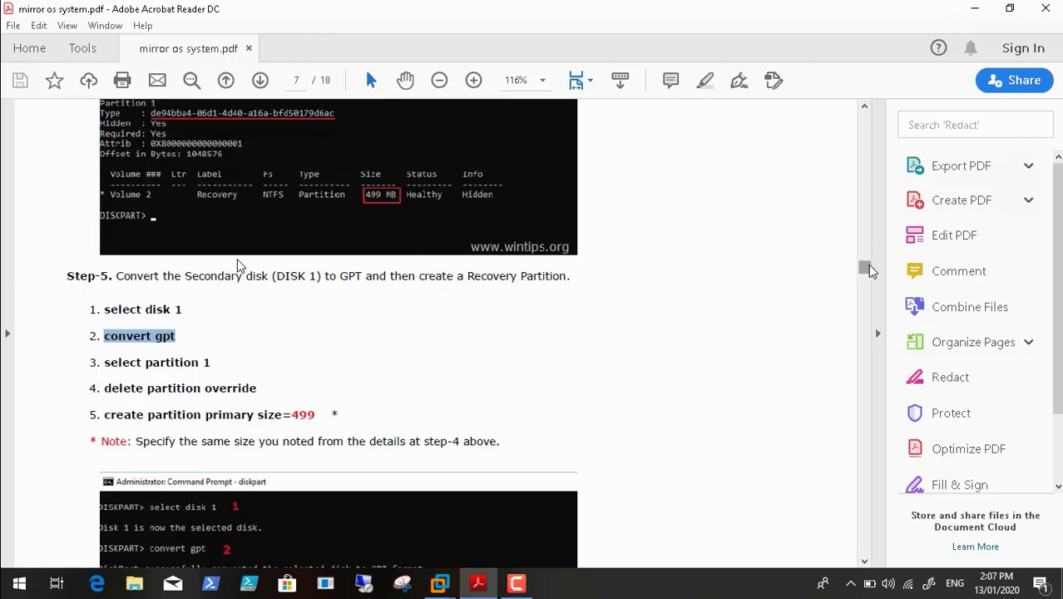
drag(865, 271, 884, 179)
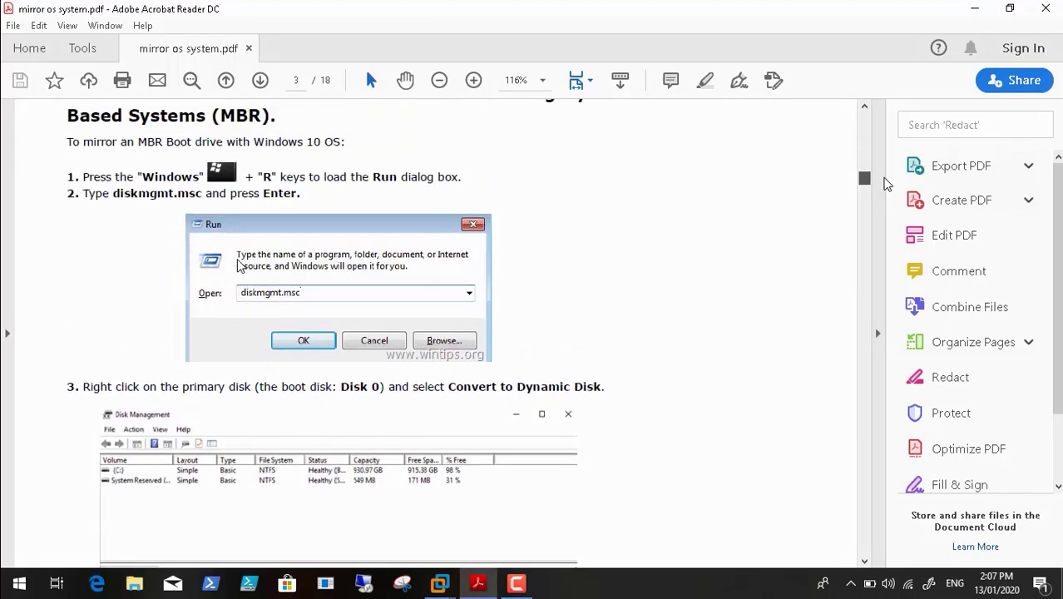
drag(886, 181, 888, 167)
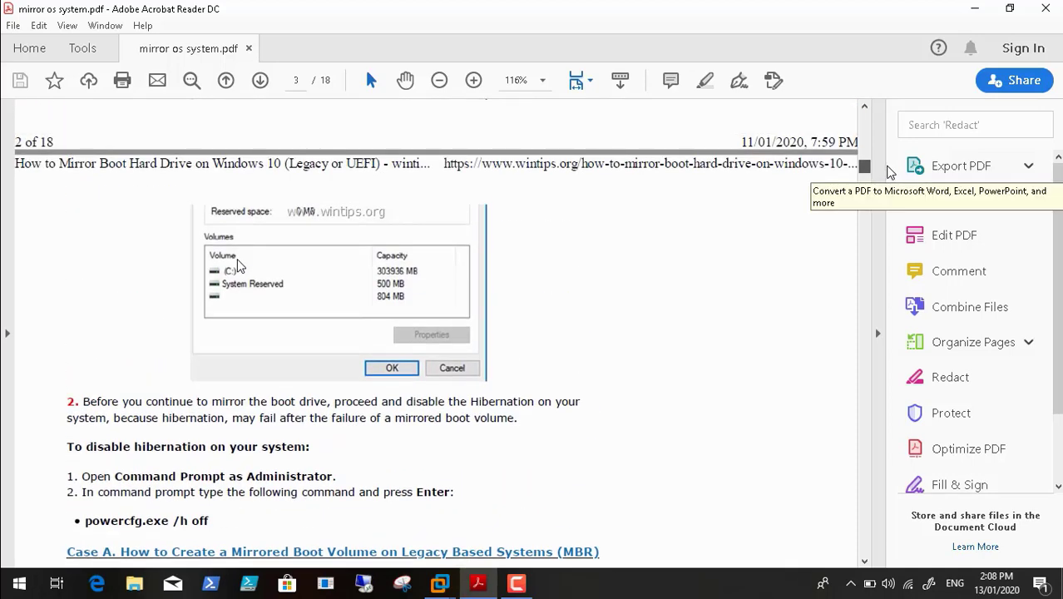
drag(888, 170, 890, 168)
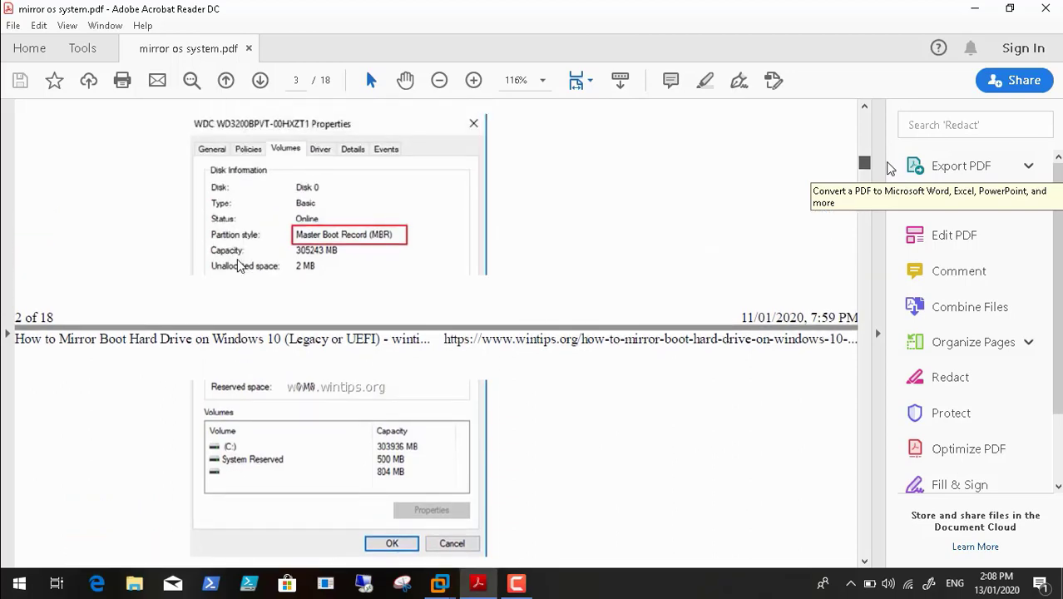
drag(890, 168, 883, 266)
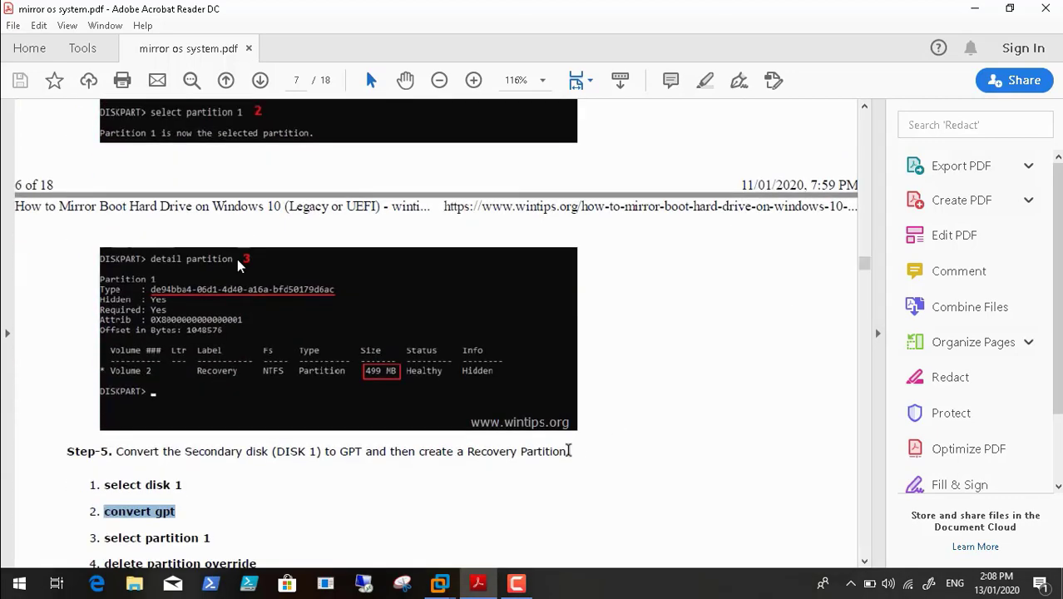
mouse_move(447, 588)
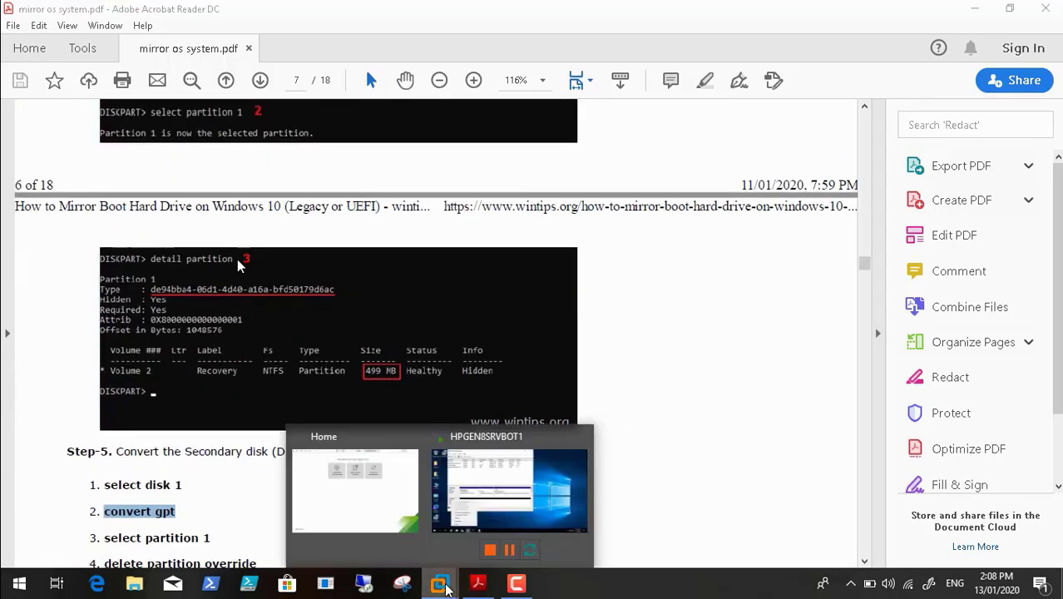
click(480, 502)
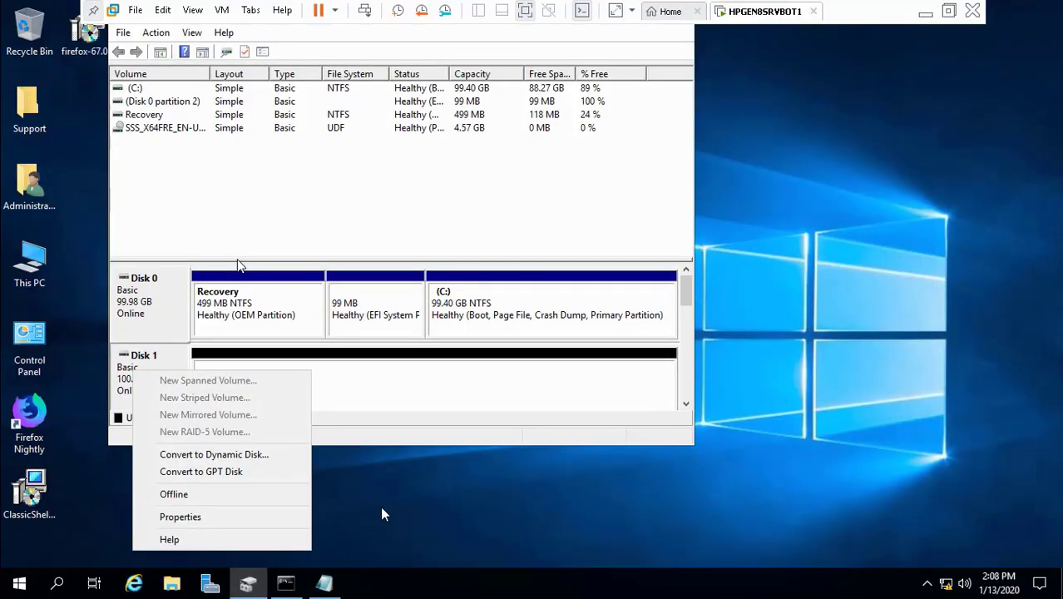
Rerun the convert gpt command in DiskPart to convert Disk 1 to GPT.
click(291, 573)
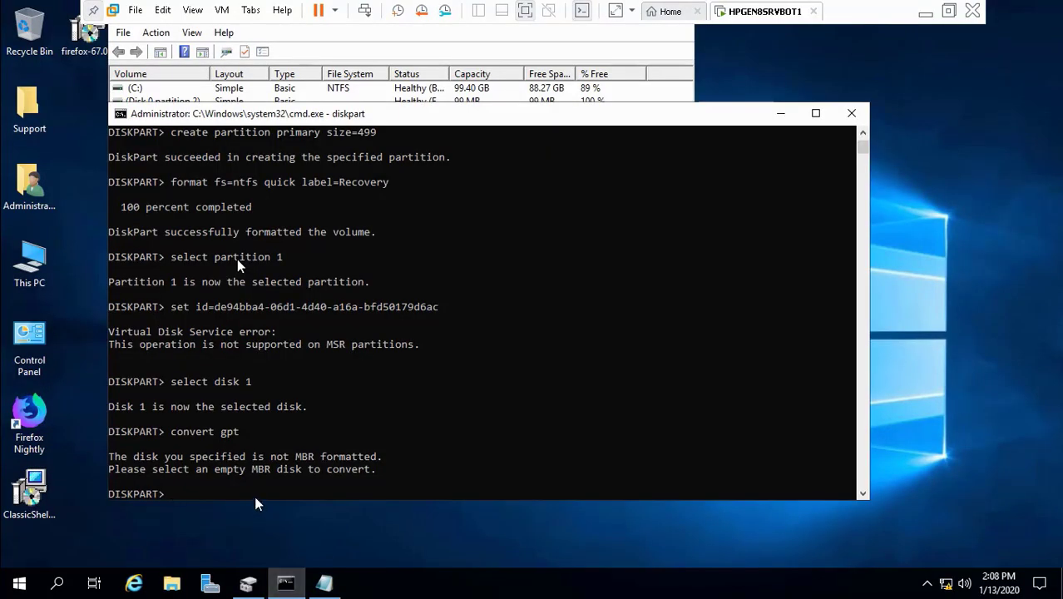
key(Up)
key(Return)
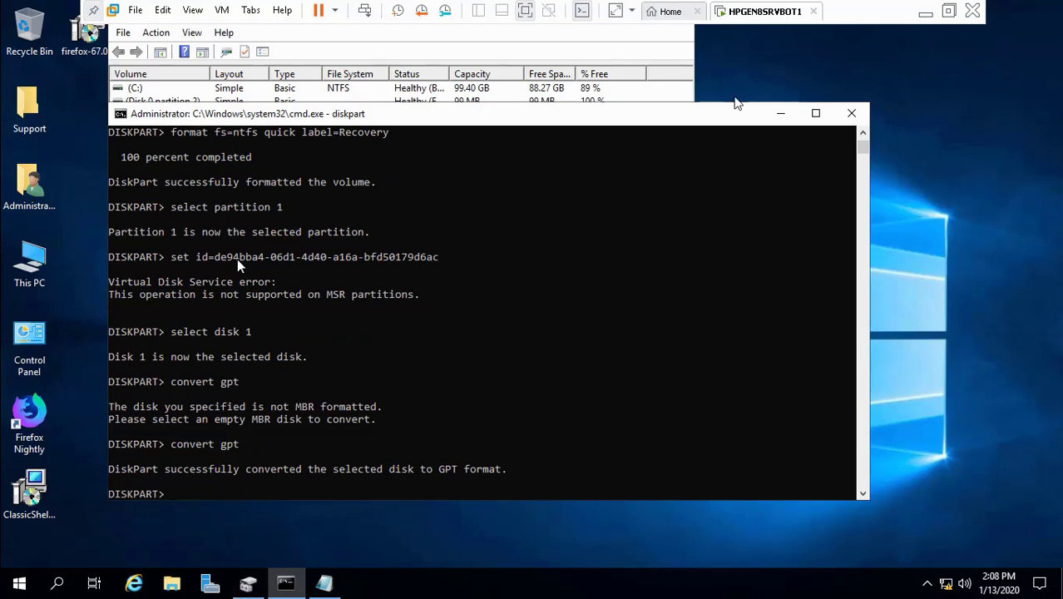
Copy the select partition 1 command from Step-5 of the PDF guide and run it in the virtual machine's DiskPart session.
click(925, 13)
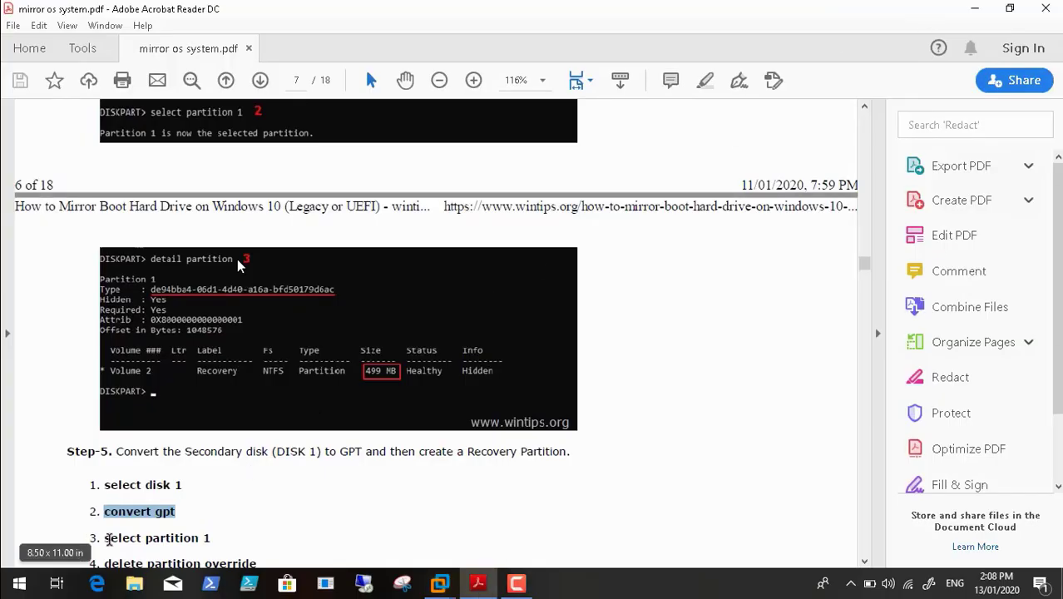
drag(106, 539, 215, 538)
key(ctrl+c)
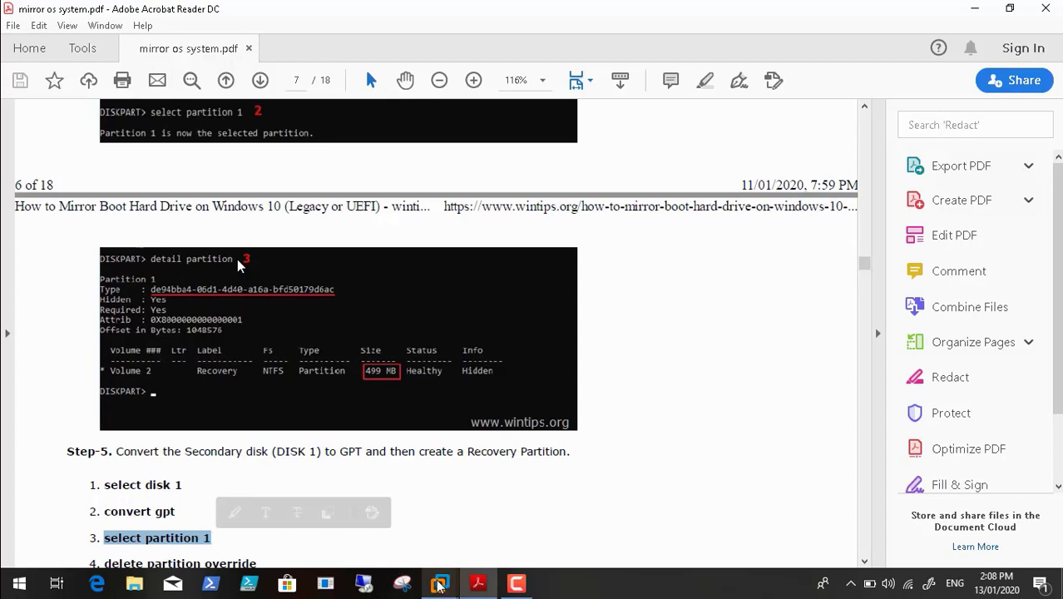
mouse_move(439, 584)
click(499, 499)
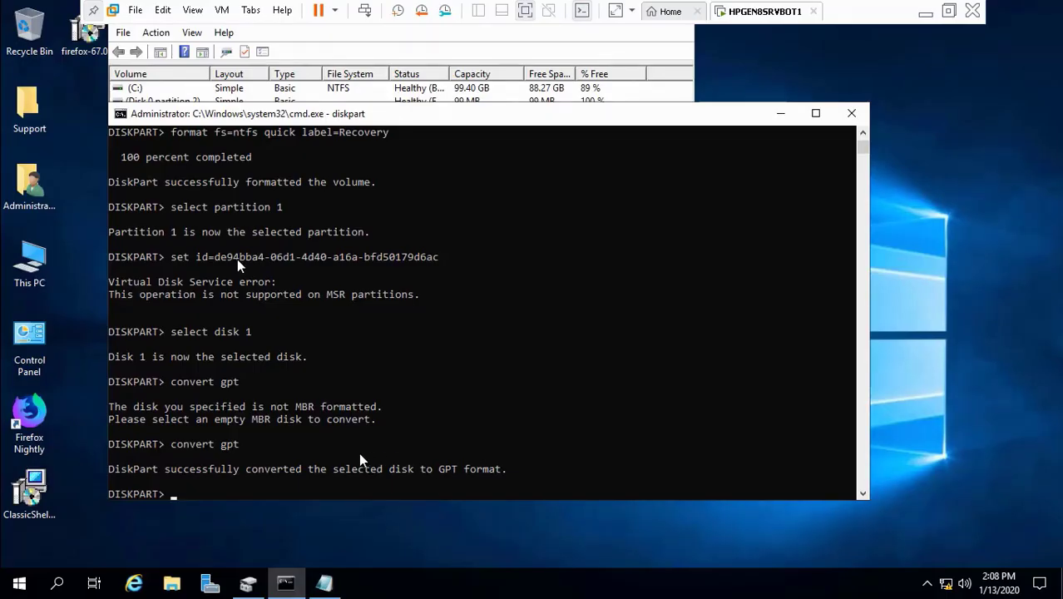
key(ctrl+v)
key(Return)
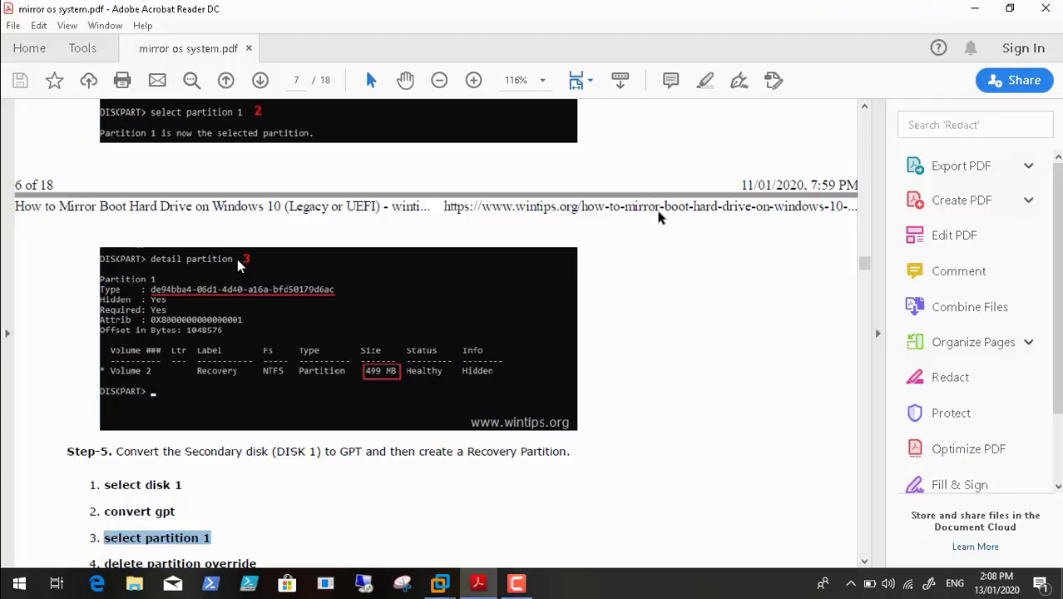
Delete the selected partition on Disk 1 by running the guide's delete partition override command in DiskPart.
click(925, 11)
drag(865, 261, 864, 266)
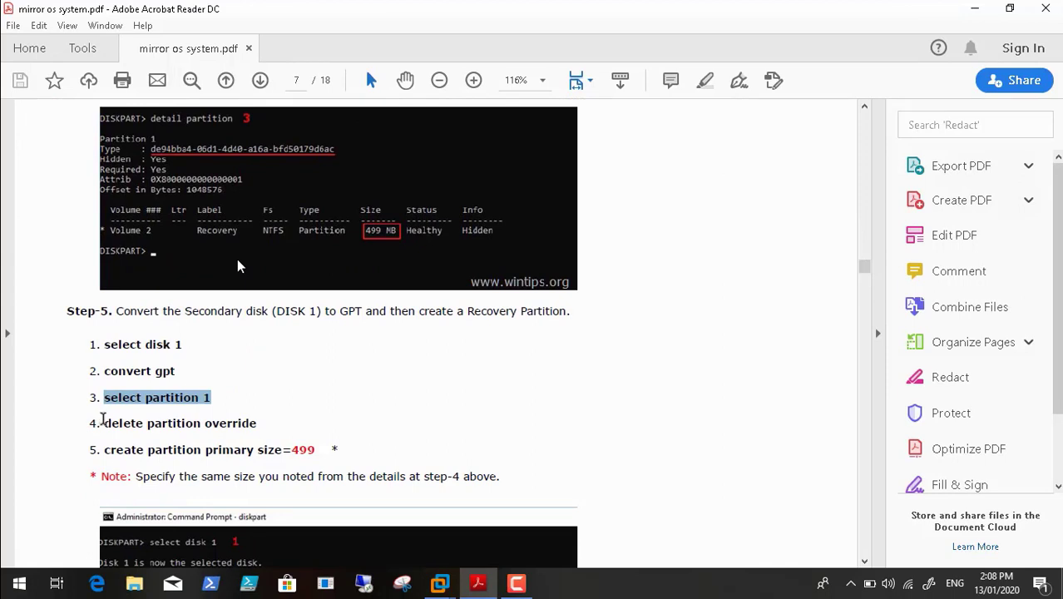
drag(105, 424, 210, 425)
key(super+c)
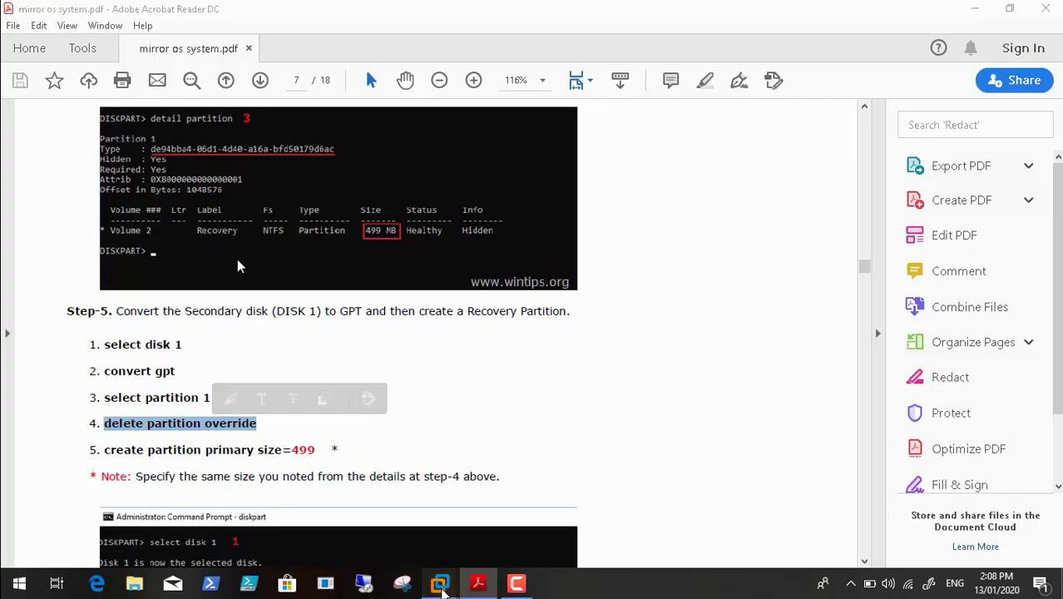
mouse_move(439, 582)
click(498, 494)
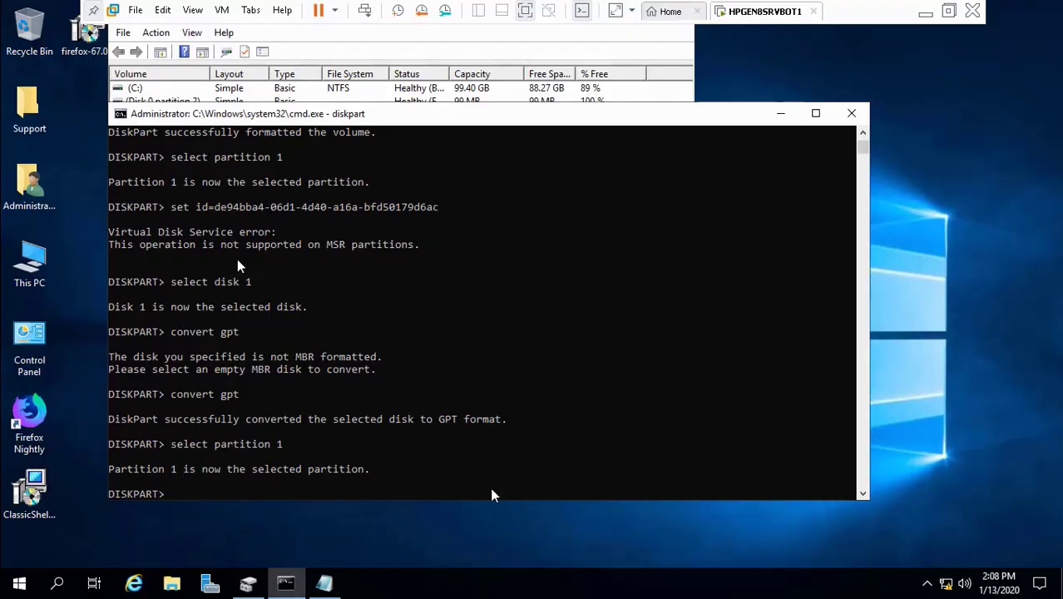
right_click(354, 493)
key(Return)
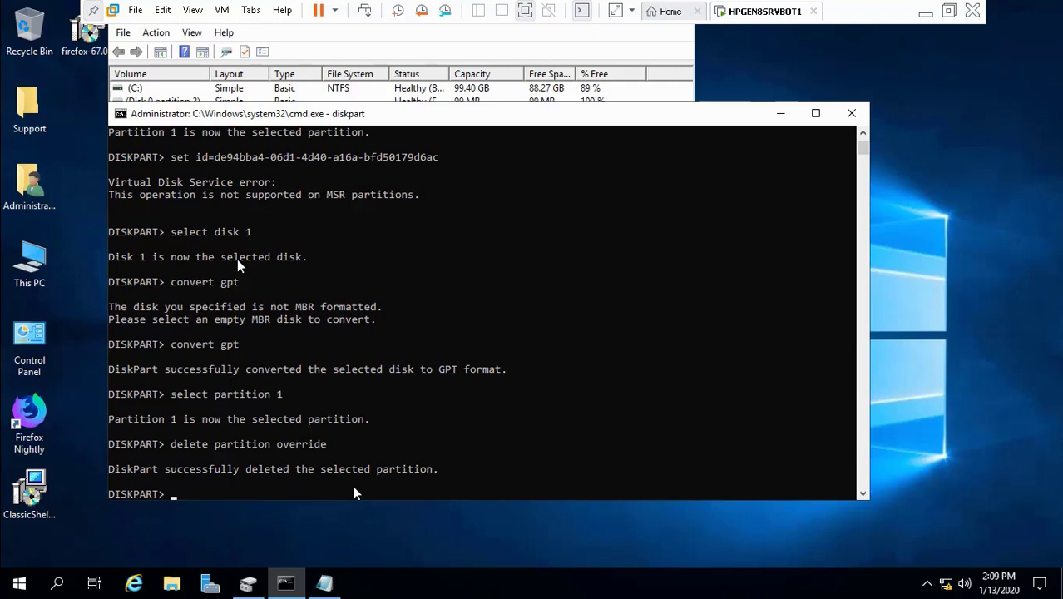
Create a 499 MB primary partition on Disk 1 with the guide's create partition primary size=499 command.
click(923, 12)
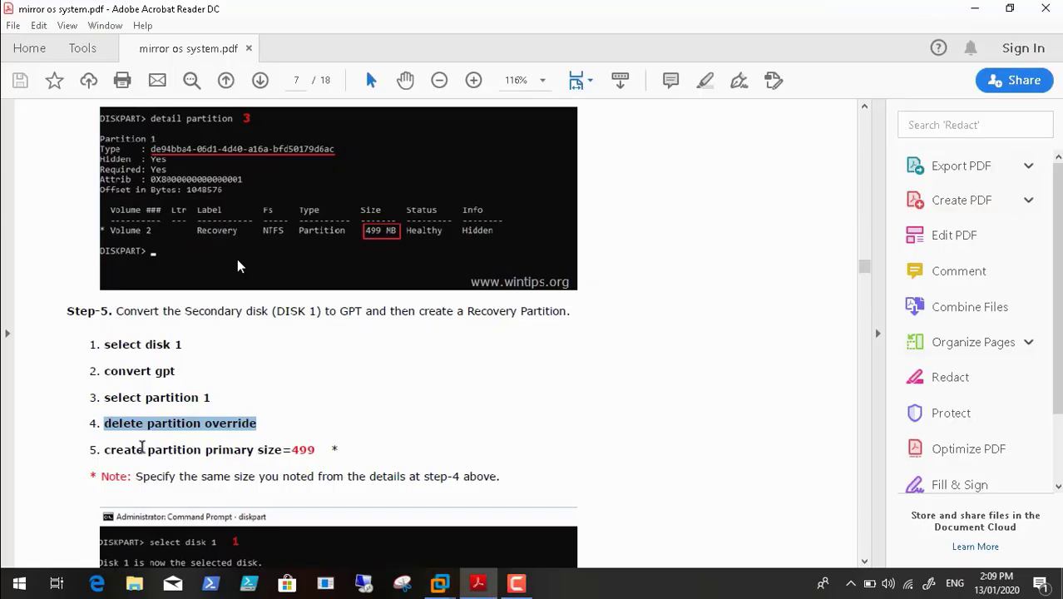
drag(103, 449, 309, 446)
key(super+c)
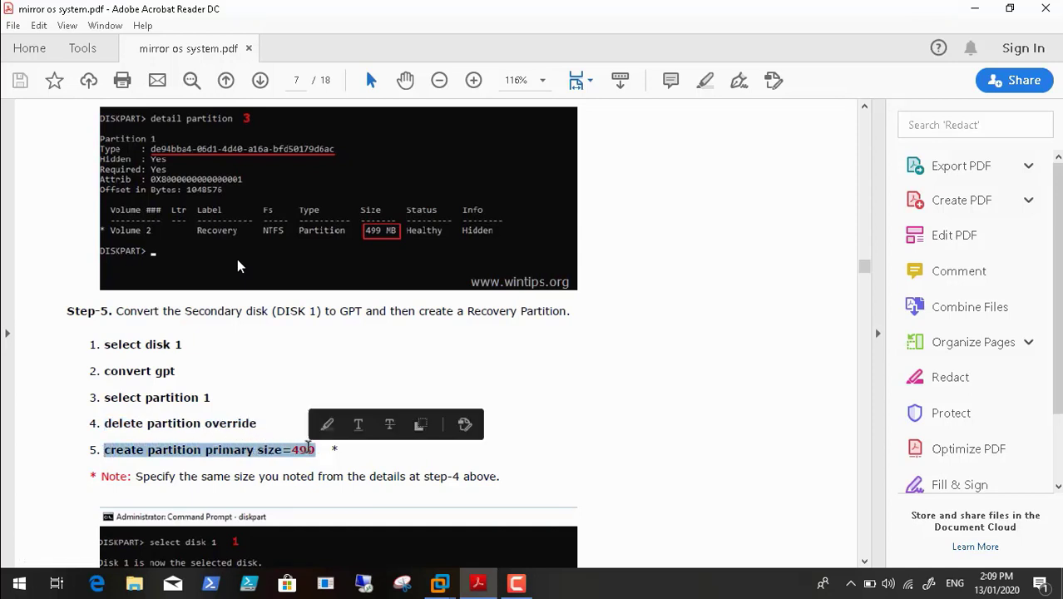
click(447, 586)
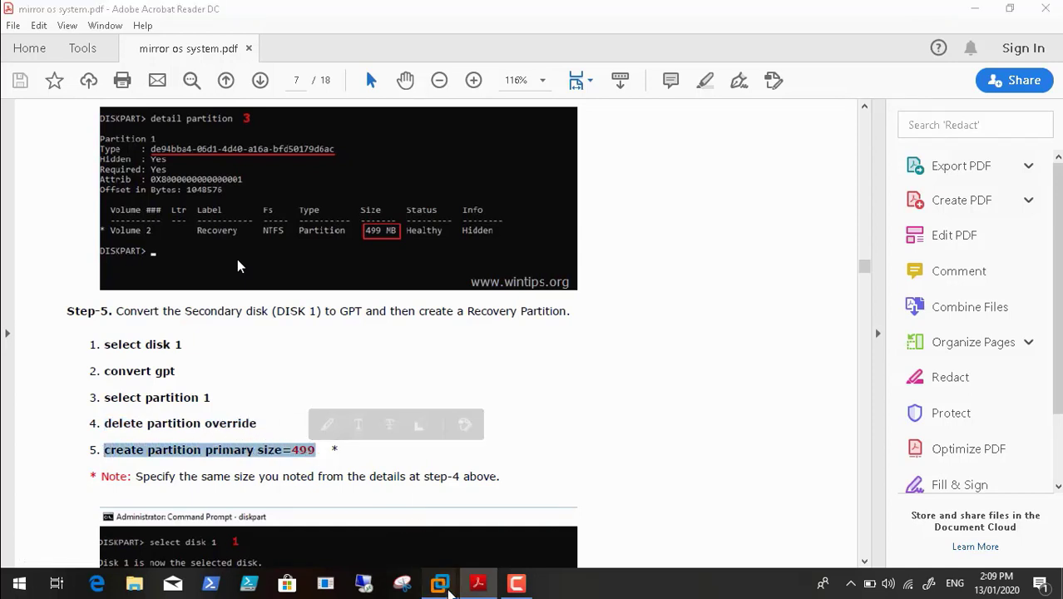
click(491, 507)
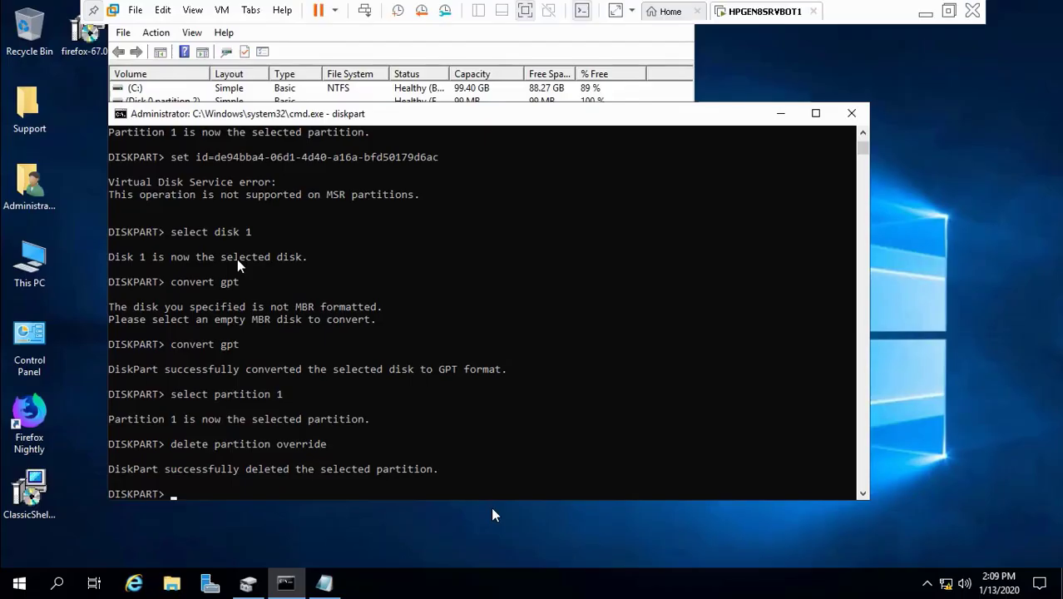
right_click(355, 457)
key(Return)
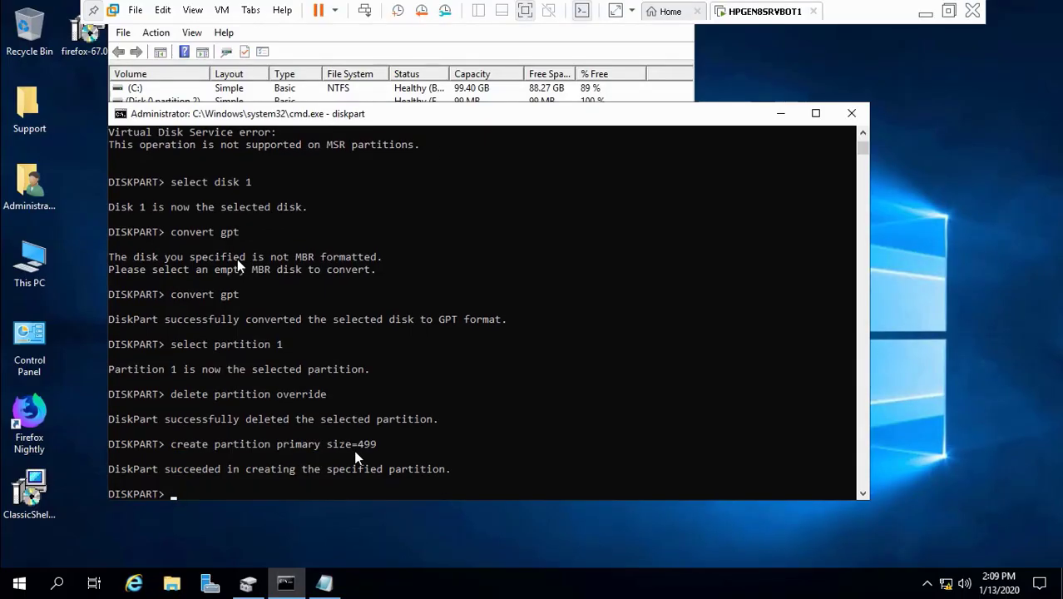
Quick-format the new 499 MB partition as NTFS labelled Recovery, using the guide's command format fs=ntfs quick label=Recovery.
click(925, 13)
click(238, 266)
scroll(237, 266, down, 3)
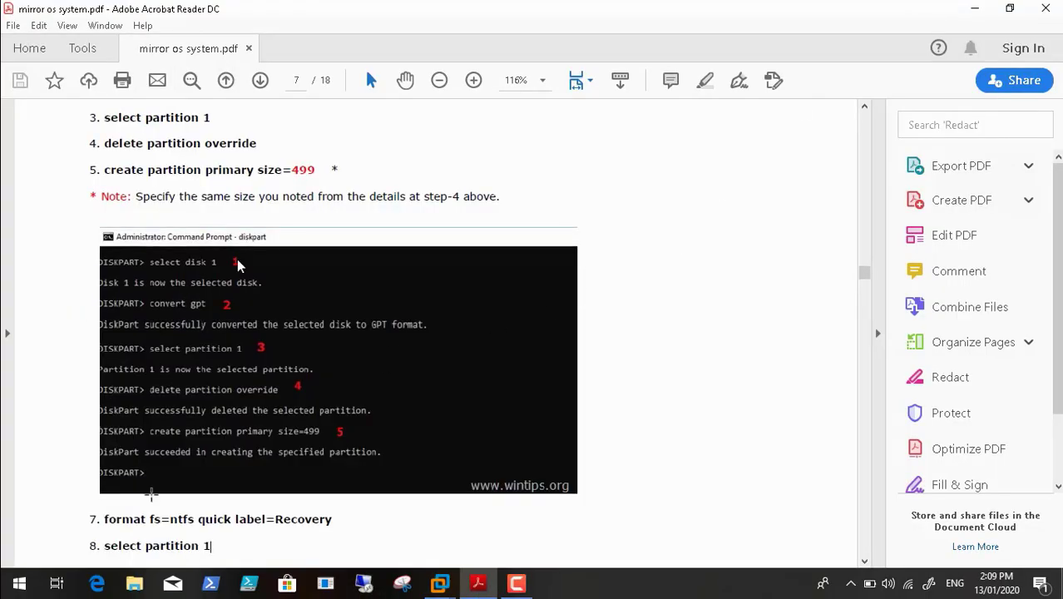
drag(104, 518, 319, 521)
key(ctrl+c)
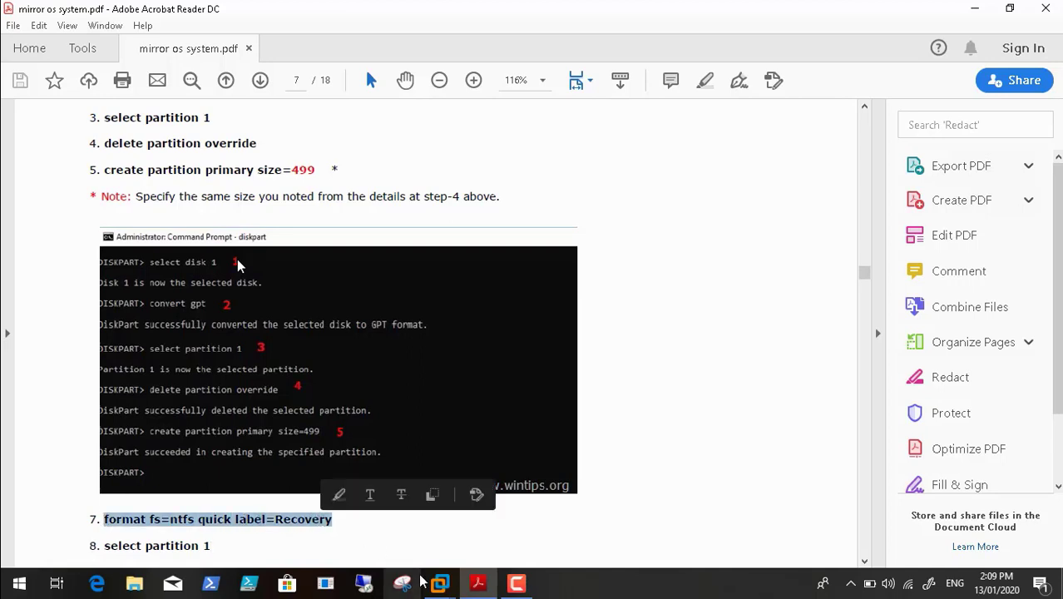
mouse_move(440, 583)
click(509, 487)
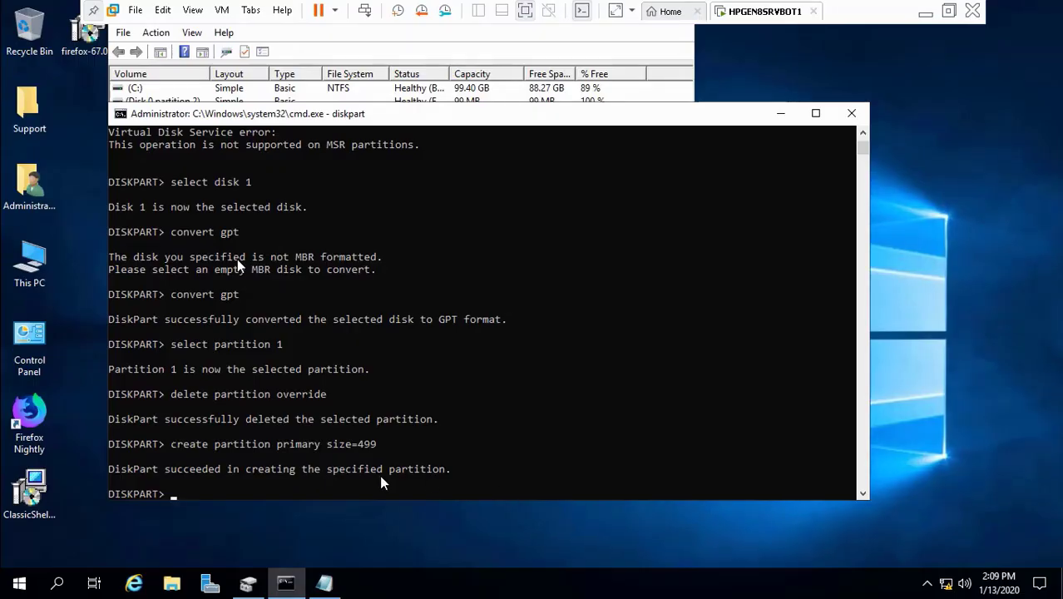
key(ctrl+v)
key(Return)
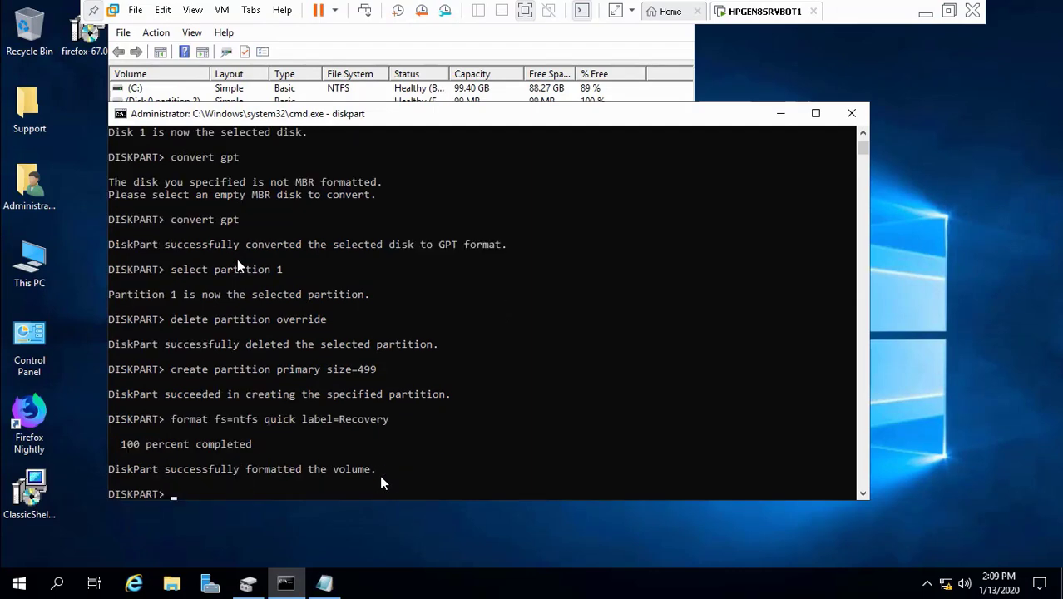
Select partition 1 of Disk 1 in DiskPart with the command copied from item 8 of the guide's Step-5.
click(925, 12)
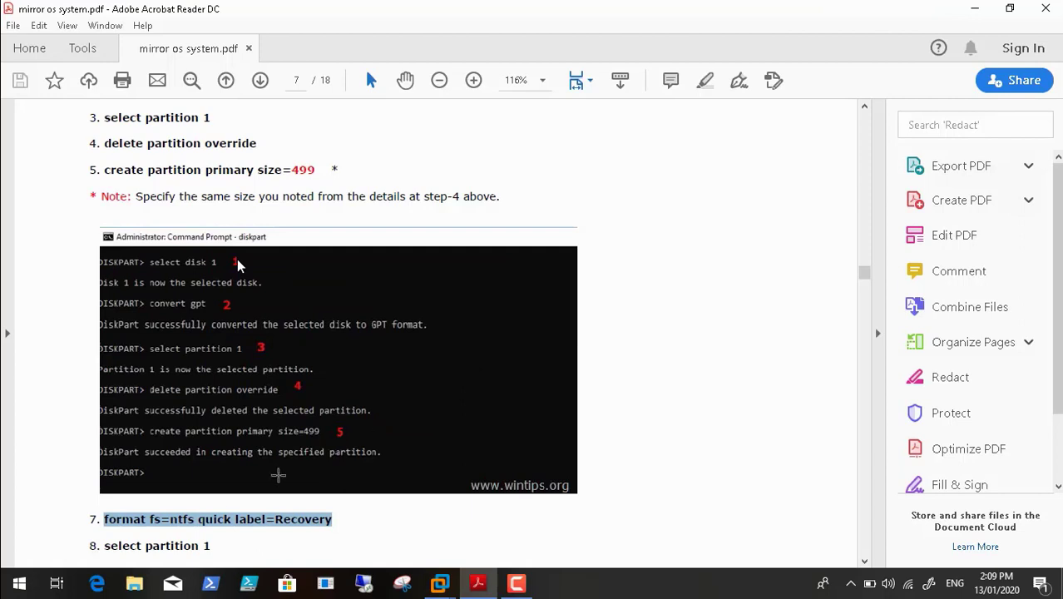
drag(107, 549, 205, 549)
key(super+c)
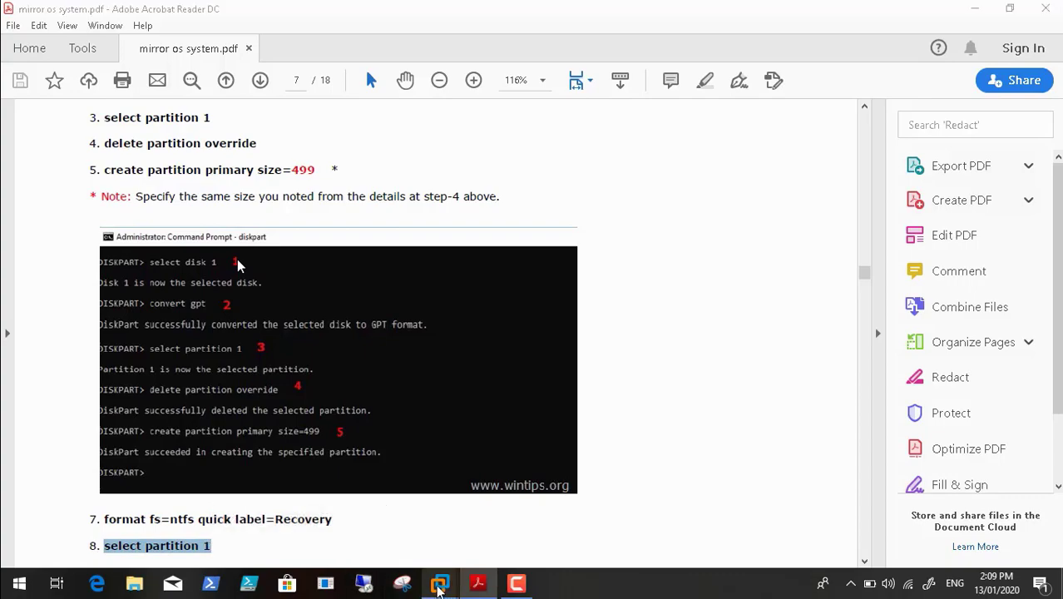
mouse_move(440, 584)
click(487, 505)
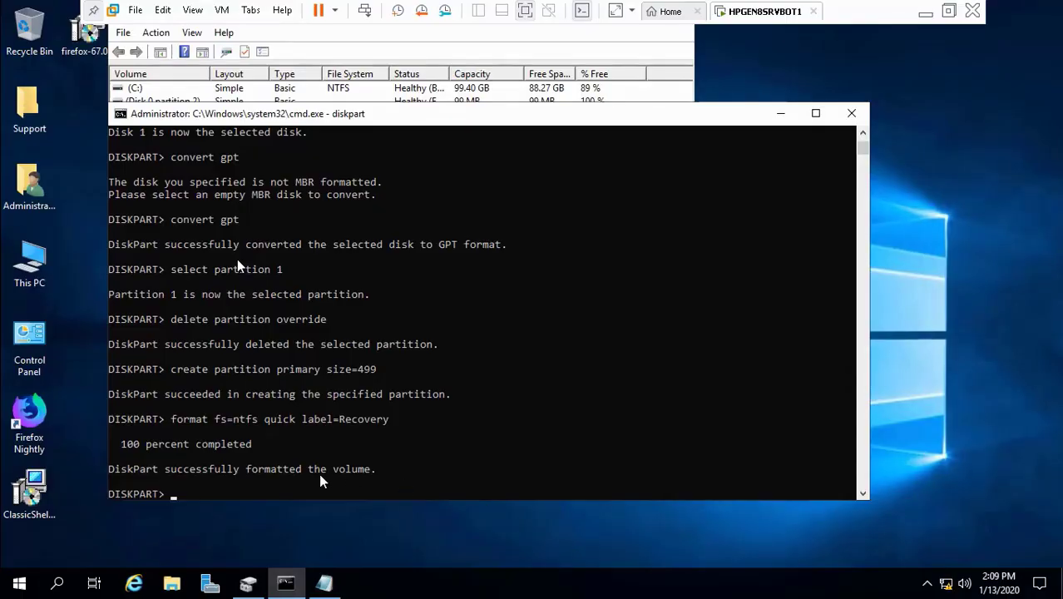
right_click(319, 474)
key(Return)
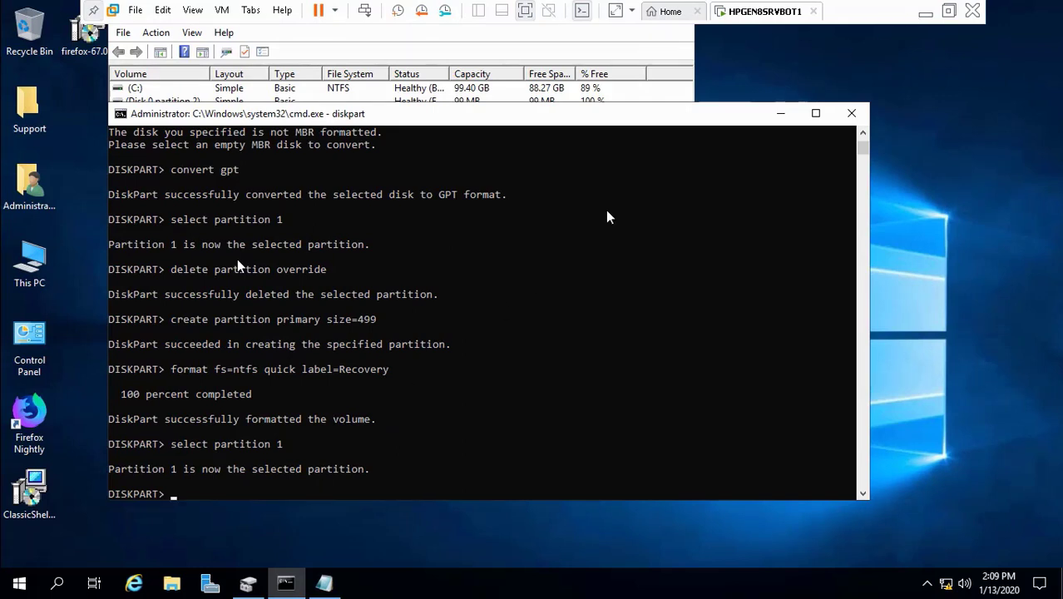
Set the selected partition's type ID with the command set id=de94bba4-06d1-4d40-a16a-bfd50179d6ac.
click(331, 589)
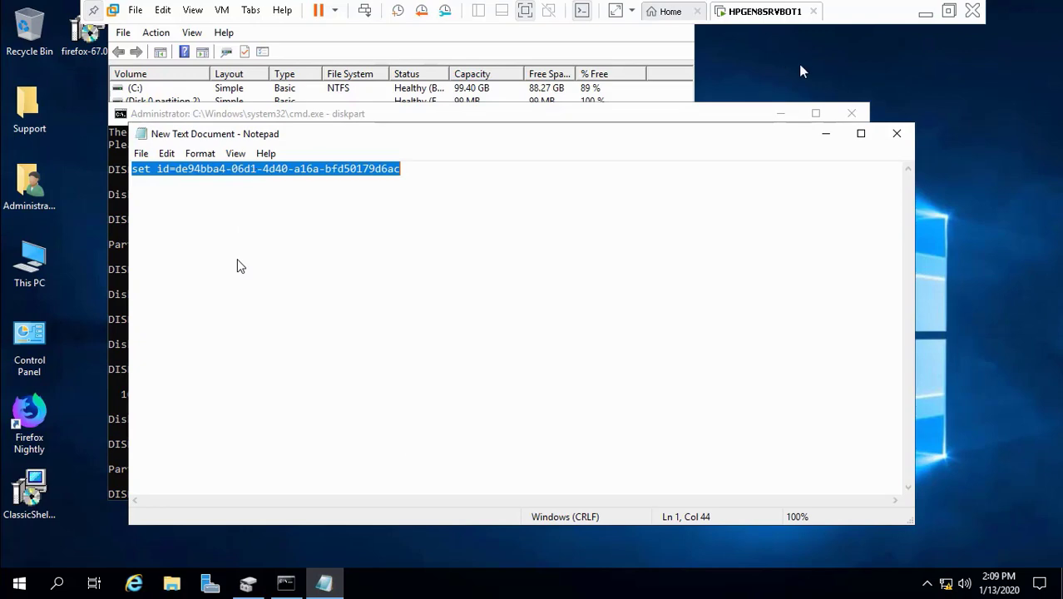
click(825, 133)
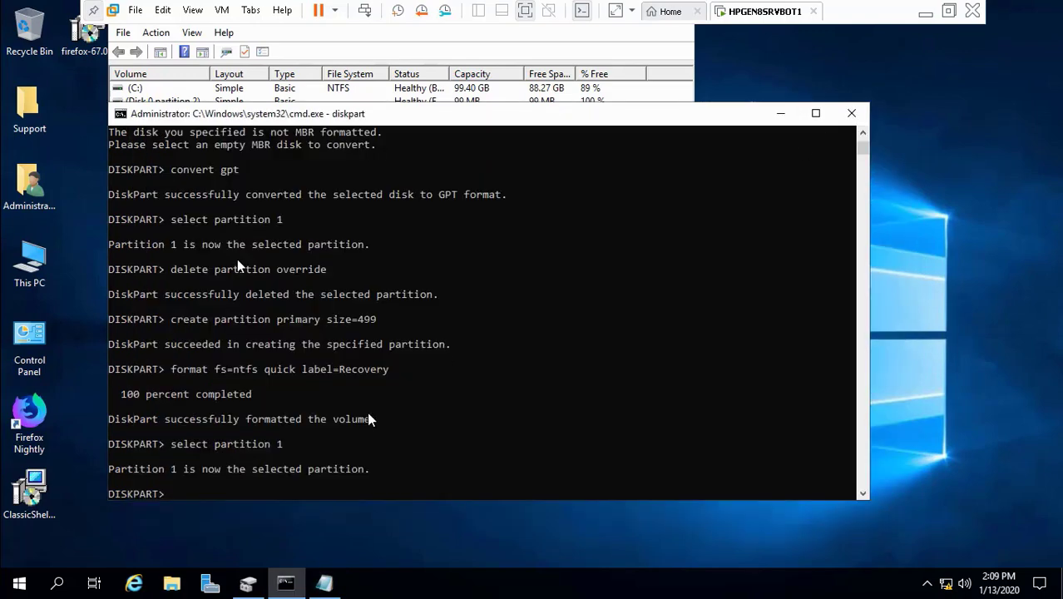
right_click(250, 476)
key(Return)
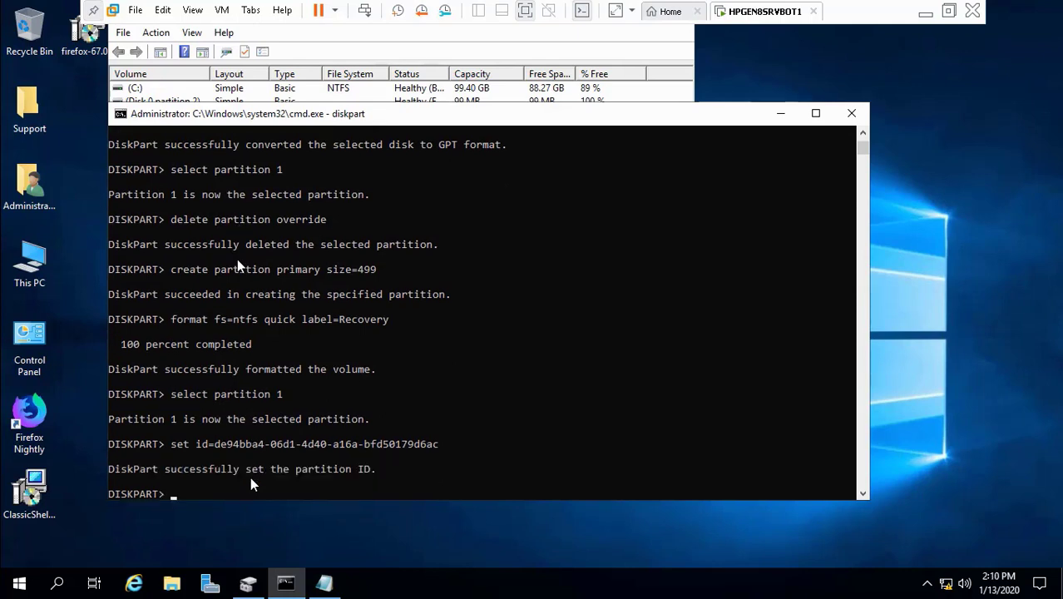
Review the last Step-5 commands in the PDF guide and find Step-6 on assigning drive letters to the recovery partitions.
click(925, 11)
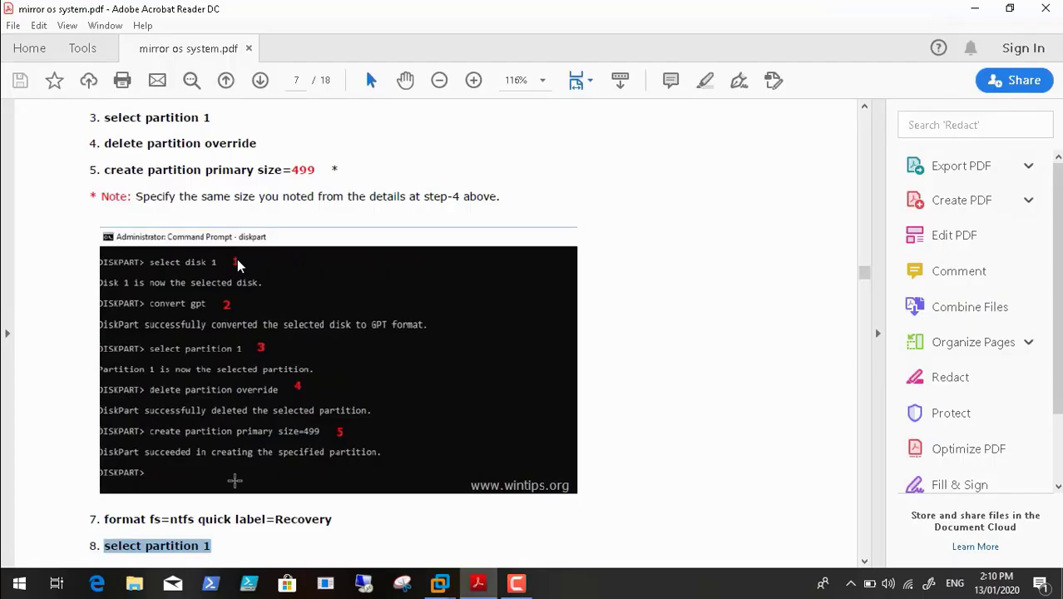
scroll(237, 265, down, 2)
scroll(237, 264, up, 8)
scroll(238, 265, down, 5)
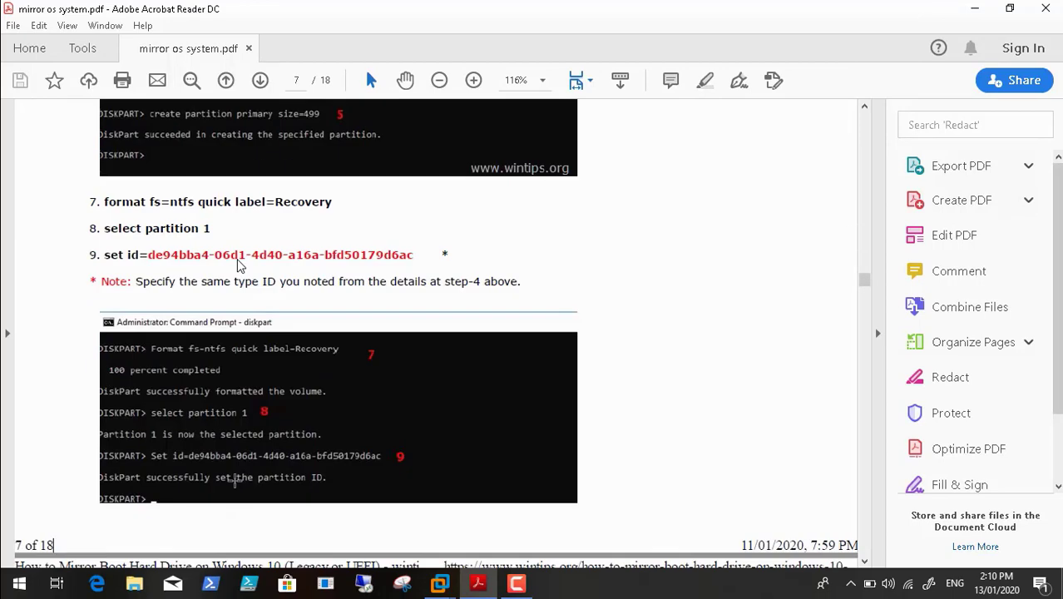
scroll(237, 265, up, 5)
scroll(237, 265, down, 5)
scroll(865, 286, down, 3)
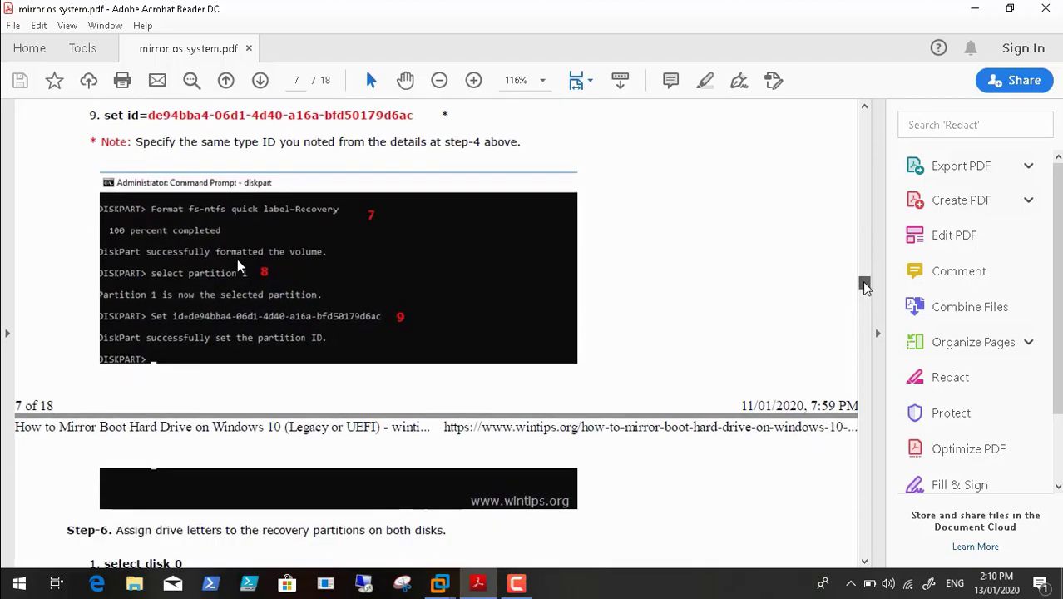
scroll(865, 285, down, 3)
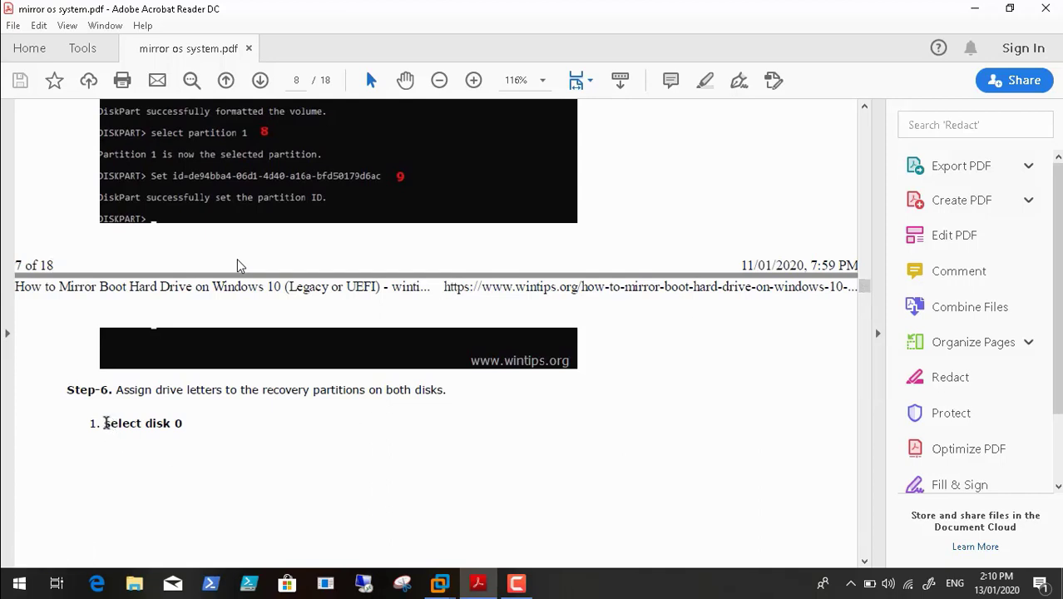
Copy Step-6's select disk 0 command from the guide, run it in DiskPart, and return to the PDF guide.
drag(103, 423, 180, 428)
key(ctrl+c)
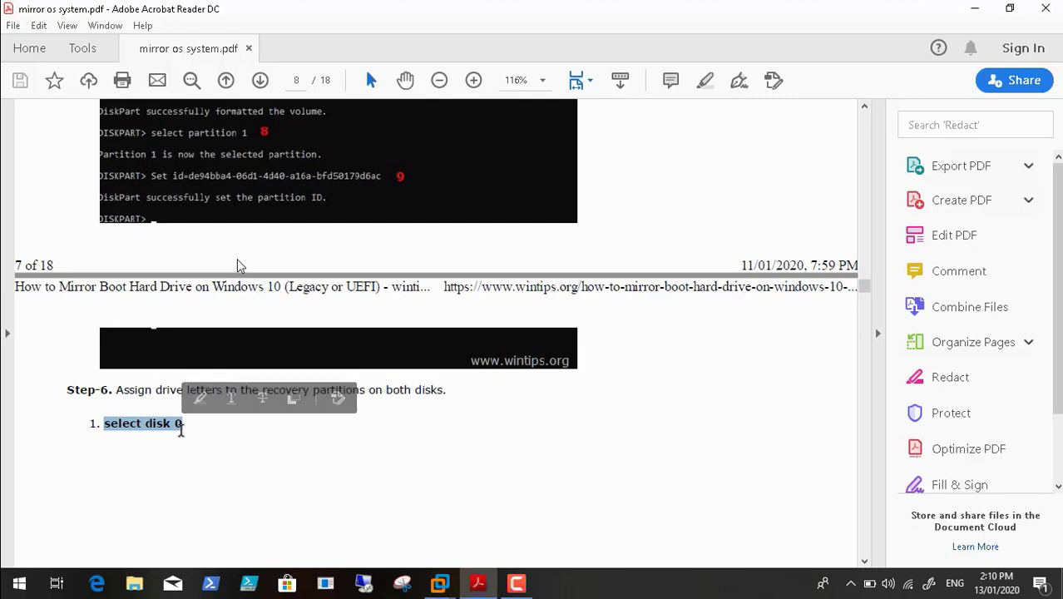
mouse_move(440, 584)
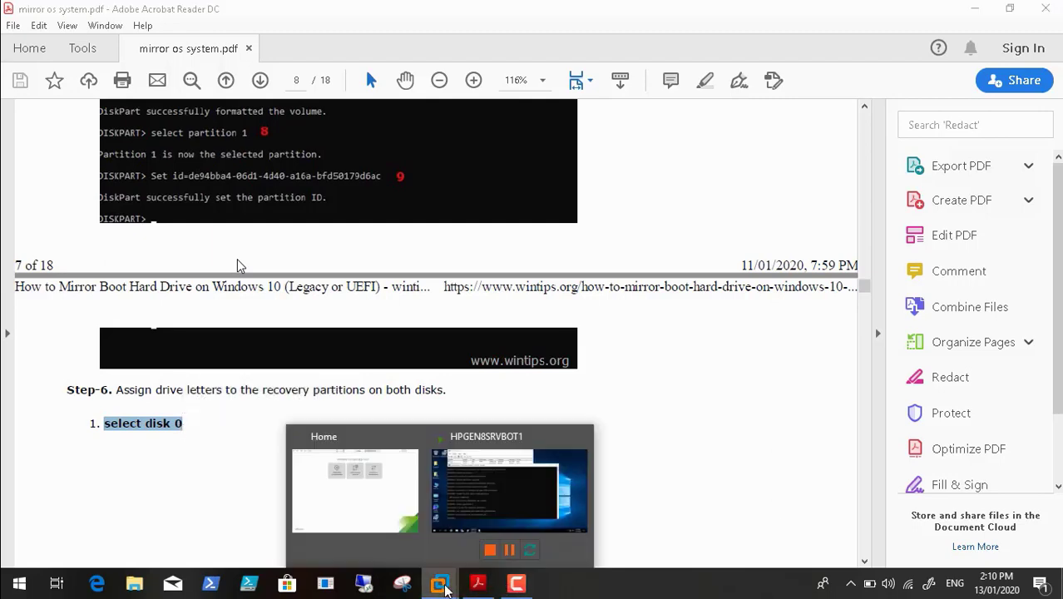
click(478, 508)
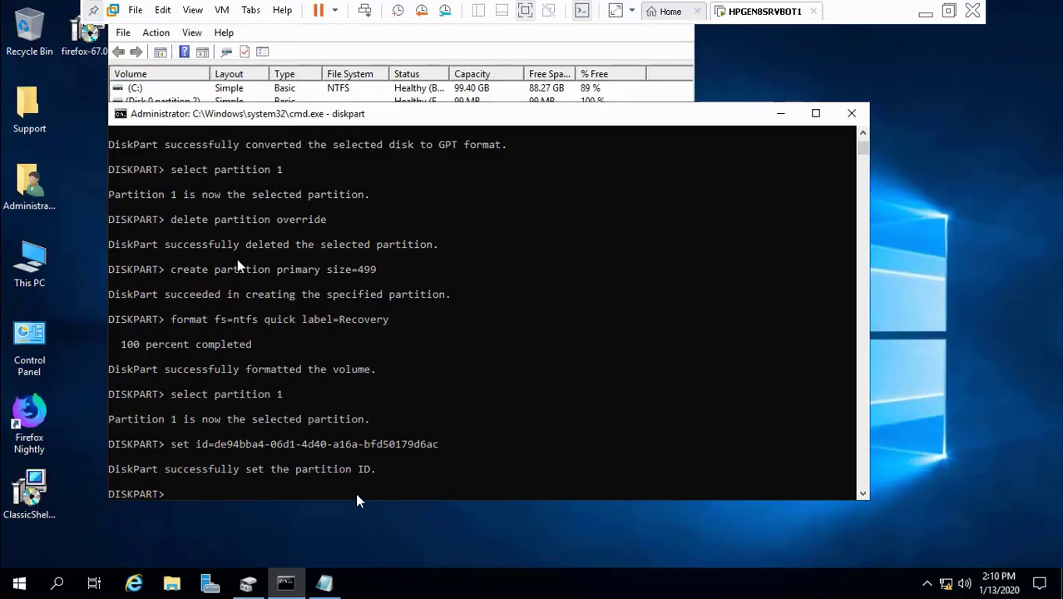
key(ctrl+v)
key(Return)
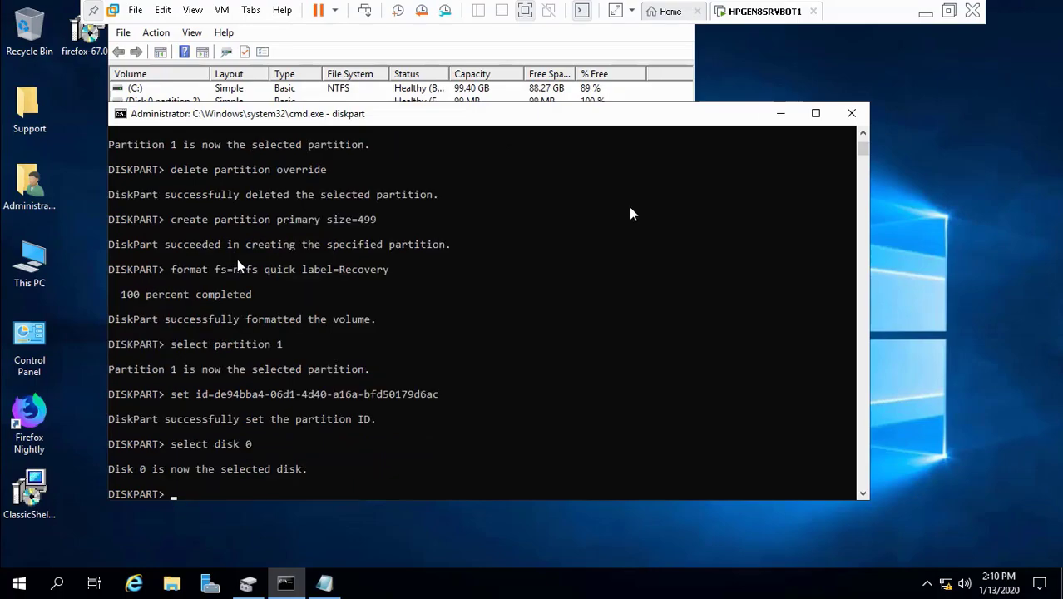
click(926, 12)
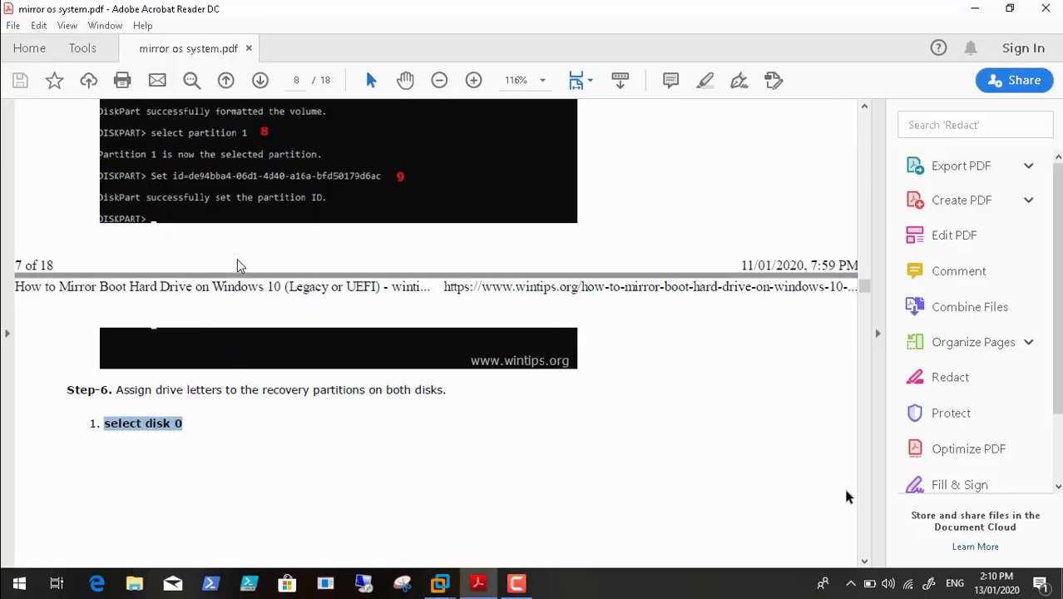
Copy item 2 of Step-6, select partition 1, from the guide, run it in DiskPart for Disk 0, and return to the guide.
click(865, 563)
click(865, 563)
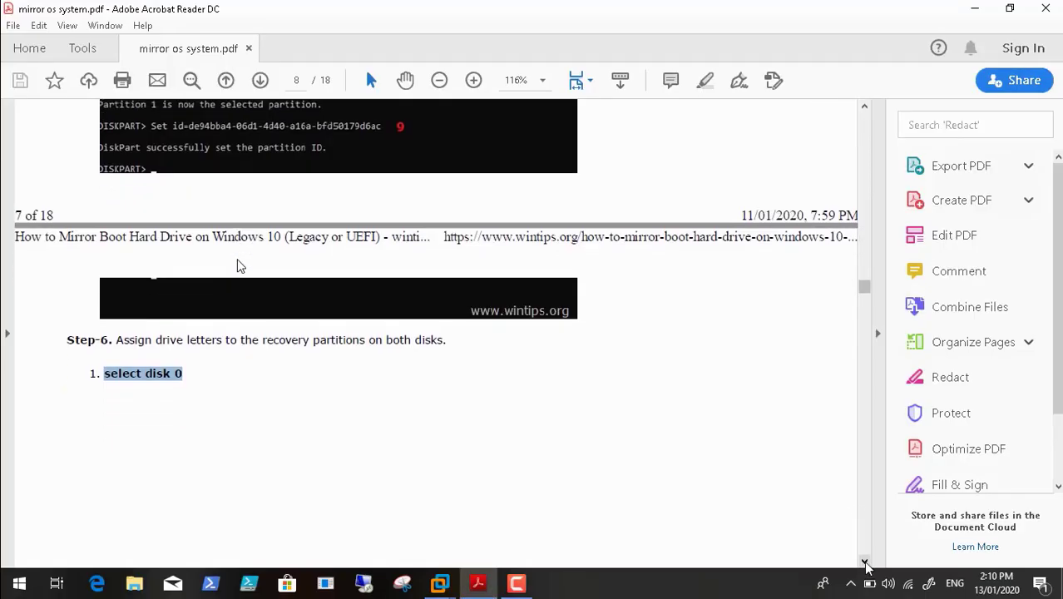
click(865, 563)
click(865, 563)
click(865, 563)
click(865, 563)
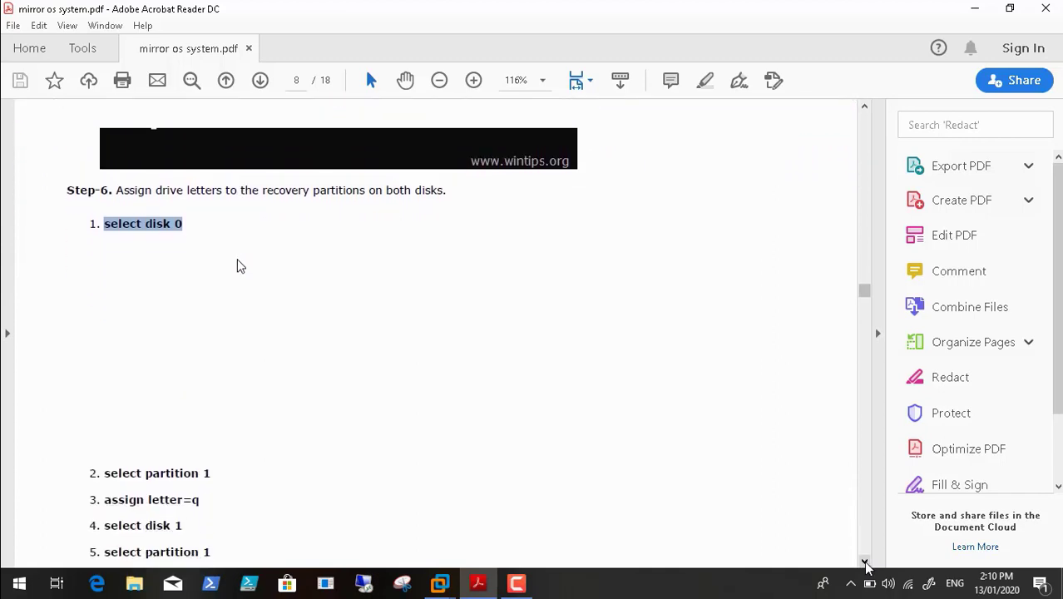
click(865, 563)
click(865, 563)
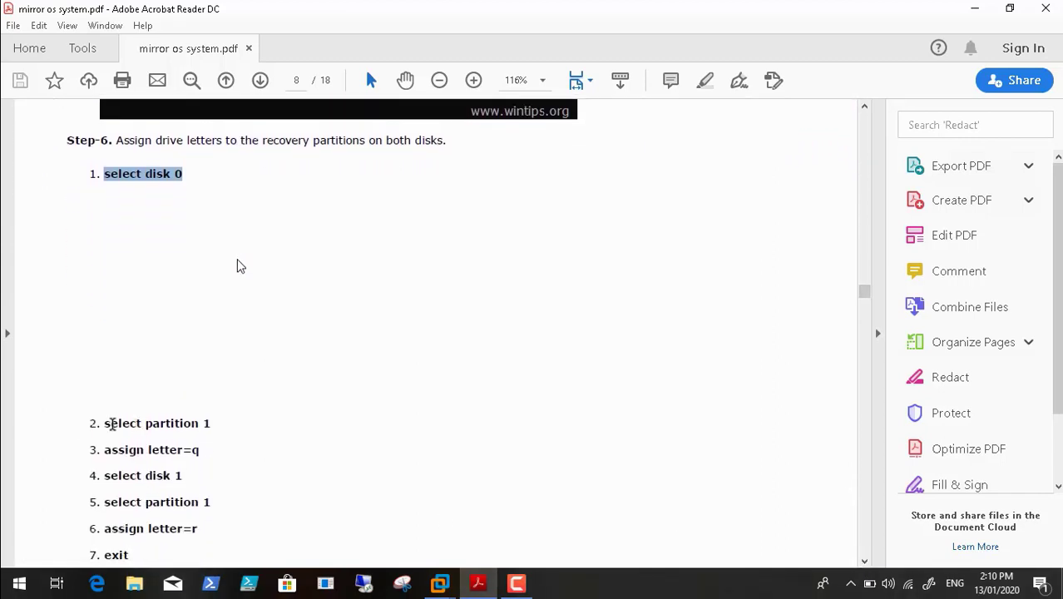
drag(108, 425, 206, 424)
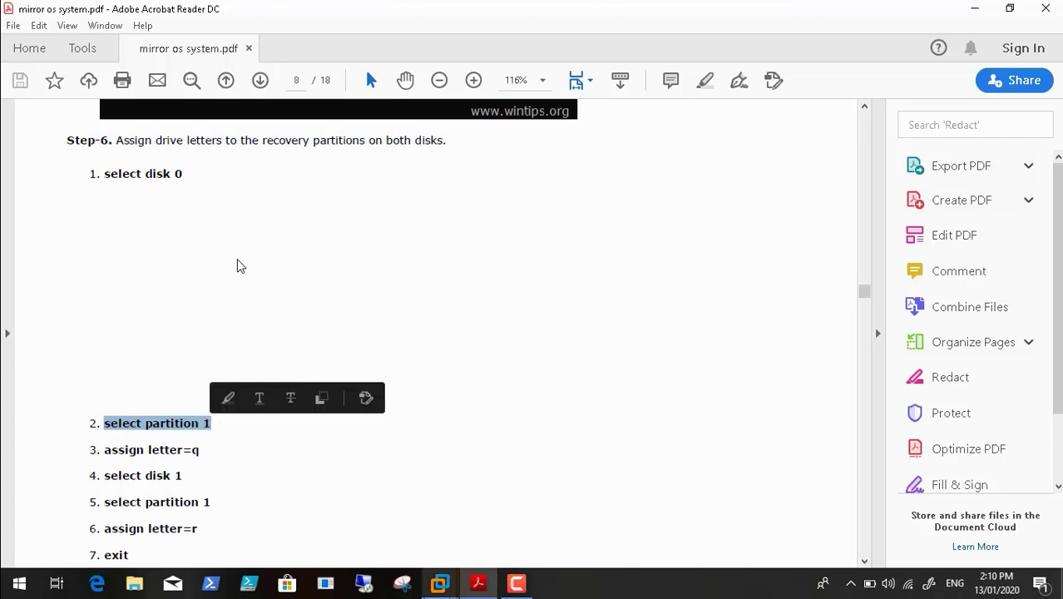
mouse_move(445, 583)
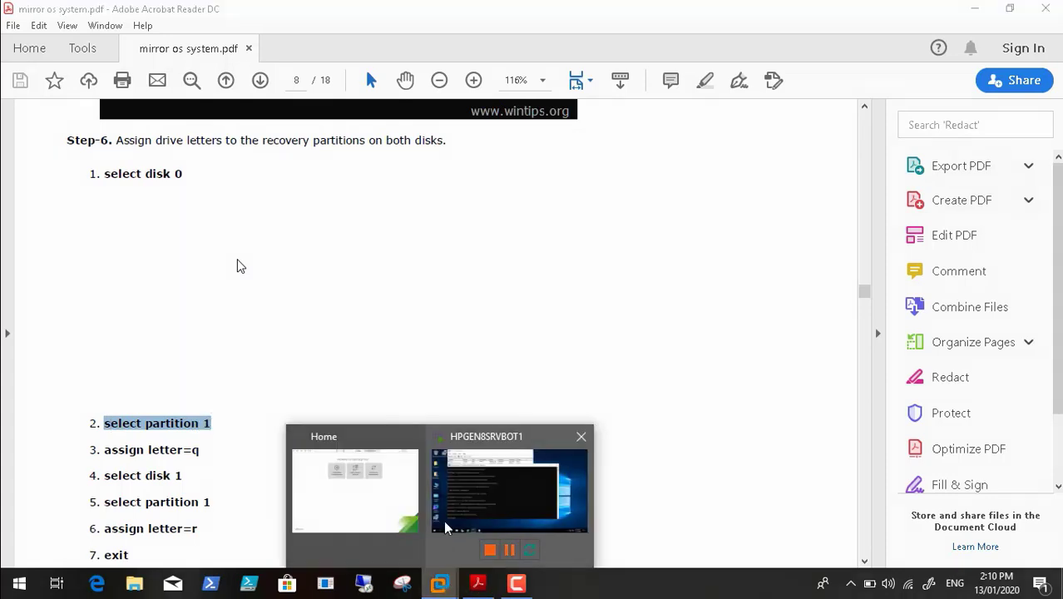
click(467, 492)
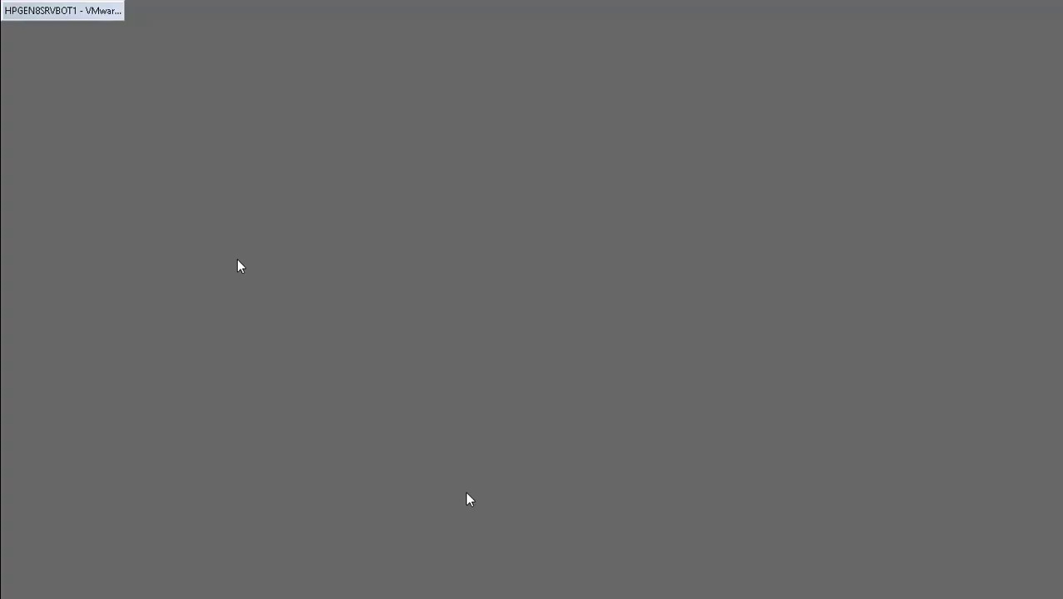
click(247, 584)
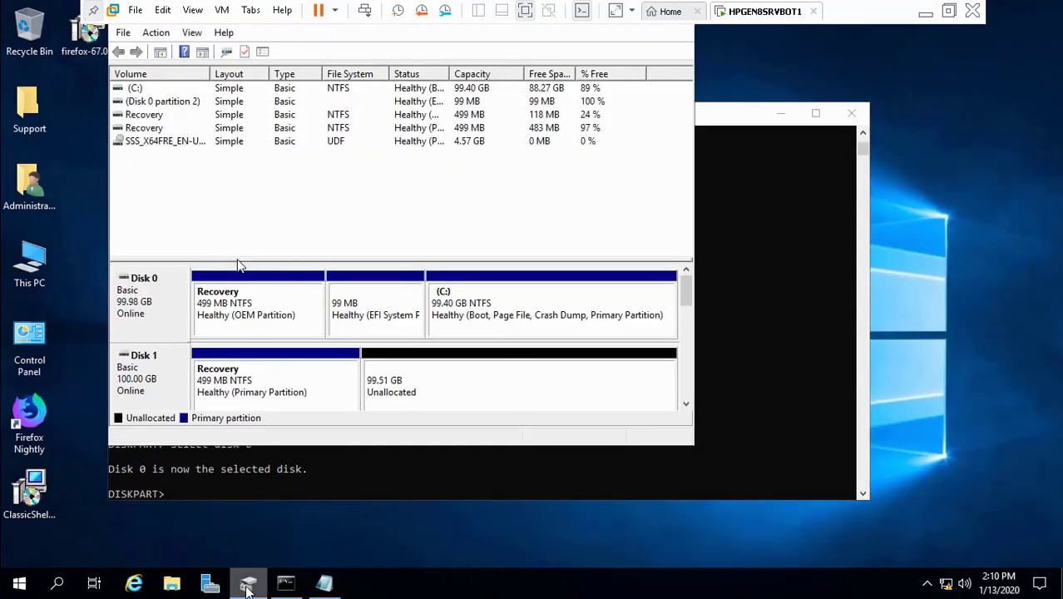
click(740, 374)
text(select partition 1)
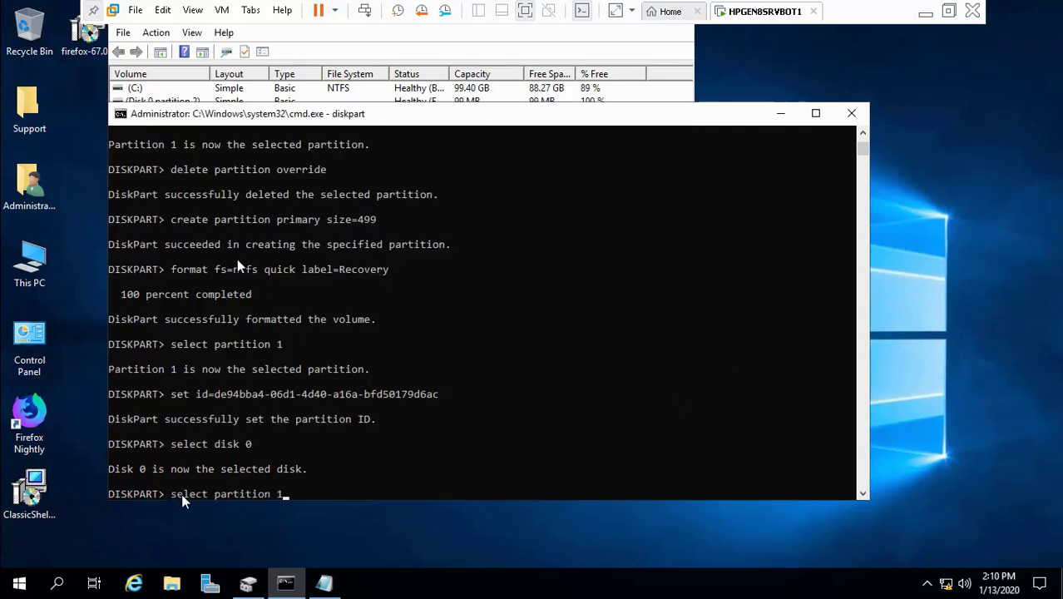
key(Return)
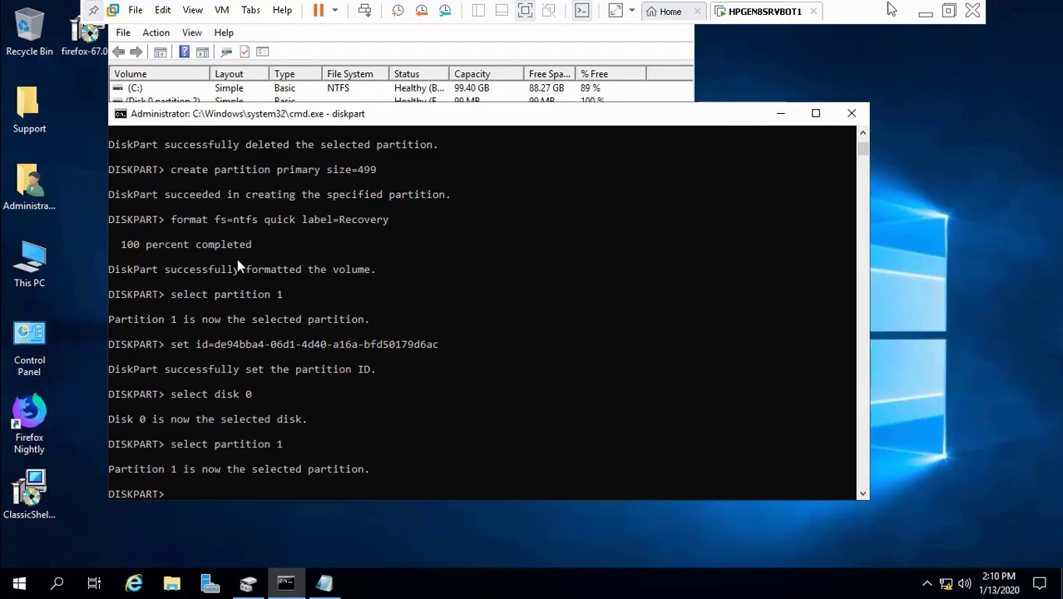
click(924, 12)
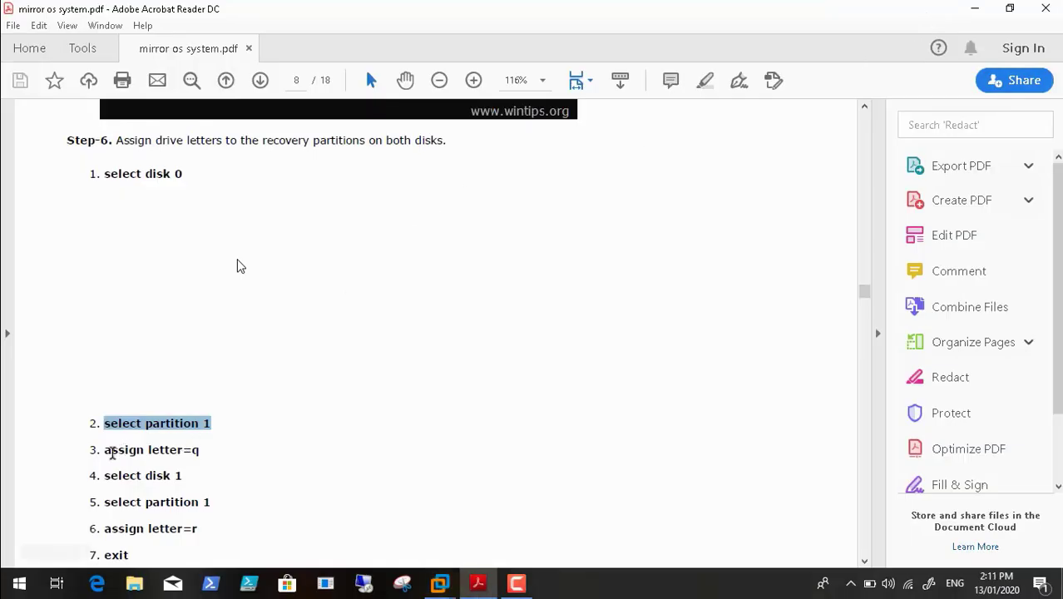
Assign drive letter Q to Disk 0's recovery partition with the guide's assign letter=q command in DiskPart, then return to the guide.
drag(104, 450, 199, 449)
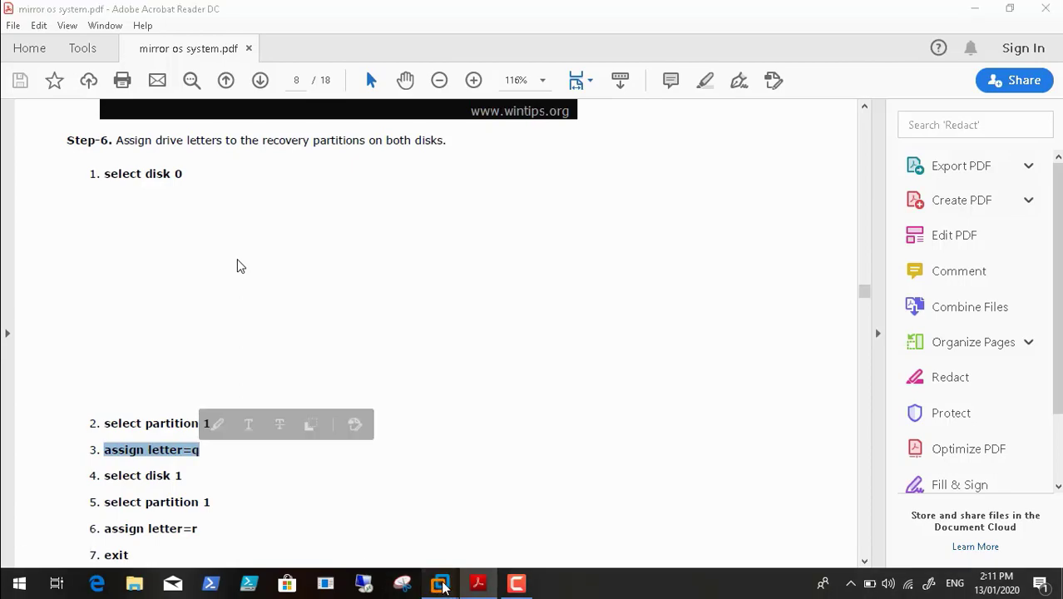
mouse_move(439, 582)
click(490, 512)
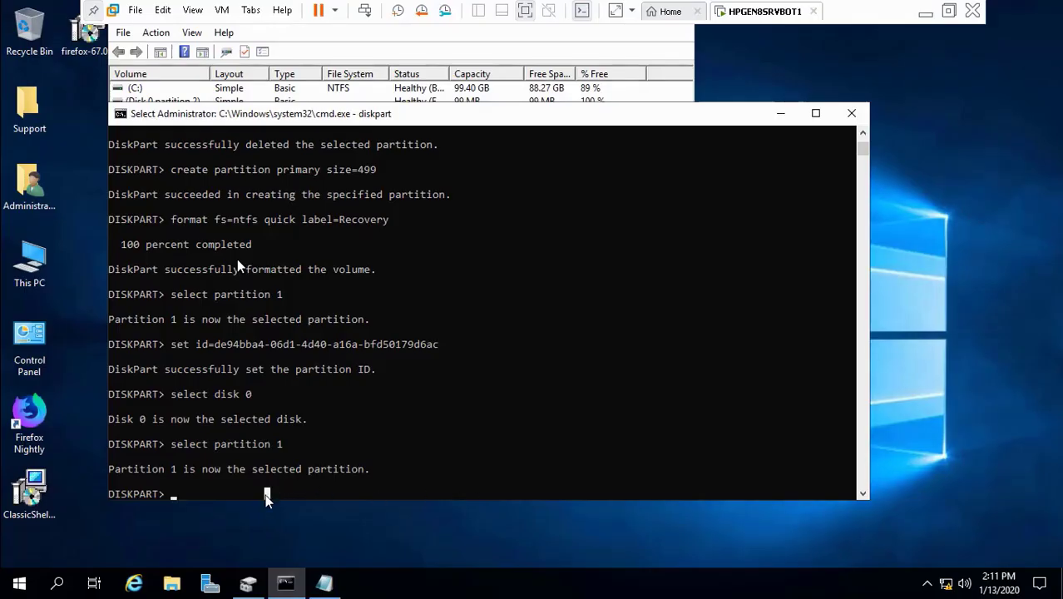
text(assign letter=q)
key(Return)
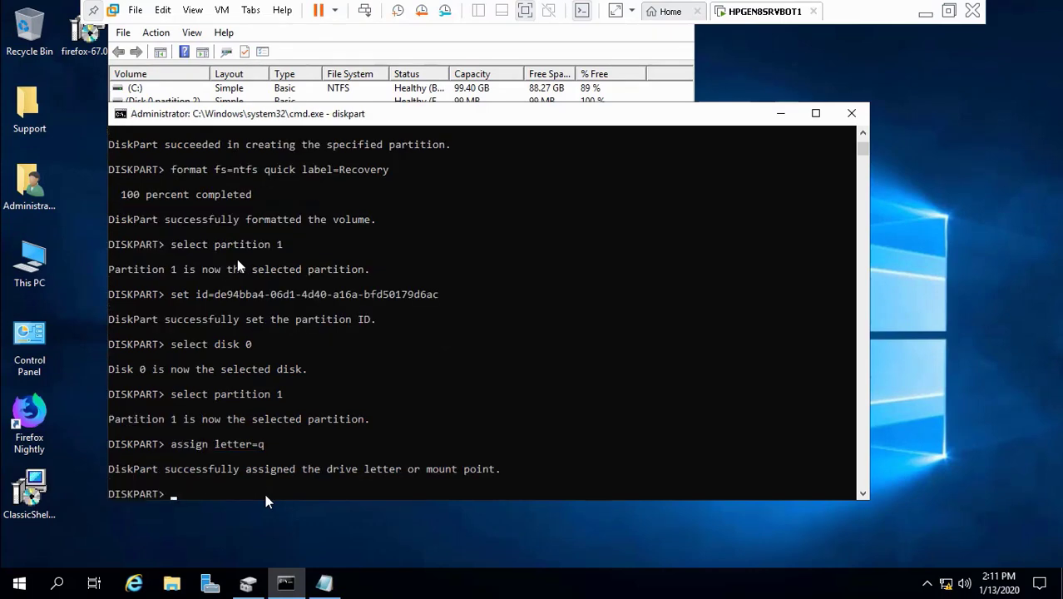
click(925, 12)
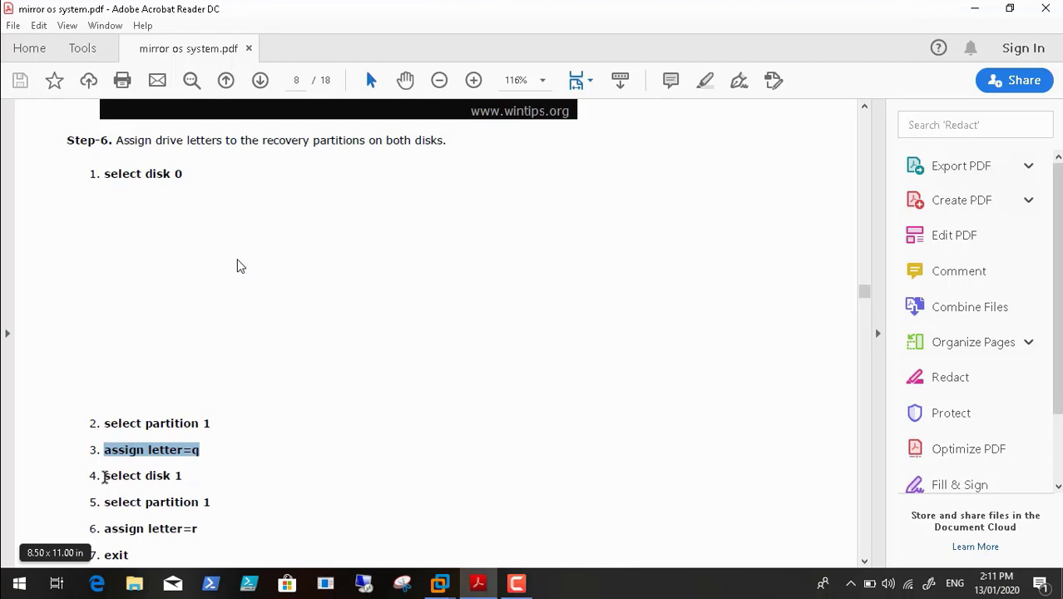
Copy the select disk 1 command from item 4 of Step-6, run it in DiskPart, and return to the guide.
drag(102, 475, 179, 474)
key(ctrl+c)
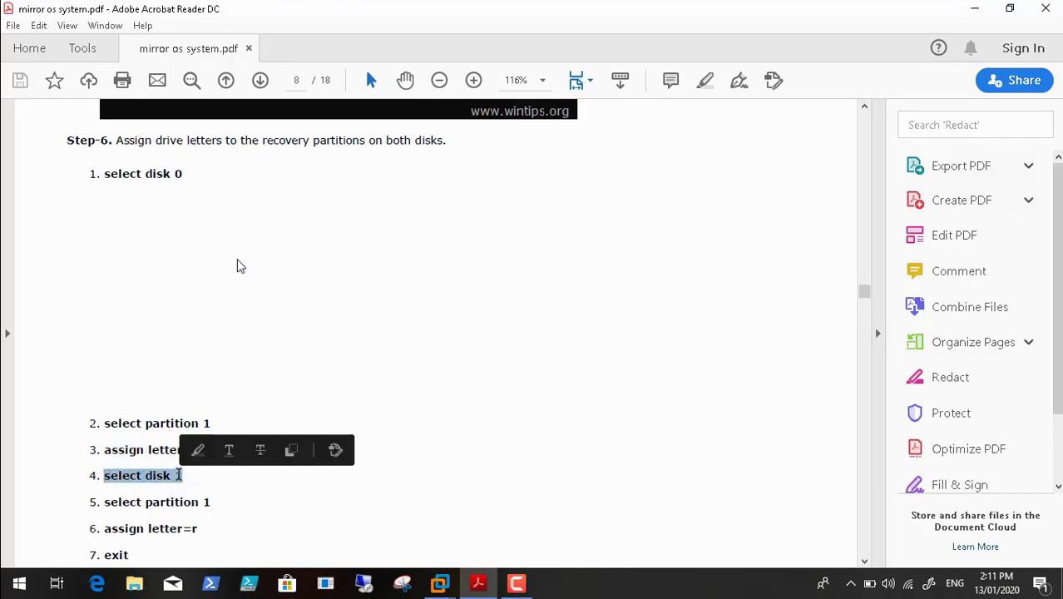
mouse_move(439, 582)
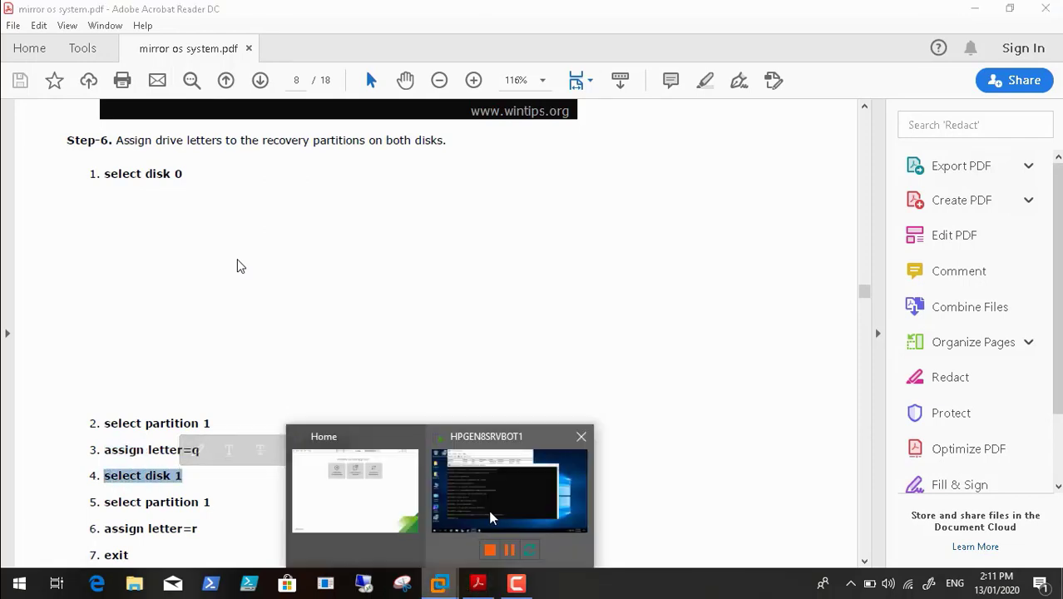
click(490, 516)
key(ctrl+v)
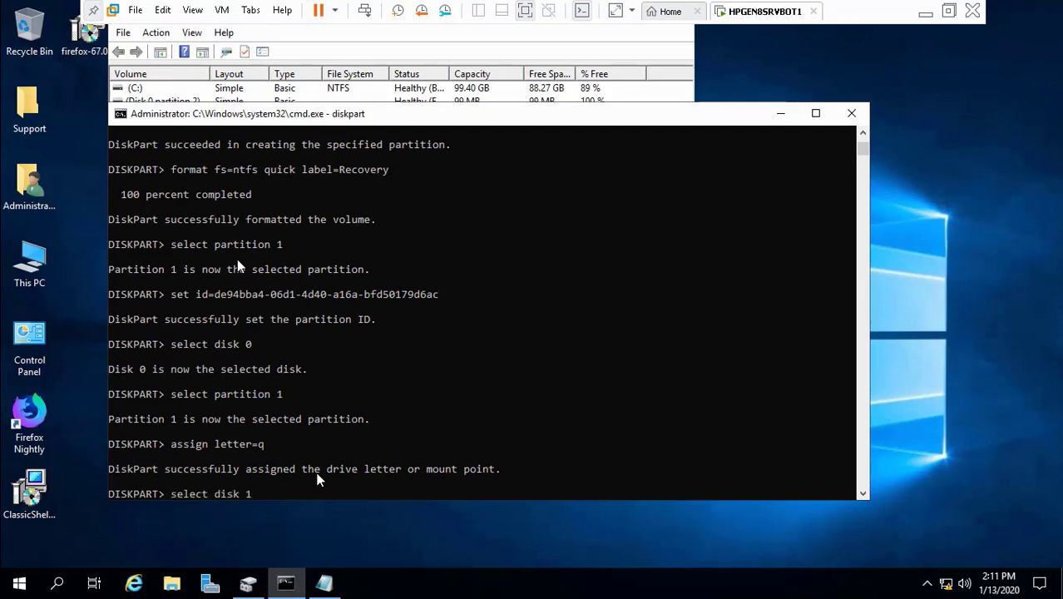
key(Return)
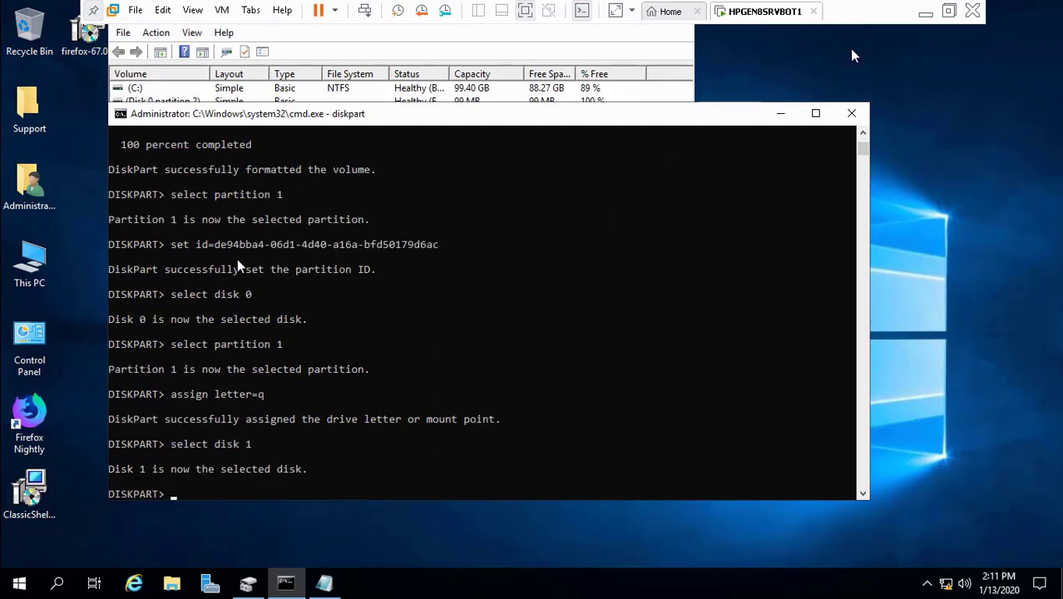
click(923, 12)
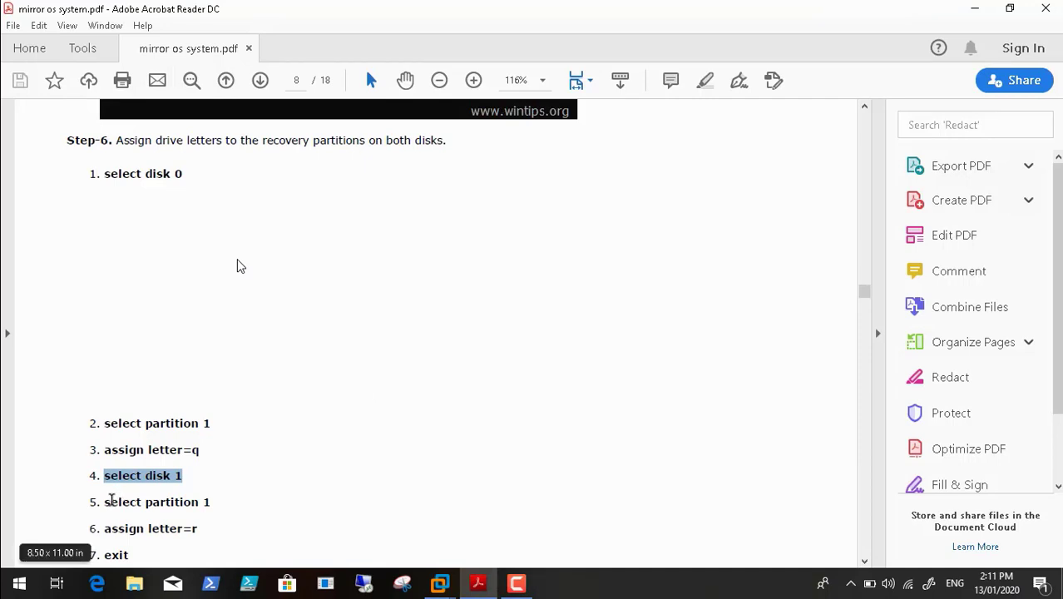
Select partition 1 of Disk 1 in DiskPart with the command copied from item 5 of Step-6, and return to the guide.
drag(107, 502, 211, 504)
key(ctrl+c)
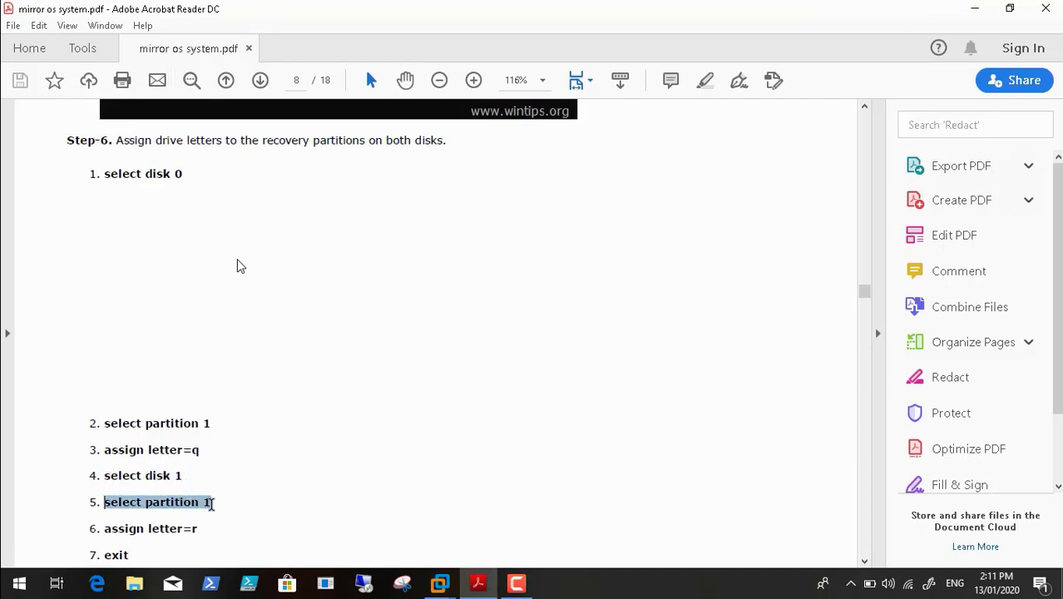
click(439, 583)
click(496, 491)
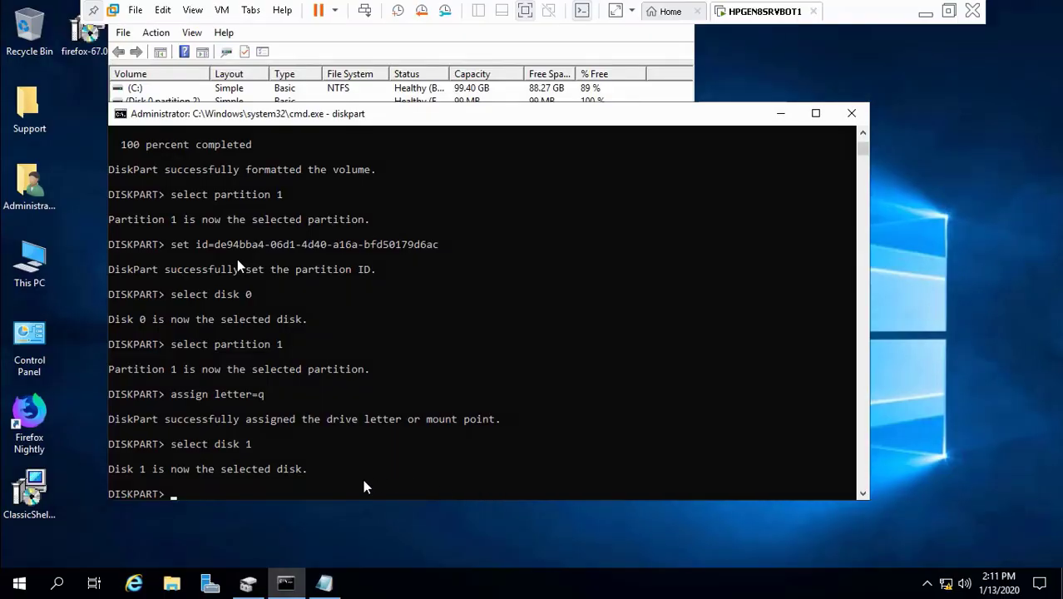
key(ctrl+v)
key(Return)
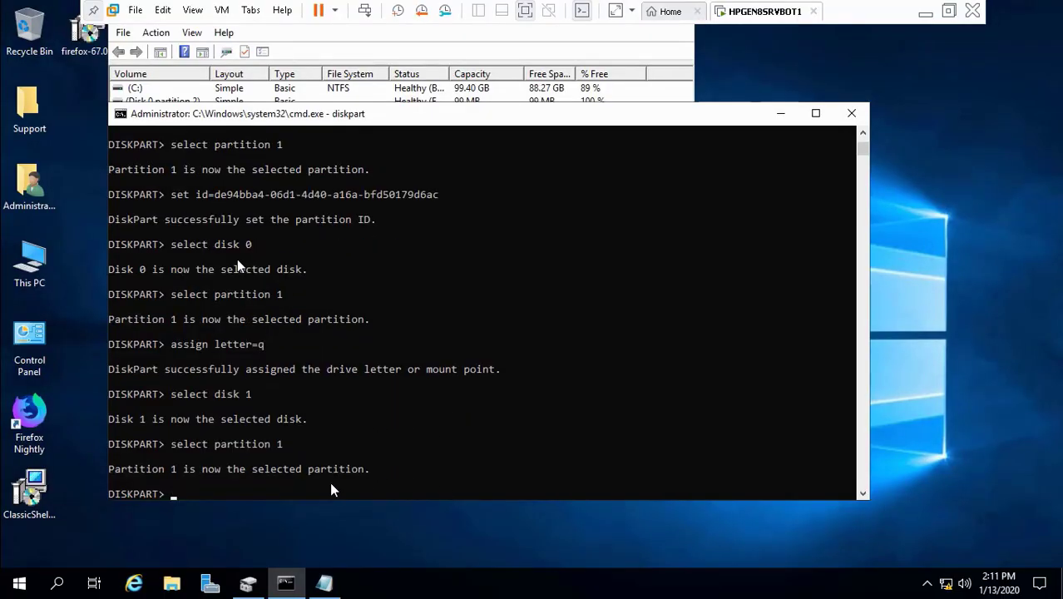
click(925, 12)
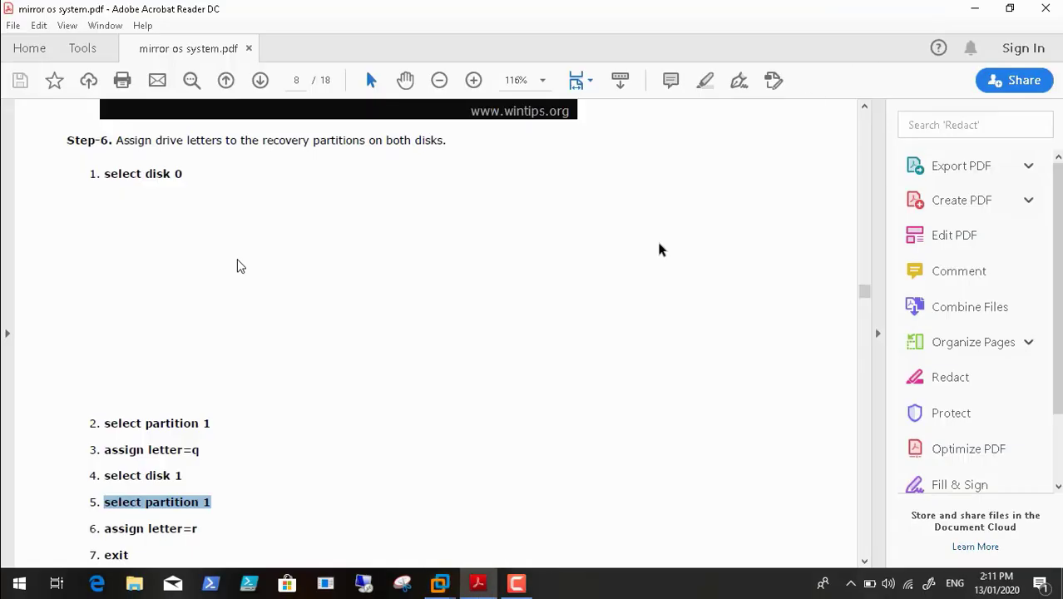
Assign drive letter R to Disk 1's recovery partition with the guide's assign letter=r command in DiskPart, and return to the guide.
click(865, 562)
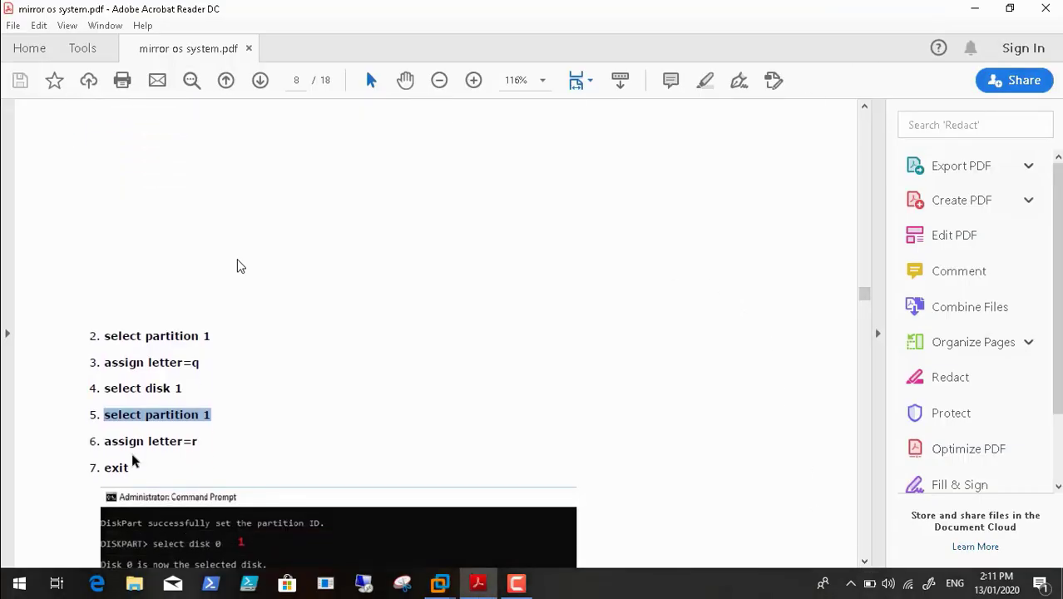
click(106, 442)
drag(132, 446, 196, 447)
key(super+c)
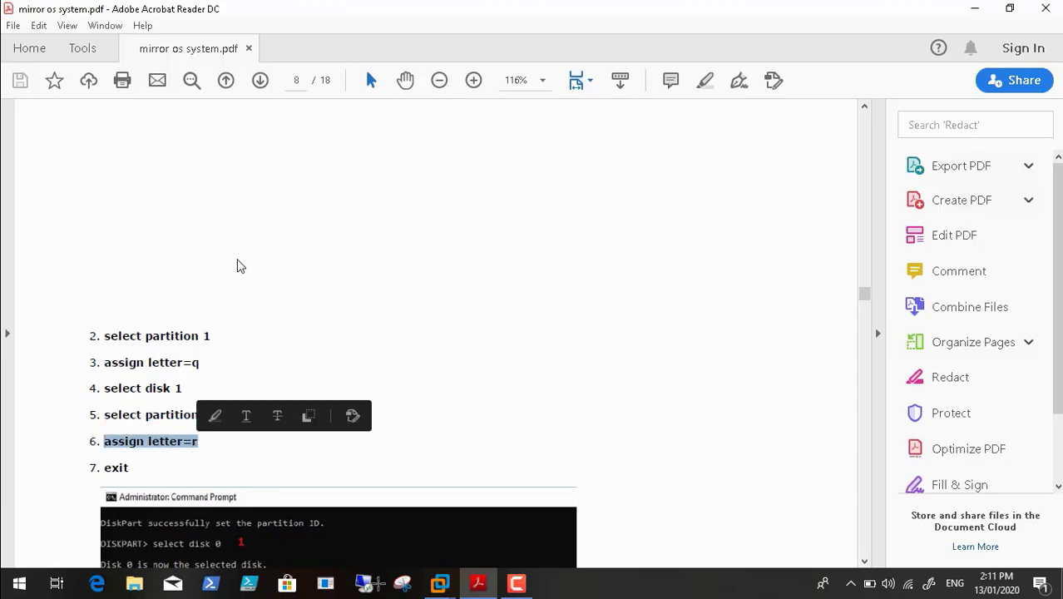
click(440, 587)
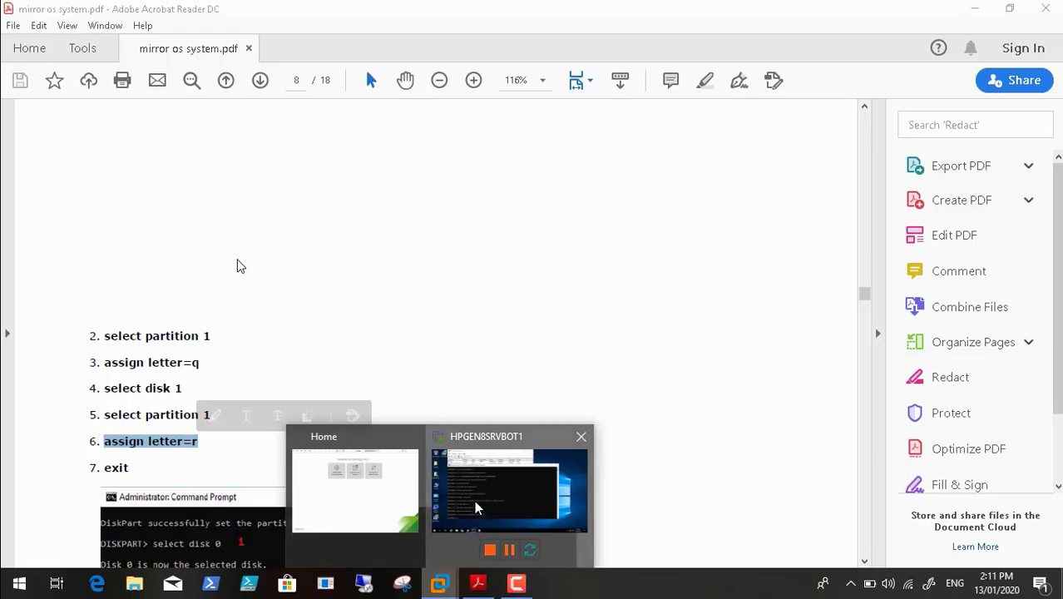
click(474, 500)
right_click(353, 484)
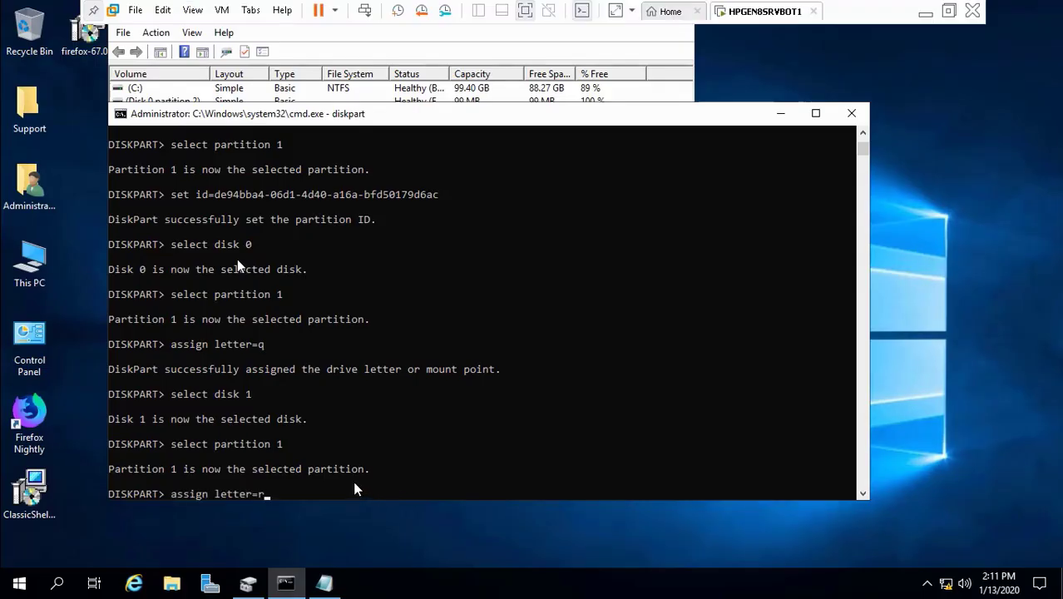
key(Return)
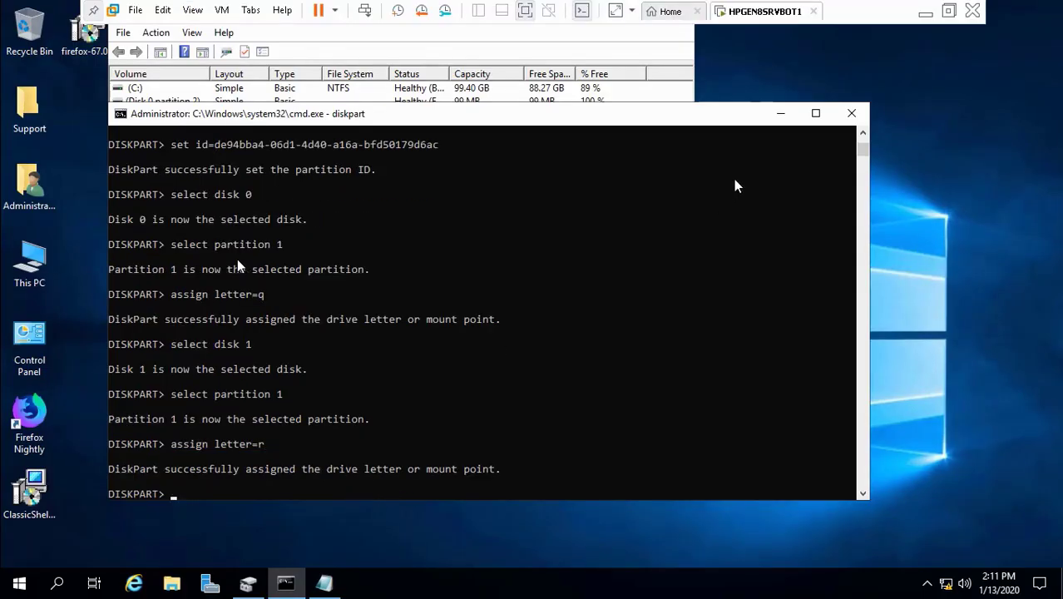
click(925, 11)
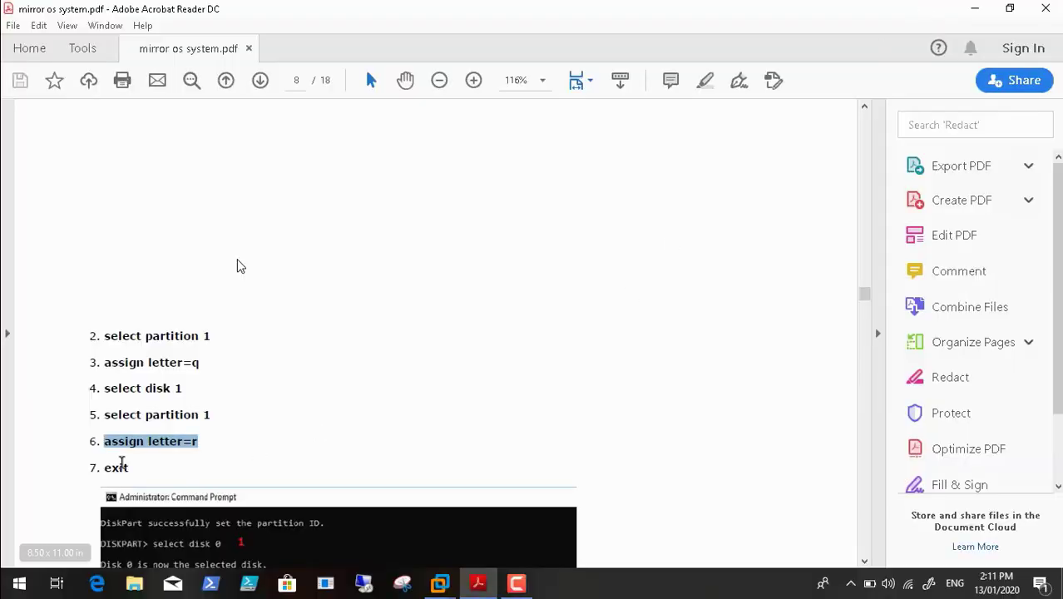
Leave DiskPart on HPGEN8SRVBOT1 with the exit command from item 7 of Step-6.
drag(104, 468, 132, 469)
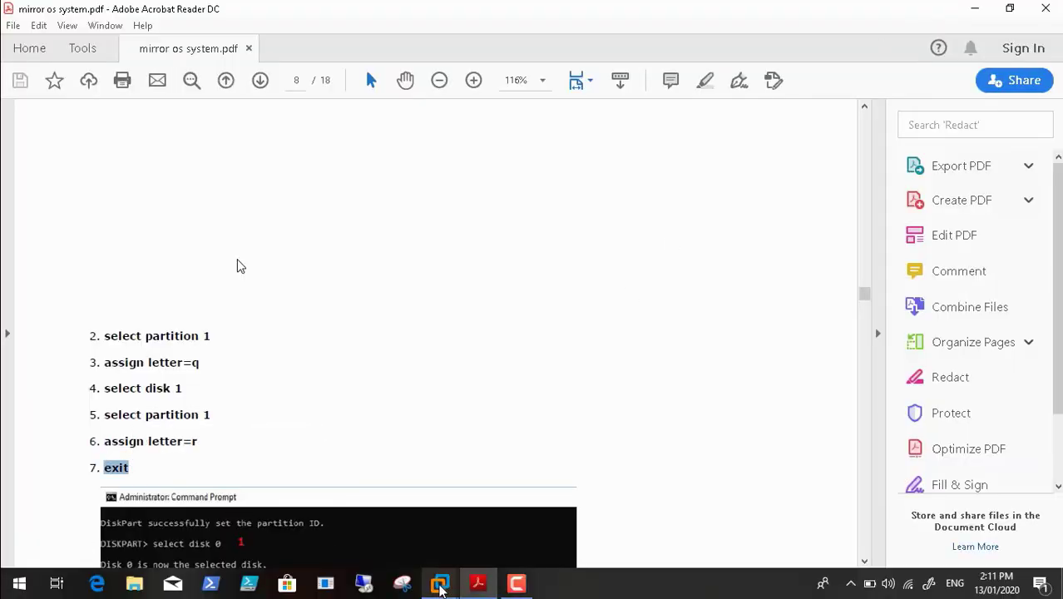
mouse_move(440, 583)
click(474, 510)
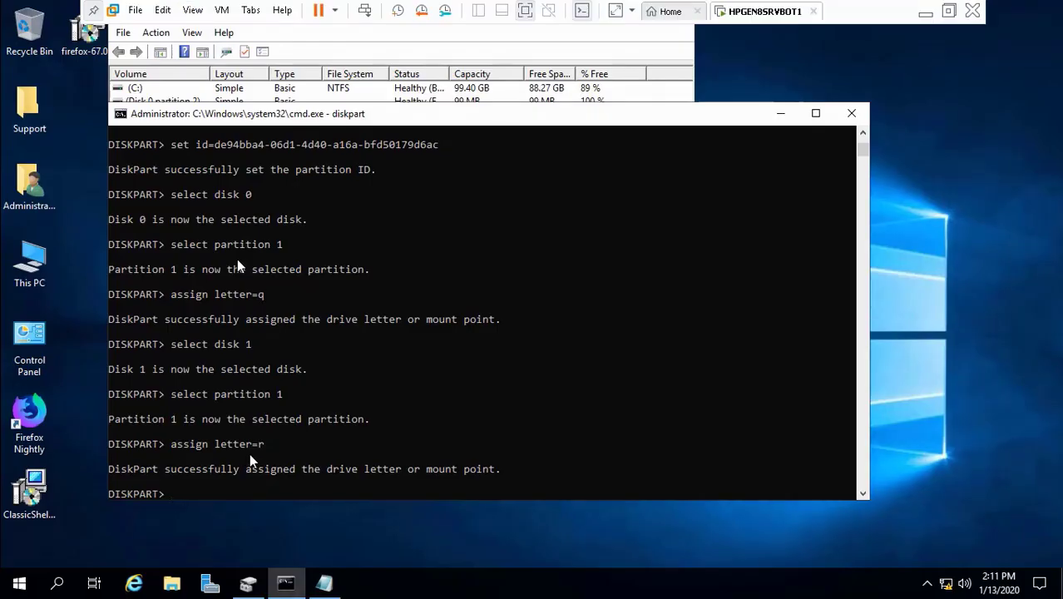
text(exit)
key(Return)
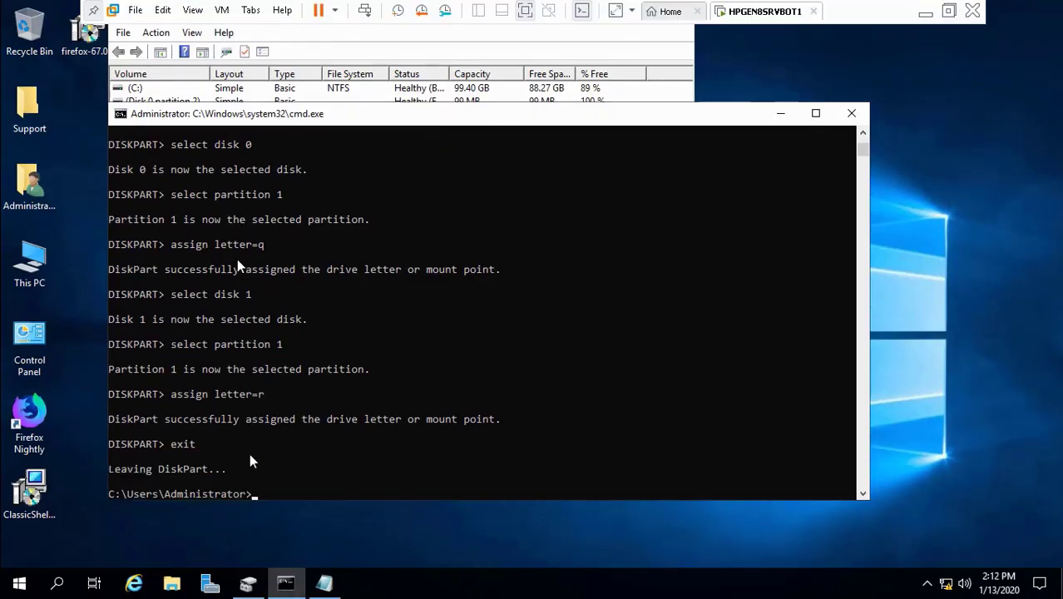
Check the drive letters of the recovery partitions on Disk 0 and Disk 1 in Disk Management.
click(246, 585)
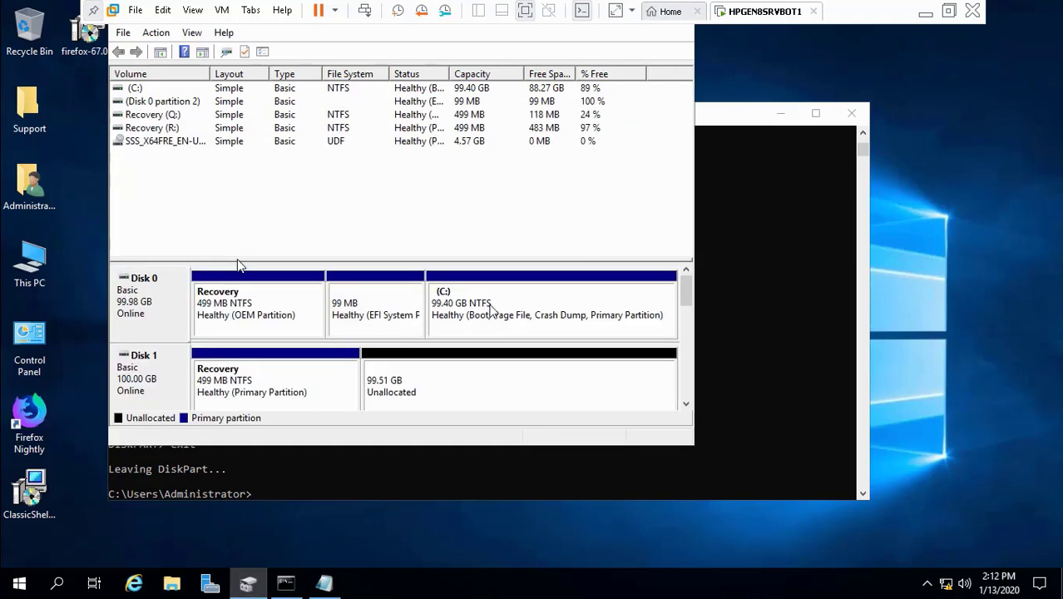
click(687, 404)
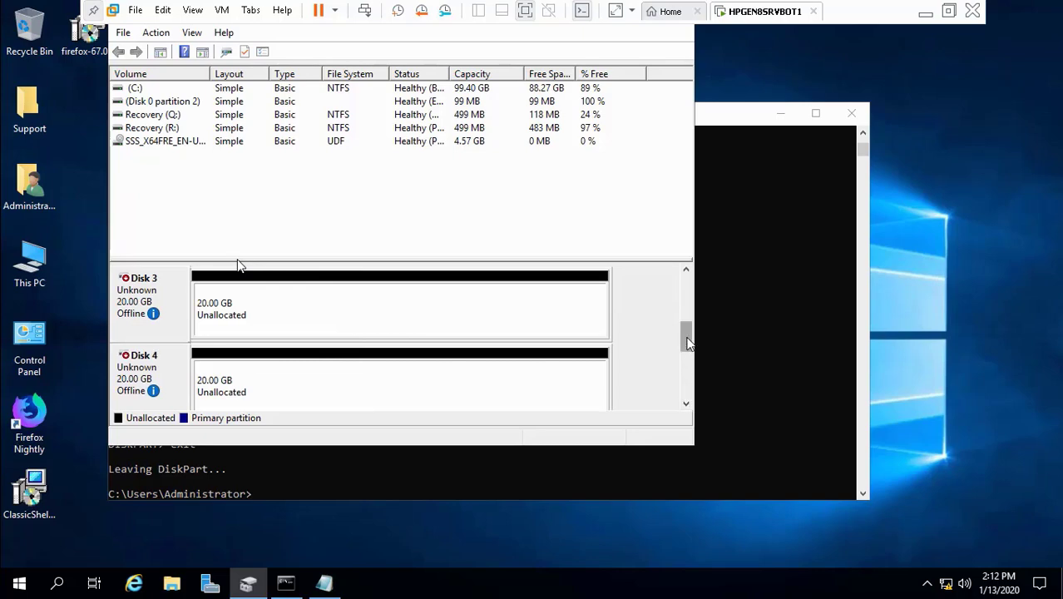
drag(687, 341, 687, 314)
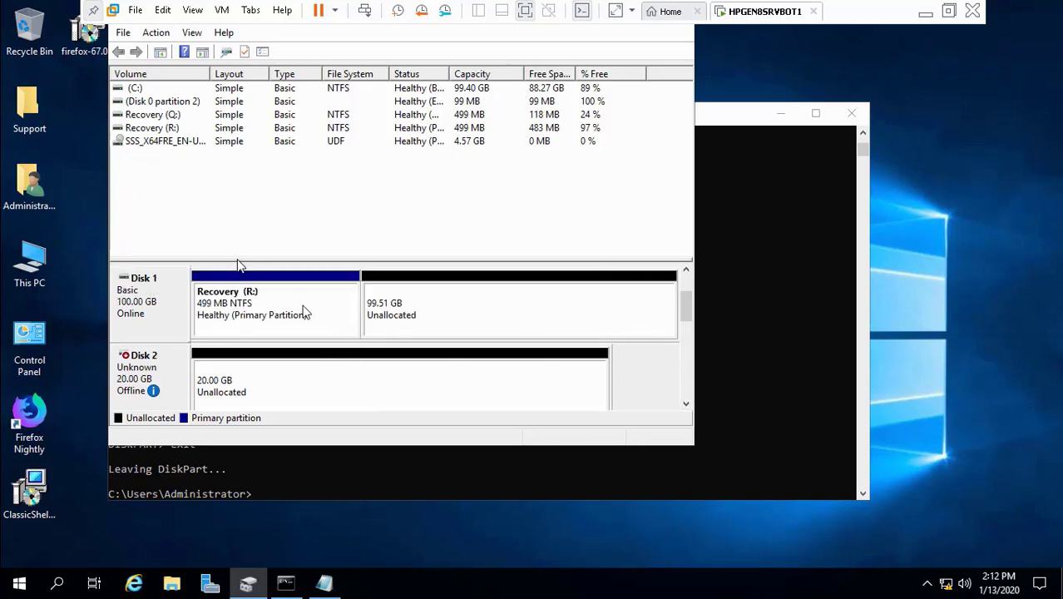
Check the properties of the Recovery (R:) volume and the partition style and volume information of Disk 1 in Disk Management.
click(686, 270)
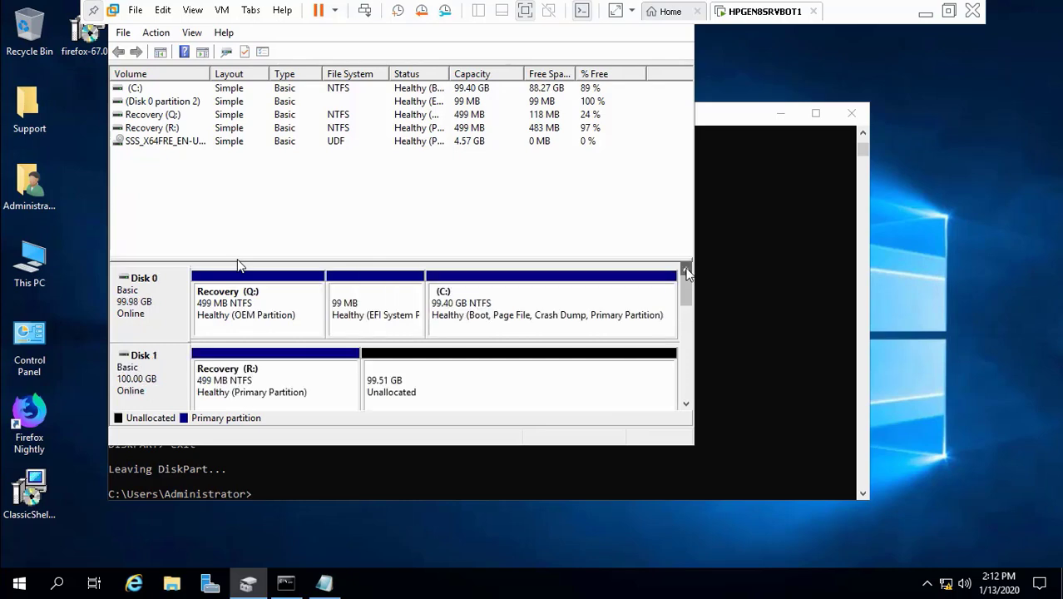
right_click(299, 379)
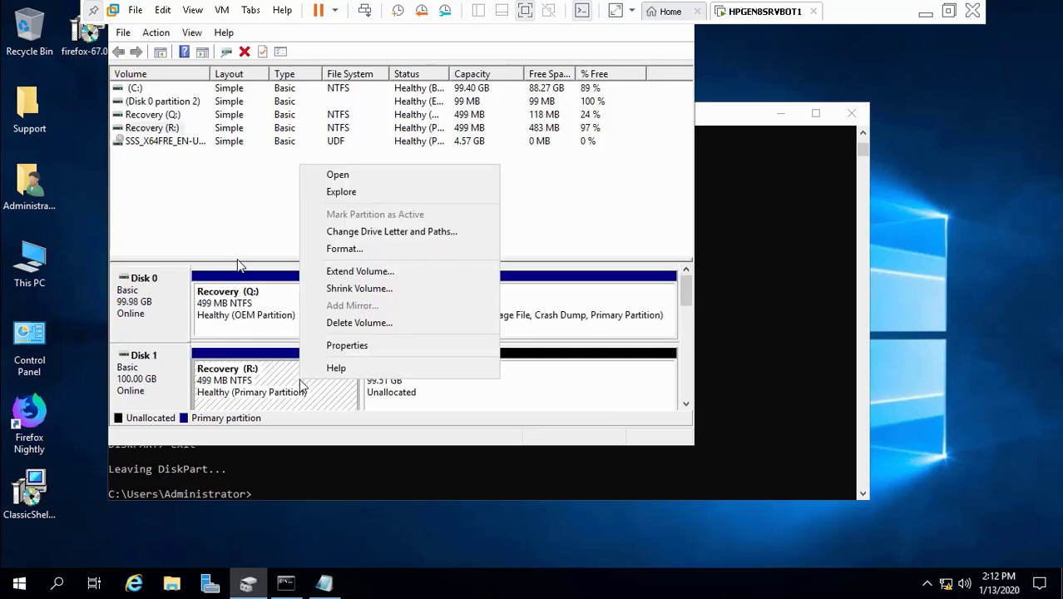
click(359, 346)
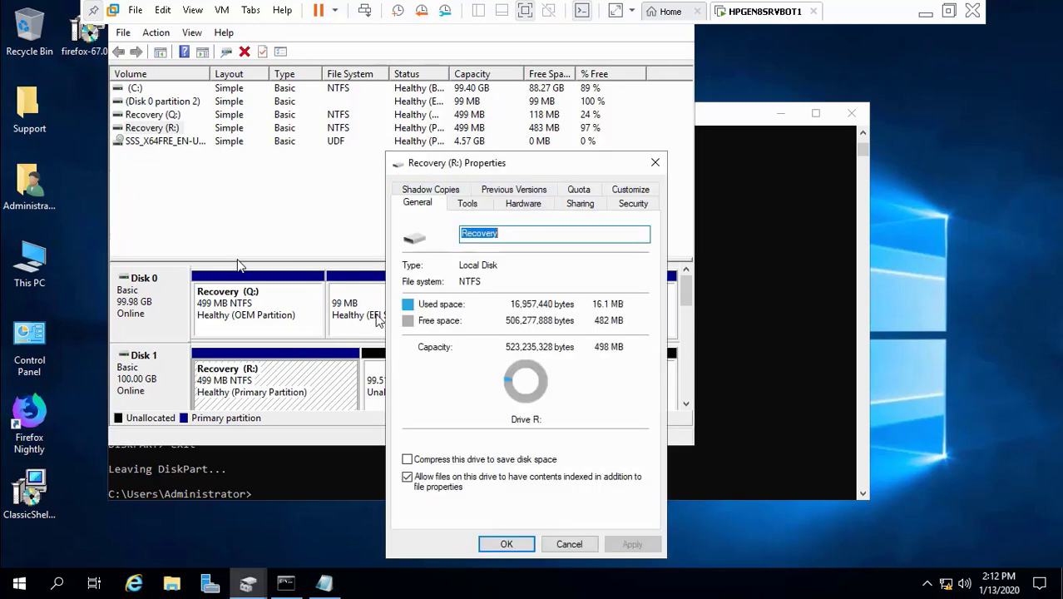
click(156, 383)
right_click(157, 383)
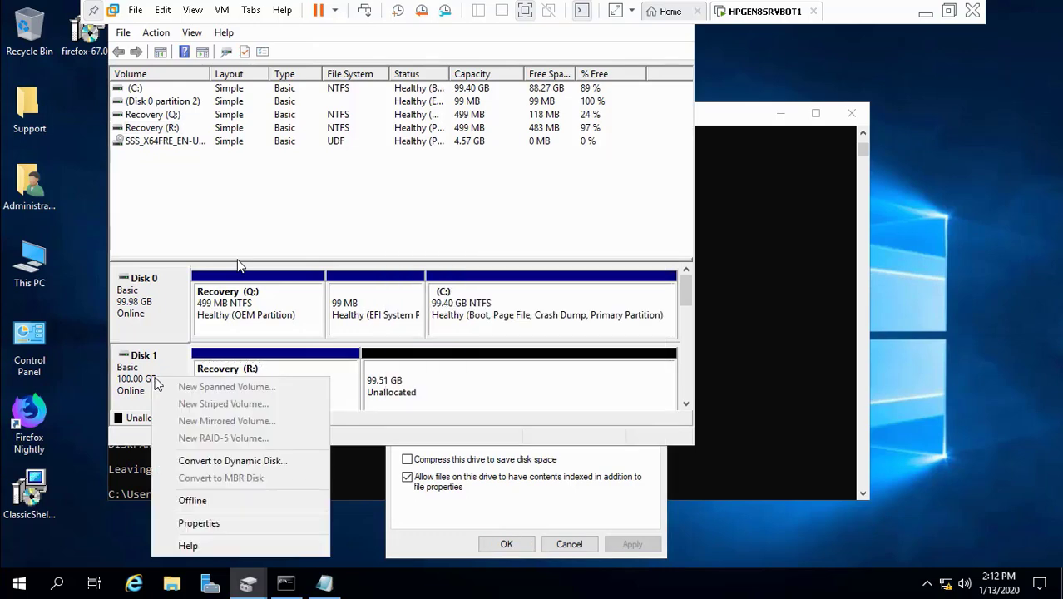
click(218, 523)
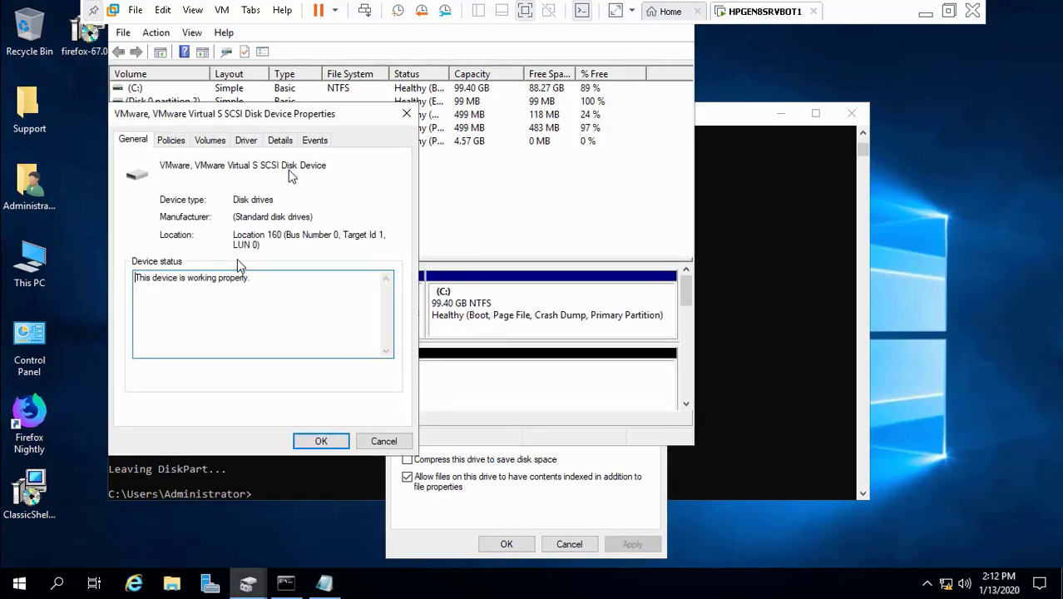
click(214, 139)
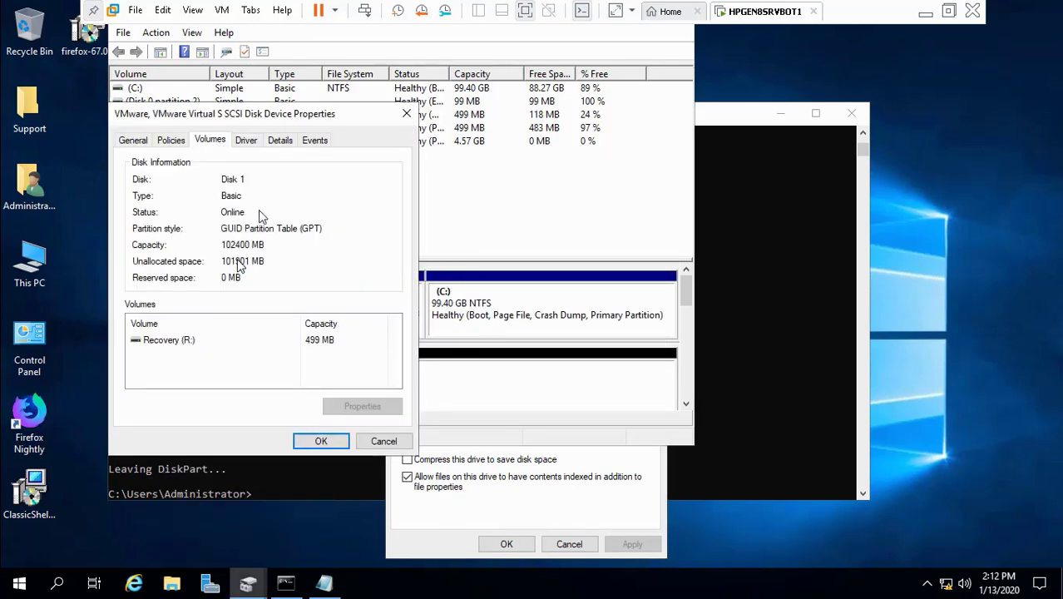
click(378, 441)
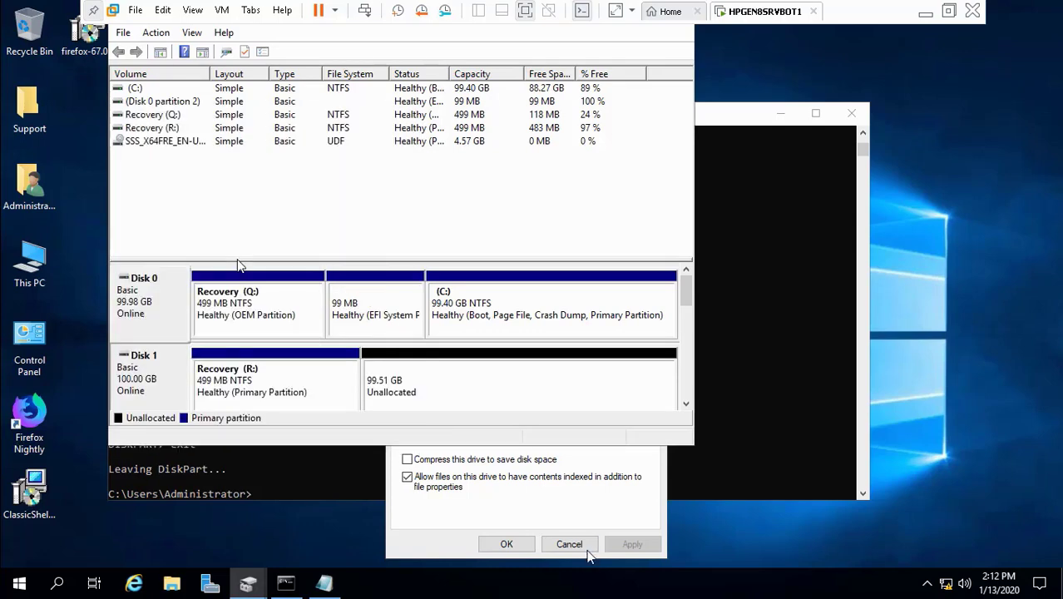
Review the volumes listed in Disk 1's device properties again, close the open properties dialogs, and compare the two recovery partitions.
right_click(162, 375)
click(236, 519)
click(241, 160)
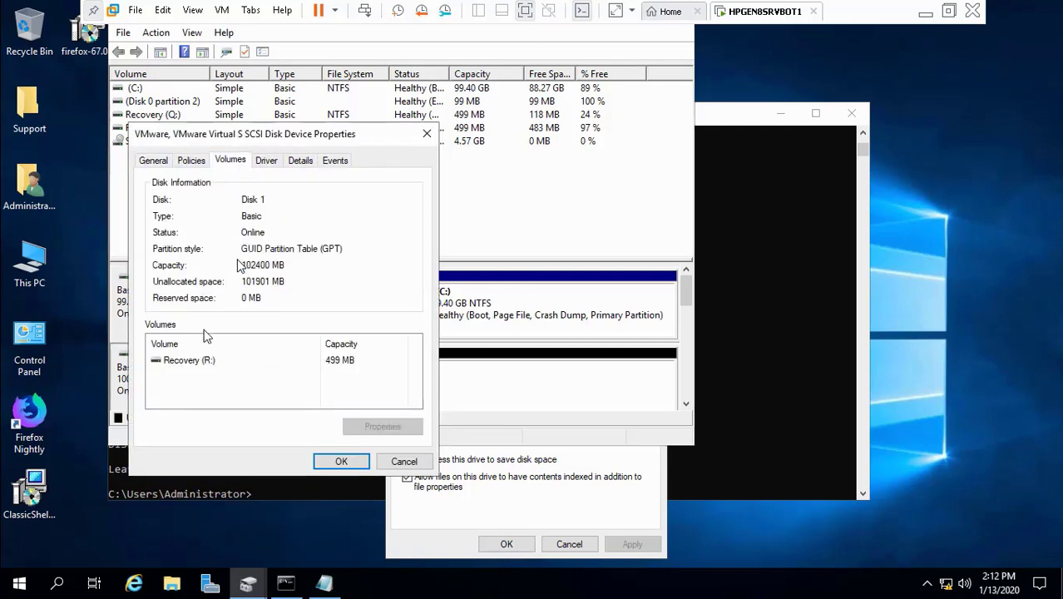
click(204, 359)
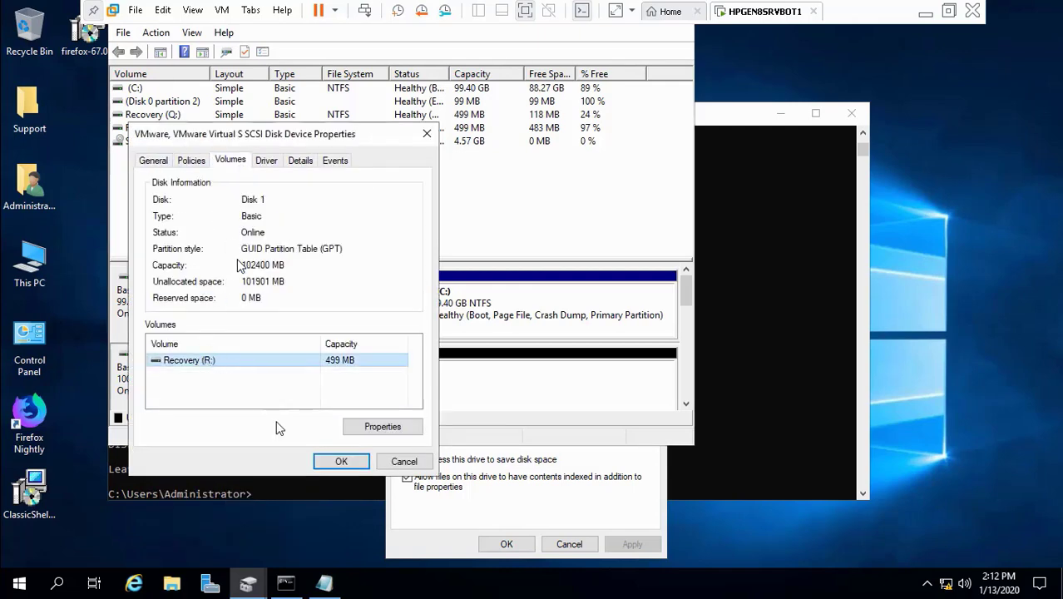
click(403, 460)
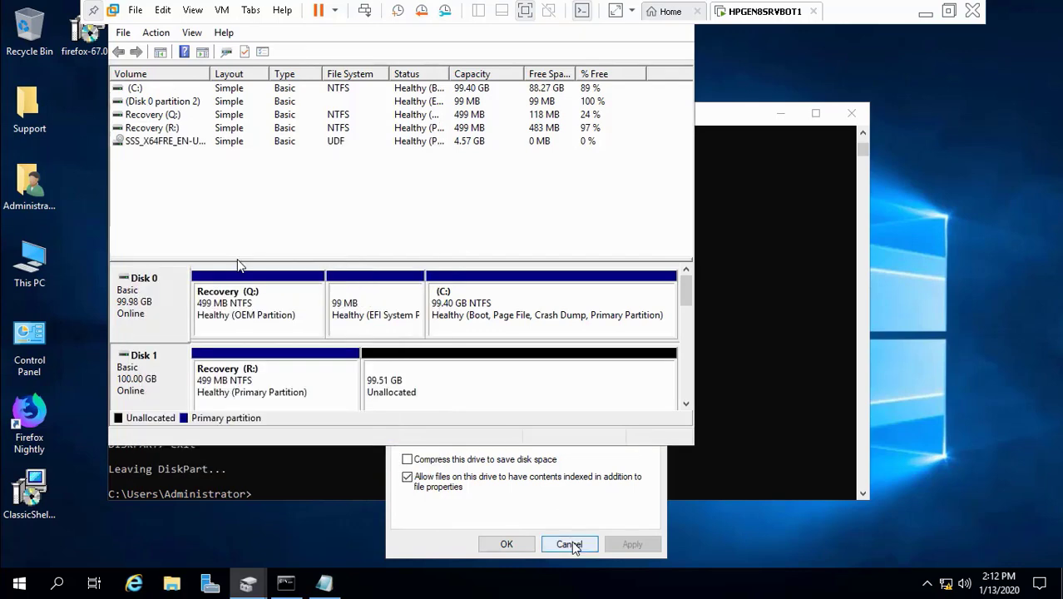
click(569, 544)
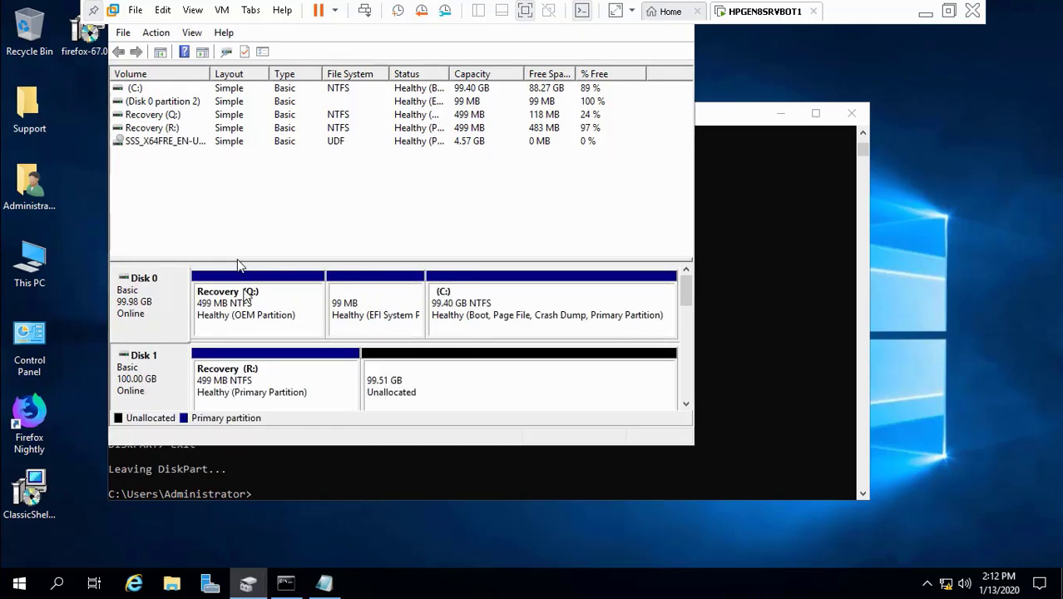
click(247, 298)
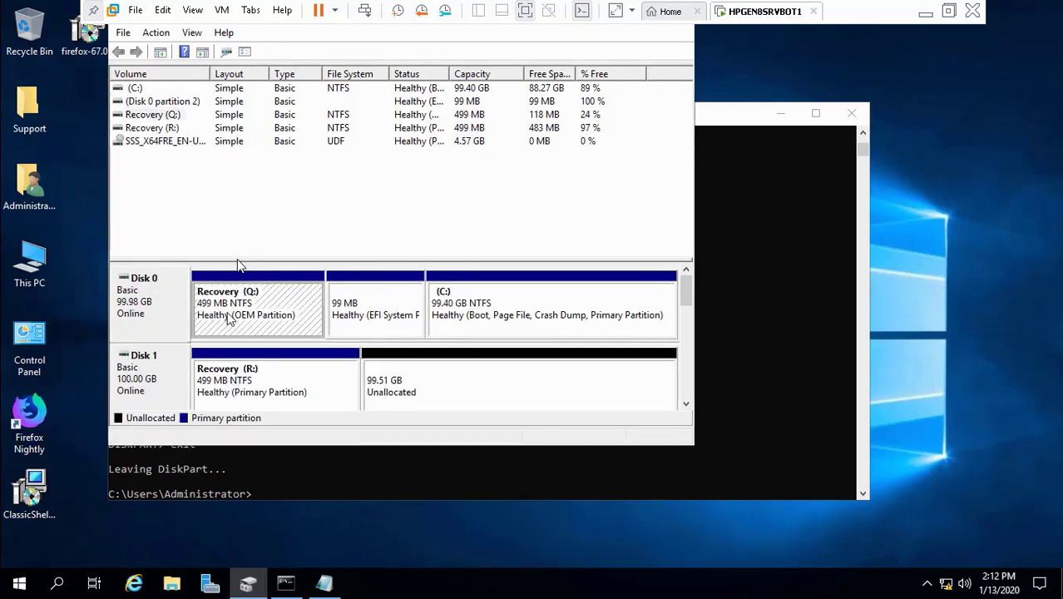
click(236, 372)
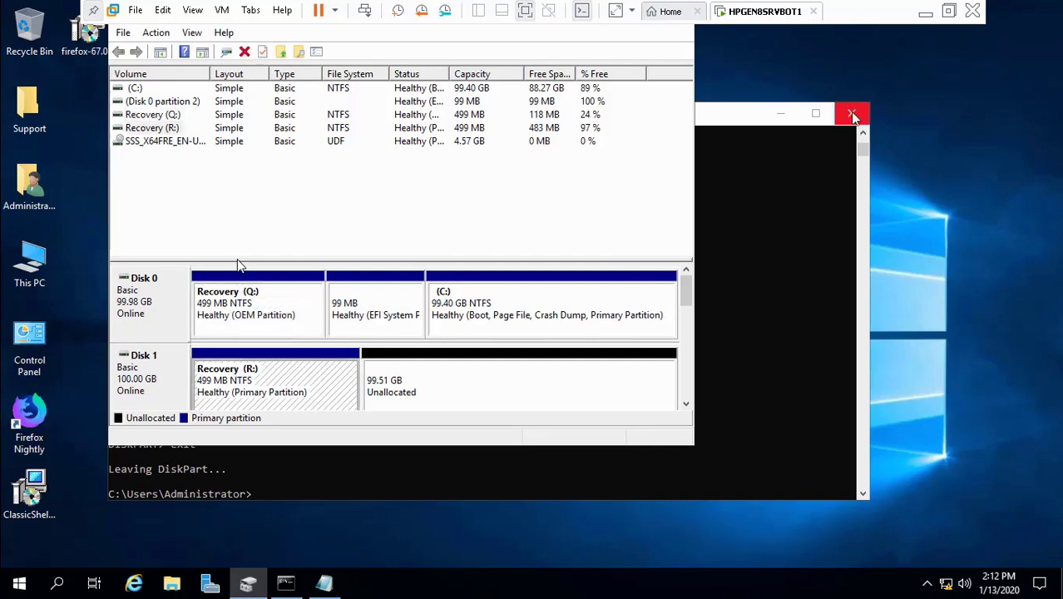
Return to the PDF guide and copy the robocopy command given in Step-7.
click(924, 12)
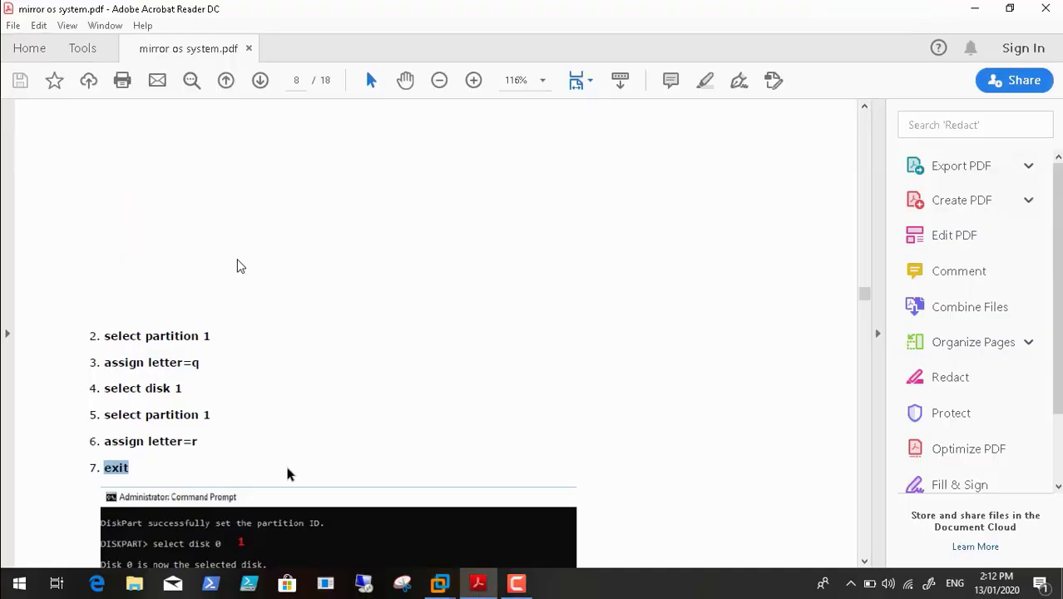
click(865, 561)
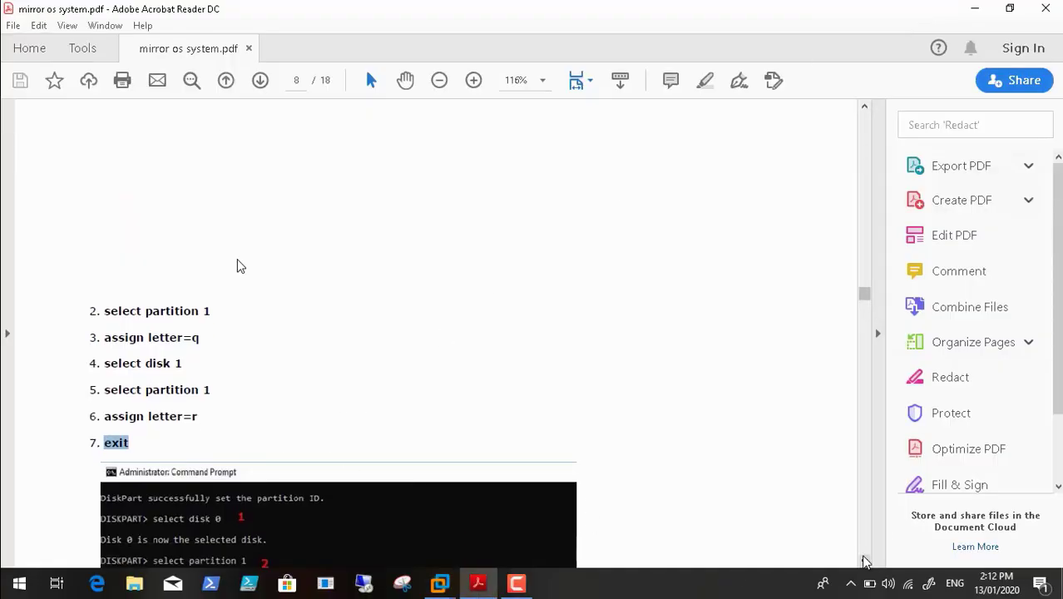
scroll(865, 561, down, 3)
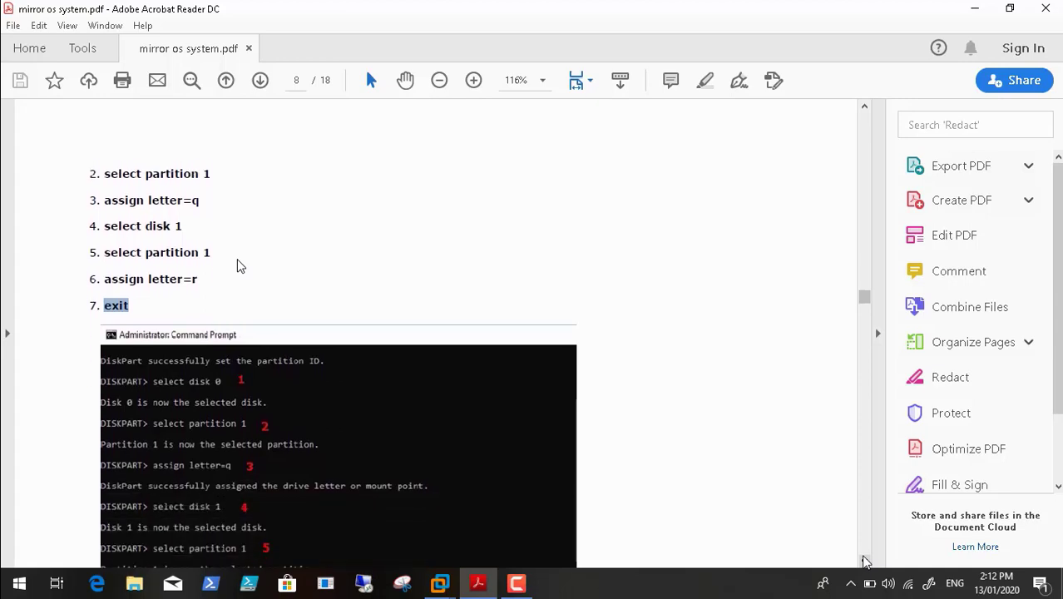
scroll(865, 561, down, 5)
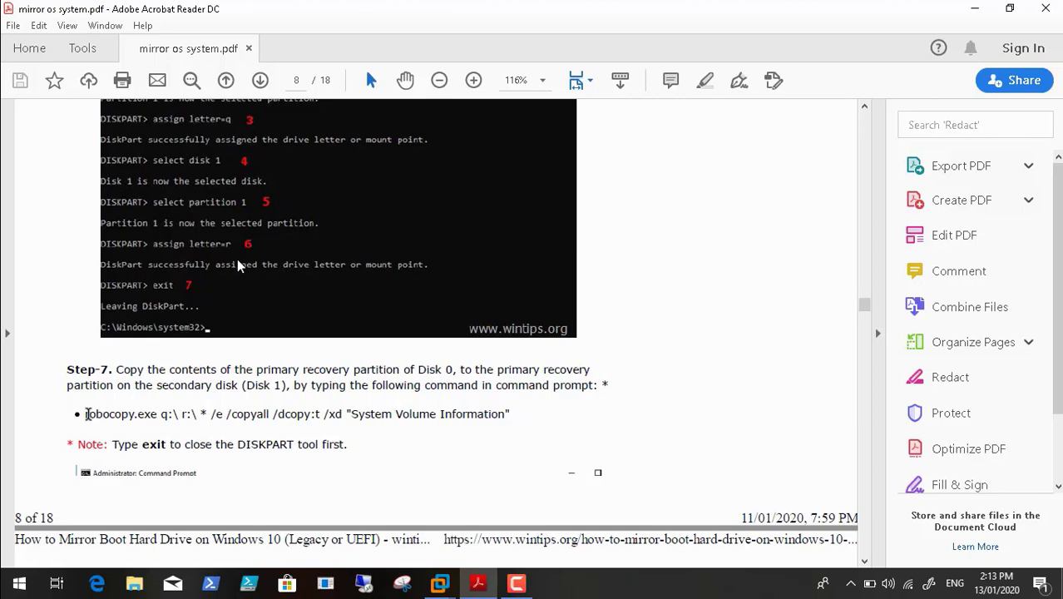
drag(85, 415, 512, 416)
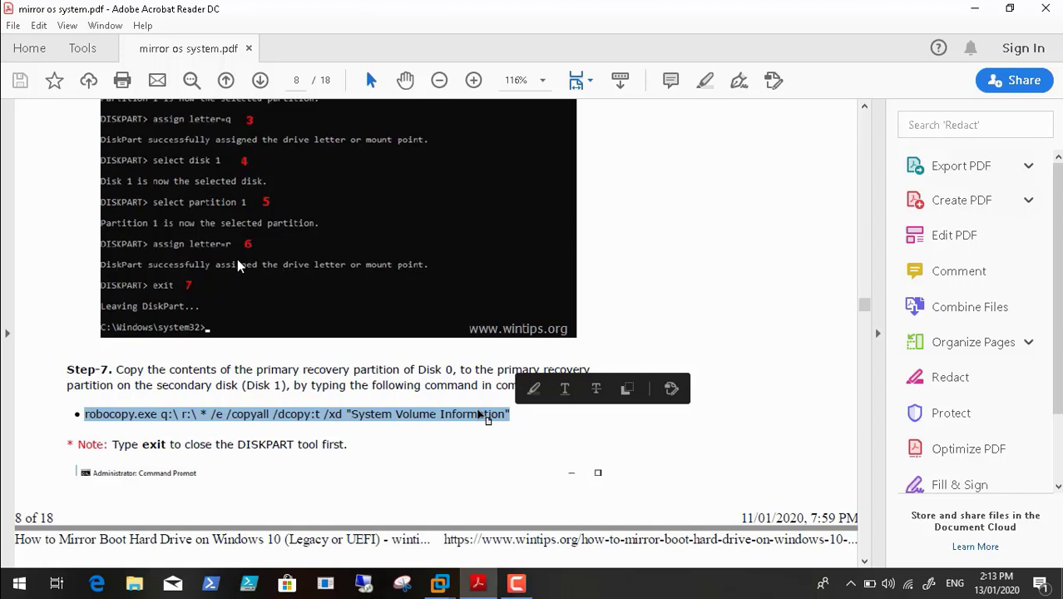
right_click(479, 413)
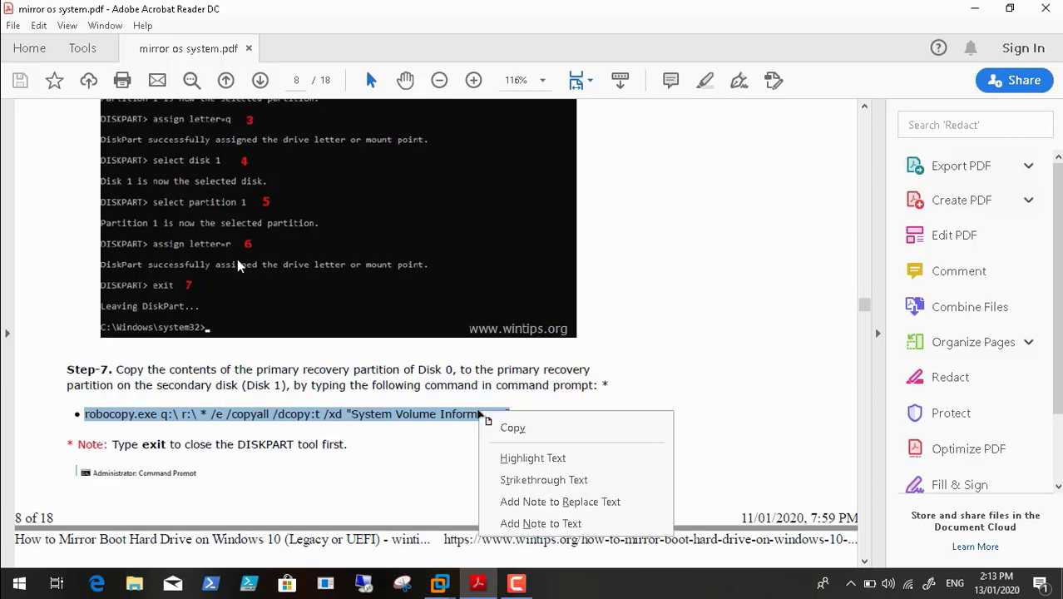
click(507, 431)
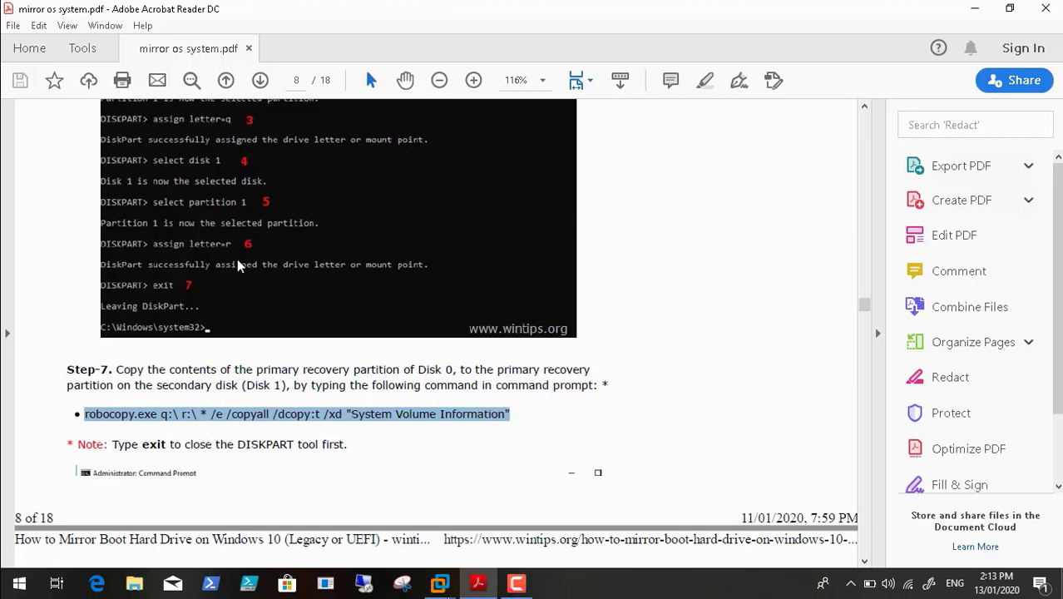
Run robocopy.exe q:\ r:\ * /e /copyall /dcopy:t /xd "System Volume Information" in HPGEN8SRVBOT1's command prompt to copy the recovery partition's contents.
mouse_move(438, 591)
click(497, 504)
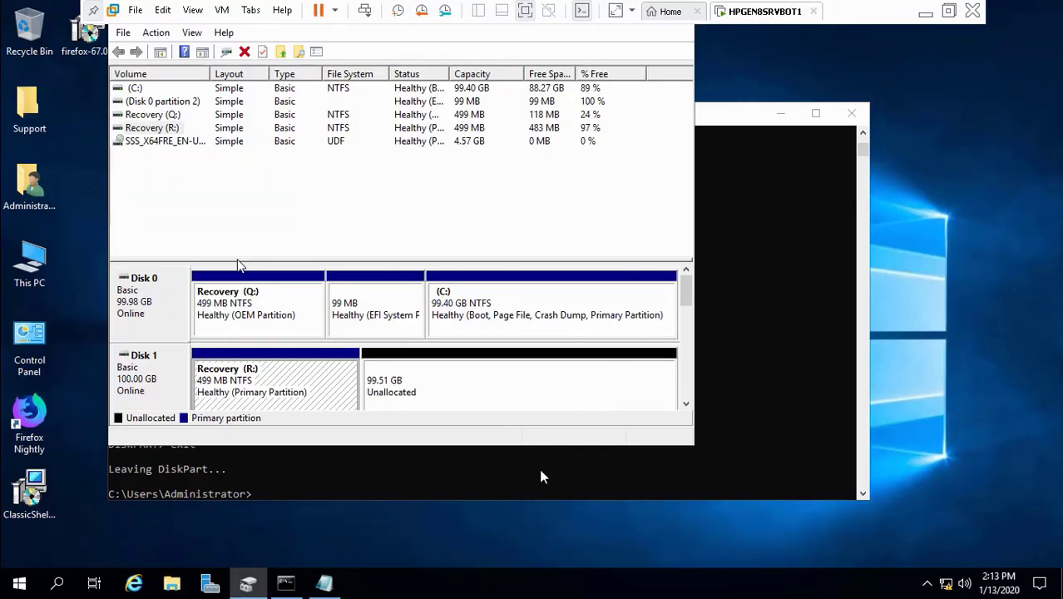
click(514, 489)
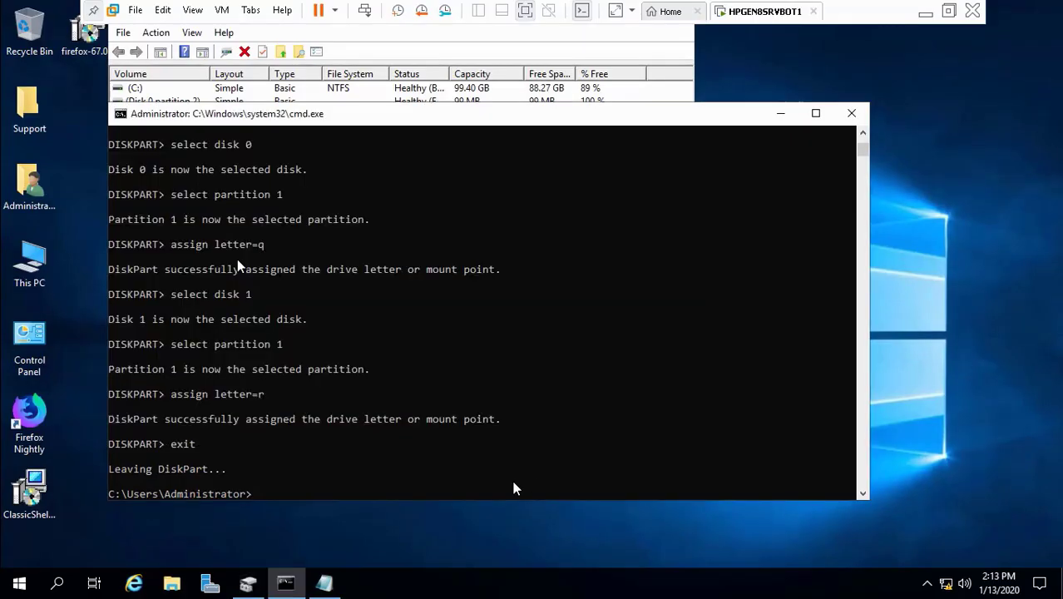
right_click(438, 491)
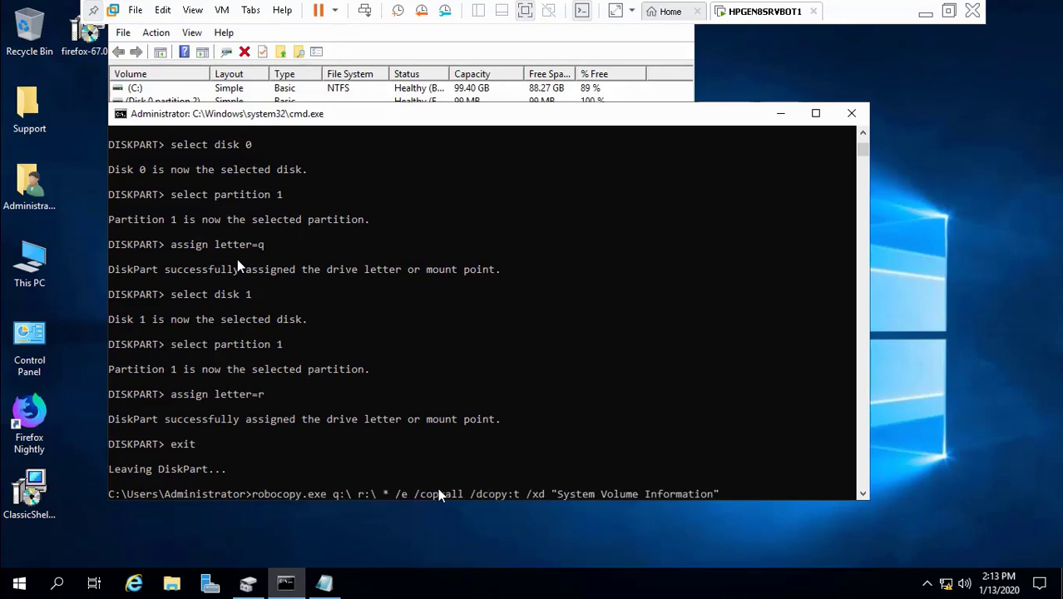
key(Return)
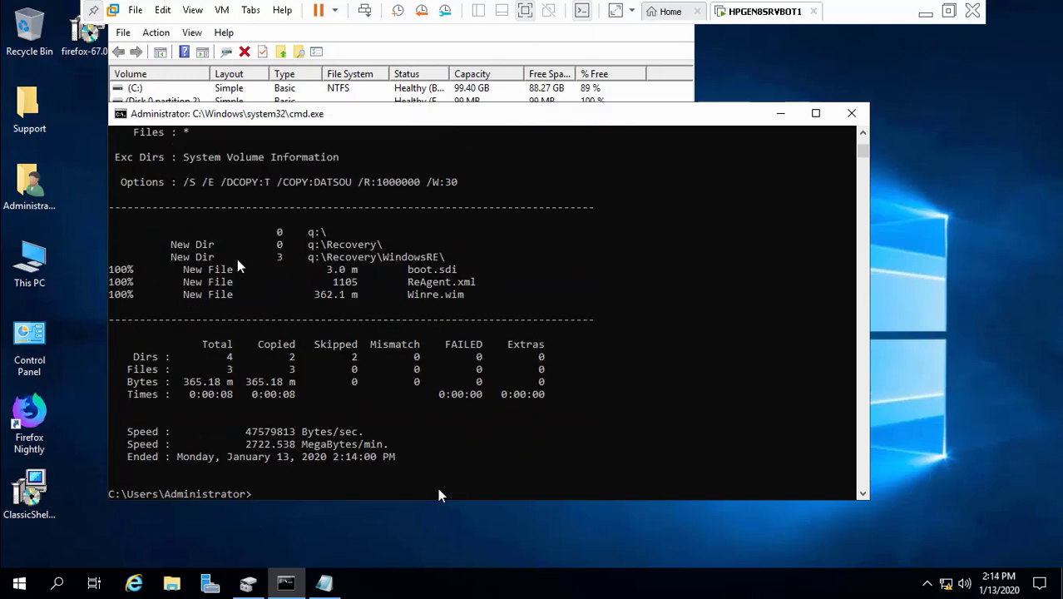
Return to the PDF guide and read on from Step-7 to Step-1 and Step-2 of Part 2 on mirroring the EFI System Partition.
click(925, 12)
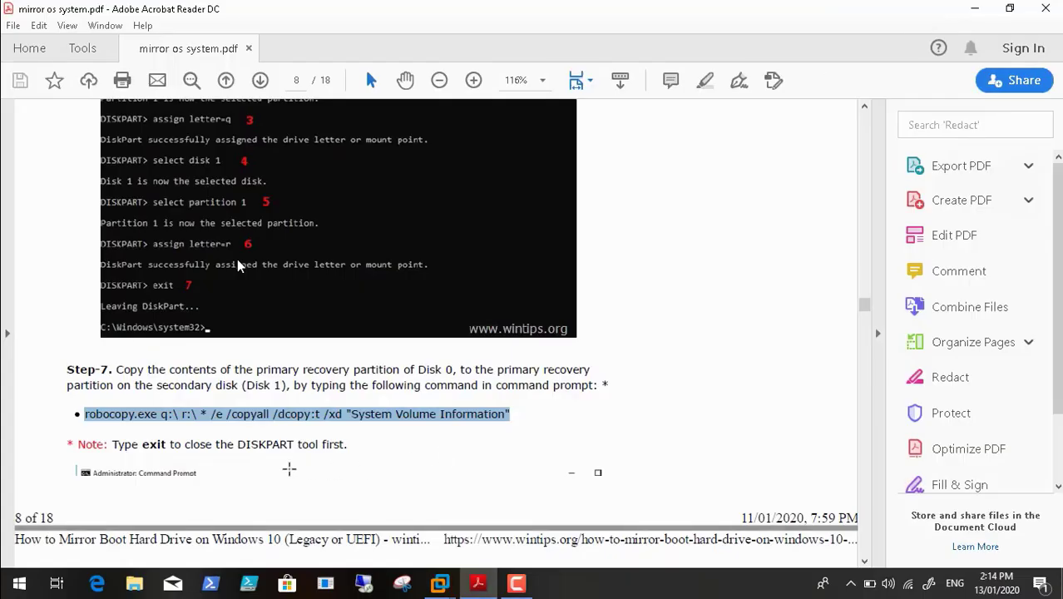
click(864, 563)
scroll(865, 564, down, 6)
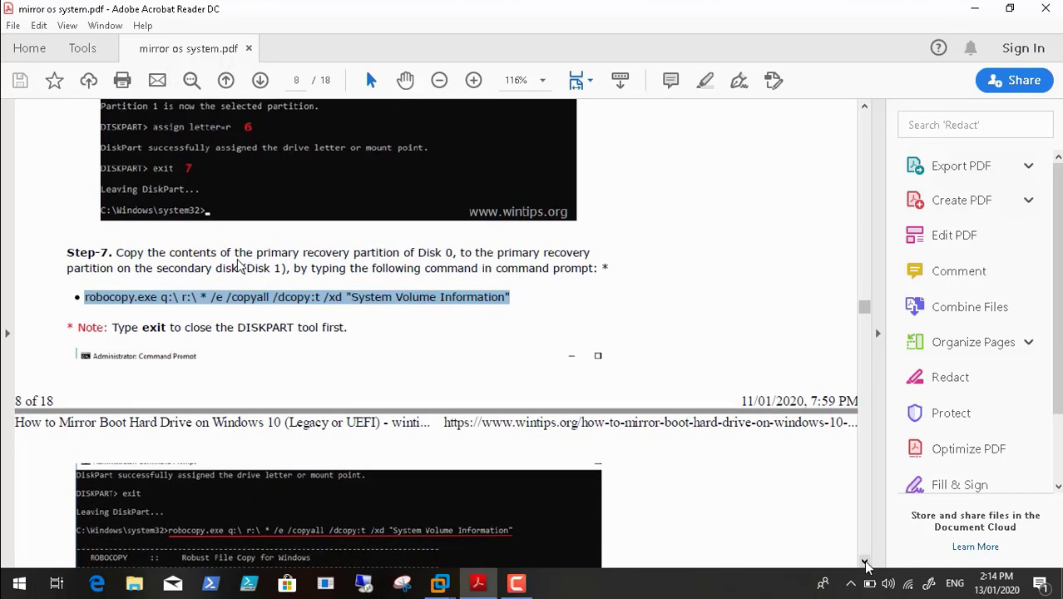
scroll(866, 564, down, 6)
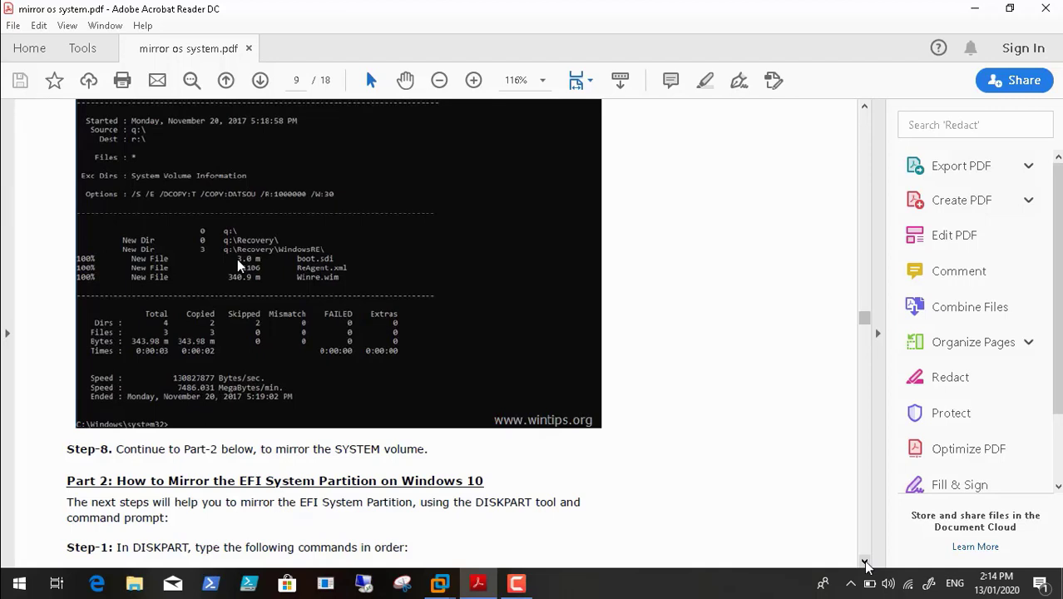
scroll(865, 564, down, 3)
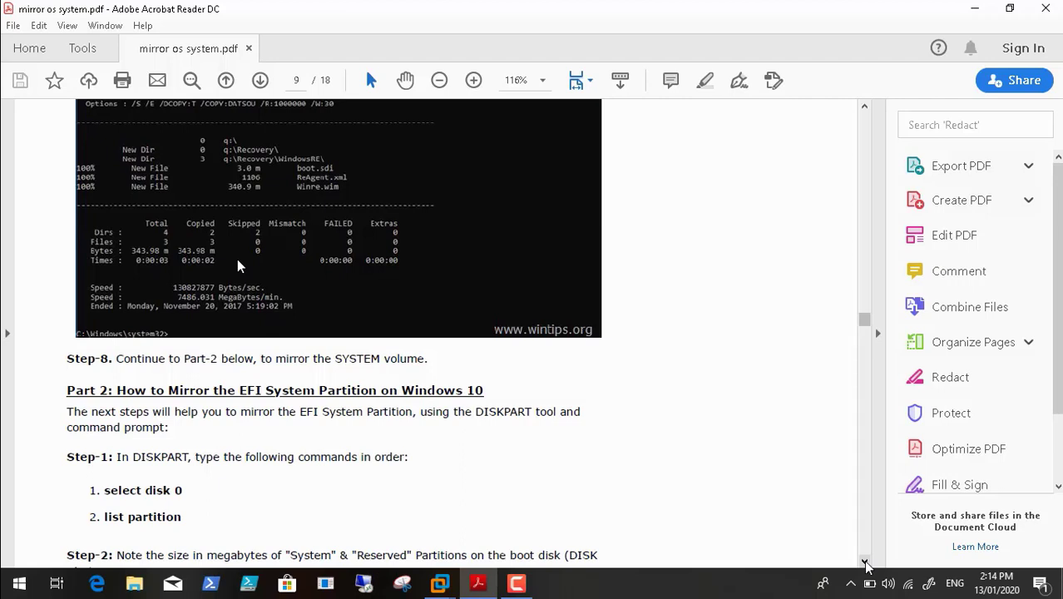
scroll(866, 564, down, 3)
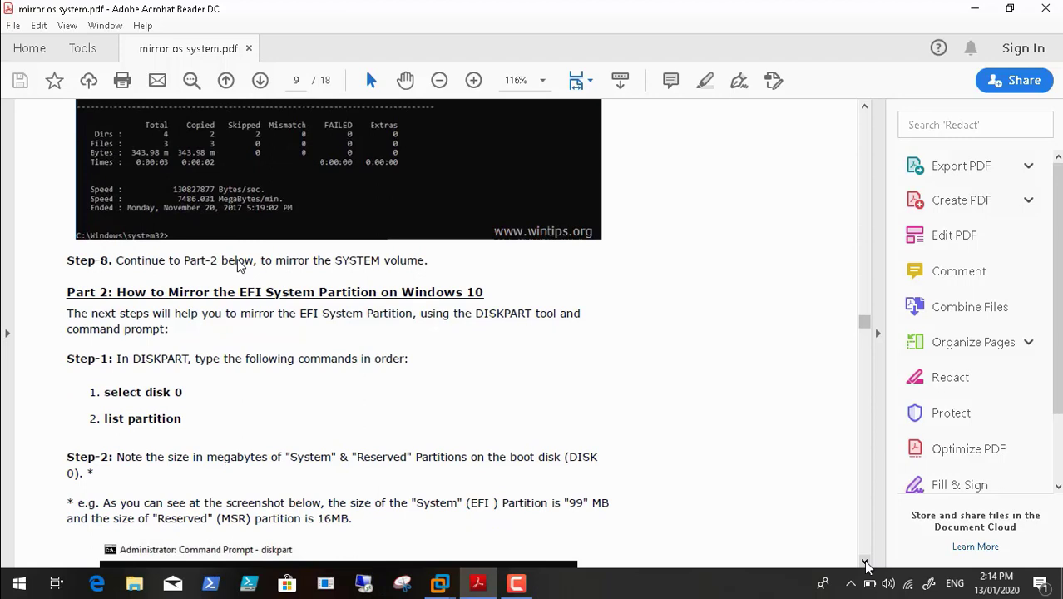
click(866, 564)
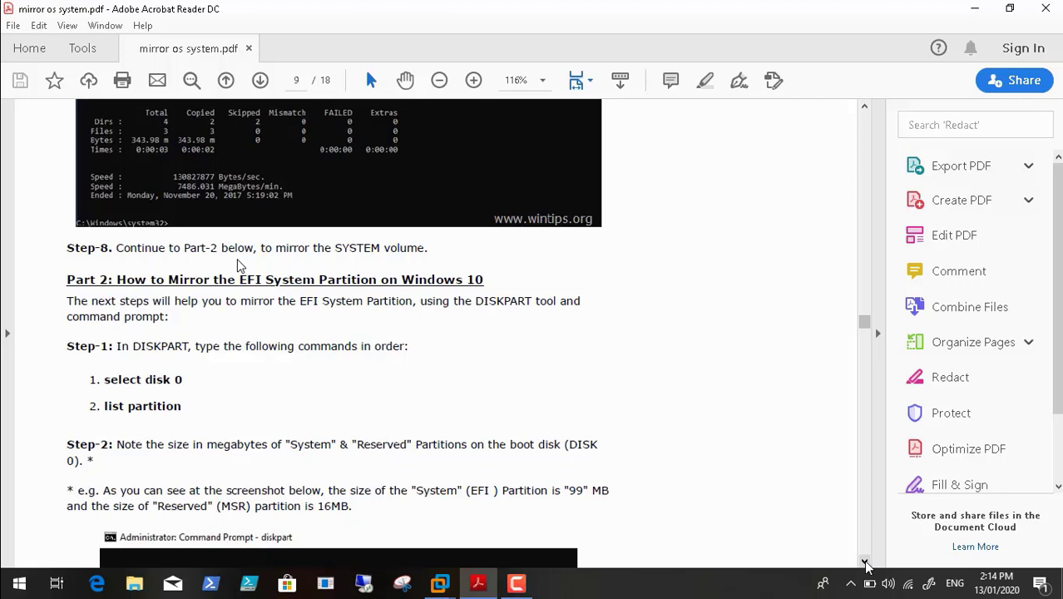
click(865, 564)
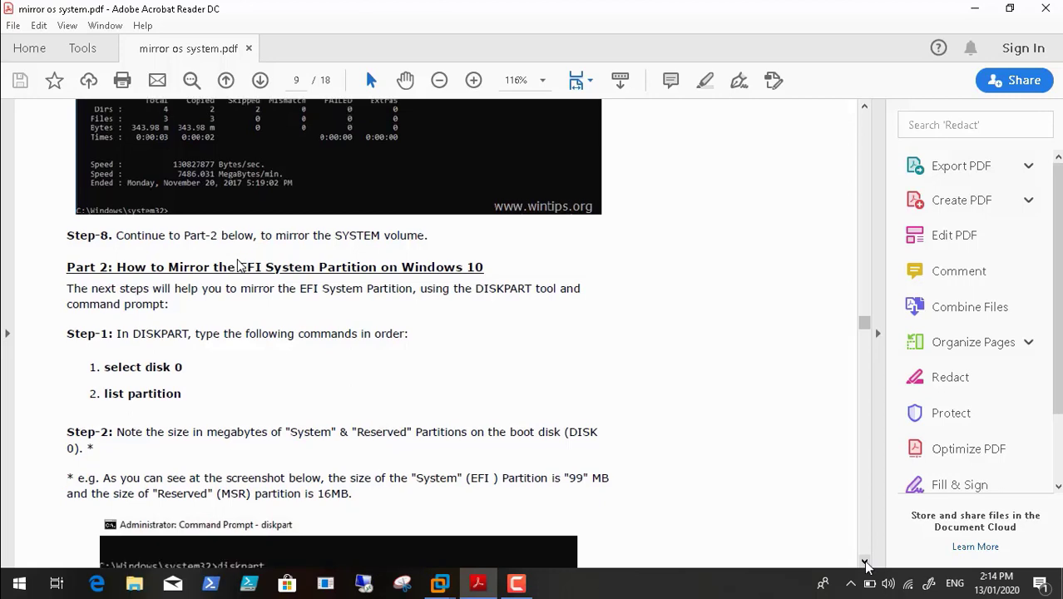
scroll(866, 564, down, 3)
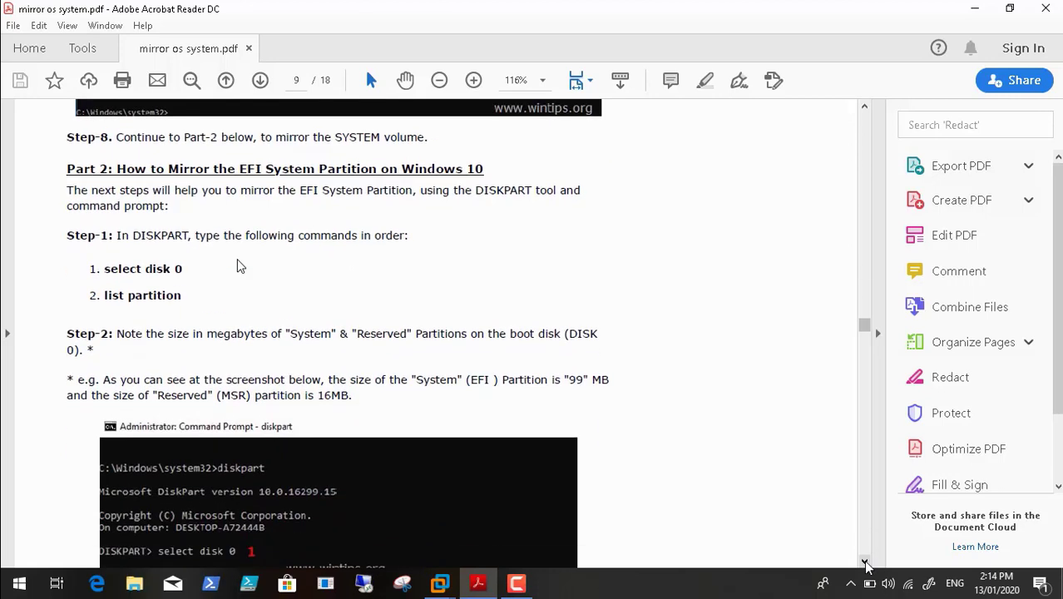
scroll(866, 564, down, 1)
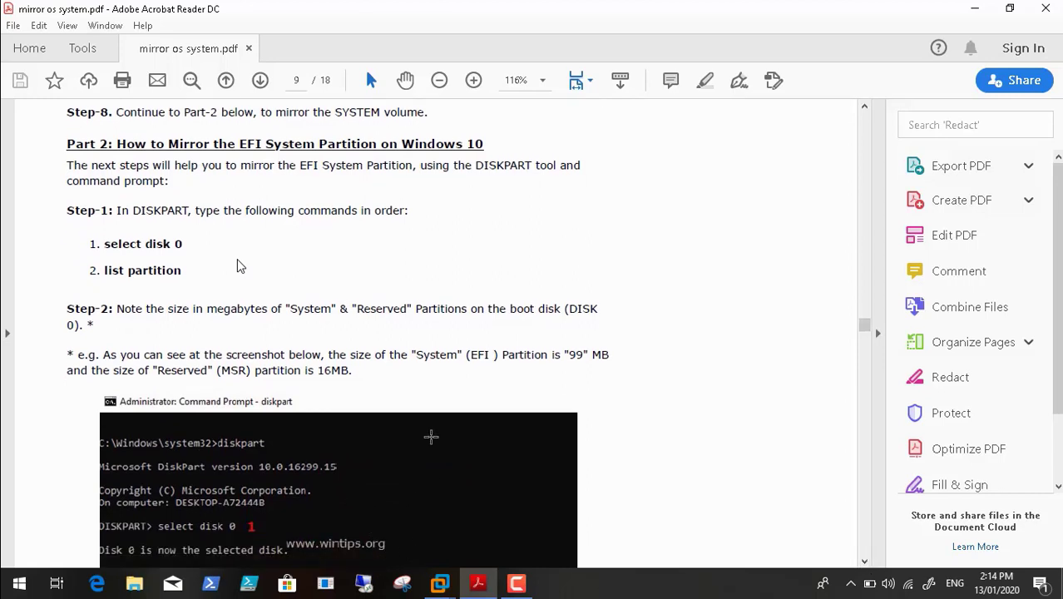
mouse_move(448, 589)
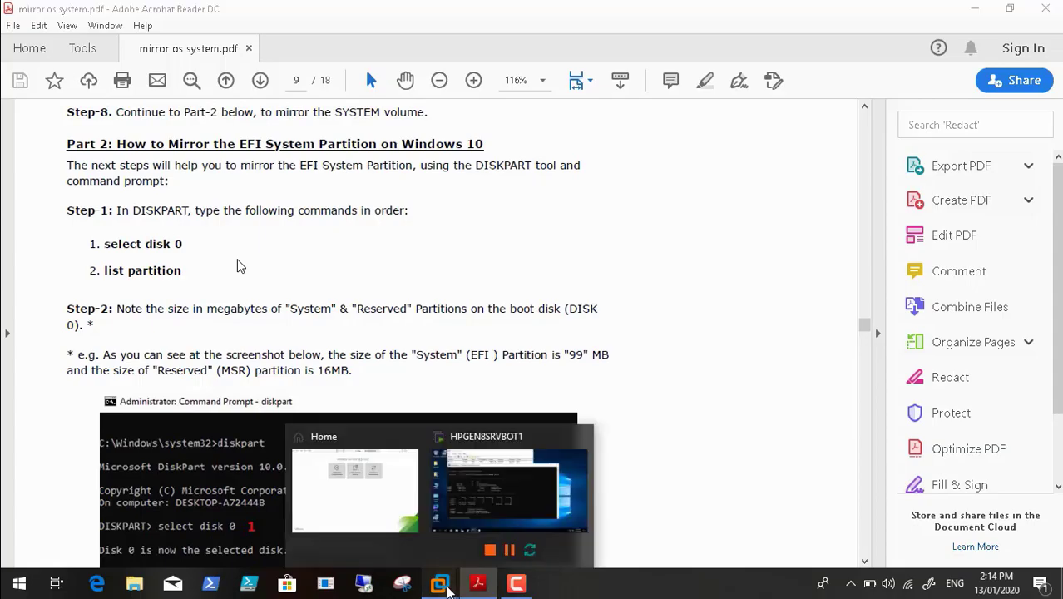
Switch to the HPGEN8SRVBOT1 virtual machine and start diskpart in its Command Prompt.
click(495, 500)
text(d)
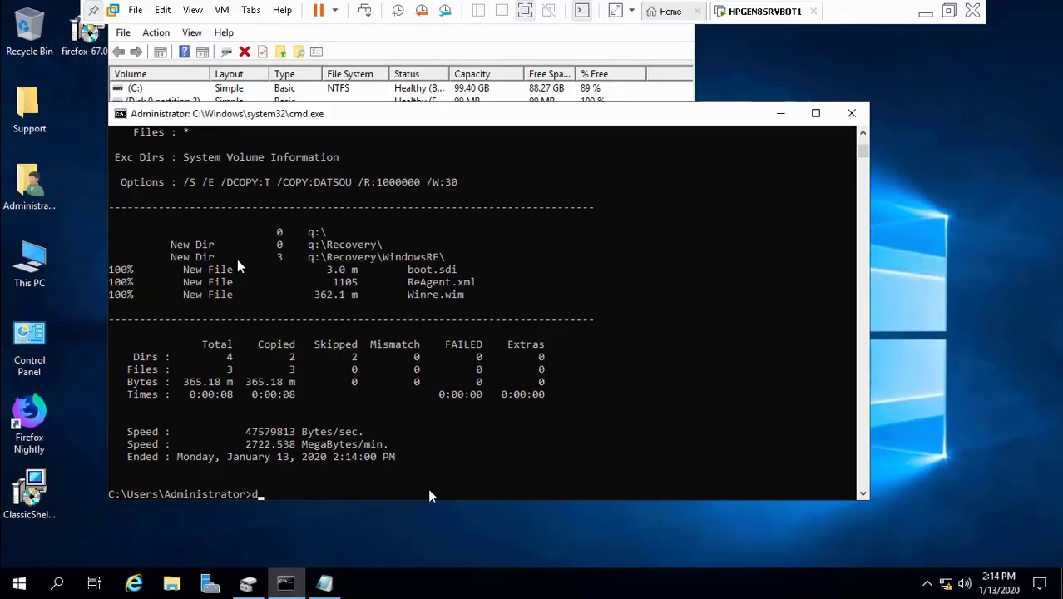
text(iskpart)
key(Return)
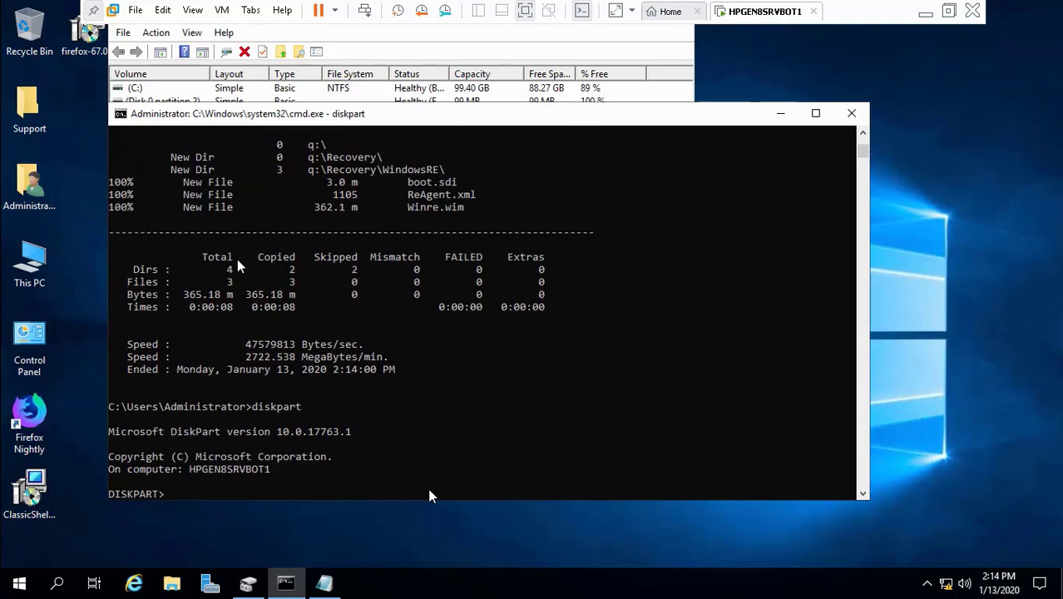
Copy the "select disk 0" command from the PDF guide in Acrobat Reader and run it in the virtual machine's DiskPart.
click(933, 8)
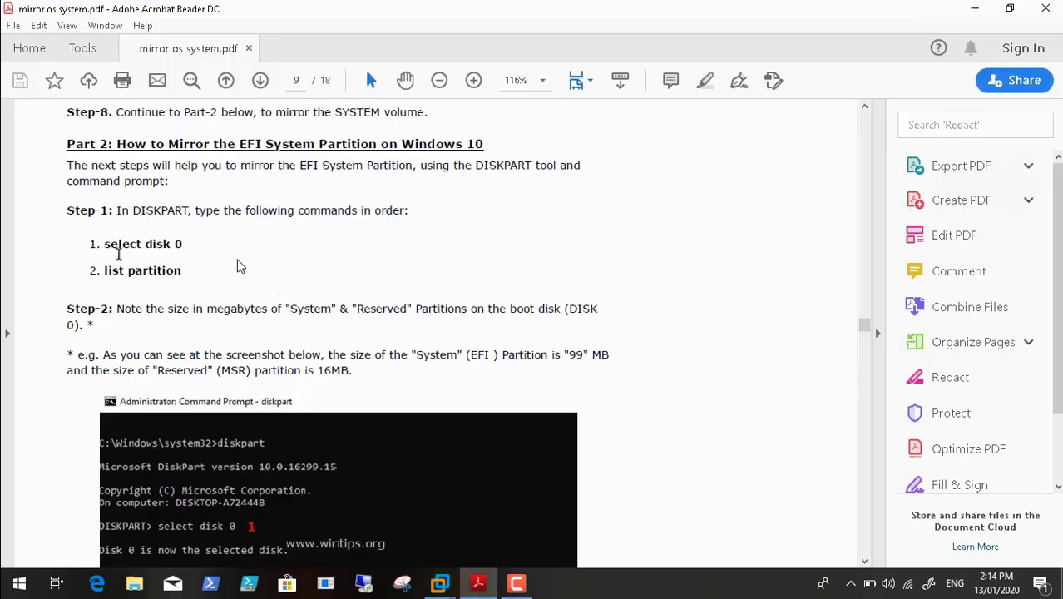
drag(103, 243, 185, 242)
key(super+c)
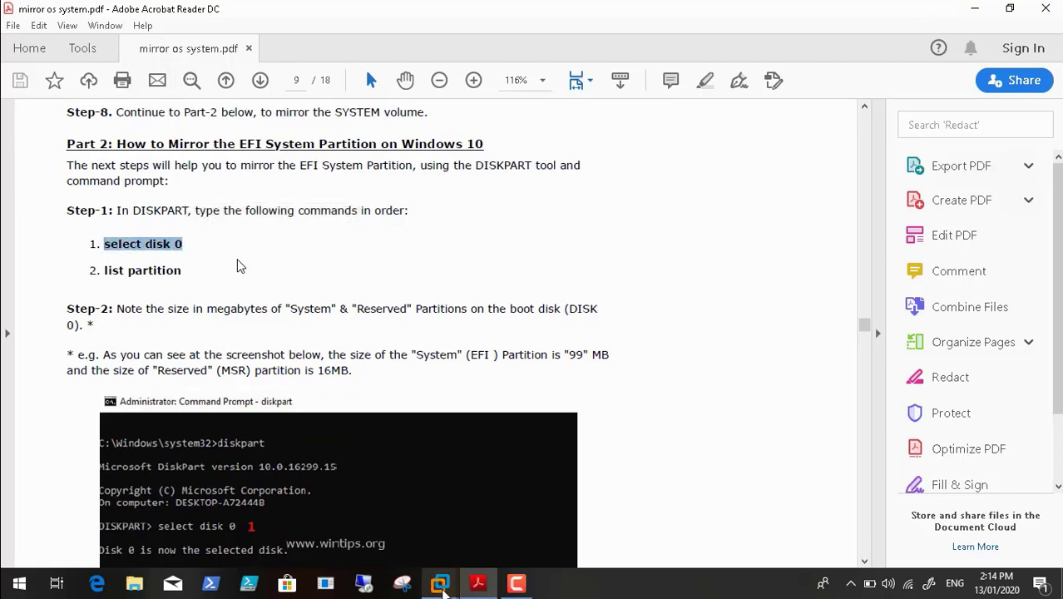
mouse_move(439, 582)
click(511, 491)
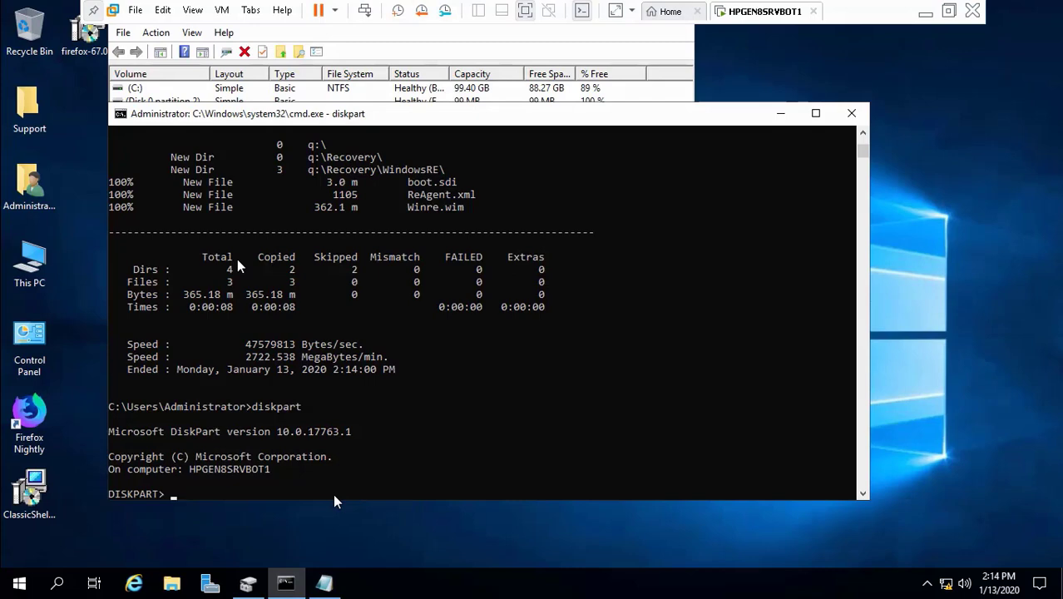
right_click(332, 493)
key(Return)
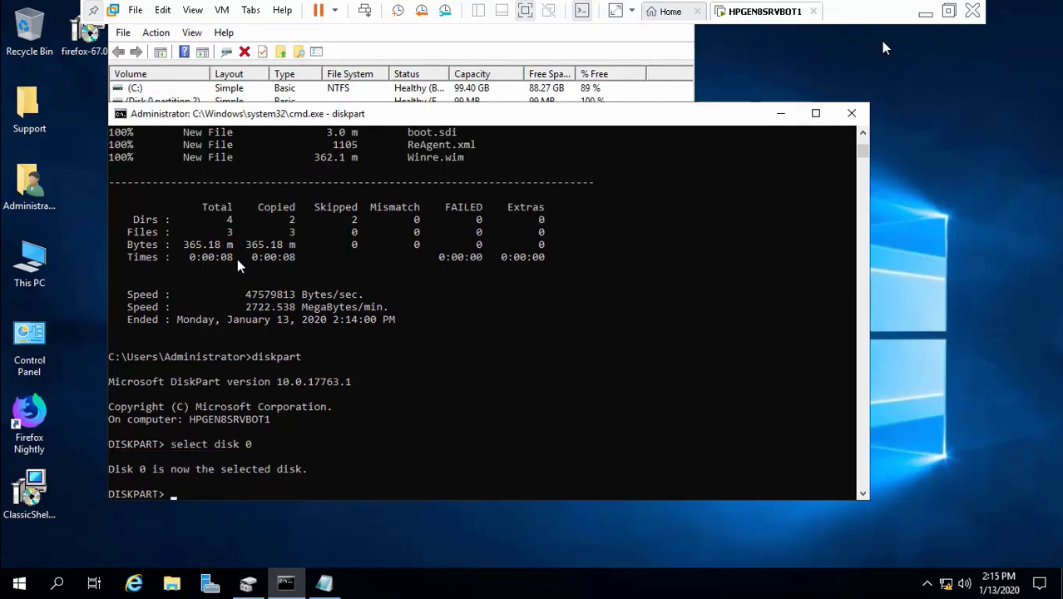
Run "list partition" in DiskPart for disk 0 and compare the System and Reserved partition sizes with the PDF guide's example.
click(924, 12)
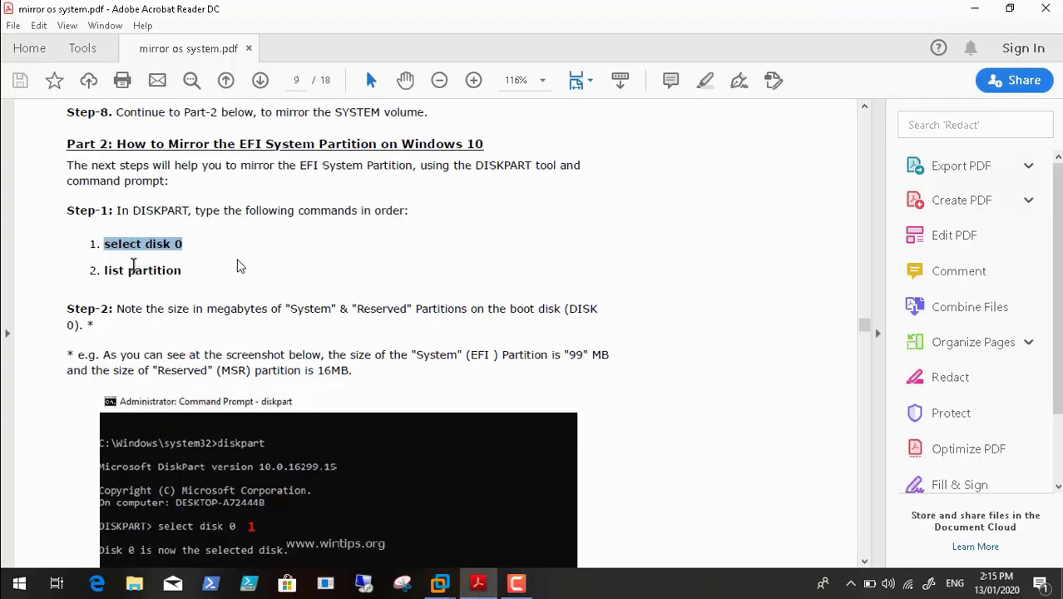
drag(105, 271, 173, 274)
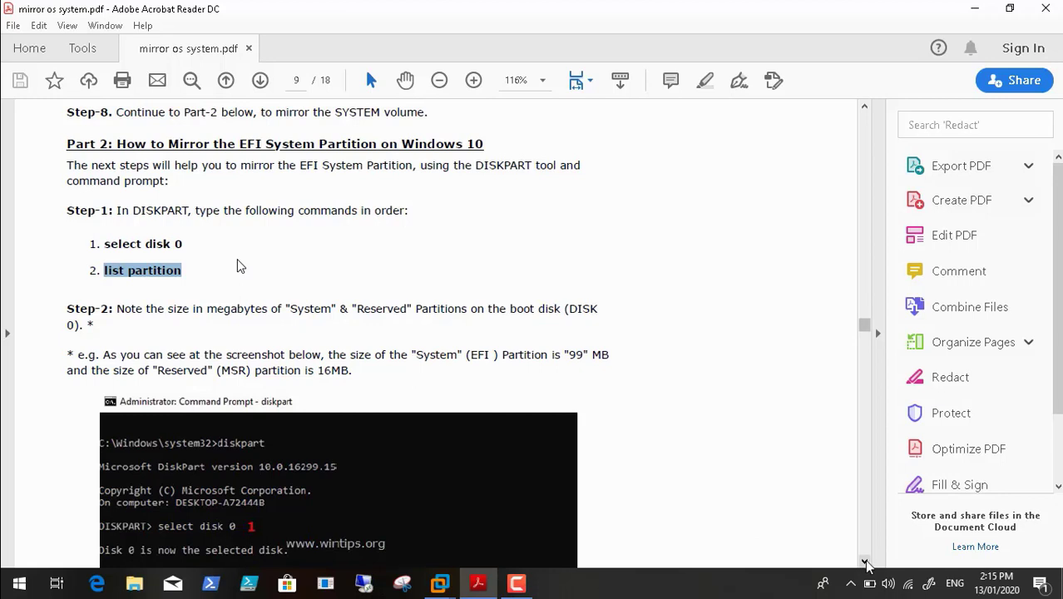
drag(865, 561, 865, 561)
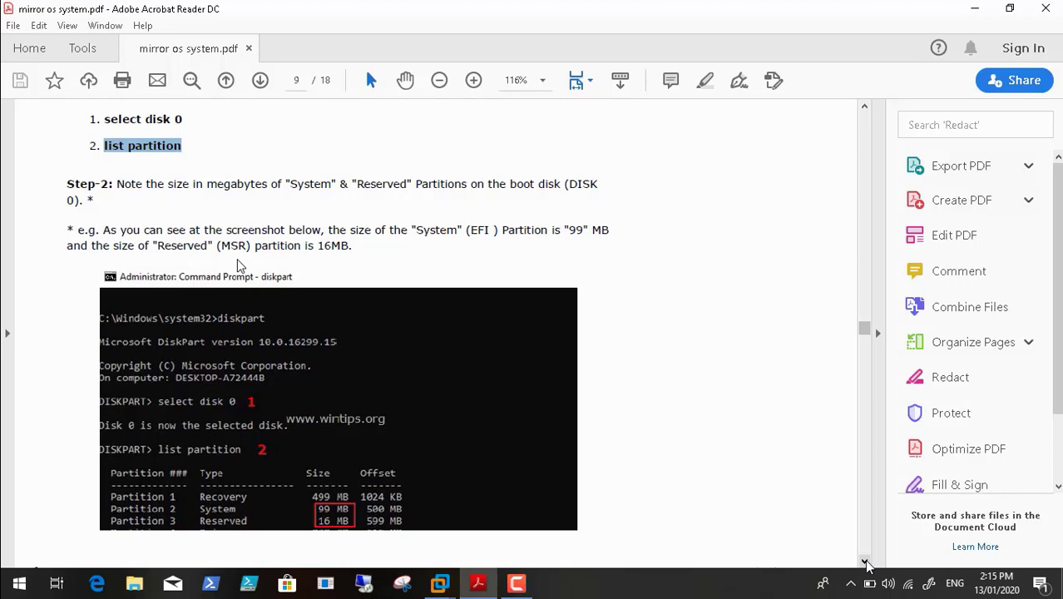
drag(866, 563, 866, 563)
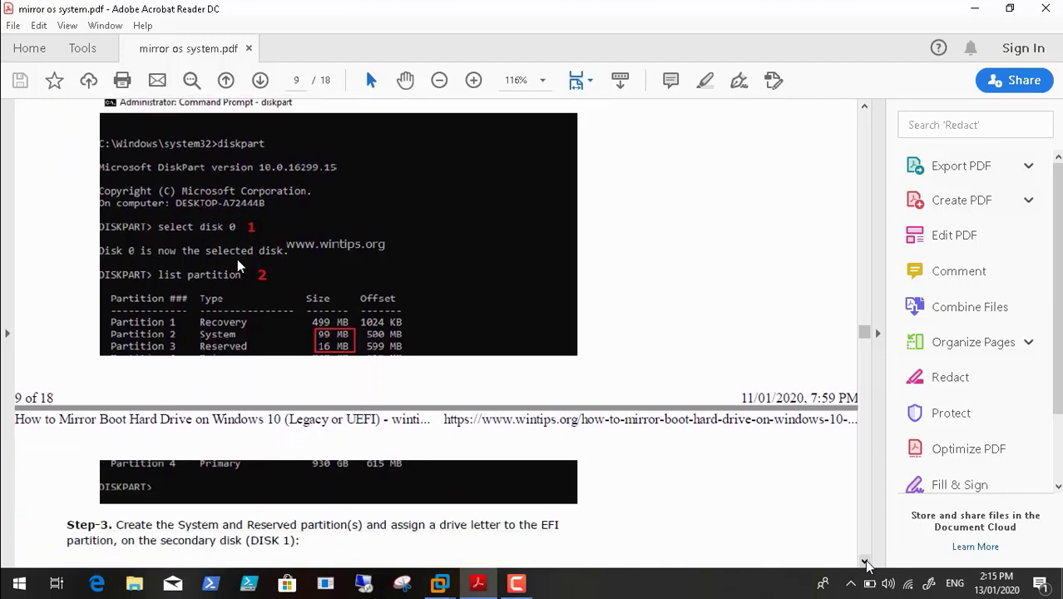
click(442, 585)
click(505, 507)
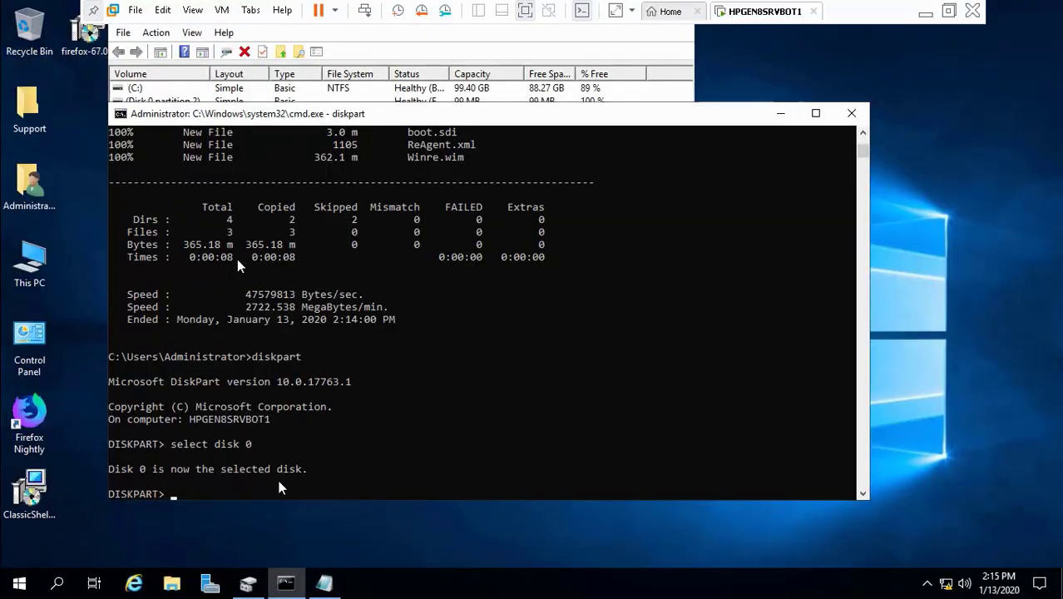
text(list partition)
key(Return)
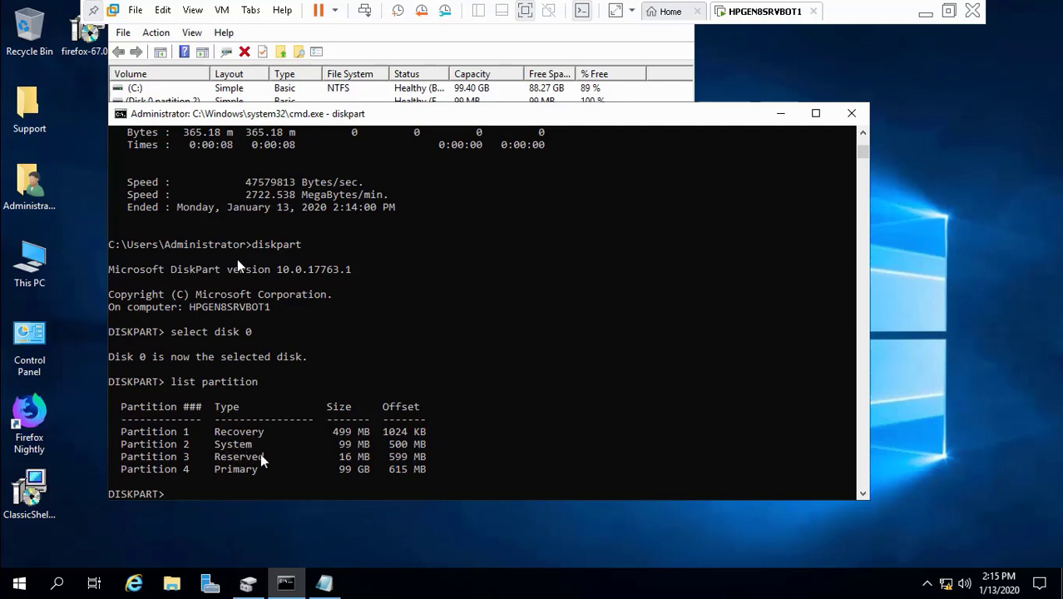
click(925, 14)
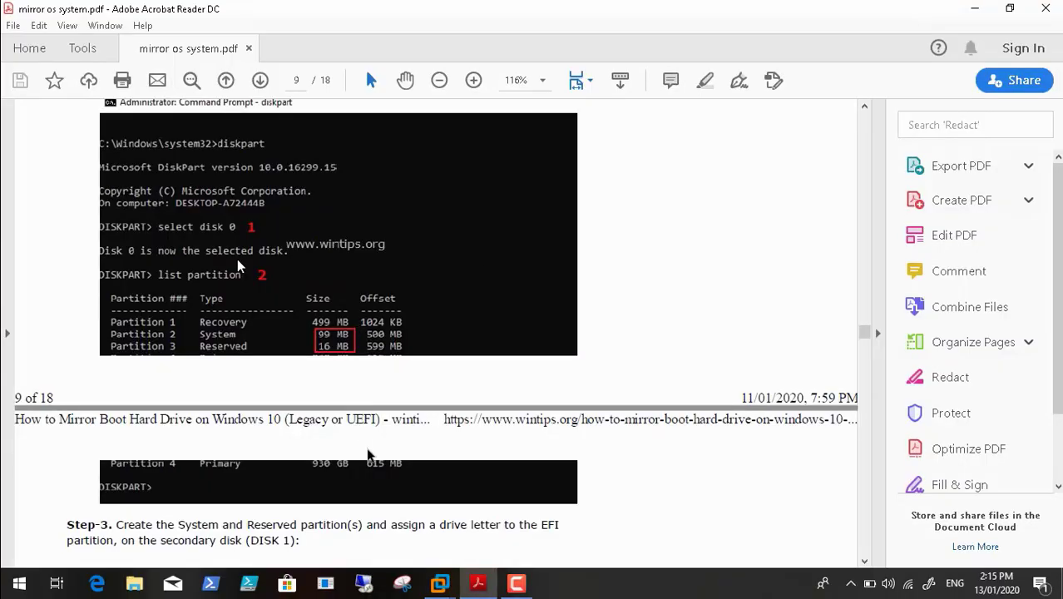
mouse_move(439, 582)
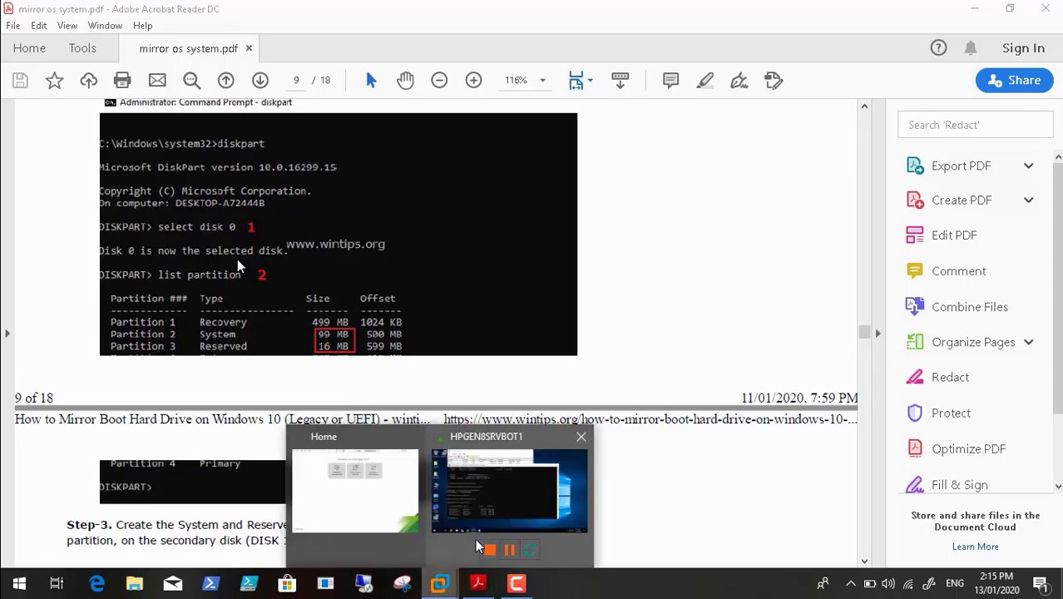
click(495, 507)
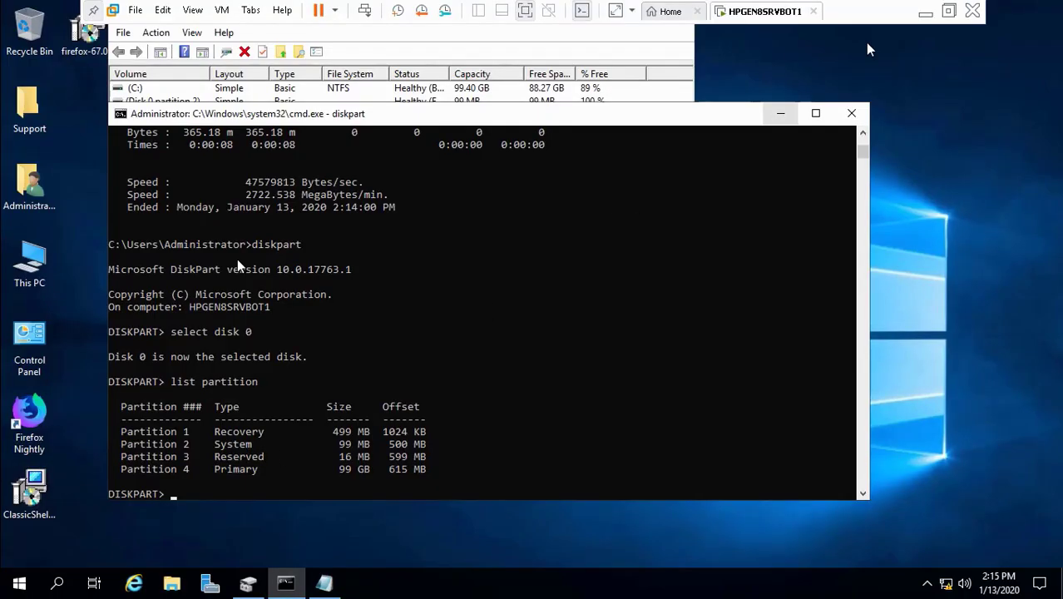
Copy "select disk 1" from Step-3 of the PDF guide and run it in the virtual machine's DiskPart.
click(926, 11)
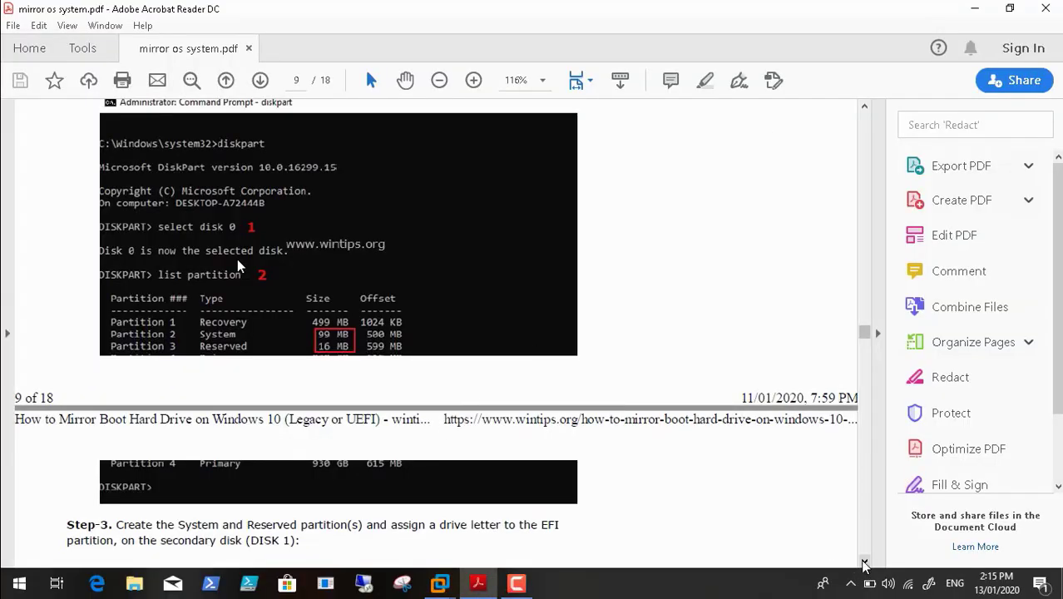
scroll(865, 563, down, 4)
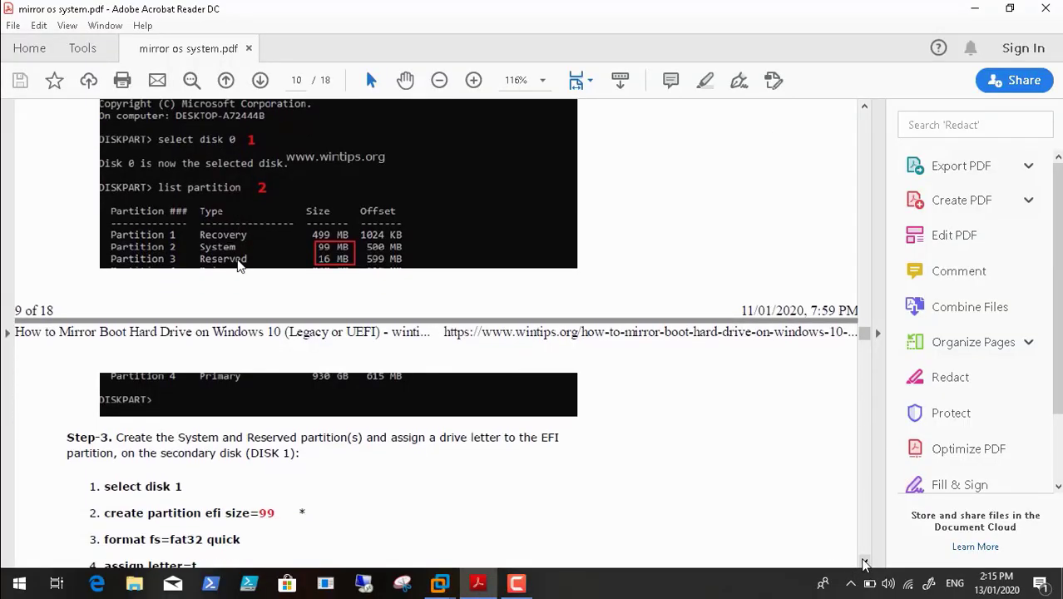
scroll(865, 563, down, 1)
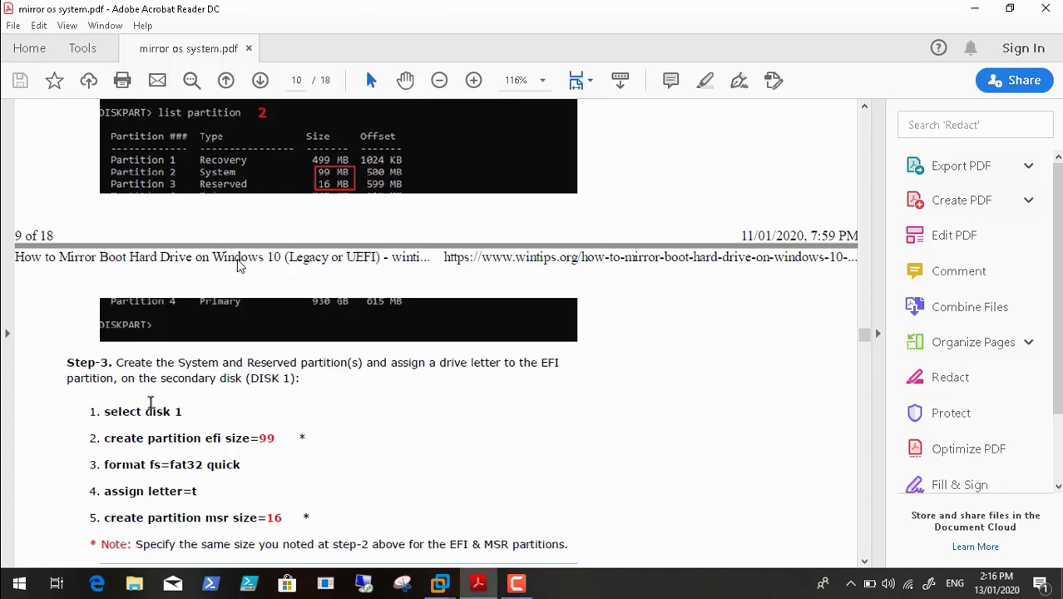
drag(104, 411, 187, 414)
key(ctrl+c)
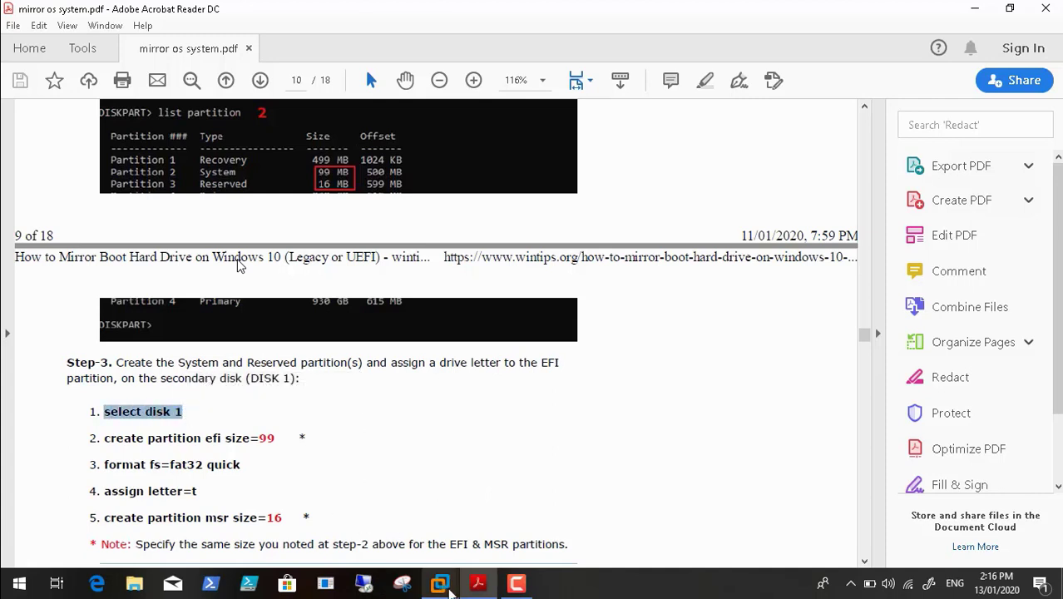
mouse_move(439, 584)
click(479, 502)
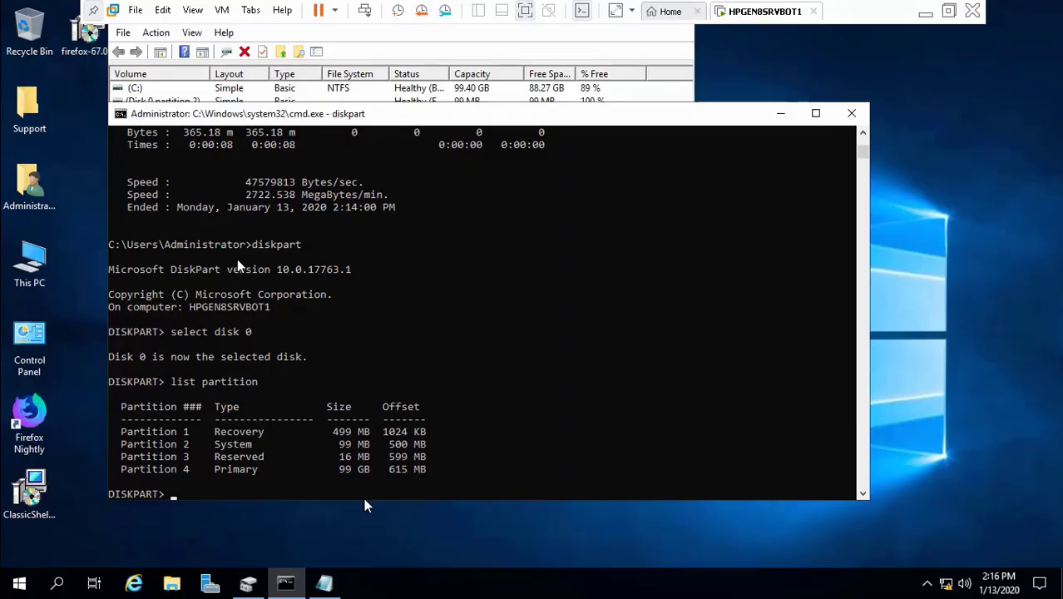
key(ctrl+v)
key(Return)
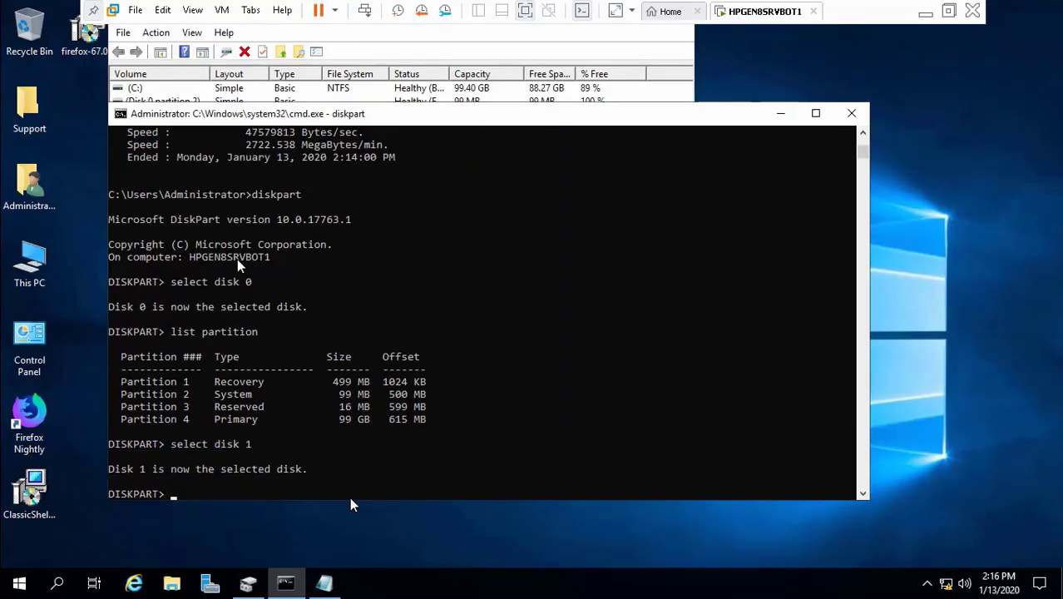
Create the EFI partition on disk 1 by running the guide's "create partition efi size=99" command in DiskPart.
click(925, 14)
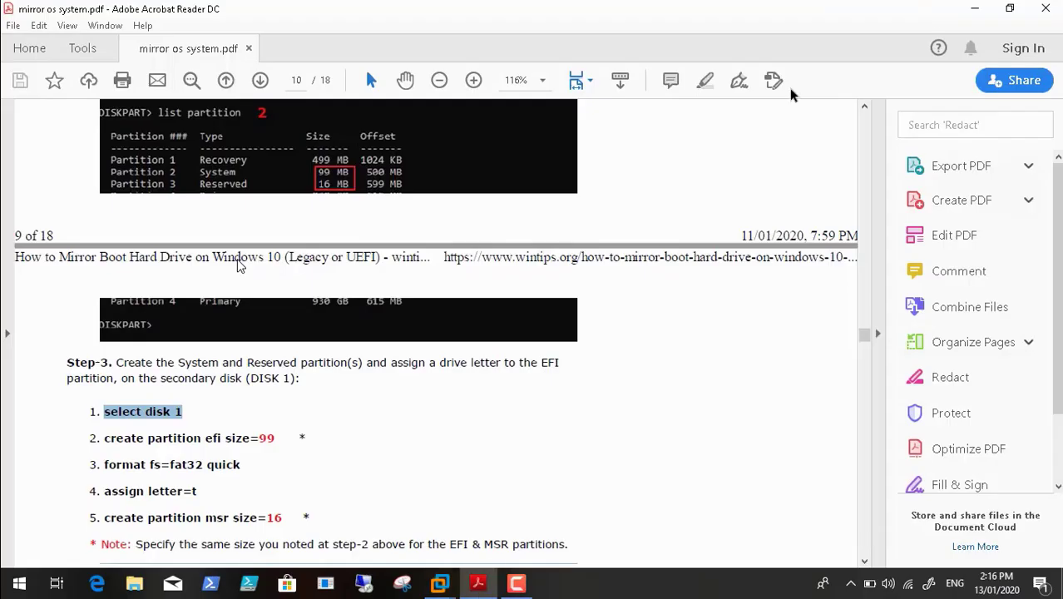
drag(104, 438, 275, 438)
key(super+c)
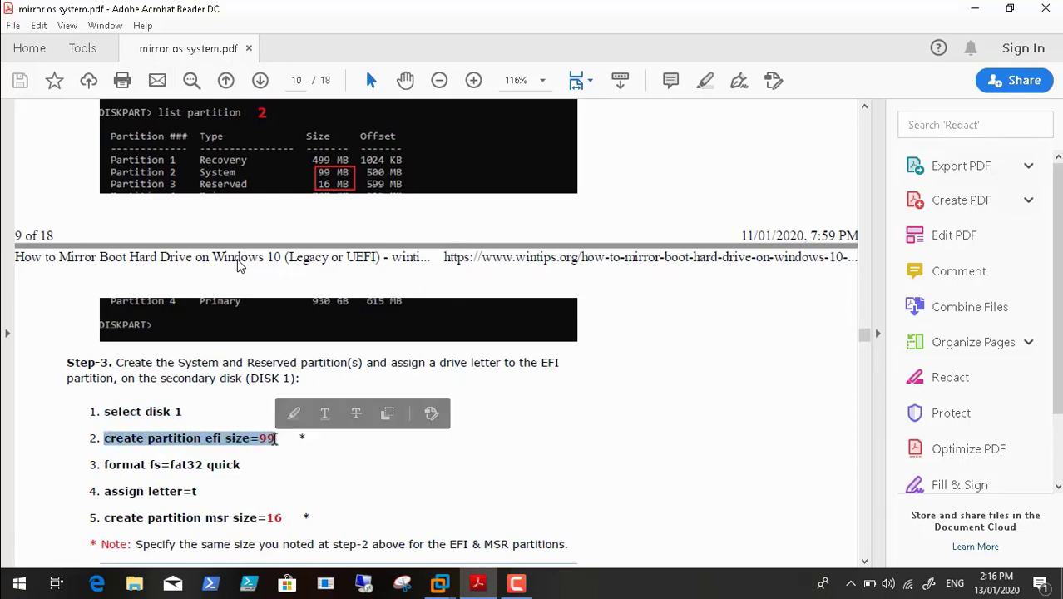
click(441, 587)
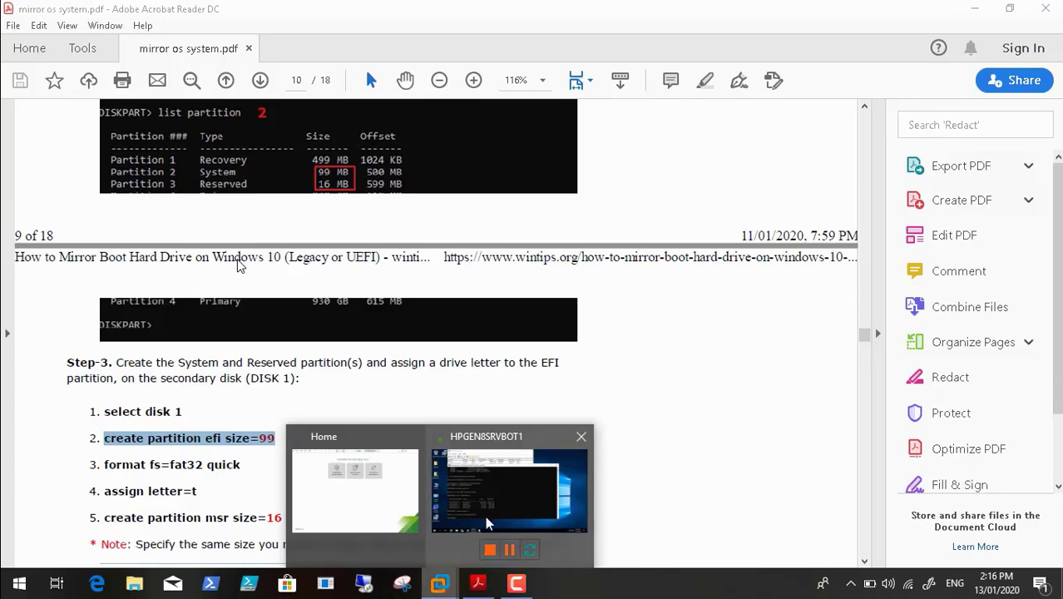
click(493, 515)
right_click(402, 492)
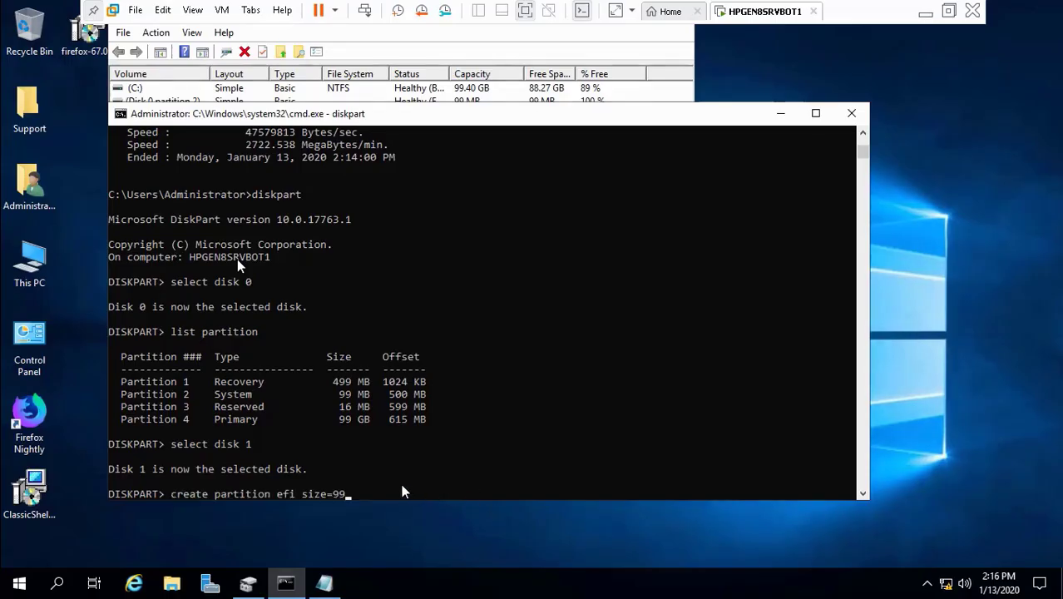
key(Return)
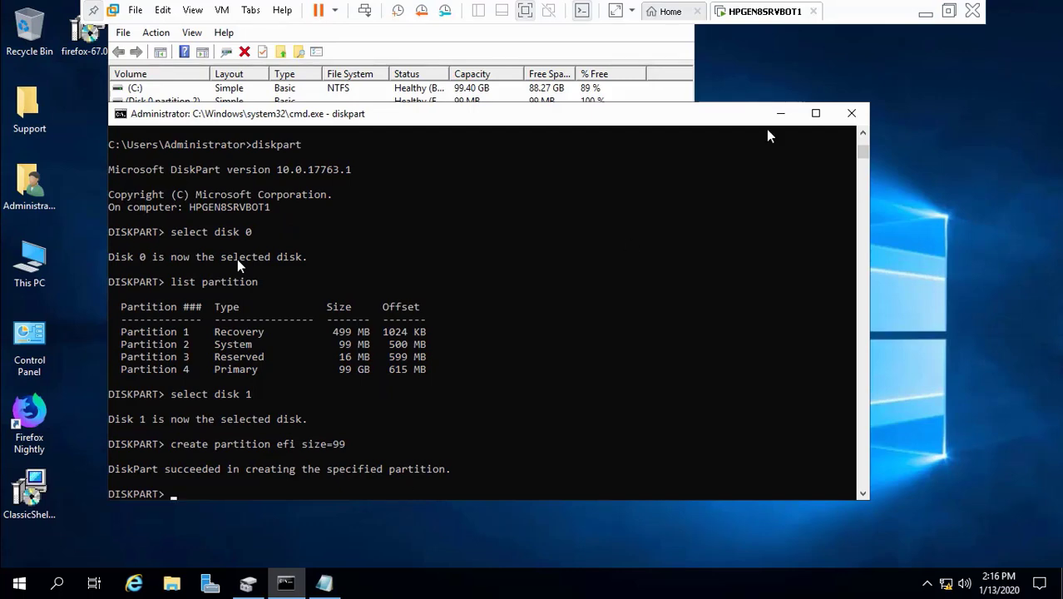
Quick-format the new EFI partition as FAT32 by running the guide's "format fs=fat32 quick" command in DiskPart.
click(925, 11)
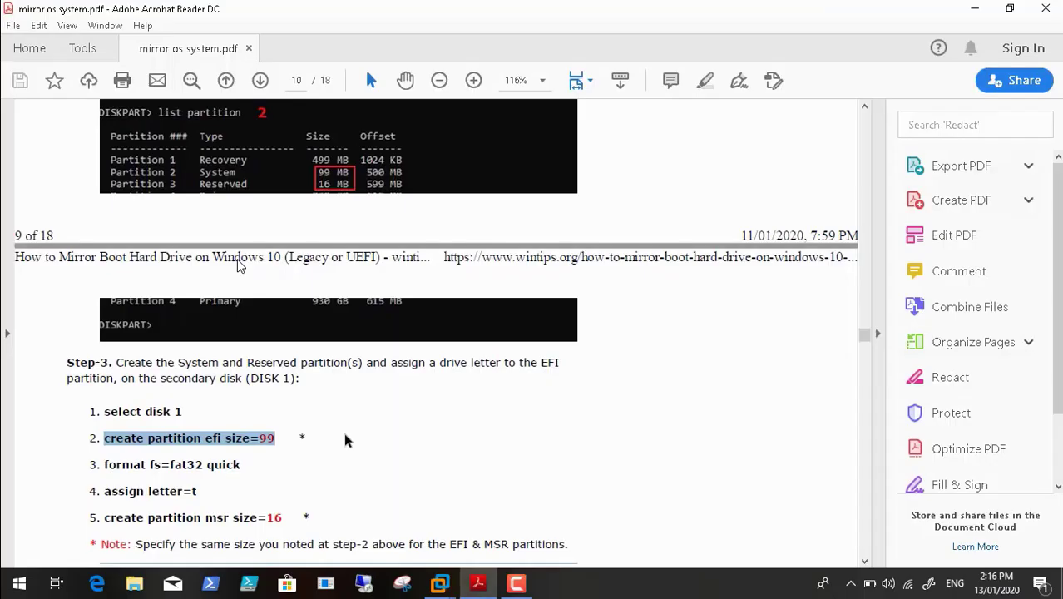
drag(104, 464, 229, 470)
key(super+c)
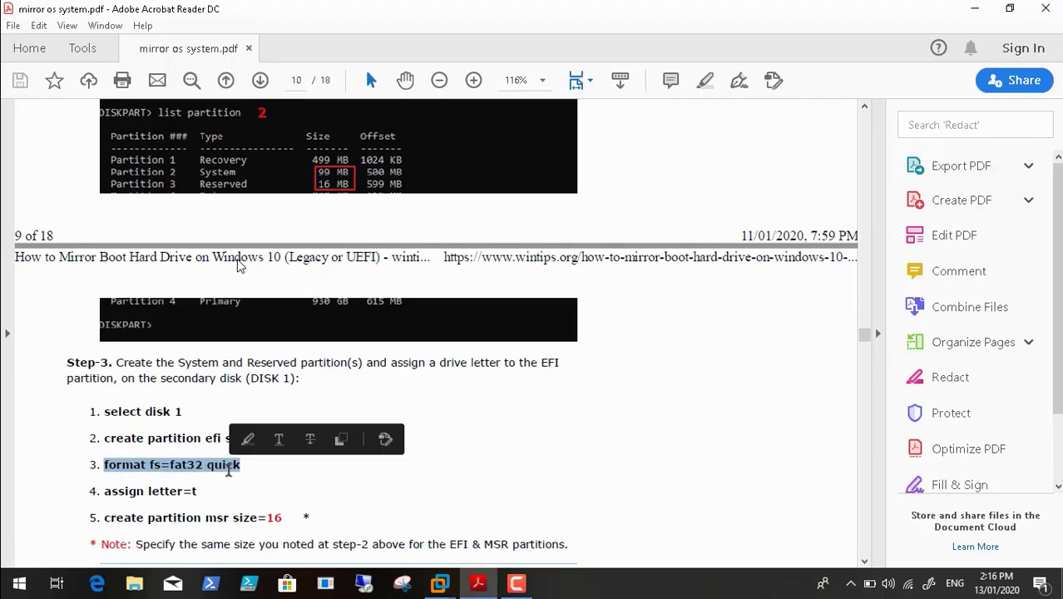
mouse_move(439, 583)
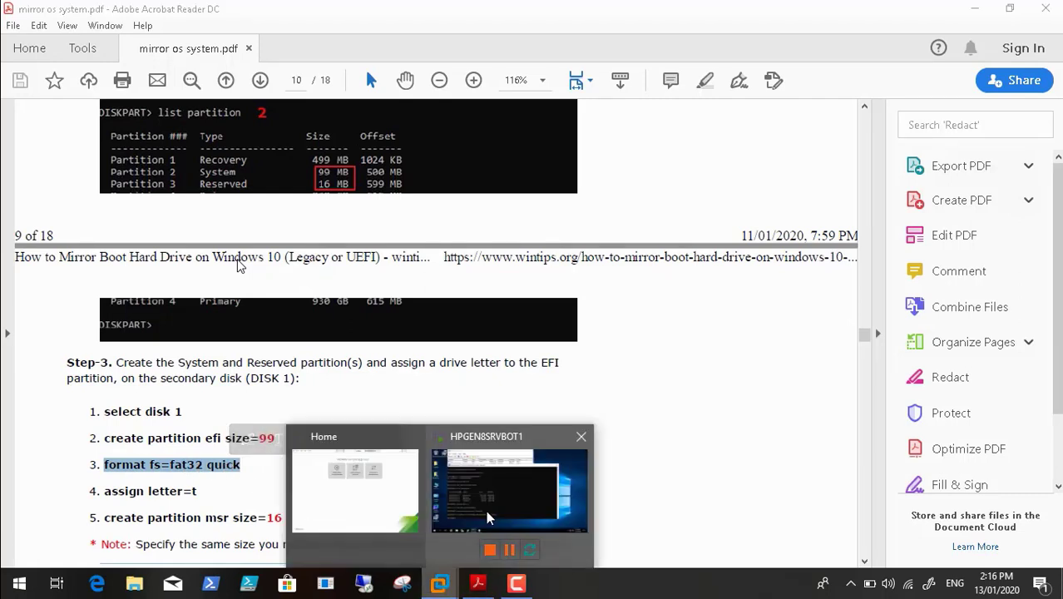
click(486, 510)
right_click(360, 484)
key(Return)
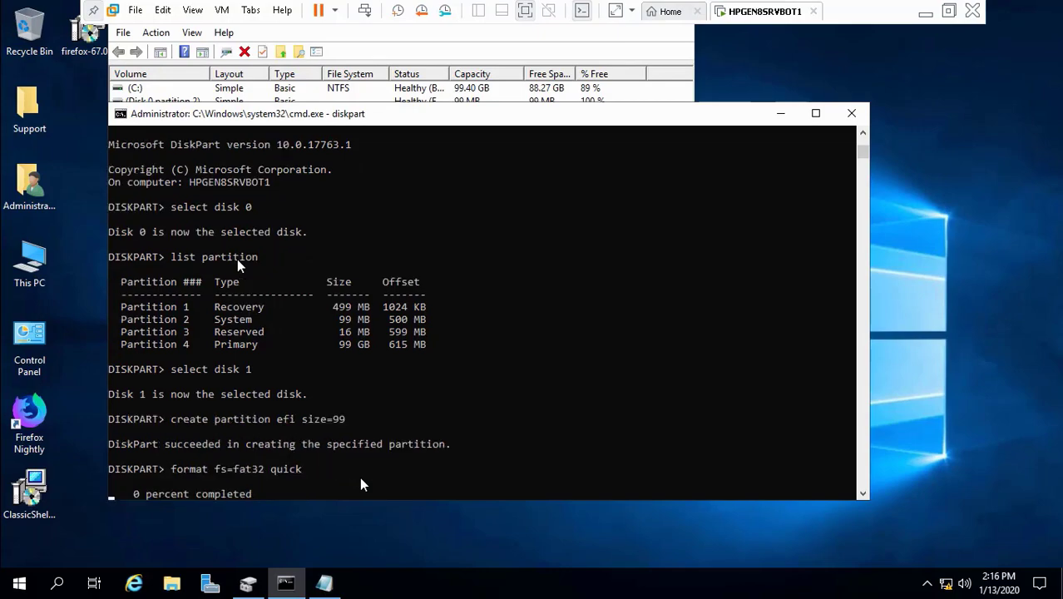
Assign drive letter T to the new EFI partition by running the guide's "assign letter=t" command in DiskPart.
click(925, 12)
drag(104, 491, 197, 492)
key(ctrl+c)
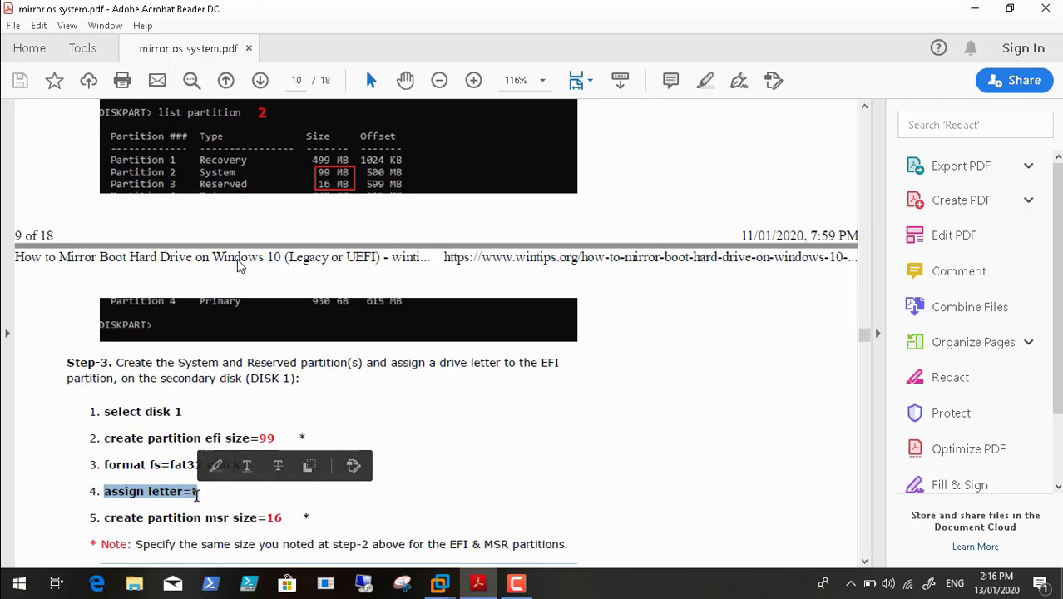
mouse_move(441, 584)
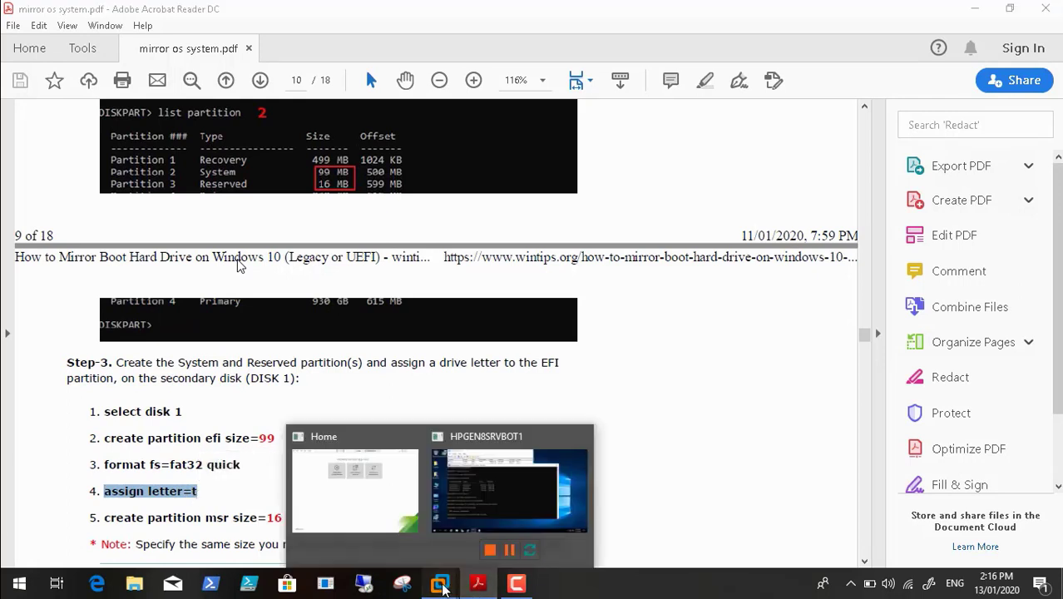
click(496, 481)
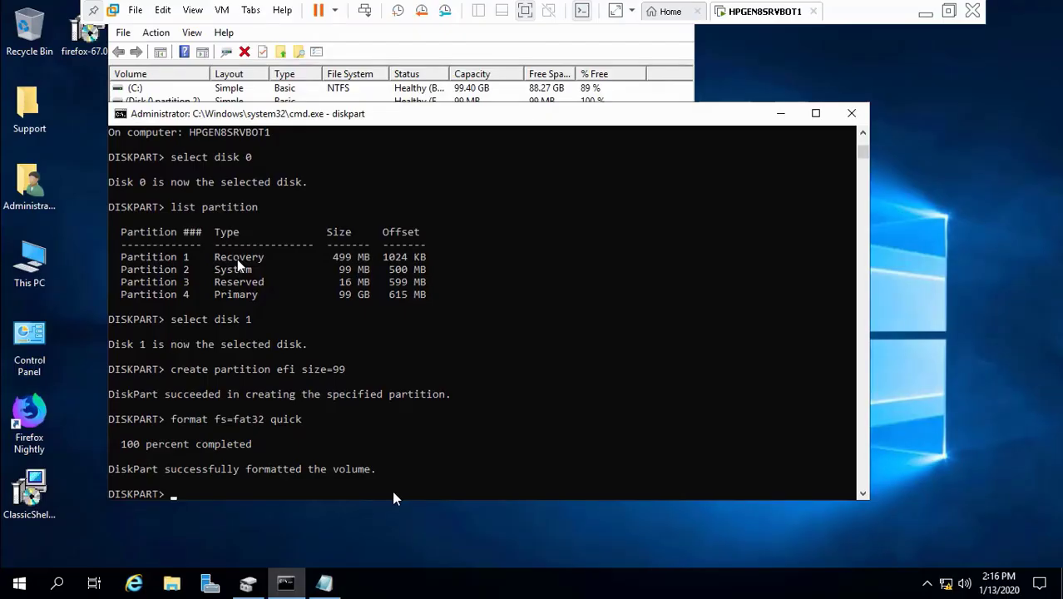
key(ctrl+v)
key(Return)
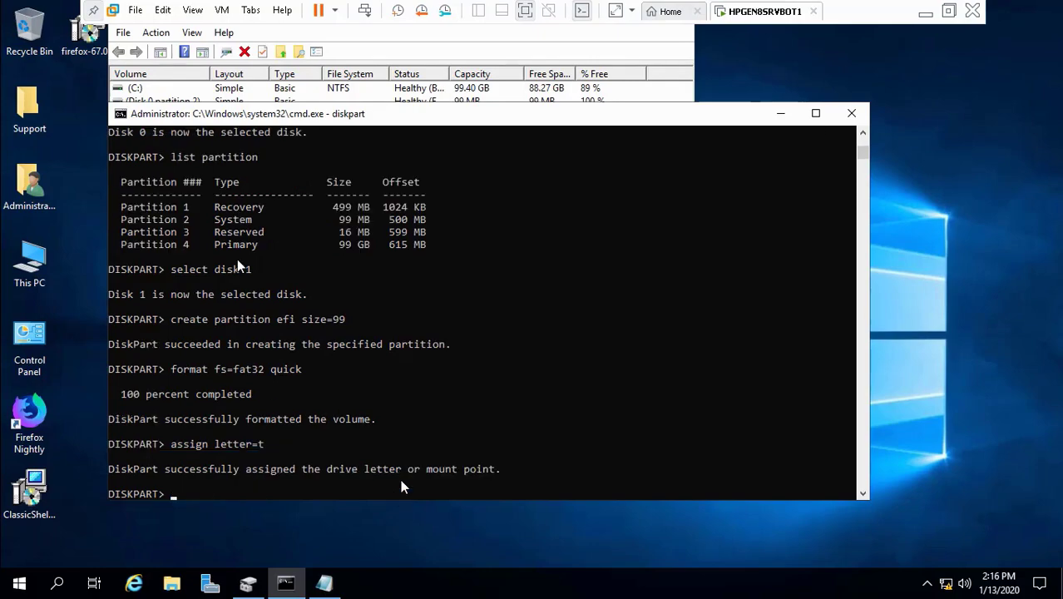
Create the reserved partition on disk 1 by running the guide's "create partition msr size=16" command in the virtual machine's DiskPart.
click(924, 12)
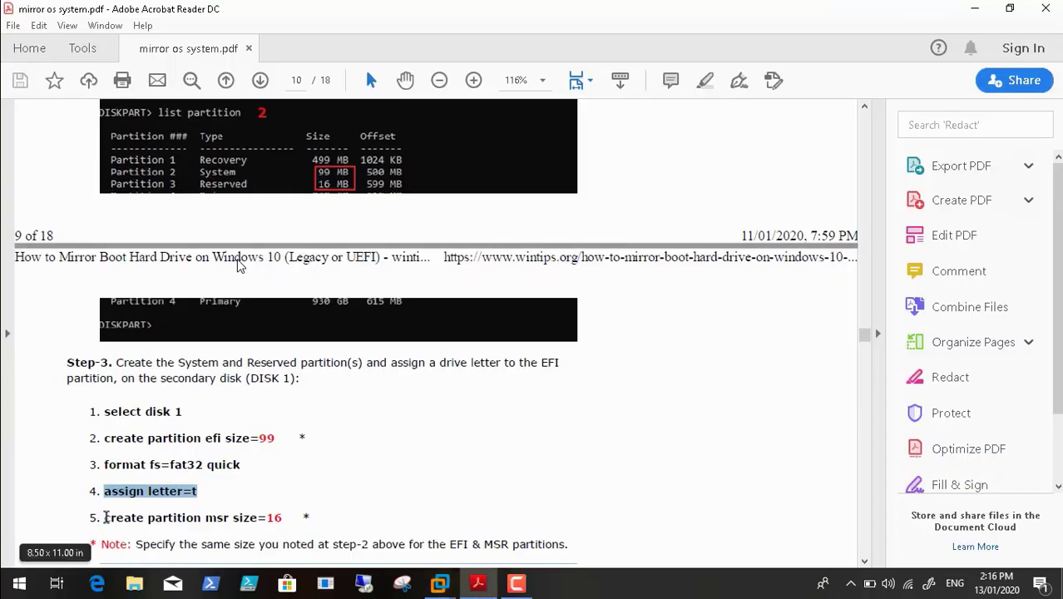
drag(102, 518, 282, 518)
key(super+c)
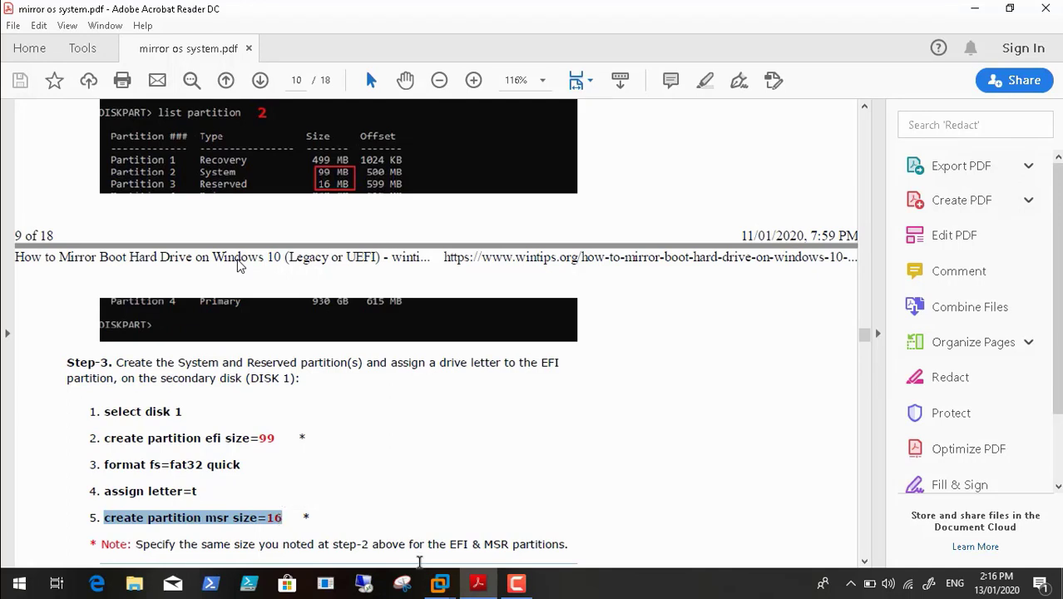
mouse_move(440, 583)
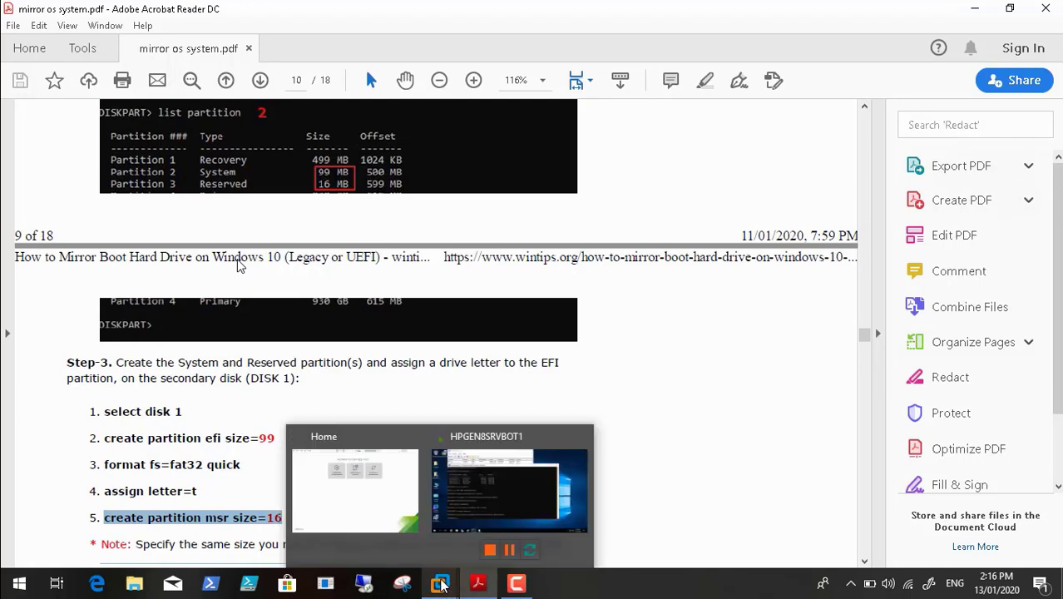
click(498, 492)
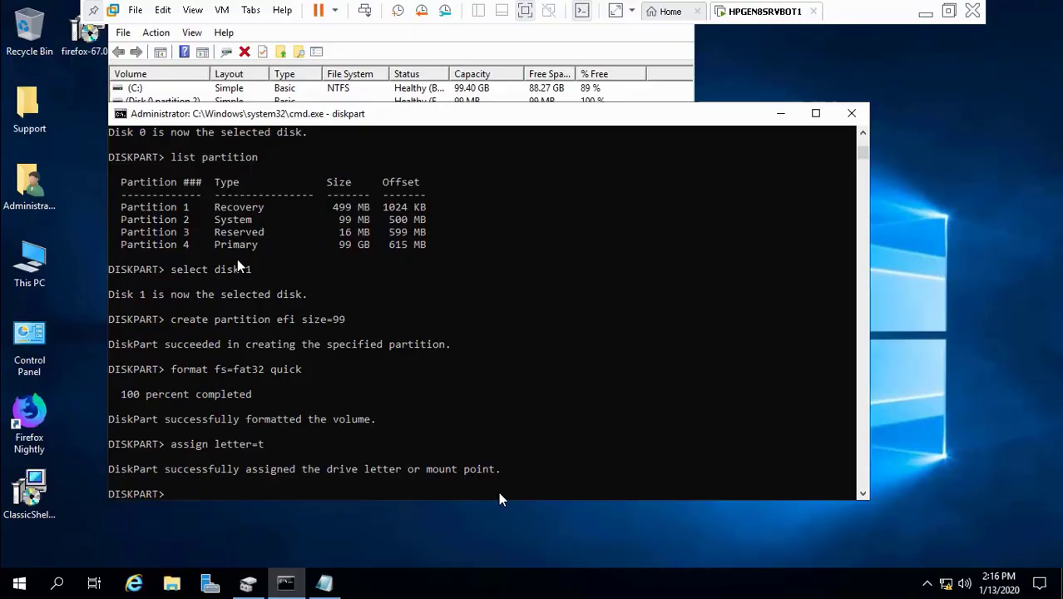
right_click(382, 471)
key(Return)
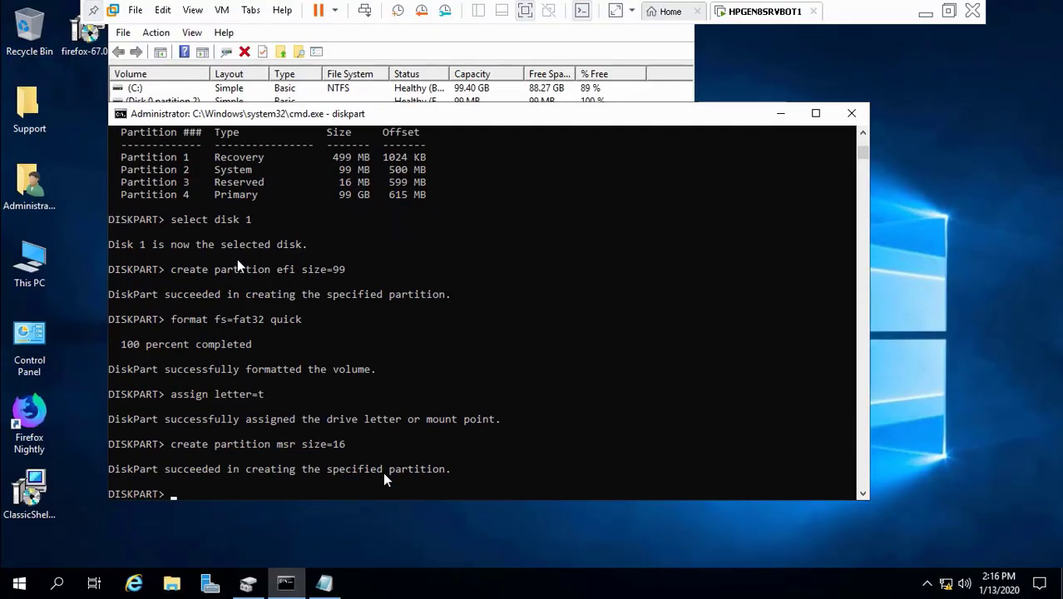
Copy "select disk 0" from Step 4 of the PDF guide and run it in the virtual machine's DiskPart.
click(925, 13)
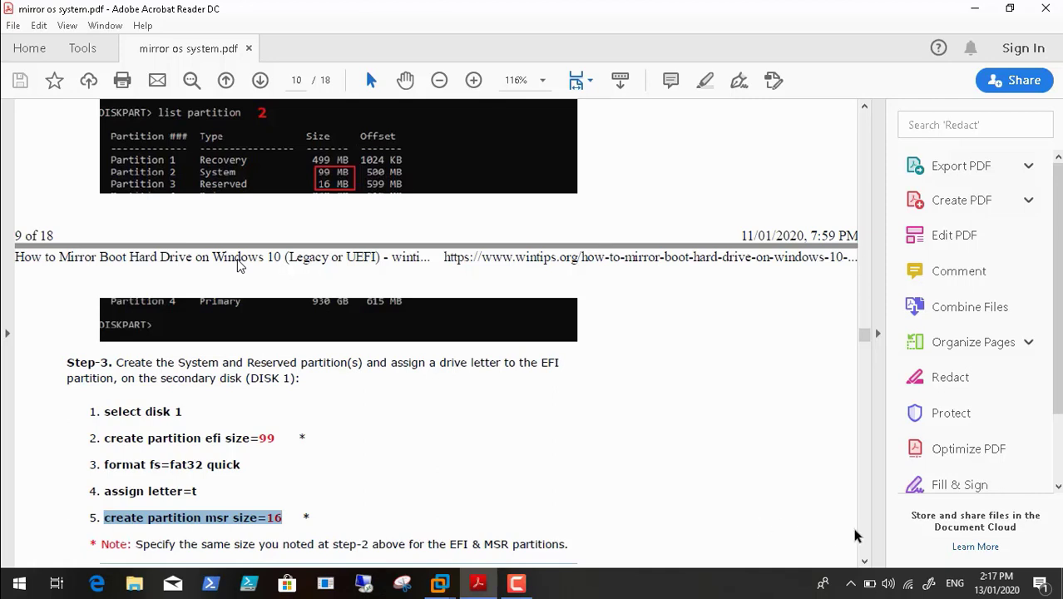
click(865, 561)
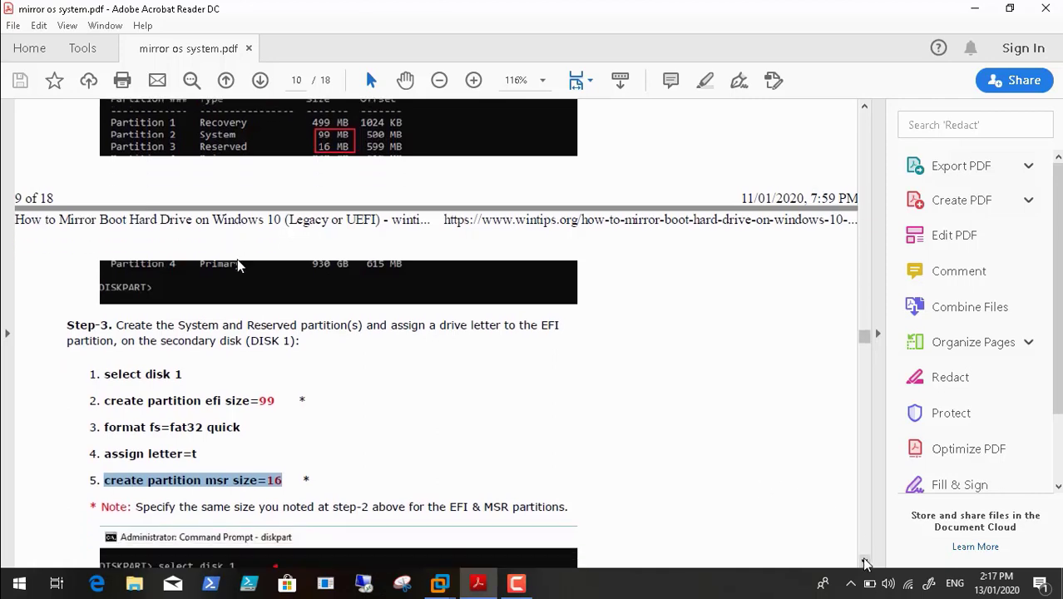
click(865, 563)
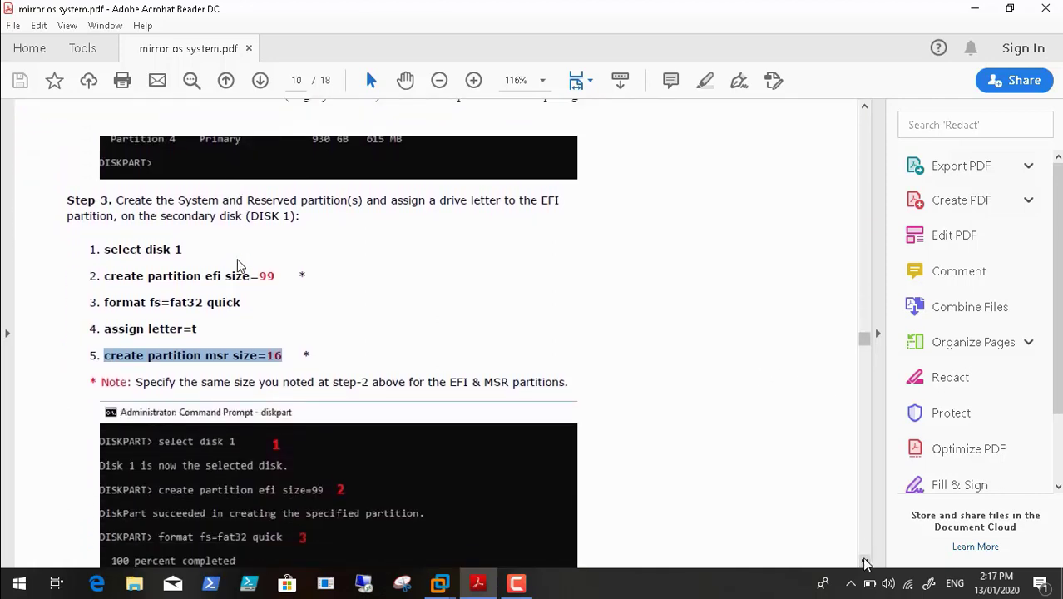
click(865, 563)
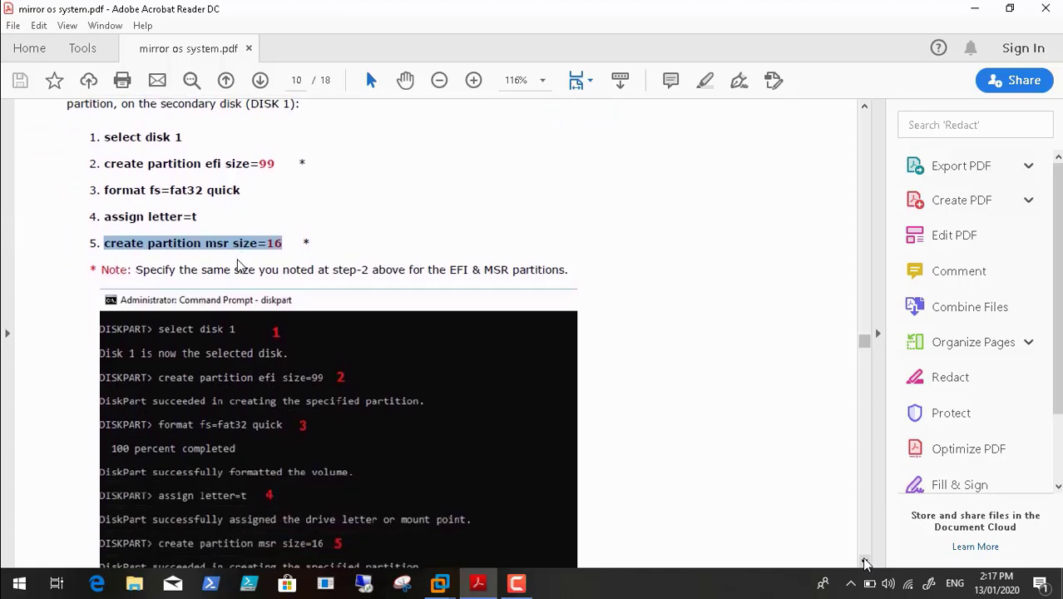
click(865, 563)
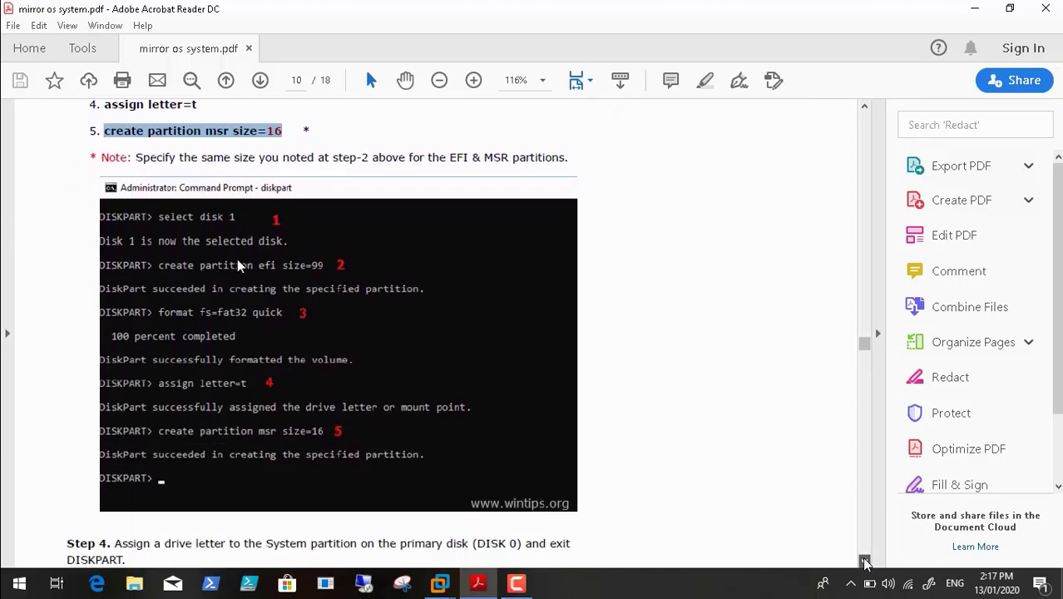
click(865, 563)
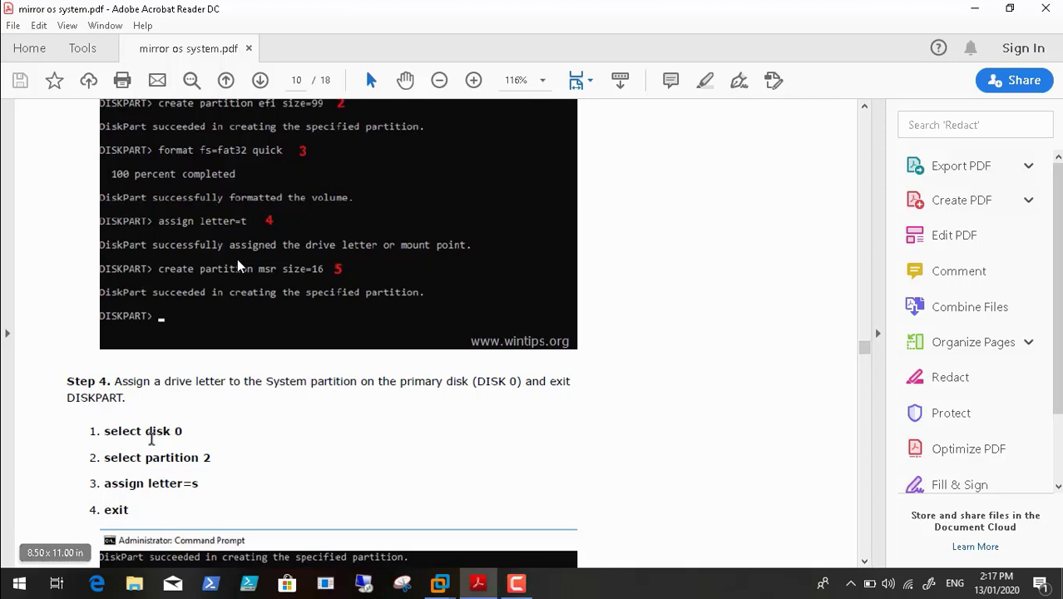
drag(106, 430, 186, 429)
key(ctrl+c)
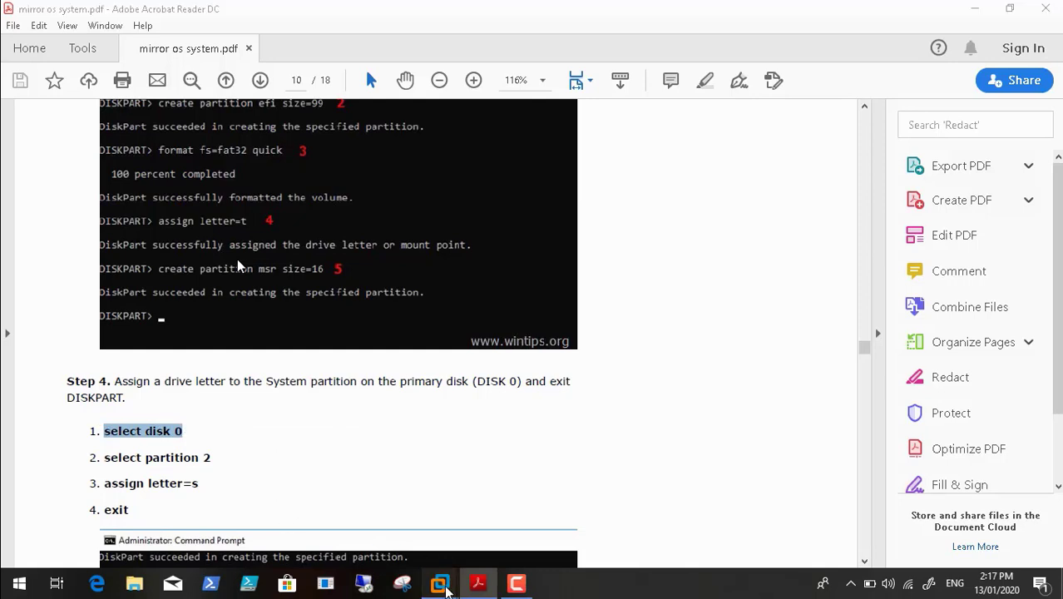
mouse_move(439, 584)
click(494, 509)
key(ctrl+v)
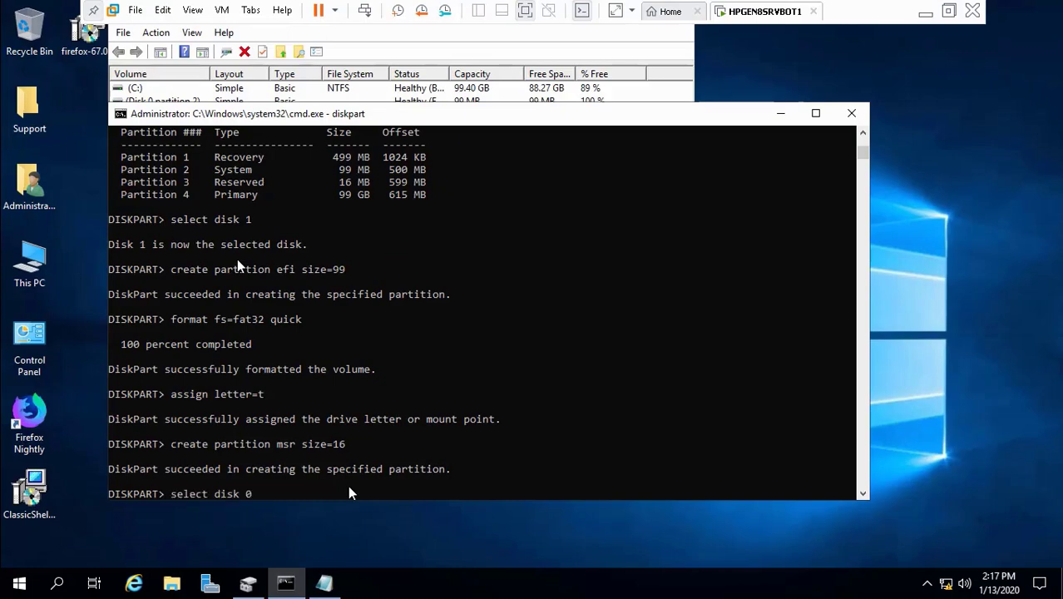
key(Return)
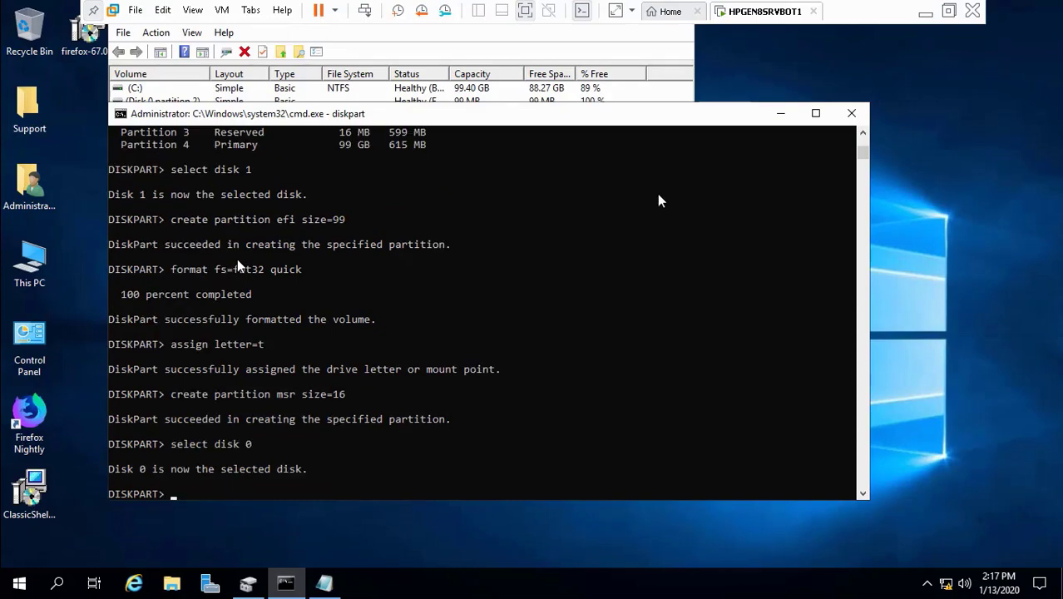
Select the System partition on disk 0 by running the guide's "select partition 2" command in DiskPart.
click(925, 12)
drag(105, 457, 210, 458)
key(ctrl+c)
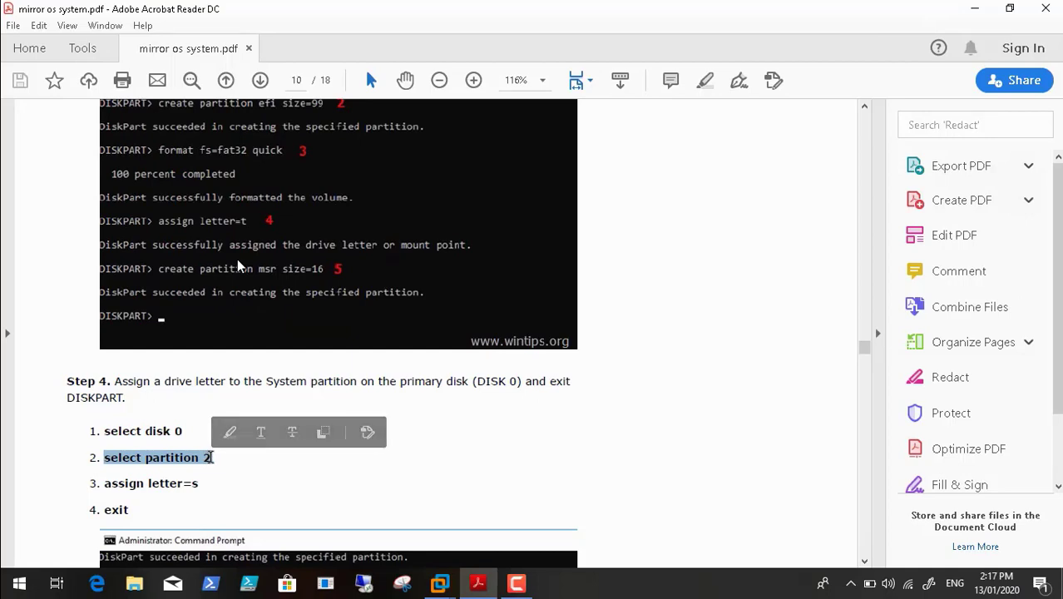
mouse_move(442, 587)
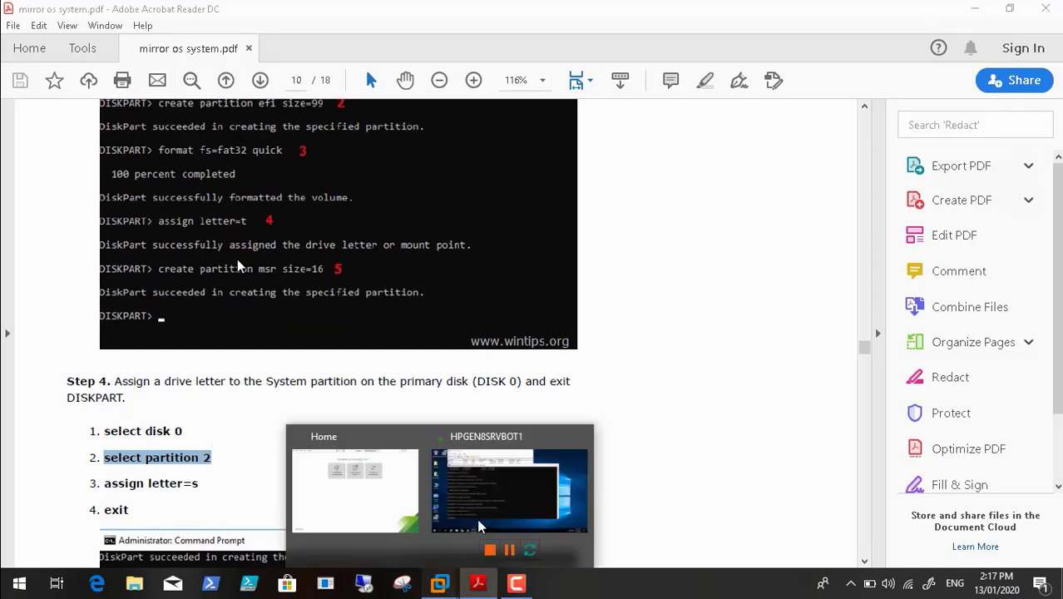
click(507, 470)
key(ctrl+v)
key(Return)
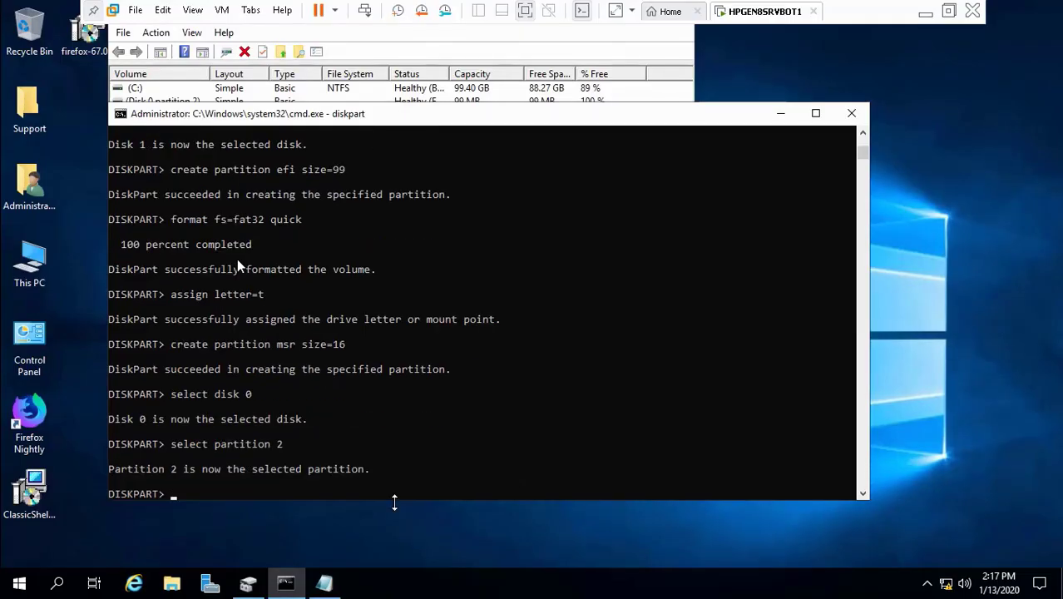
Assign drive letter S to the System partition on disk 0 by running the guide's "assign letter=s" command in DiskPart.
click(925, 12)
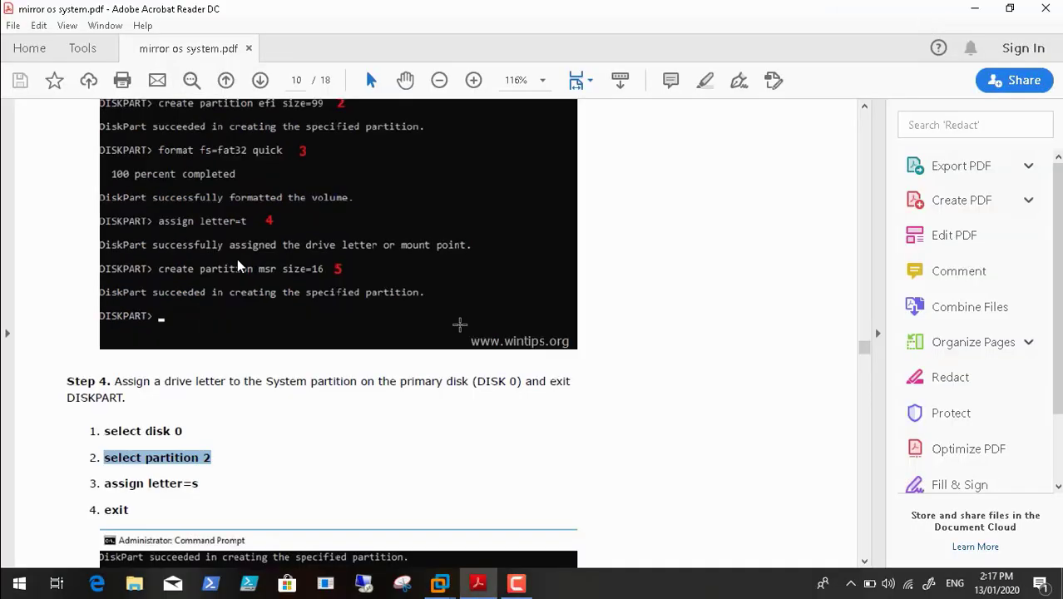
drag(105, 485, 204, 486)
key(ctrl+c)
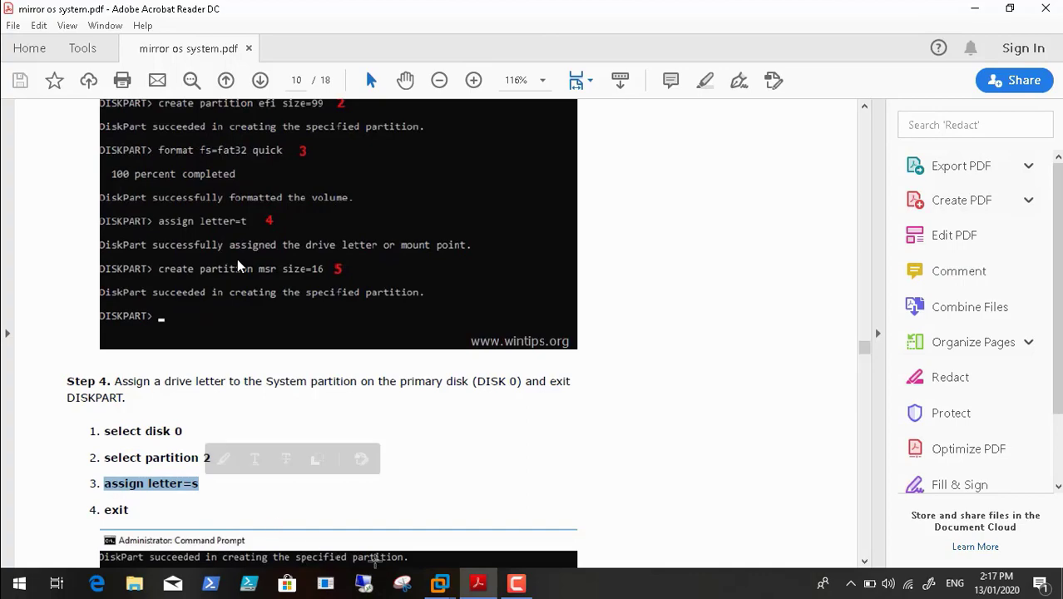
click(439, 584)
click(491, 509)
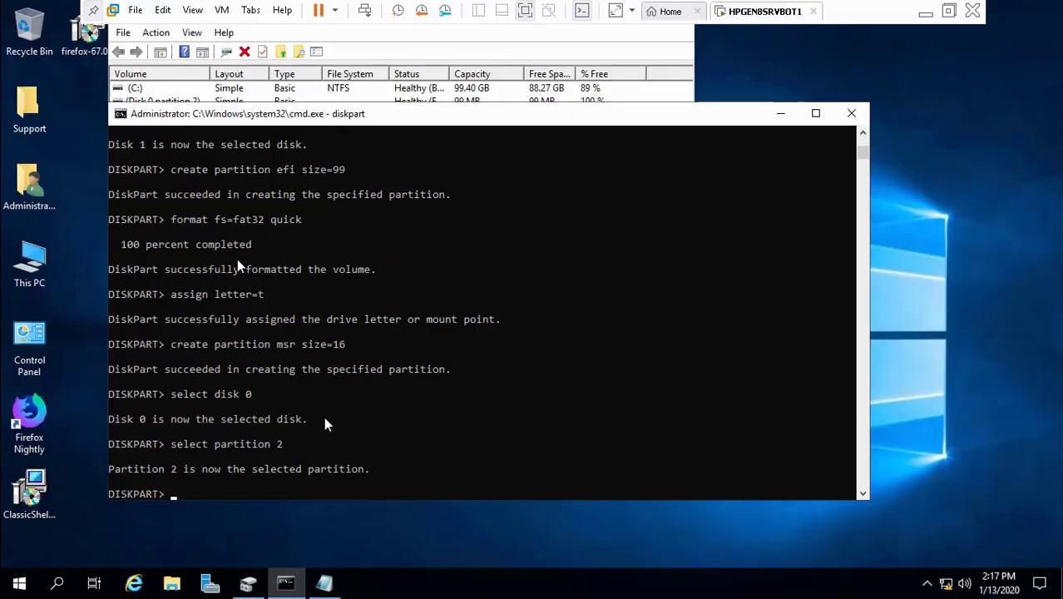
key(ctrl+v)
key(Return)
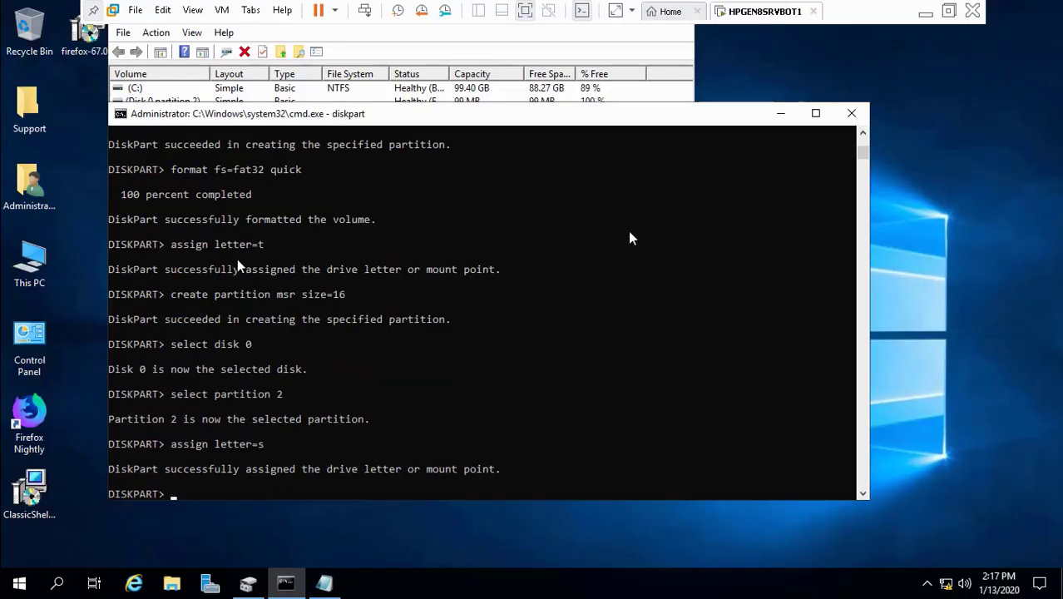
Read on to Step 5 of the PDF guide and leave the virtual machine's DiskPart with the "exit" command.
click(926, 13)
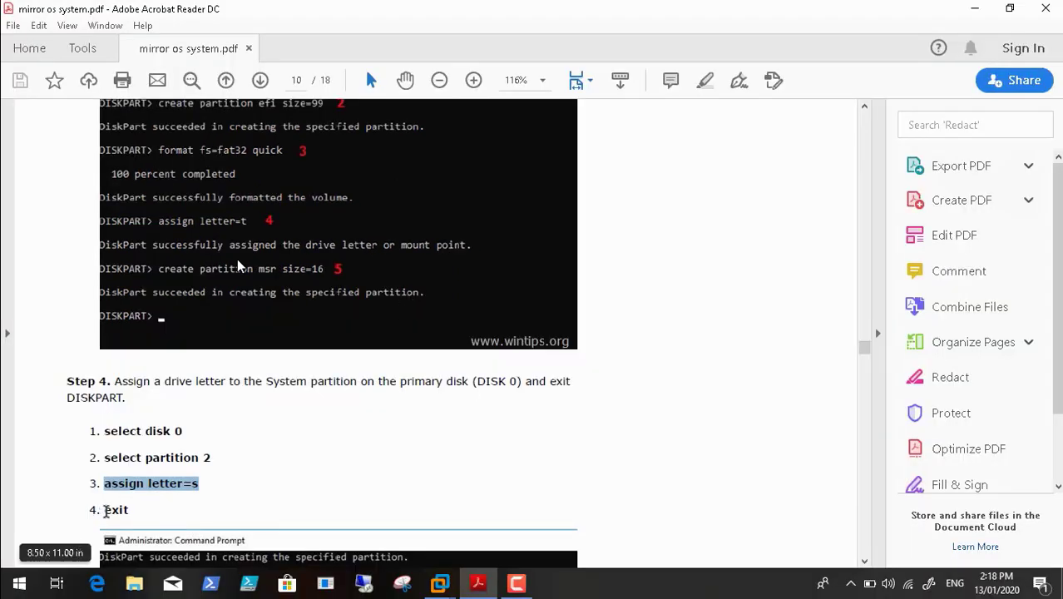
drag(106, 511, 136, 509)
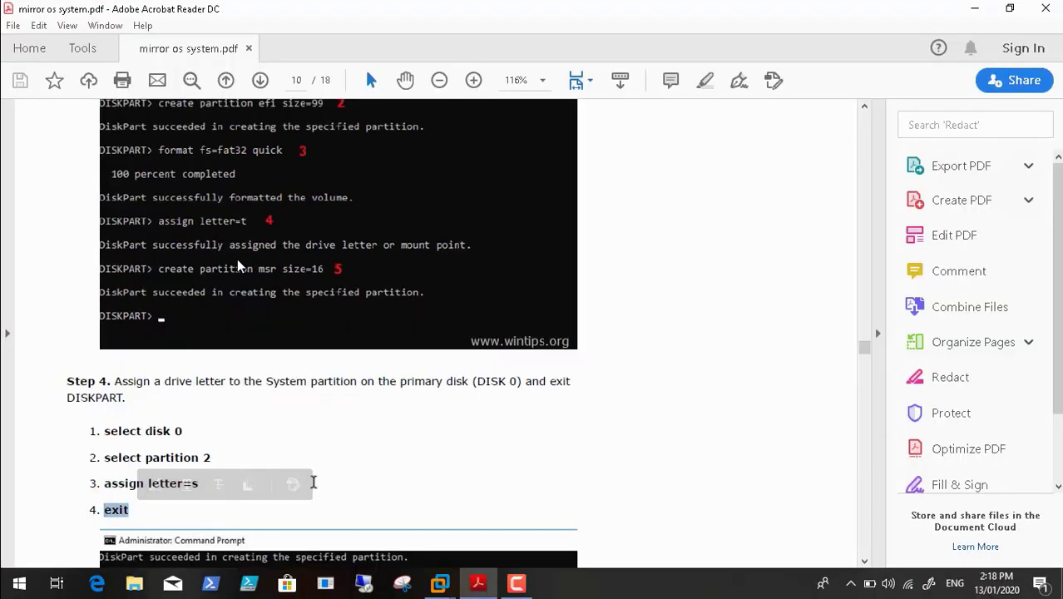
click(865, 562)
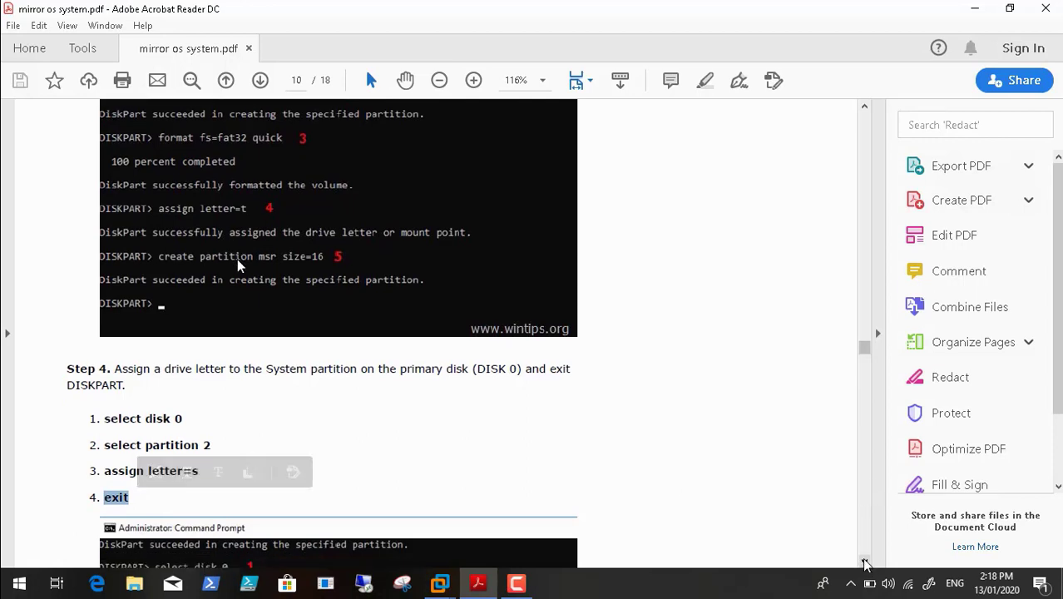
scroll(865, 564, down, 4)
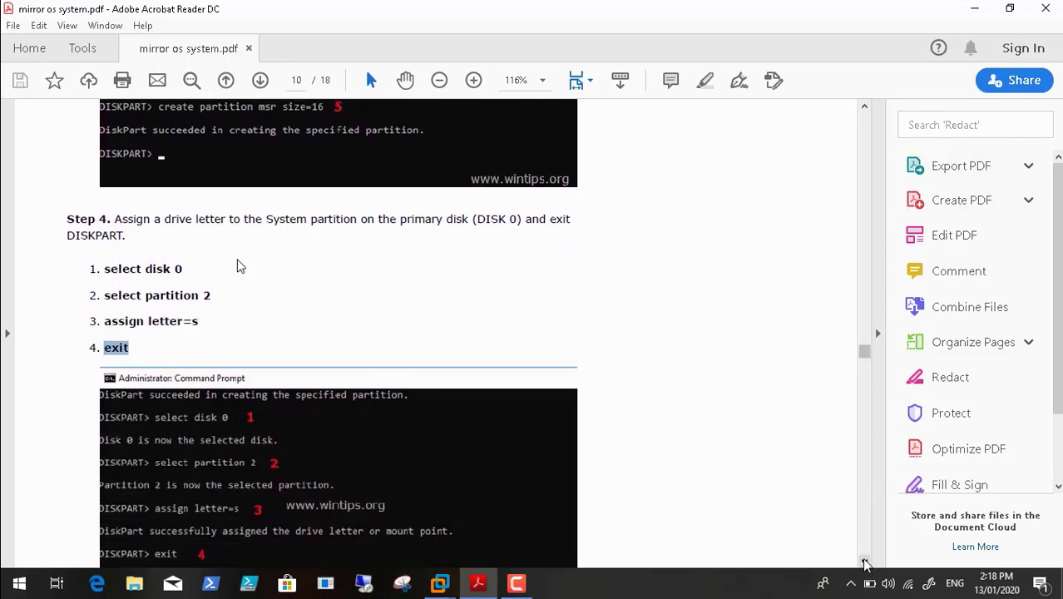
scroll(865, 564, down, 4)
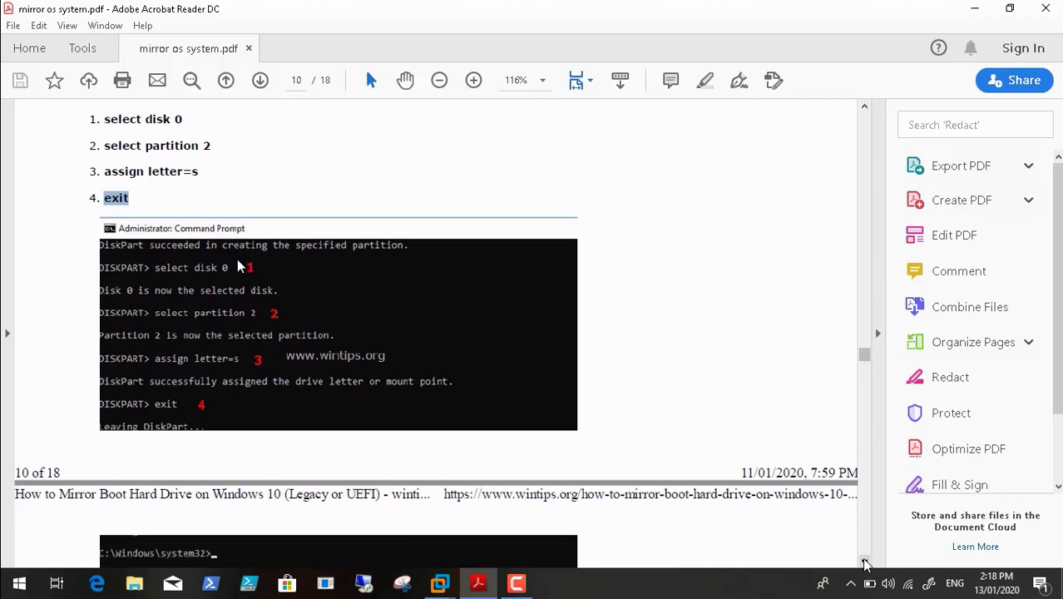
scroll(865, 564, down, 4)
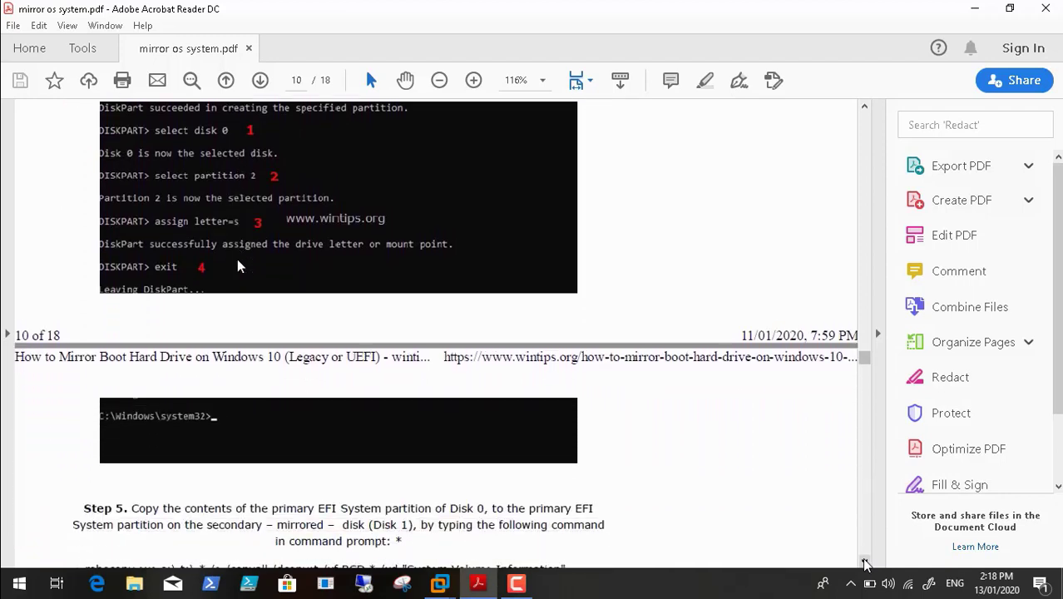
scroll(865, 564, down, 4)
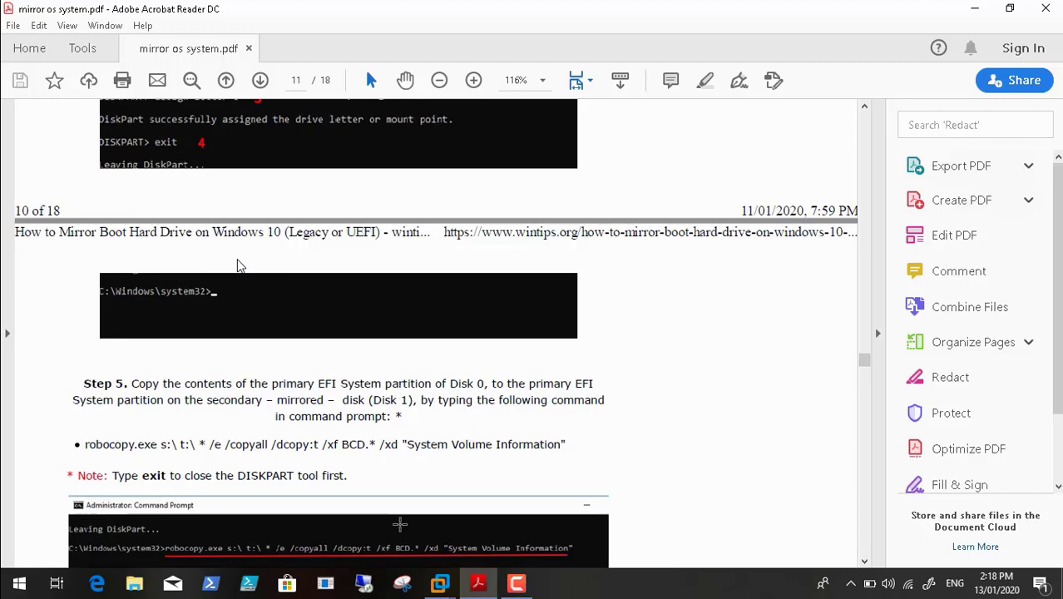
mouse_move(439, 584)
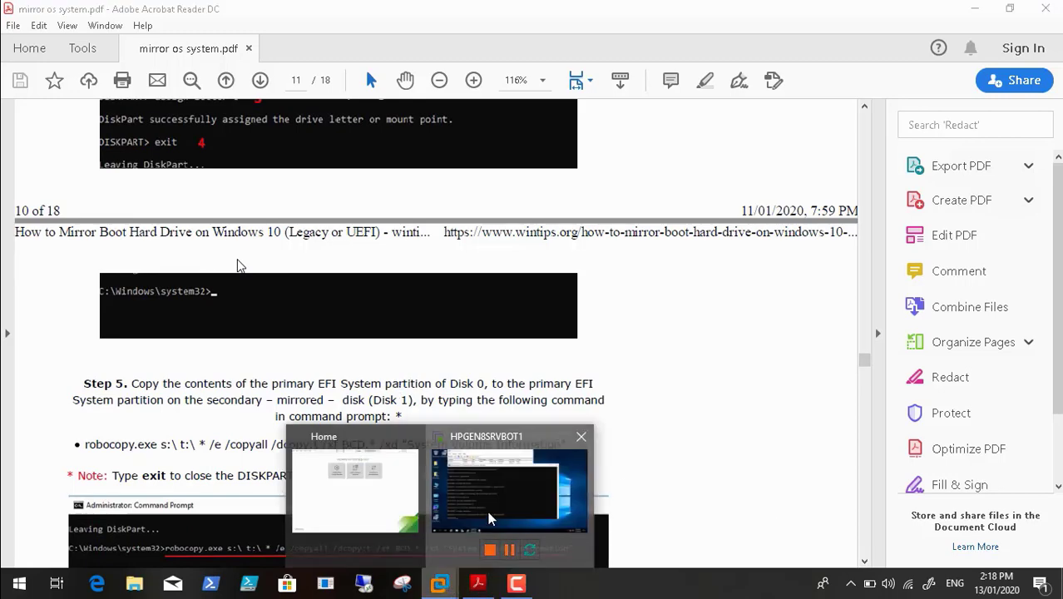
click(487, 514)
text(exit)
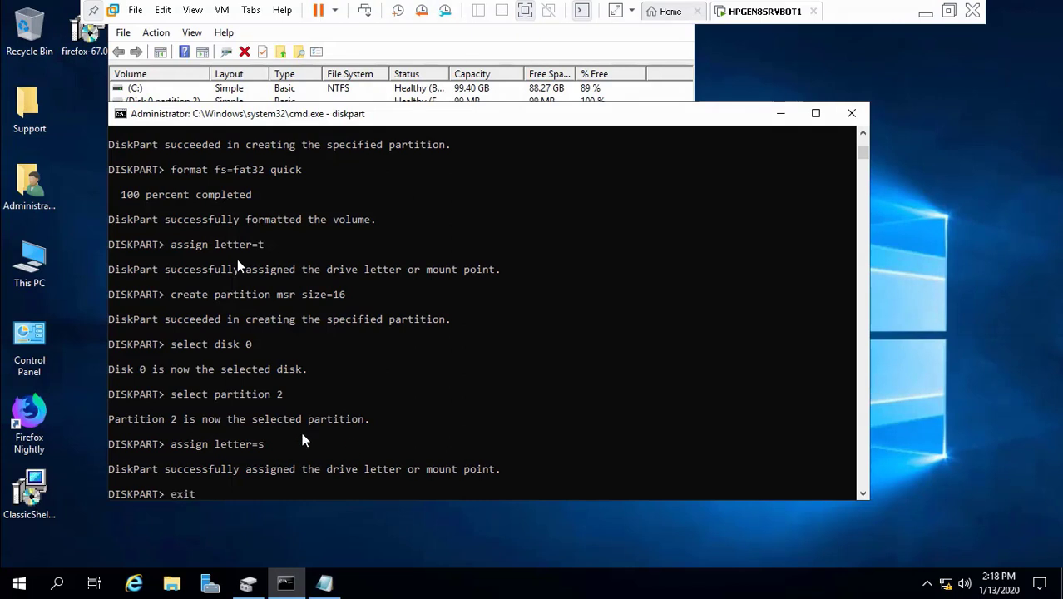
key(Return)
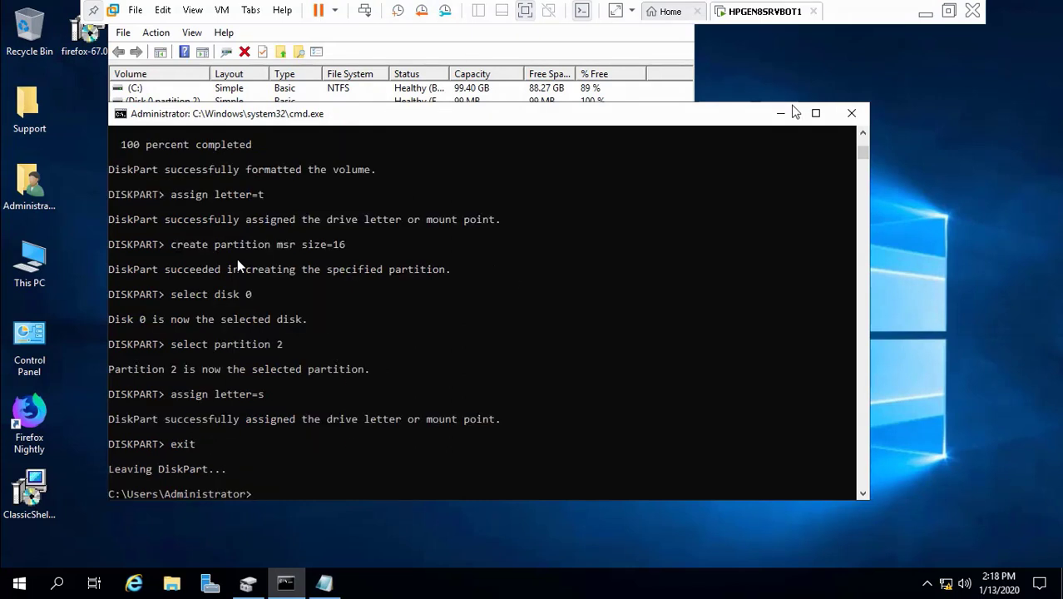
Copy the robocopy command from Step 5 of the PDF guide and run it in the virtual machine to copy S: to T:.
click(924, 13)
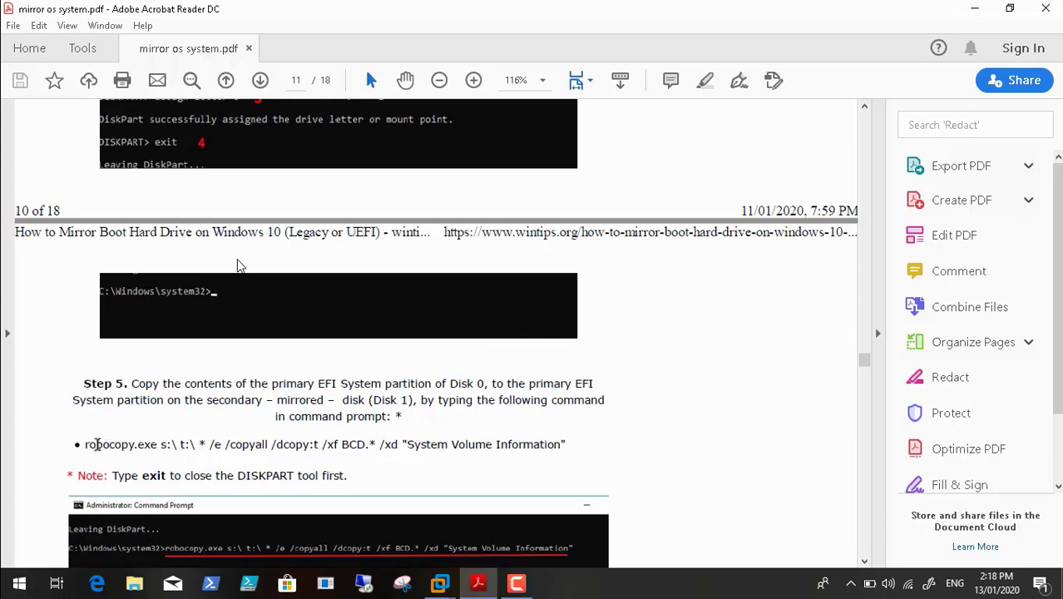
drag(84, 444, 566, 444)
key(super+c)
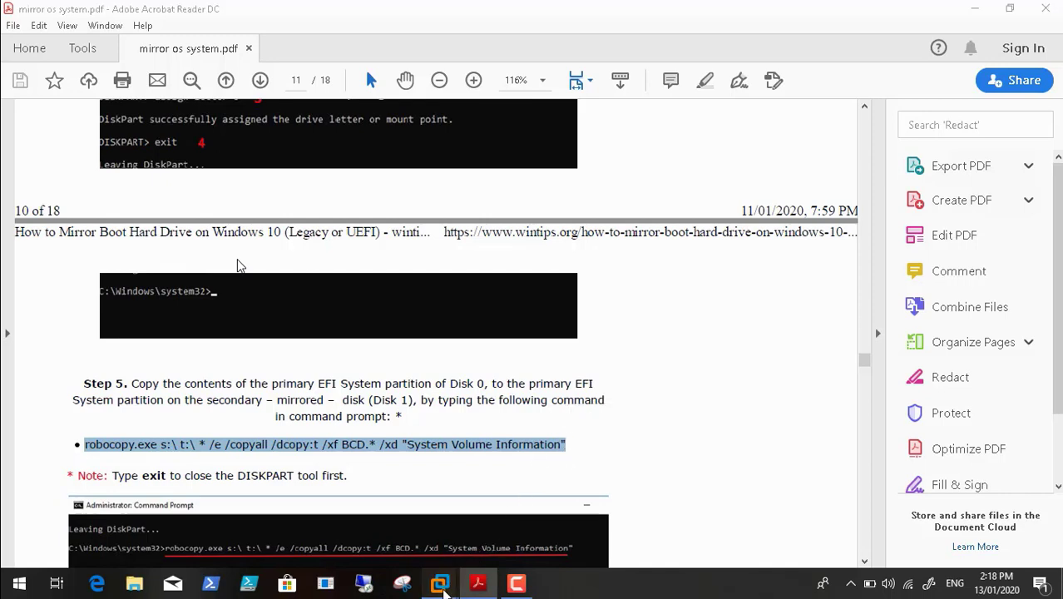
mouse_move(449, 587)
click(502, 512)
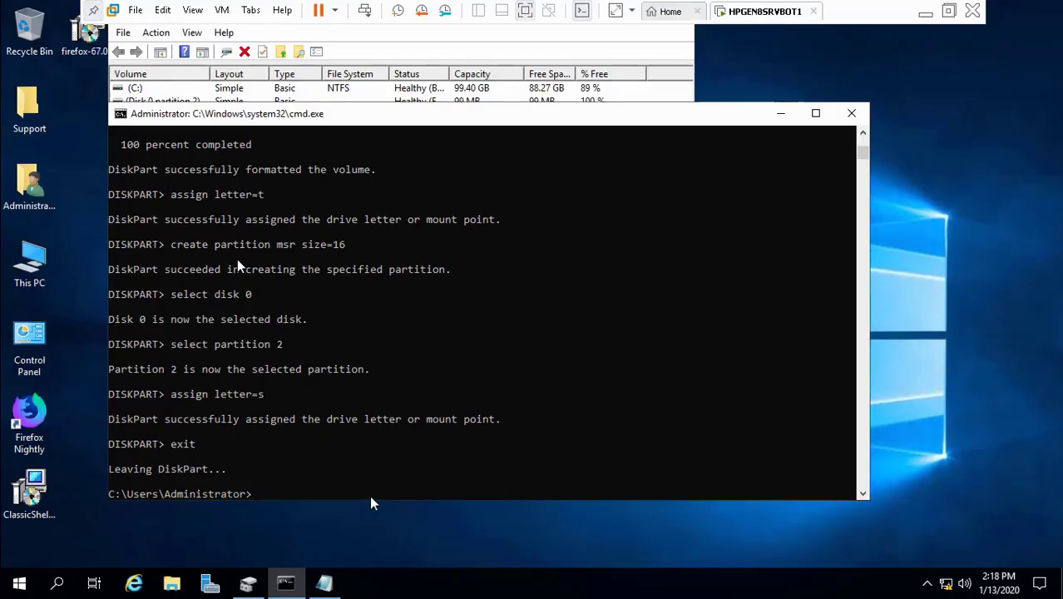
right_click(371, 497)
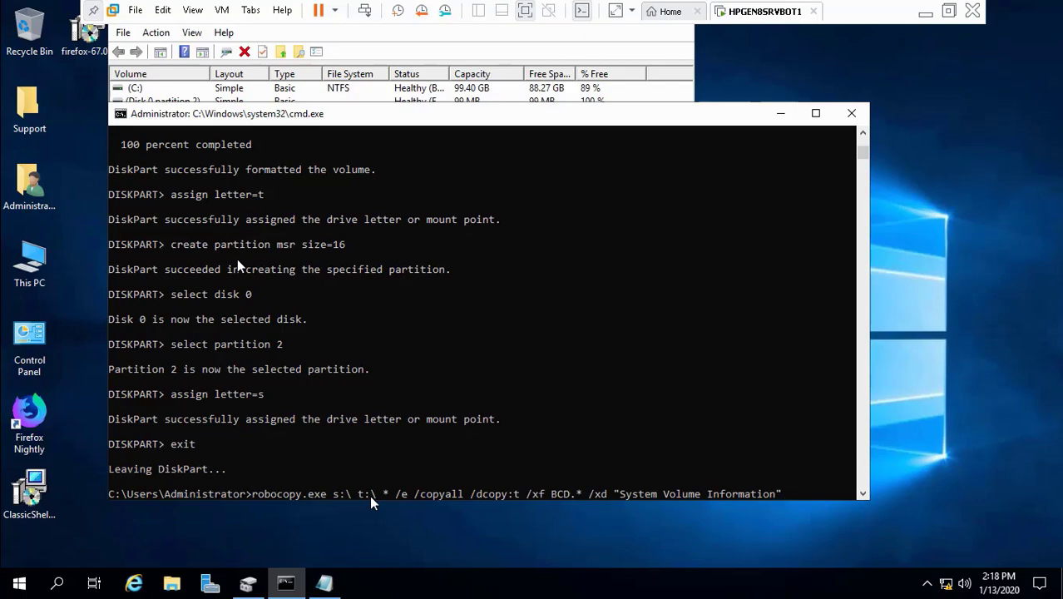
key(Return)
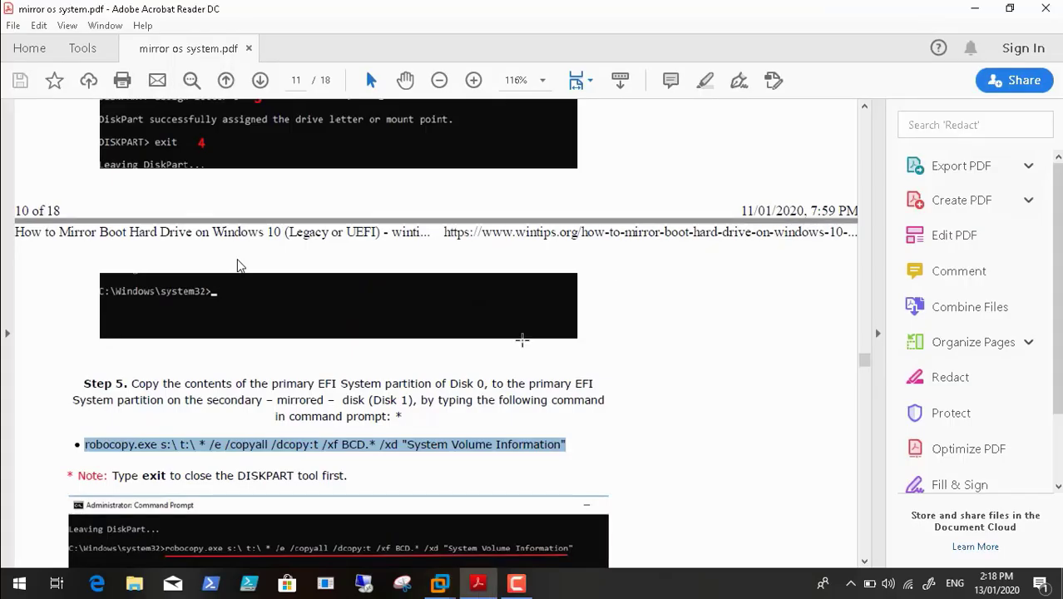
Read on to Step 6 of the PDF guide and close the virtual machine's Command Prompt.
click(924, 11)
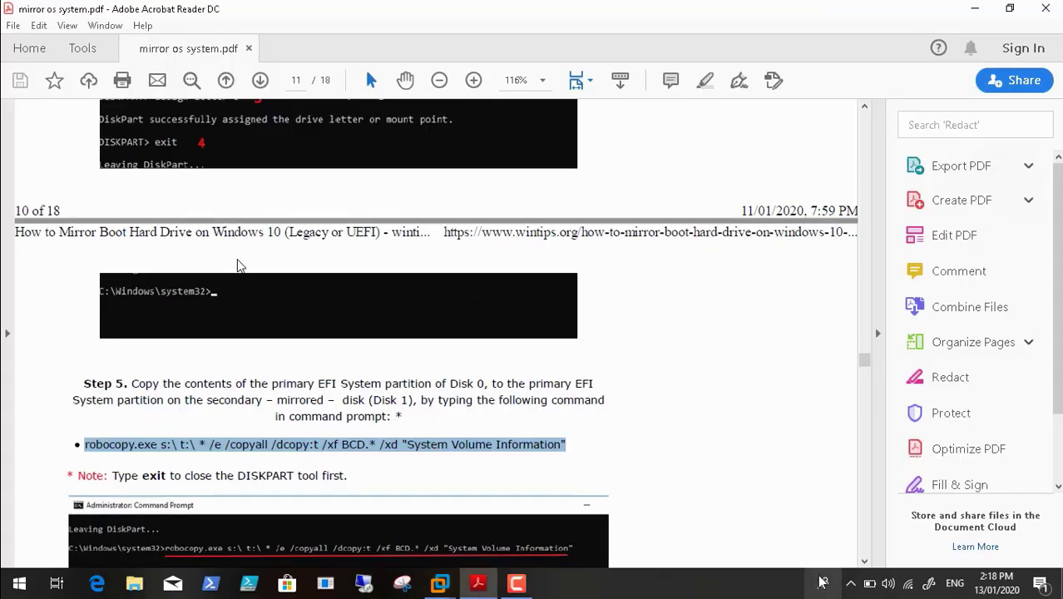
click(866, 563)
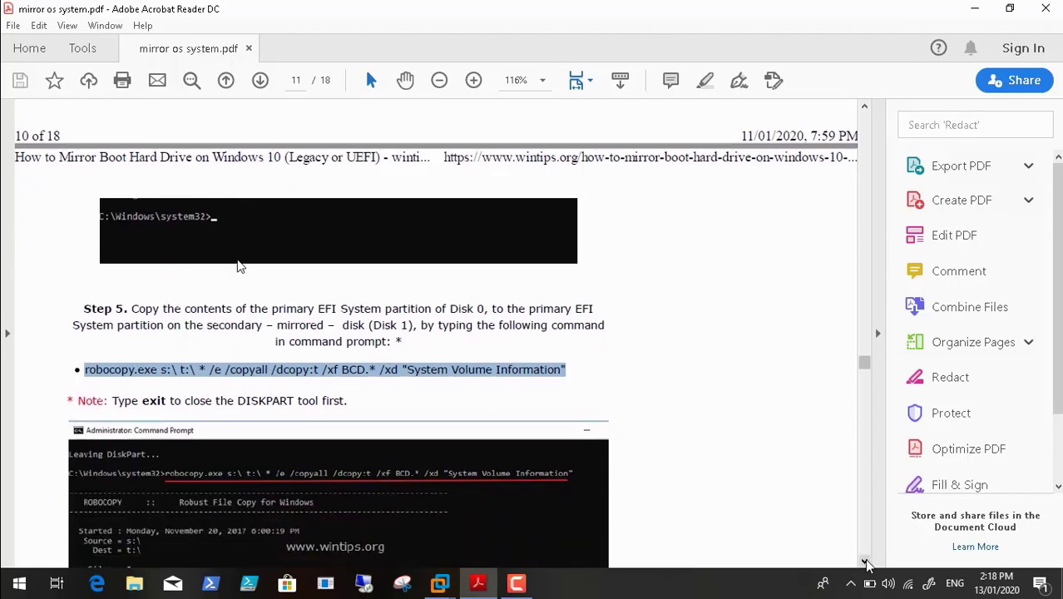
click(866, 563)
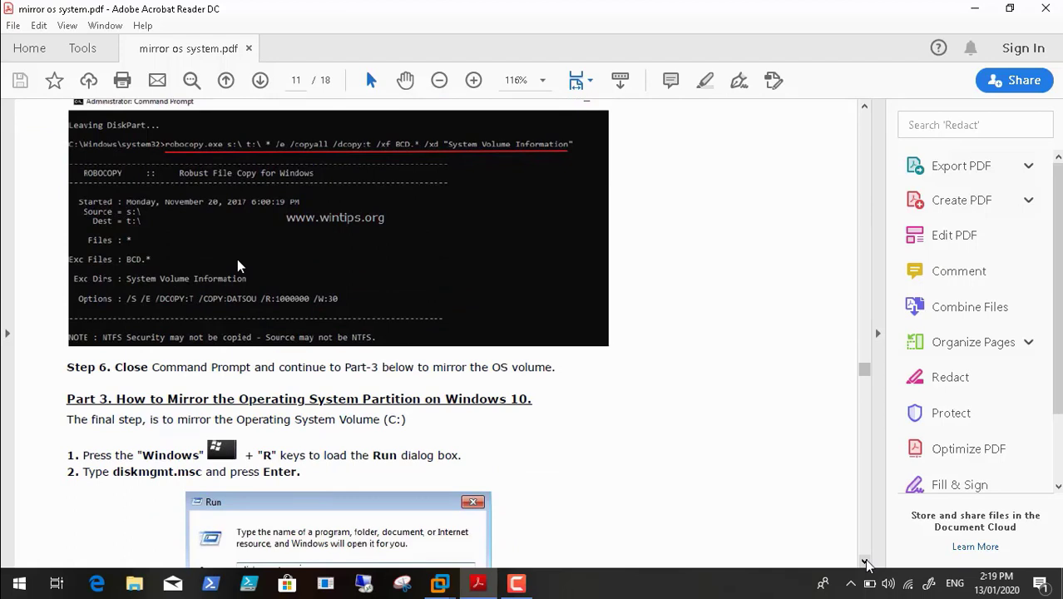
click(866, 563)
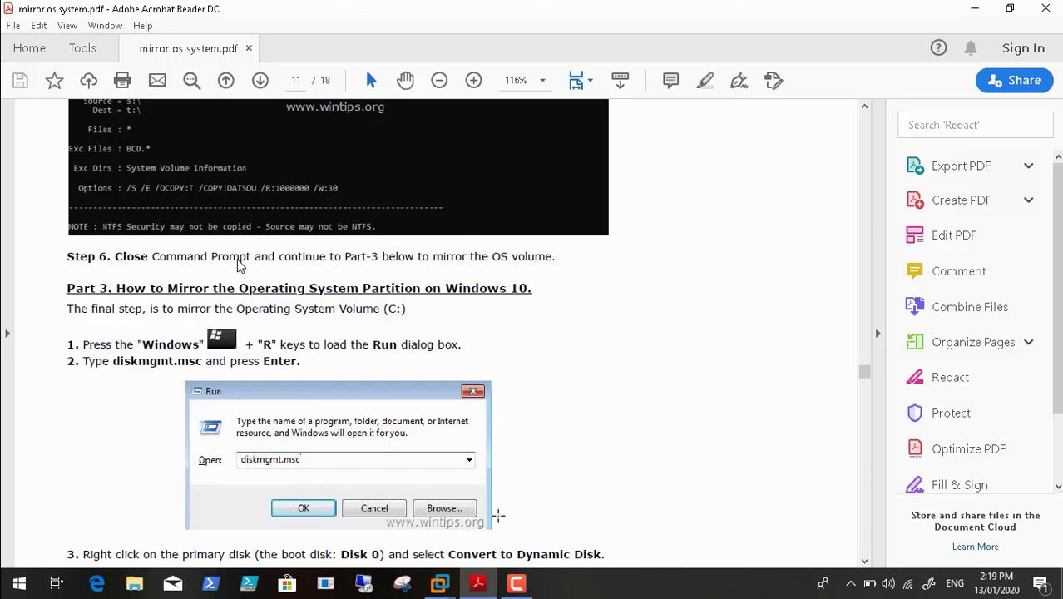
mouse_move(497, 582)
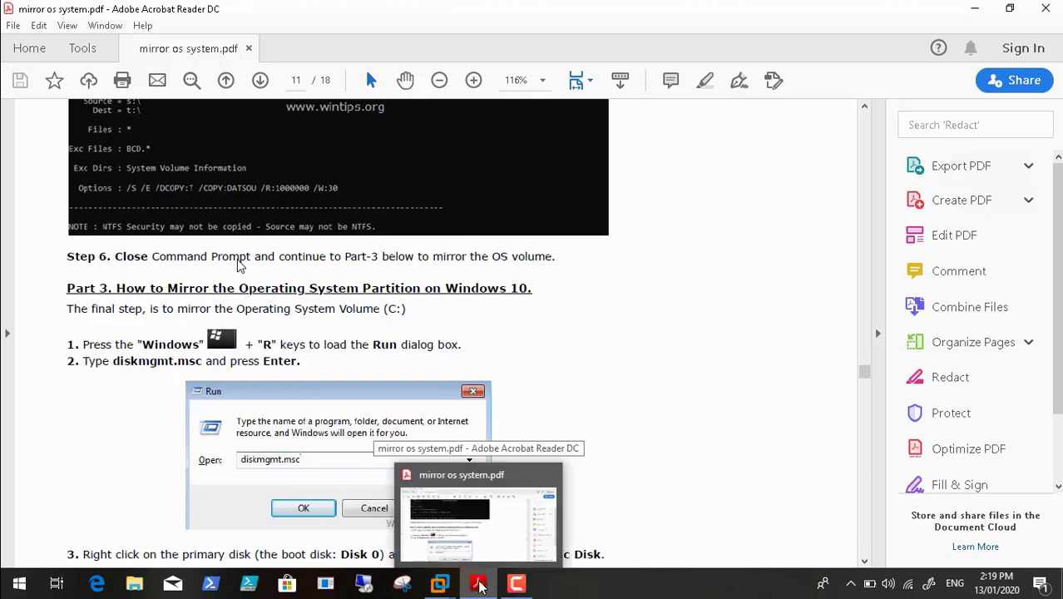
click(509, 471)
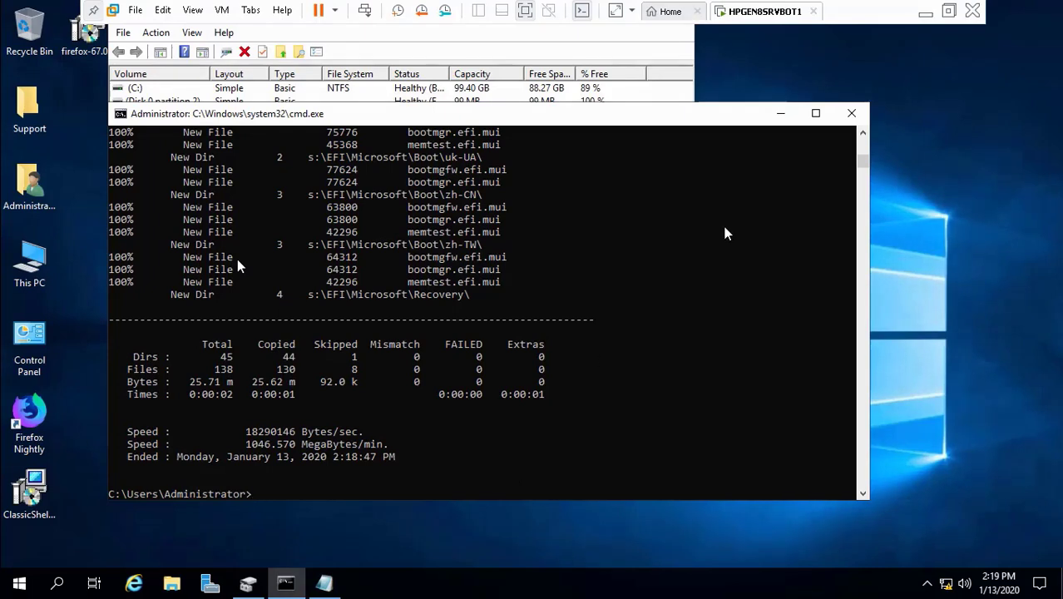
click(852, 112)
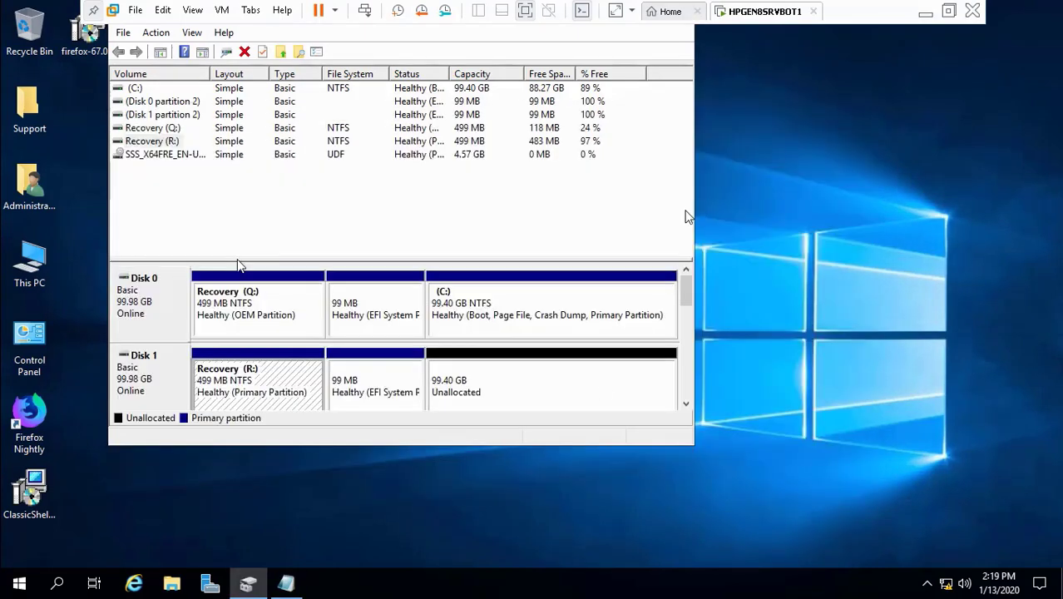
Compare the Recovery partitions on Disk 0 and Disk 1 and inspect Disk 1's EFI System partition in Disk Management.
click(278, 322)
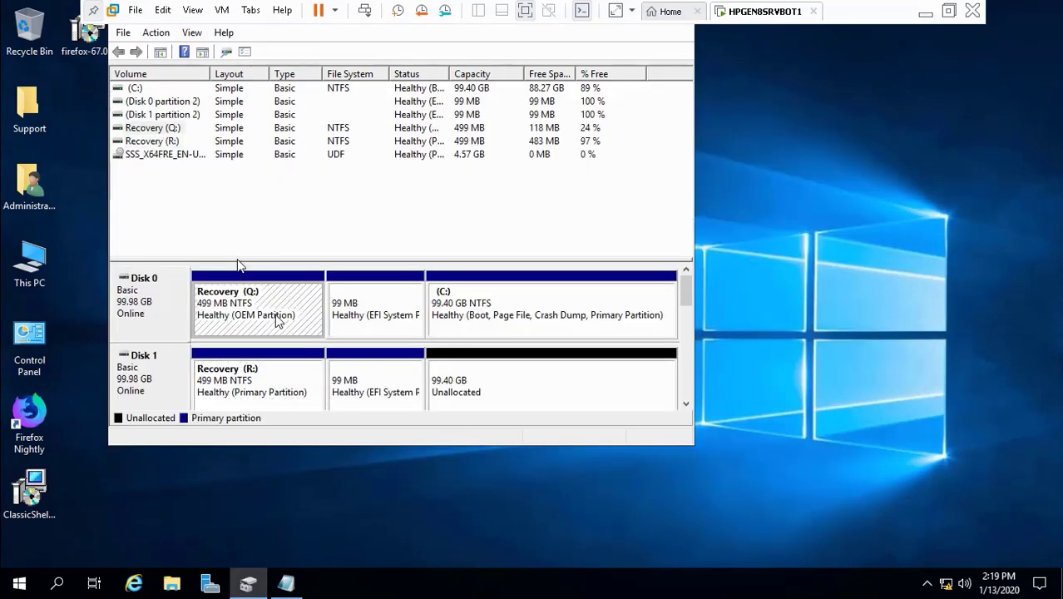
click(281, 372)
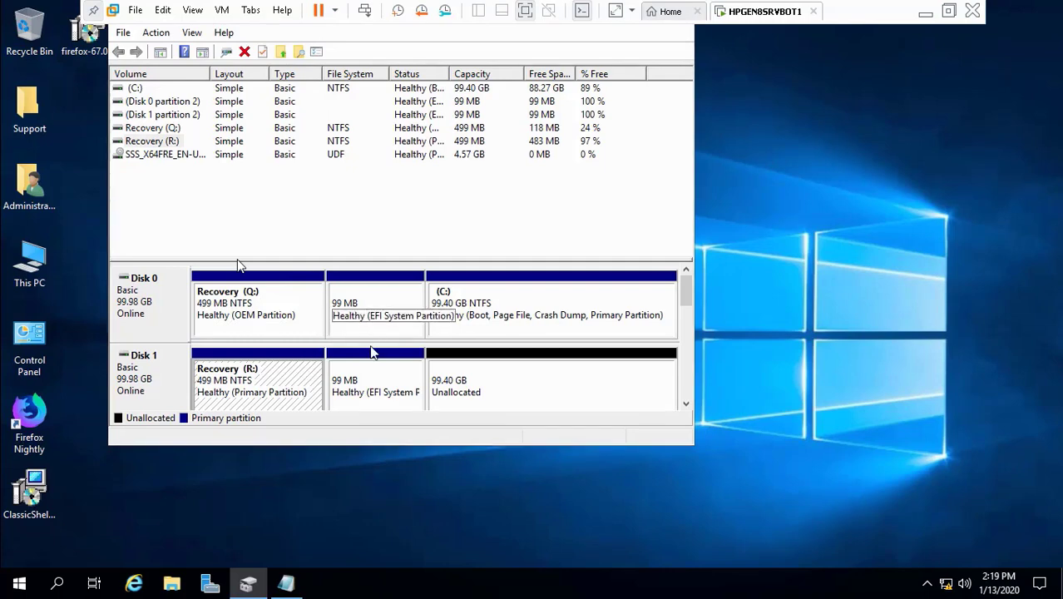
click(373, 372)
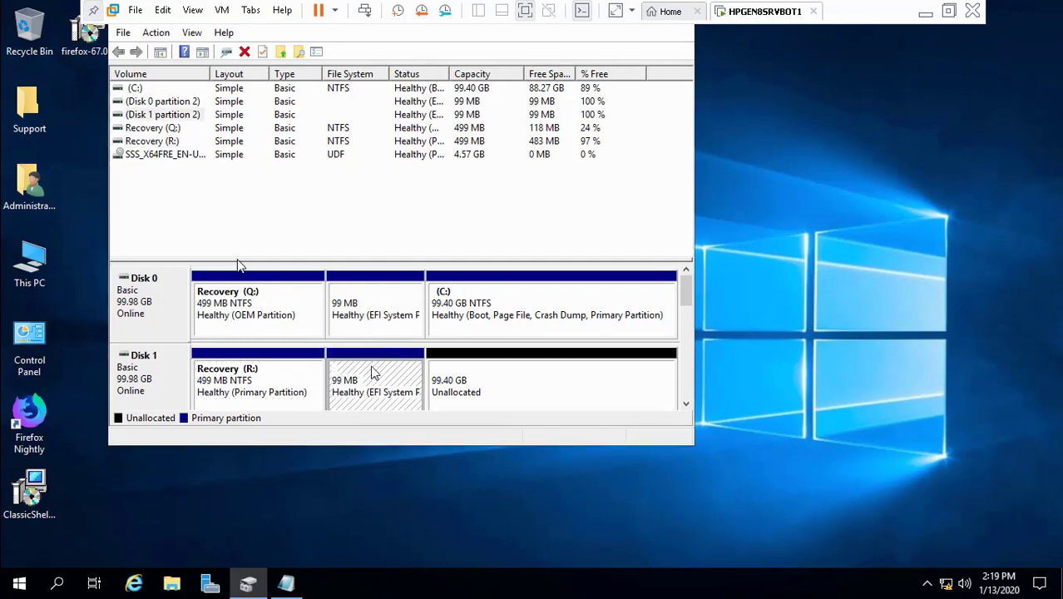
Read Part 3 of the PDF guide on opening Disk Management and converting Disk 0 to a dynamic disk.
click(925, 13)
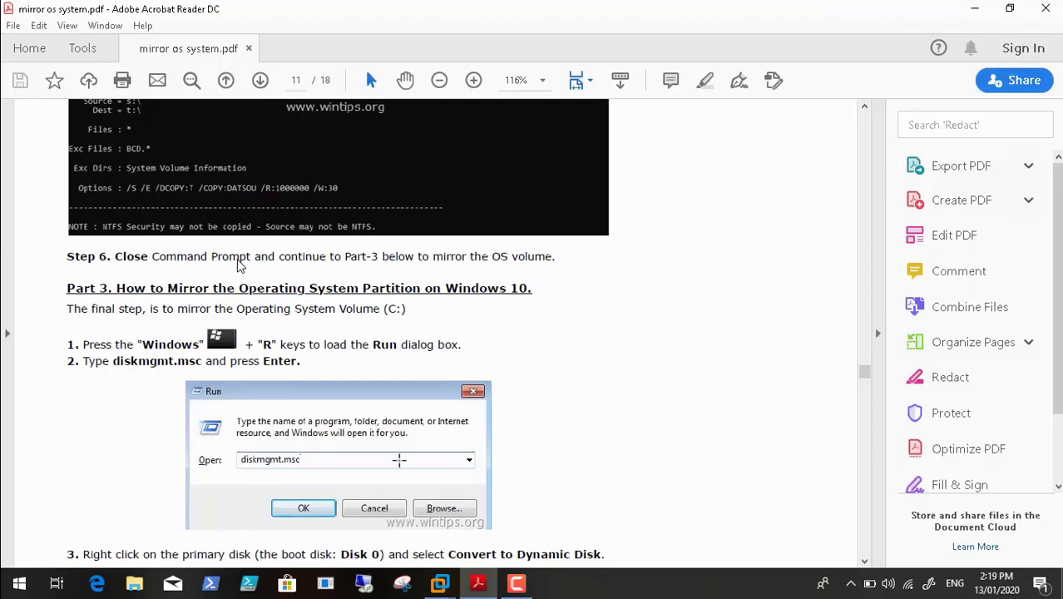
click(864, 562)
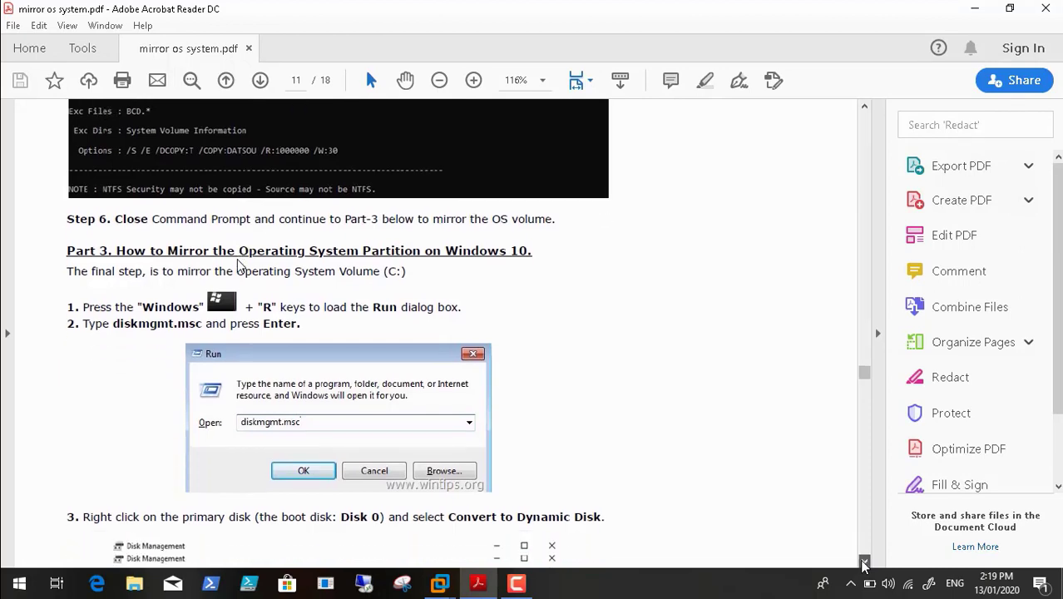
click(864, 563)
click(865, 563)
click(865, 563)
click(864, 563)
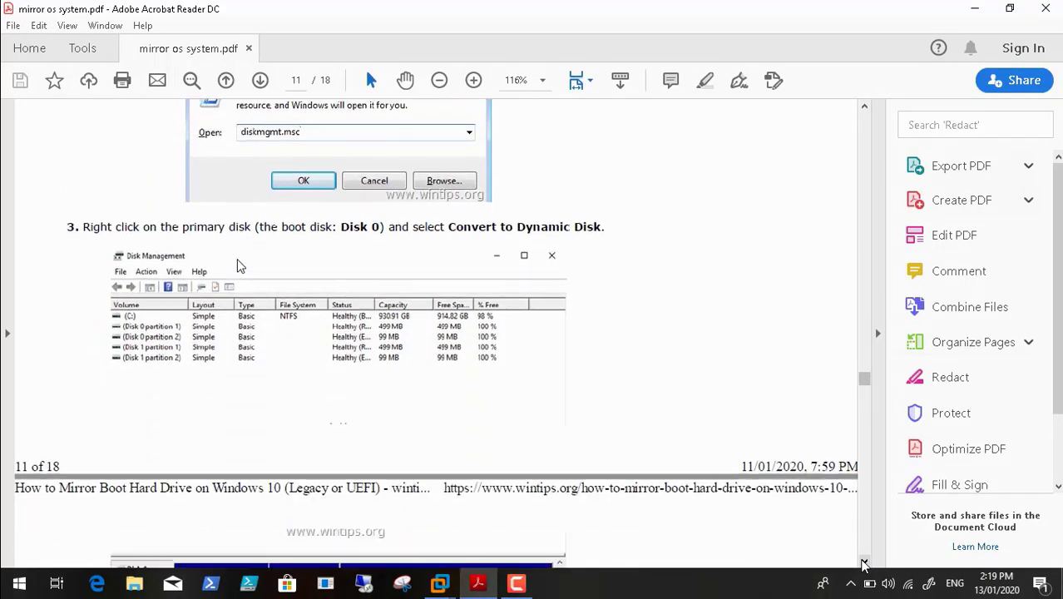
click(864, 563)
click(864, 563)
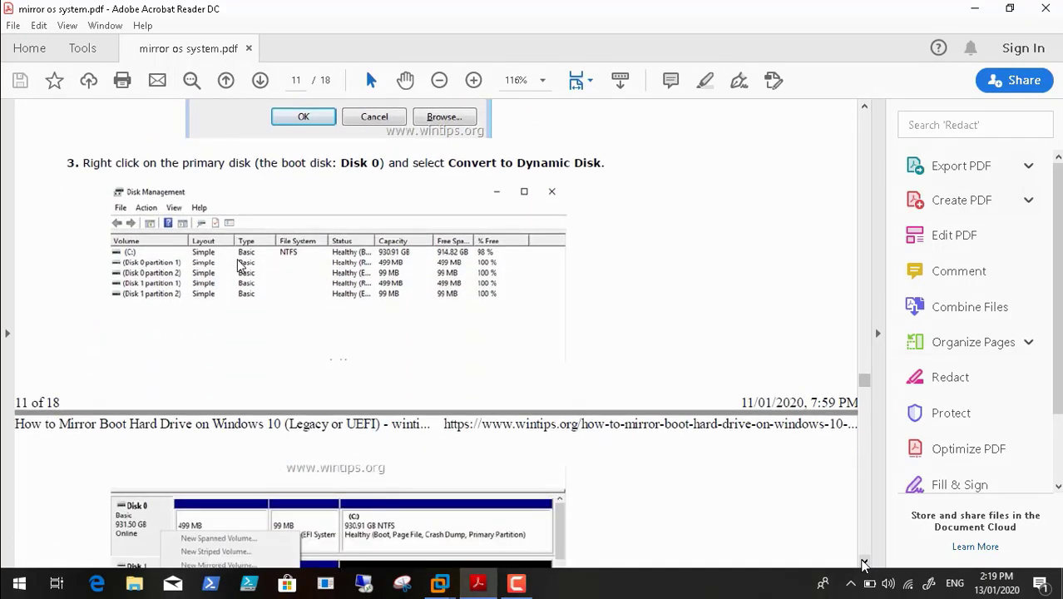
click(863, 563)
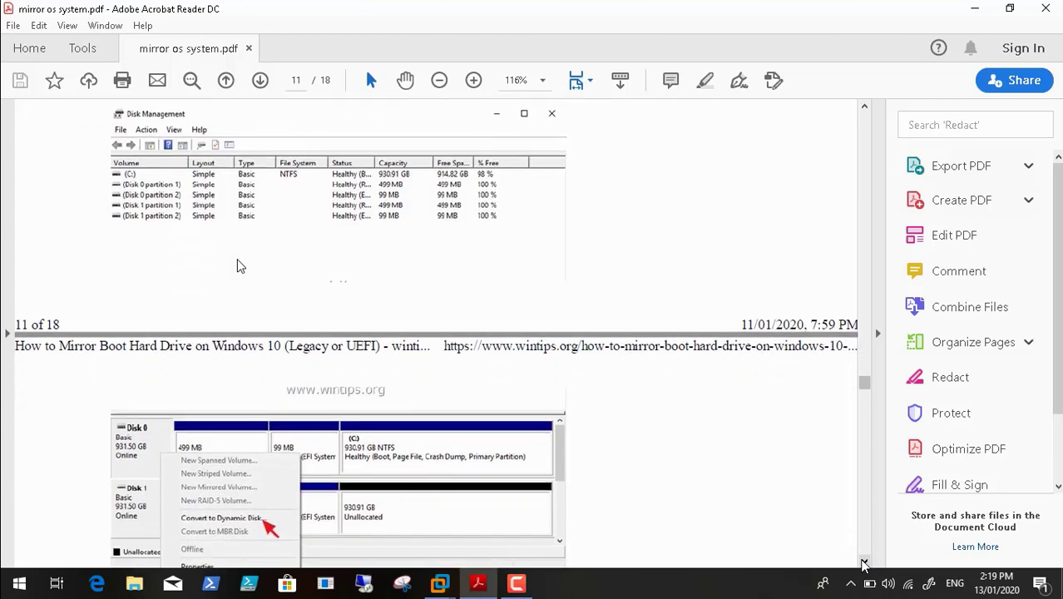
click(440, 583)
click(491, 516)
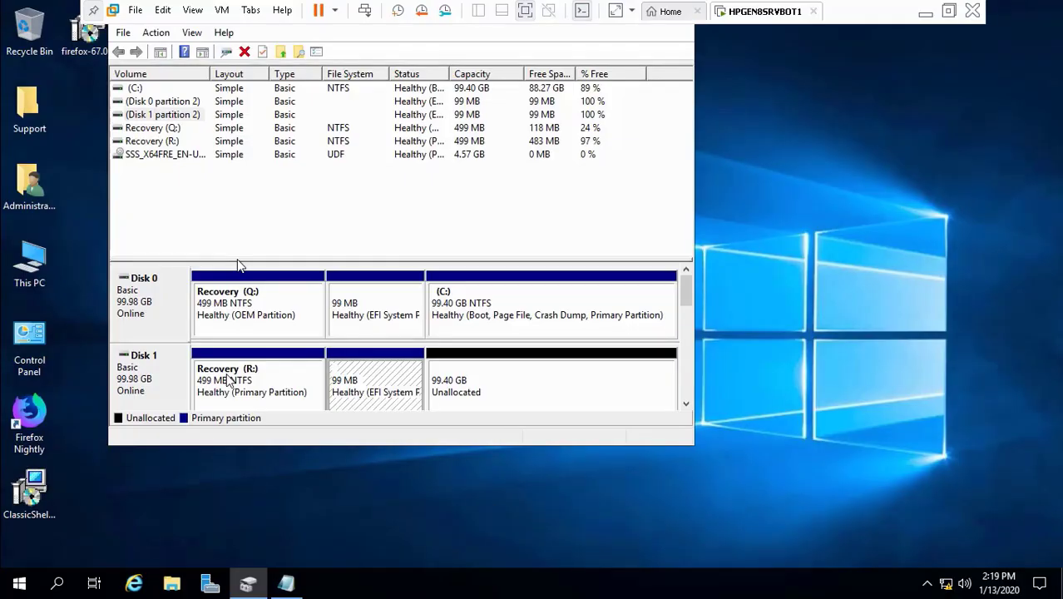
right_click(149, 302)
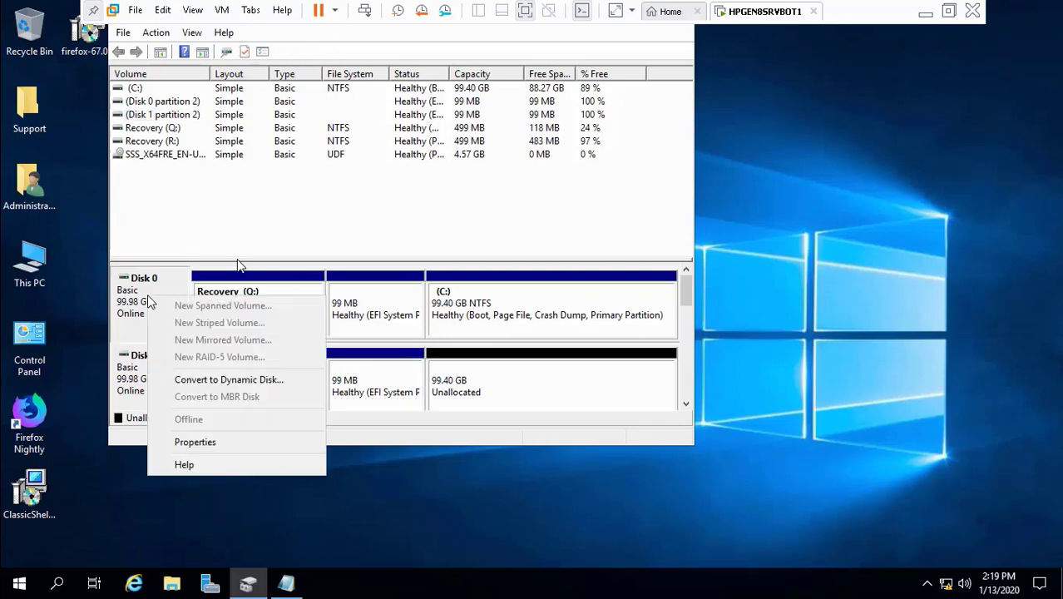
click(209, 381)
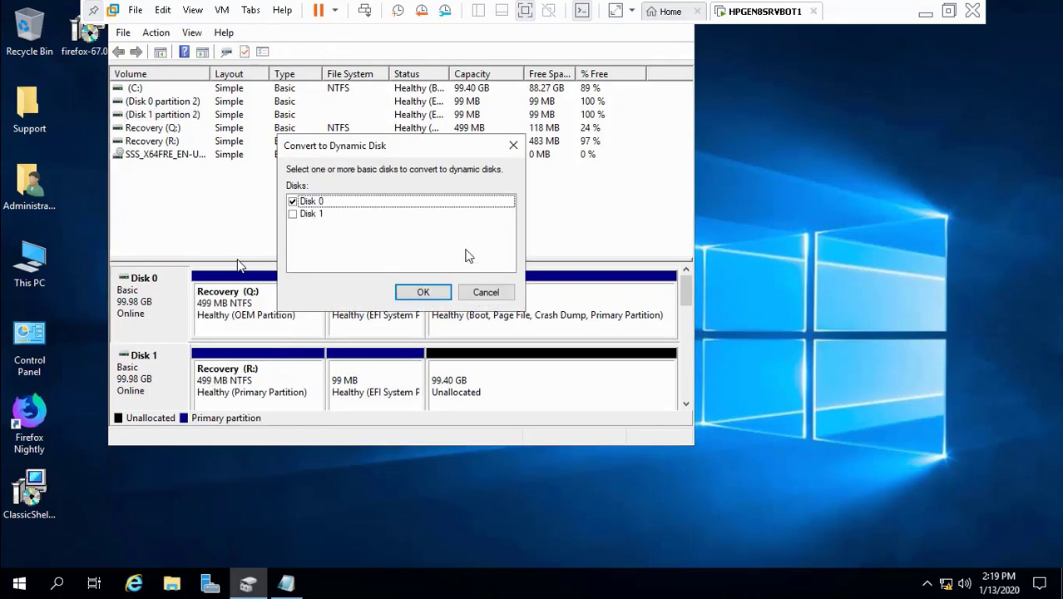
click(925, 12)
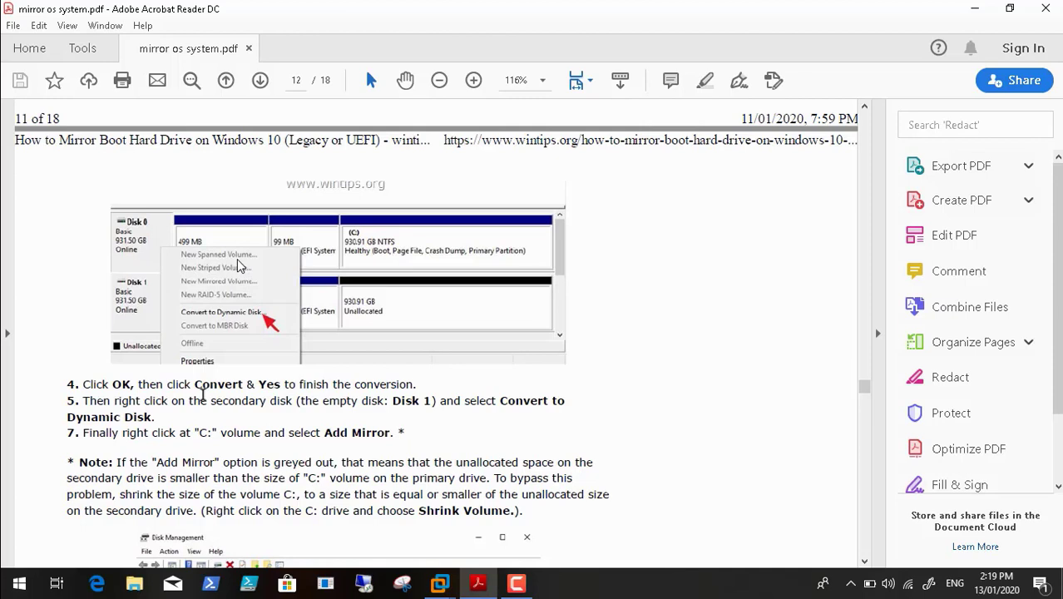
click(863, 563)
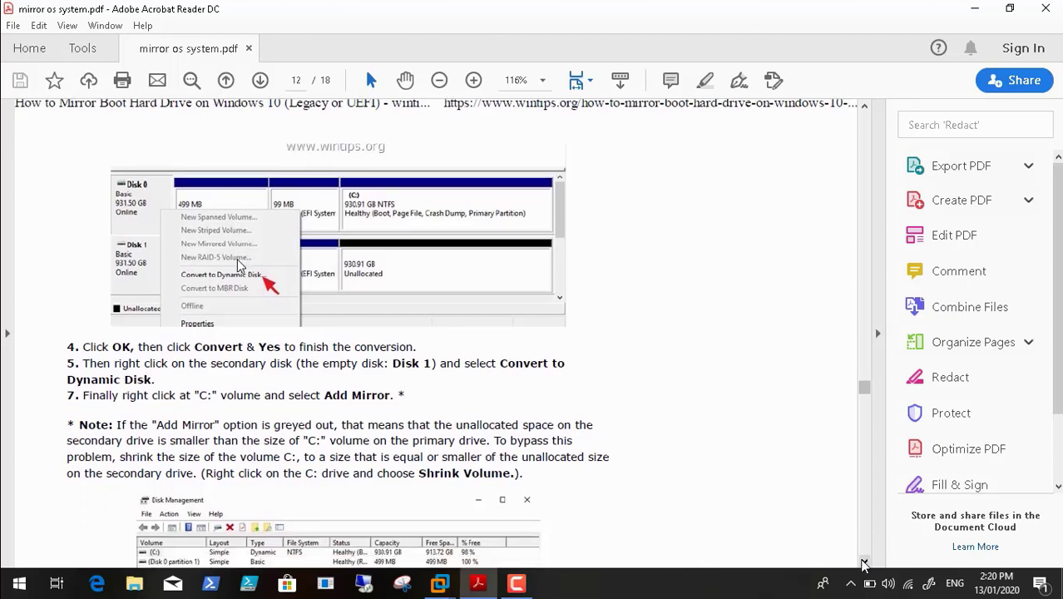
click(439, 583)
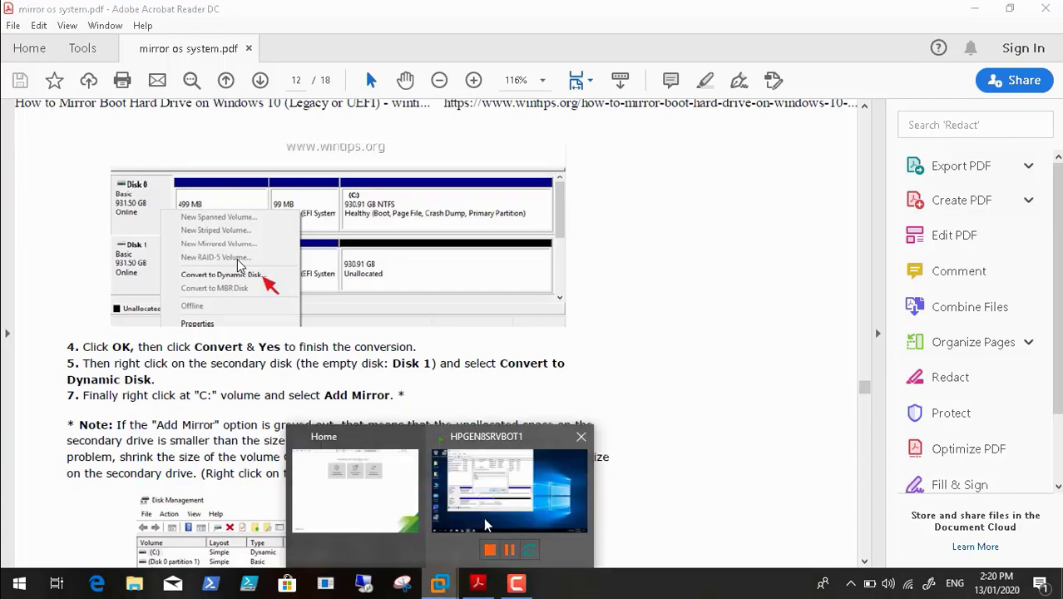
click(496, 501)
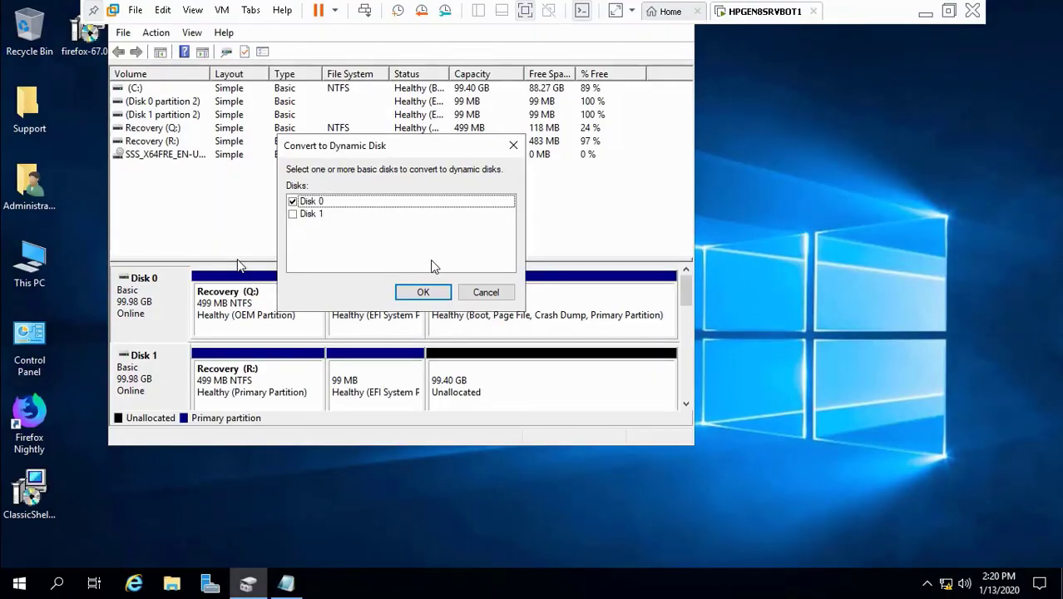
click(424, 292)
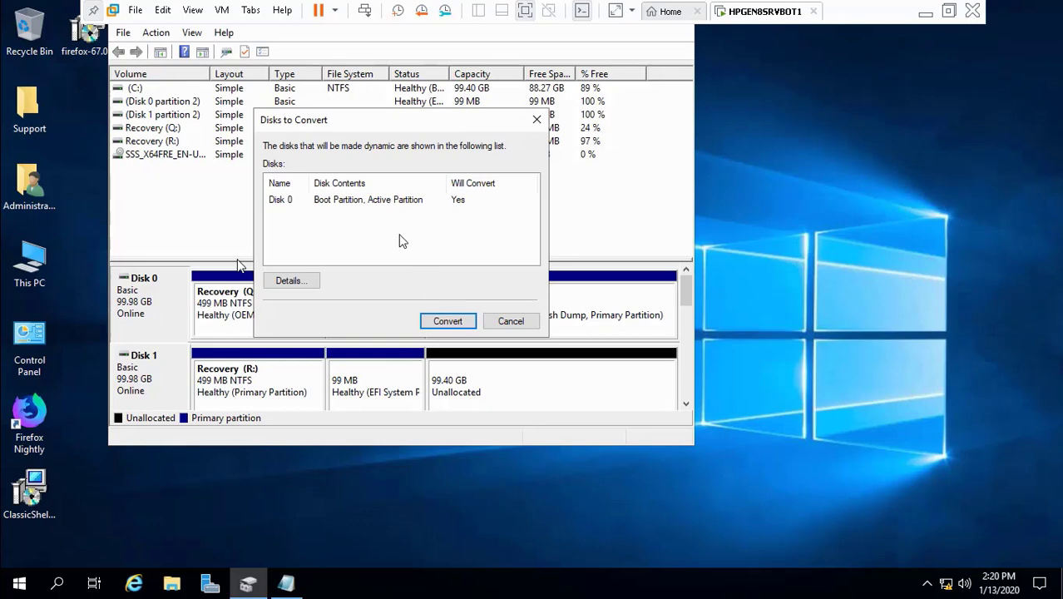
click(457, 325)
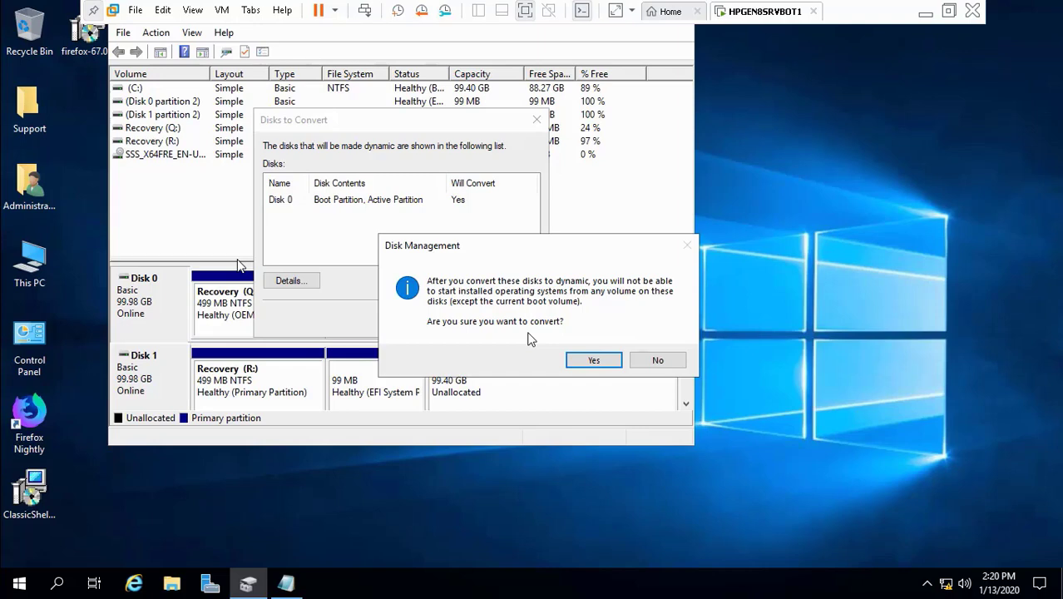
click(657, 360)
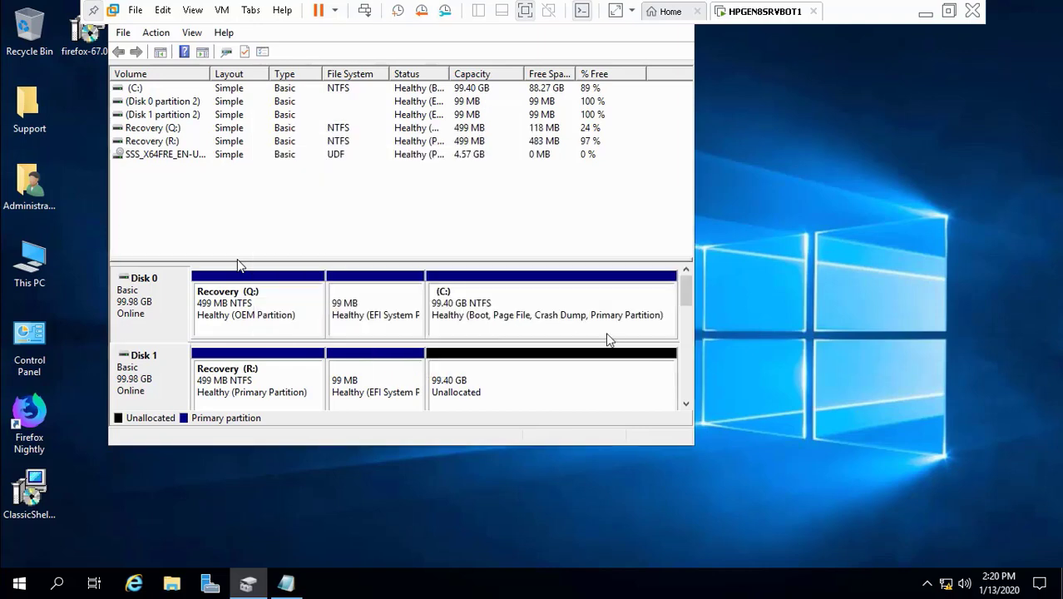
Return to the PDF guide and reread the start of Part 3 on mirroring the operating system partition.
click(455, 306)
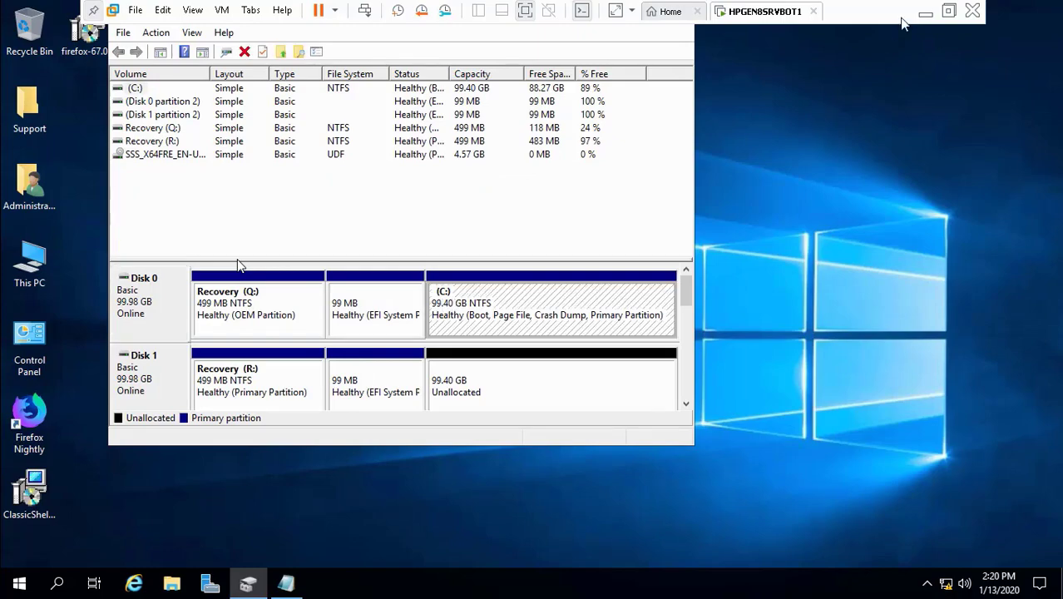
click(924, 13)
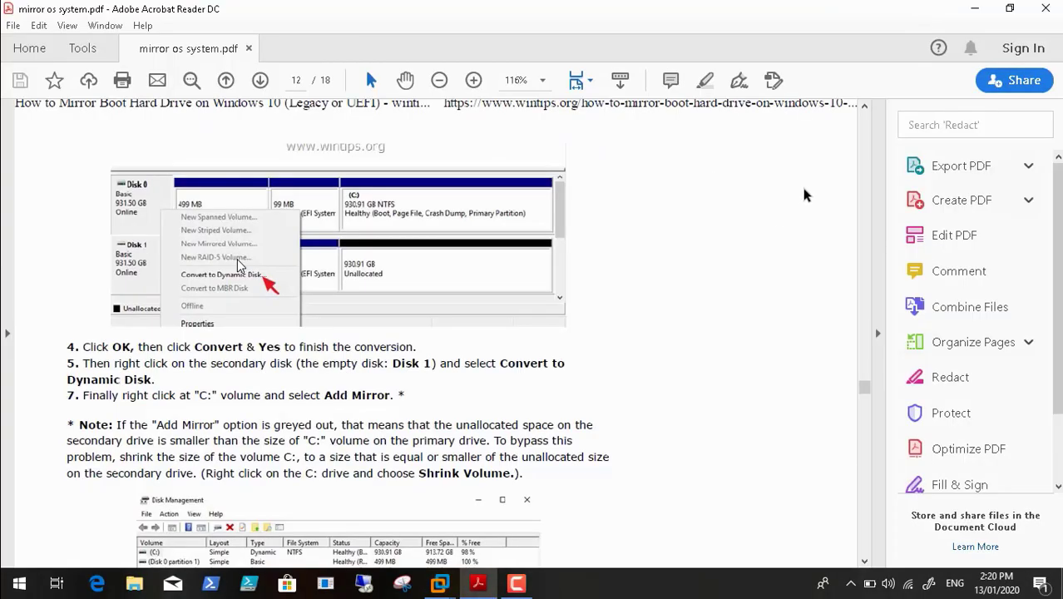
click(864, 107)
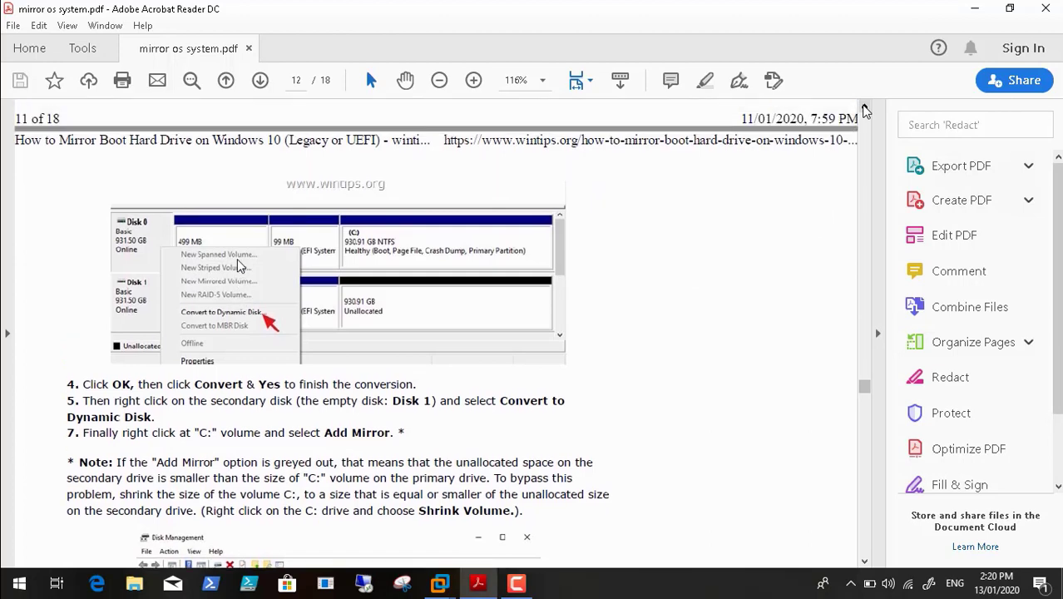
scroll(866, 110, up, 6)
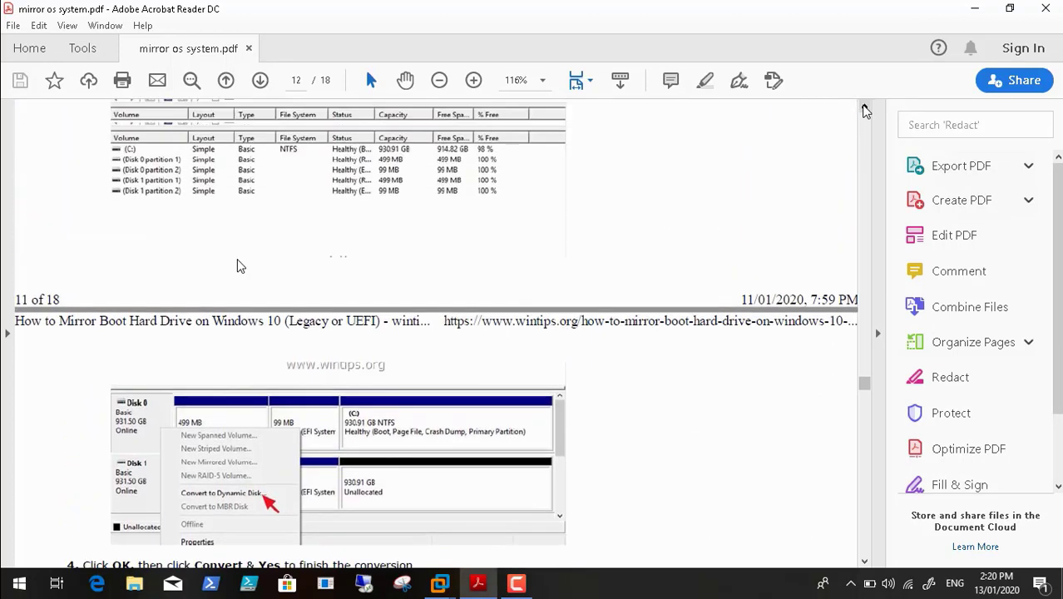
scroll(866, 111, up, 3)
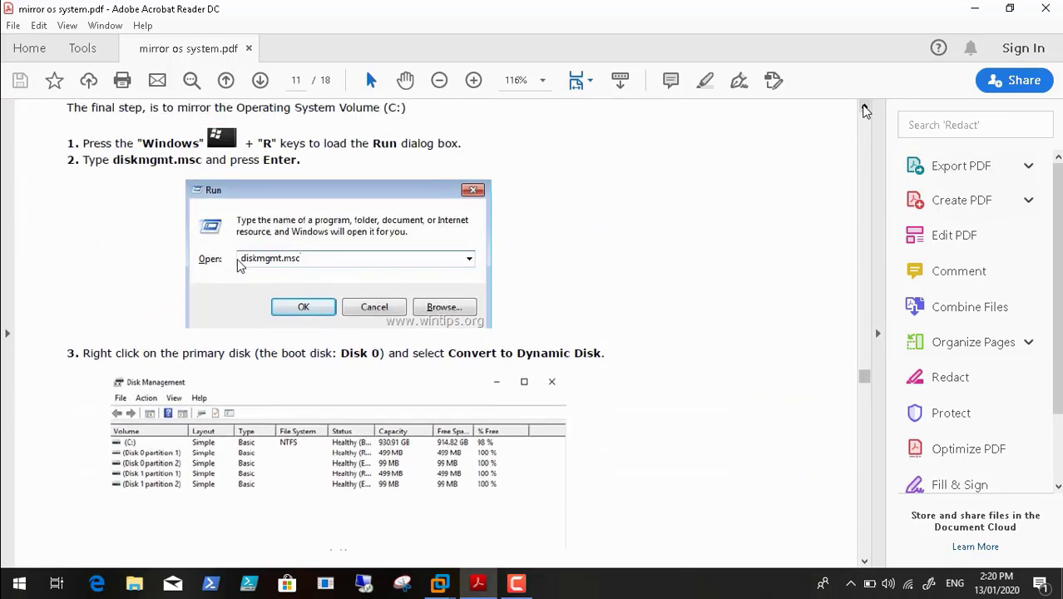
scroll(866, 110, up, 2)
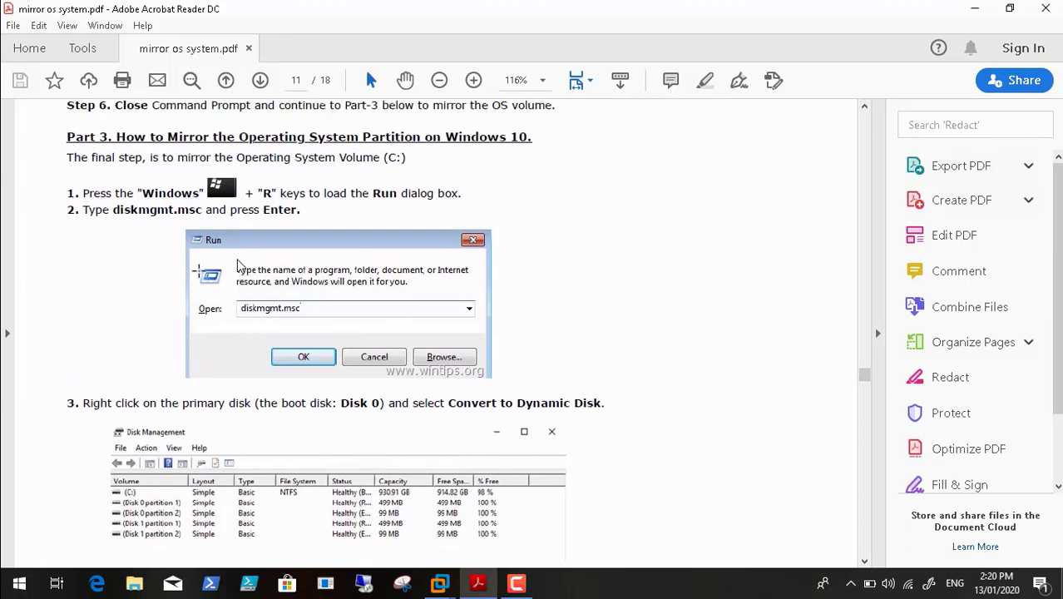
Switch to the HPGEN8SRVBOT1 virtual machine and convert Disk 0 to a dynamic disk, accepting the conversion warning.
click(435, 588)
click(502, 493)
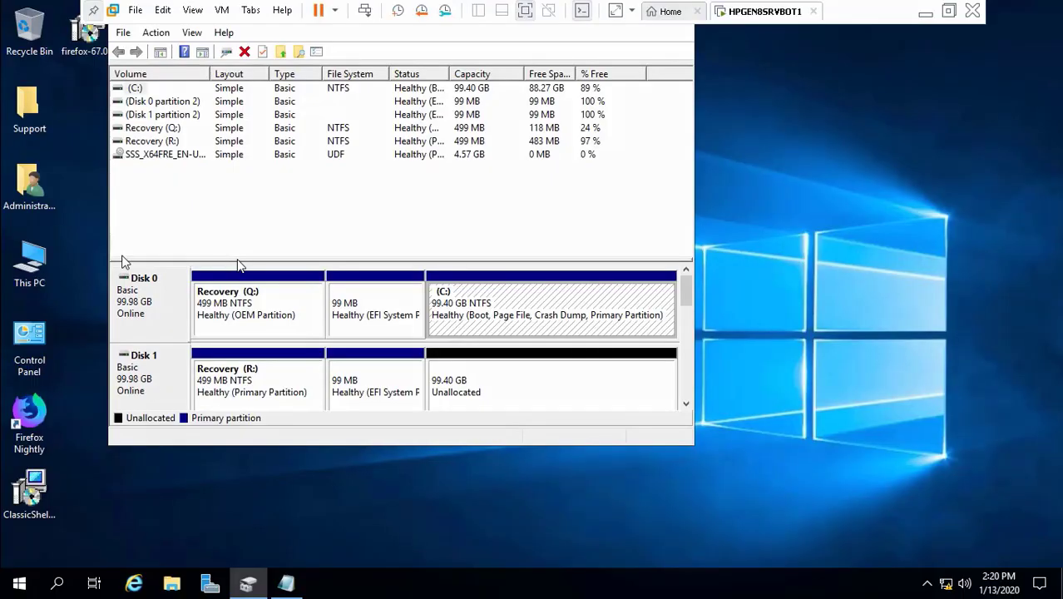
right_click(132, 298)
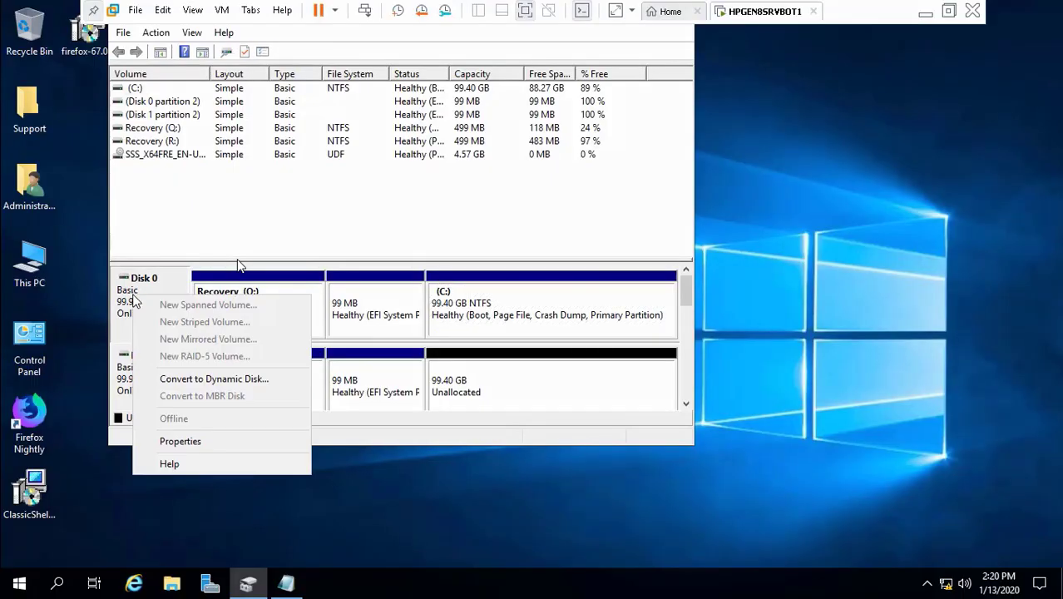
click(193, 380)
click(425, 296)
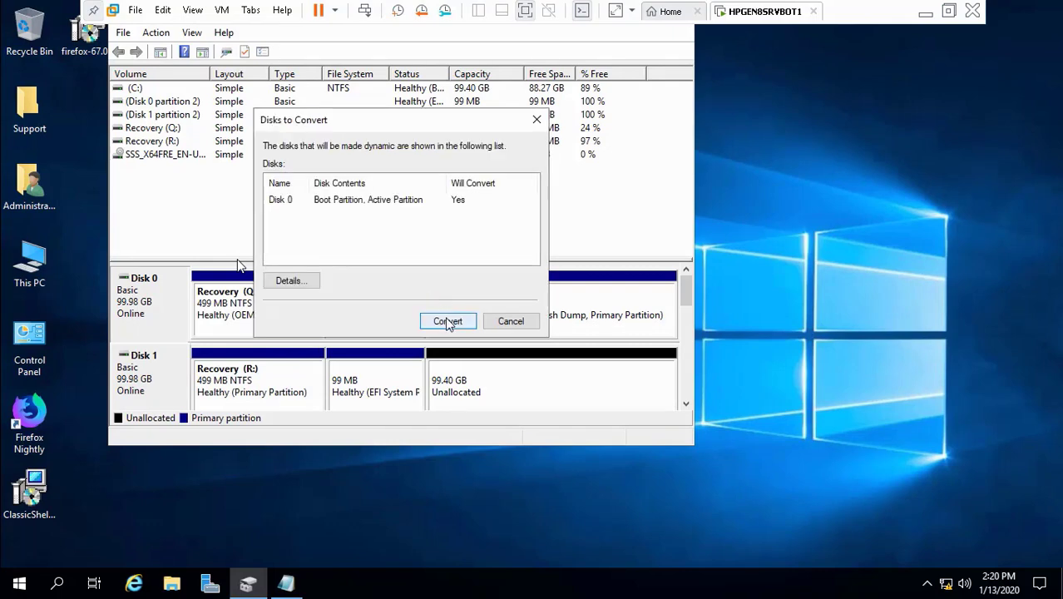
click(447, 322)
click(594, 361)
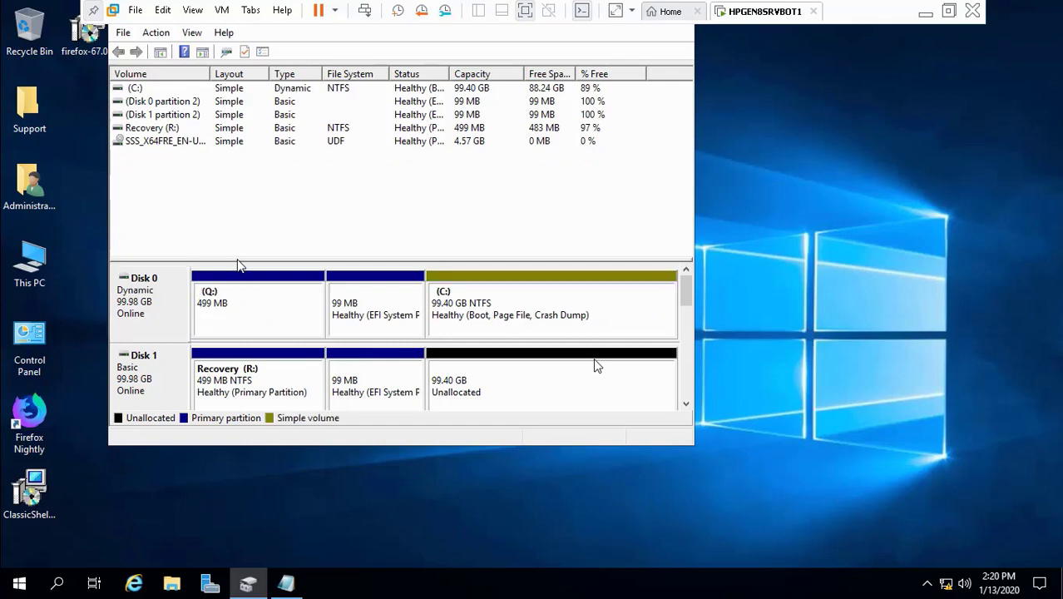
Convert Disk 1 to a dynamic disk in Disk Management and accept the conversion warning.
click(562, 325)
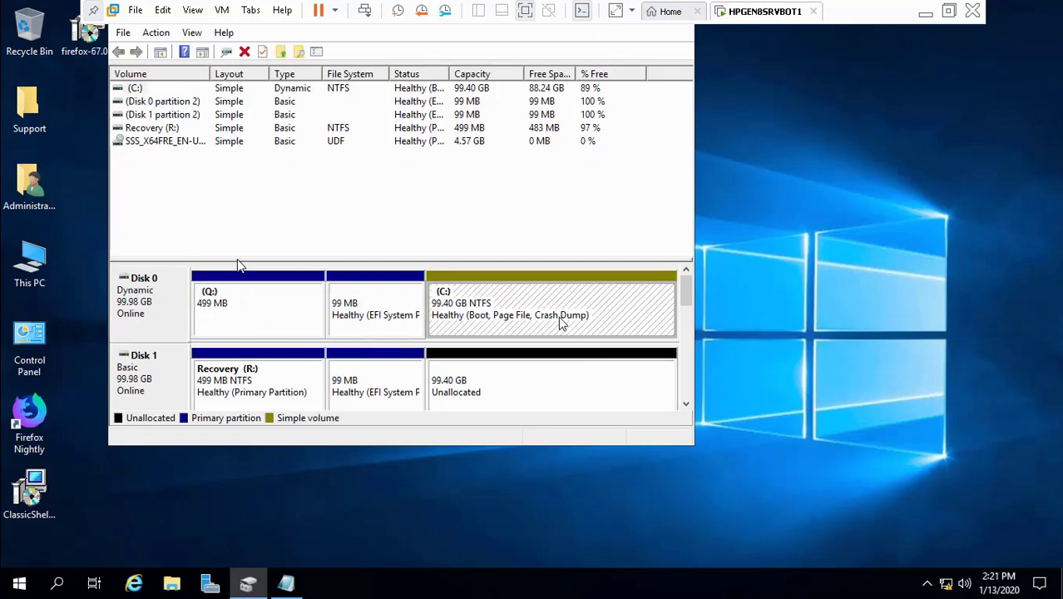
click(518, 383)
right_click(517, 381)
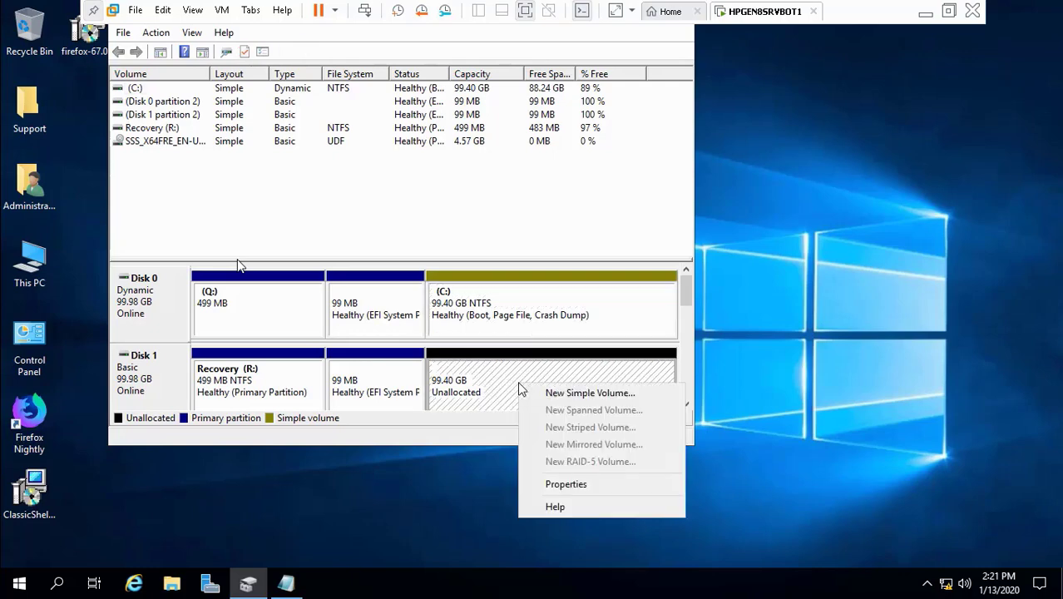
click(163, 378)
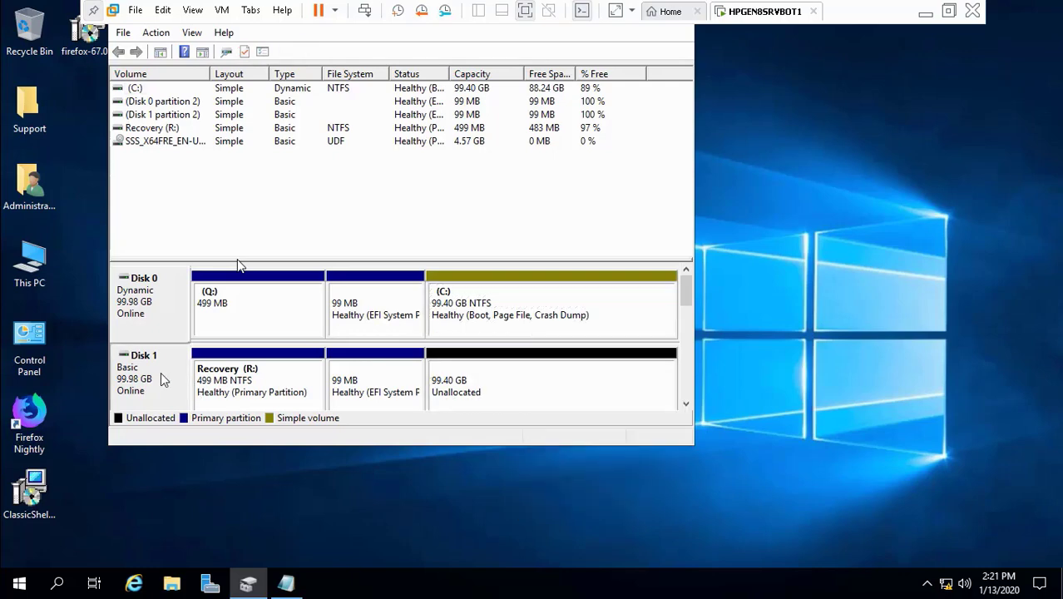
right_click(163, 379)
click(247, 451)
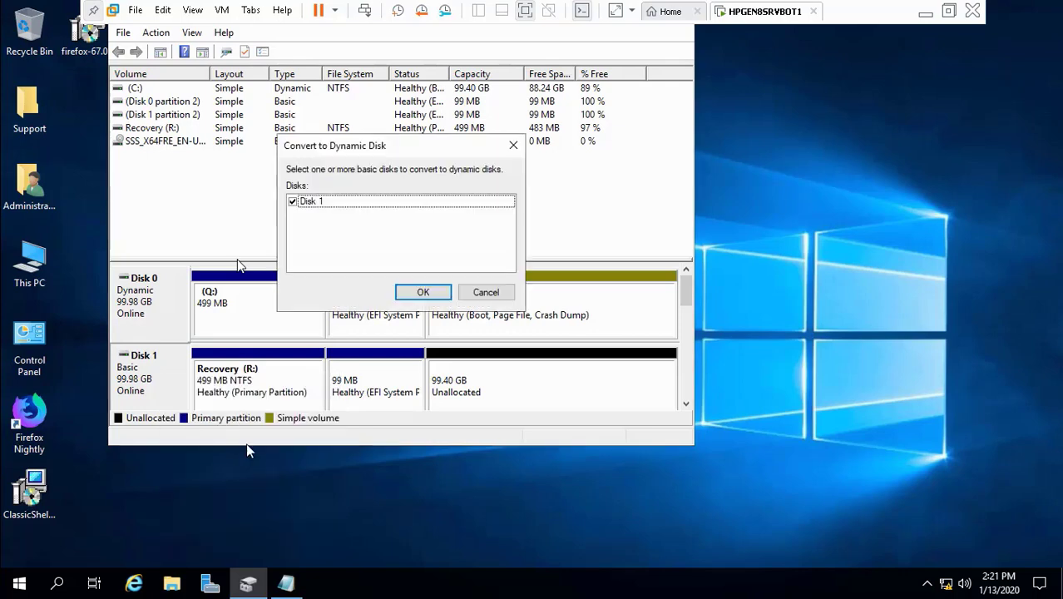
click(420, 292)
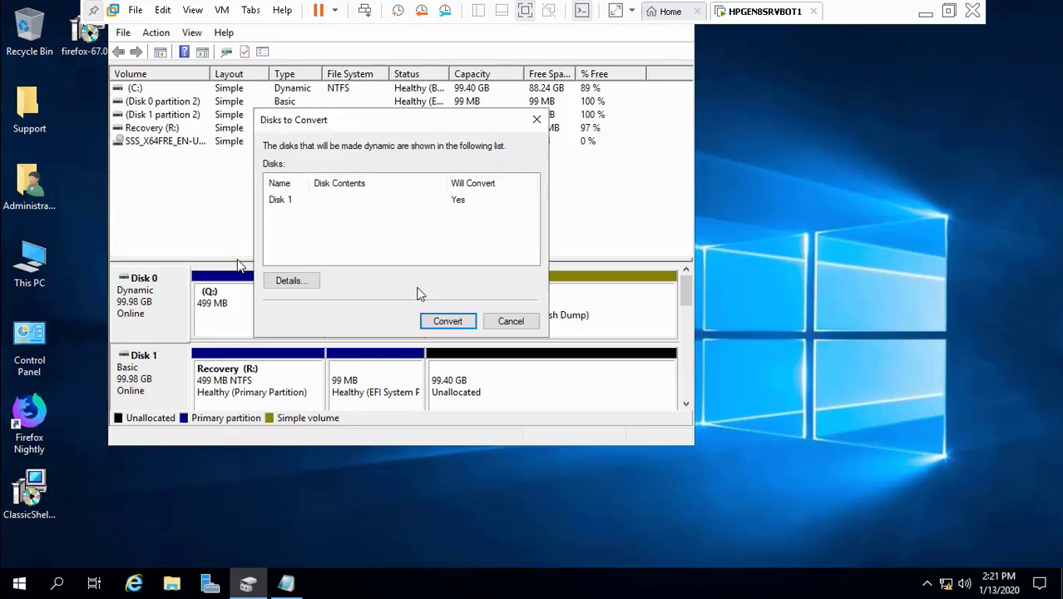
click(446, 323)
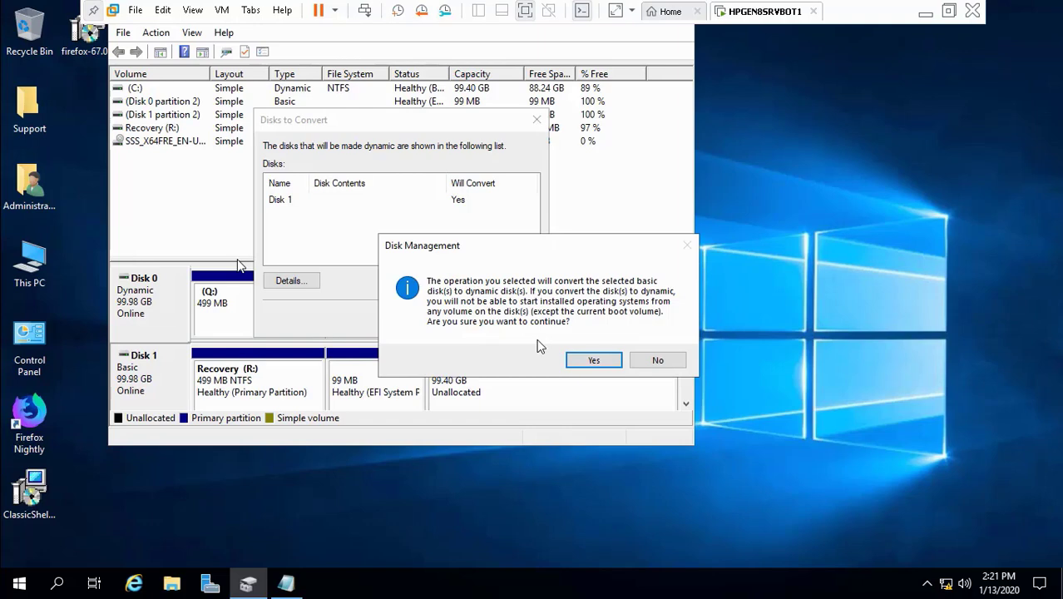
click(594, 362)
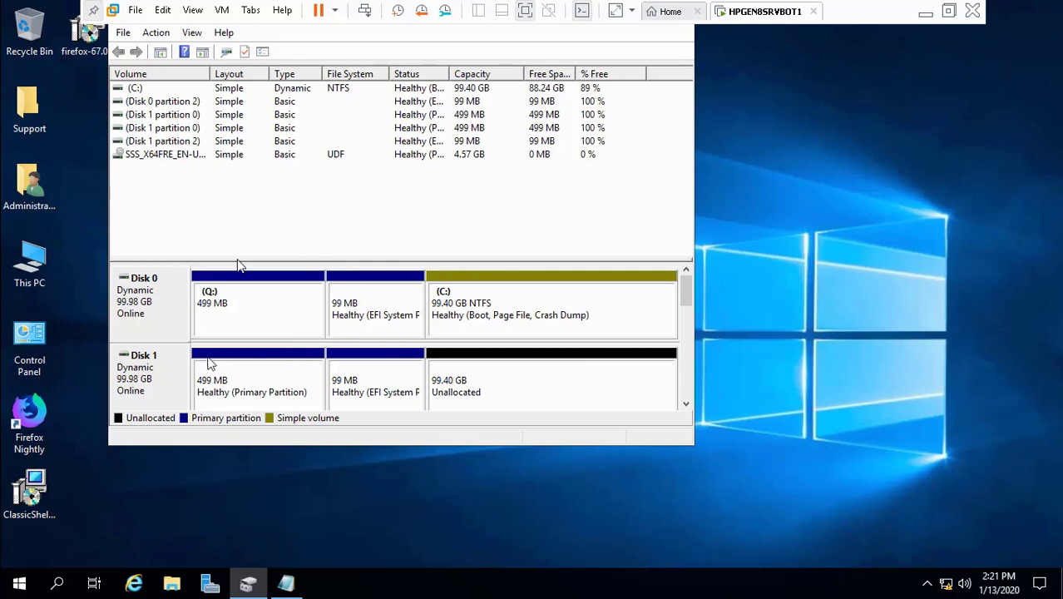
Check the conversion options offered for Disk 1, and read the PDF guide's instructions for adding a mirror to the C: volume.
click(169, 371)
right_click(170, 374)
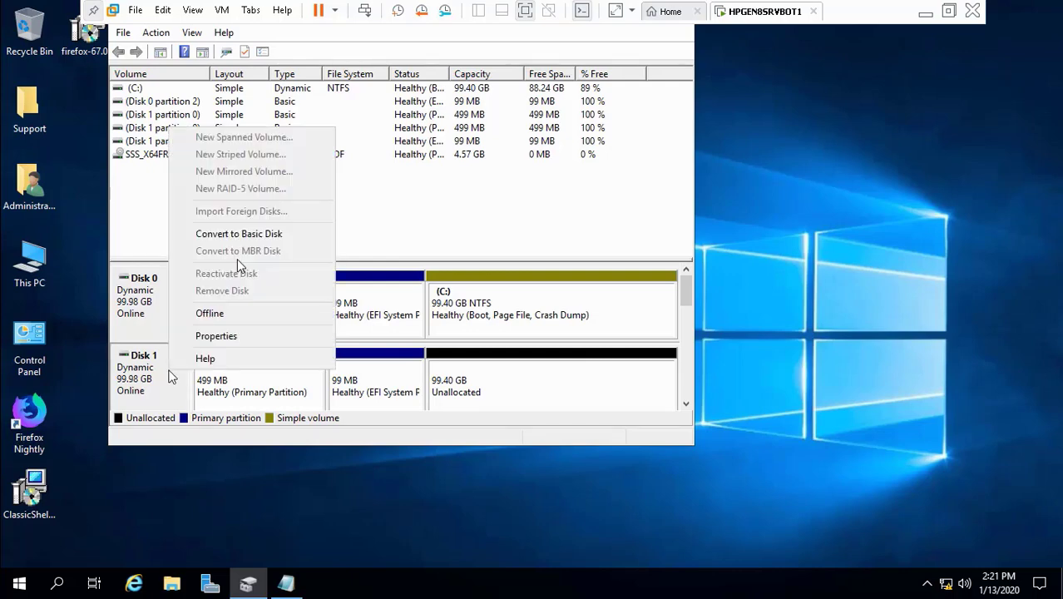
click(925, 11)
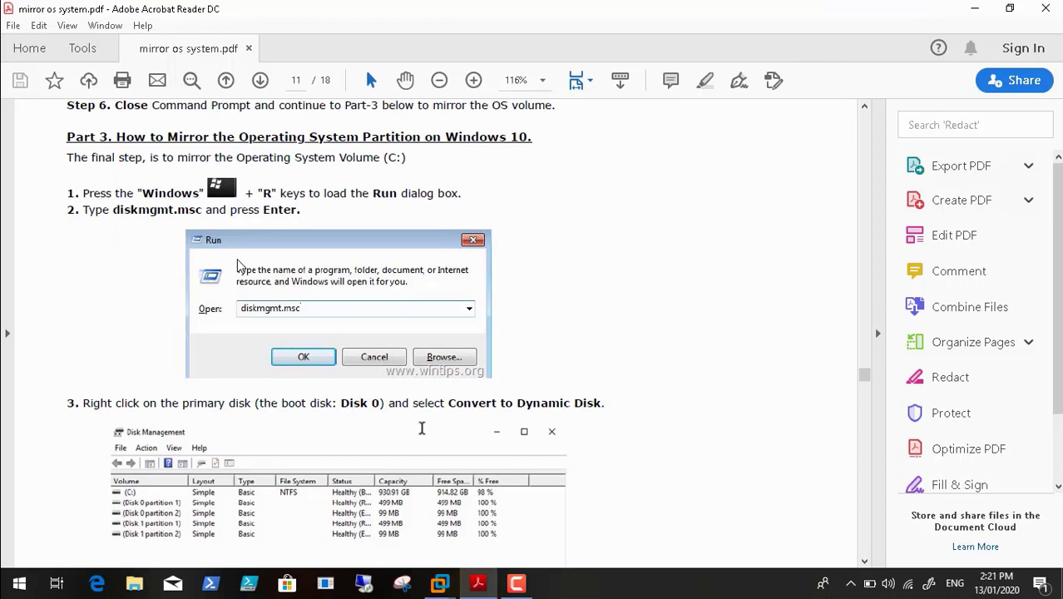
click(865, 562)
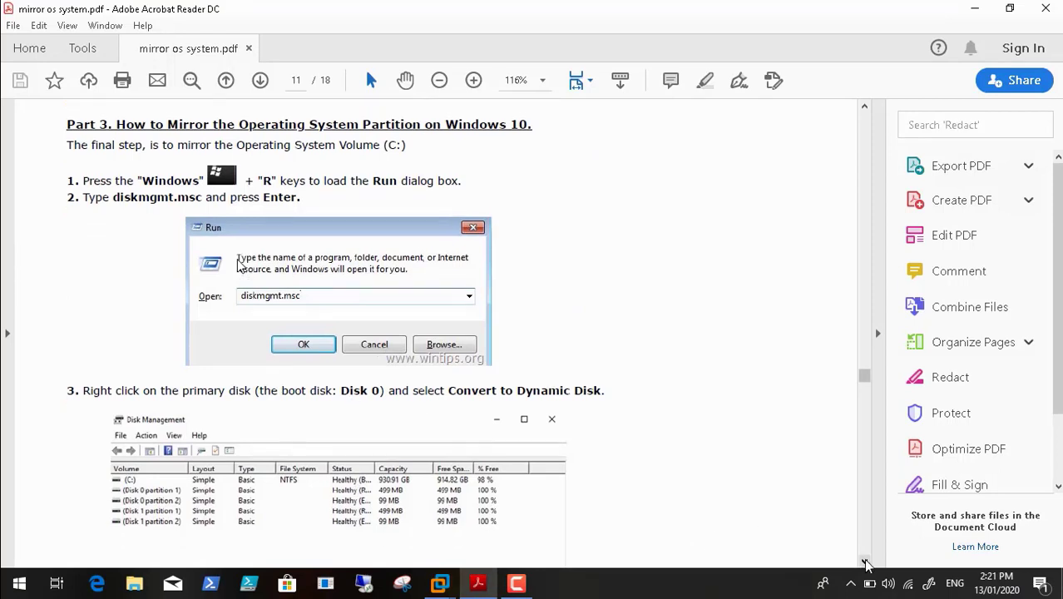
drag(865, 564, 865, 563)
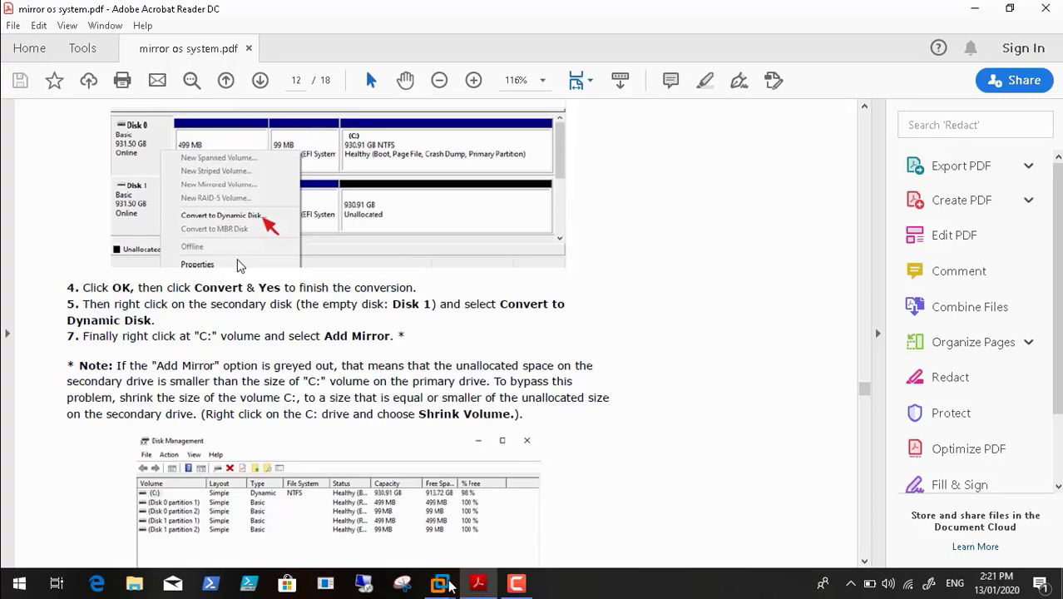
Add a mirror of the C: volume in the virtual machine, using Disk 1 as its location.
mouse_move(449, 587)
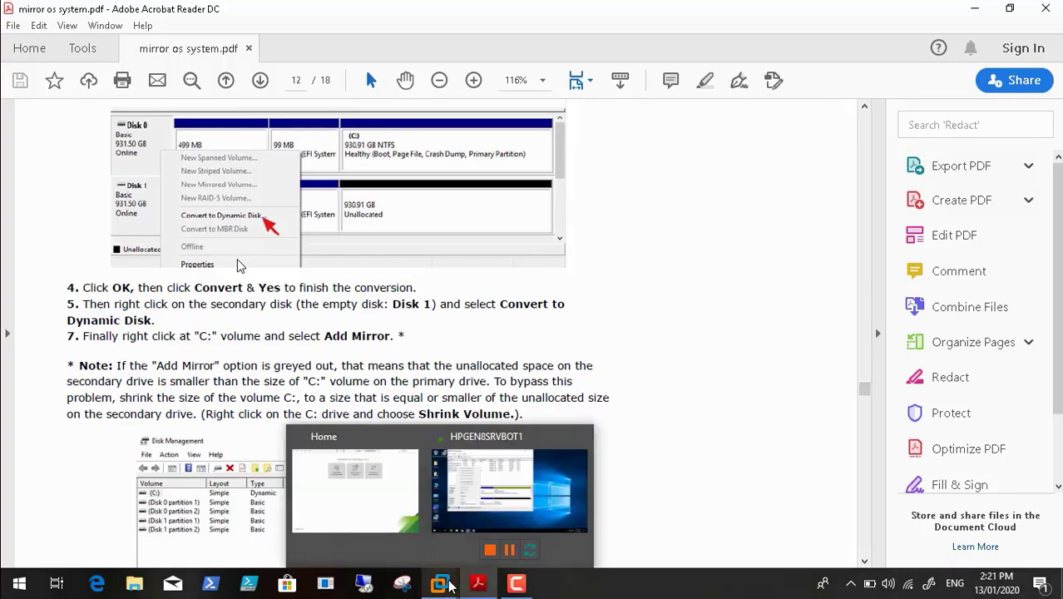
click(472, 501)
click(535, 301)
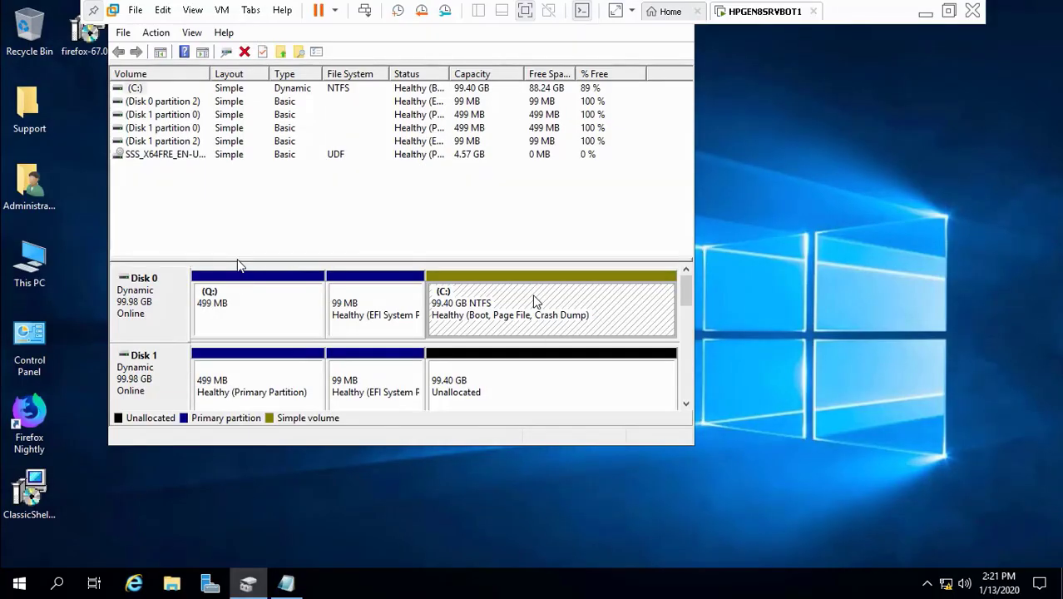
right_click(534, 301)
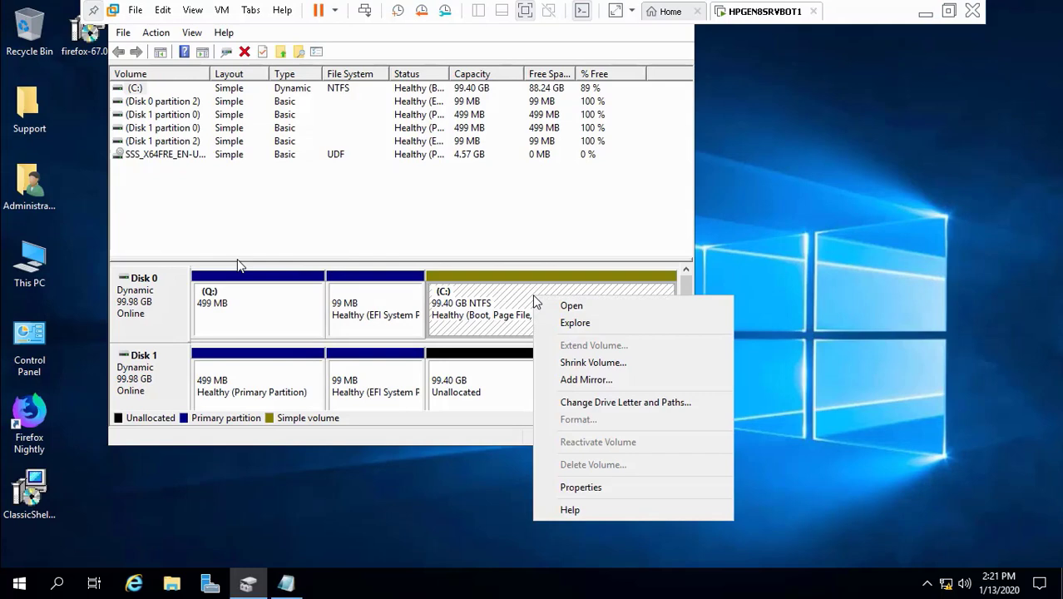
click(585, 380)
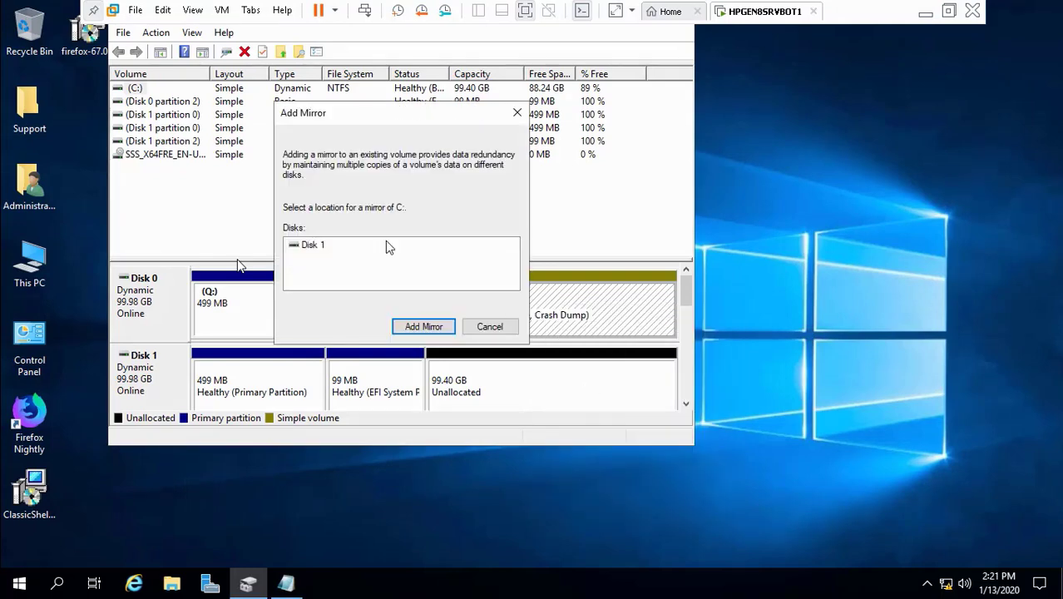
click(315, 246)
click(438, 328)
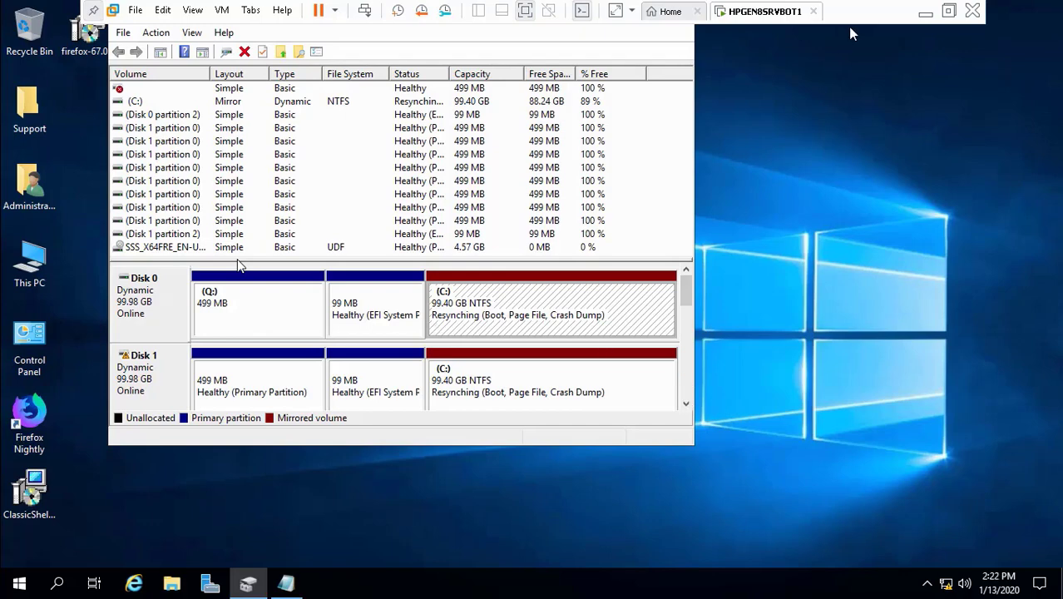
Read step 9 of the PDF guide on synchronization and its note about booting from the secondary drive.
click(924, 13)
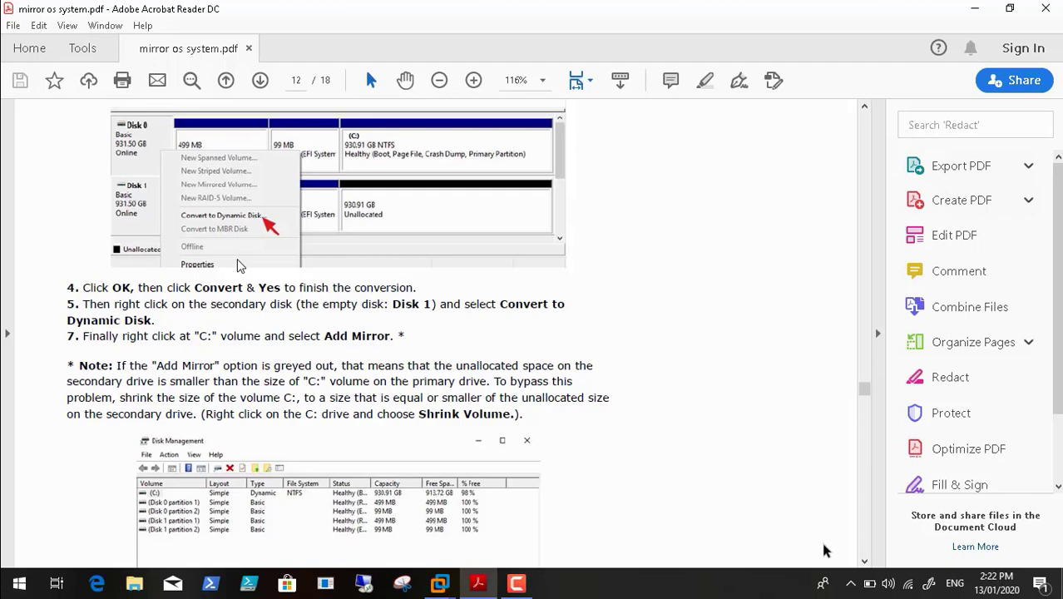
click(864, 562)
drag(864, 562, 864, 562)
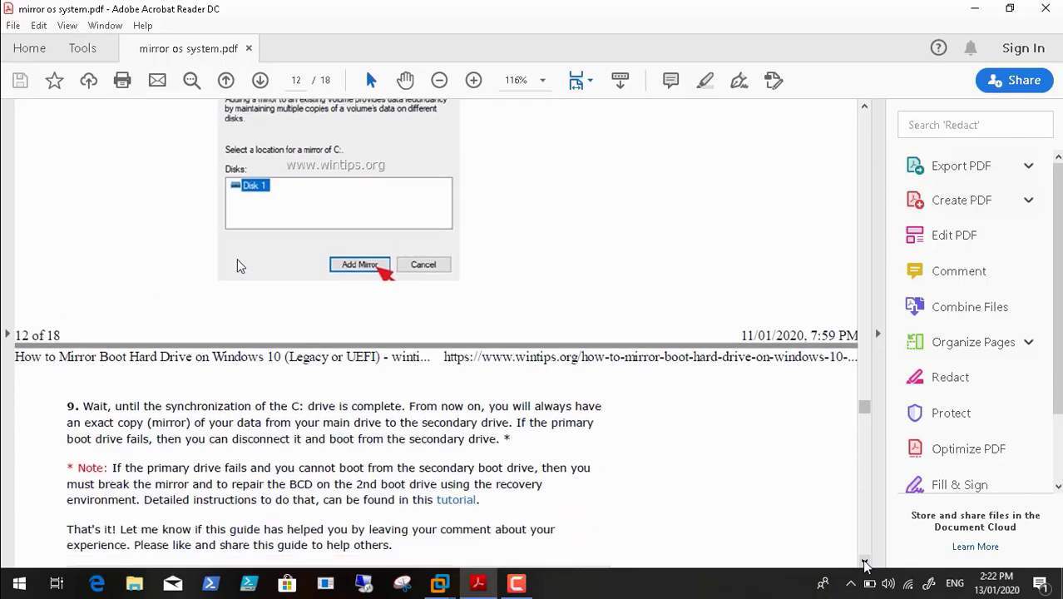
click(865, 562)
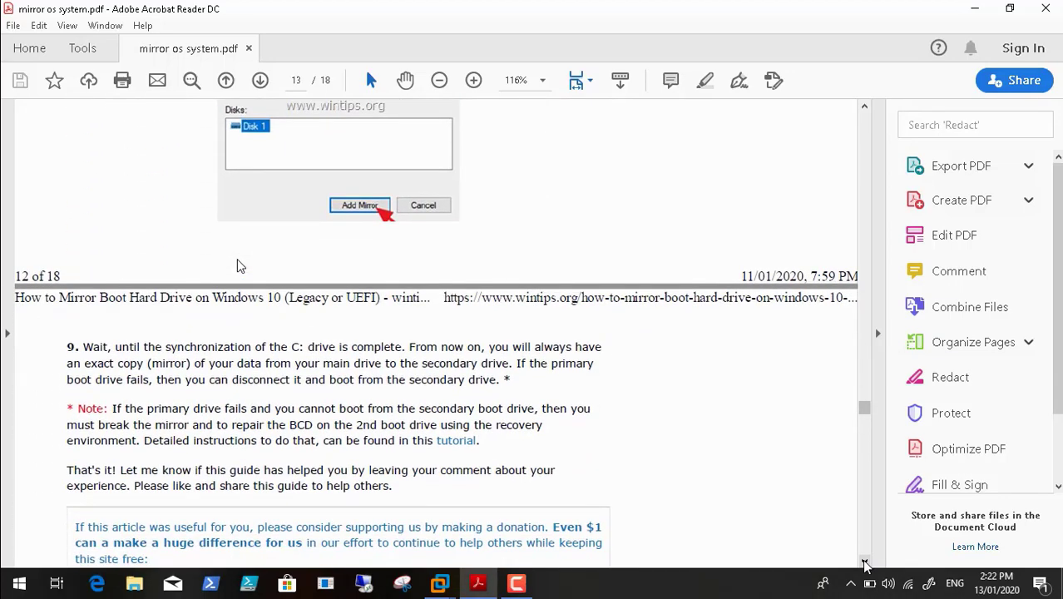
click(864, 562)
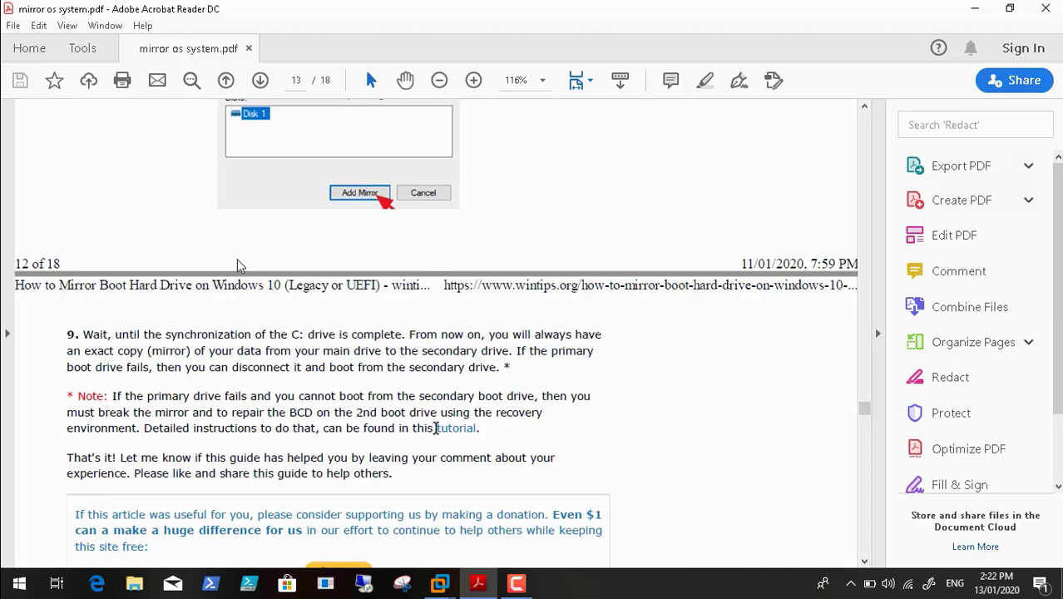
drag(438, 428, 482, 428)
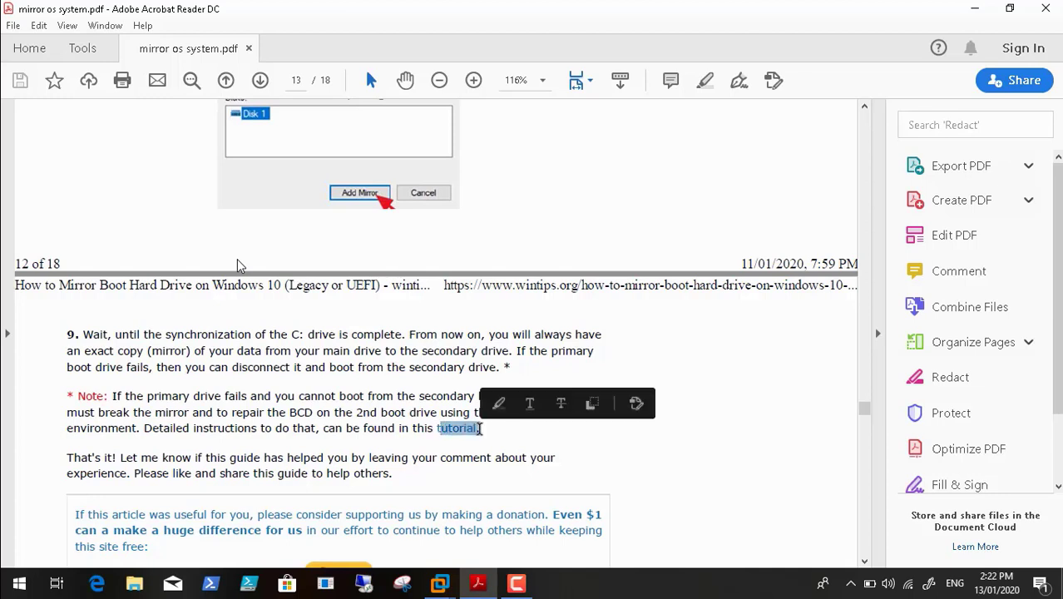
click(449, 429)
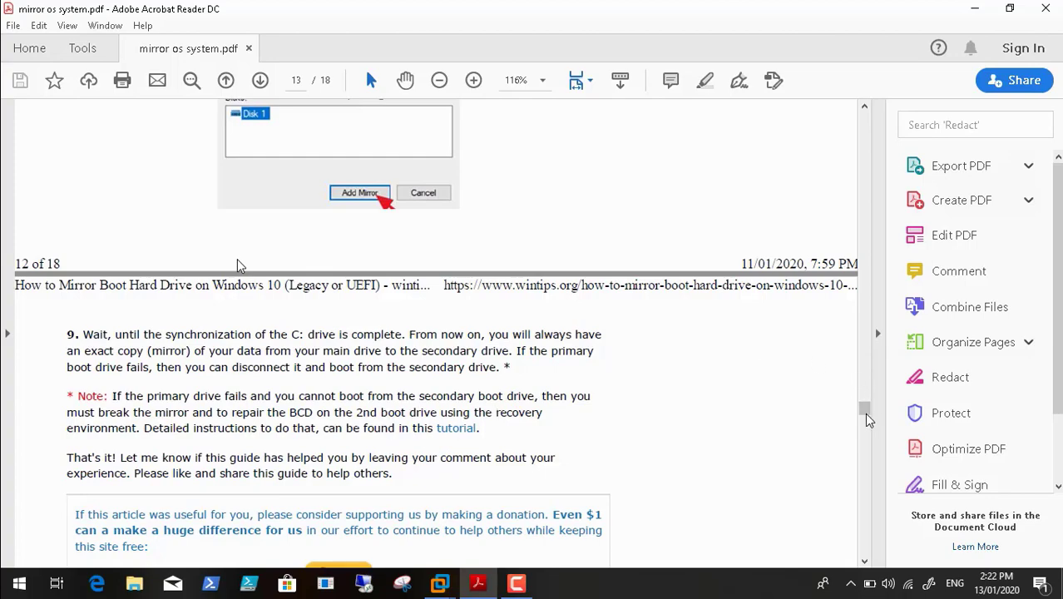
Read the comments at the end of the PDF guide about removing the extra drive letters with DISKPART.
drag(865, 408, 868, 425)
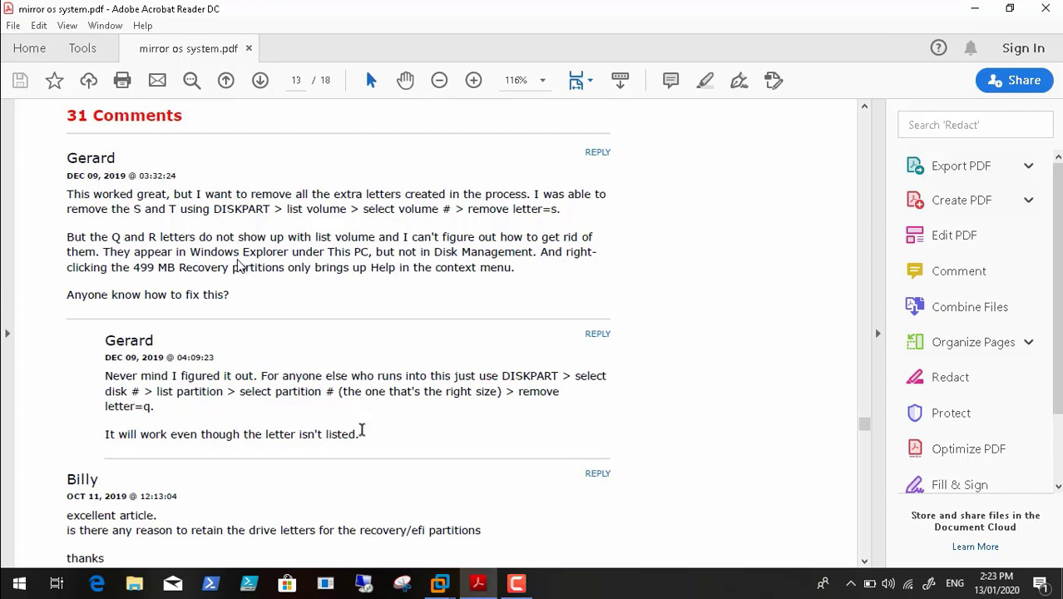
drag(361, 434, 266, 435)
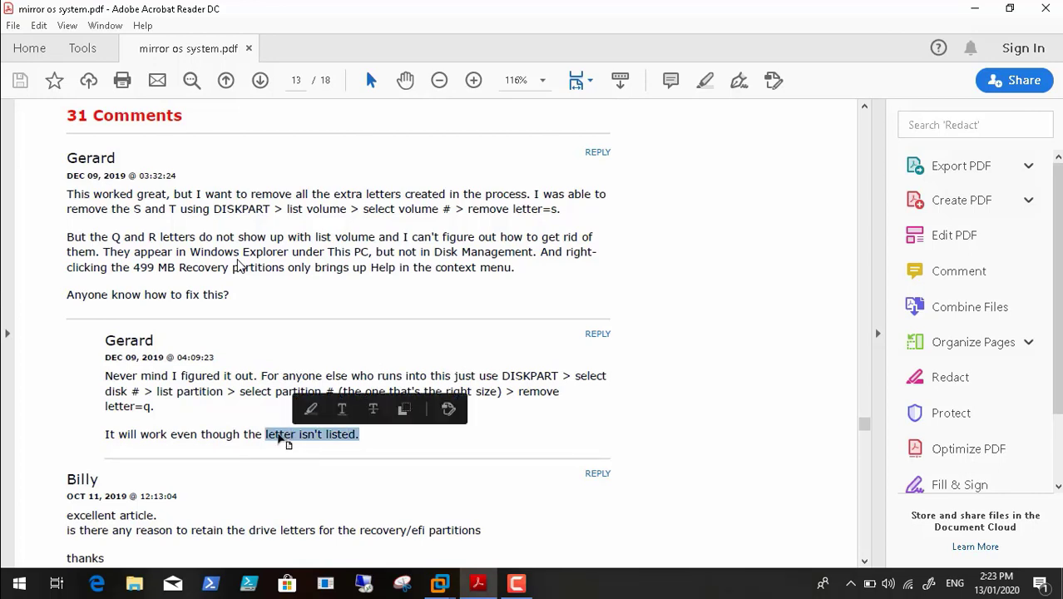
click(213, 433)
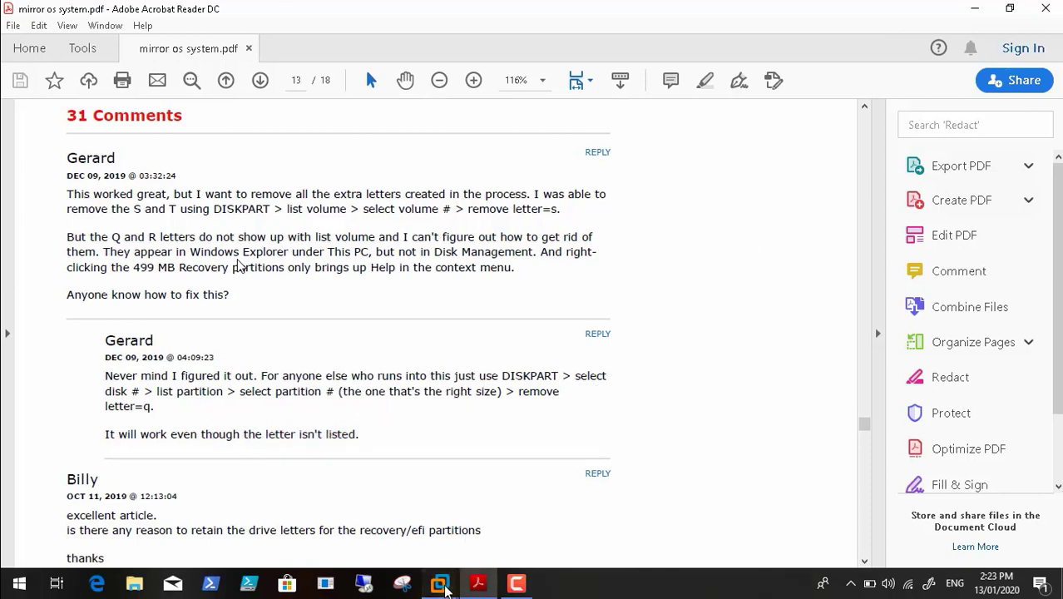
Switch to the HPGEN8SRVBOT1 virtual machine and check the C: mirror's status on Disk 0 and Disk 1 in Disk Management.
mouse_move(440, 579)
click(532, 472)
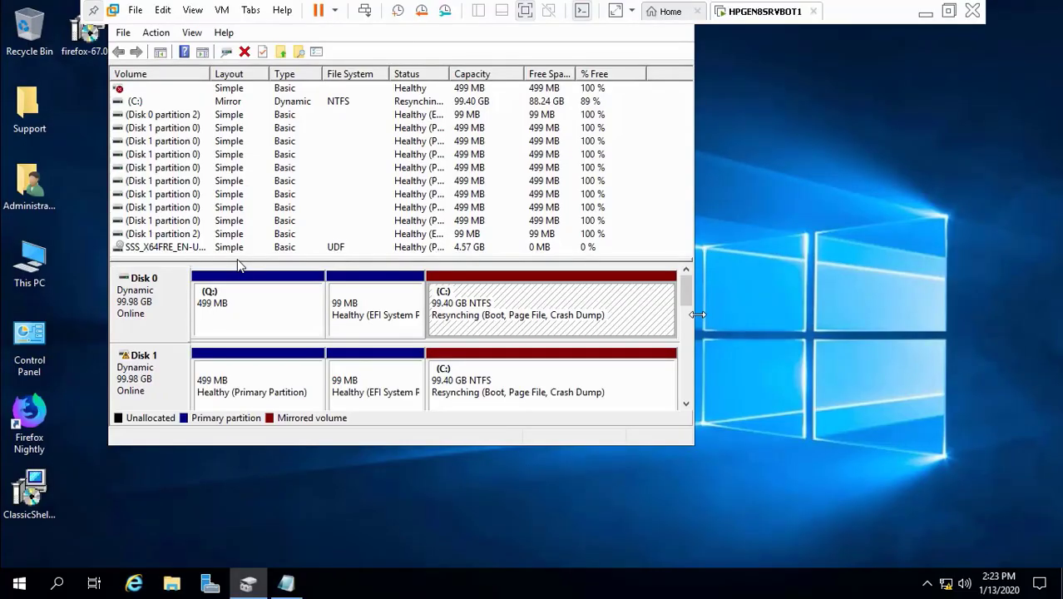
drag(685, 289, 688, 263)
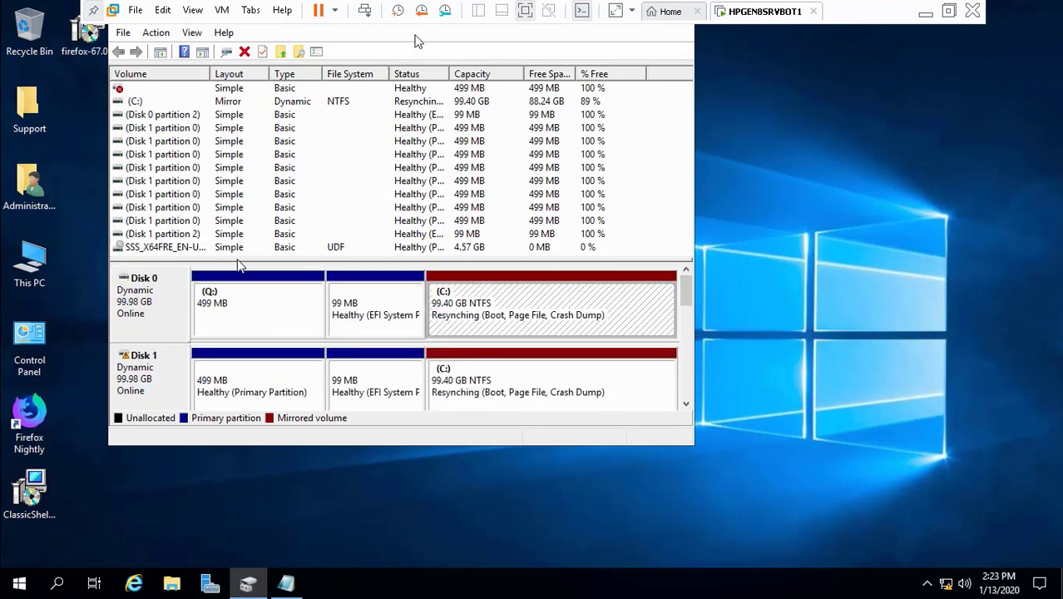
right_click(244, 585)
click(491, 469)
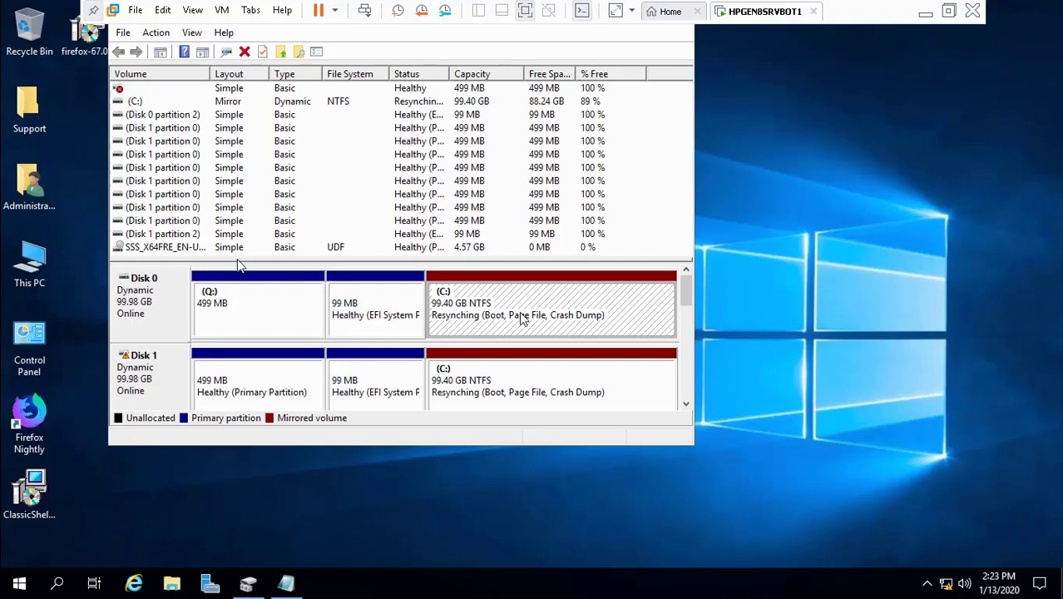
click(924, 12)
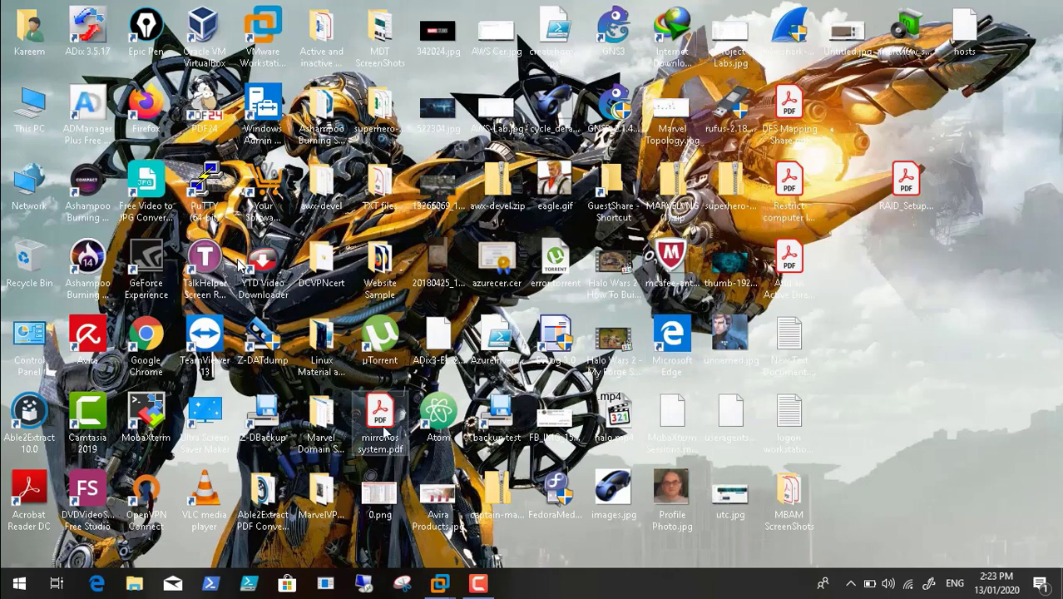
Reopen mirror os system.pdf from the desktop and read step 9 on waiting for synchronization, including the note about booting from the secondary drive.
click(383, 431)
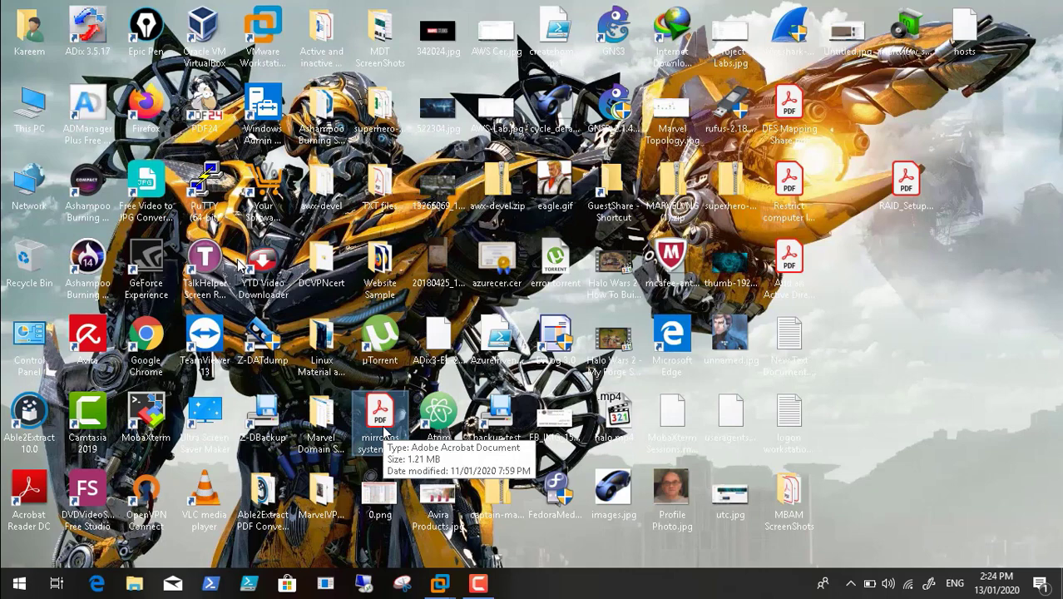
double_click(385, 431)
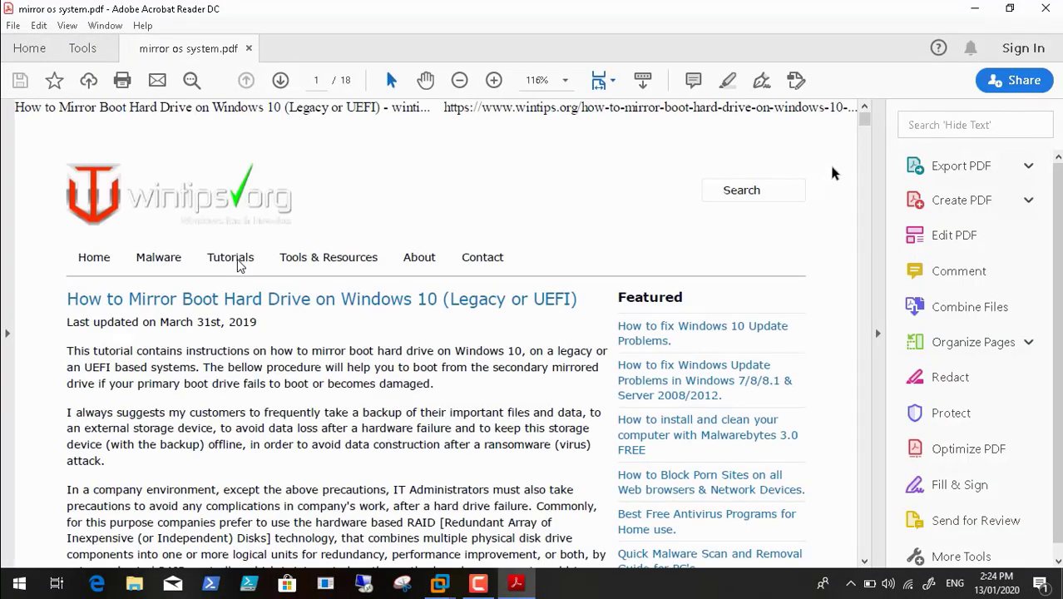
scroll(865, 140, down, 1)
drag(865, 140, 875, 223)
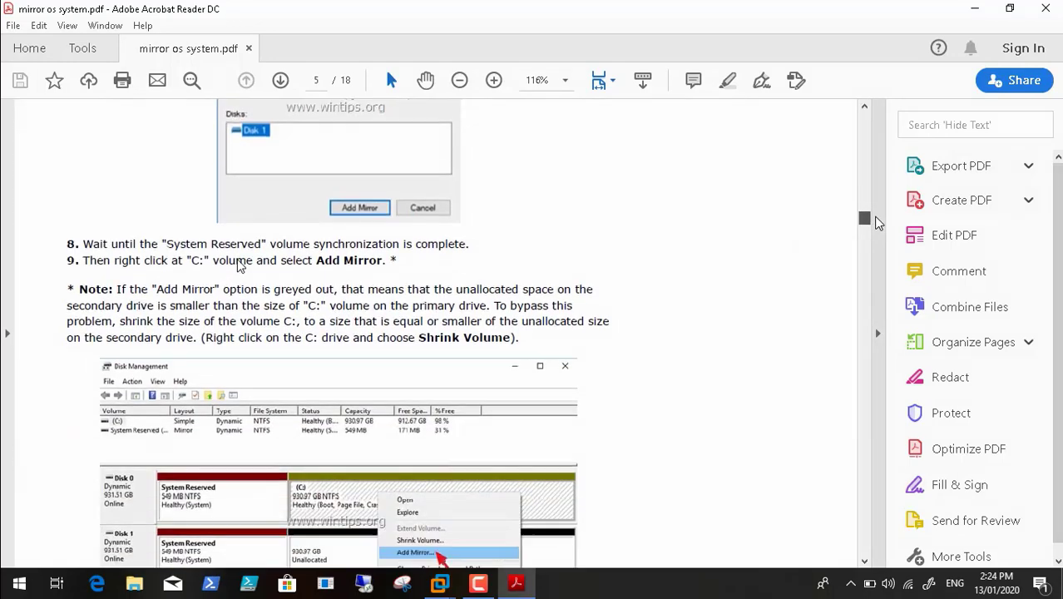
scroll(875, 222, down, 4)
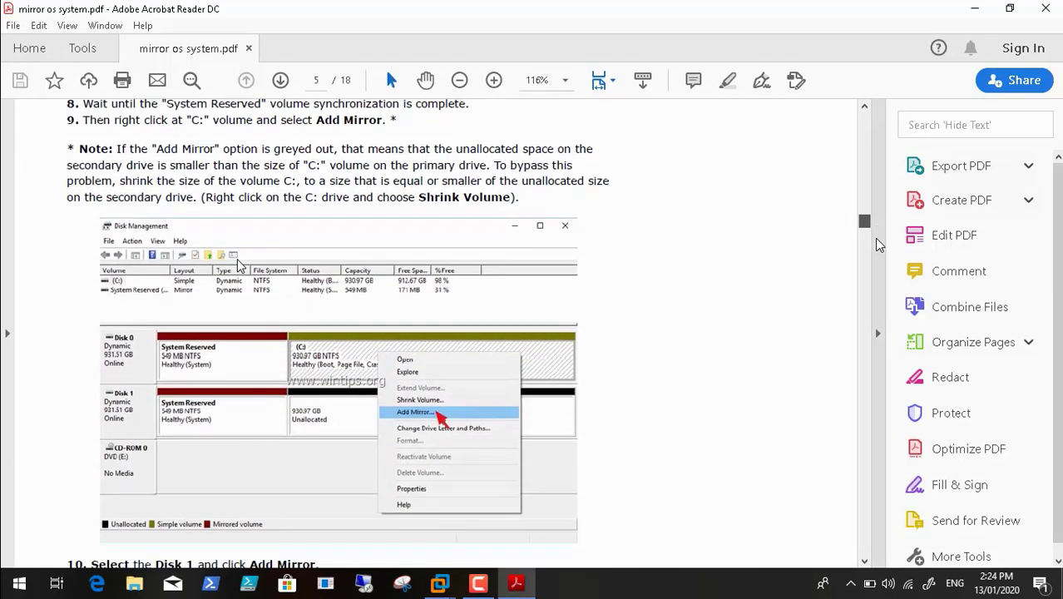
click(866, 250)
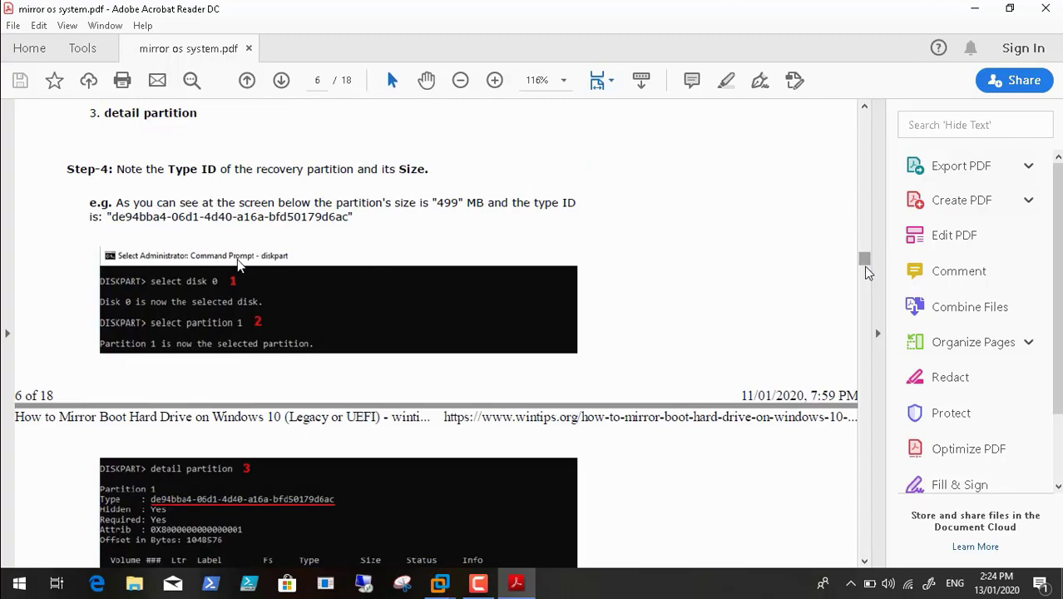
drag(863, 266, 873, 390)
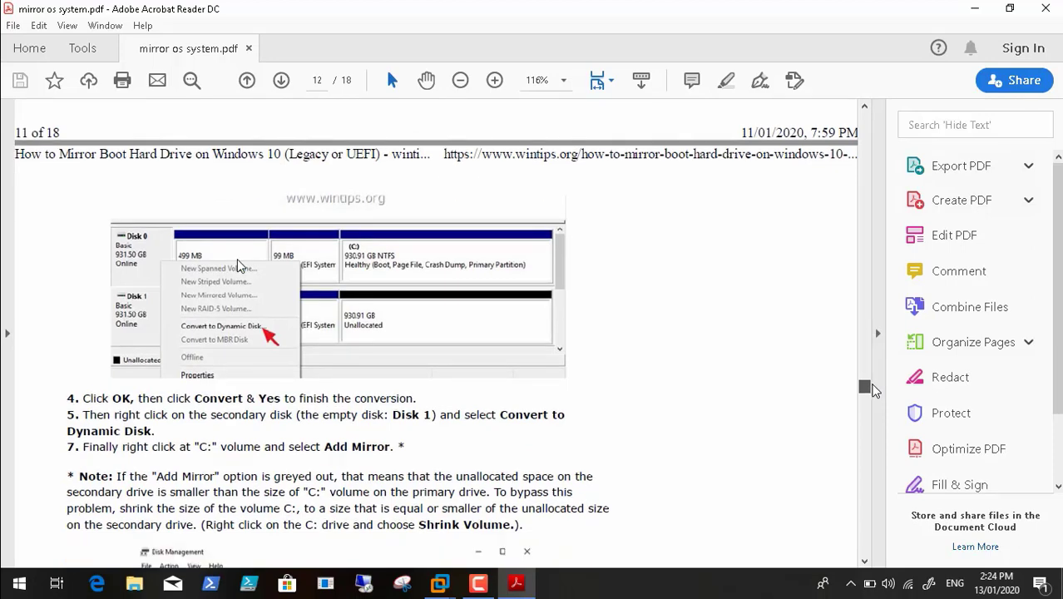
drag(874, 389, 874, 411)
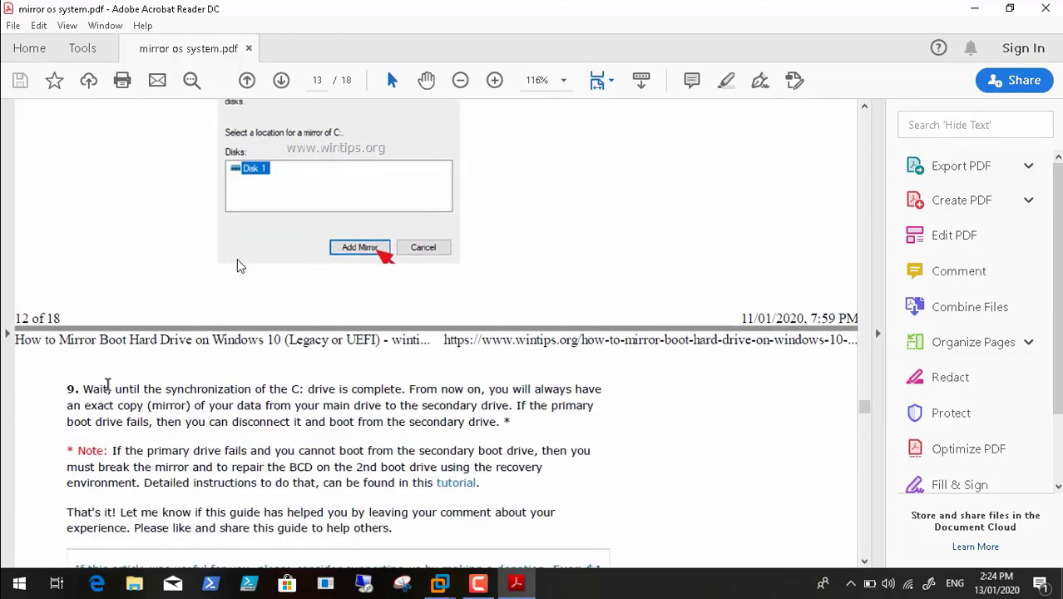
drag(83, 388, 593, 486)
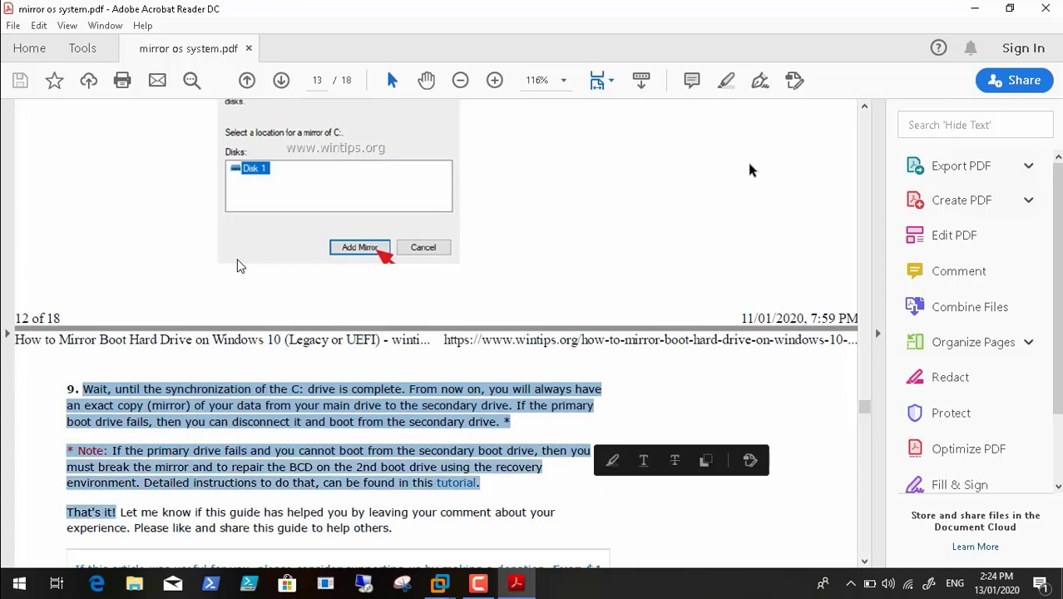
click(977, 10)
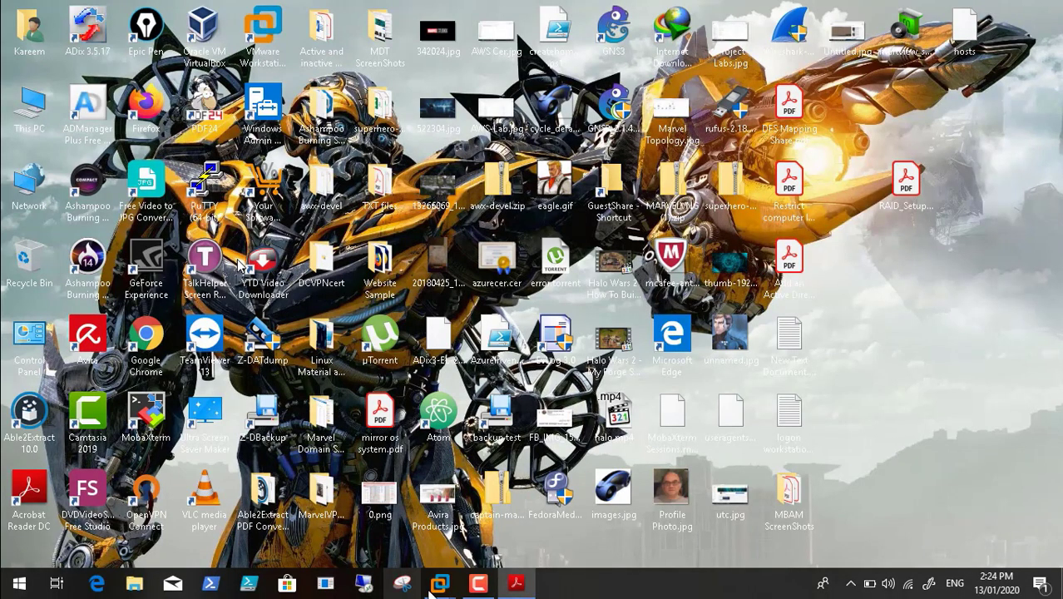
Return to the virtual machine and look through its disks in Disk Management, including the C: mirror on Disk 0 and Disk 1.
mouse_move(440, 582)
click(545, 474)
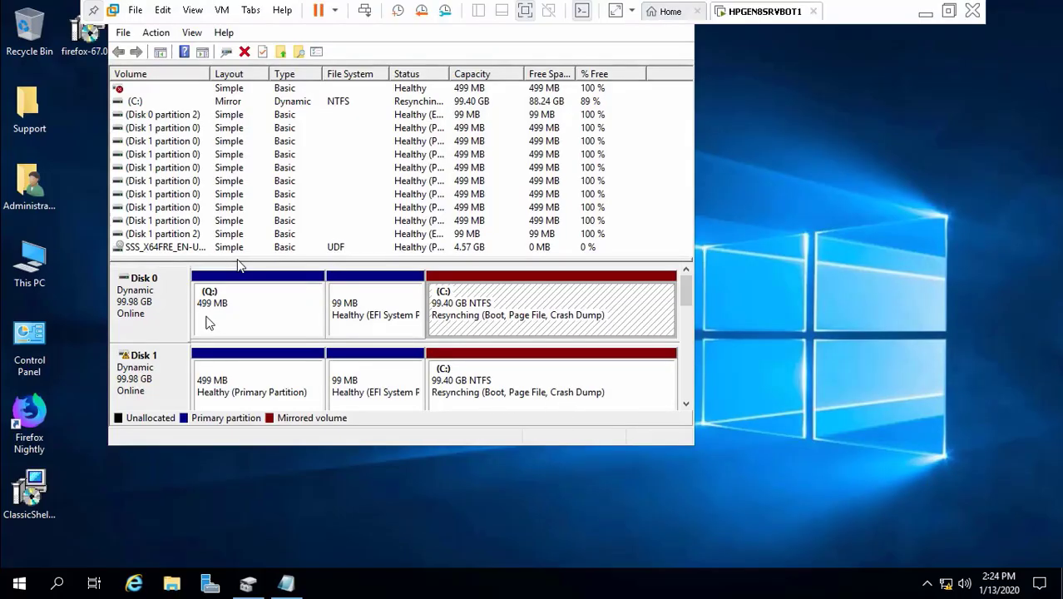
click(493, 376)
click(489, 322)
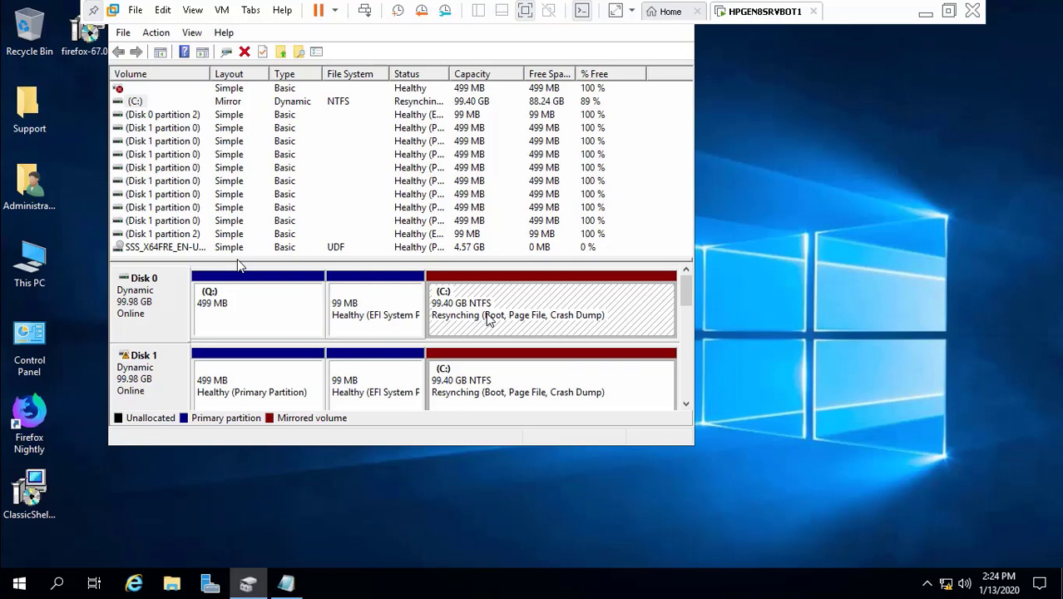
click(687, 387)
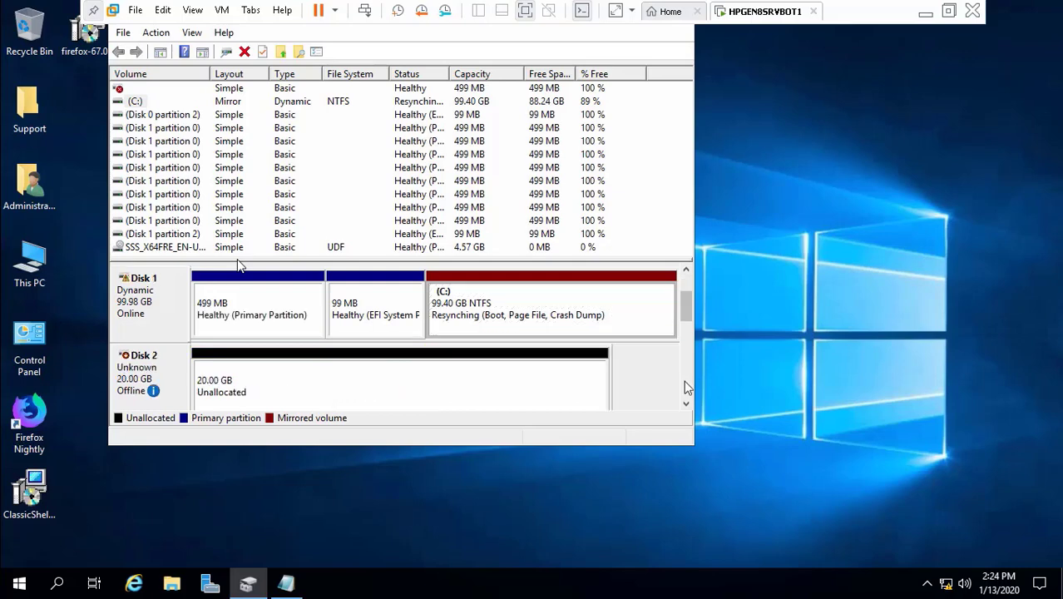
click(687, 388)
click(687, 388)
click(687, 387)
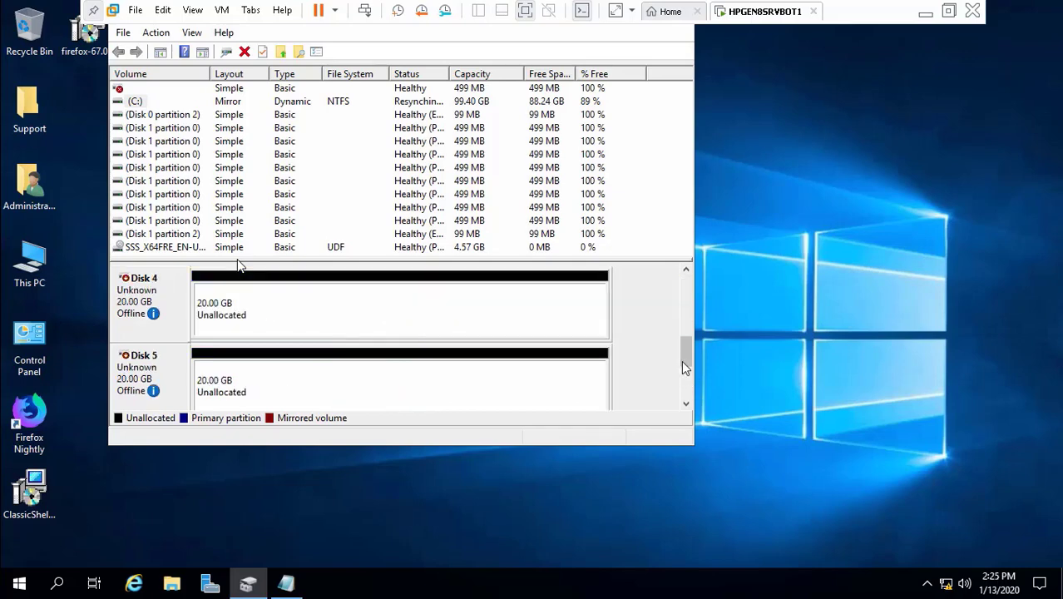
drag(687, 360, 687, 262)
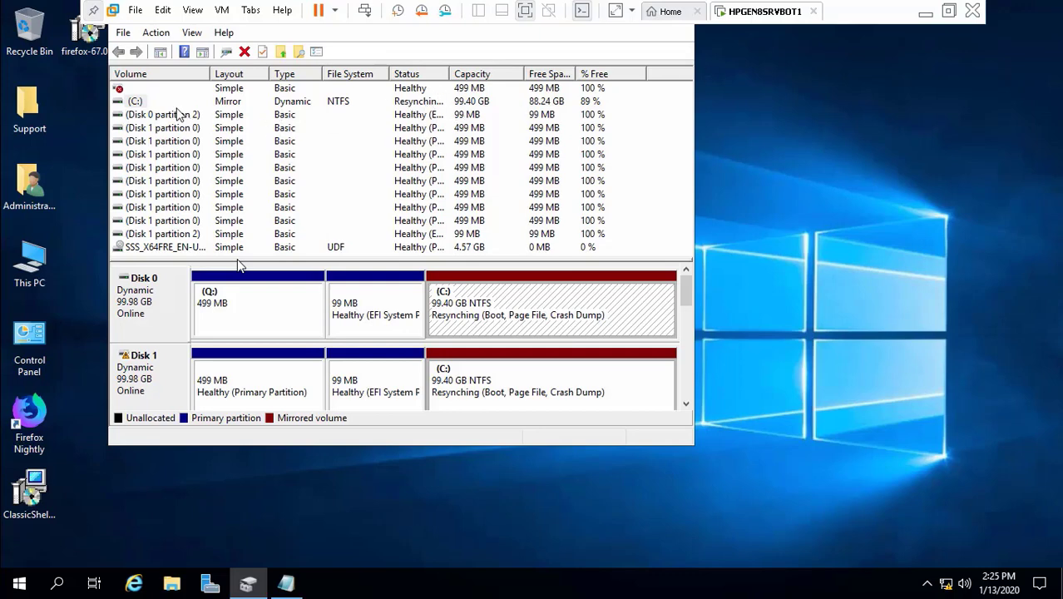
Widen the Status column of the volume list so the C: volume's resync percentage can be read, and minimize the virtual machine.
click(131, 102)
drag(447, 75, 576, 74)
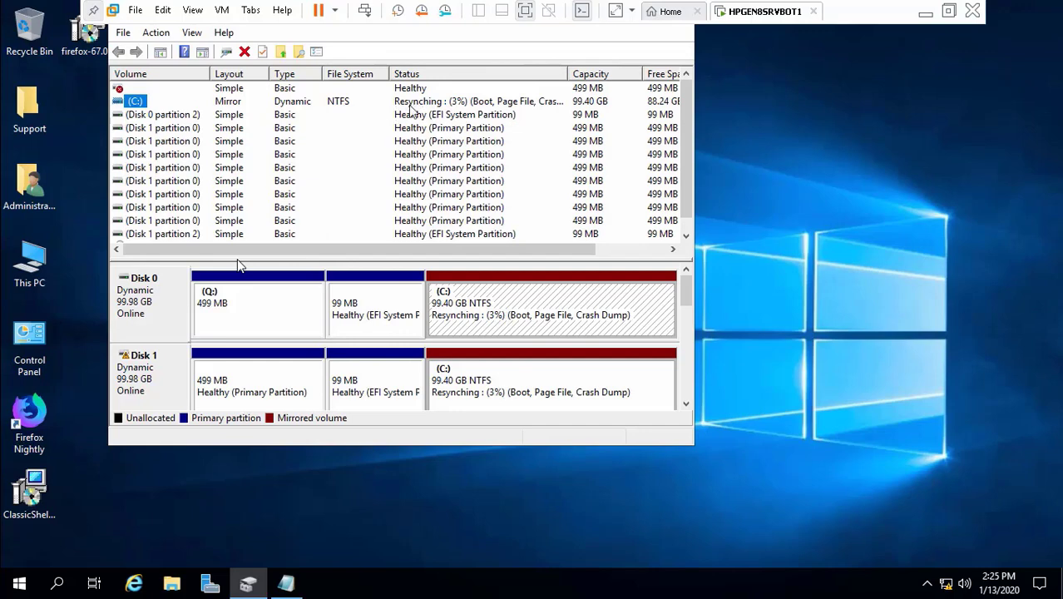
click(918, 9)
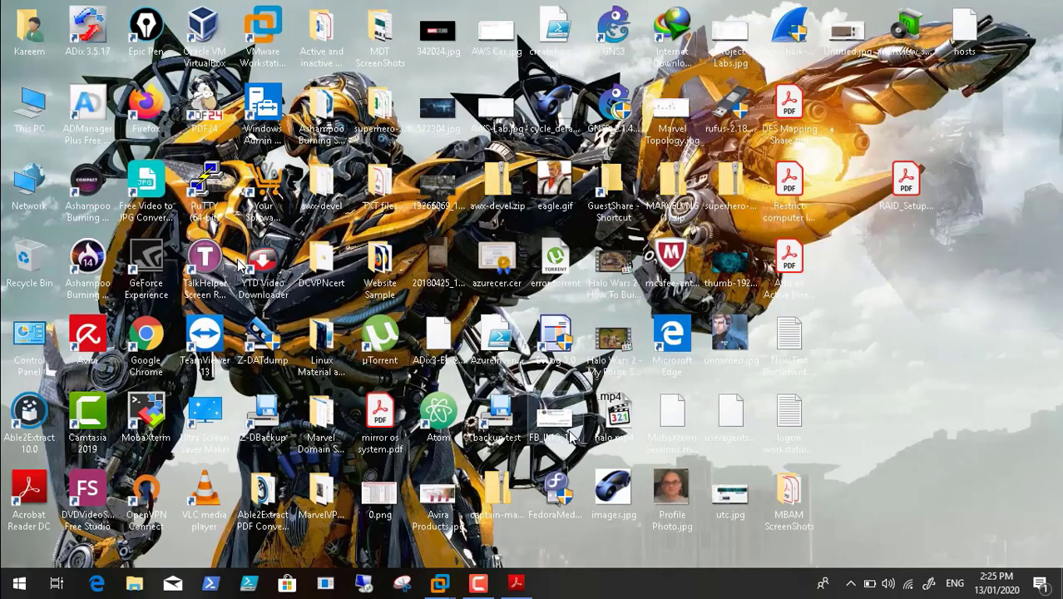
click(481, 583)
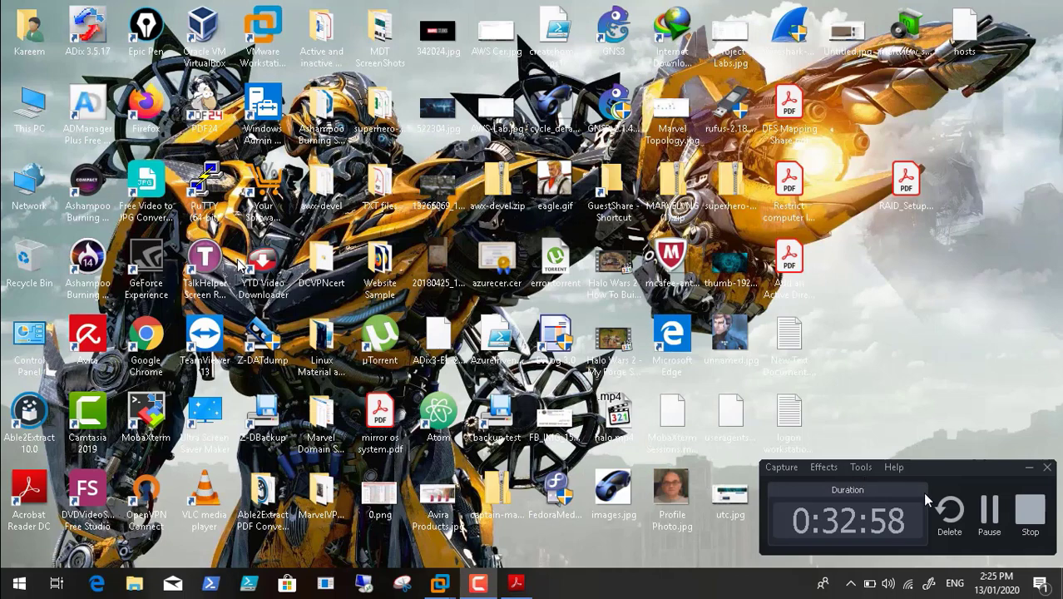
click(990, 516)
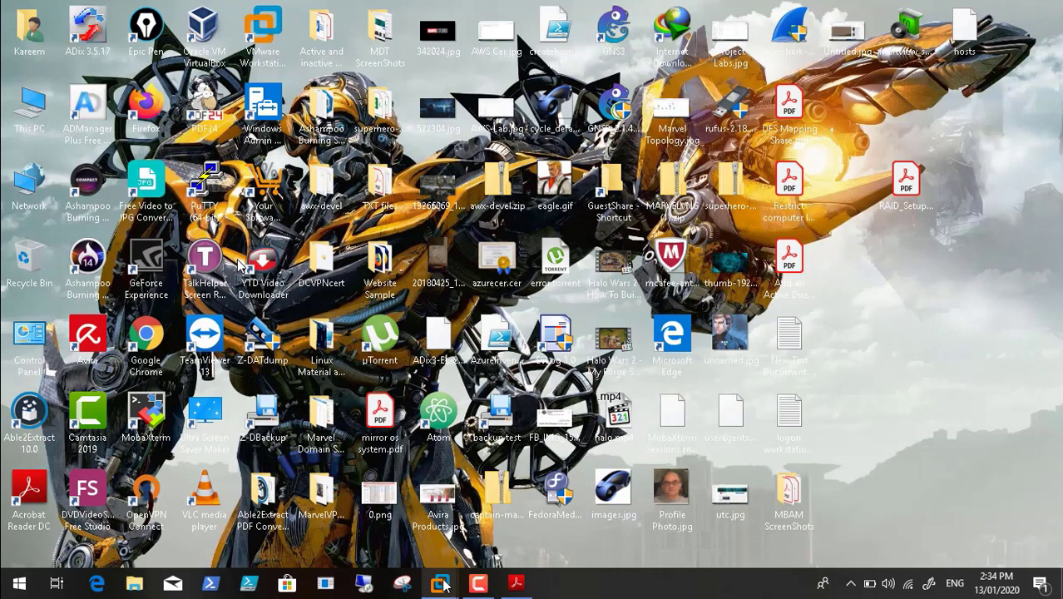
Check the resync progress of the C: mirror in the virtual machine at intervals, minimizing it between checks.
mouse_move(443, 585)
click(497, 502)
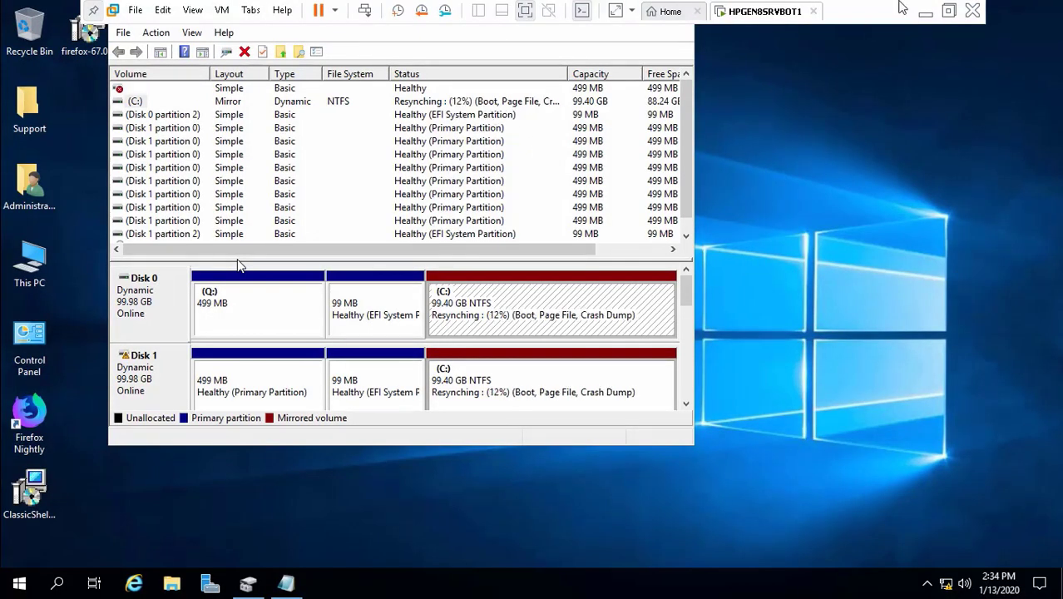
click(925, 12)
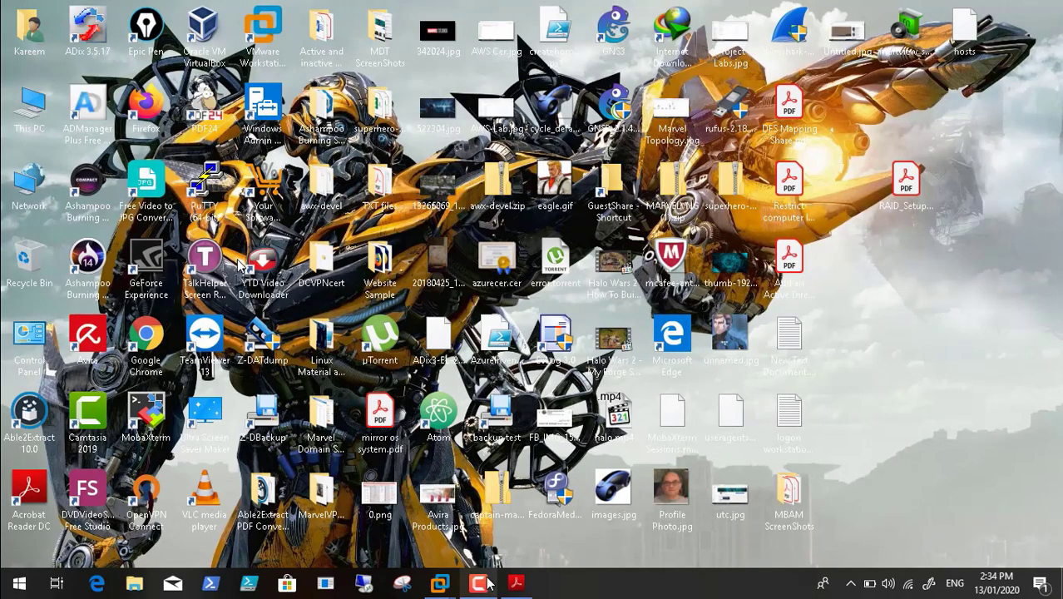
click(487, 585)
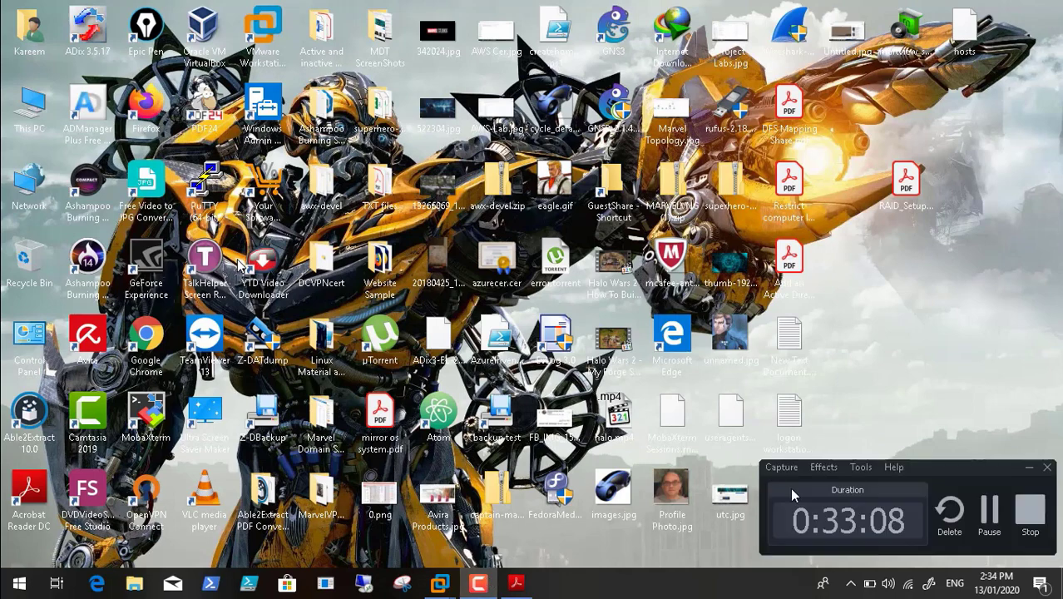
click(990, 517)
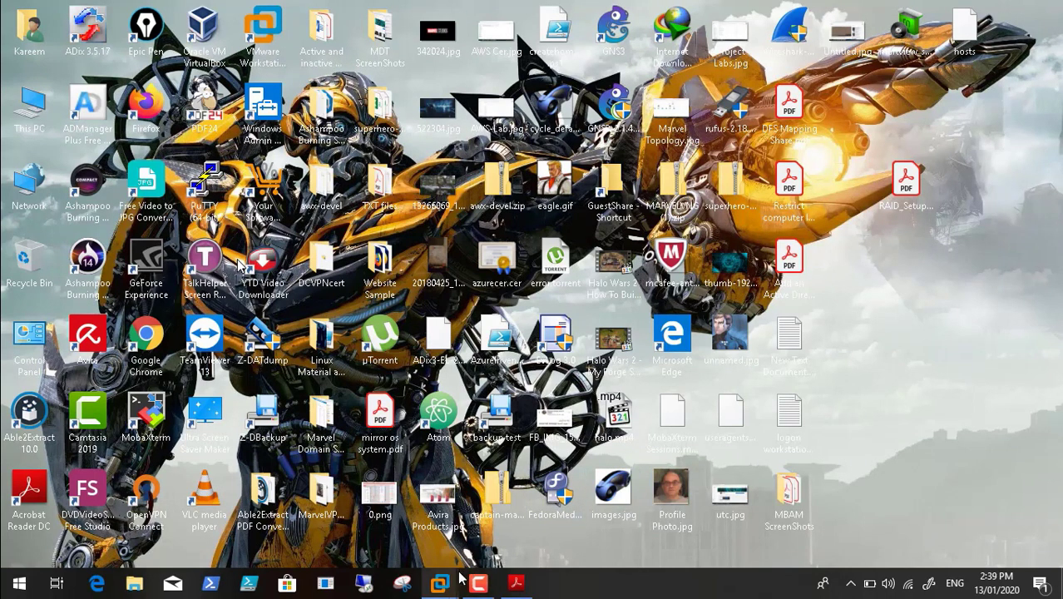
mouse_move(441, 582)
click(503, 511)
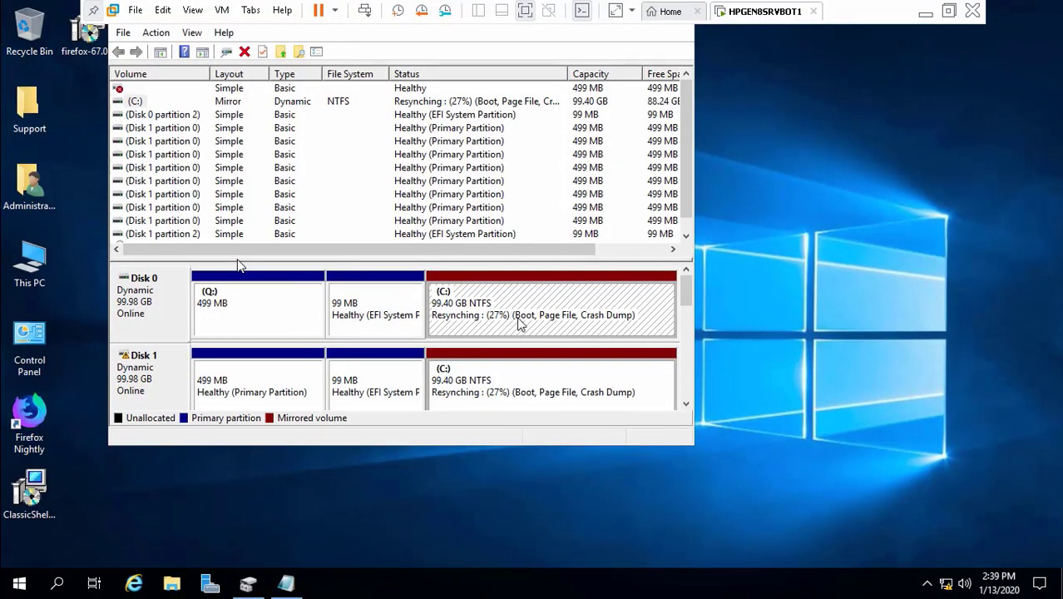
click(924, 12)
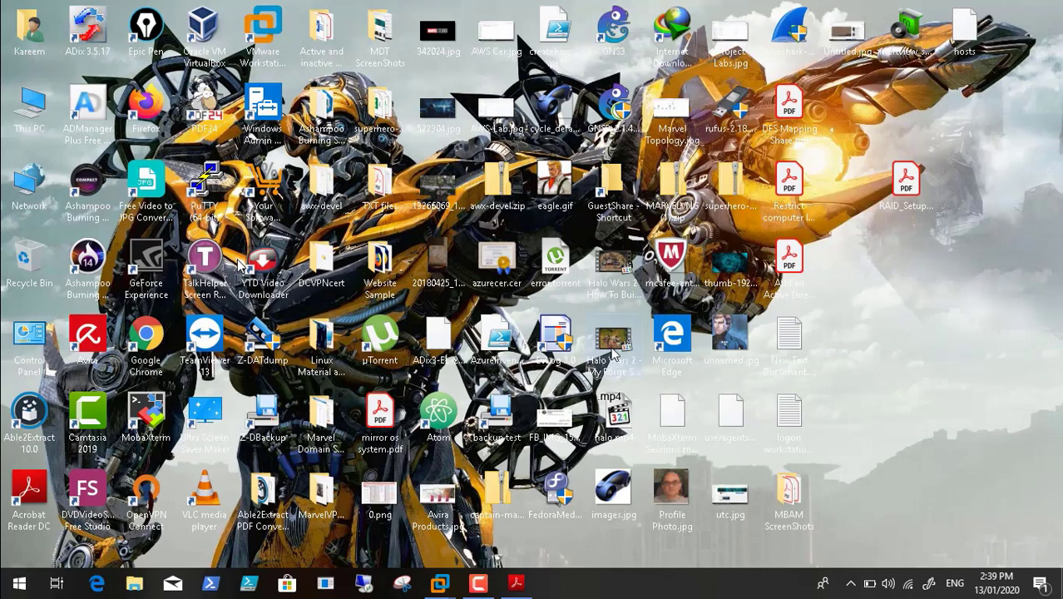
click(479, 585)
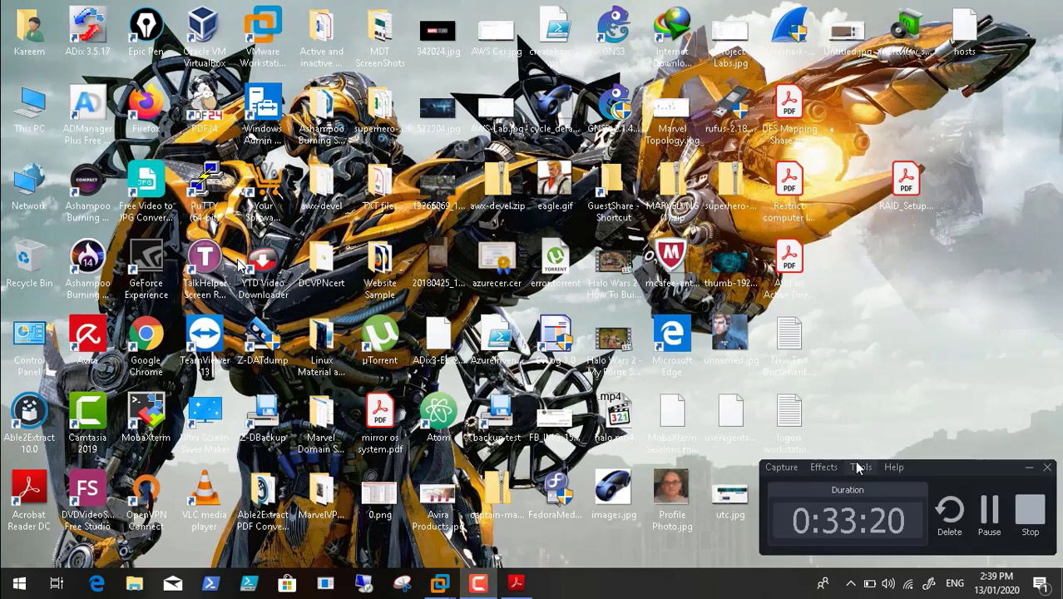
click(988, 515)
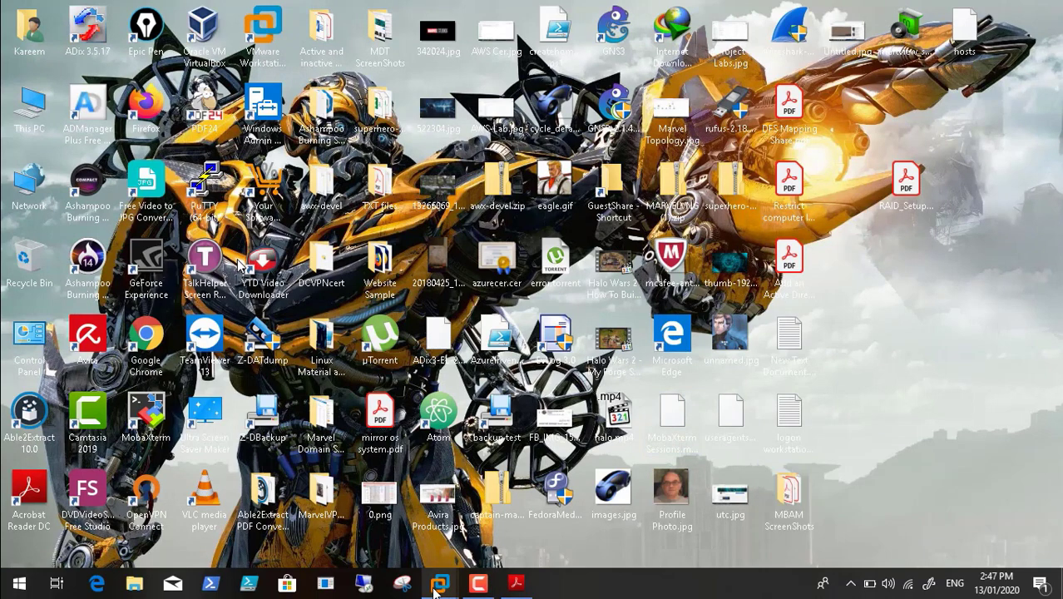
mouse_move(434, 587)
click(519, 472)
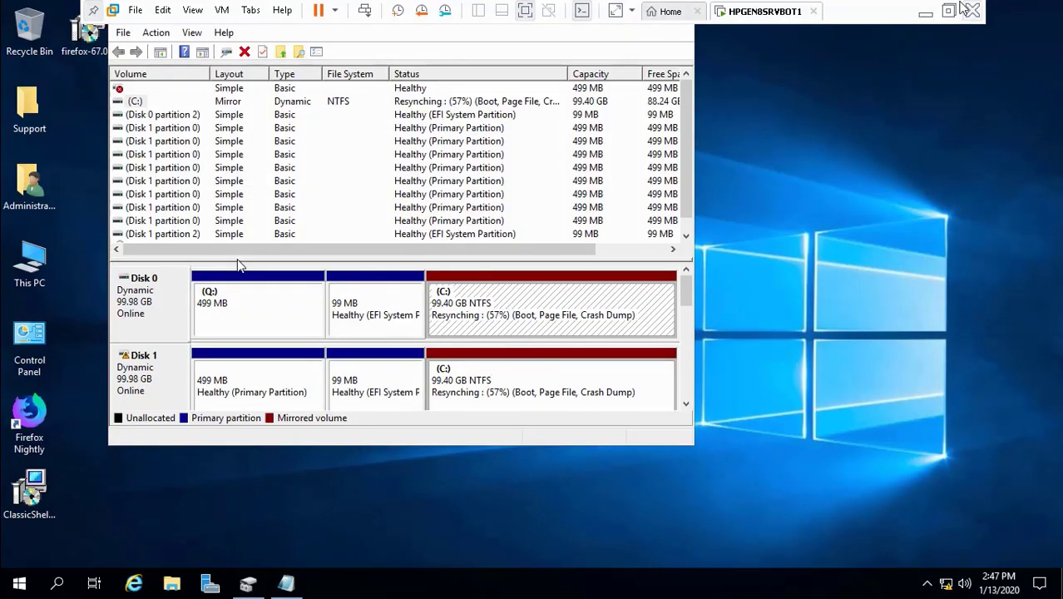
click(925, 11)
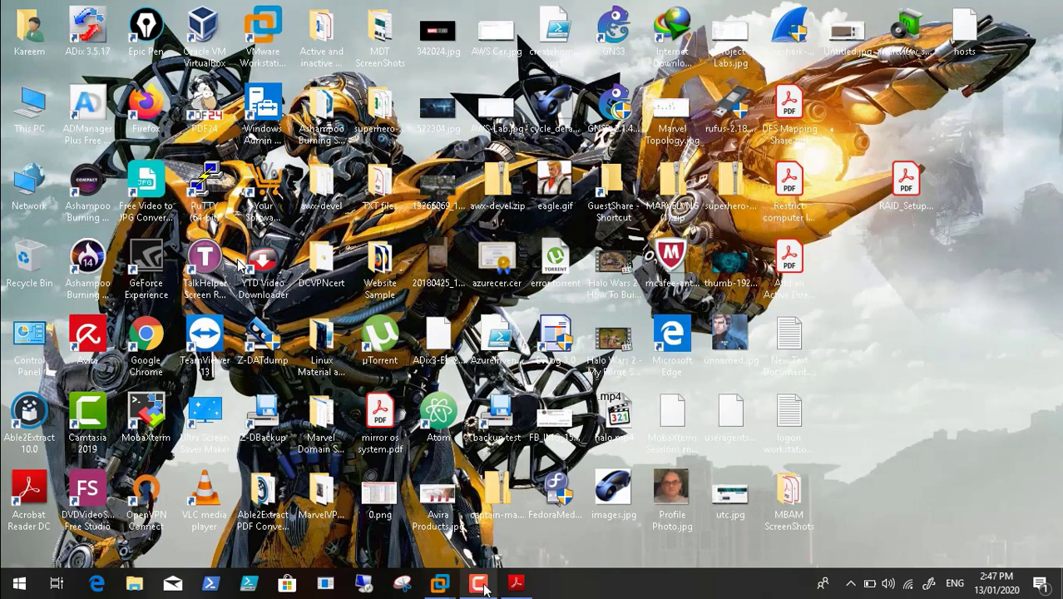
click(483, 586)
click(997, 517)
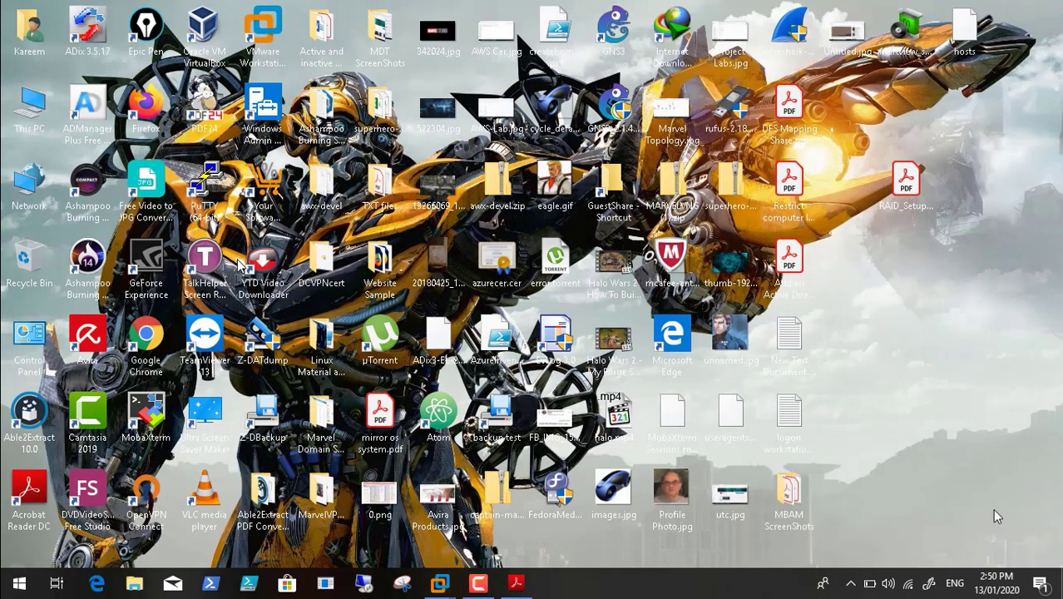
mouse_move(441, 587)
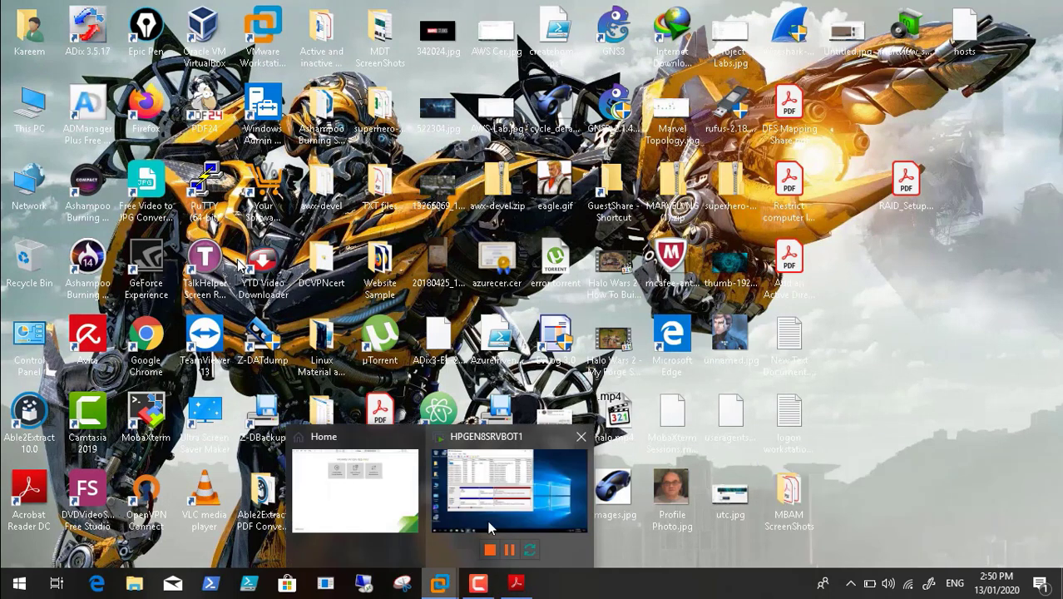
click(501, 509)
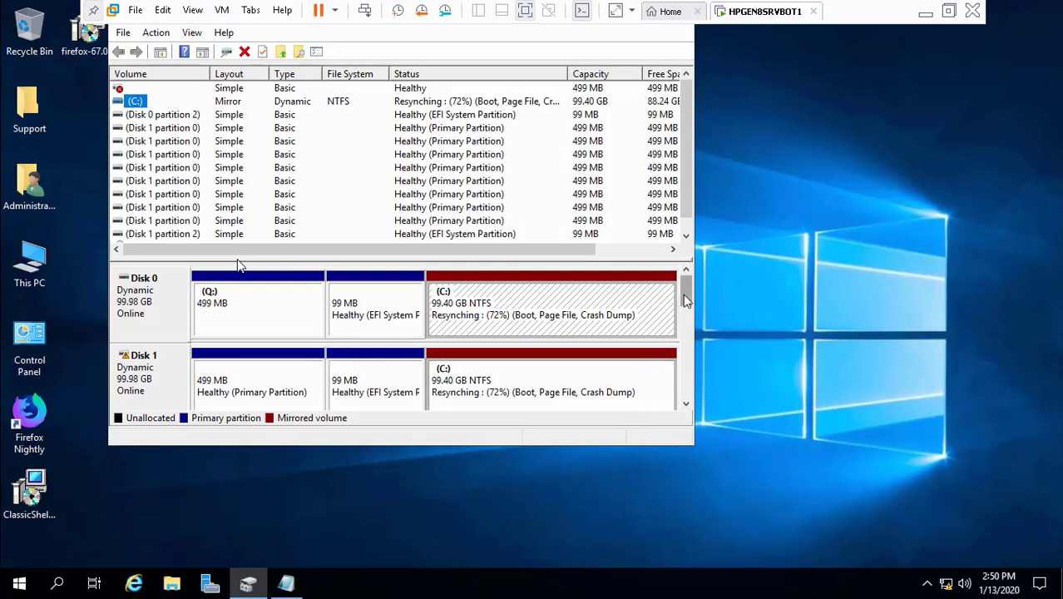
Change the drive letter of CD-ROM 0 in Disk Management from D to E and accept the drive letter warning.
drag(686, 299, 697, 399)
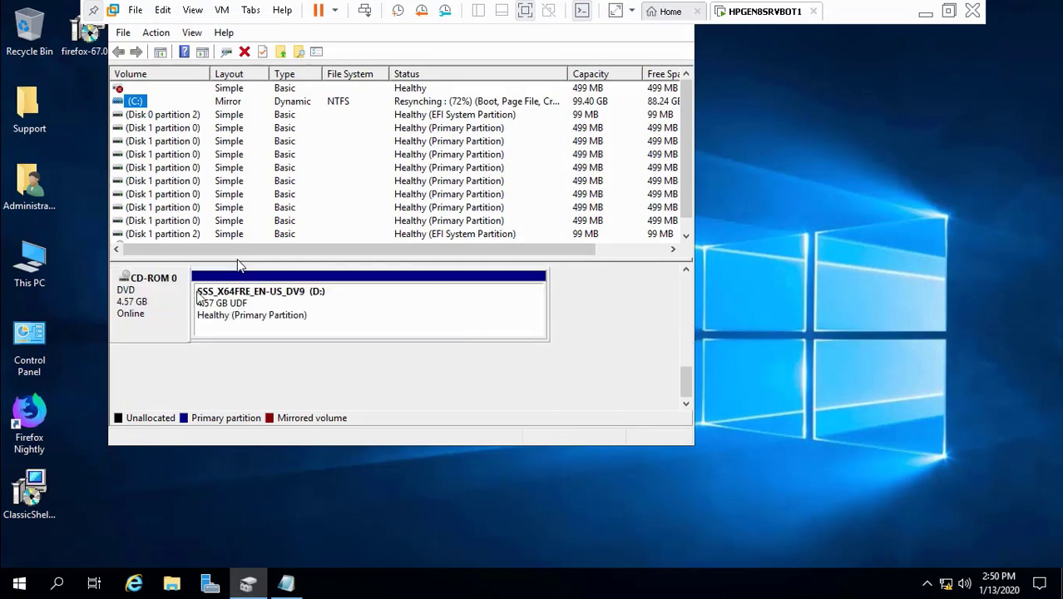
right_click(150, 301)
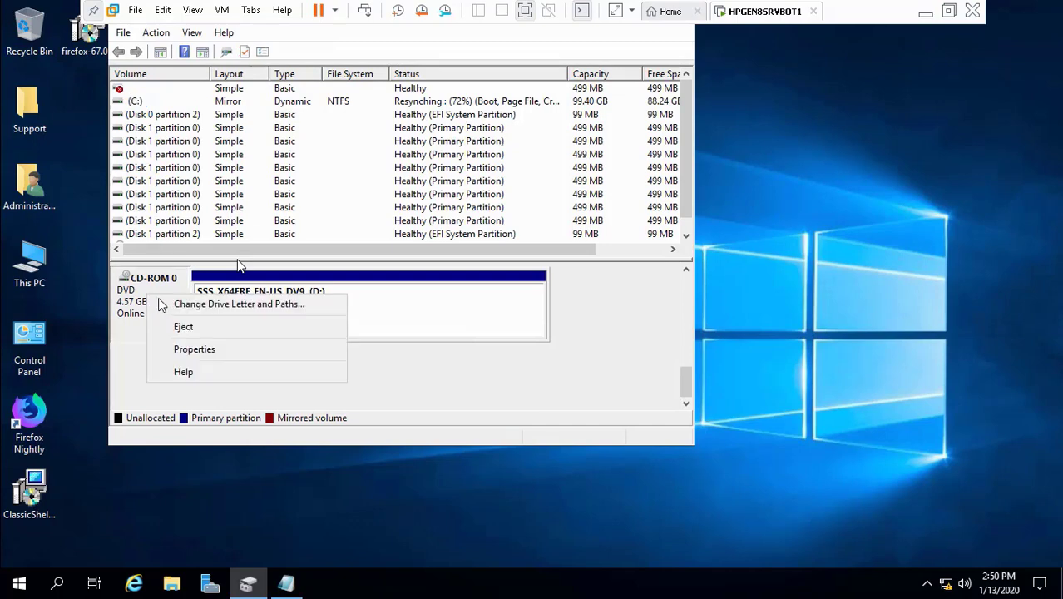
click(177, 304)
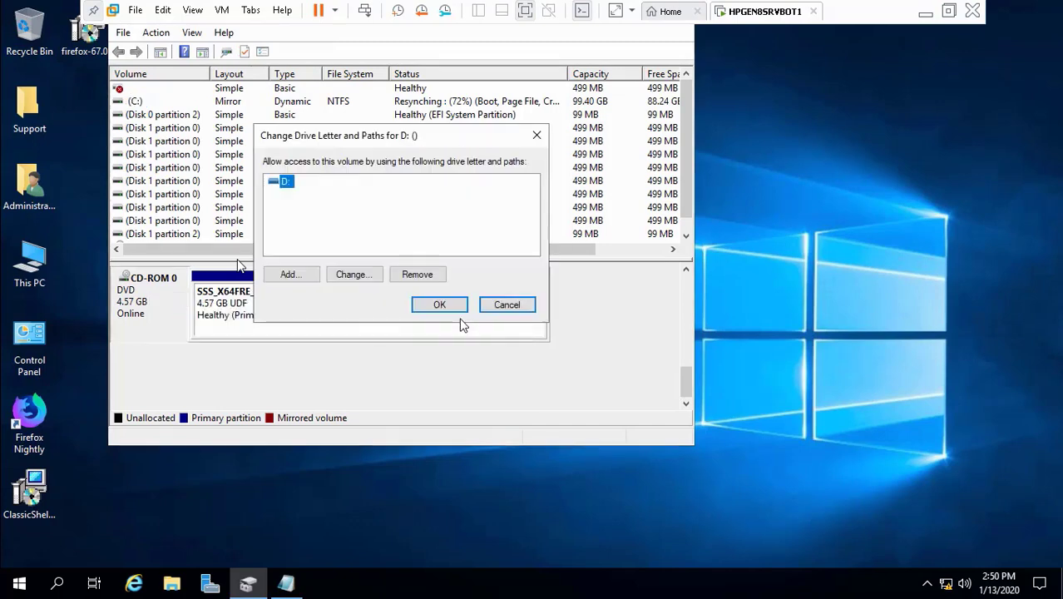
click(354, 274)
click(532, 207)
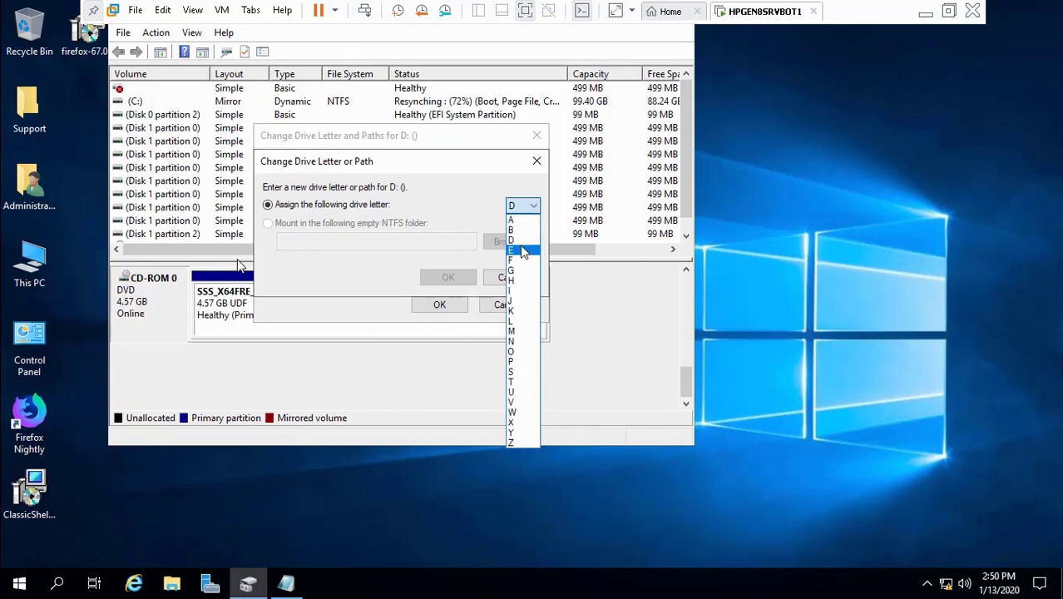
click(520, 250)
click(450, 280)
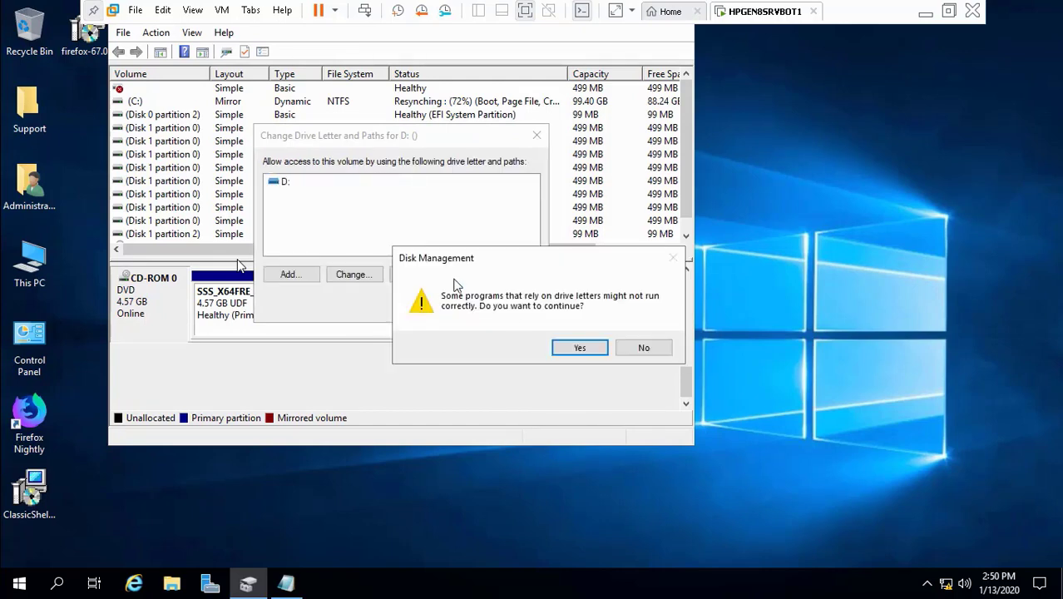
click(580, 347)
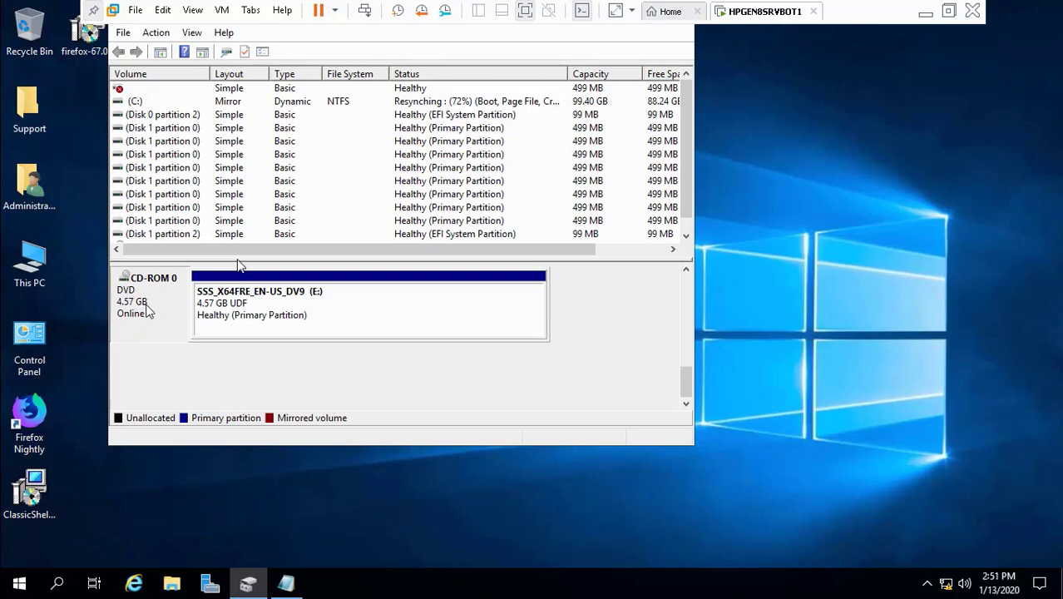
click(221, 12)
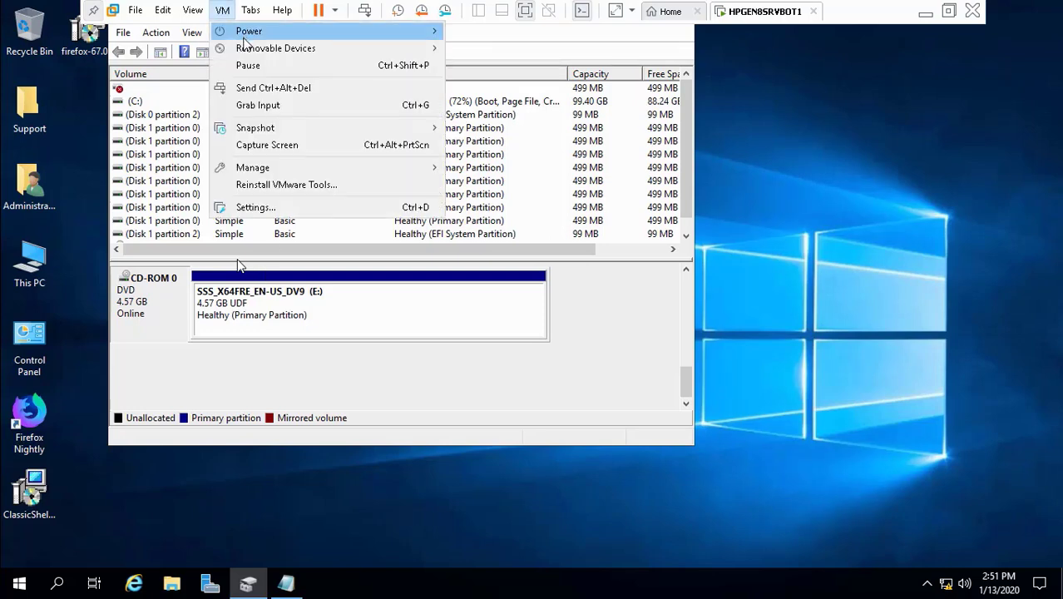
mouse_move(247, 50)
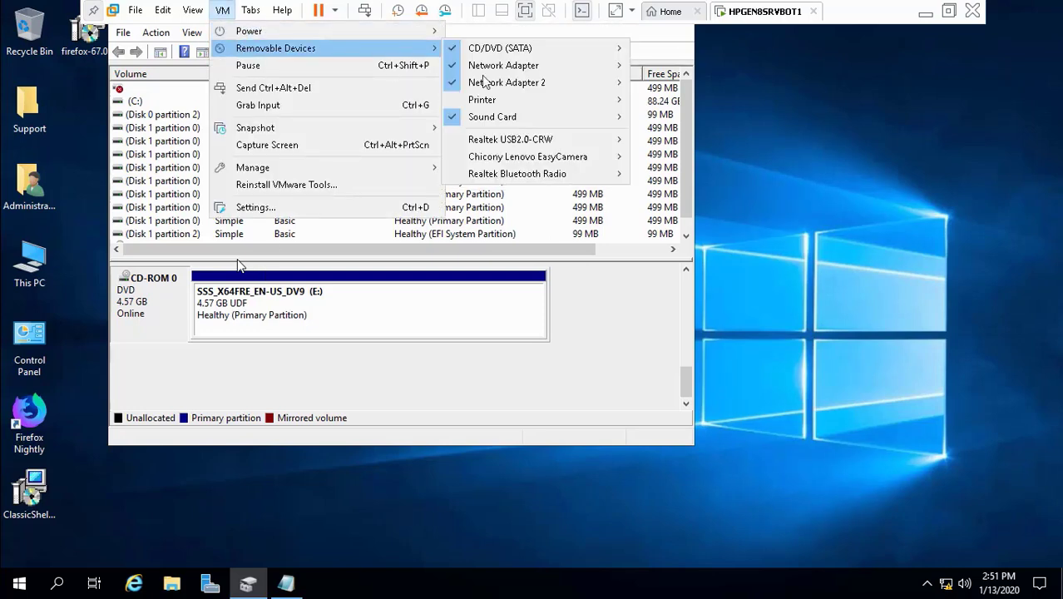
mouse_move(615, 50)
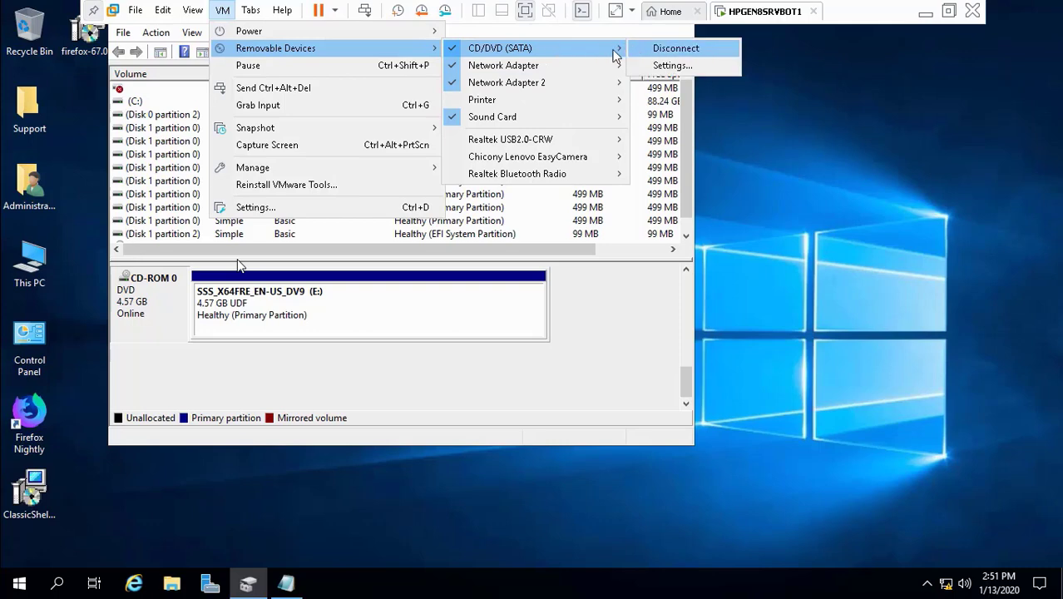
click(237, 264)
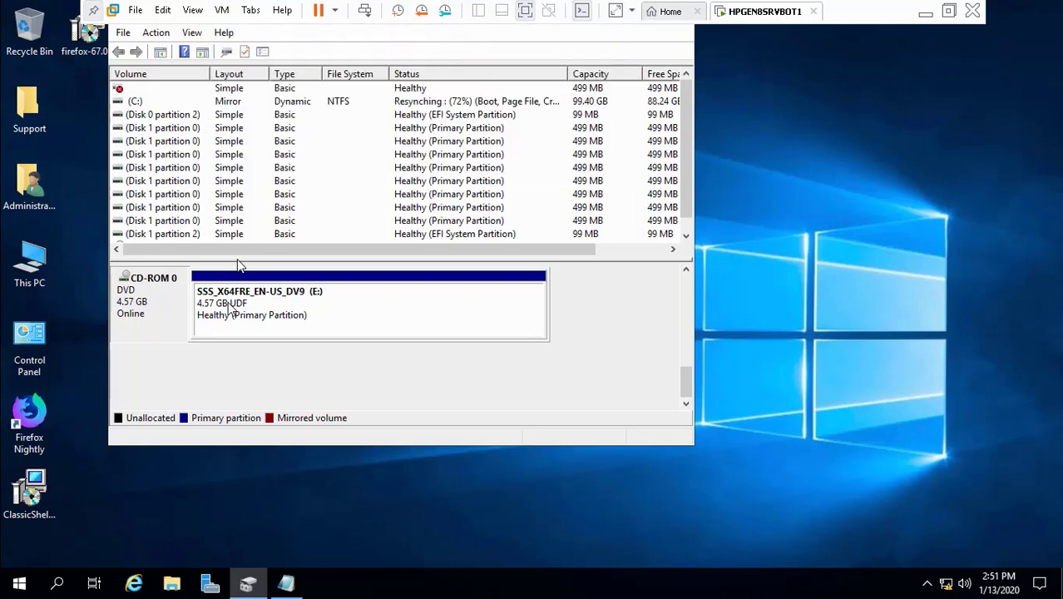
right_click(230, 306)
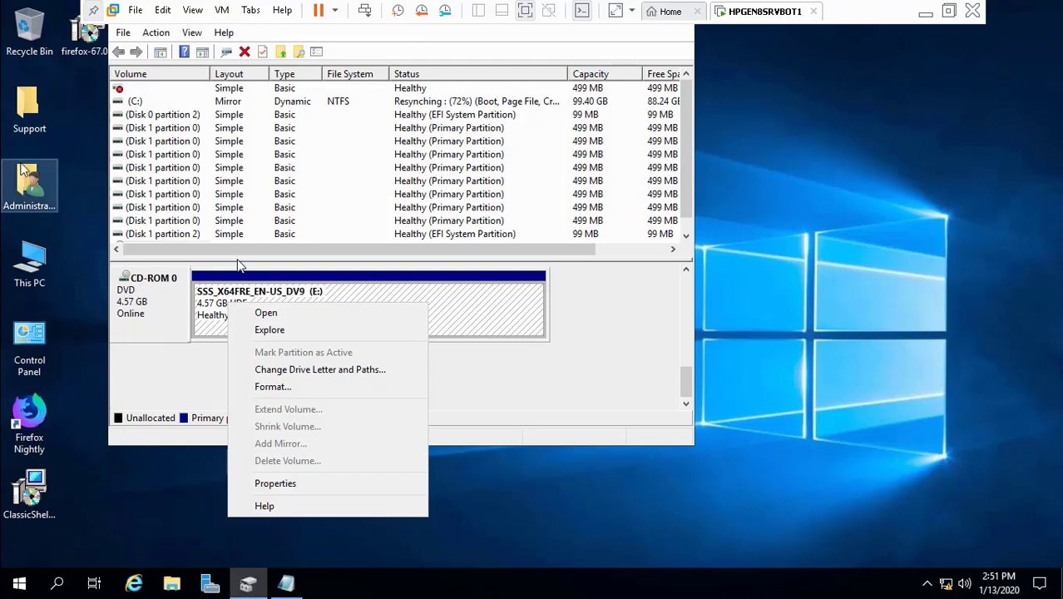
click(30, 262)
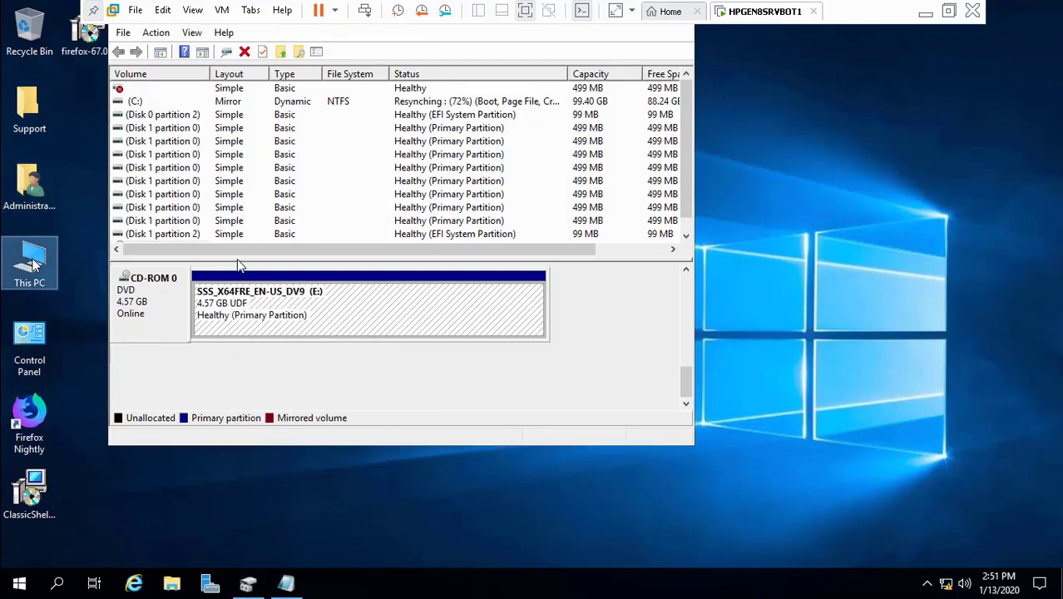
click(444, 301)
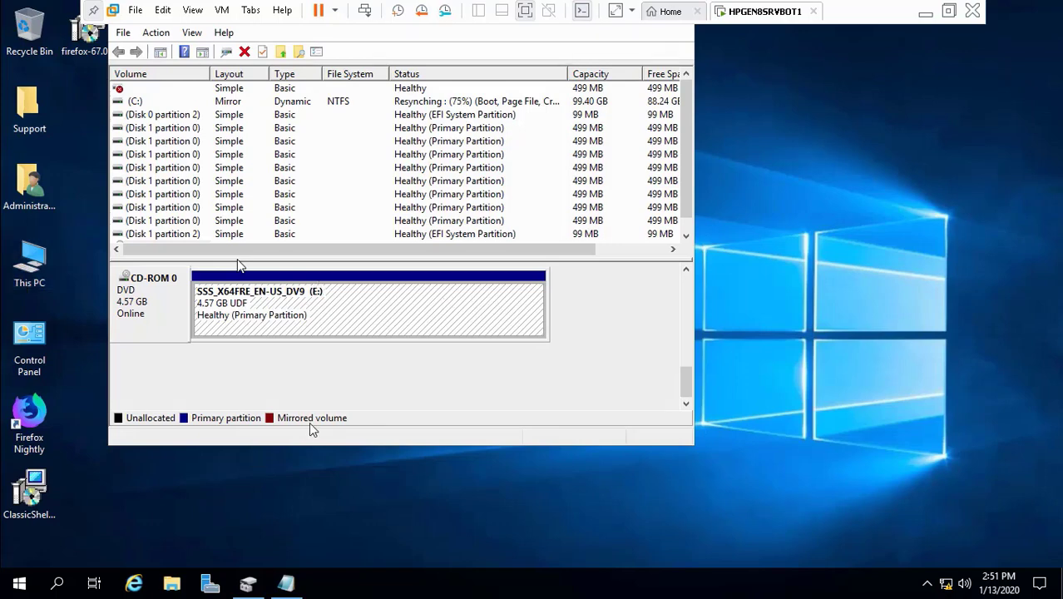
Open This PC in File Explorer and eject the SSS_X64FRE_EN-US_DV9 disc from DVD Drive (E:).
mouse_move(247, 582)
key(super+e)
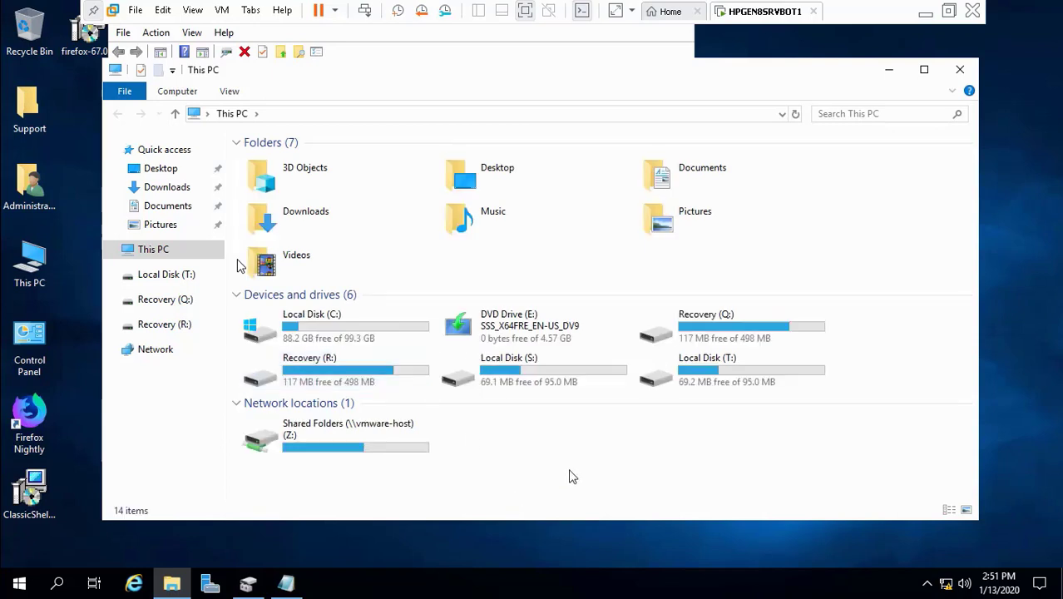
click(299, 440)
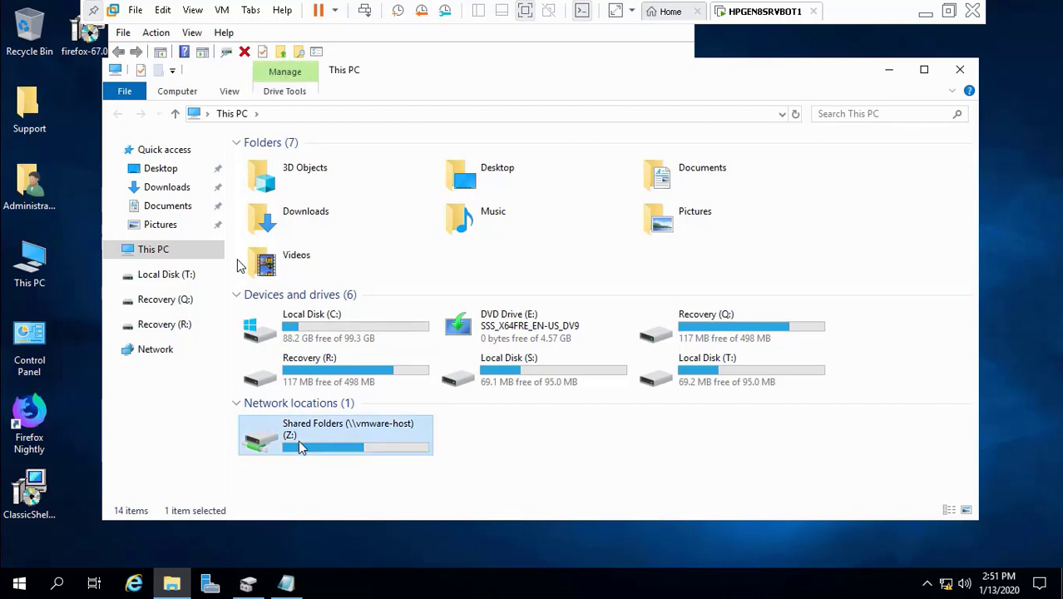
click(503, 335)
right_click(504, 335)
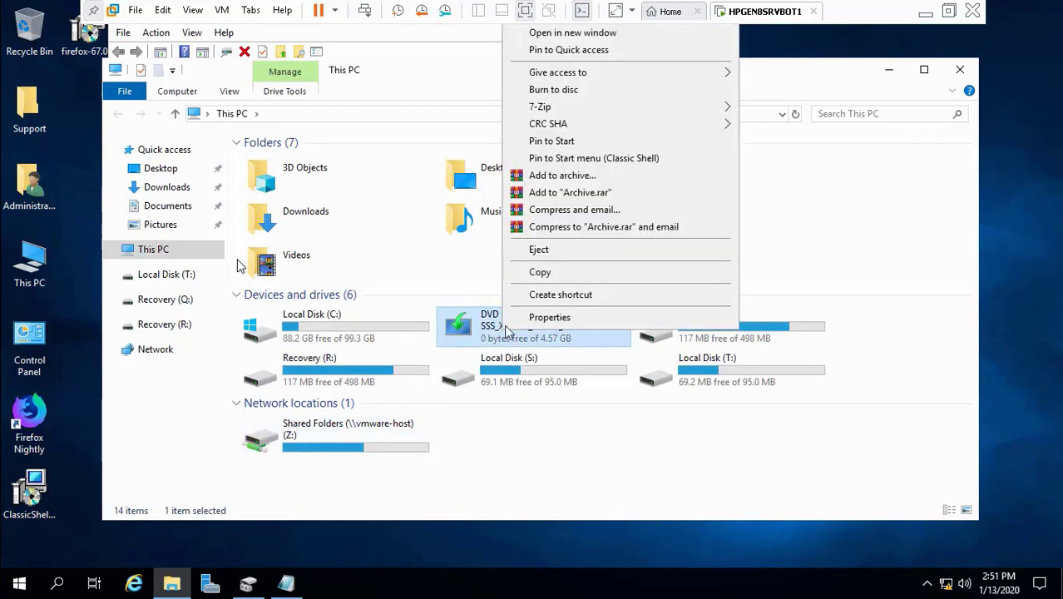
click(563, 251)
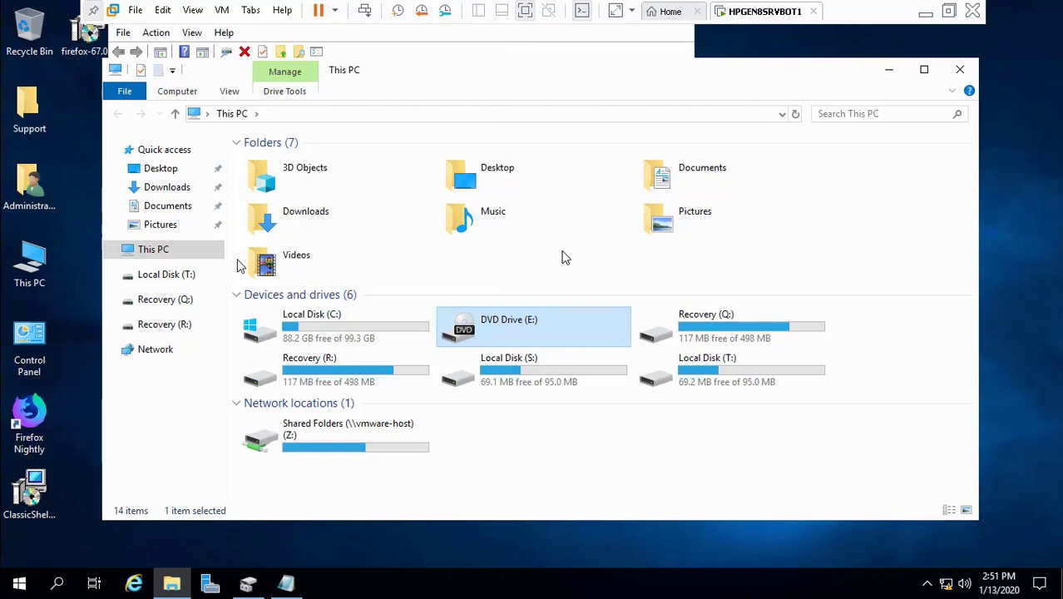
Look over the Recovery (R:), Recovery (Q:), Local Disk (S:) and Local Disk (T:) drives in This PC, and close File Explorer.
click(390, 367)
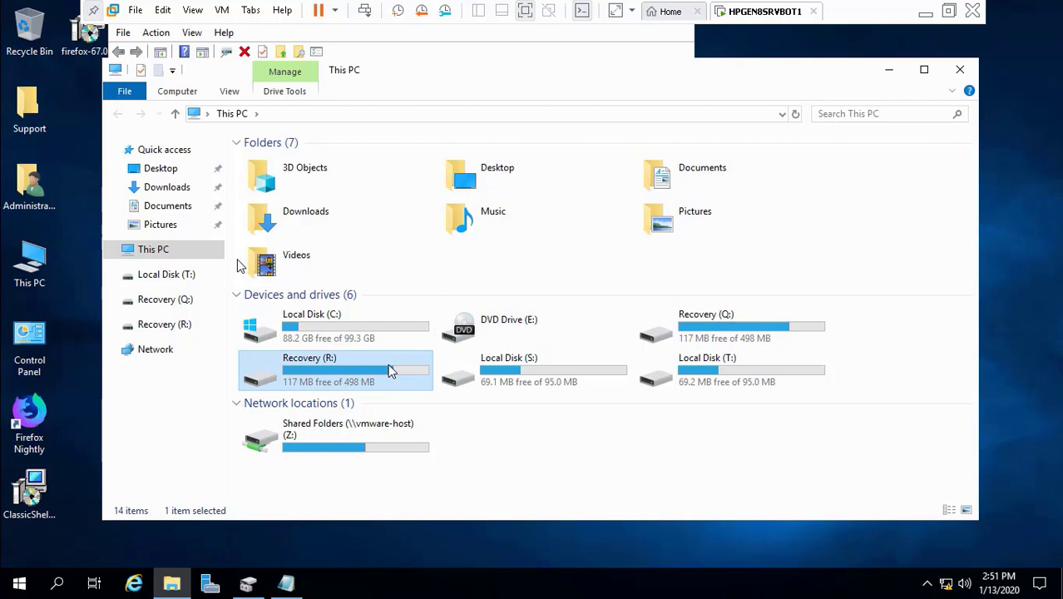
click(754, 327)
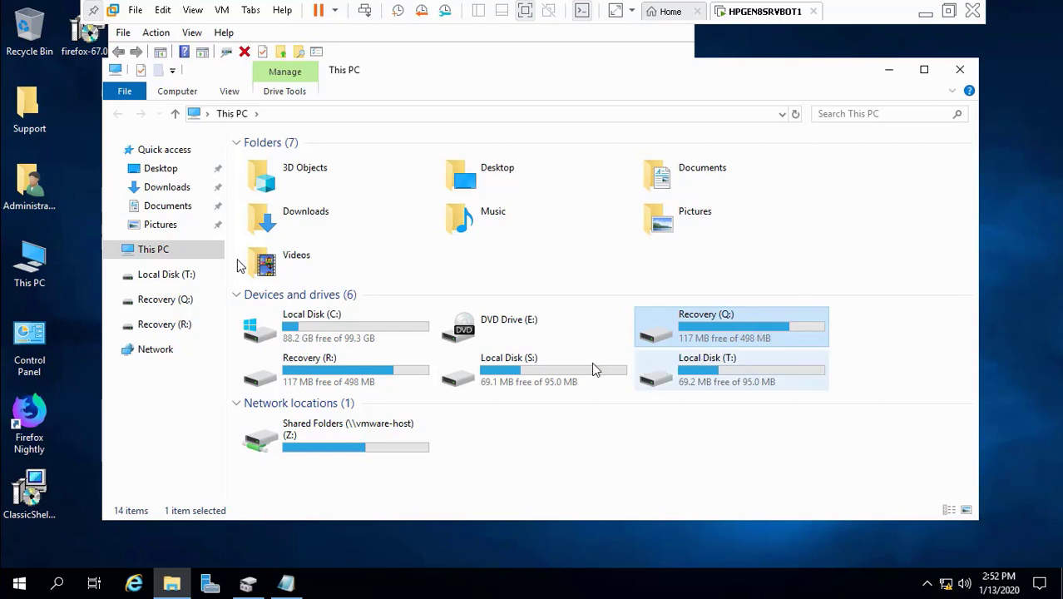
click(569, 367)
click(697, 369)
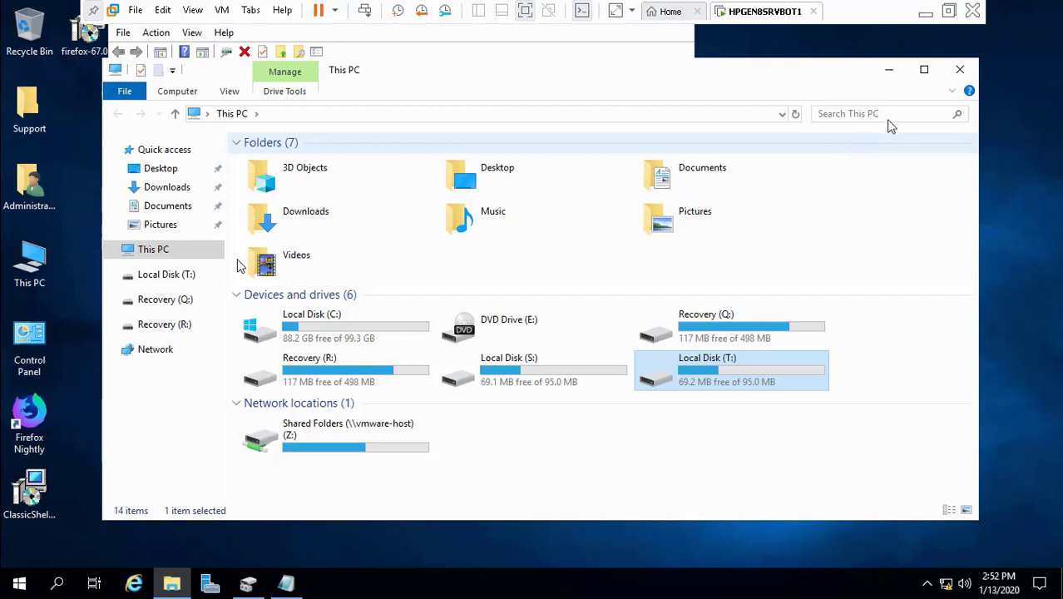
click(959, 72)
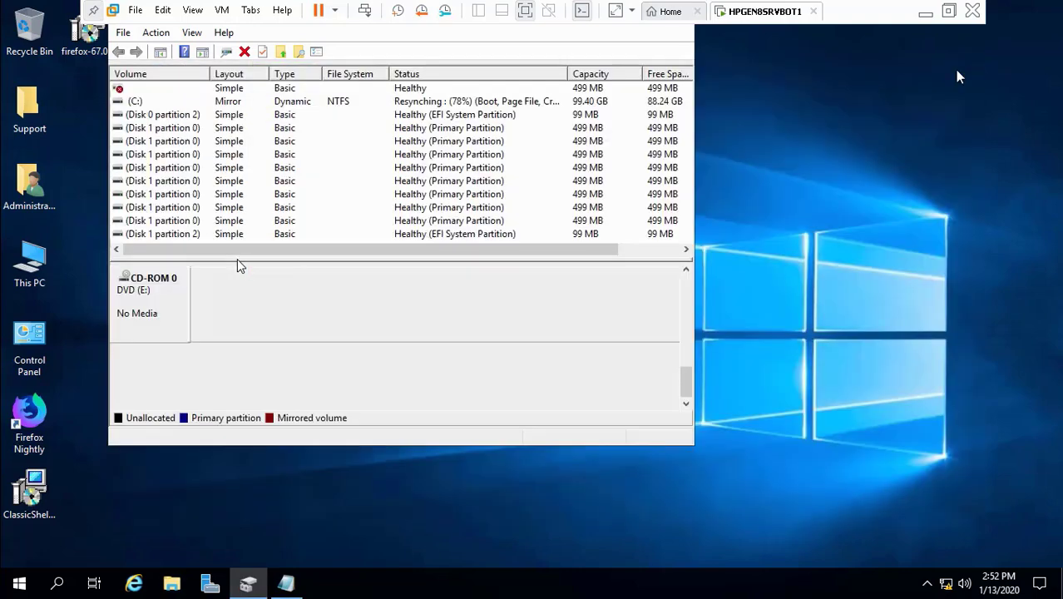
Check the C: mirror's resync progress on Disk 0 and Disk 1 in Disk Management, and minimize the virtual machine.
click(687, 286)
click(687, 286)
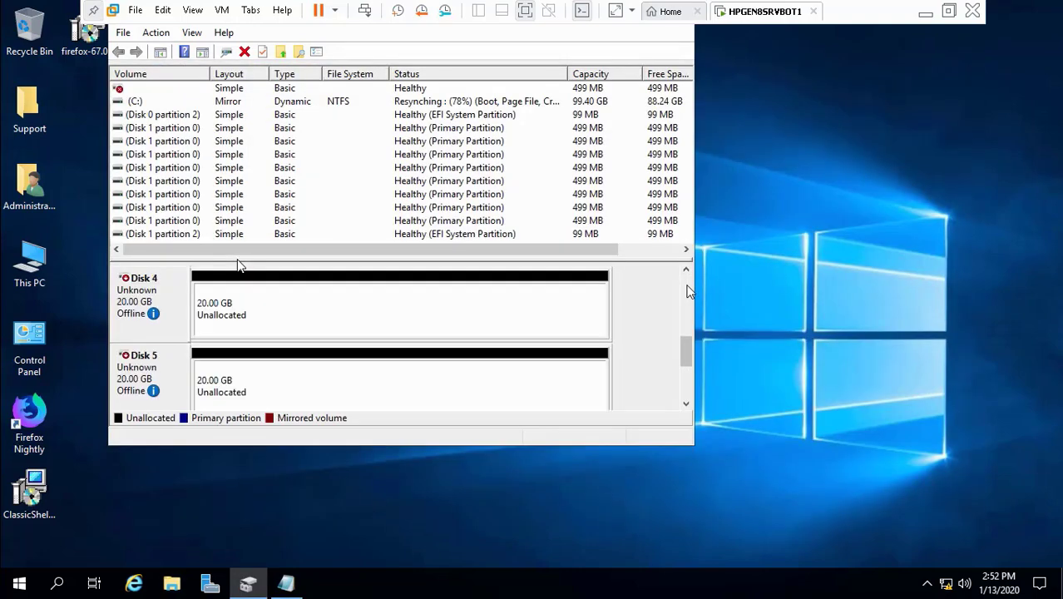
click(687, 286)
click(687, 286)
click(687, 286)
click(687, 286)
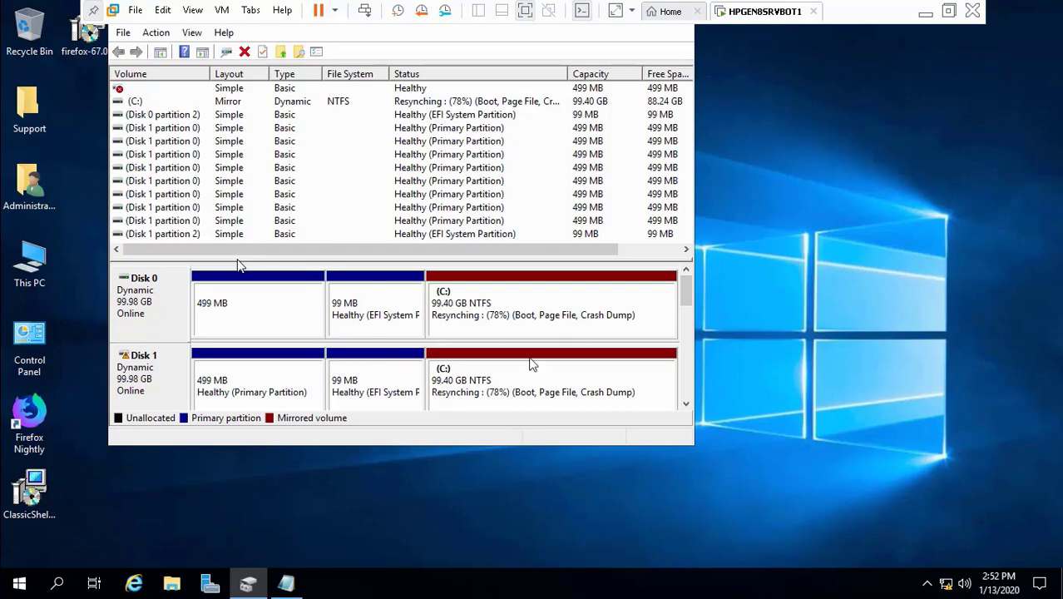
click(926, 11)
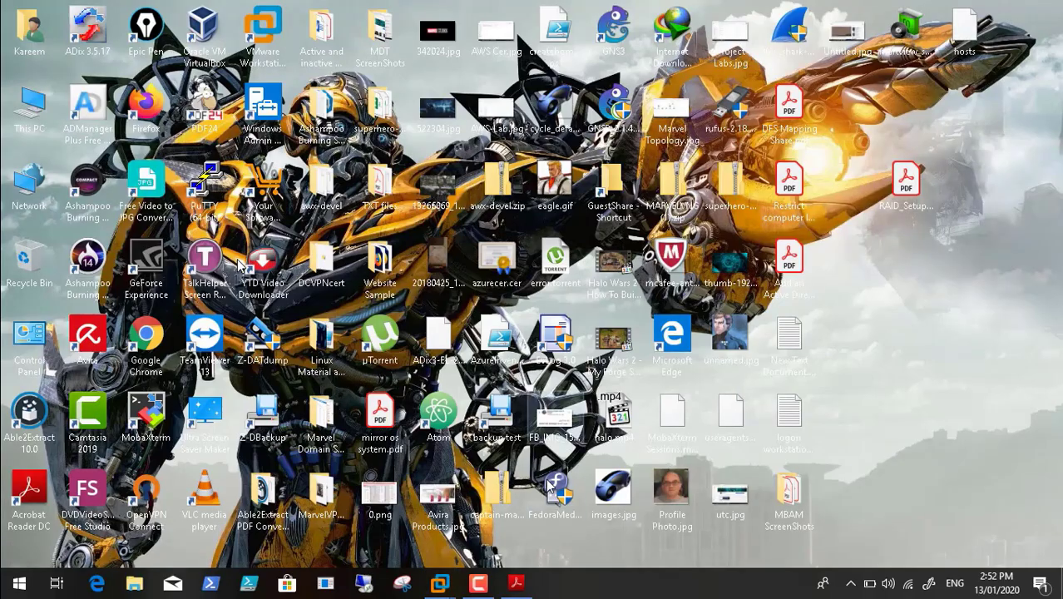
click(479, 584)
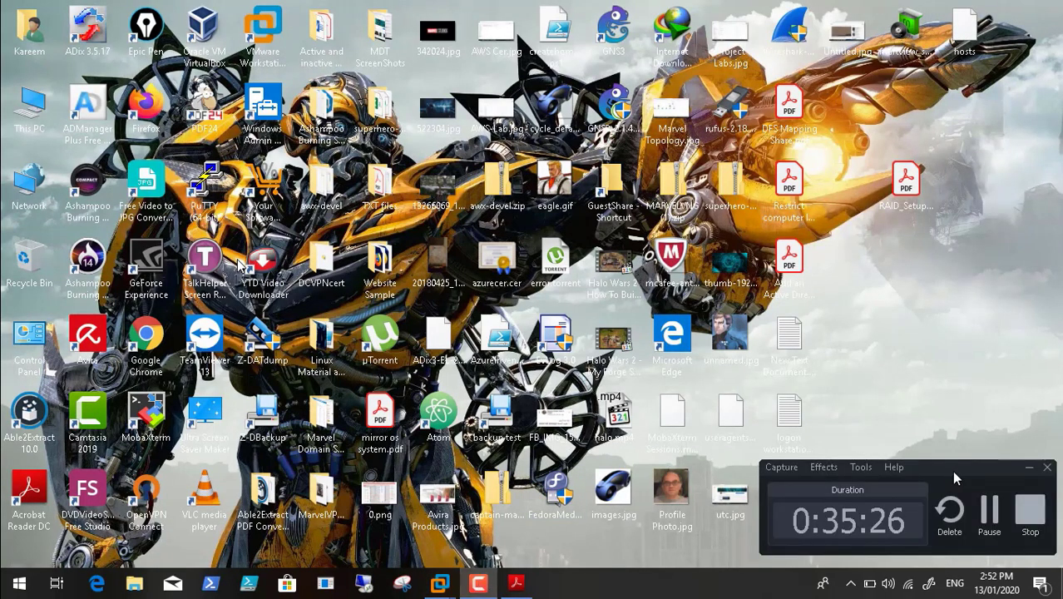
click(991, 510)
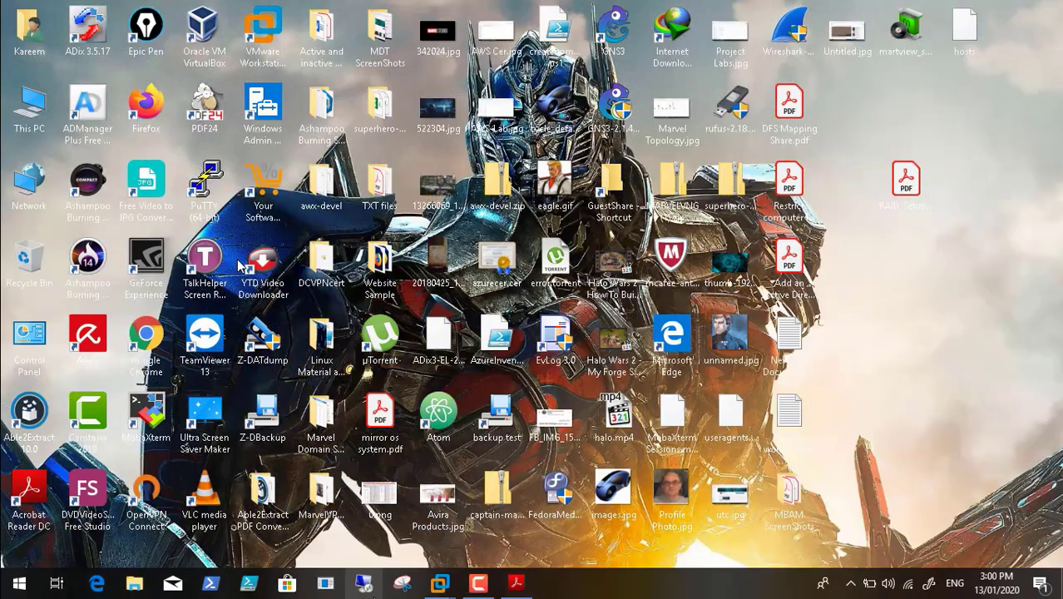
Restore the virtual machine and examine the C: mirror, the options of the 499 MB and 99 MB partitions on Disks 0 and 1, and the remaining disks.
mouse_move(441, 587)
click(484, 517)
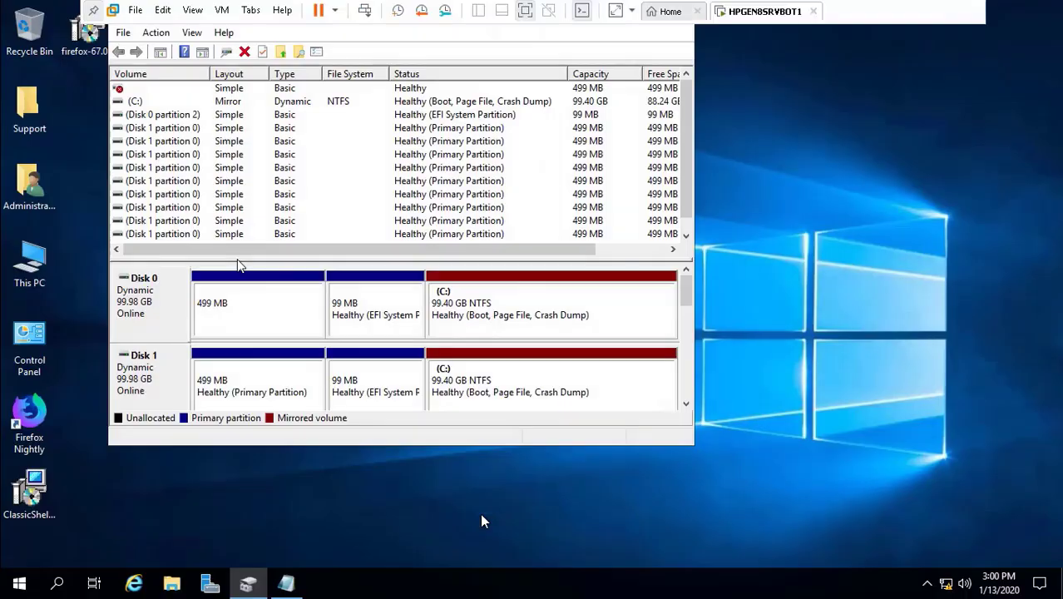
right_click(221, 308)
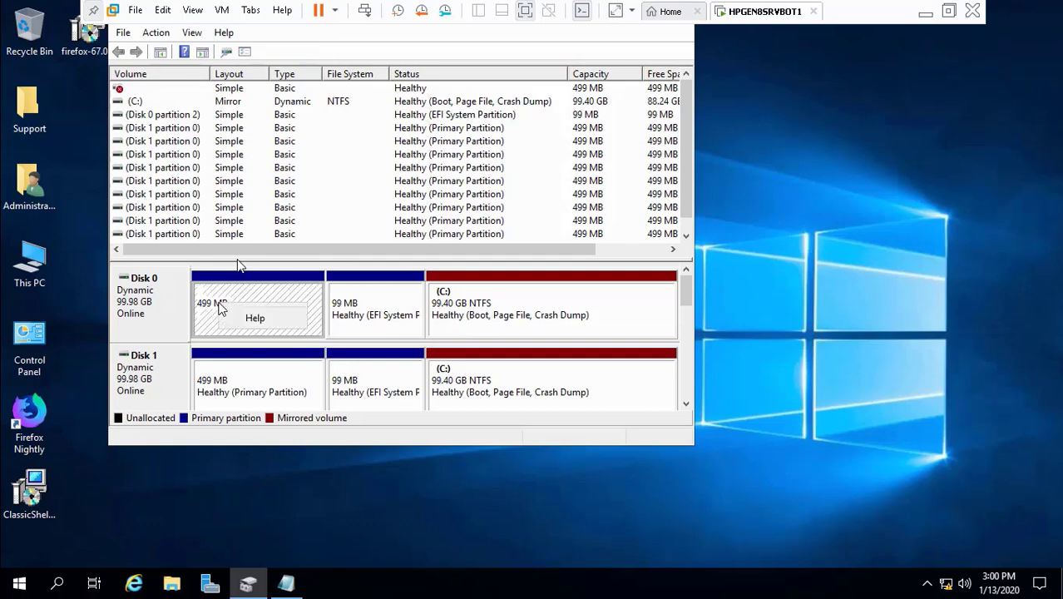
right_click(241, 387)
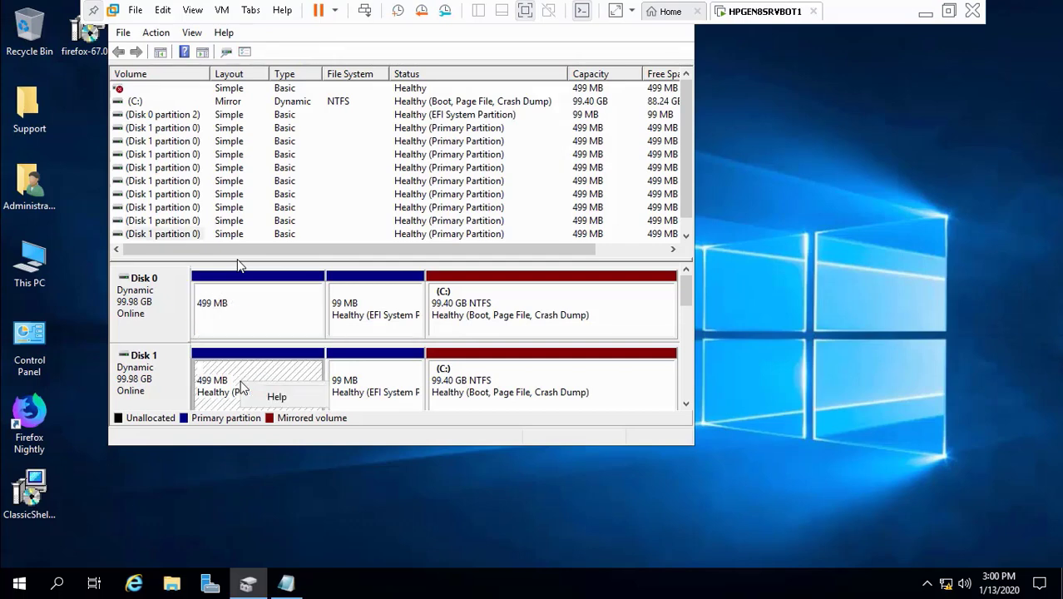
click(379, 301)
right_click(379, 301)
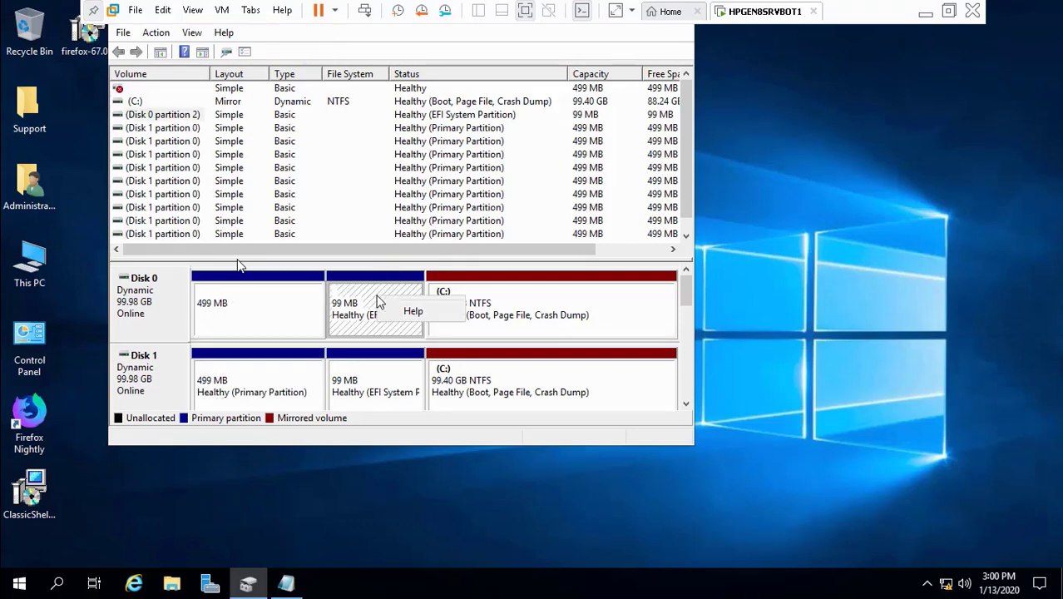
click(368, 381)
right_click(368, 381)
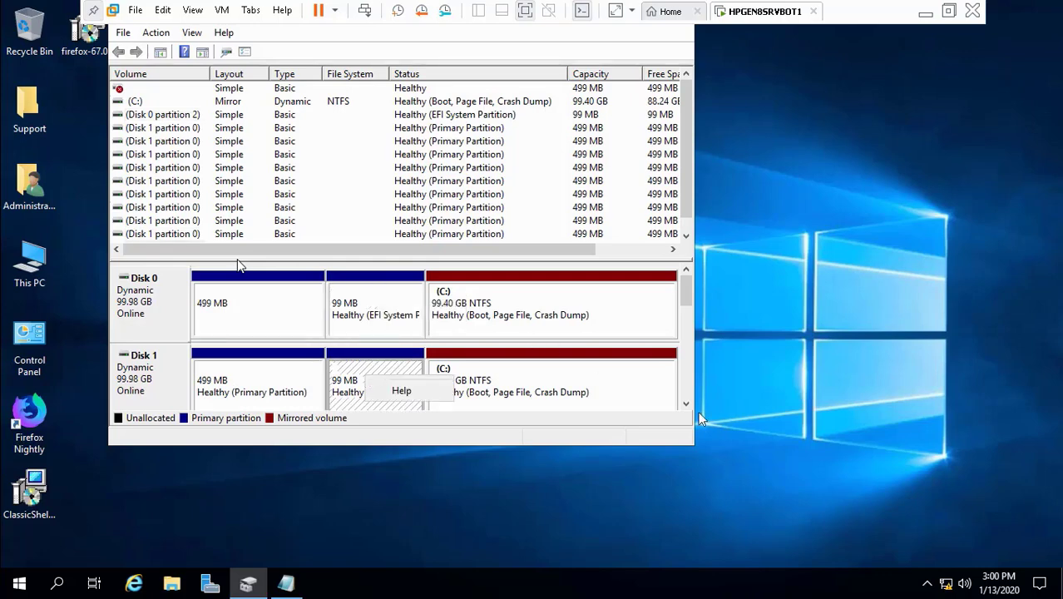
scroll(688, 392, down, 2)
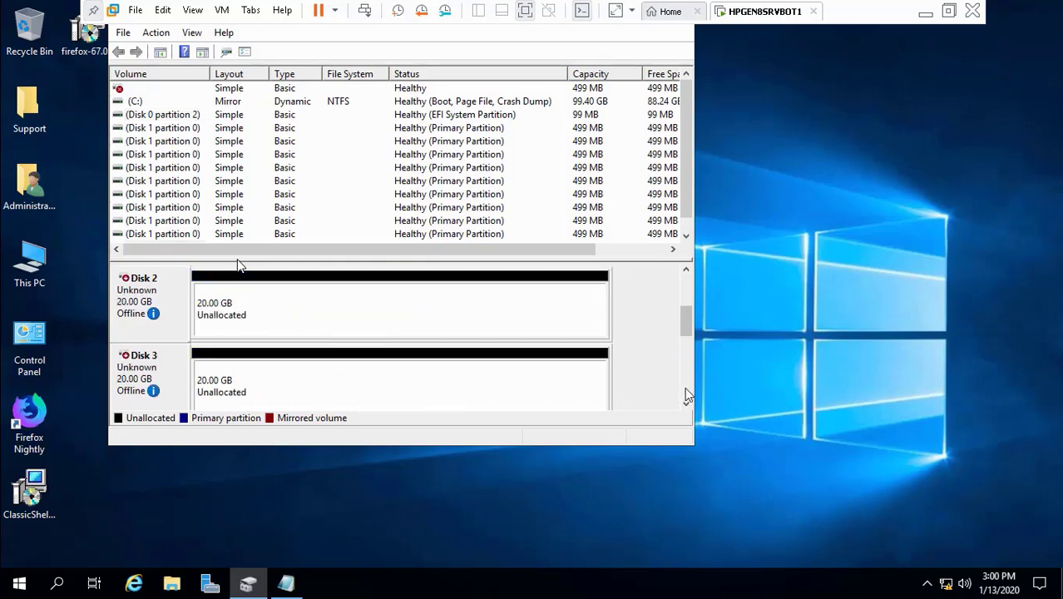
scroll(688, 395, down, 4)
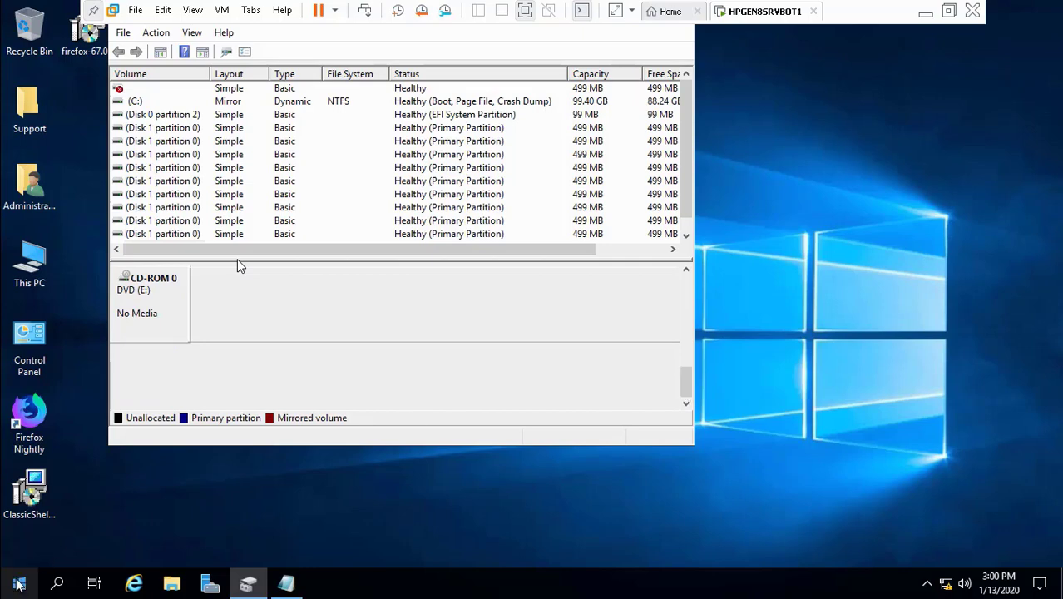
Open a Command Prompt on the server by running cmd from the Run dialog.
right_click(19, 585)
click(82, 501)
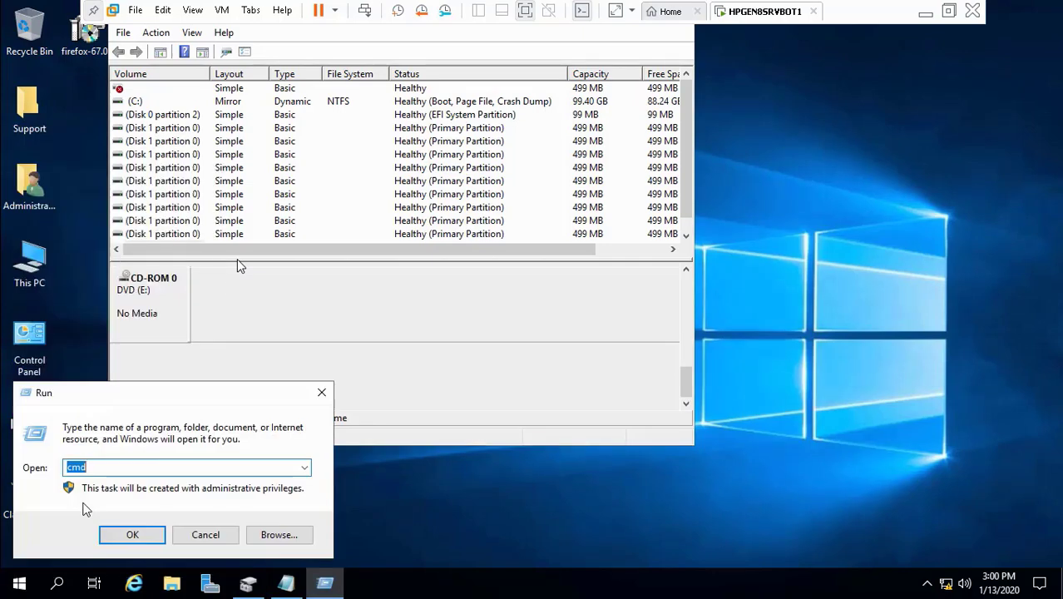
key(Return)
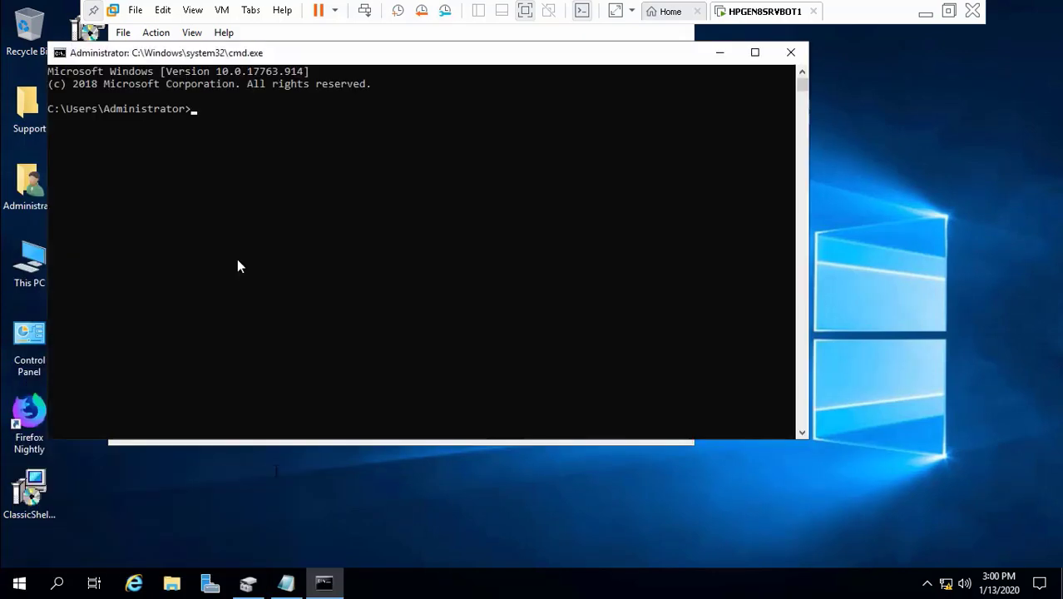
Start DiskPart in the Command Prompt and select disk 0.
text(diskpart)
key(Return)
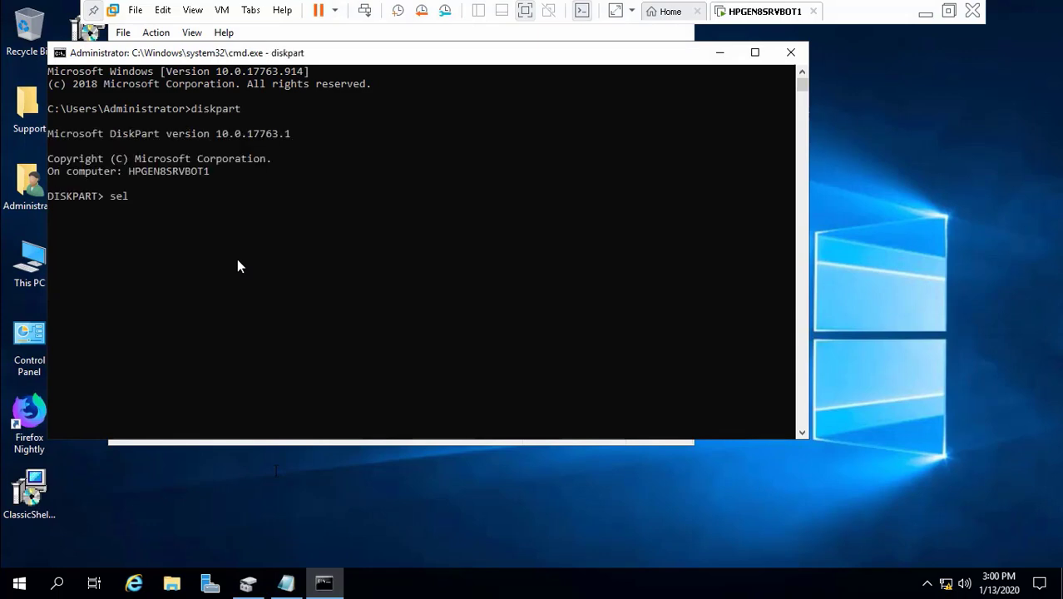
text(select disk 0)
key(Return)
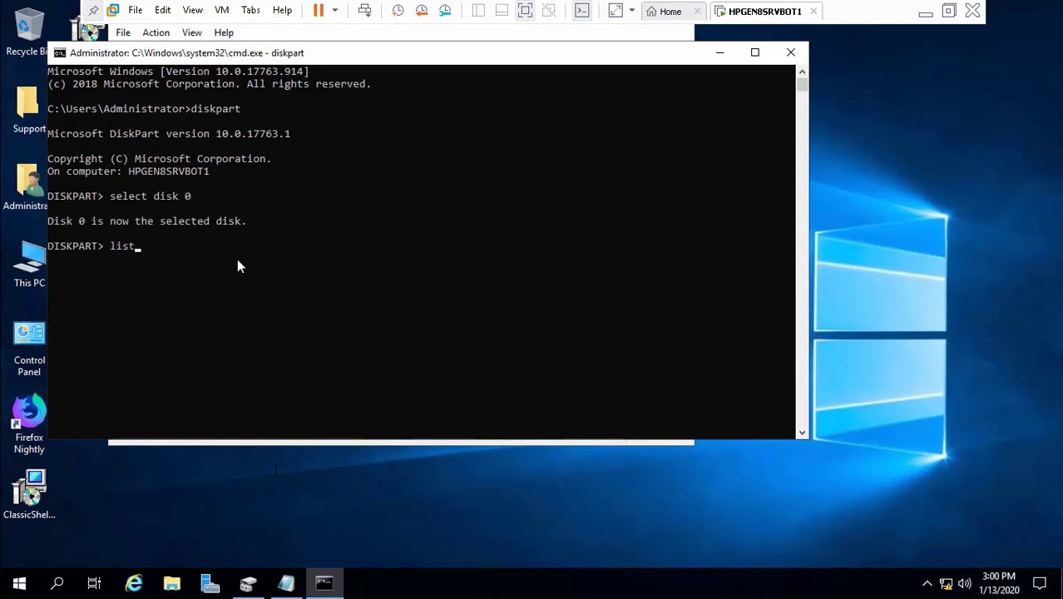
List the partitions of the selected disk in DiskPart with the list partition command.
text(list part)
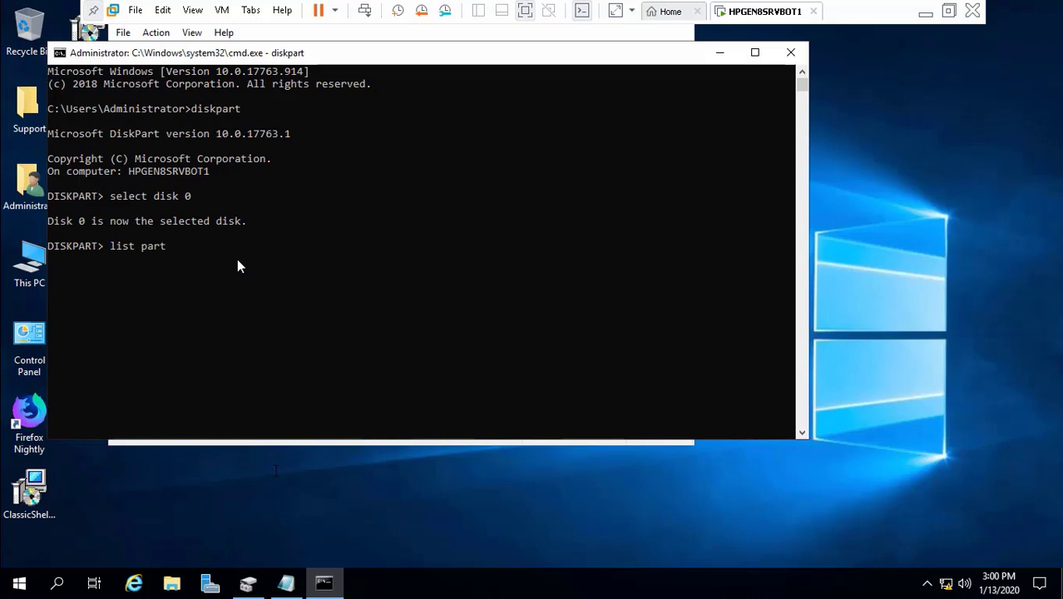
text(itions)
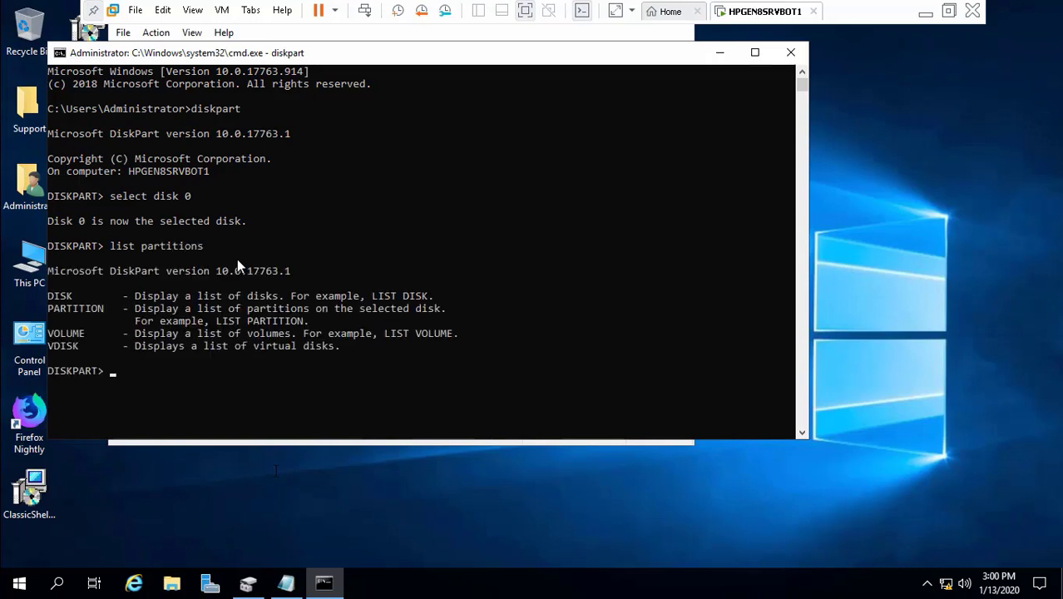
key(Up)
key(BackSpace)
key(Return)
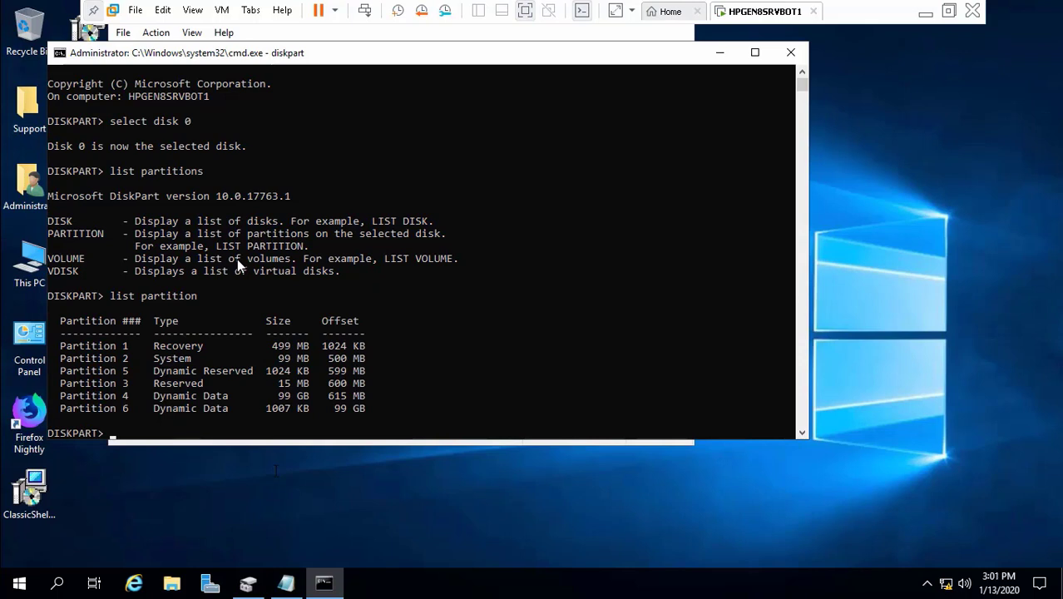
Select partition 1, the 499 MB Recovery partition, in DiskPart.
text(select partit)
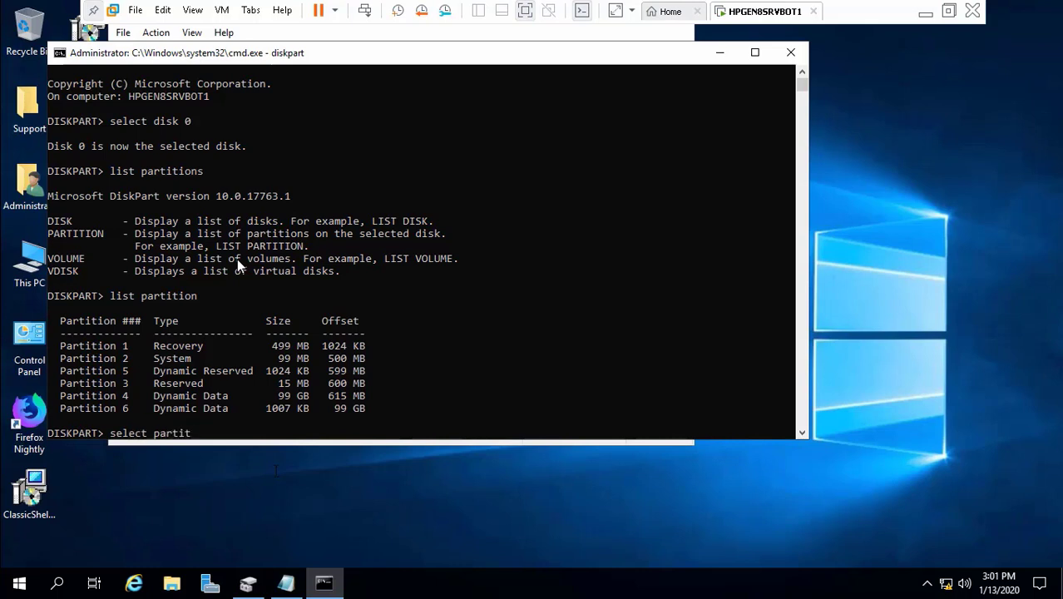
text(ion 1)
key(Return)
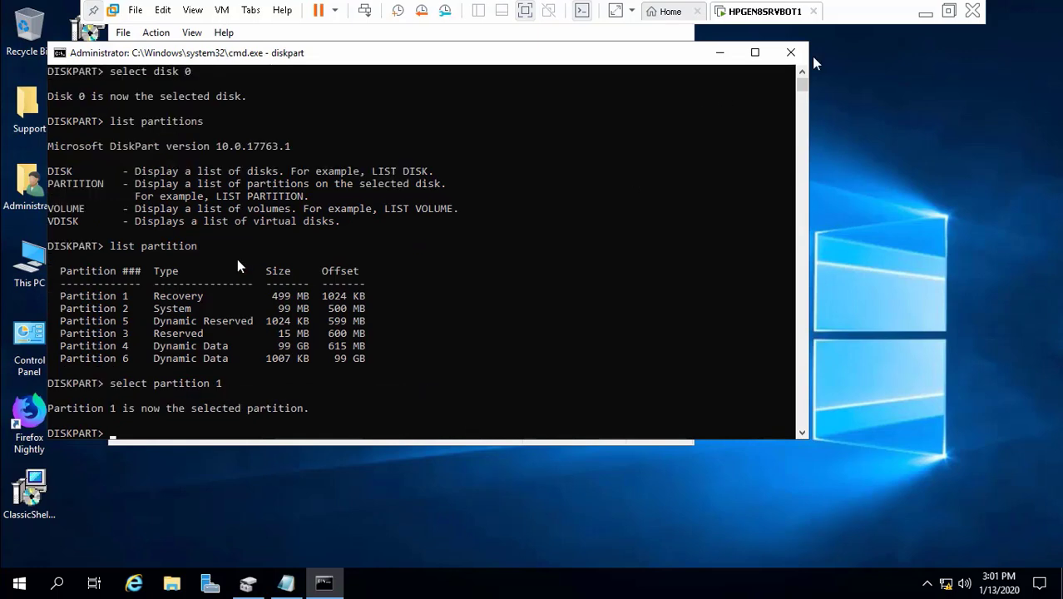
Switch to the PDF guide to check its comments on removing extra drive letters with DiskPart, and return to the virtual machine's Disk Management.
click(924, 13)
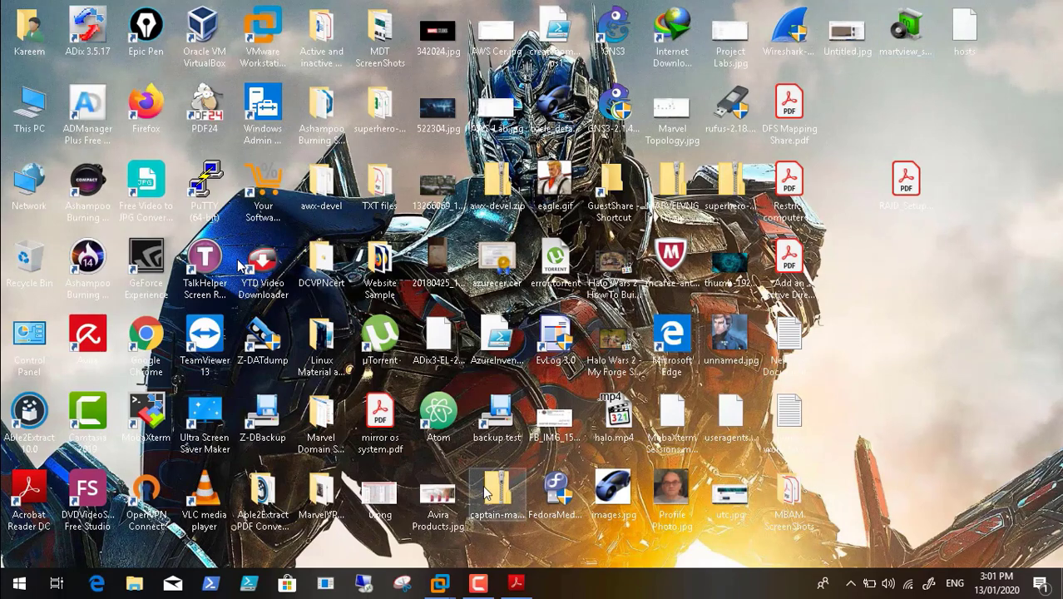
click(517, 585)
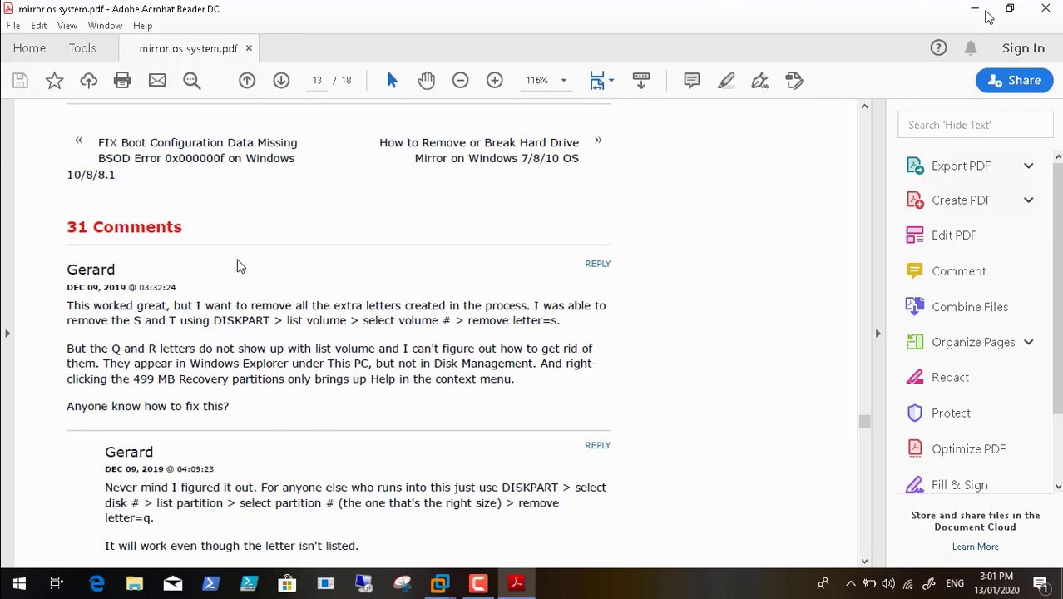
click(974, 9)
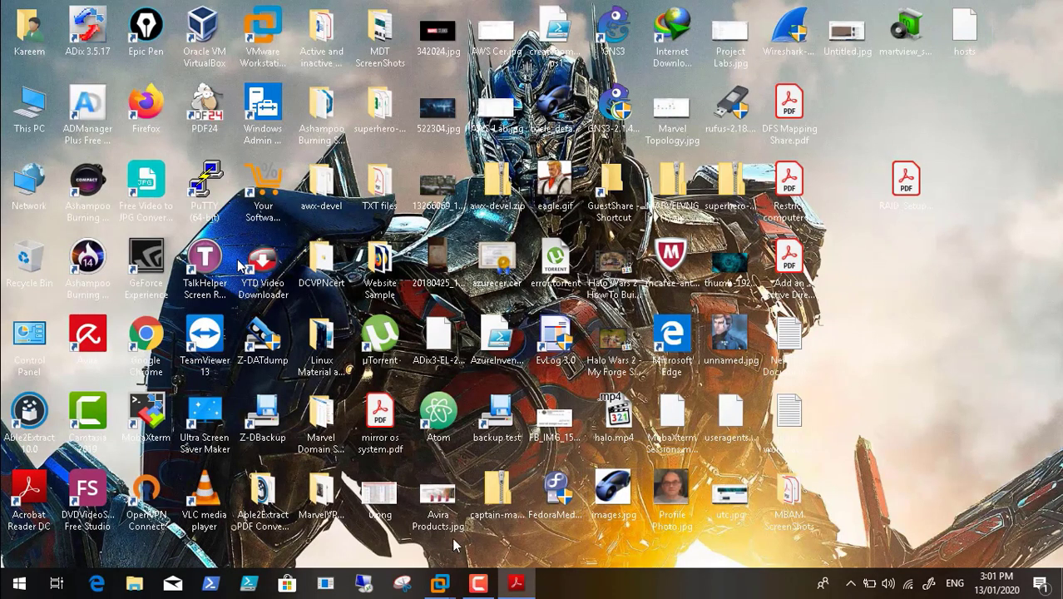
mouse_move(439, 585)
click(494, 511)
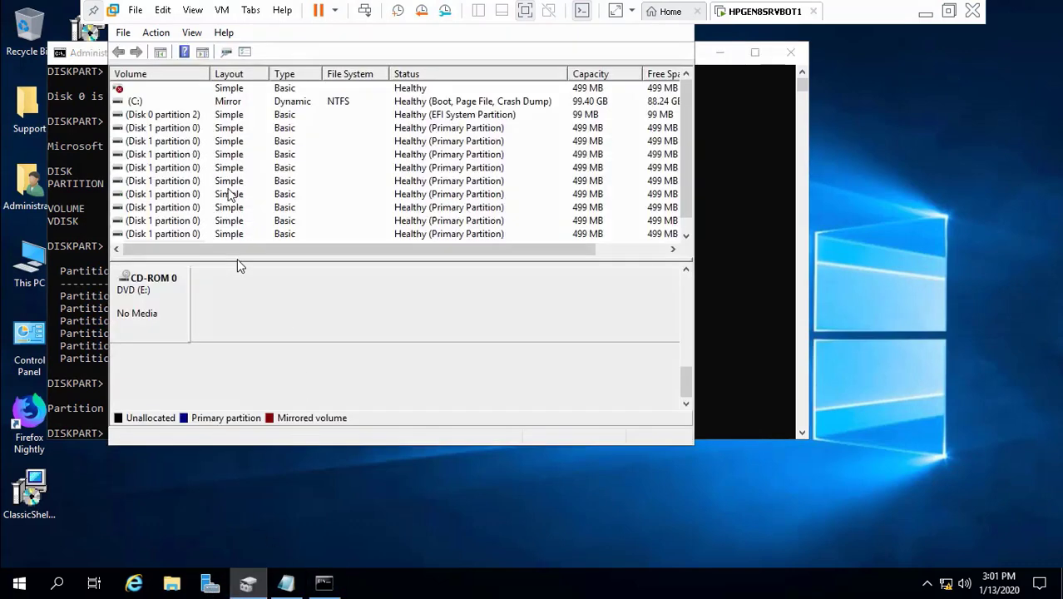
Compare the 499 MB partitions on Disk 0 and Disk 1 in Disk Management, and check the options offered for Disk 0's.
drag(695, 372, 690, 287)
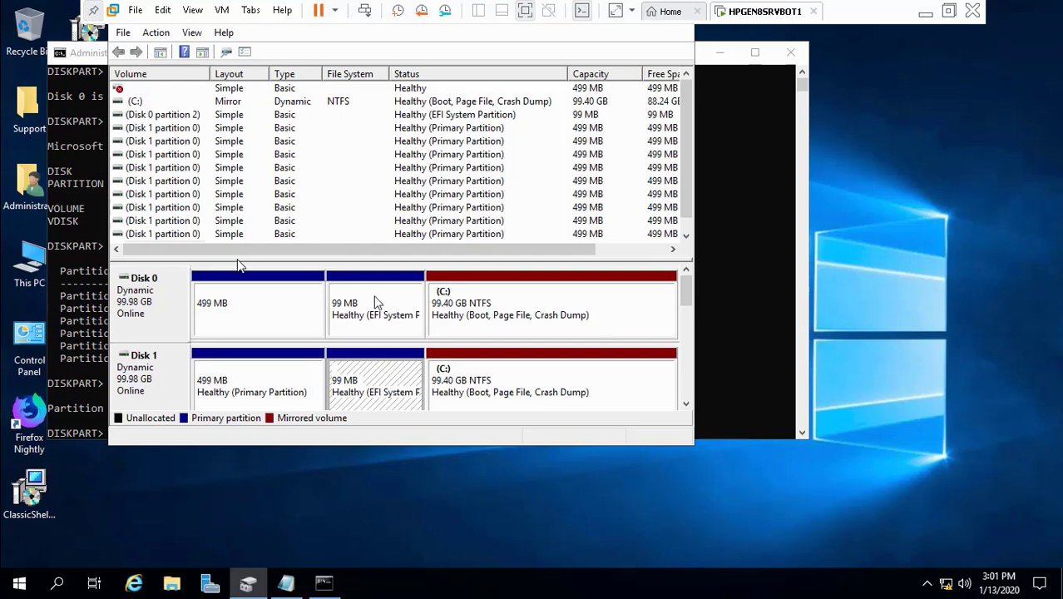
click(278, 311)
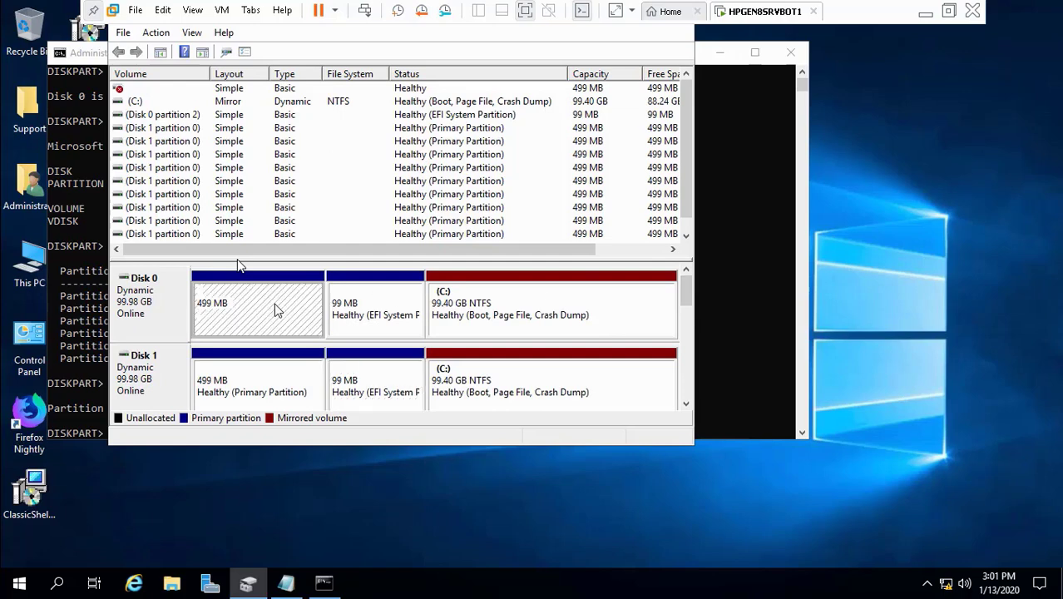
click(274, 381)
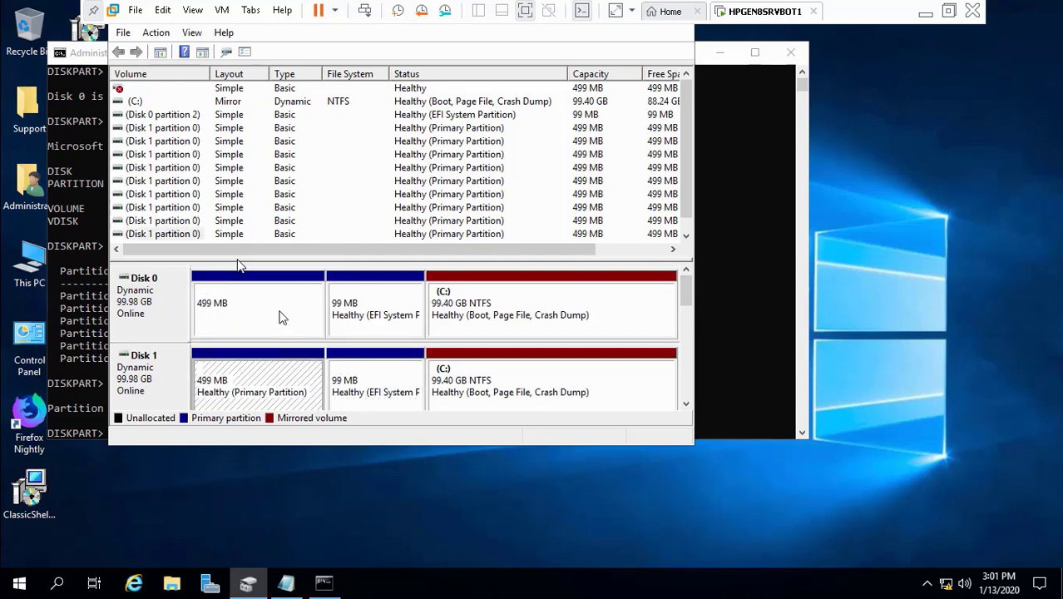
click(277, 304)
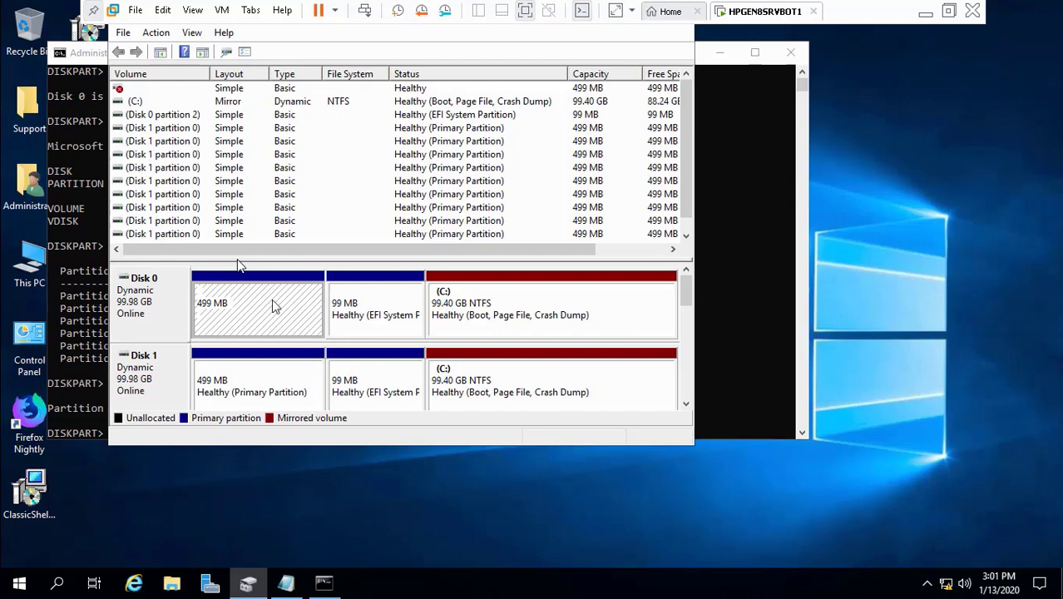
right_click(248, 303)
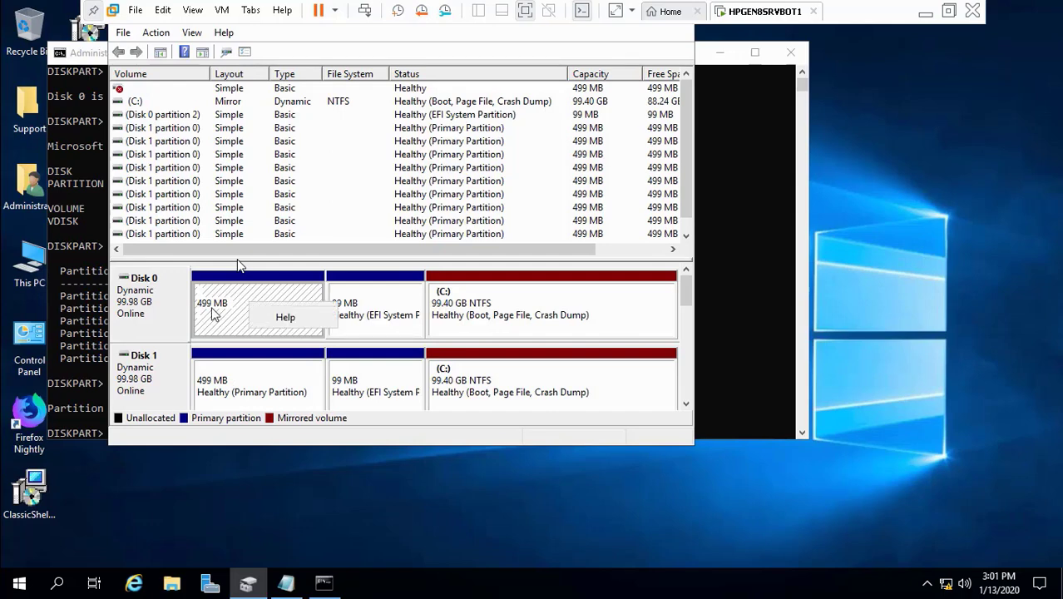
click(163, 308)
click(236, 312)
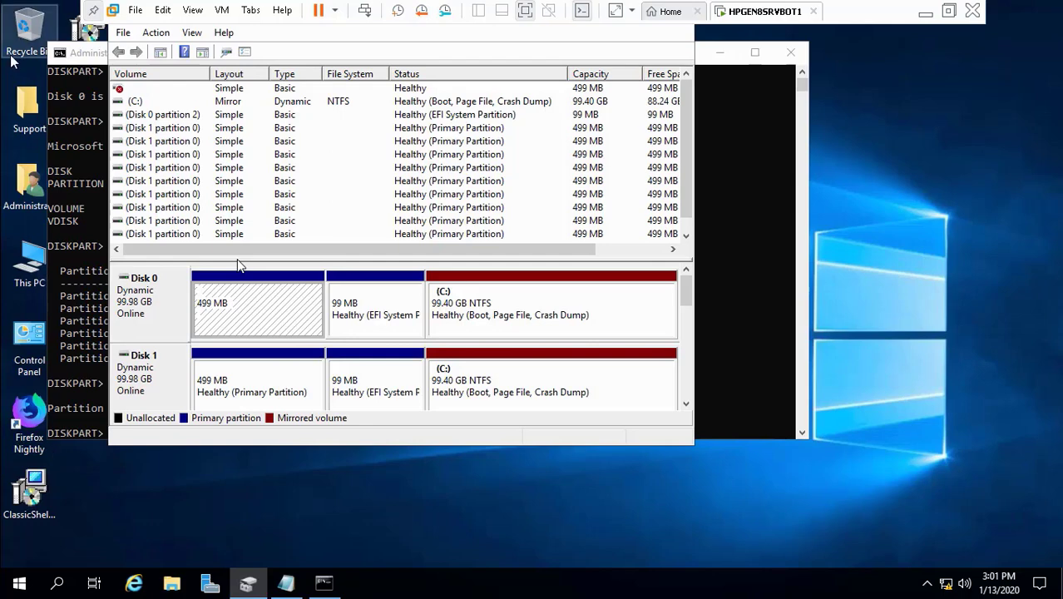
Look up the Recovery (Q:) drive in This PC, and minimize File Explorer.
double_click(32, 265)
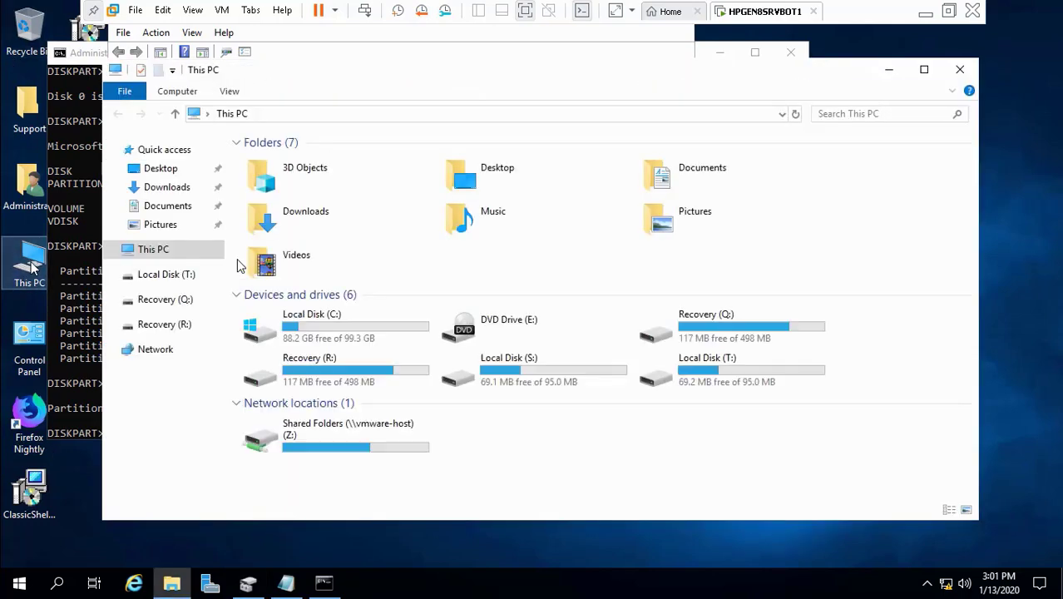
click(664, 344)
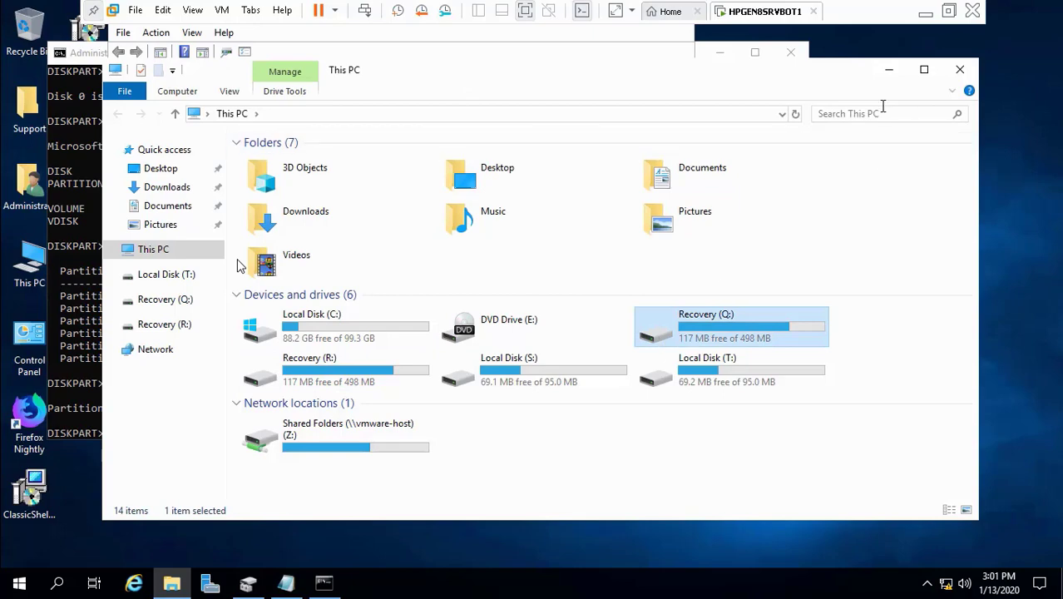
click(884, 74)
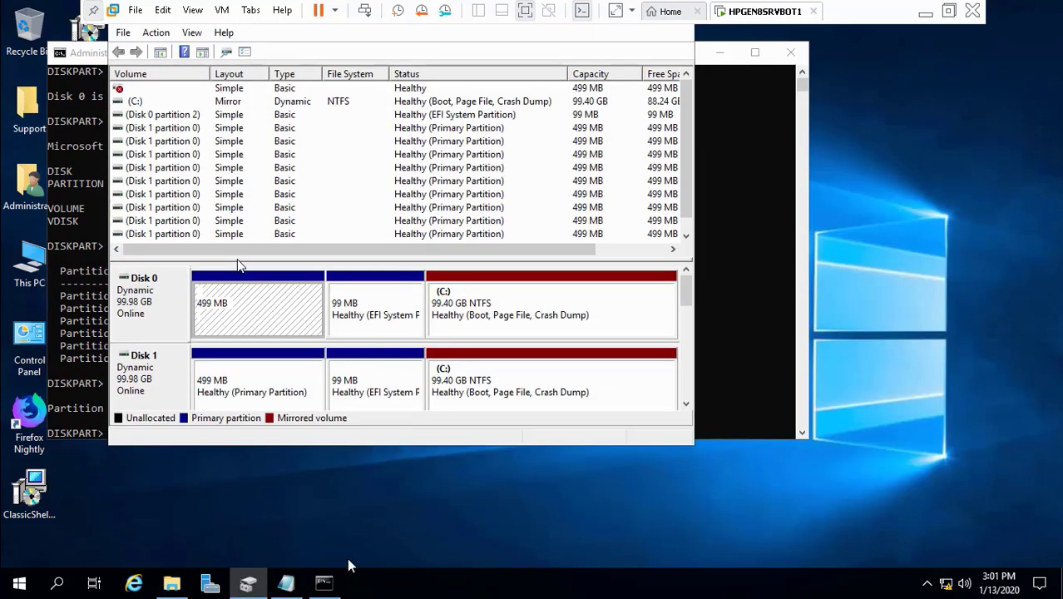
Bring back the DiskPart window, and look up the remove letter=q command in the PDF guide's comments.
click(324, 583)
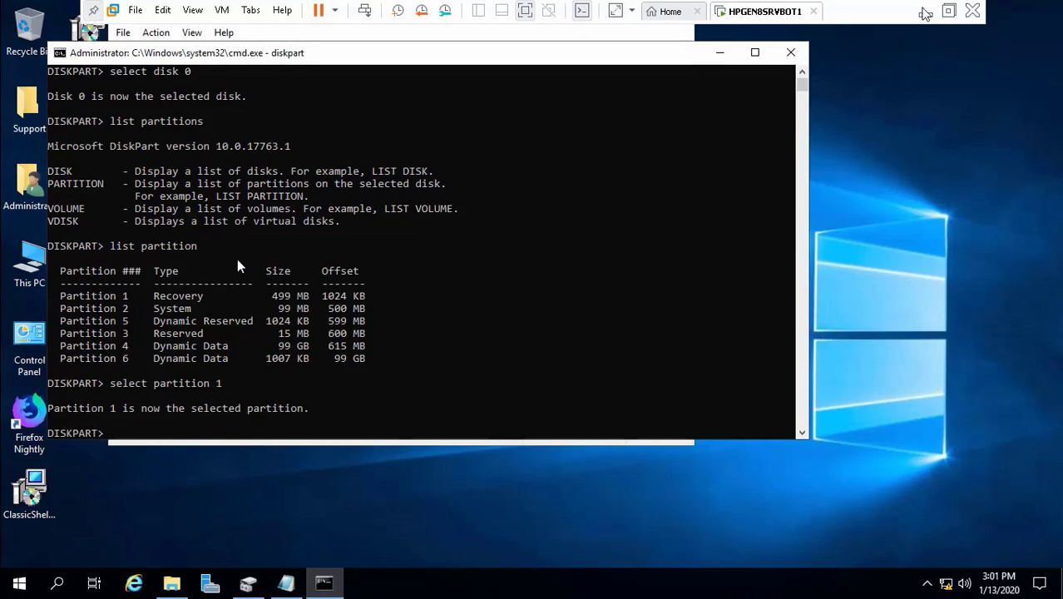
click(925, 12)
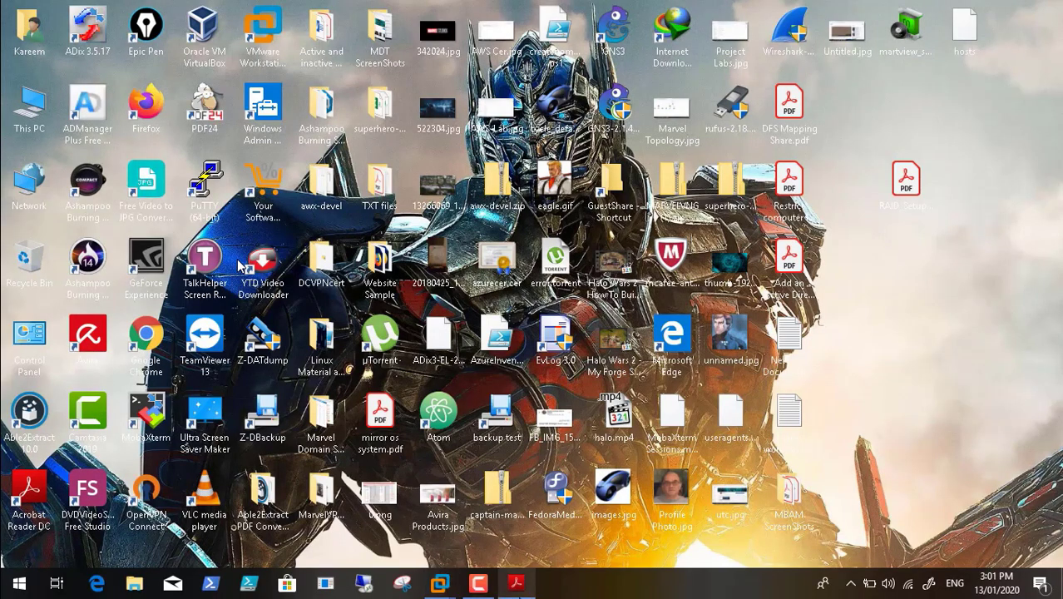
click(516, 583)
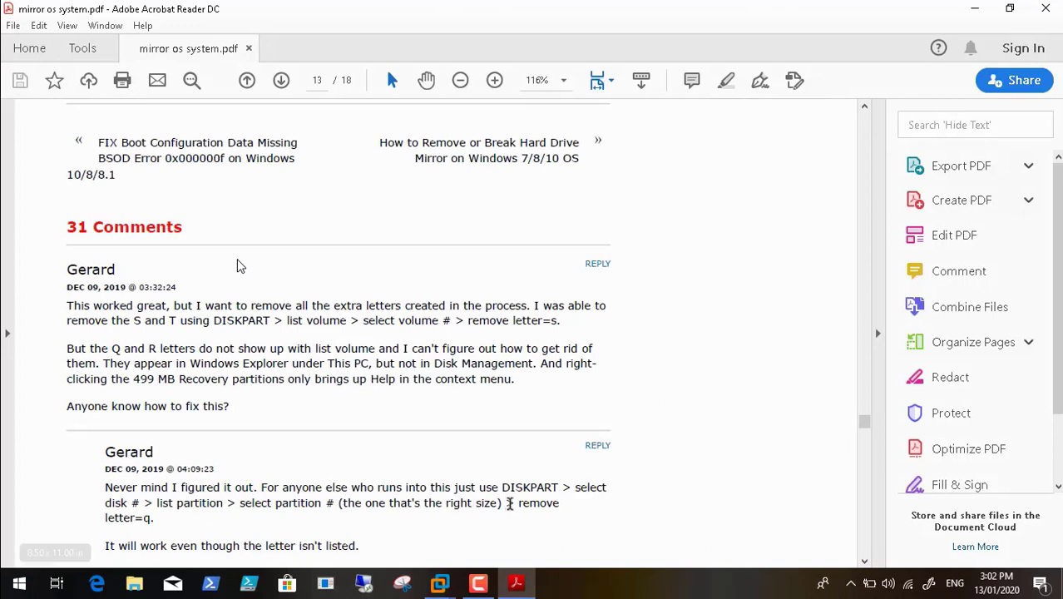
double_click(520, 505)
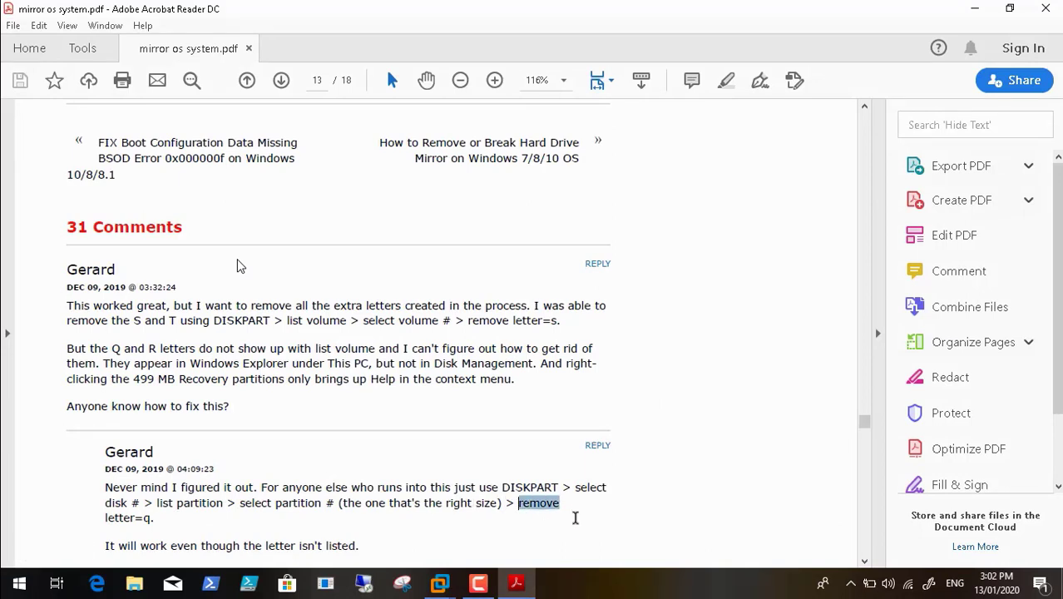
drag(574, 517, 153, 524)
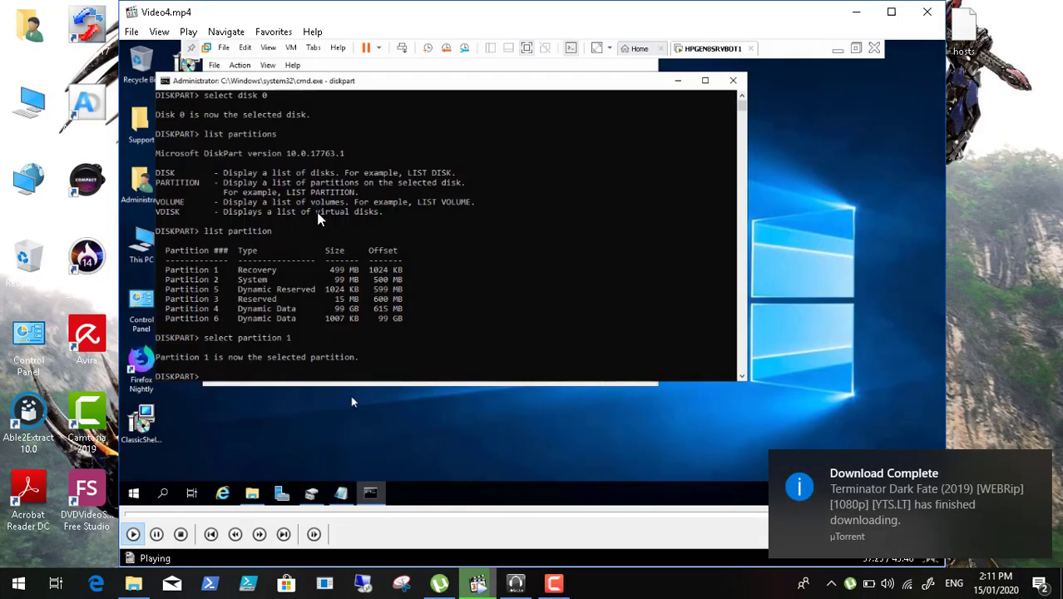
click(158, 534)
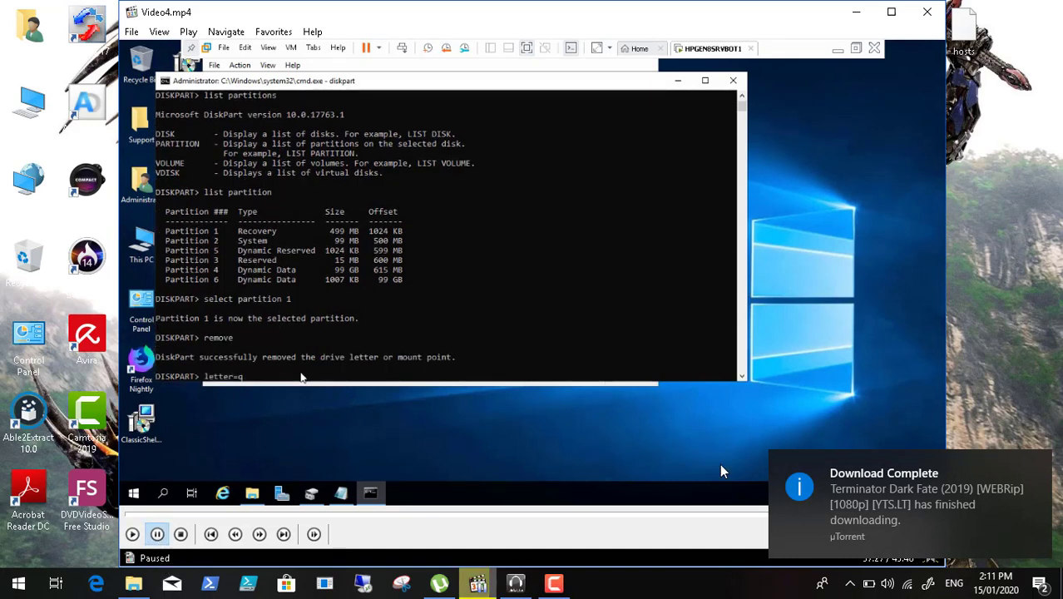
click(553, 585)
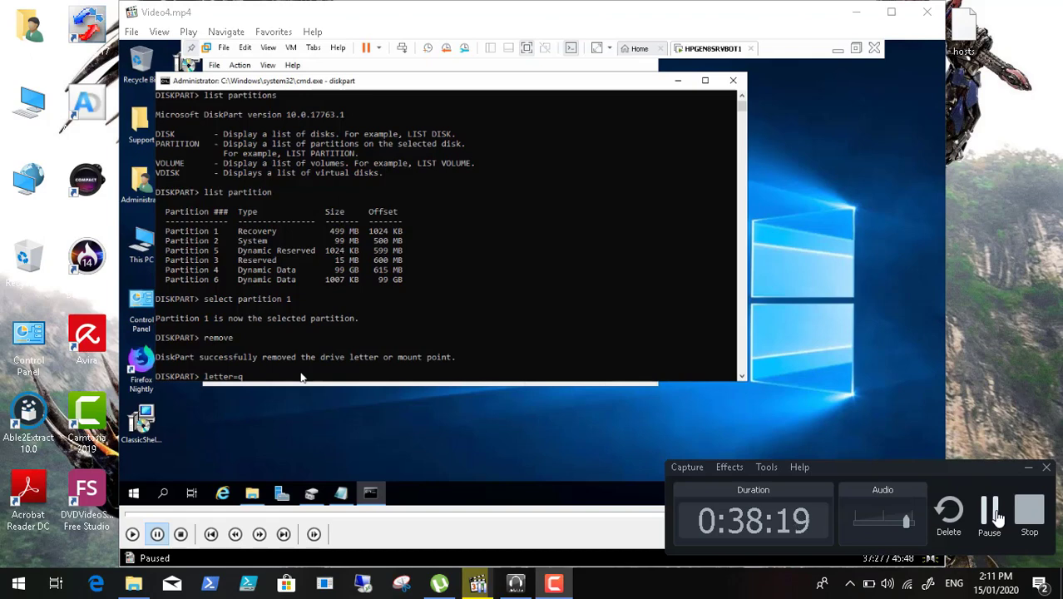
click(998, 517)
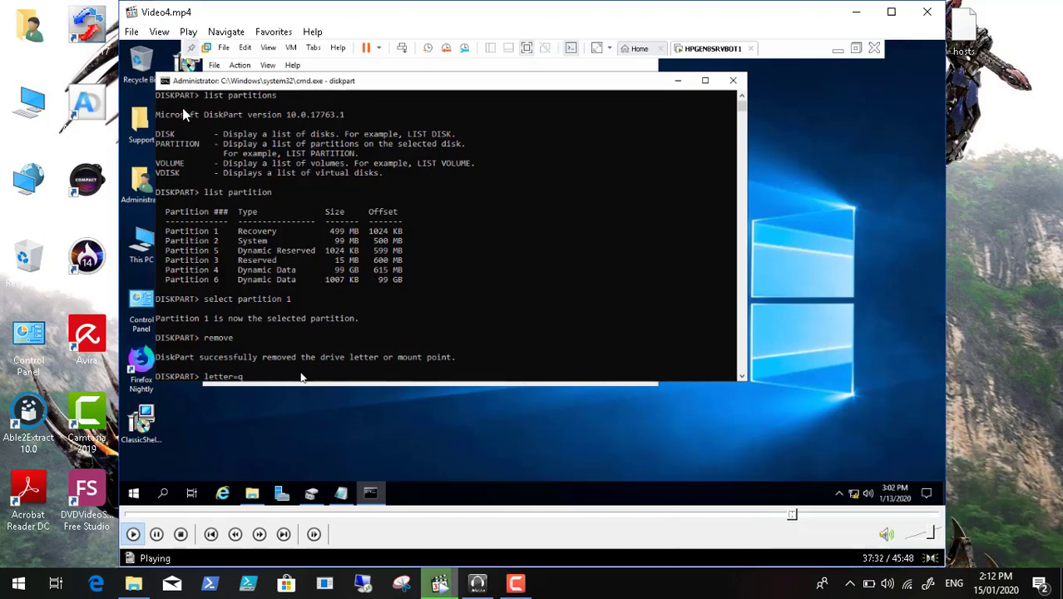
click(161, 34)
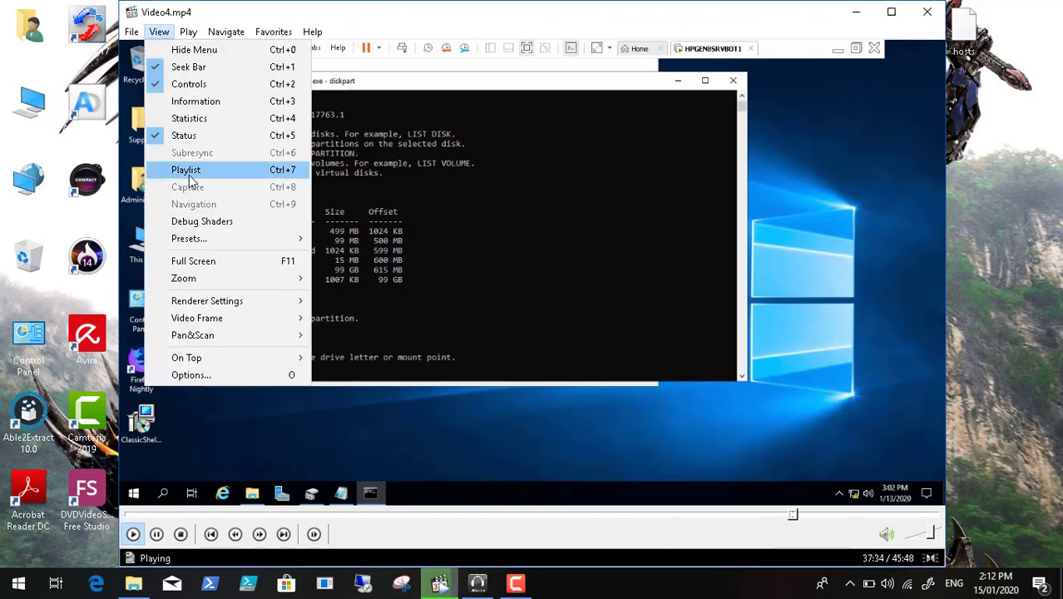
click(202, 260)
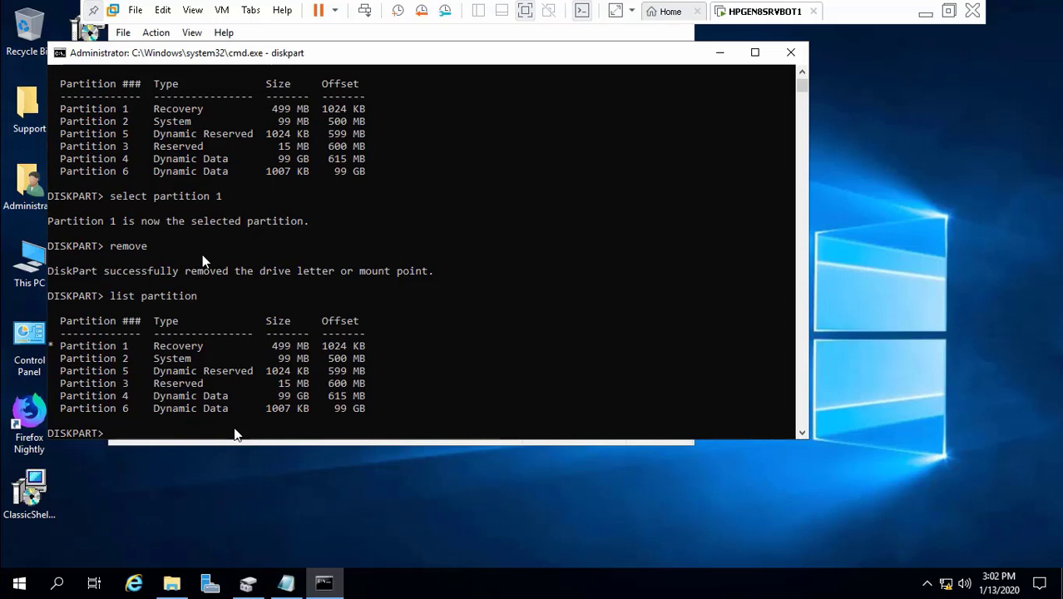
Check the 499 MB partitions on Disk 0 and Disk 1 in Disk Management.
click(247, 583)
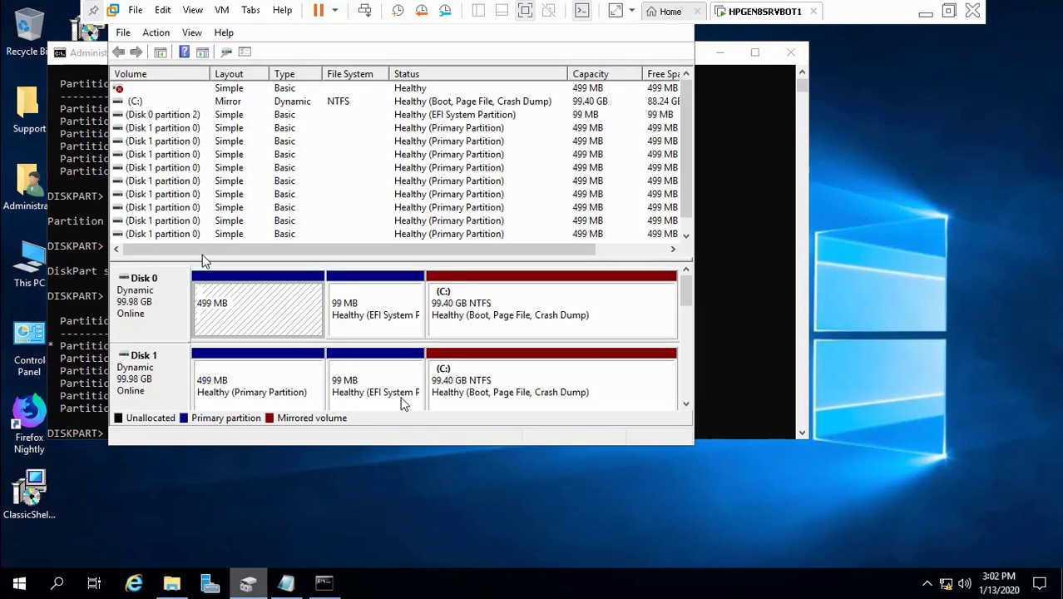
click(264, 376)
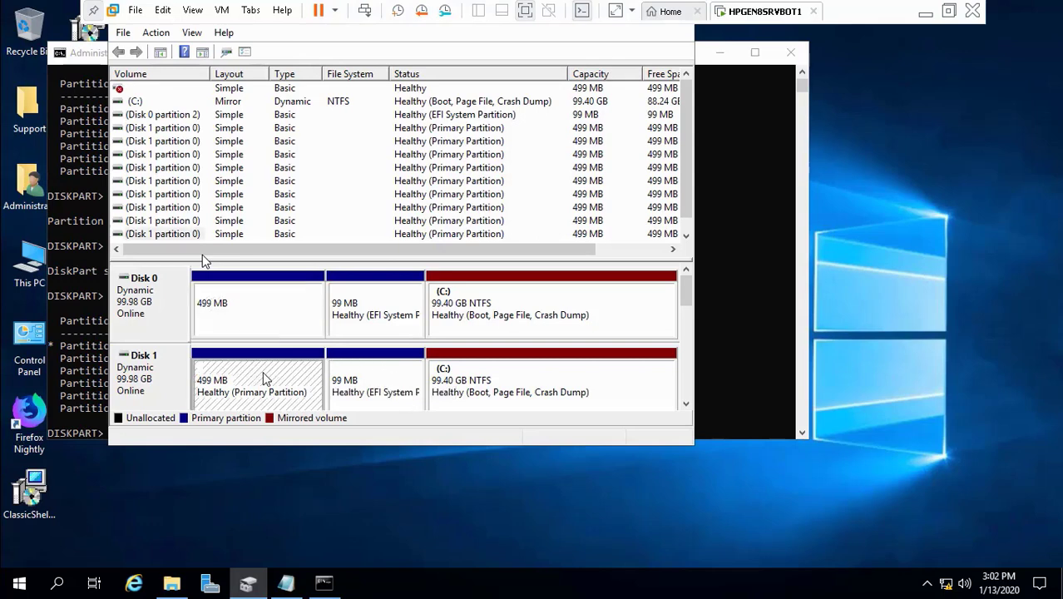
click(273, 298)
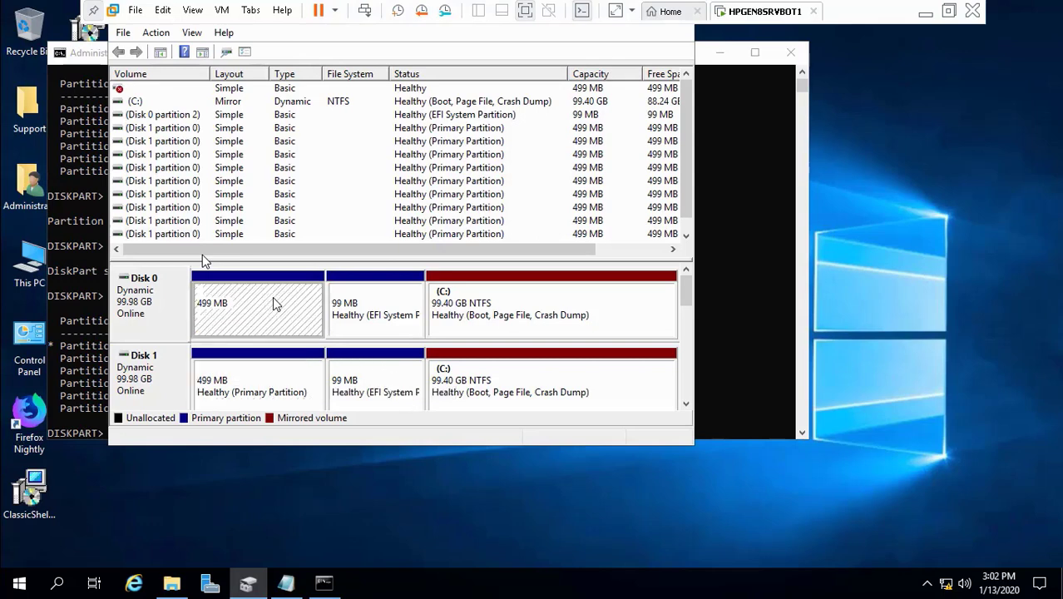
Return to the Command Prompt and exit DiskPart.
click(745, 264)
text(exit)
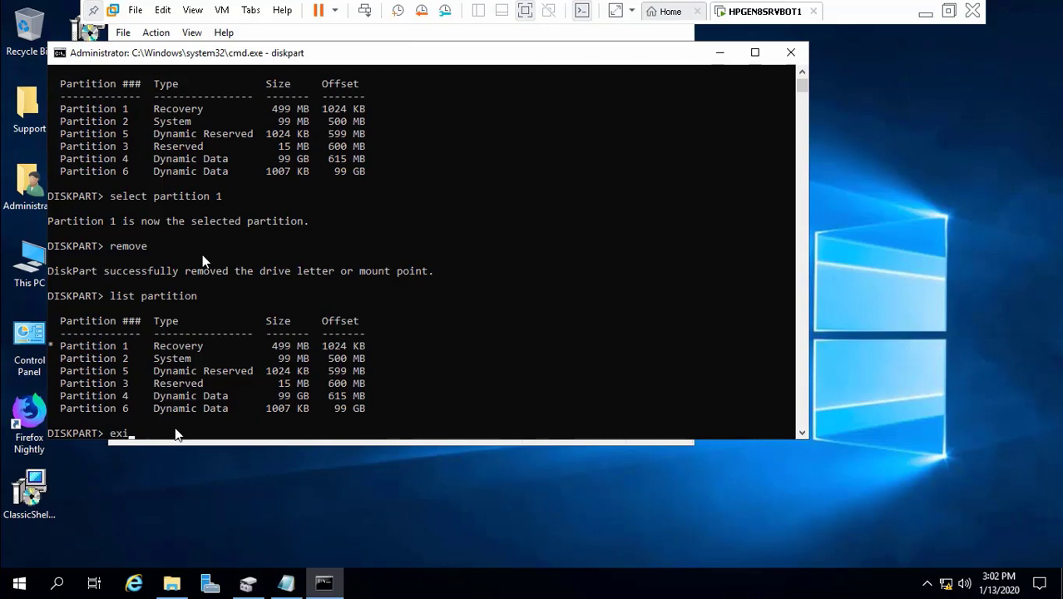
key(Return)
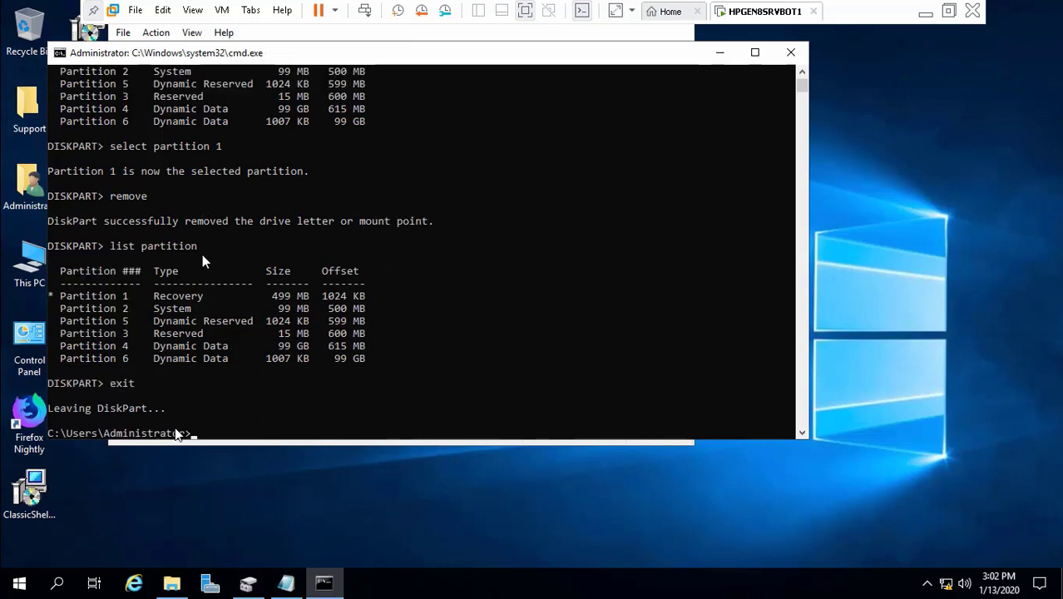
Restart DiskPart from the Command Prompt and select disk 0.
text(diskpart)
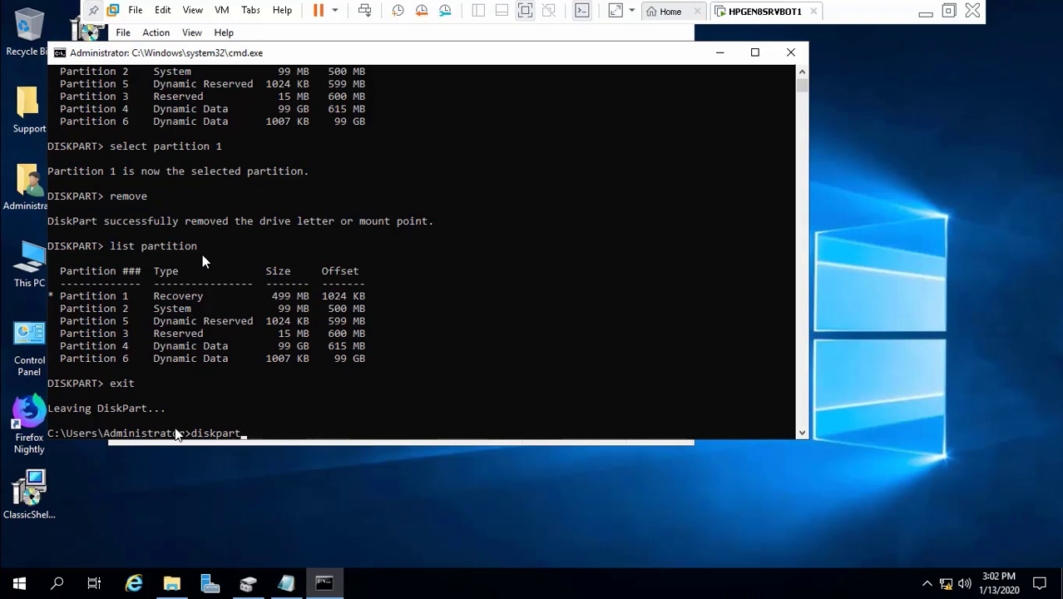
key(Return)
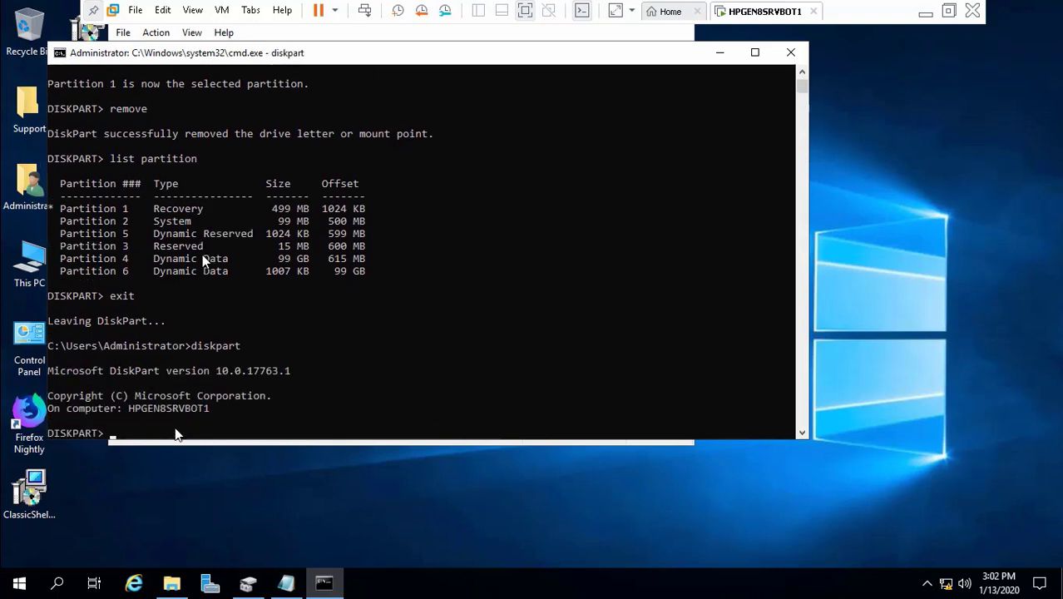
text(select disk 0)
key(Return)
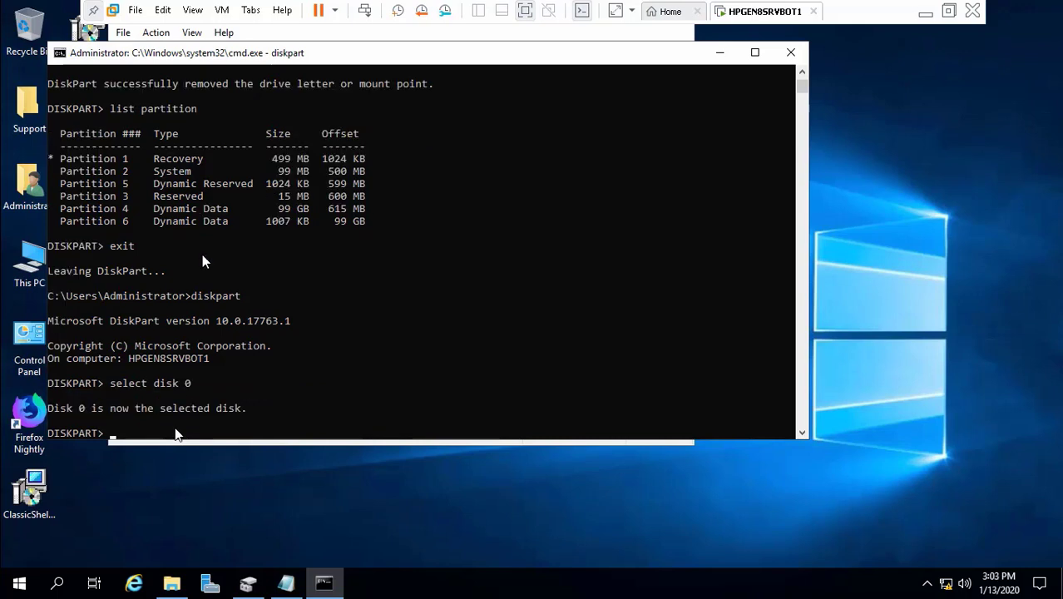
List the partitions on disk 0 with the list partition command.
text(list partiton)
key(Return)
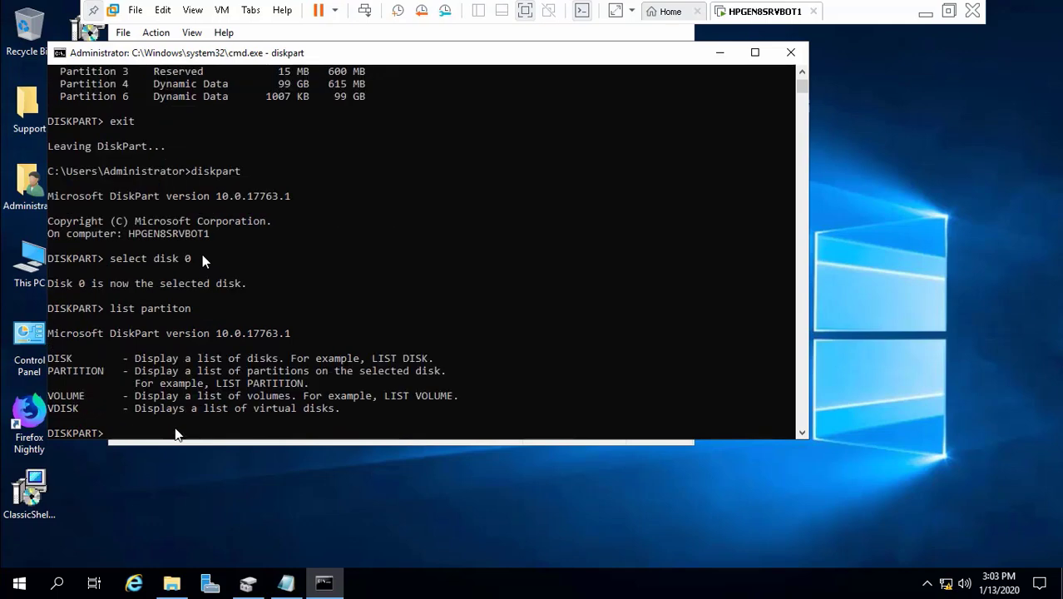
key(Up)
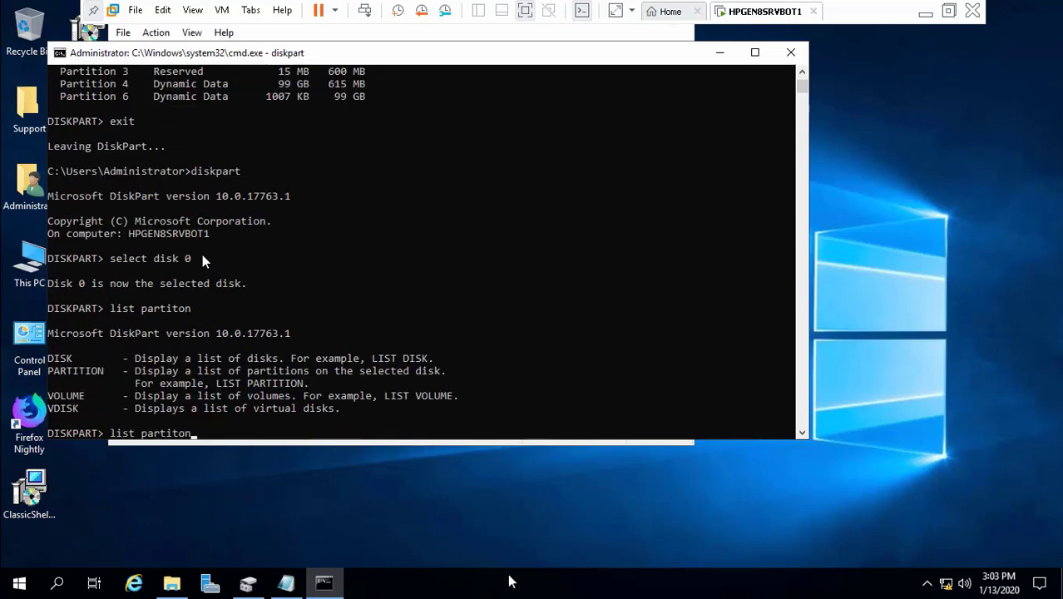
key(BackSpace)
key(BackSpace)
key(BackSpace)
key(BackSpace)
text(ition)
key(Return)
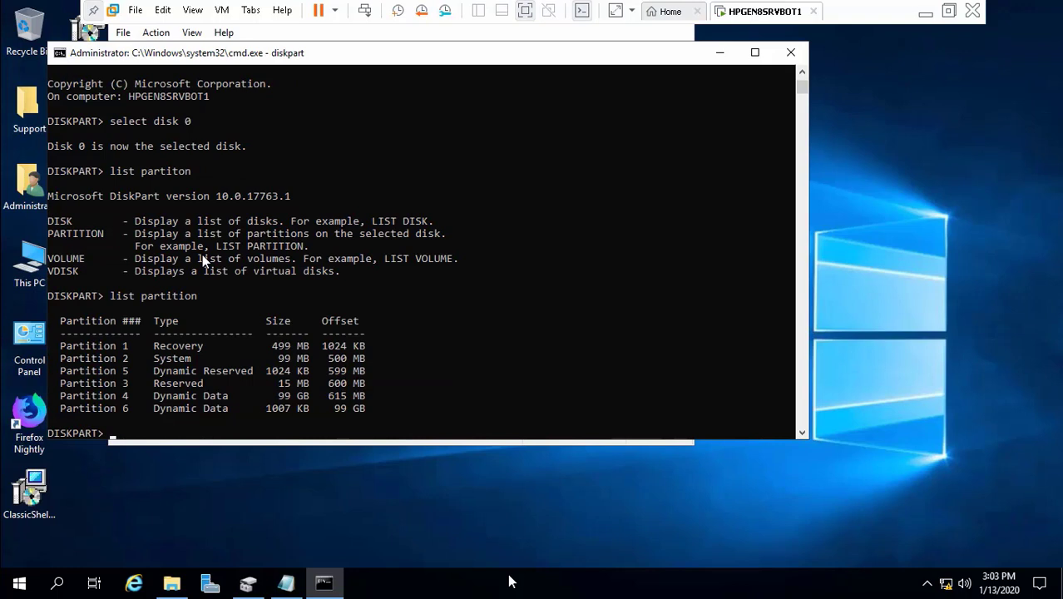
Select partition 1 on disk 0, and check the letter removal command in the PDF guide's comments.
text(select )
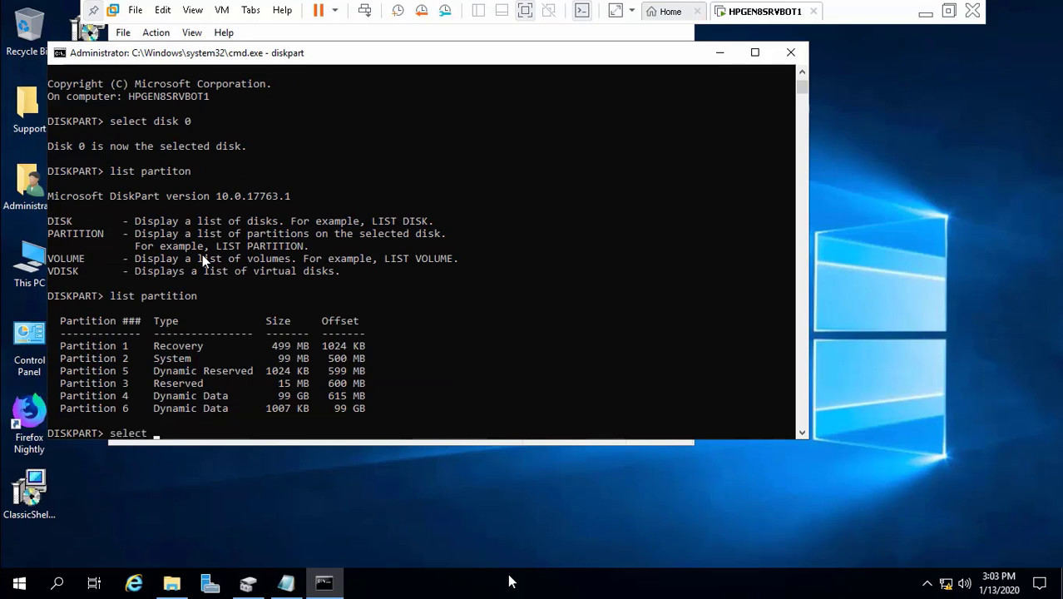
text(partition )
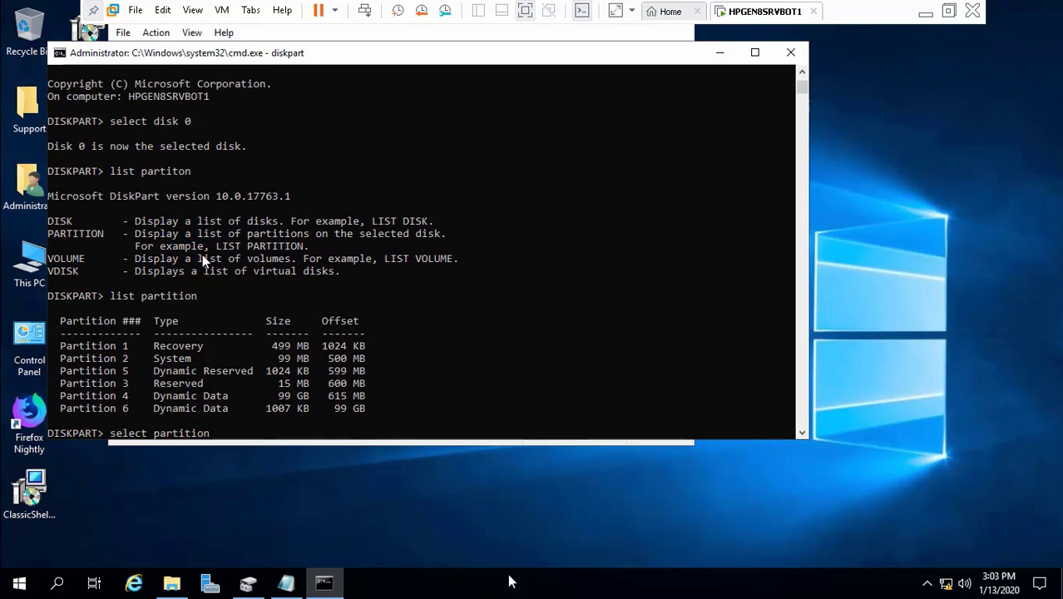
text(1)
key(Return)
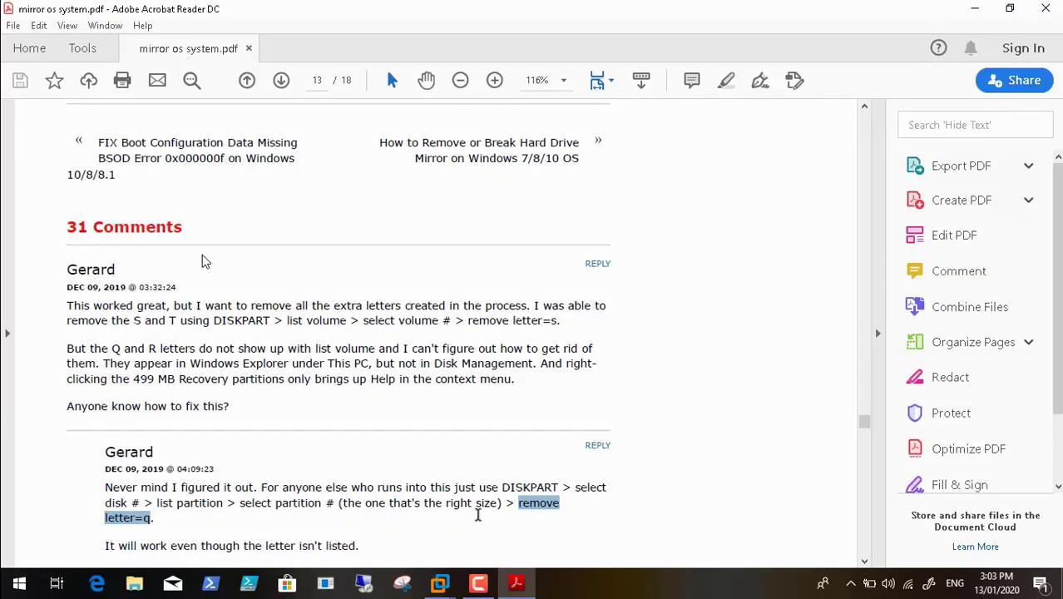
mouse_move(478, 587)
mouse_move(440, 587)
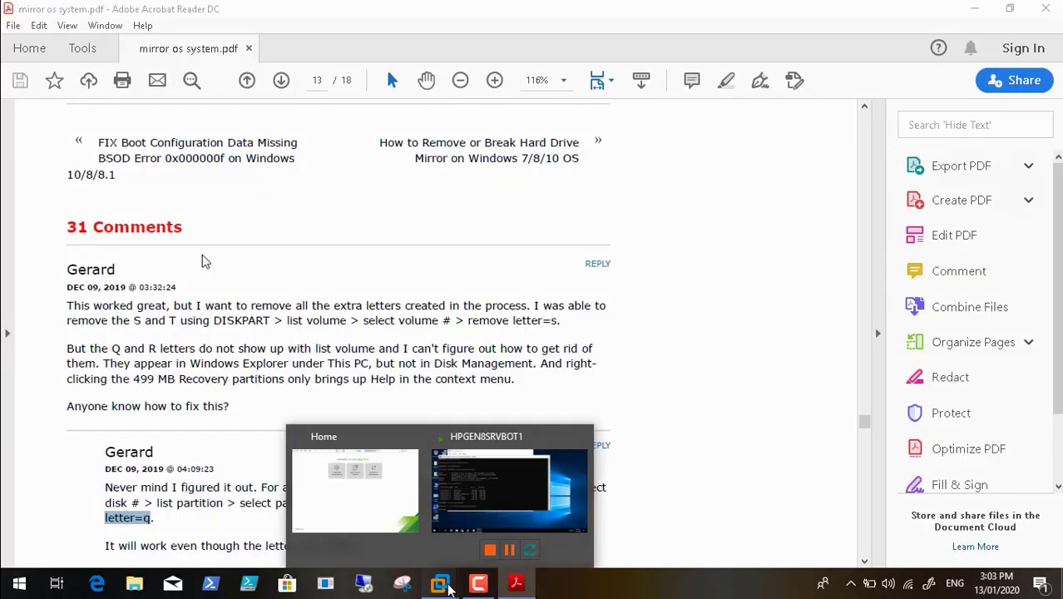
click(480, 519)
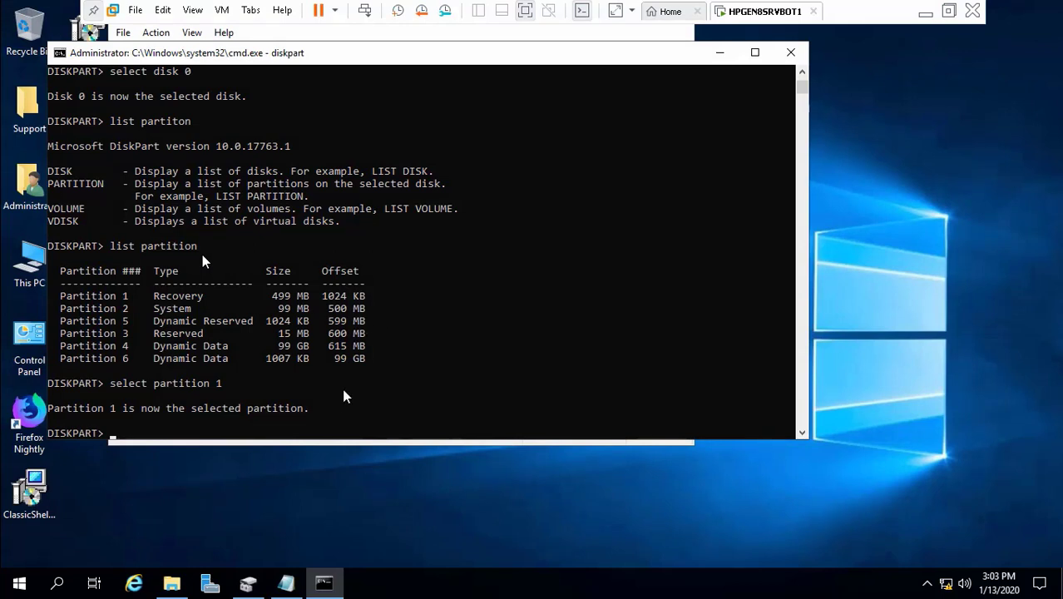
Try to remove drive letter Q from disk 0's partition 1 with remove letter=q, rechecking the syntax in the PDF guide.
click(320, 434)
text(remove)
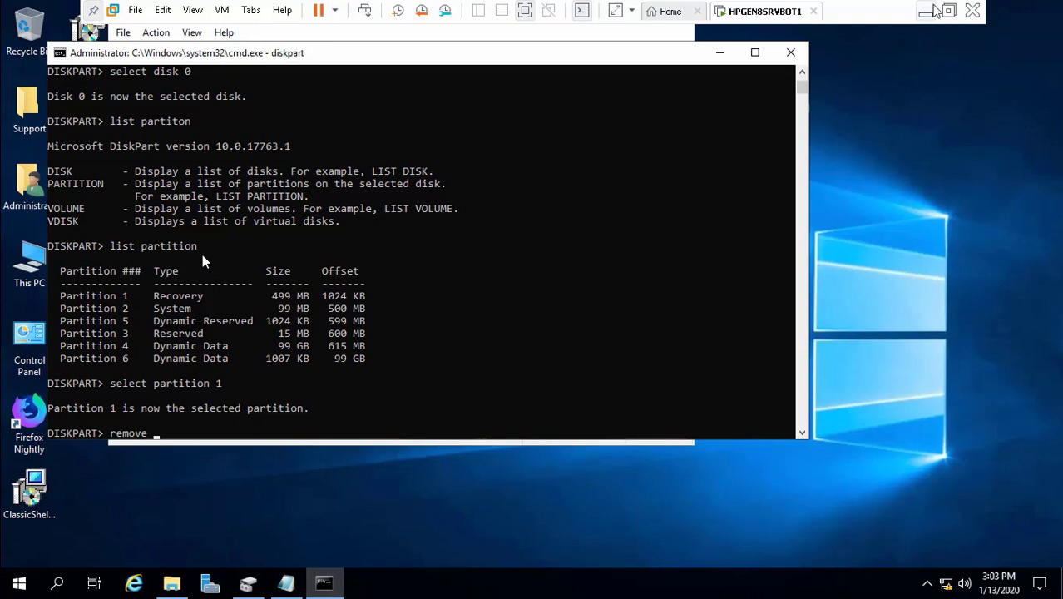
click(926, 14)
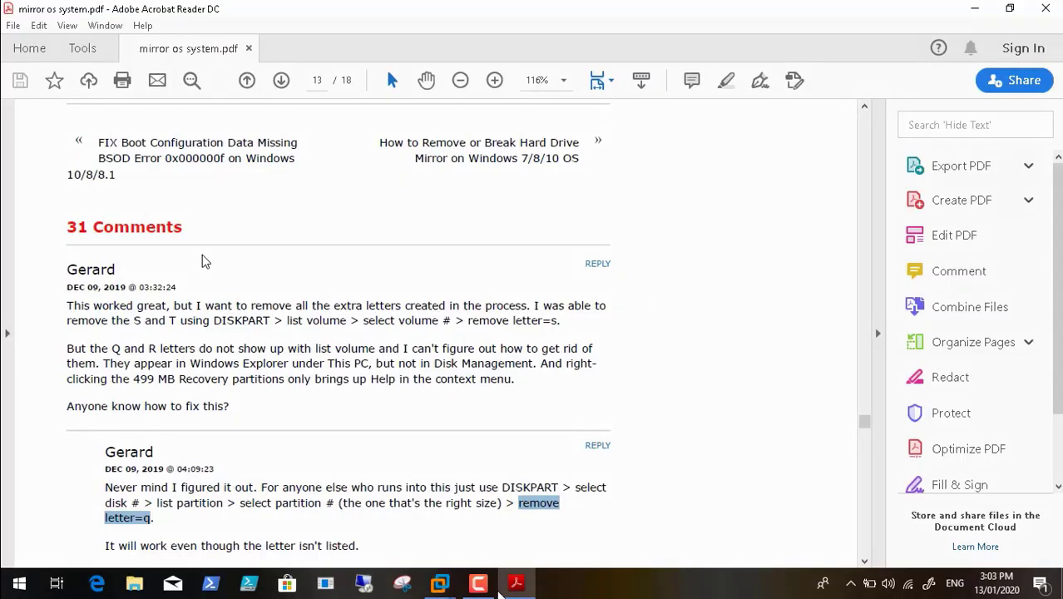
click(439, 583)
click(502, 511)
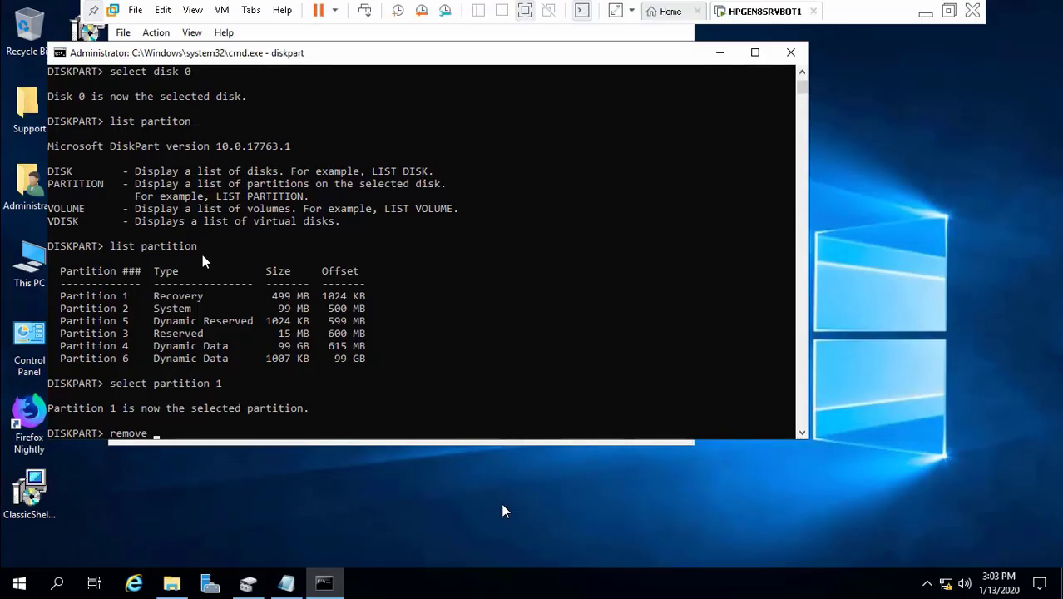
click(275, 436)
text(letter=)
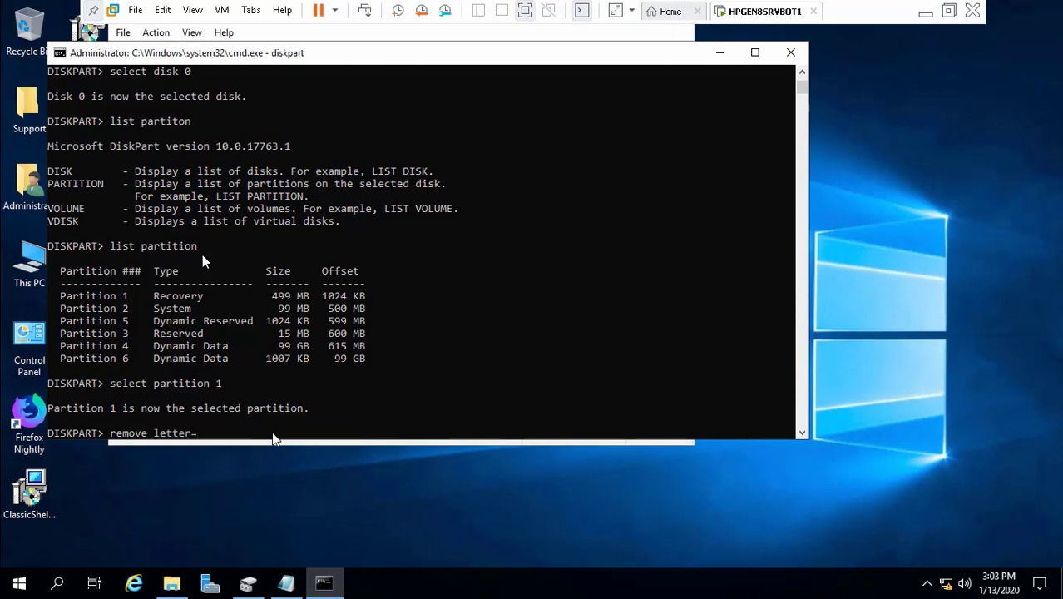
text(q)
key(Return)
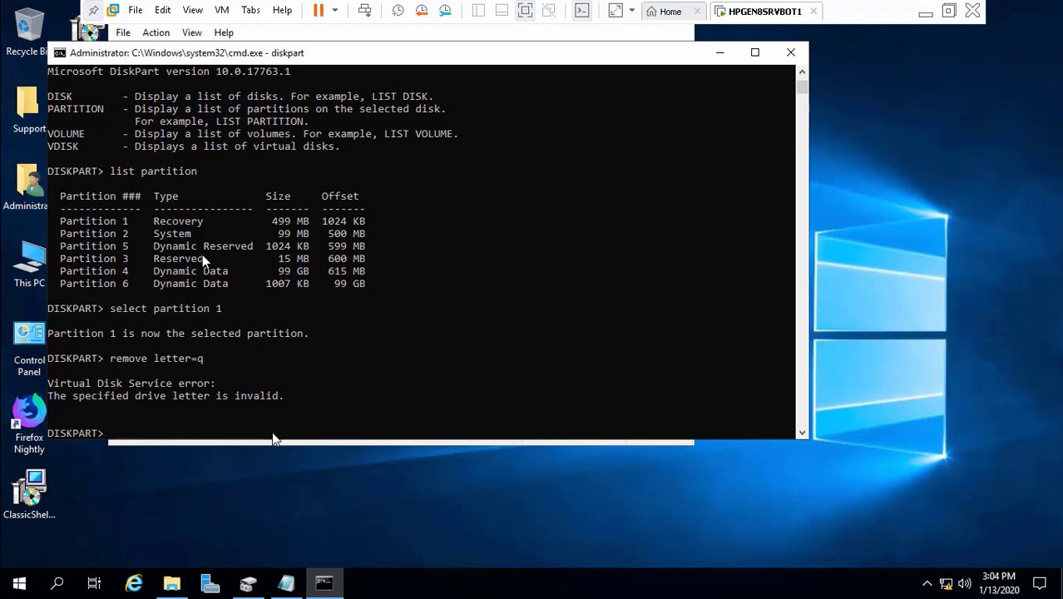
Try to remove drive letter R from disk 0's partition 1 with remove letter=r.
key(Up)
key(BackSpace)
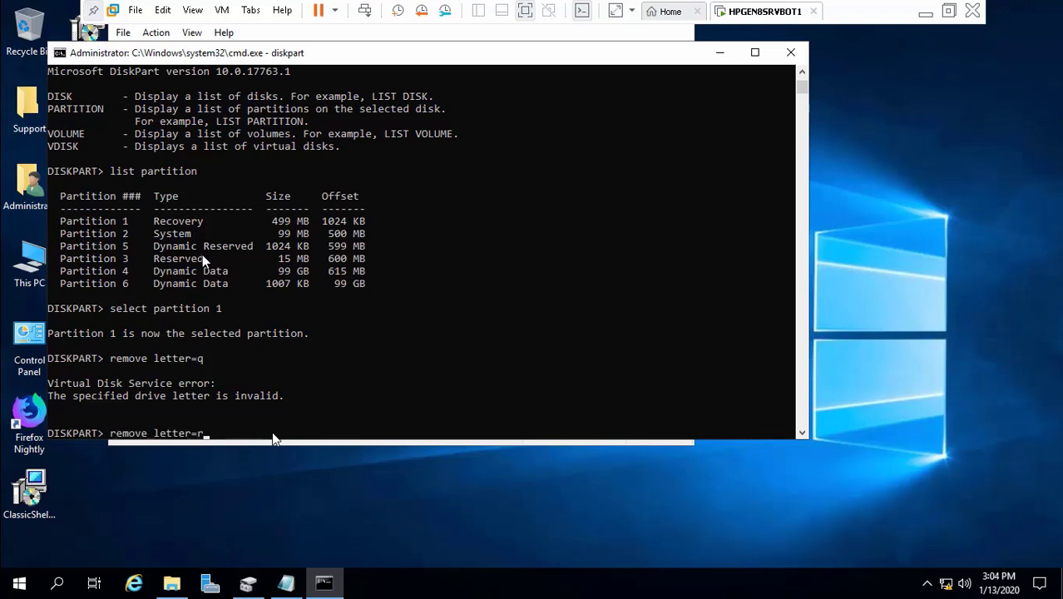
text(r)
key(Return)
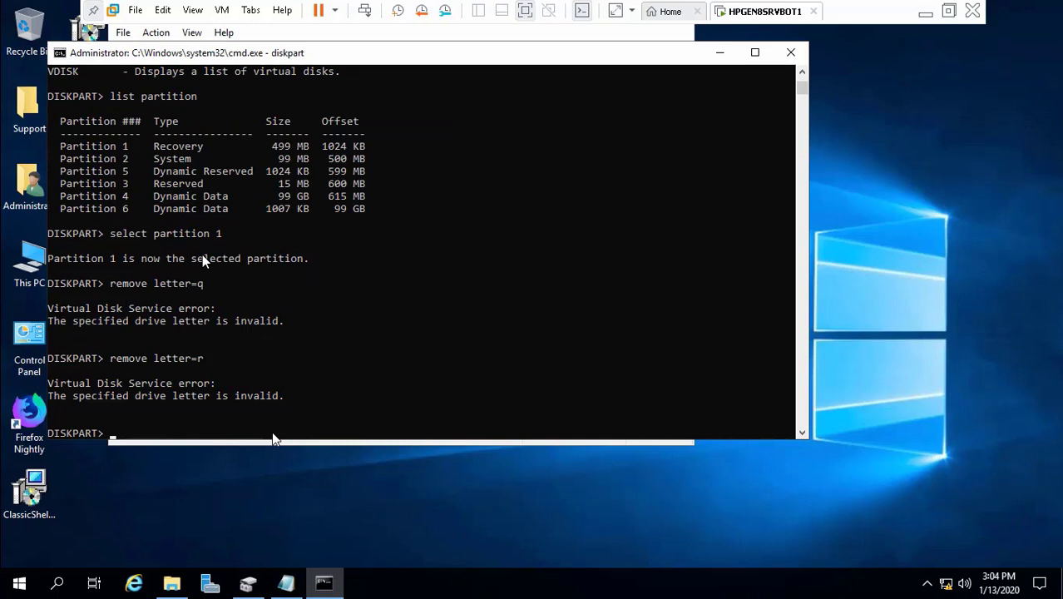
Compare the Recovery drives shown in This PC with the 499 MB partition on Disk 1 in Disk Management.
click(170, 583)
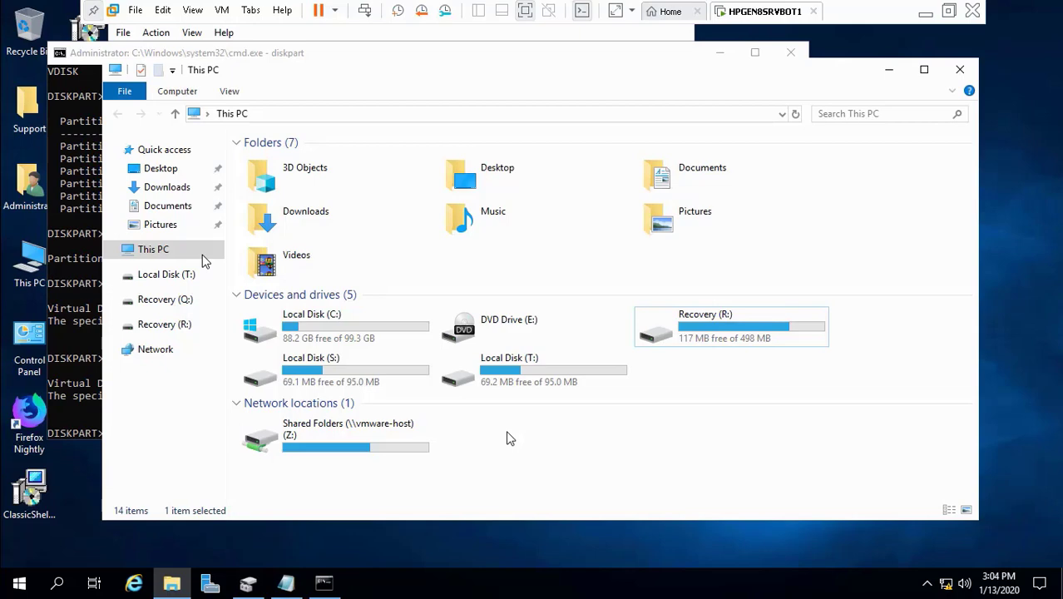
click(248, 584)
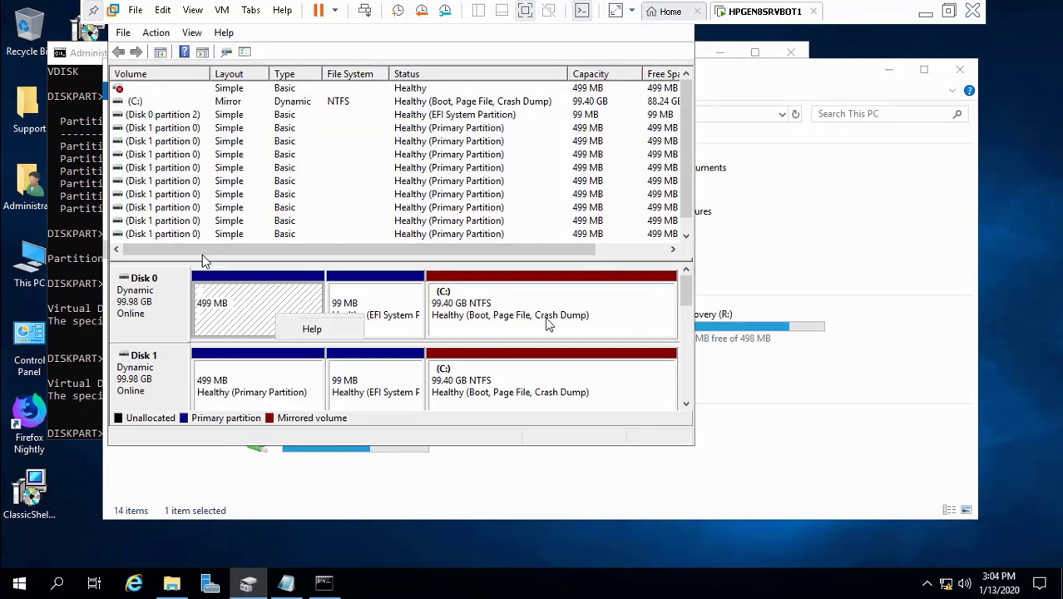
click(277, 394)
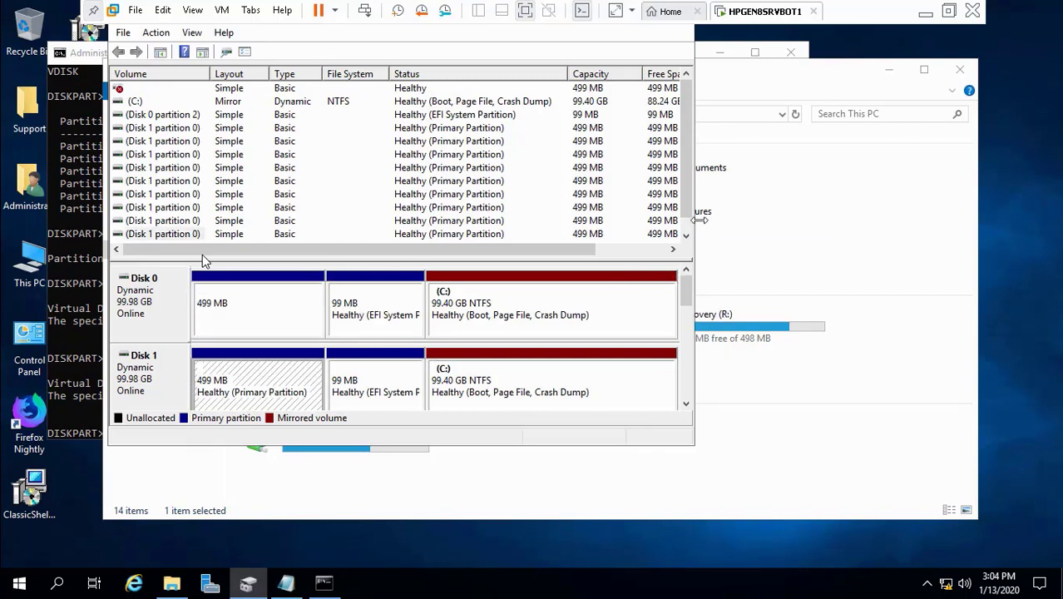
click(849, 276)
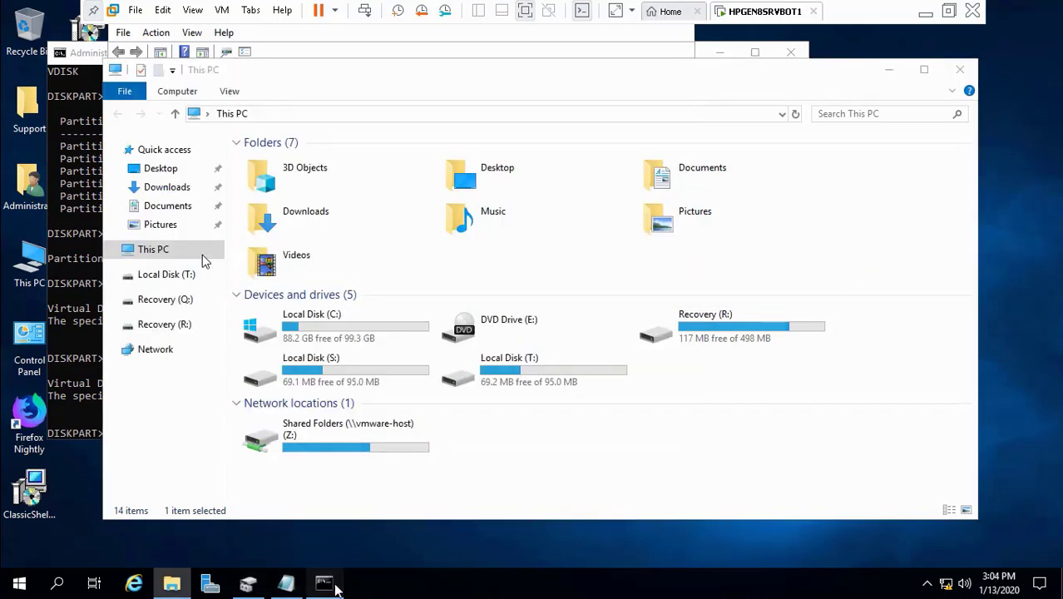
Return to the DiskPart window and select disk 1.
click(326, 584)
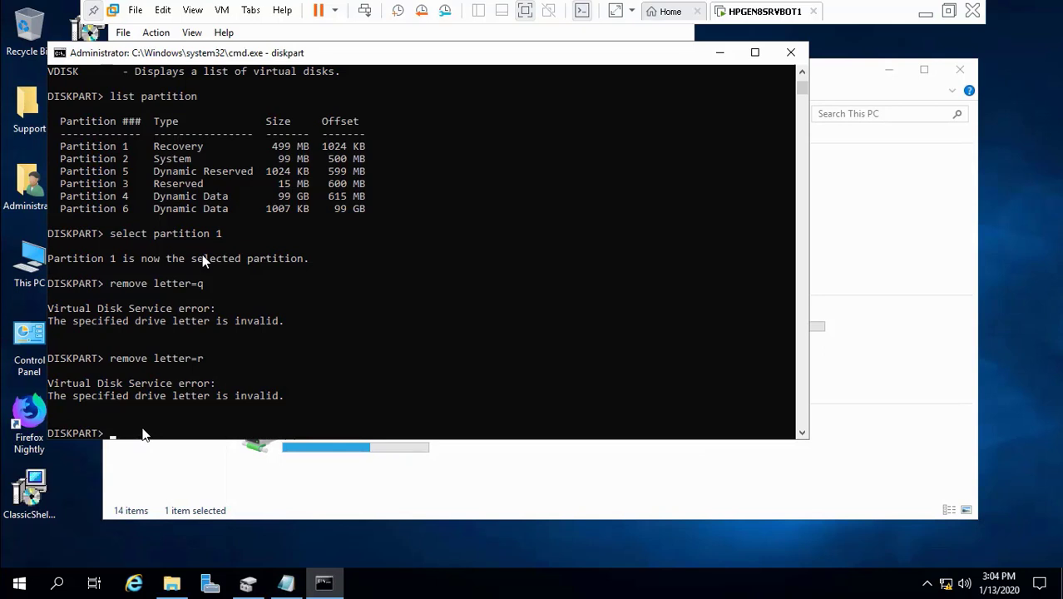
text(selet)
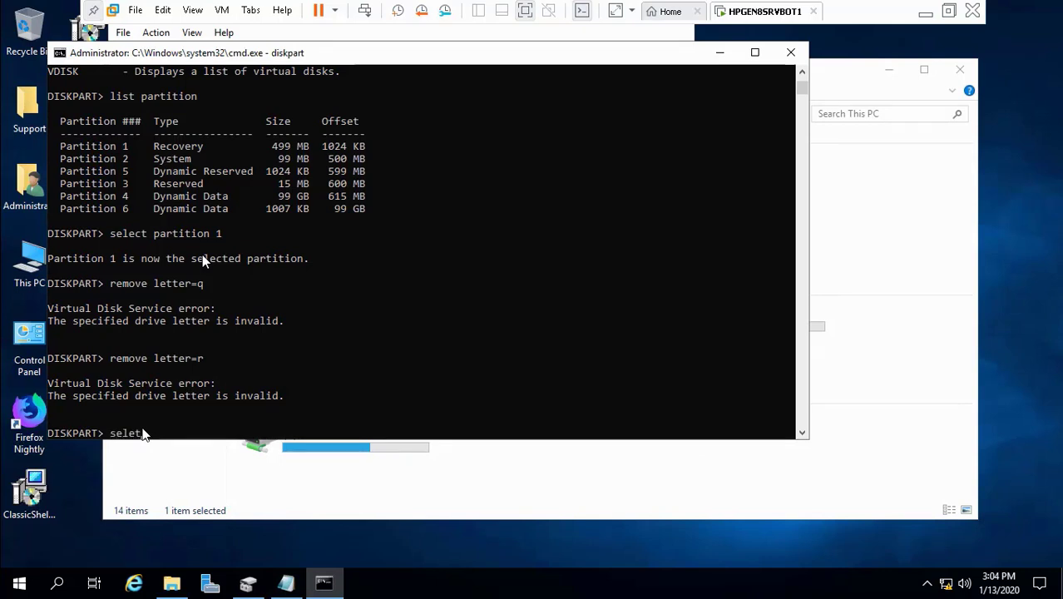
key(BackSpace)
text(ct doi)
key(BackSpace)
key(BackSpace)
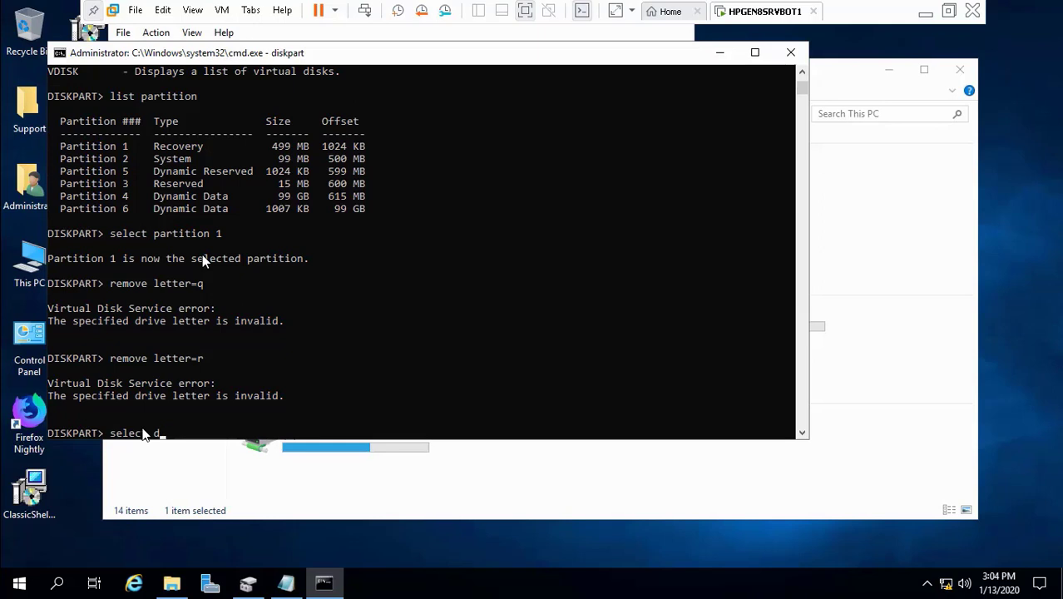
text(isk 1)
key(Return)
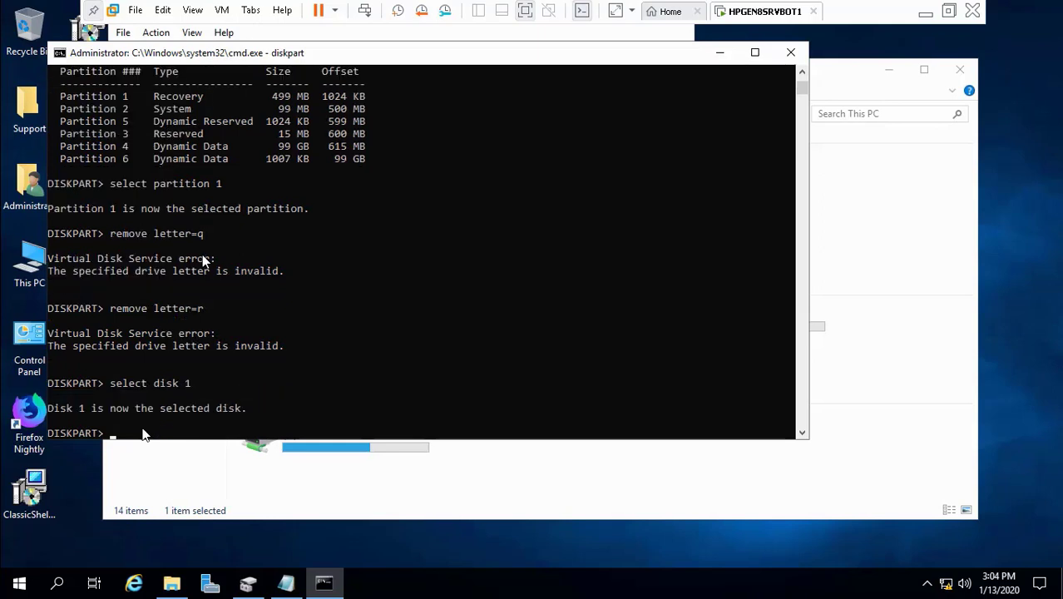
List the partitions on disk 1 and select partition 1, the Recovery partition.
text(list parti)
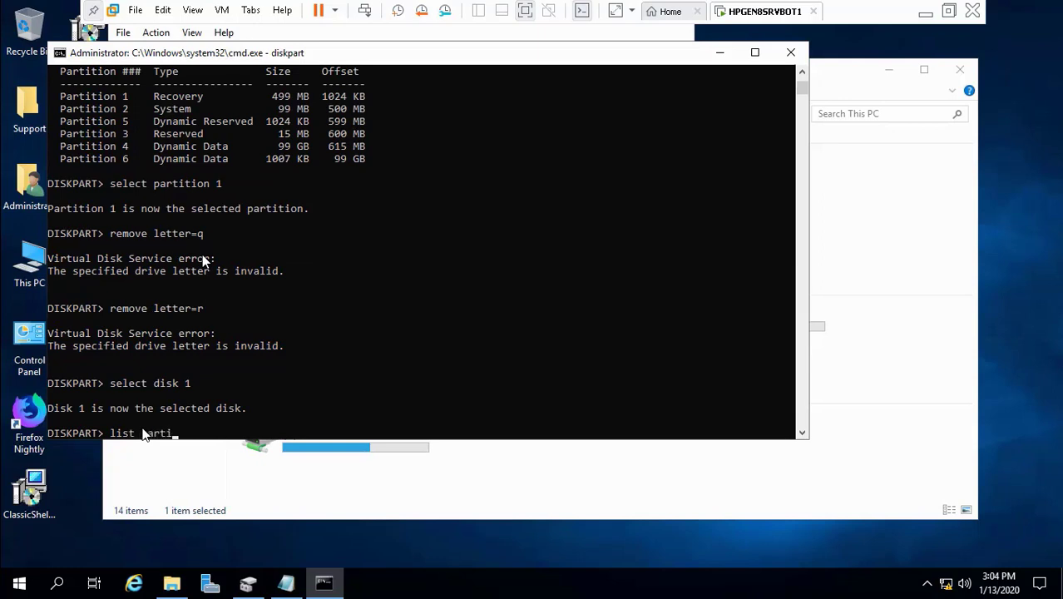
key(BackSpace)
text(ition)
key(Return)
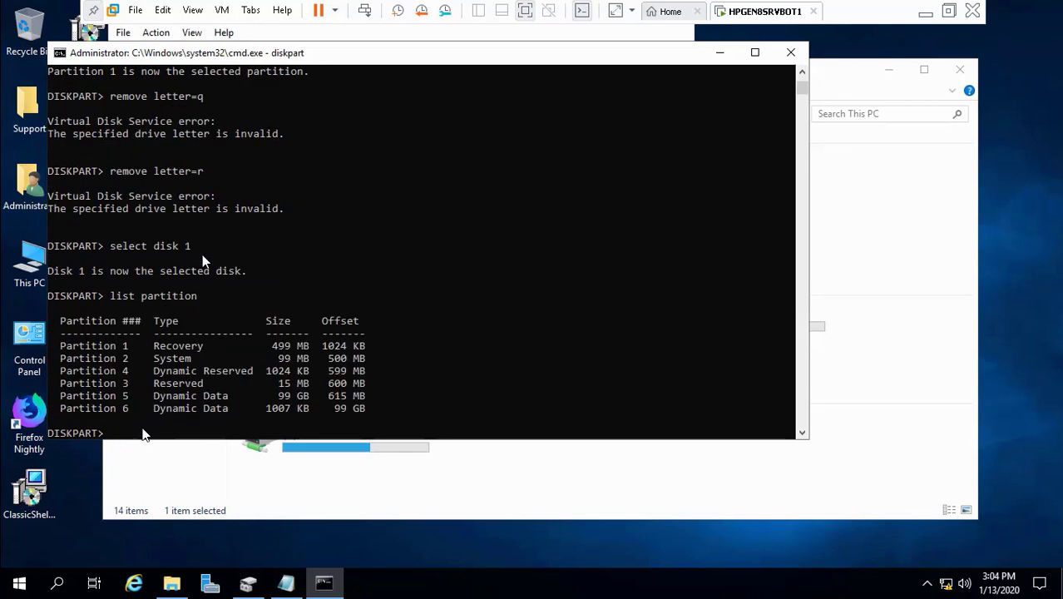
text(select partitio)
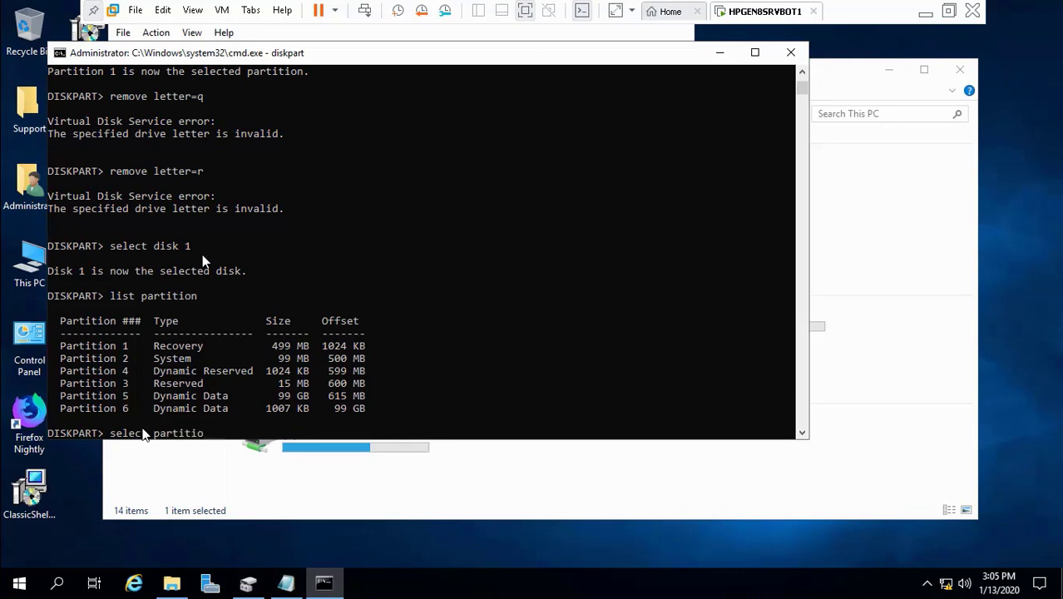
text(n 1)
key(Return)
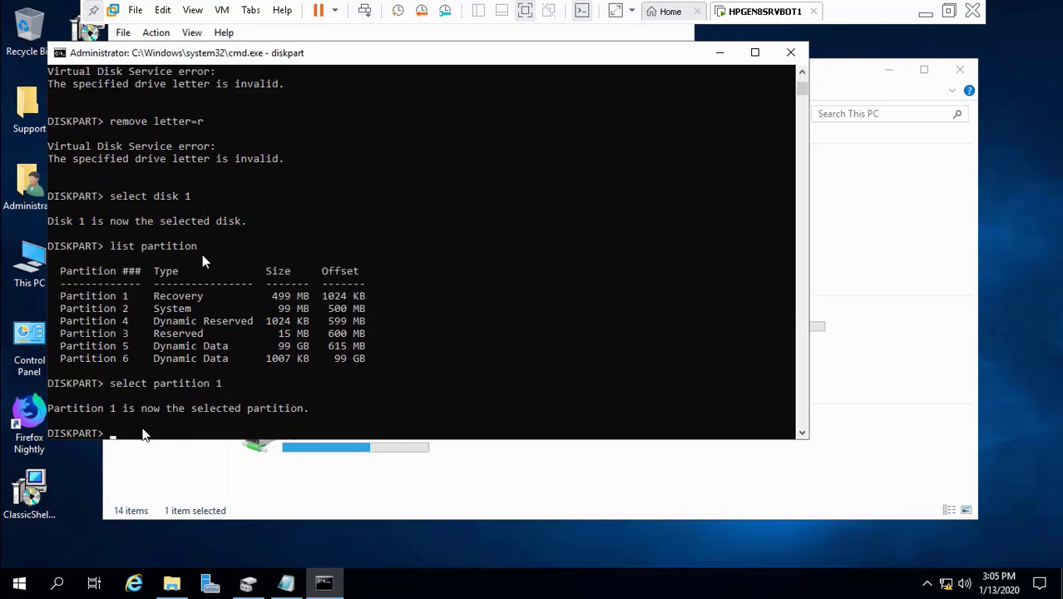
Remove drive letter R from disk 1's partition 1 with remove letter=r, checking the letter in This PC before running it.
text(remove letter)
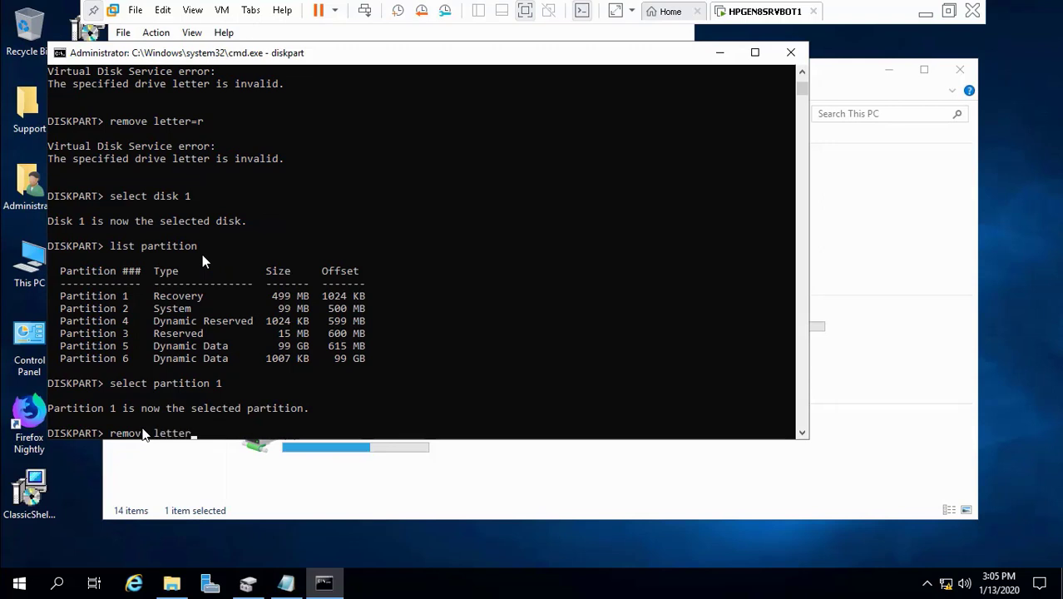
text(=r)
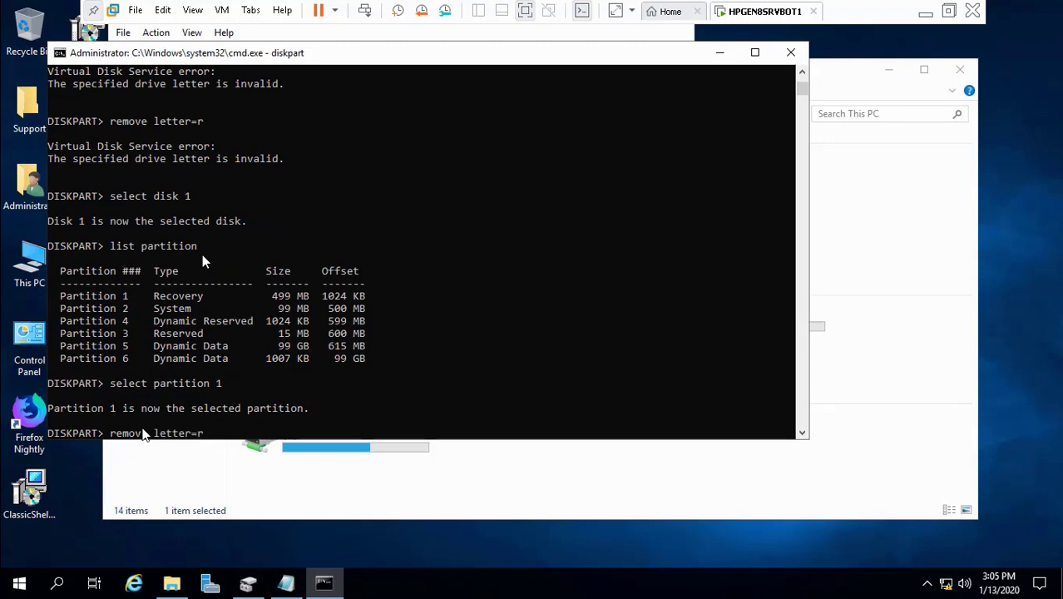
click(717, 54)
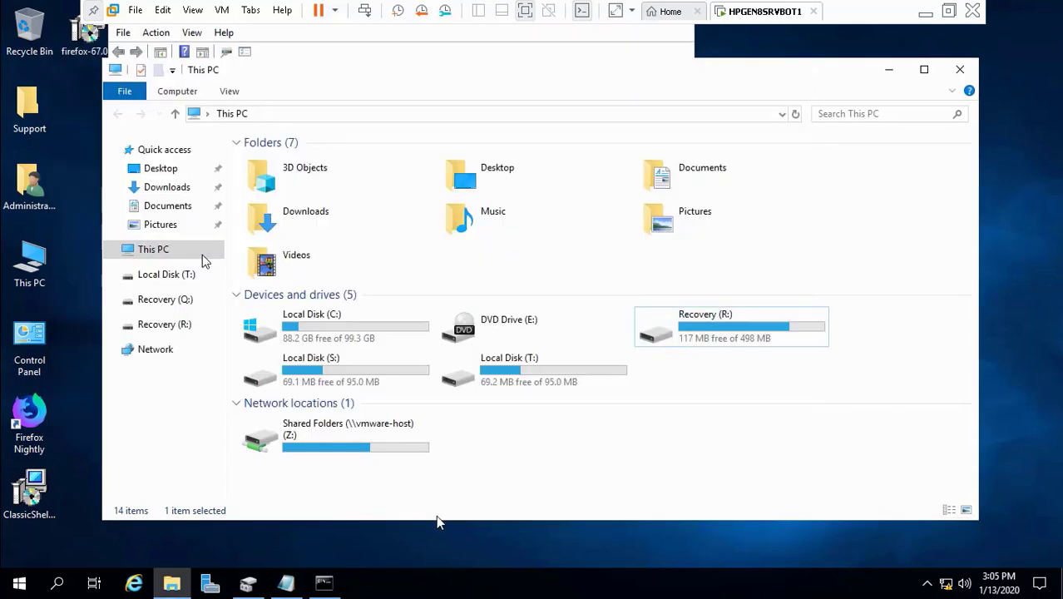
click(331, 581)
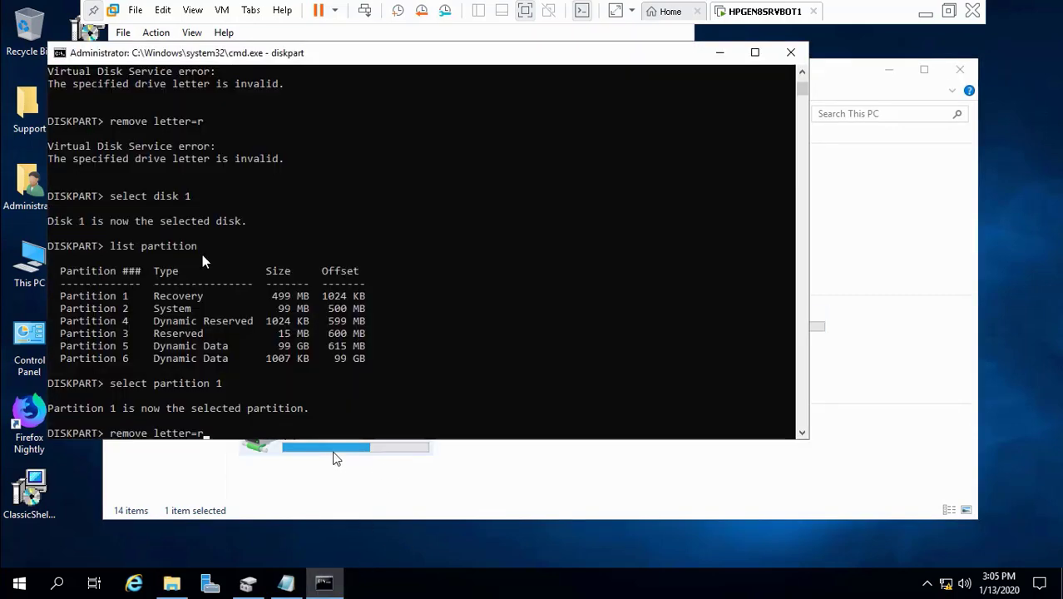
key(Return)
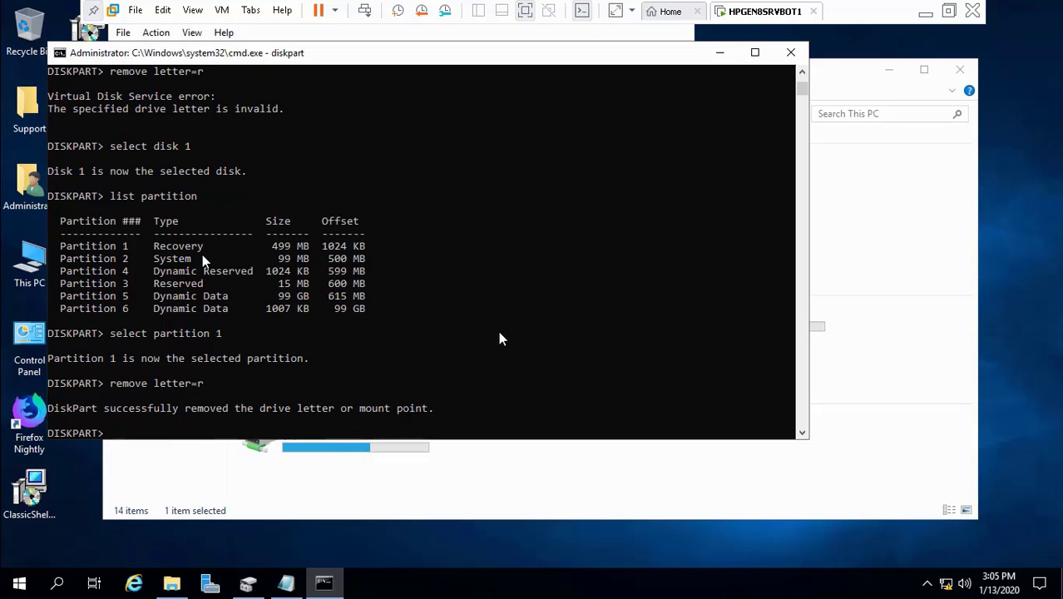
Check the remaining drive letters in This PC, then select disk 0 in DiskPart and list its partitions.
click(720, 54)
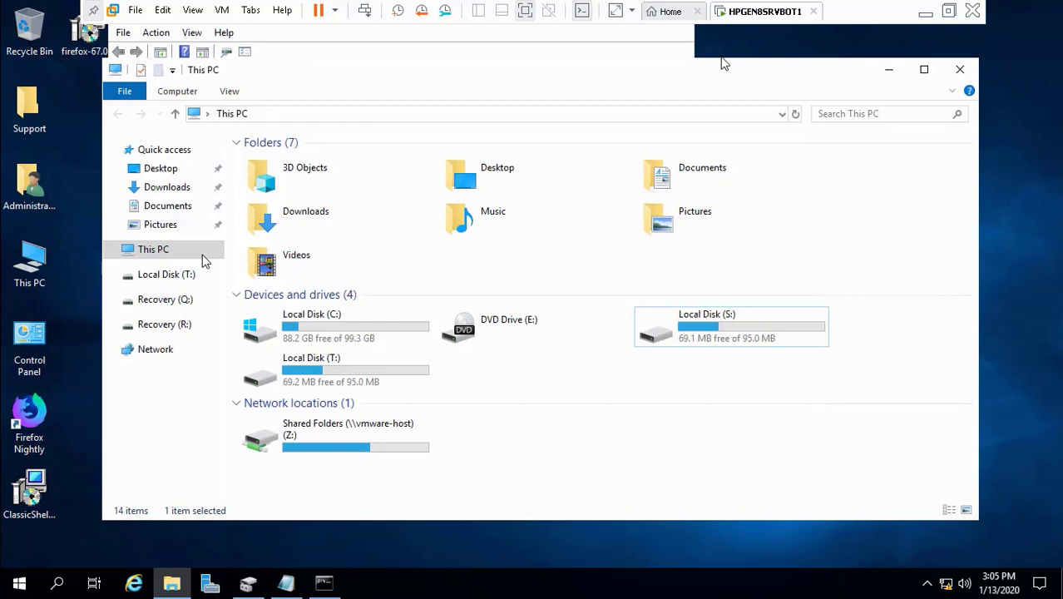
click(324, 584)
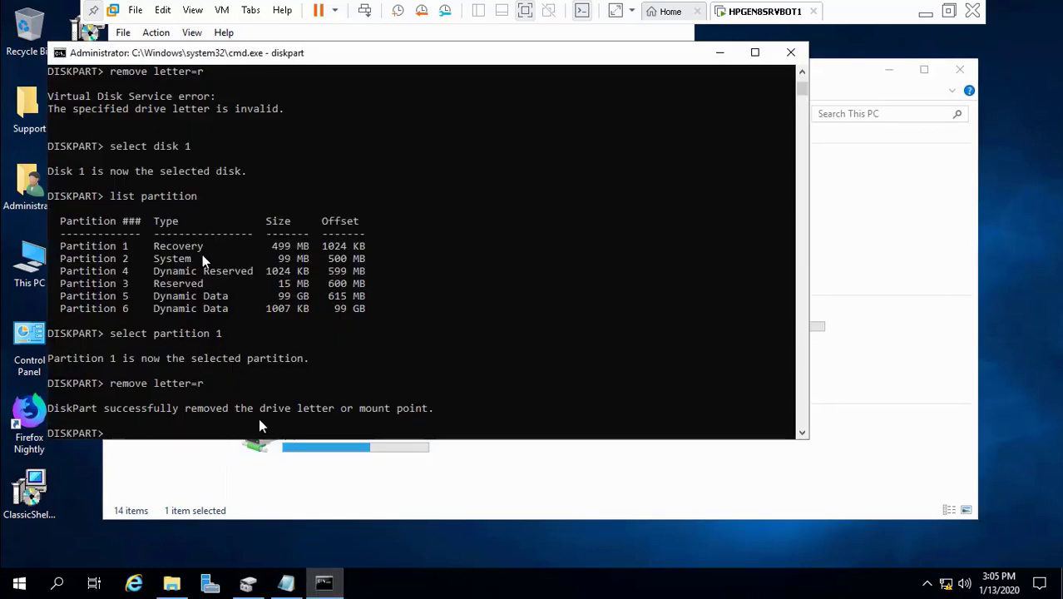
text(select disk 0)
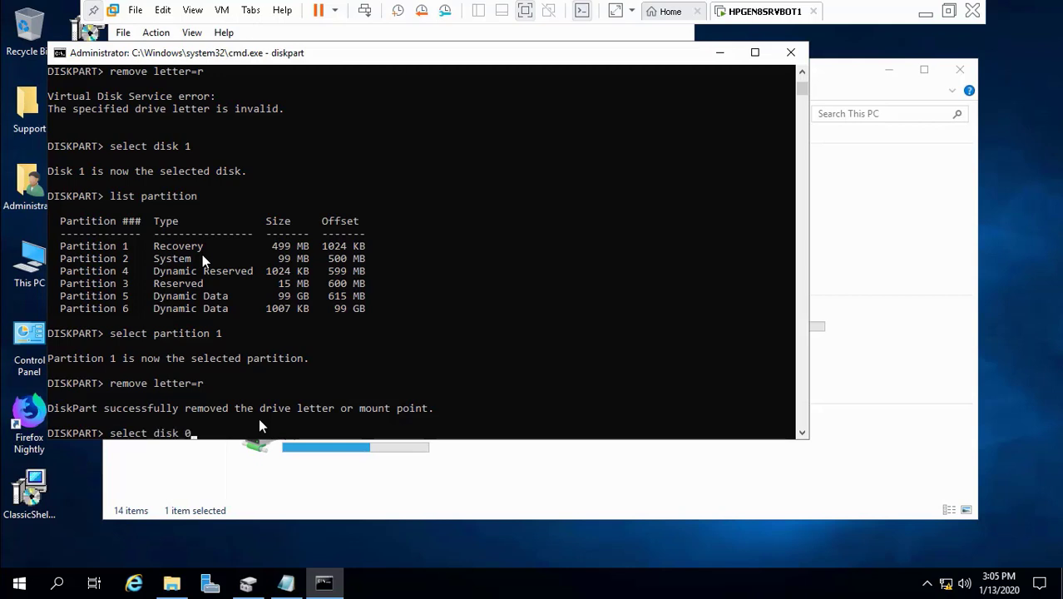
key(Return)
text(l)
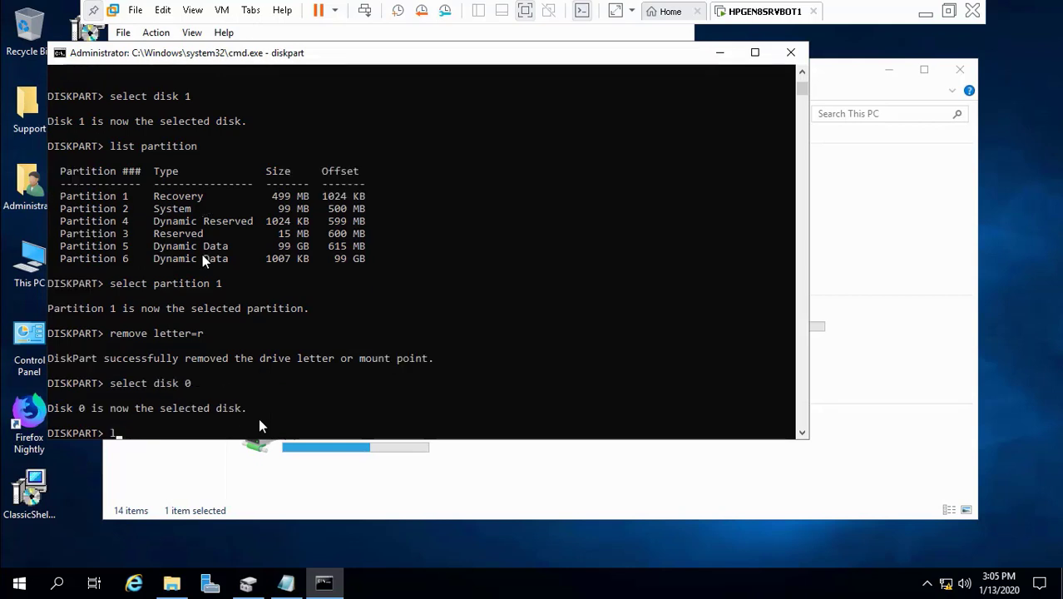
text(ist partition)
key(Return)
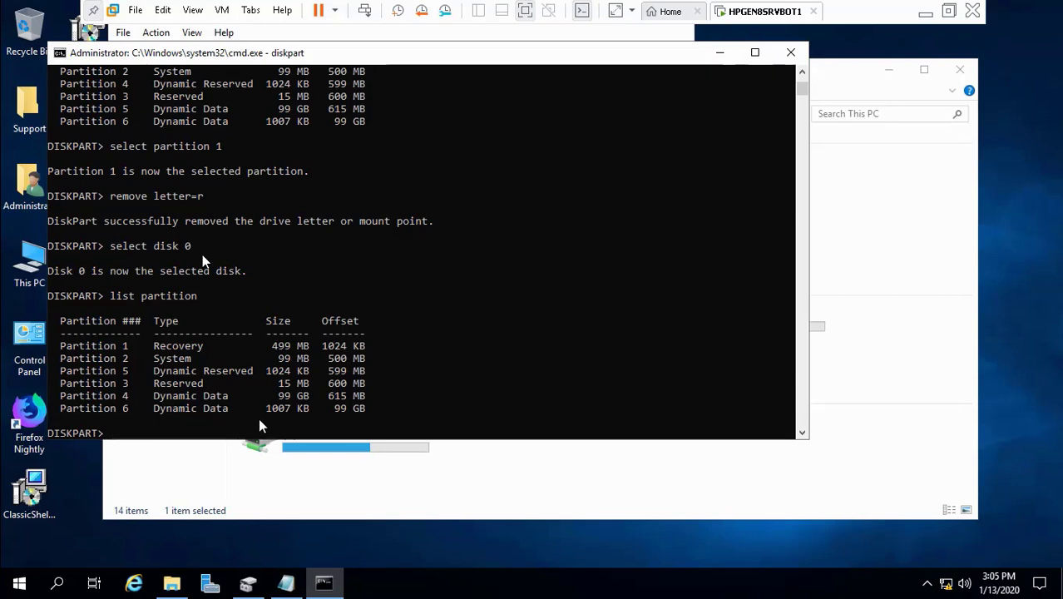
Select partition 2, the 99 MB System partition, on disk 0.
text(select)
key(BackSpace)
key(BackSpace)
key(BackSpace)
text(ele)
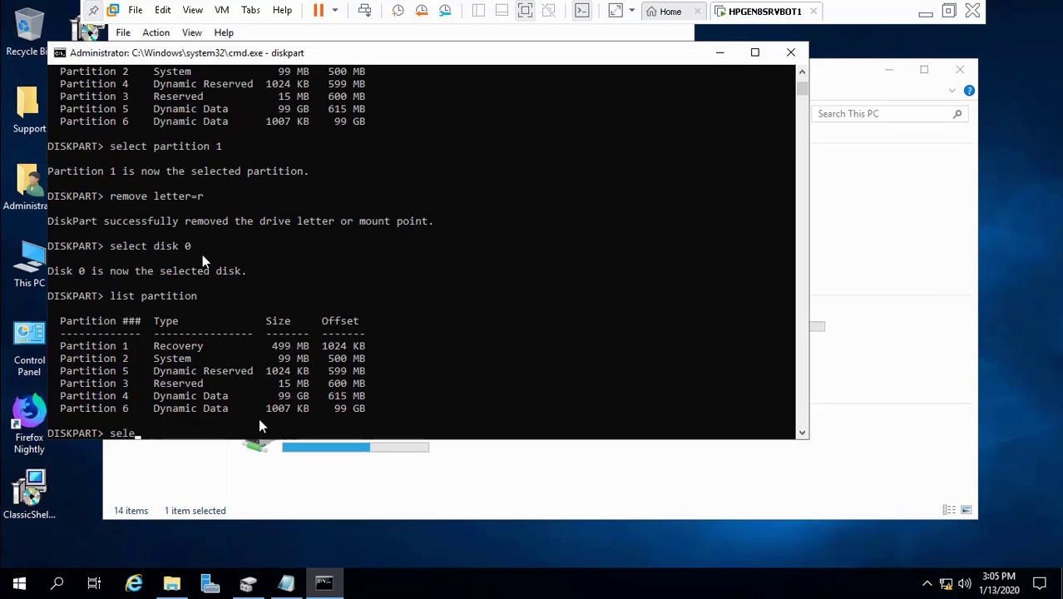
text(ct parti)
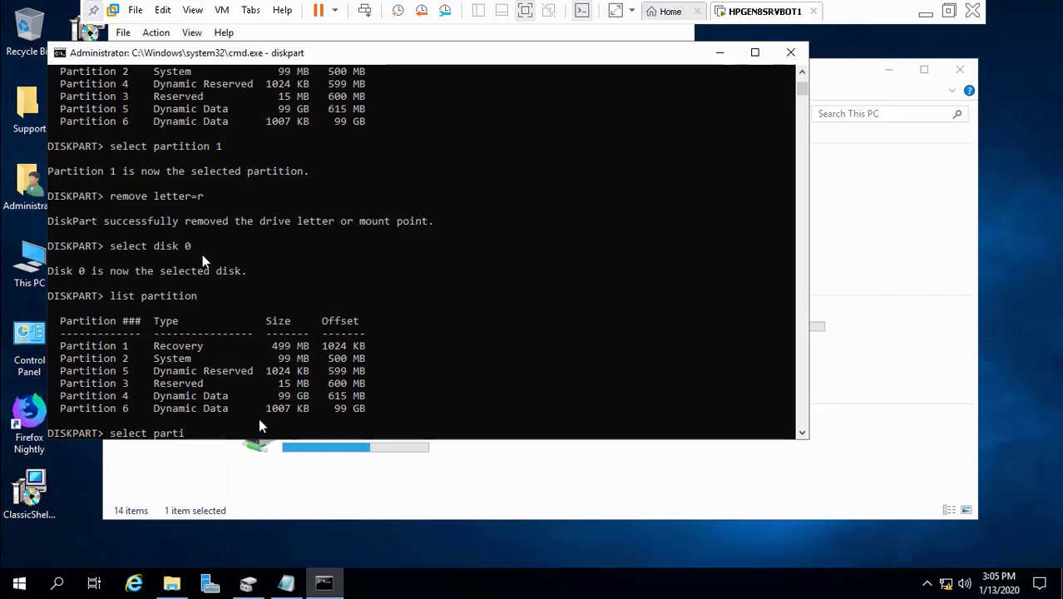
text(tion)
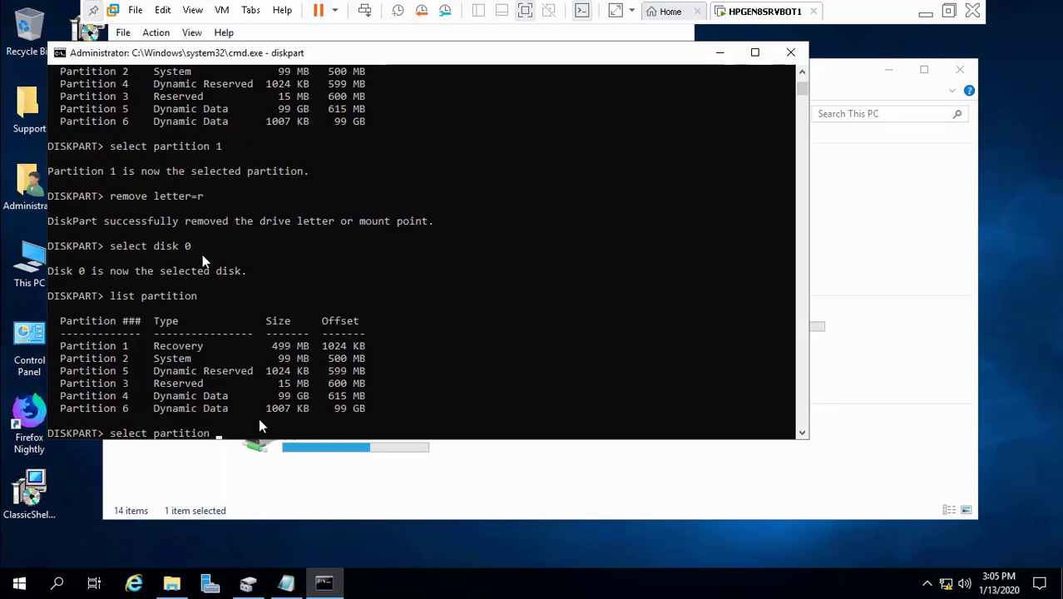
text( 2)
key(Return)
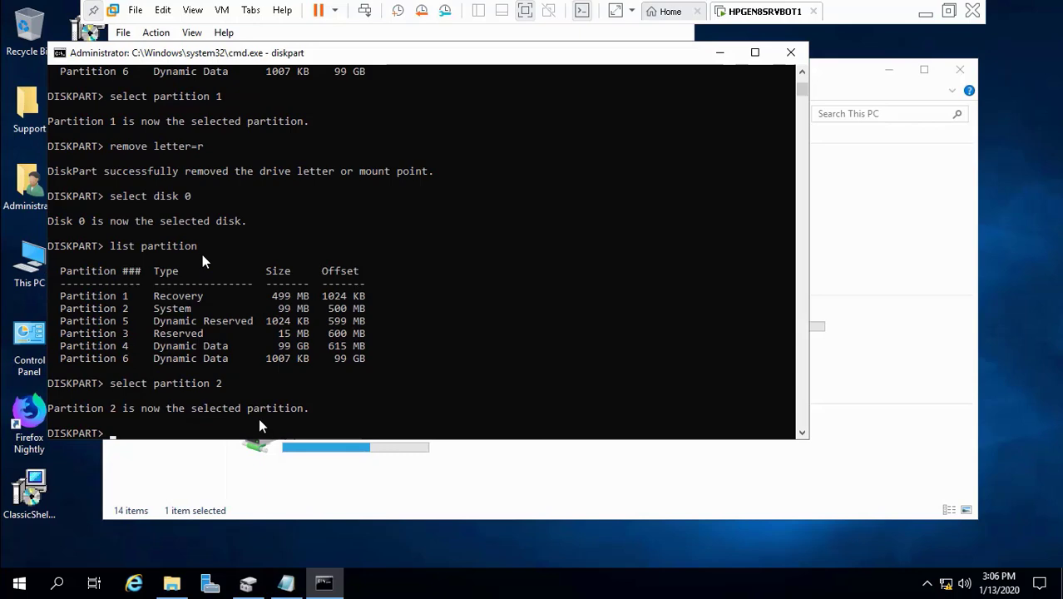
Remove drive letter S from disk 0's partition 2 with remove letter=s, checking the letter in This PC before running it.
click(718, 58)
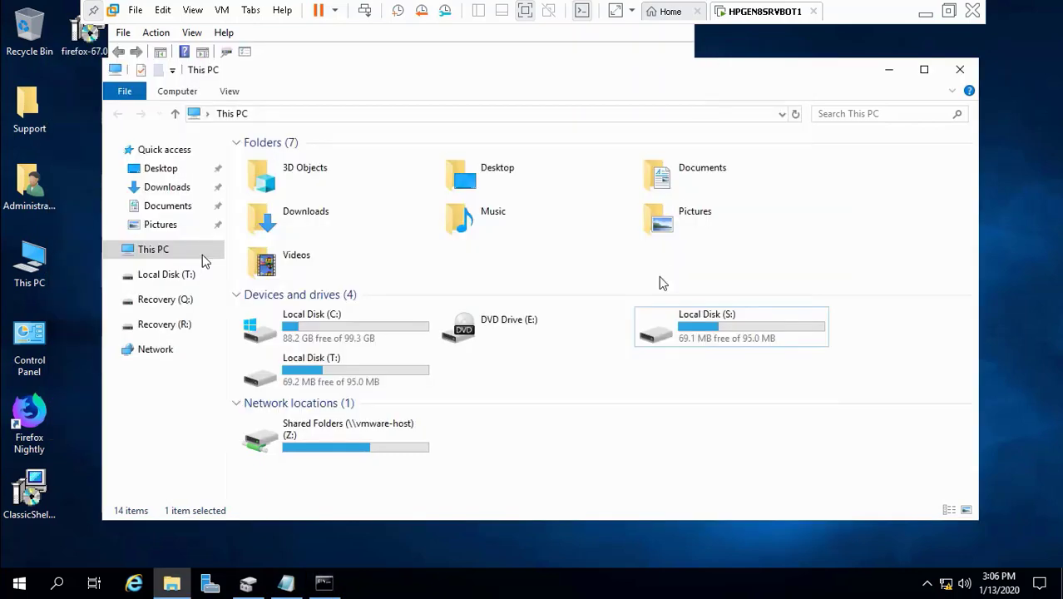
click(332, 584)
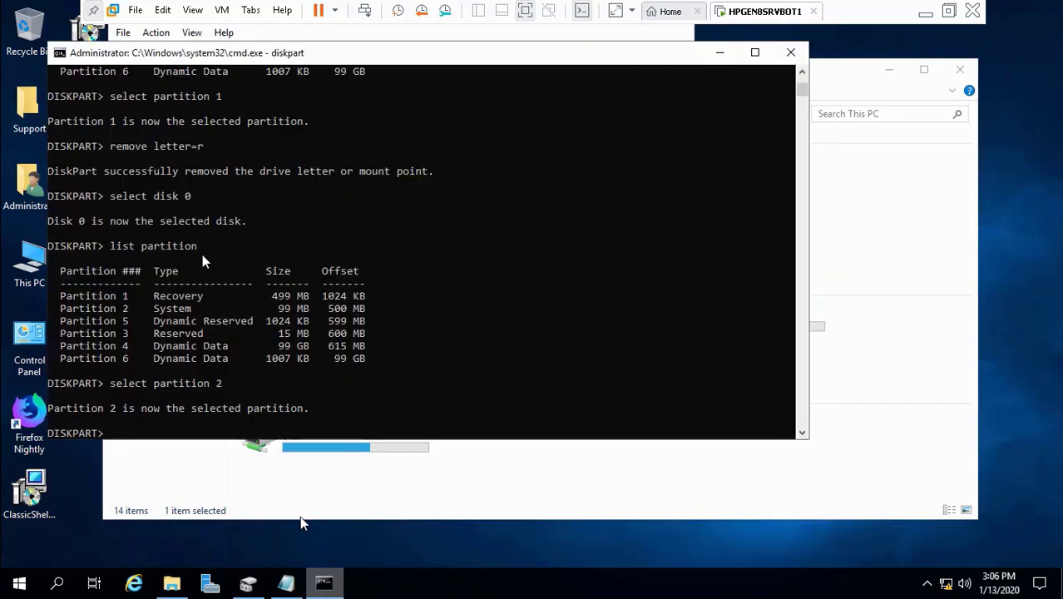
text(remove )
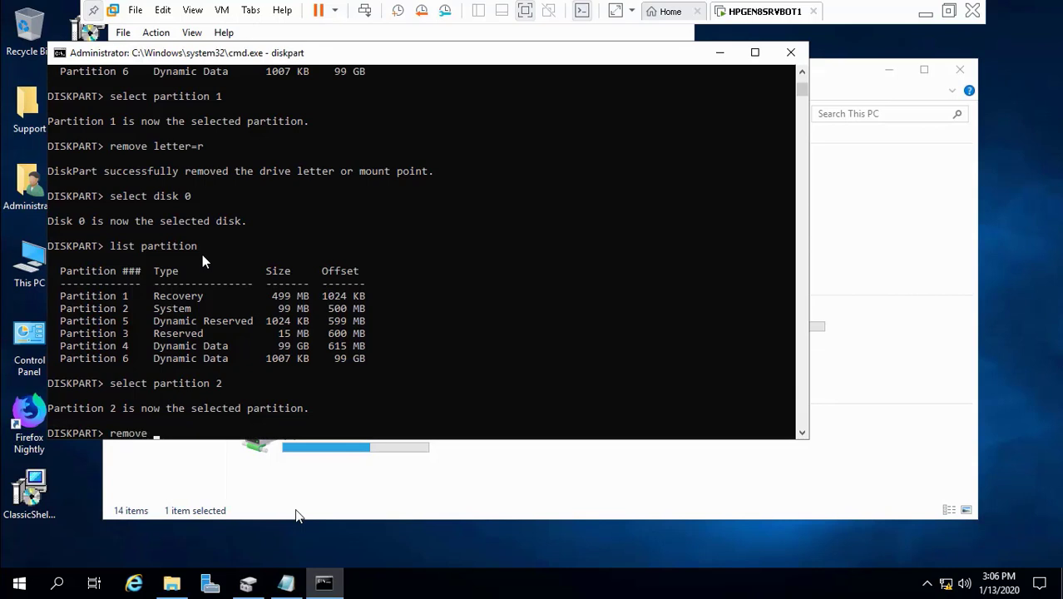
text(letter)
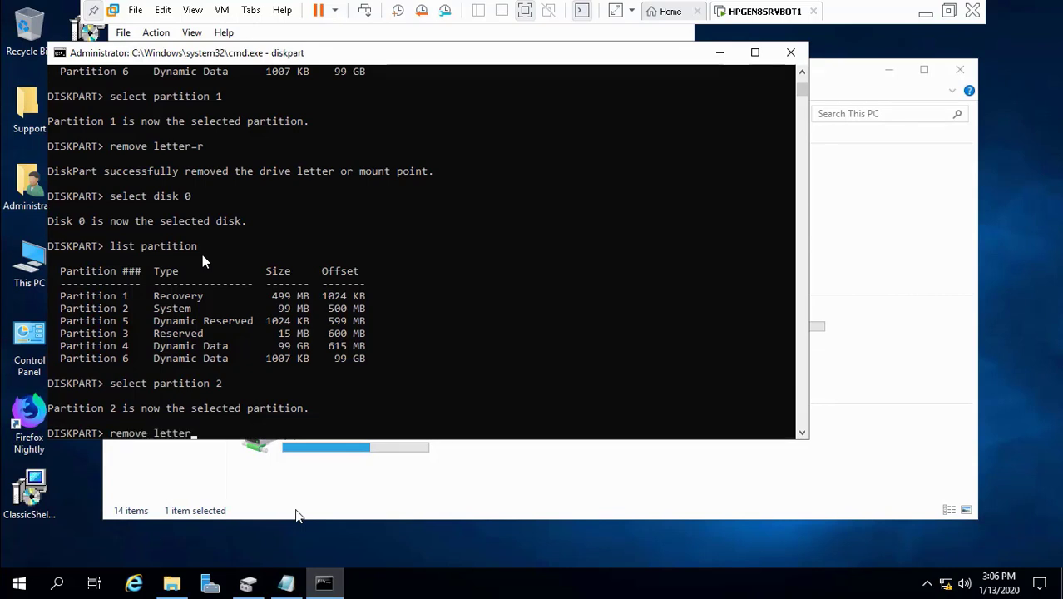
text(=s)
click(719, 54)
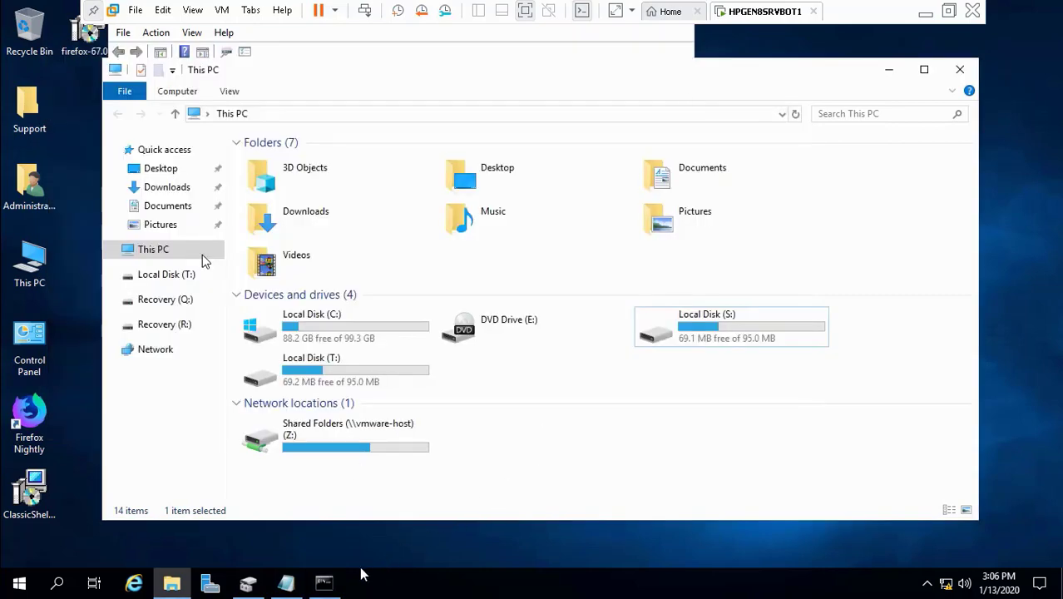
click(324, 585)
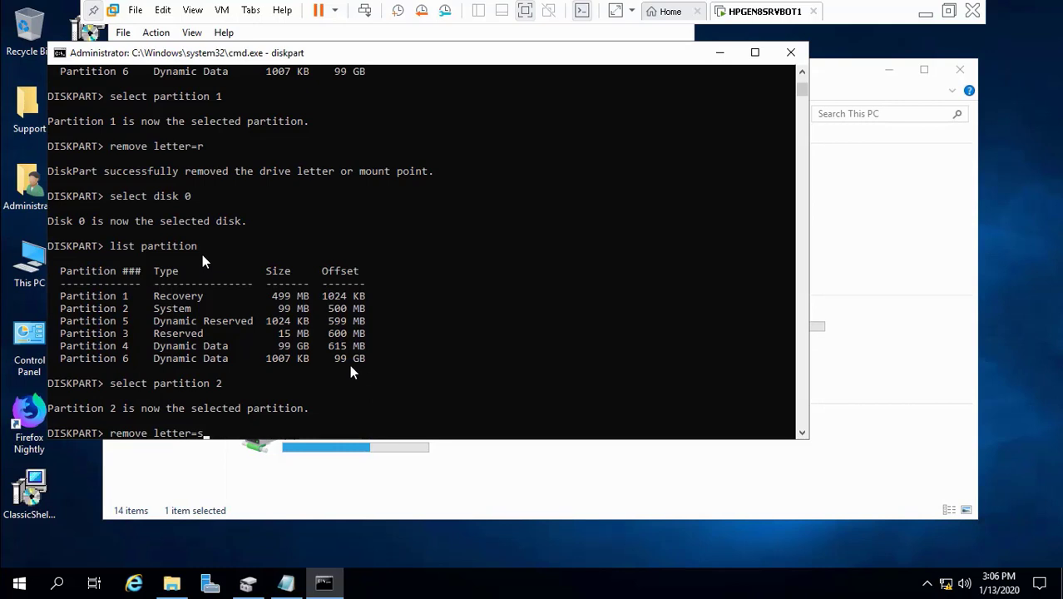
key(Return)
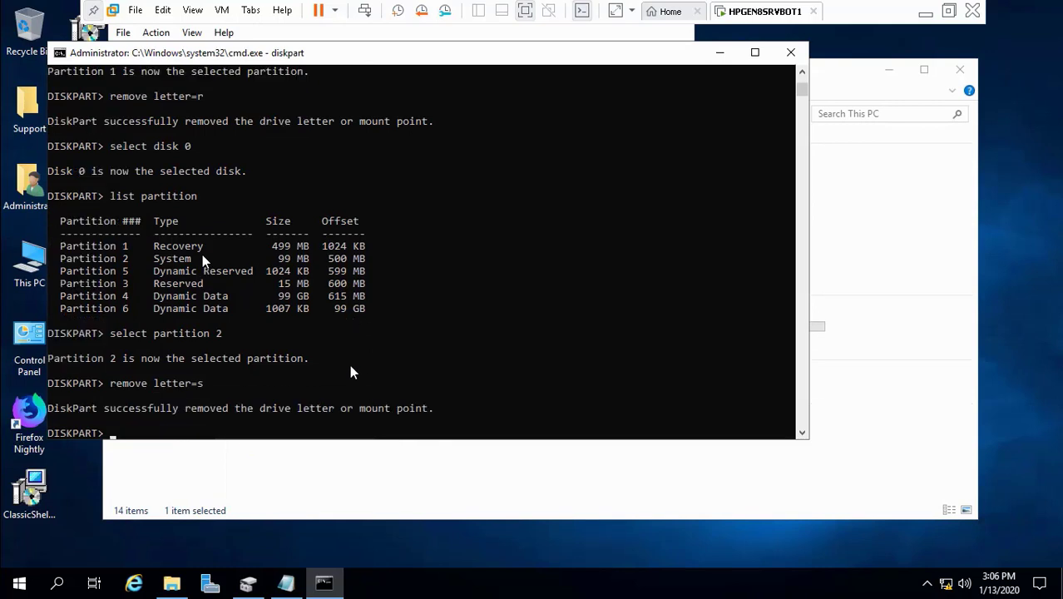
Switch DiskPart to disk 1 with select disk 1 and list its partitions.
text(select di)
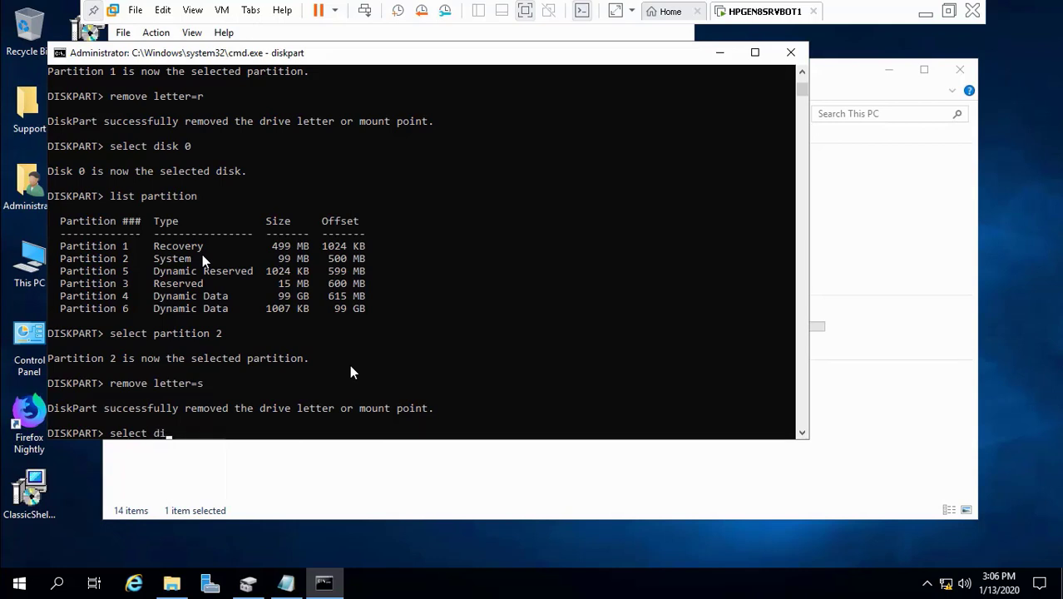
text(sk 1)
key(Return)
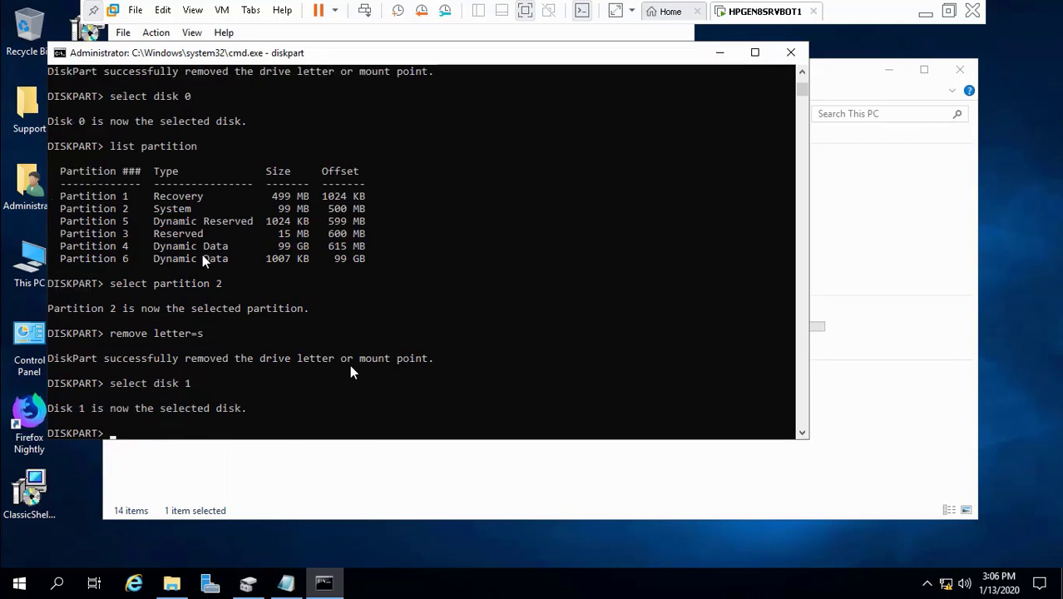
text(list)
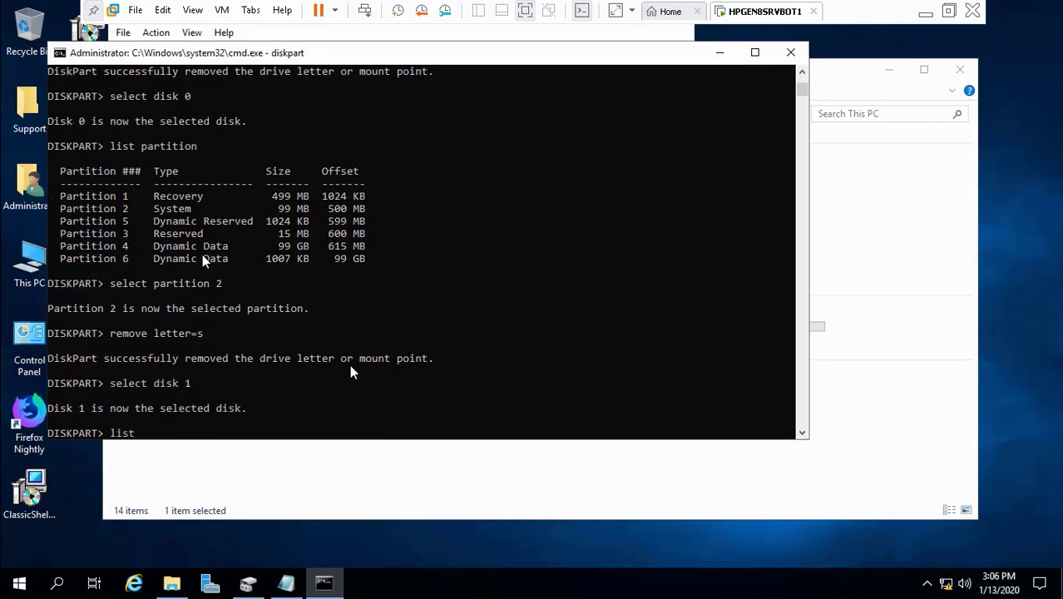
text( partition)
key(Return)
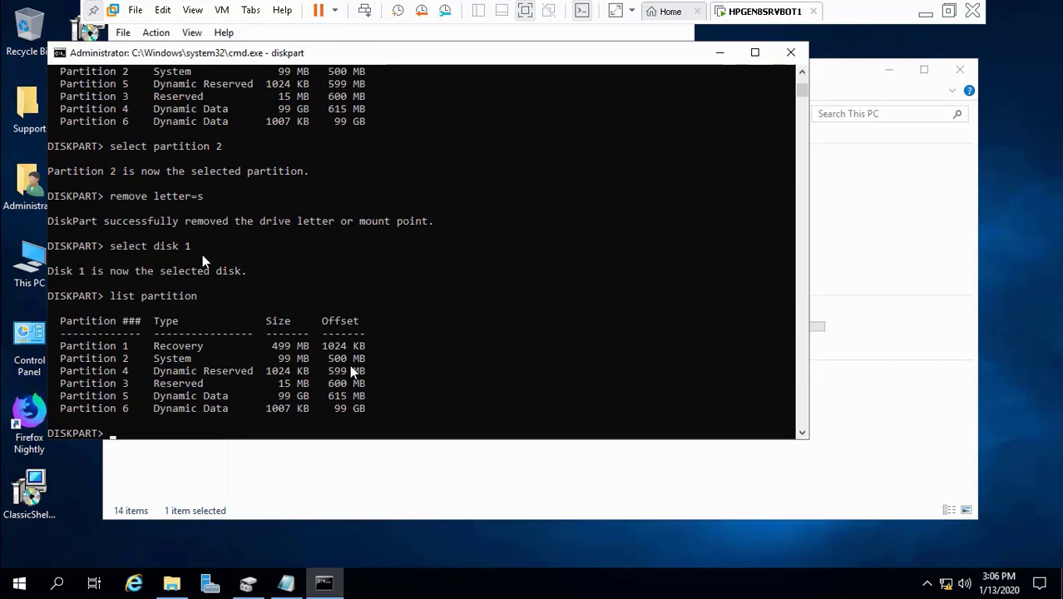
Select partition 2, the 99 MB System partition, on disk 1.
text(slect)
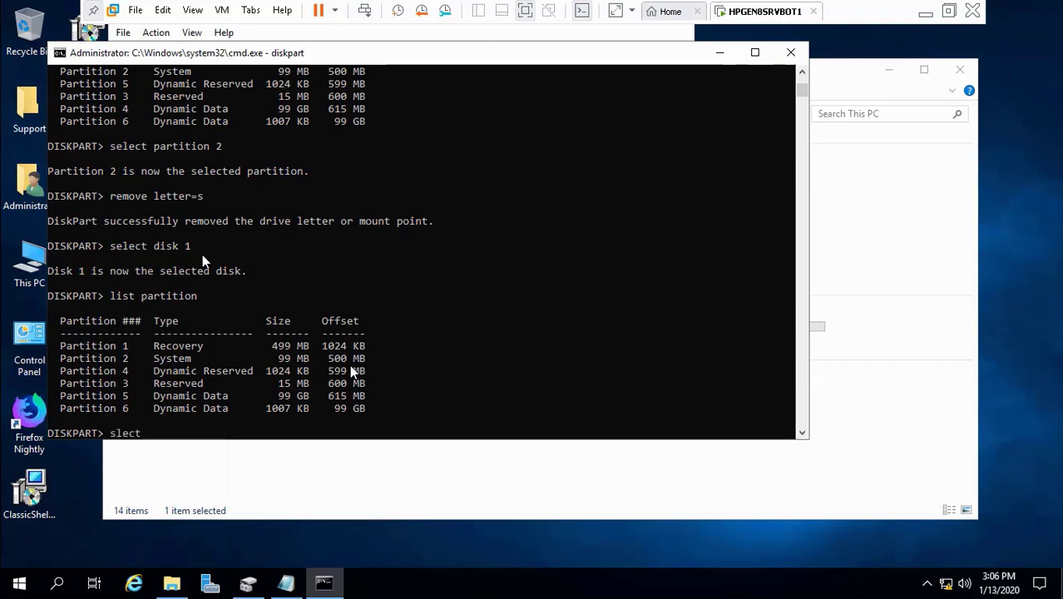
key(BackSpace)
key(BackSpace)
key(BackSpace)
key(BackSpace)
text(el)
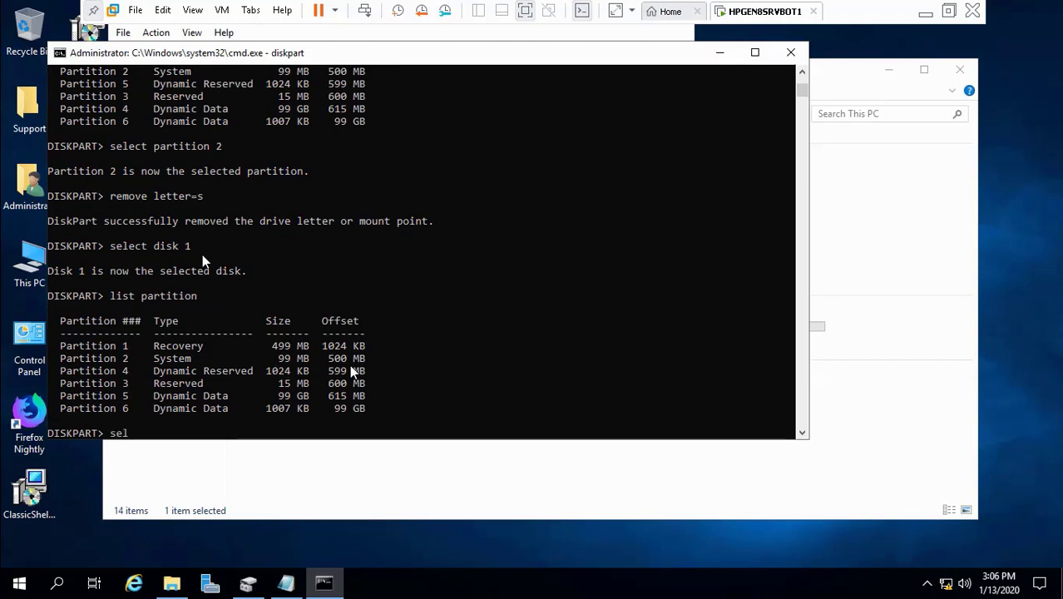
text(ect pa)
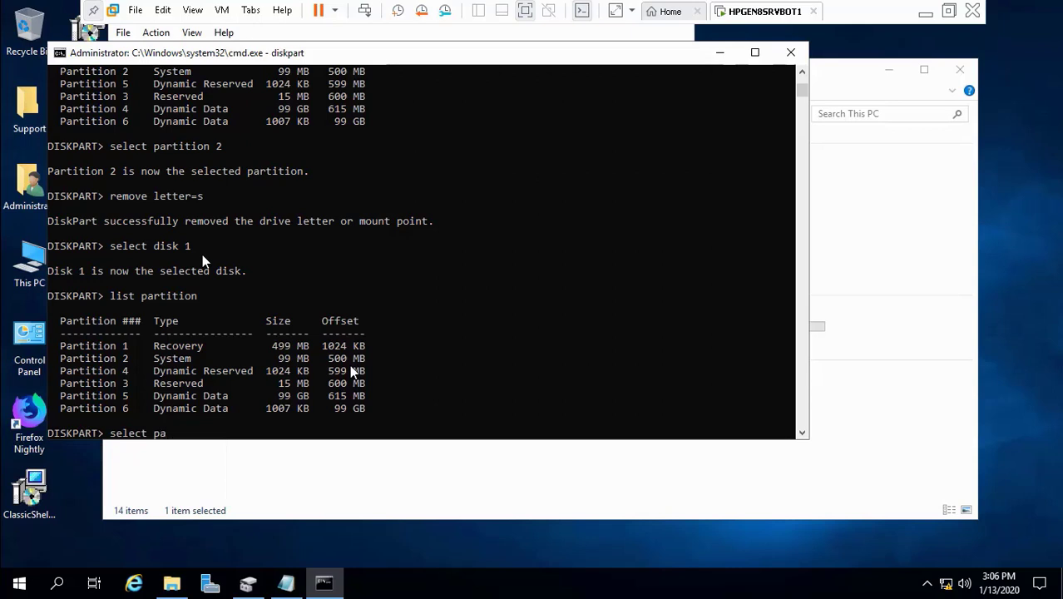
text(rtition 2)
key(Return)
Remove drive letter T from disk 1's partition 2 with remove letter=t, checking the letter in This PC before running it.
text(re)
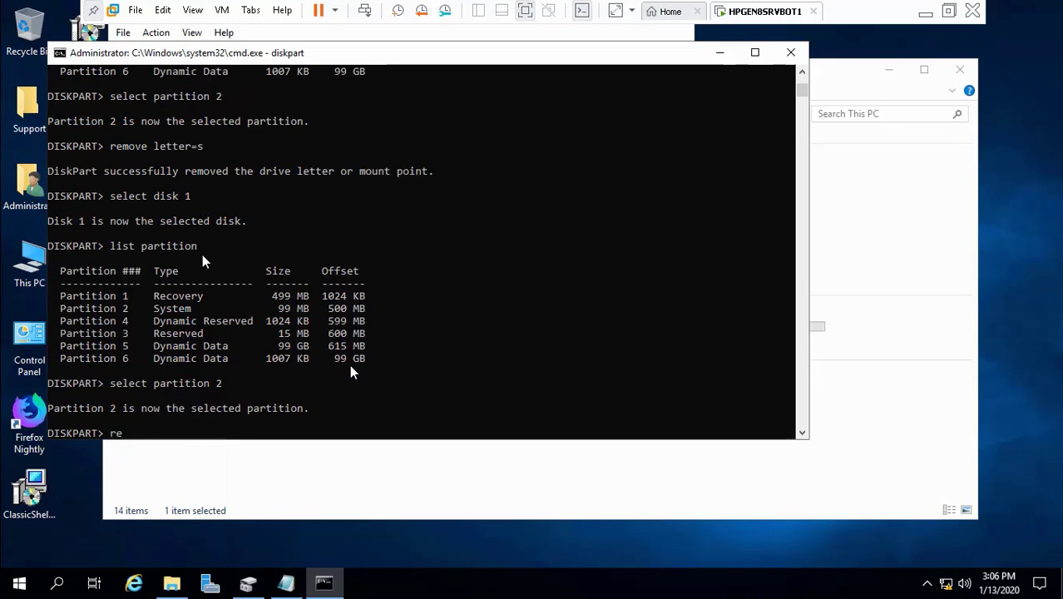
text(move letter=)
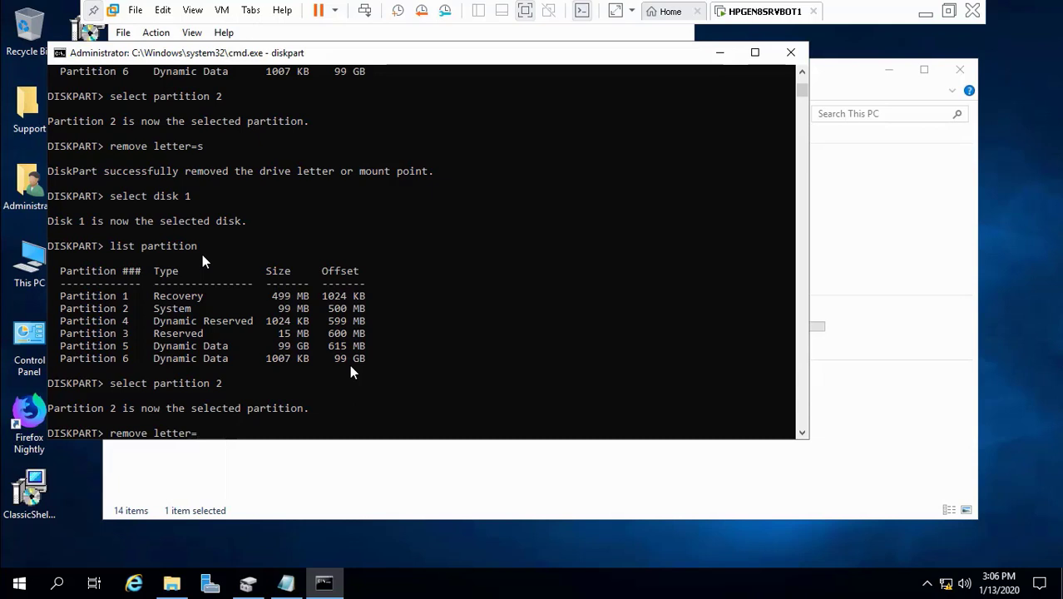
text(t)
click(720, 51)
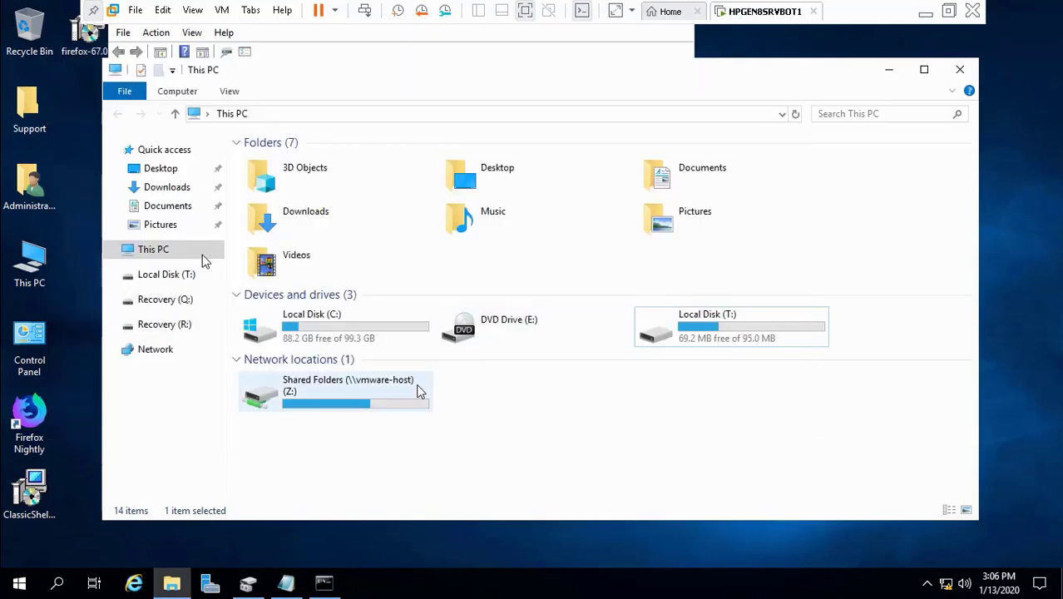
click(324, 585)
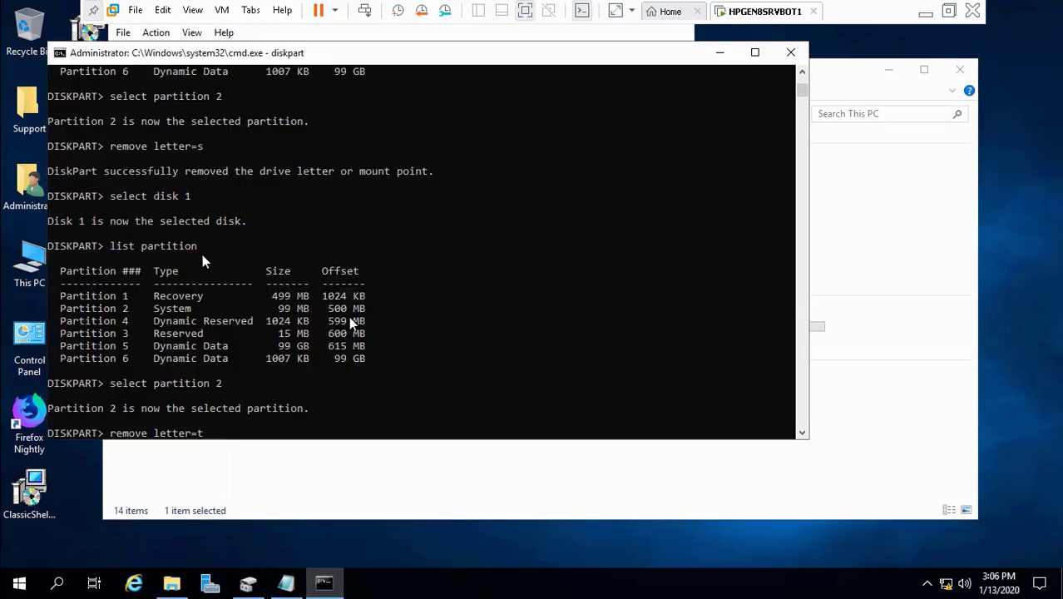
key(Return)
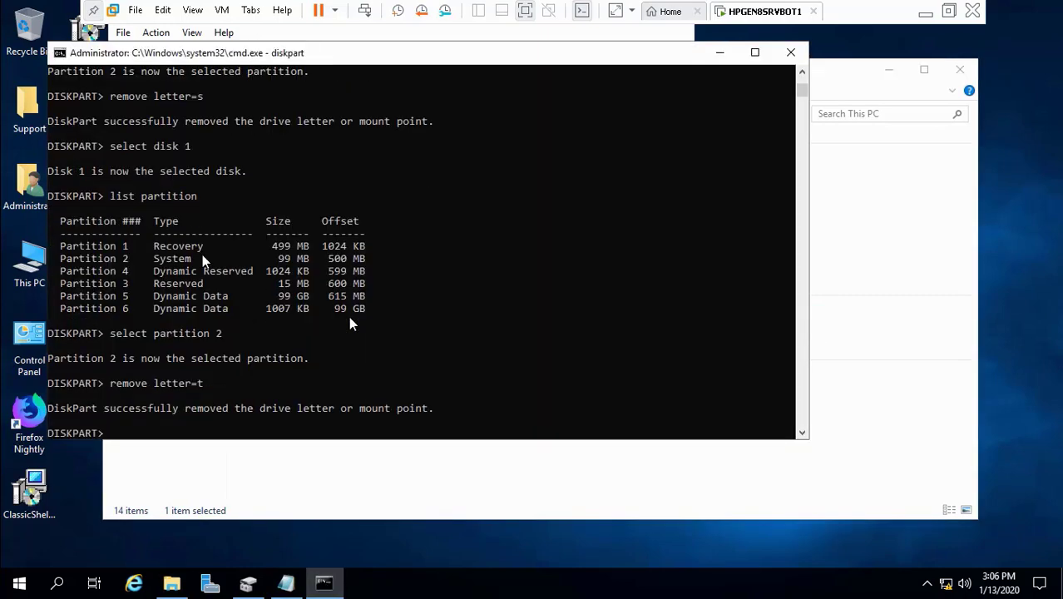
Exit DiskPart and the command prompt, and close the This PC window.
text(exit)
key(Return)
text(exit)
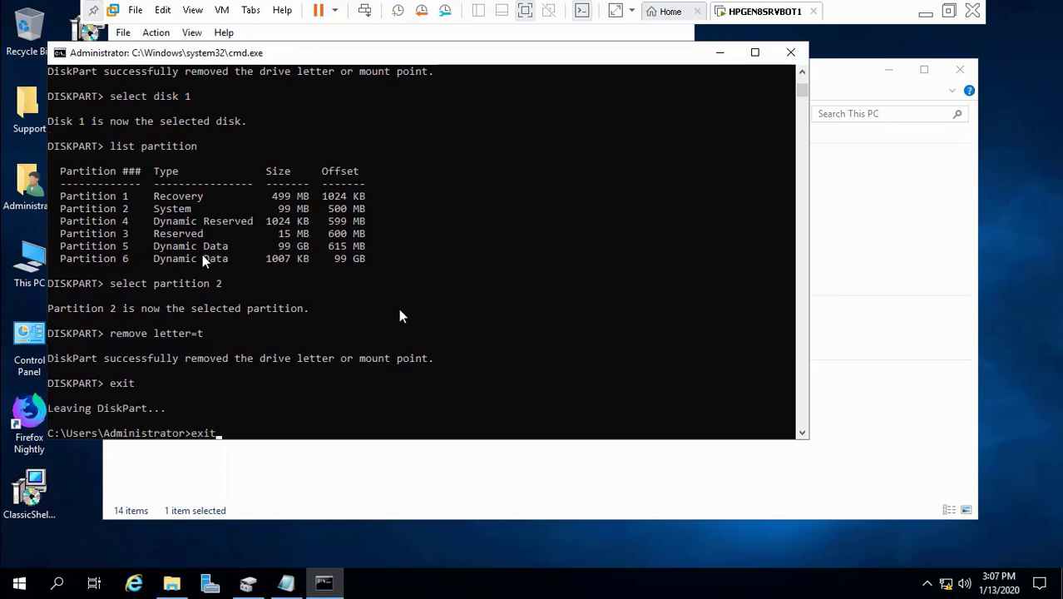
key(Return)
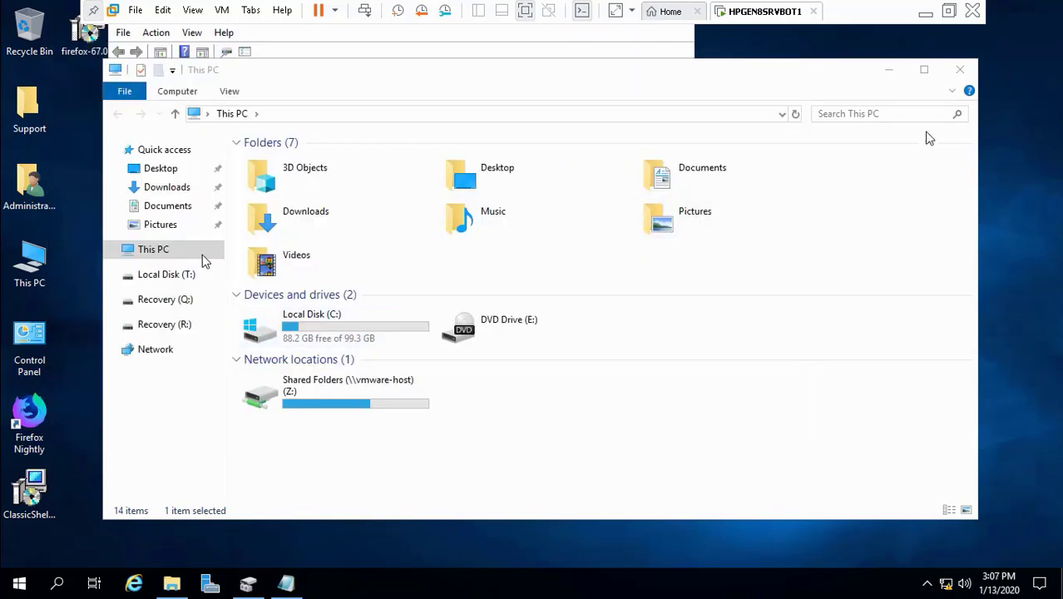
click(960, 69)
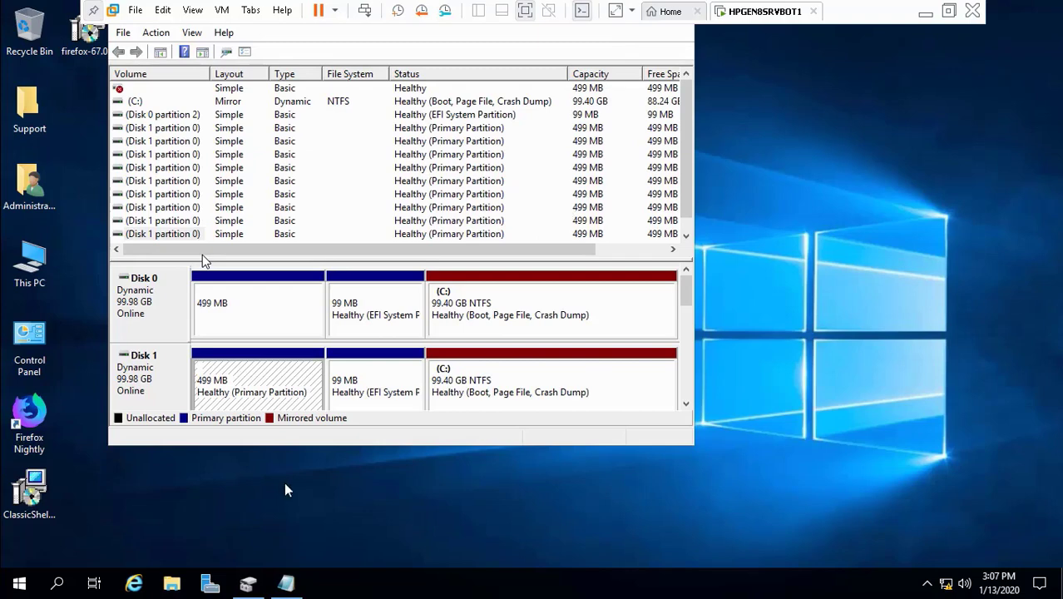
Close Disk Management and reopen it to get a refreshed view of the partitions on both disks.
right_click(247, 583)
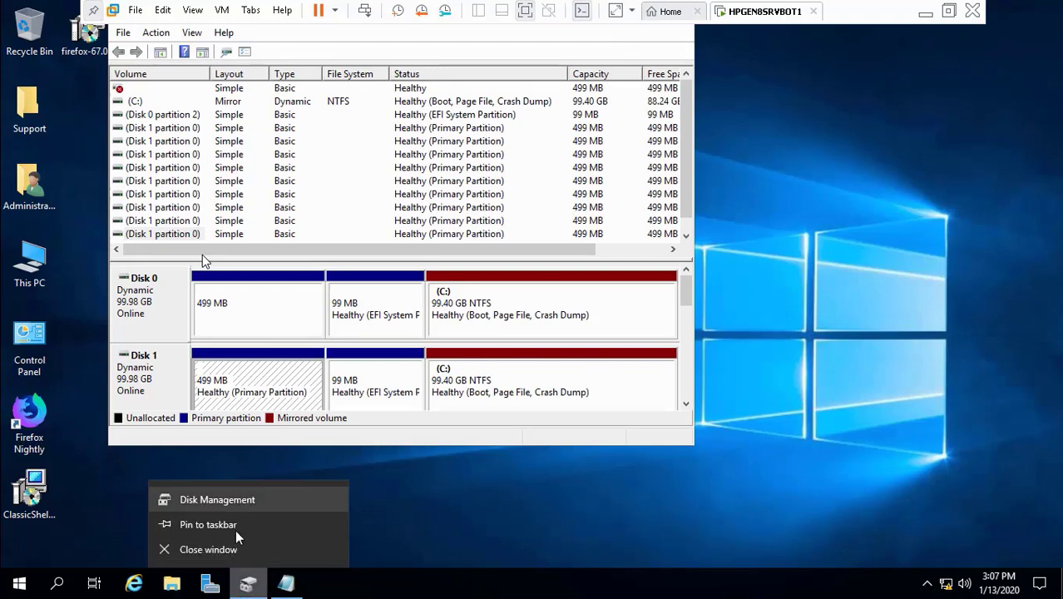
click(229, 549)
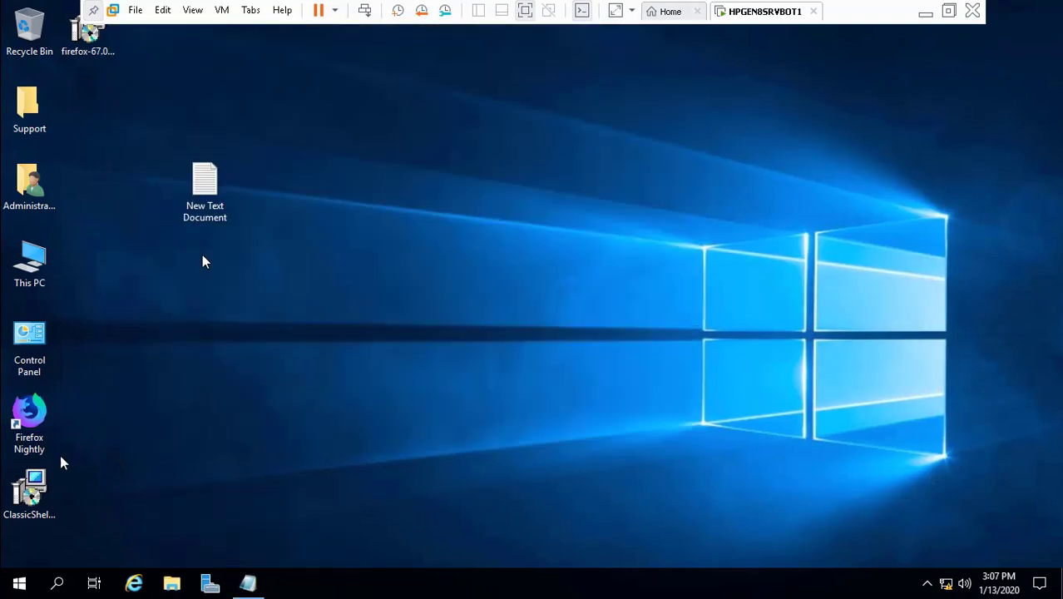
right_click(18, 584)
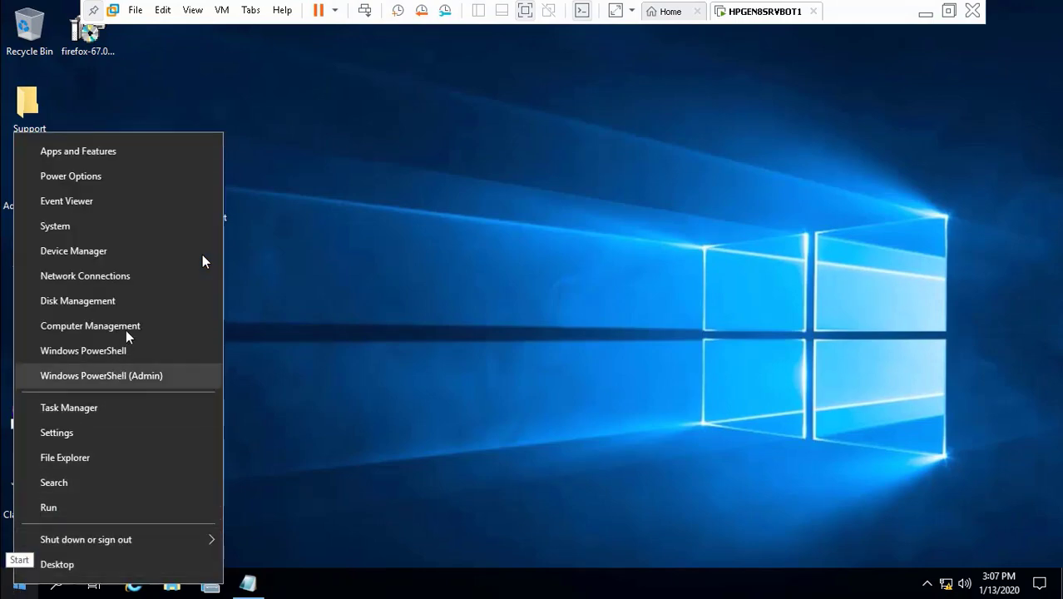
click(135, 302)
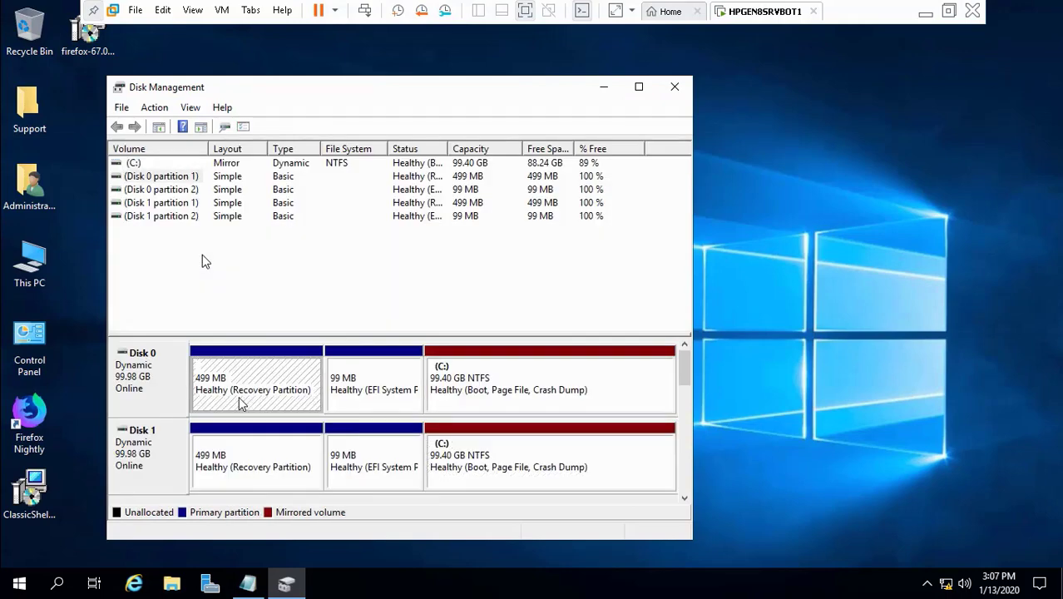
Compare the recovery and EFI system partitions of Disk 0 and Disk 1 in the graphical disk view.
click(254, 459)
click(376, 397)
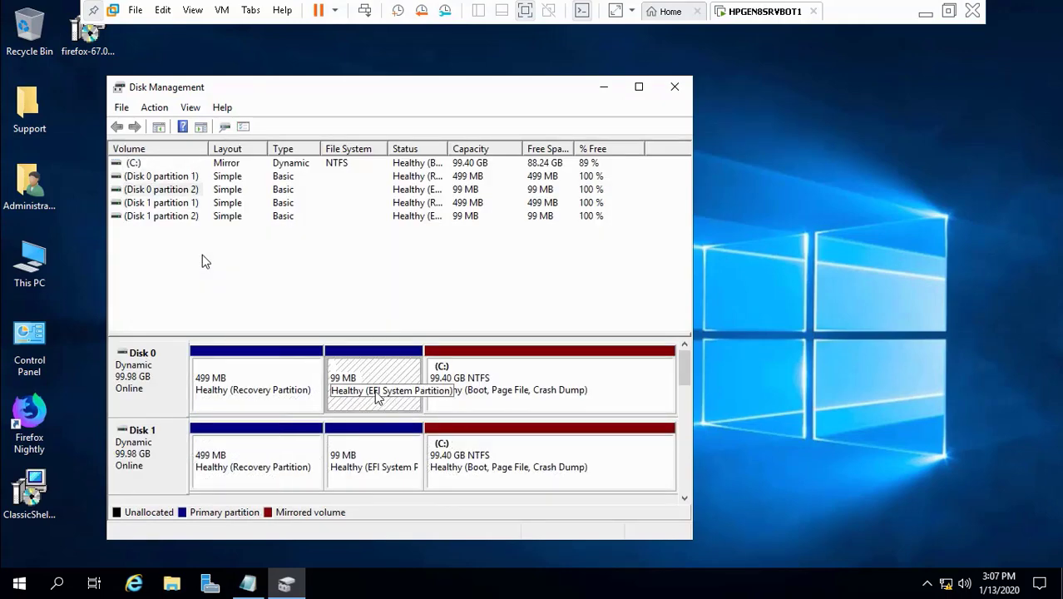
click(383, 459)
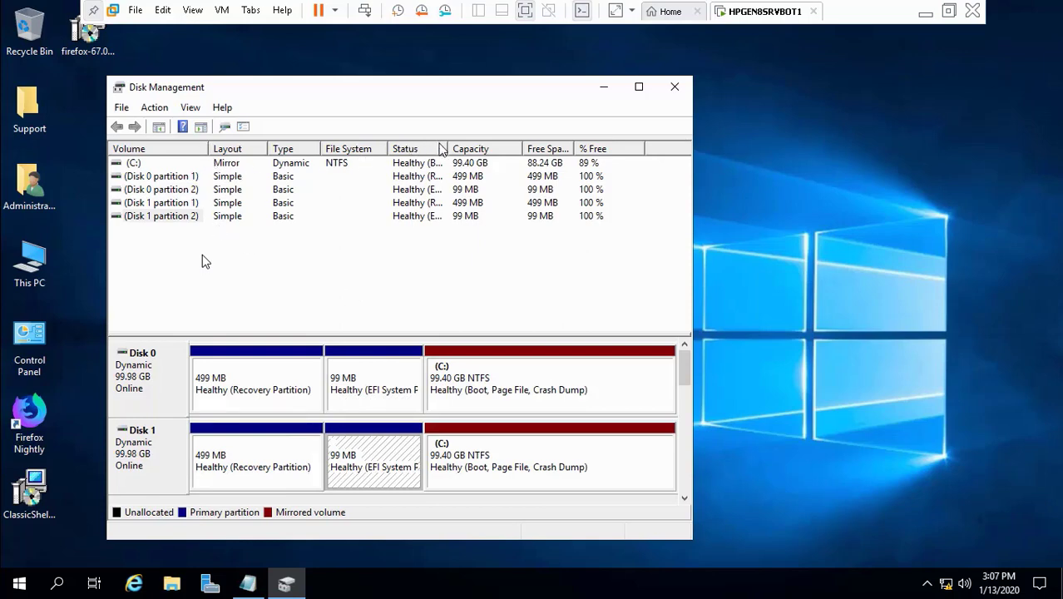
Widen the volume list's Status column and check the full status of the recovery and EFI partitions on both disks.
drag(447, 148, 527, 146)
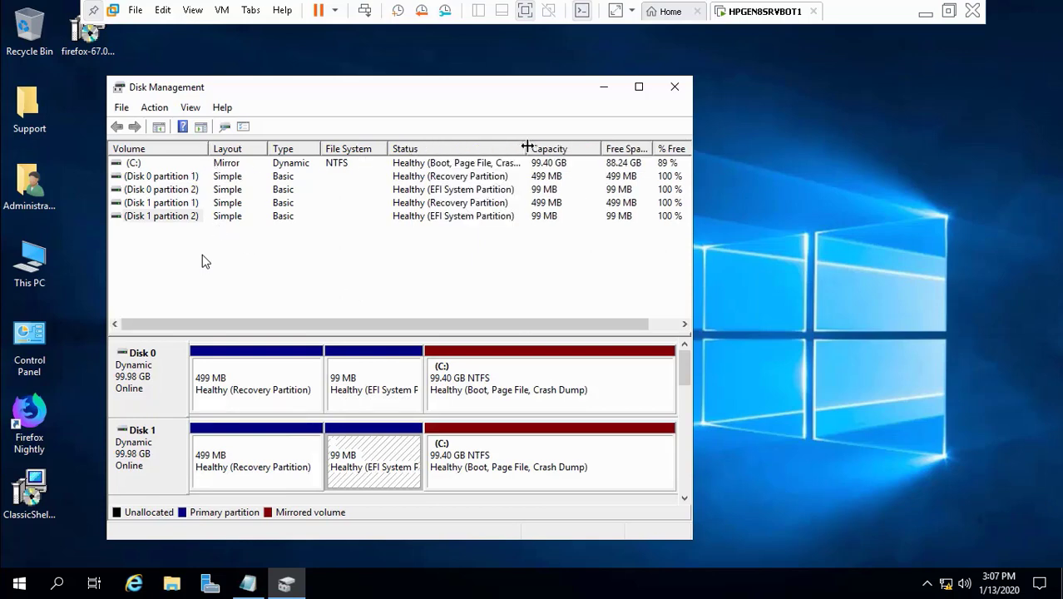
click(185, 178)
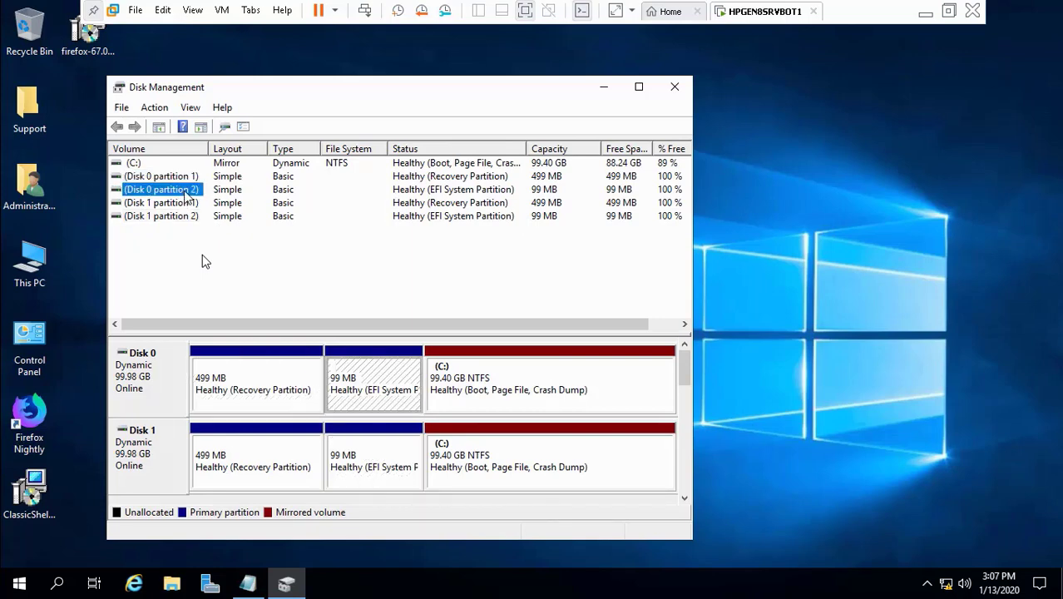
click(183, 206)
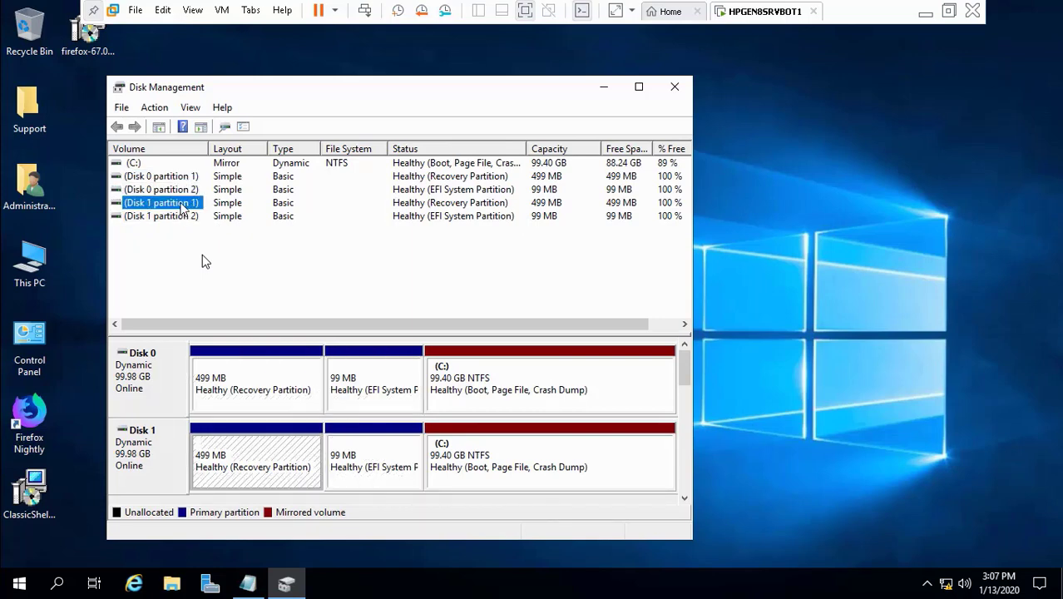
click(183, 218)
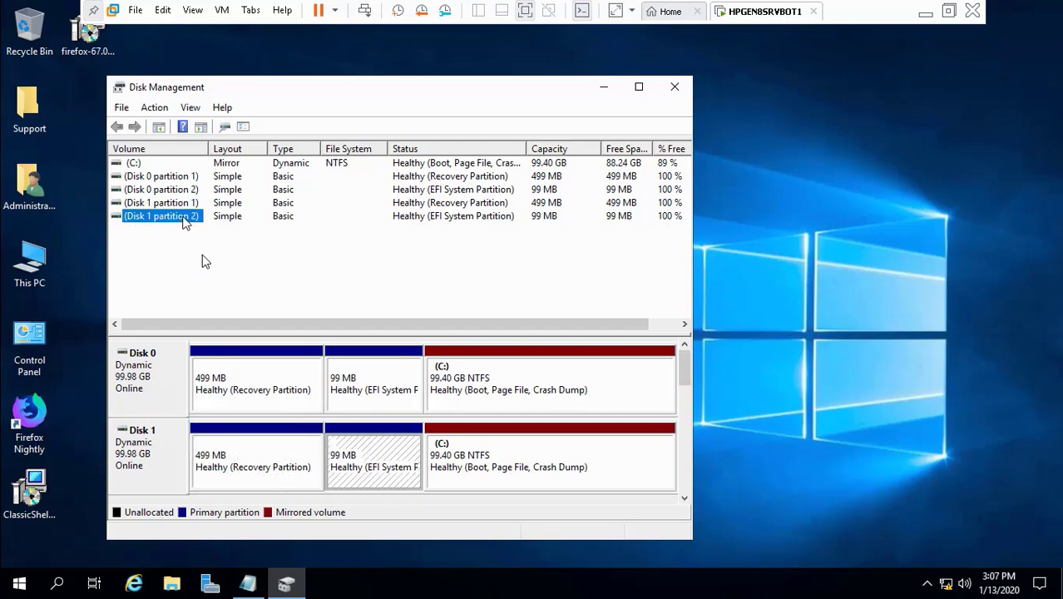
Compare the mirrored C: volume and the matching recovery and EFI partitions across both disks, and close Disk Management.
click(500, 380)
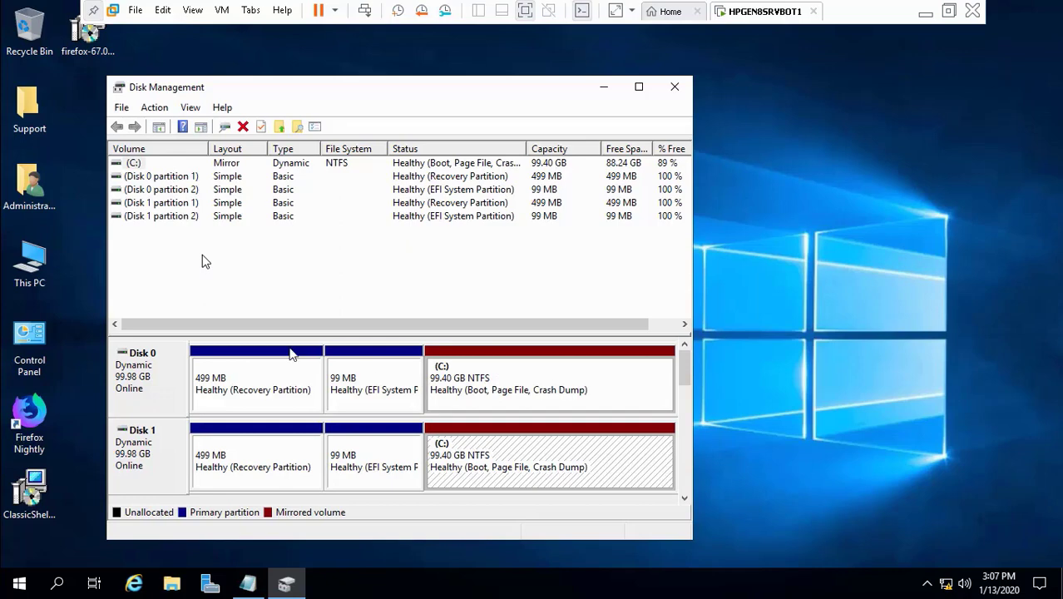
click(283, 388)
click(280, 454)
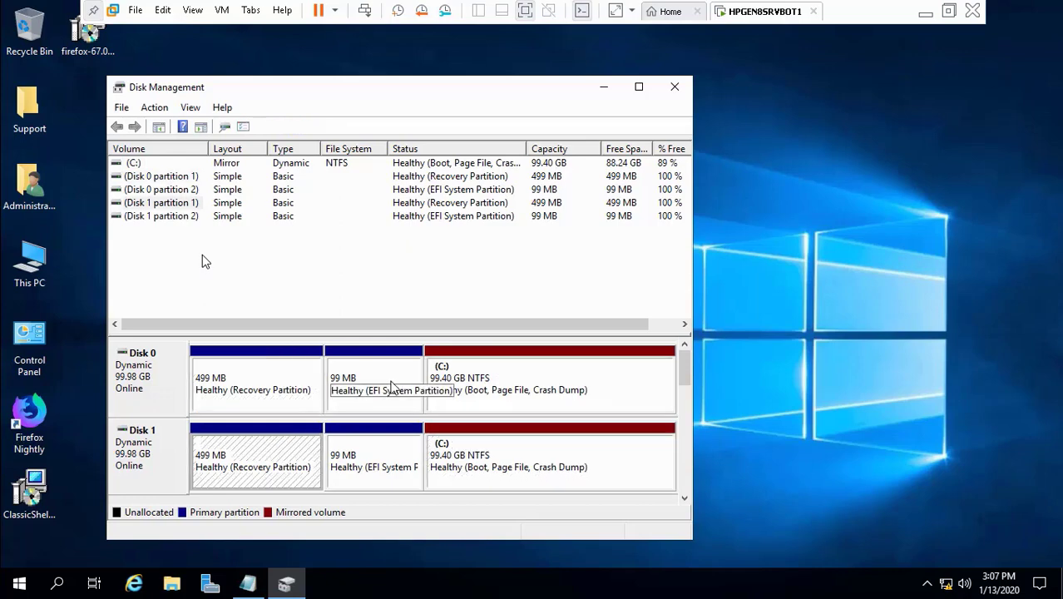
click(391, 388)
click(395, 461)
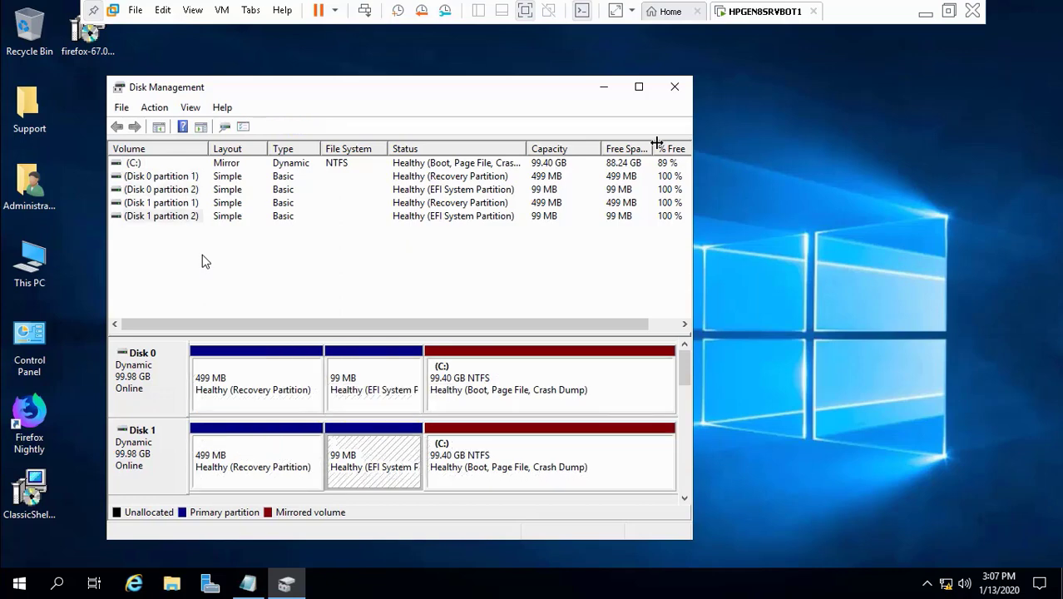
click(674, 86)
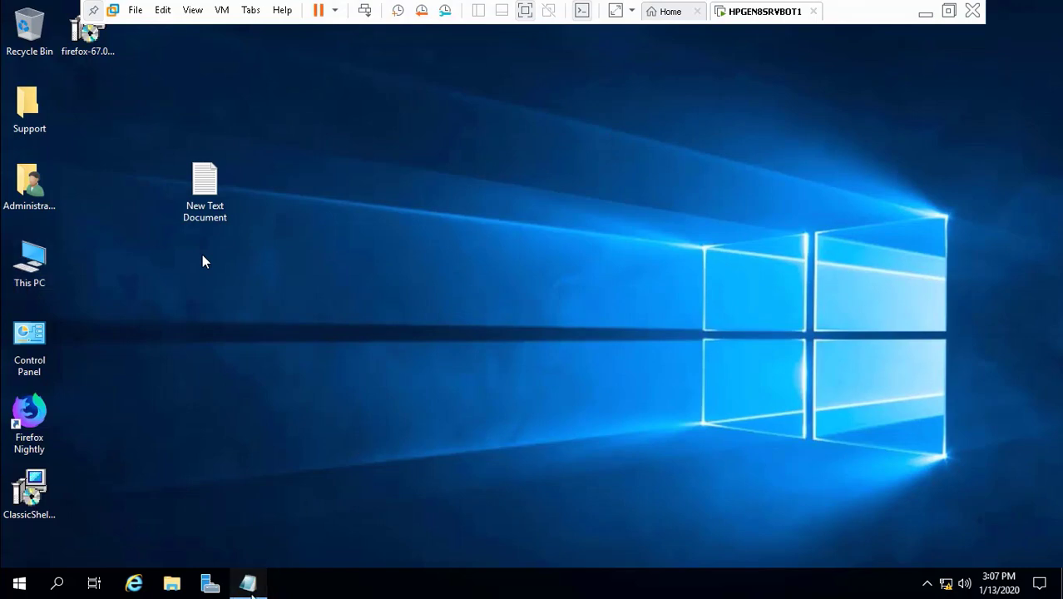
Bring up the New Text Document note containing the set id command and close it.
click(248, 583)
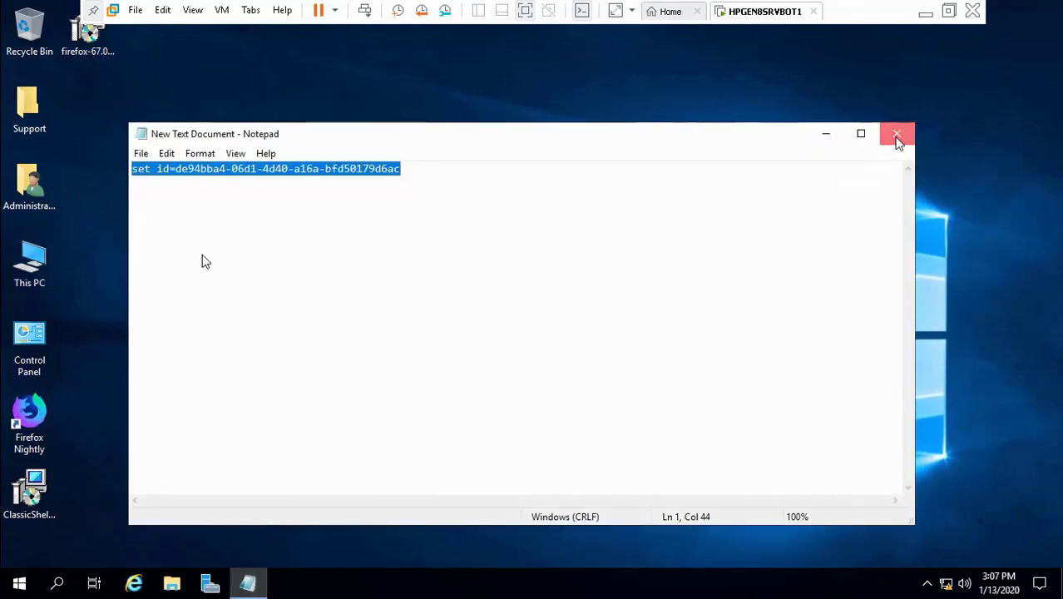
click(896, 135)
click(489, 310)
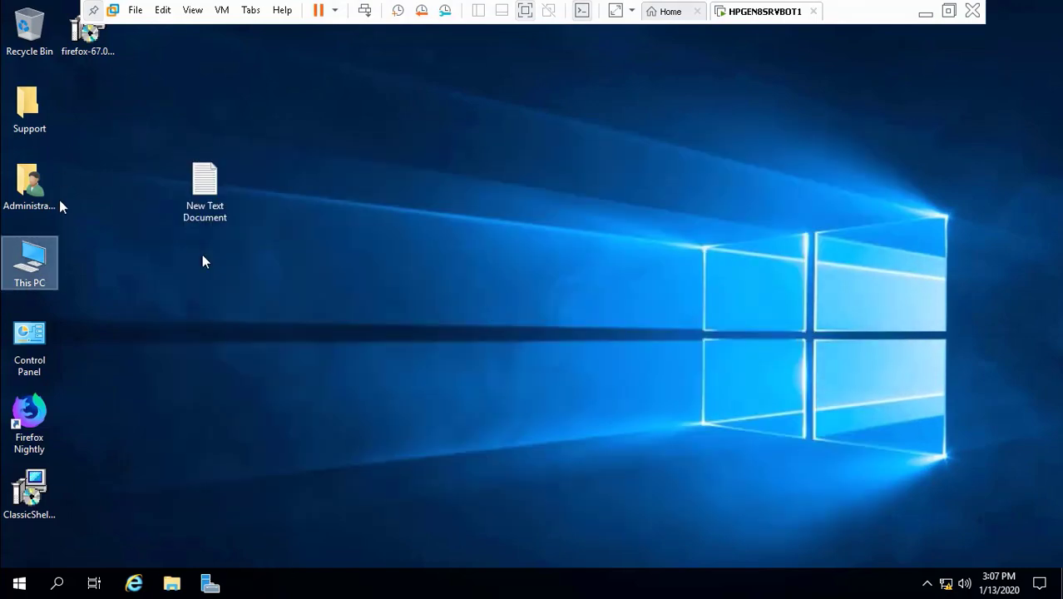
Check the drive letters under Devices and drives in This PC, and close the window.
double_click(29, 262)
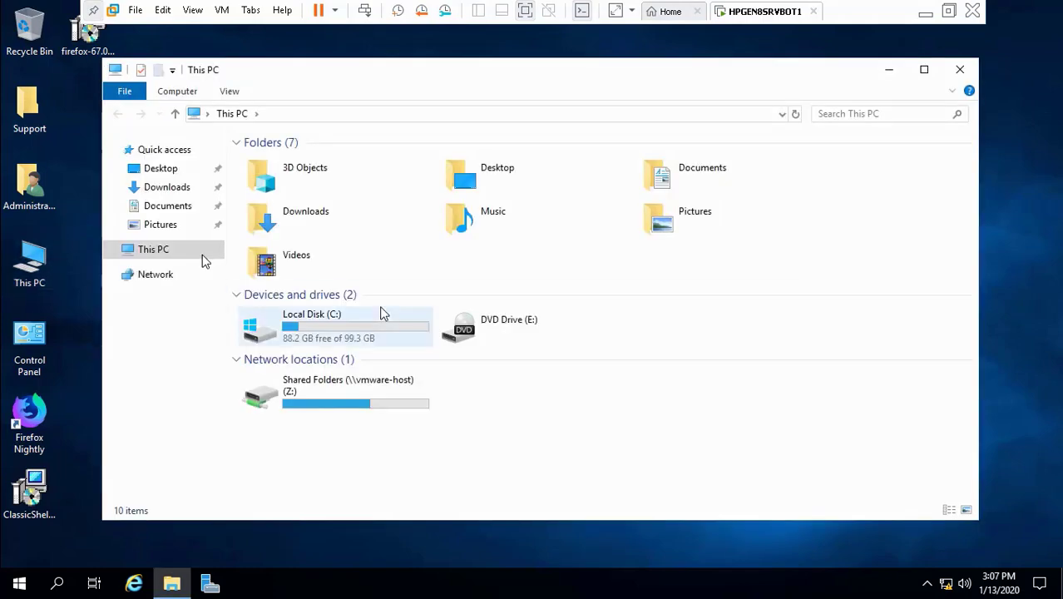
click(356, 329)
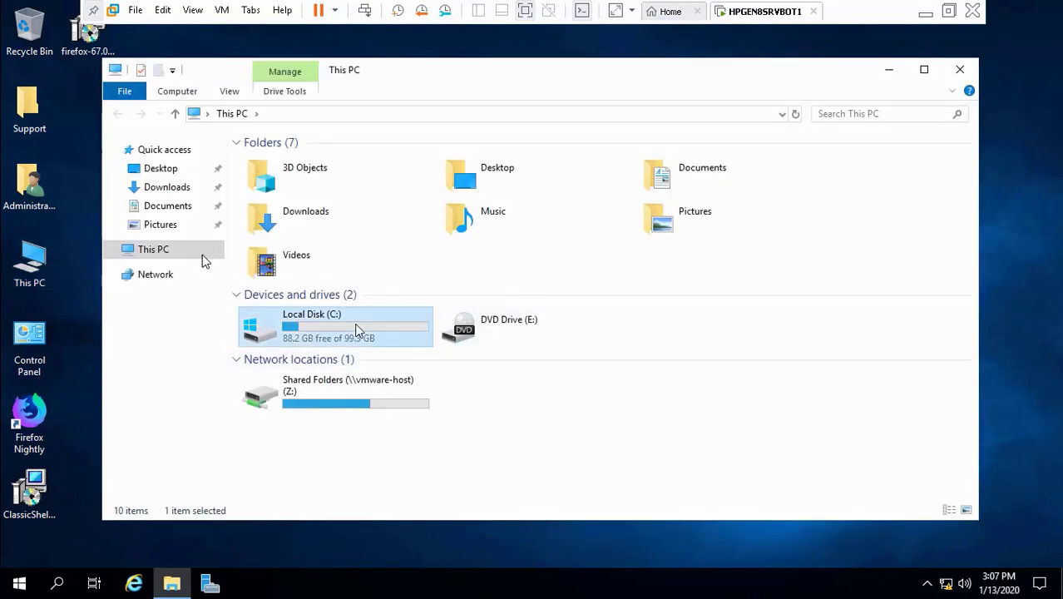
click(478, 326)
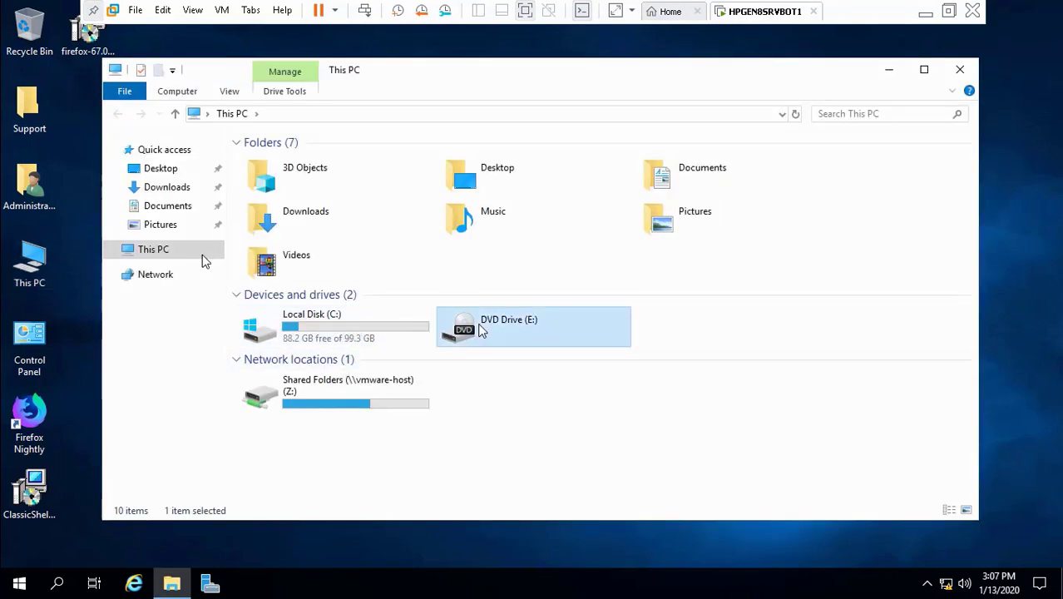
click(960, 71)
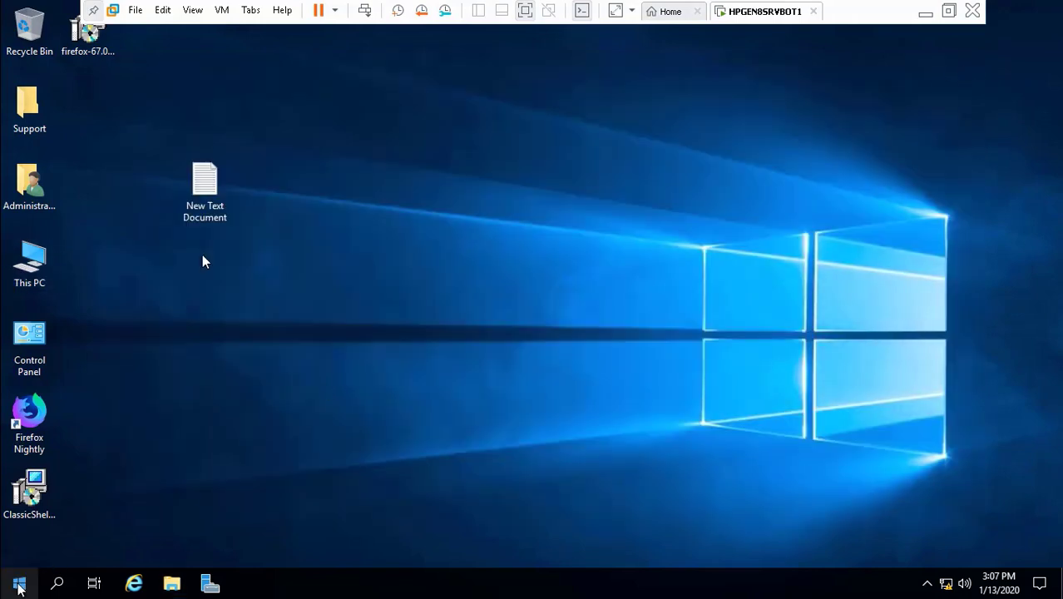
Restart the virtual machine and boot the Windows Server entry in Windows Boot Manager.
click(18, 586)
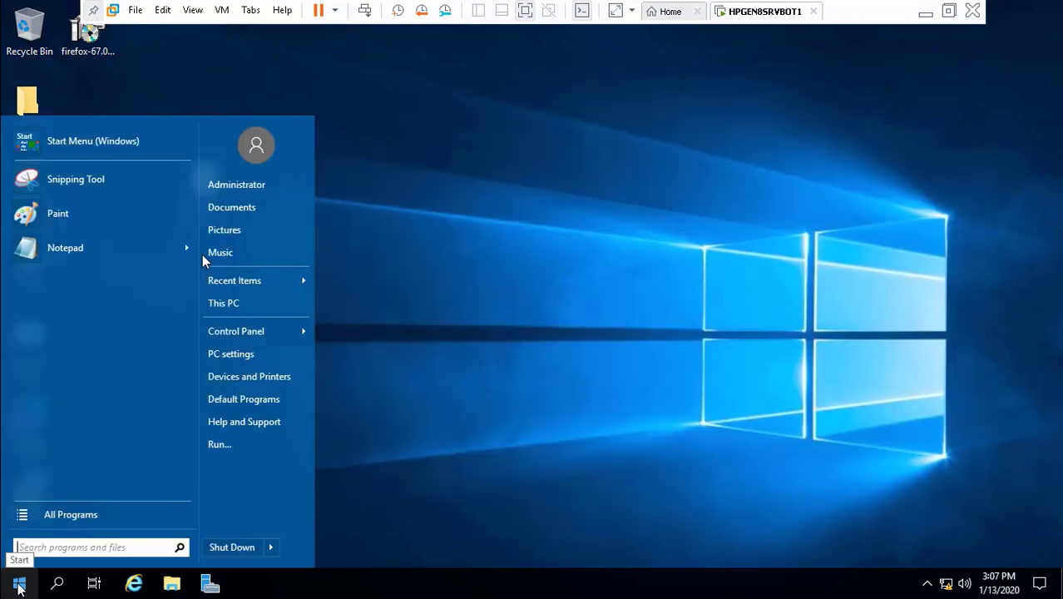
click(275, 549)
click(311, 527)
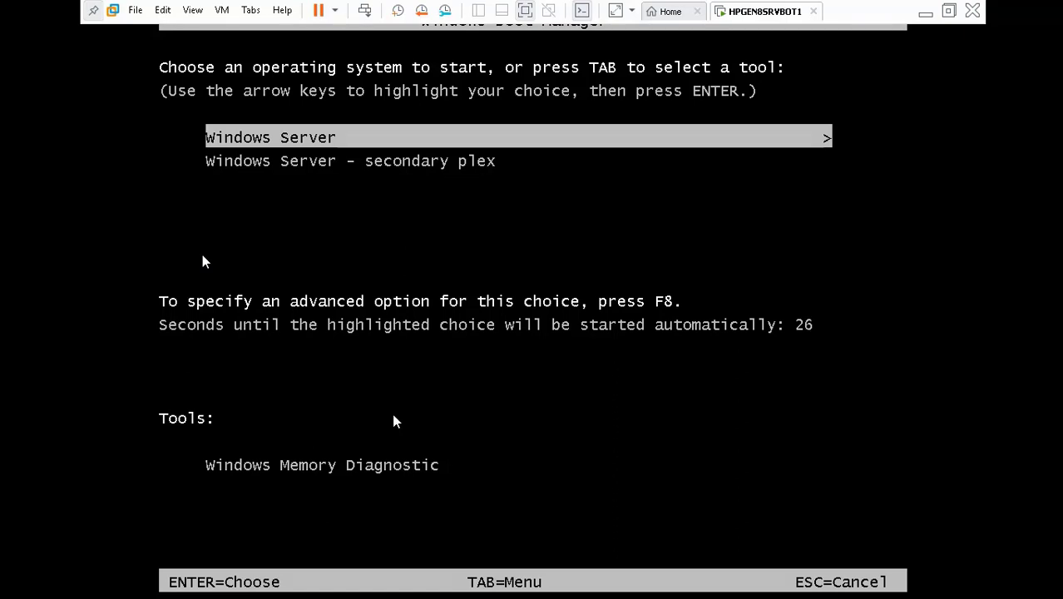
key(Return)
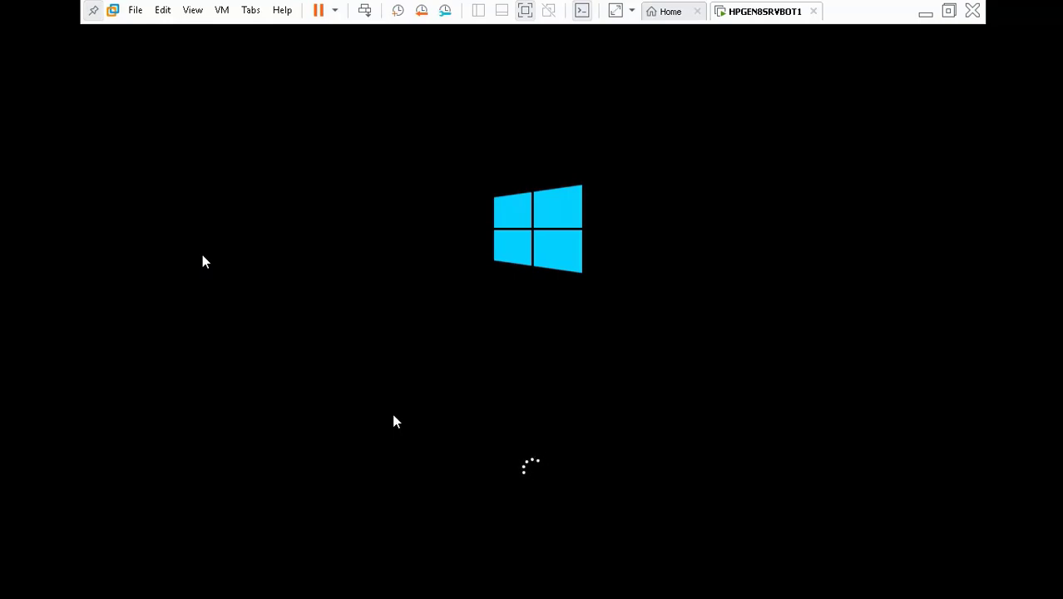
Skip through the remaining playback of the full-screen video.
mouse_move(316, 584)
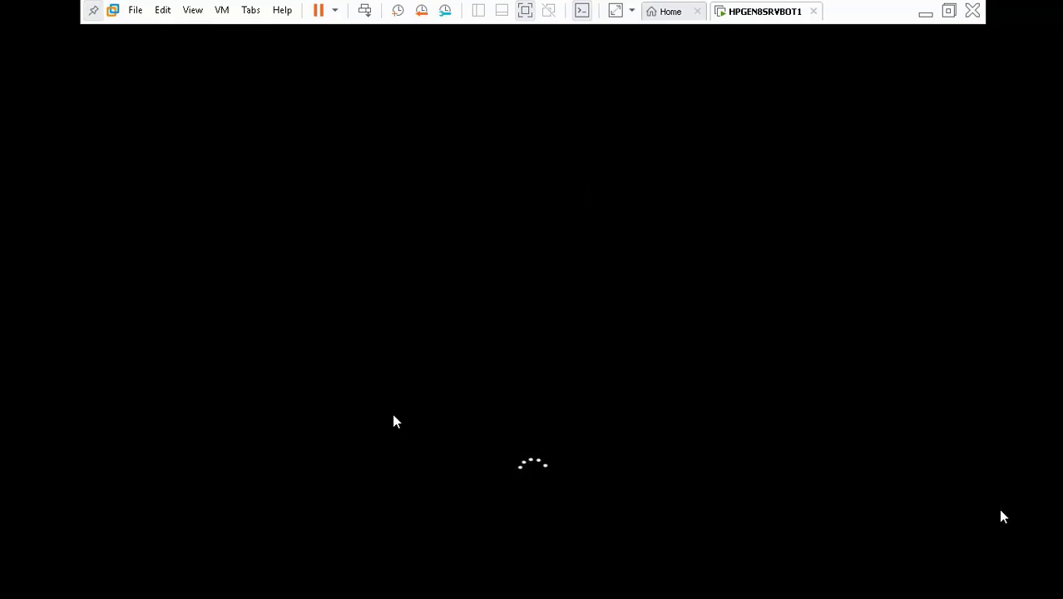
mouse_move(1008, 568)
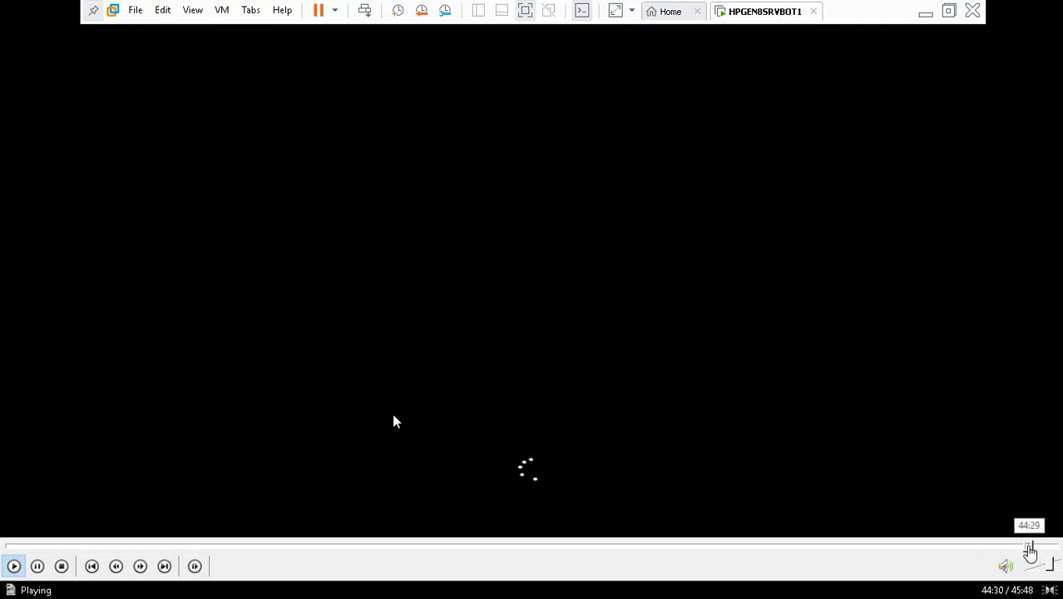
click(1028, 546)
click(1027, 546)
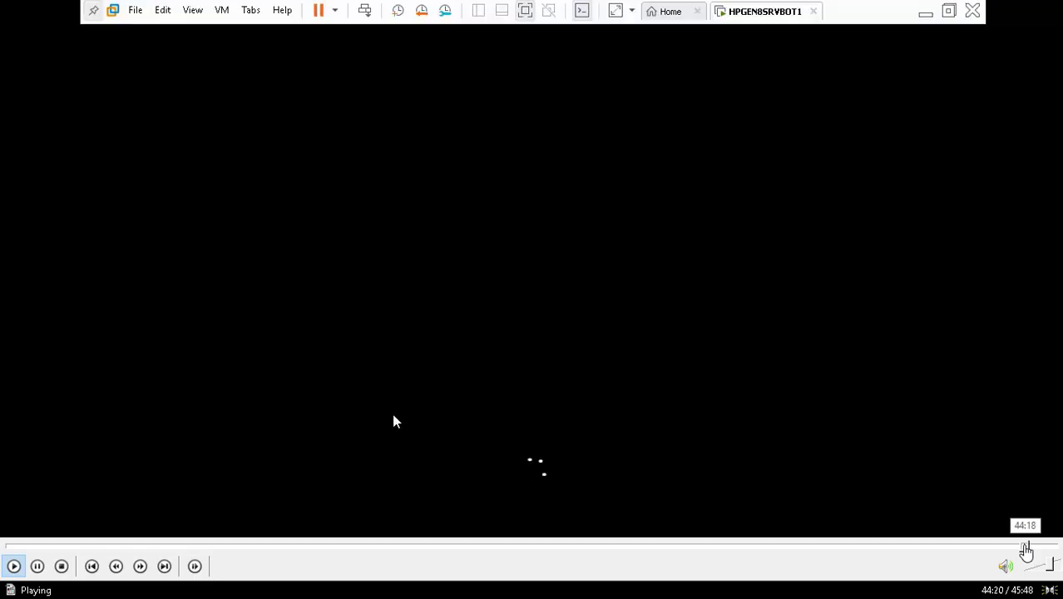
click(1030, 546)
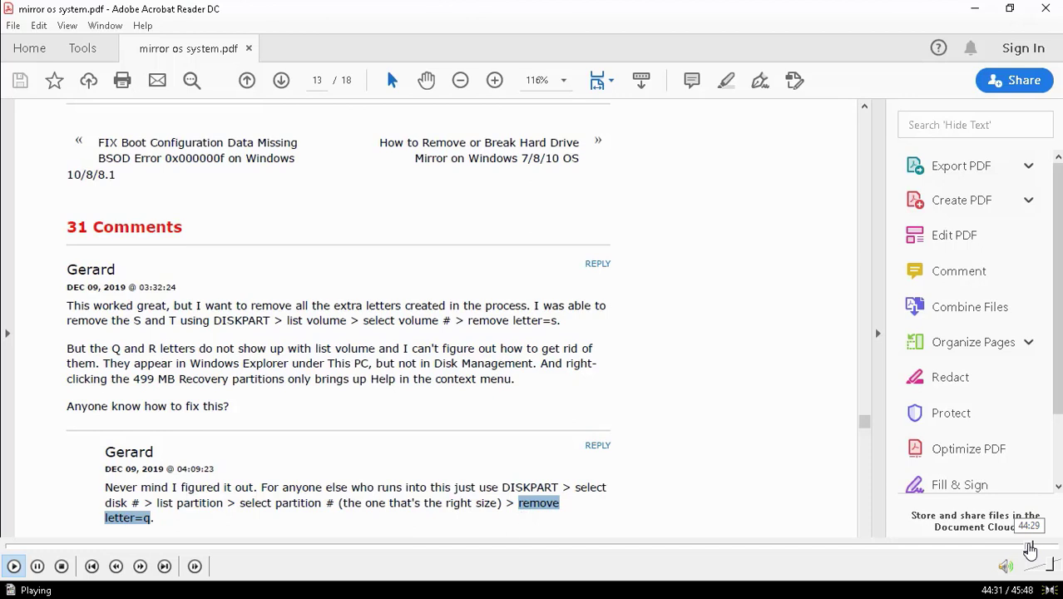
click(1035, 547)
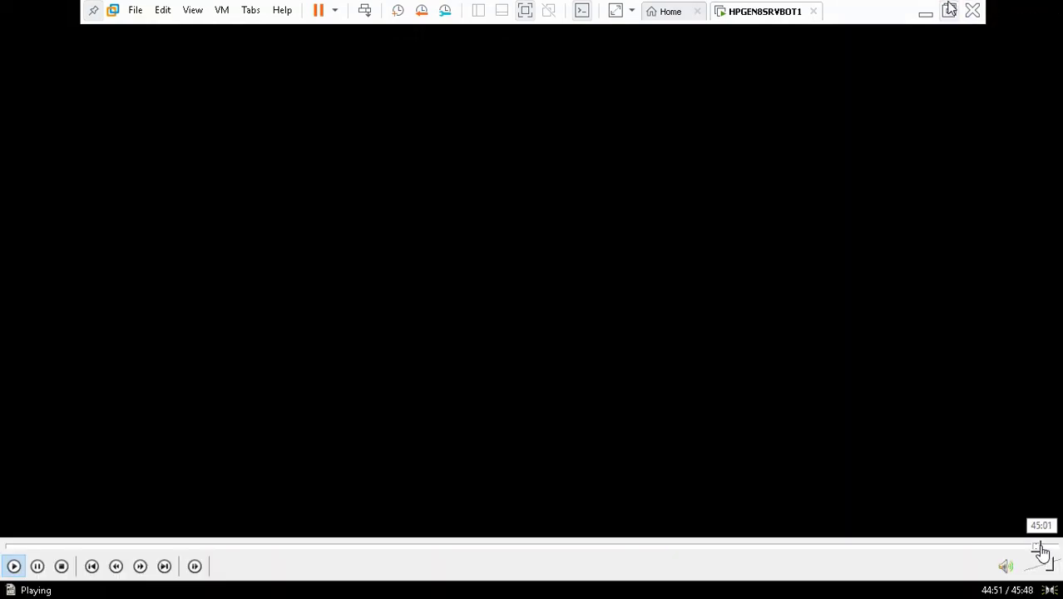
click(1039, 546)
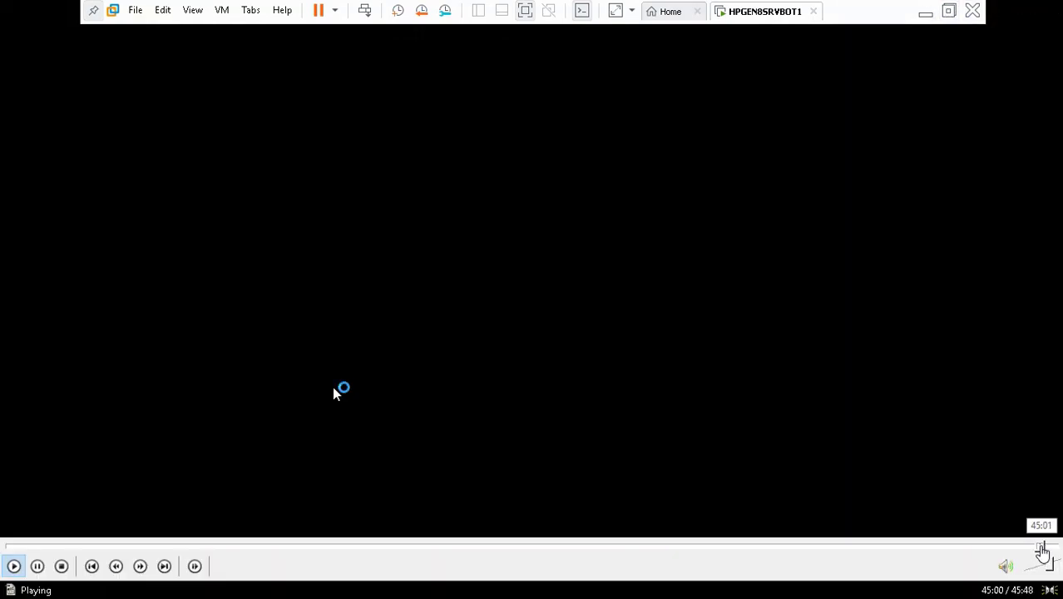
click(1047, 547)
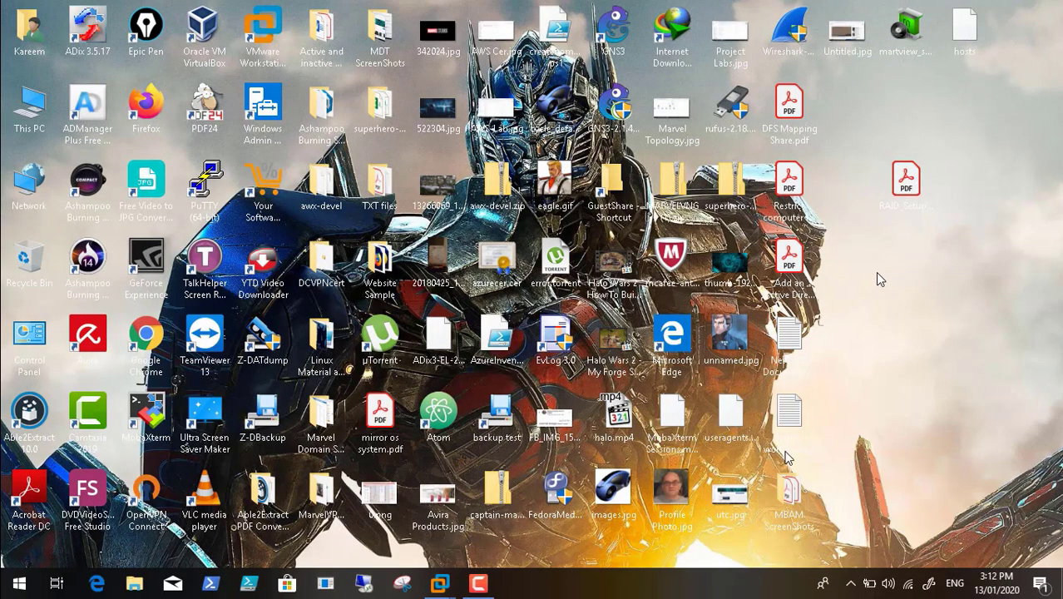
Close the full-screen Video4.mp4 player and bring up the Camtasia recorder window.
double_click(832, 293)
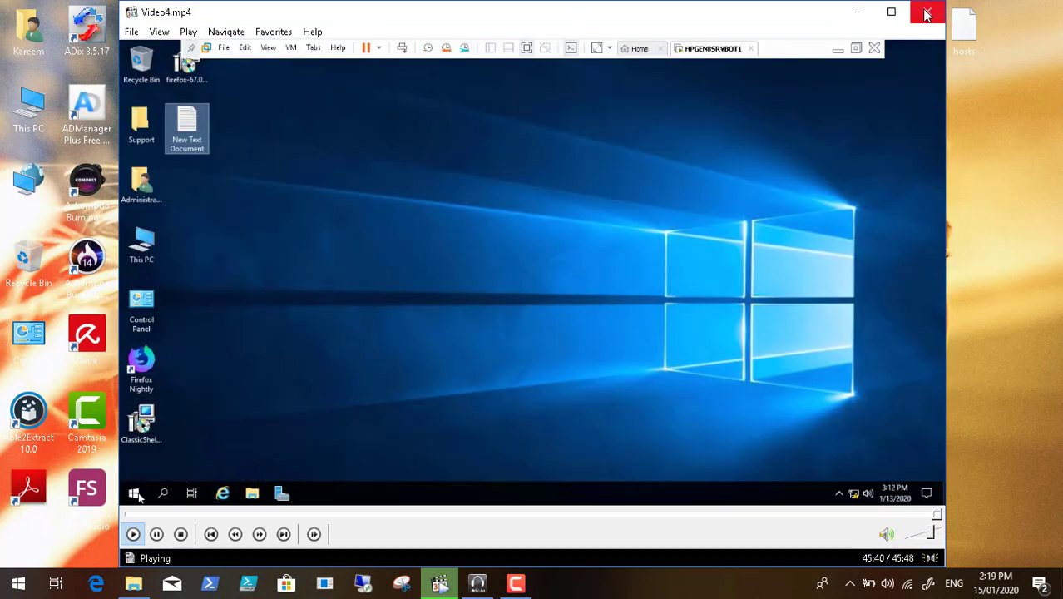
click(925, 12)
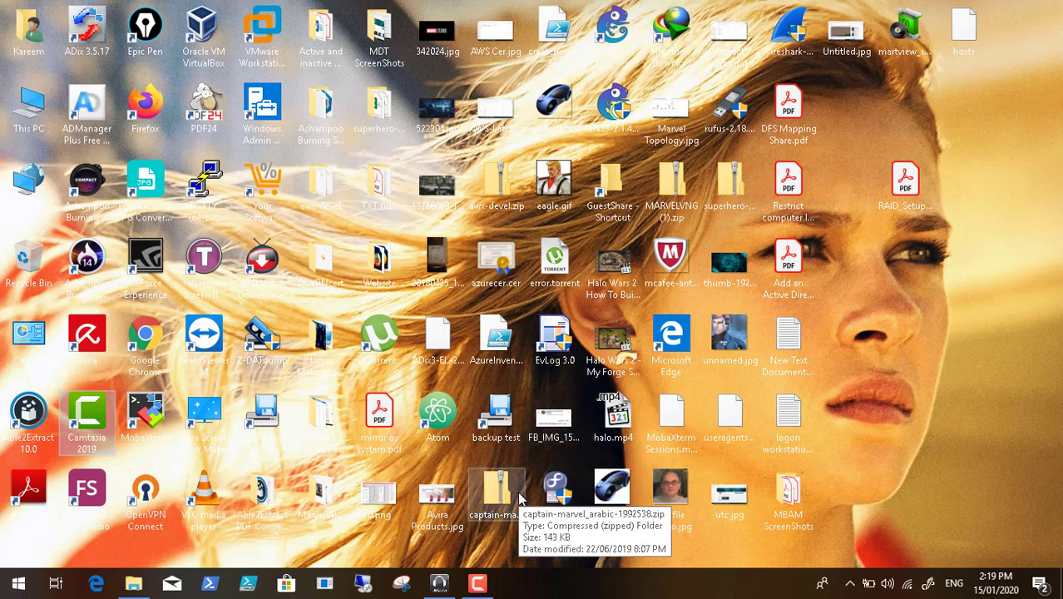
click(480, 584)
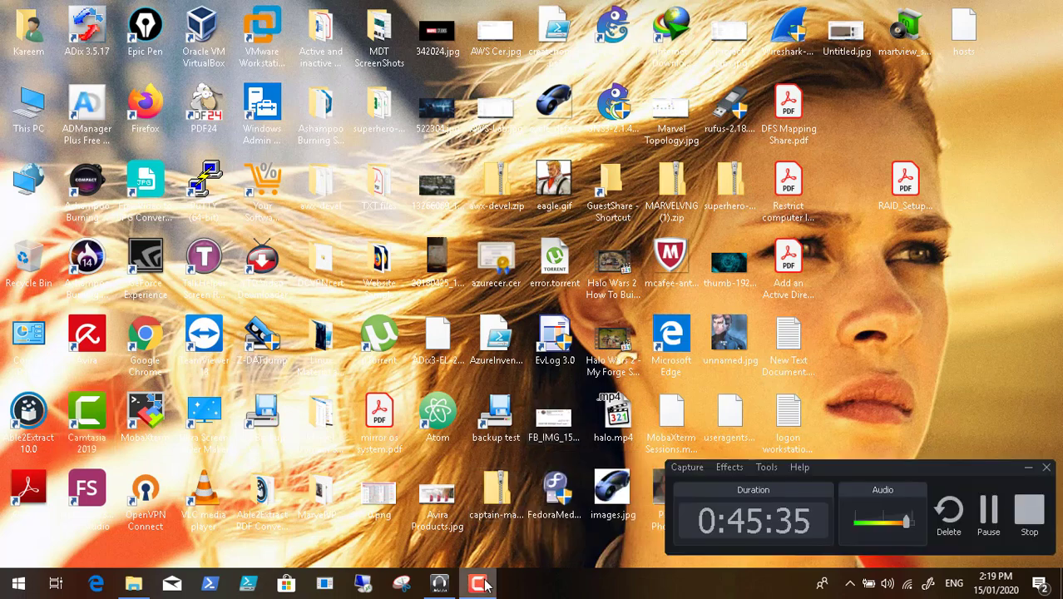